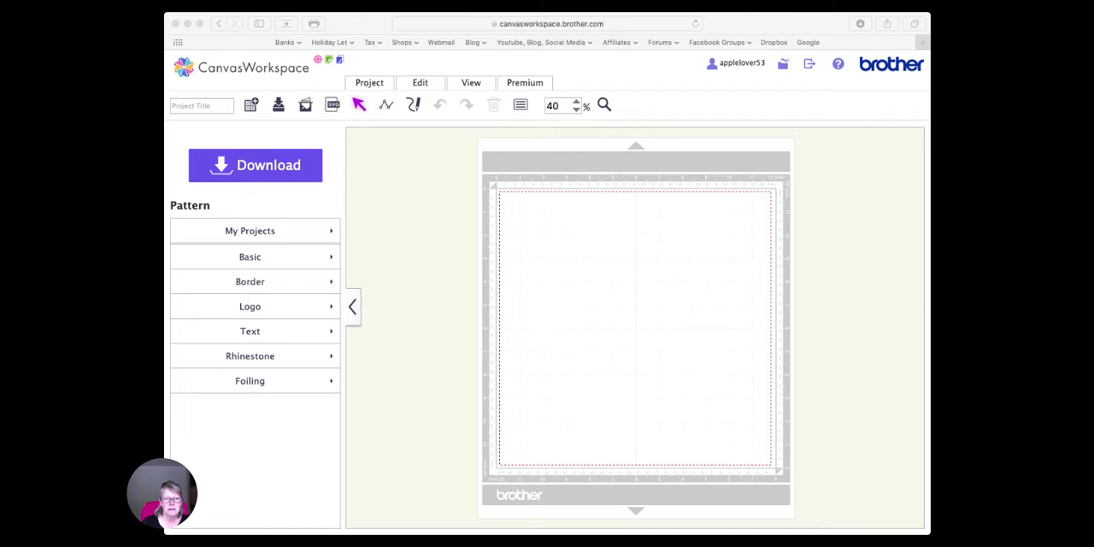
- Add a plain circle from the basic patterns and move it to the upper left area of the mat
click(471, 435)
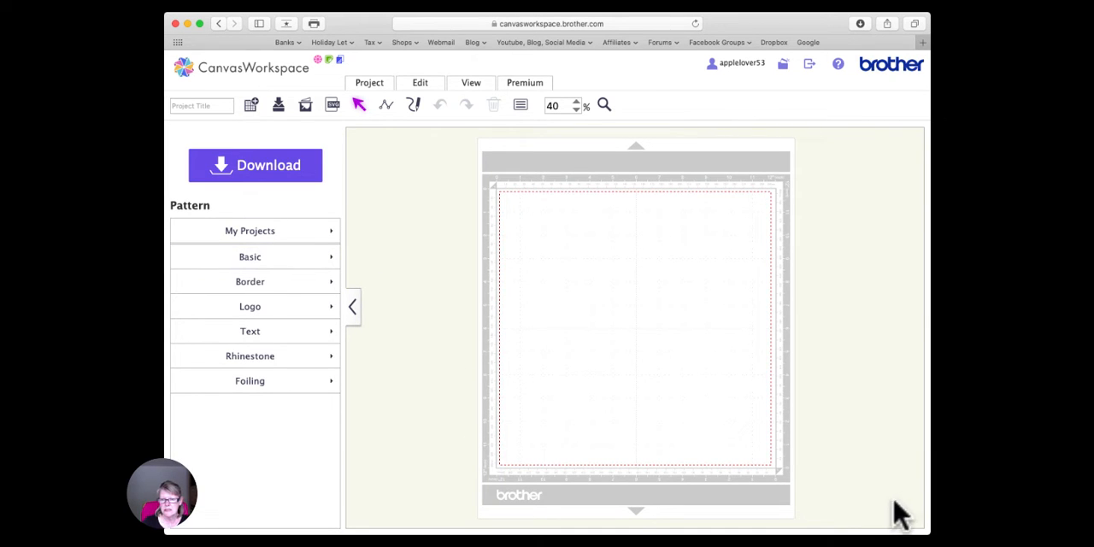
click(247, 254)
click(307, 487)
drag(303, 469, 547, 329)
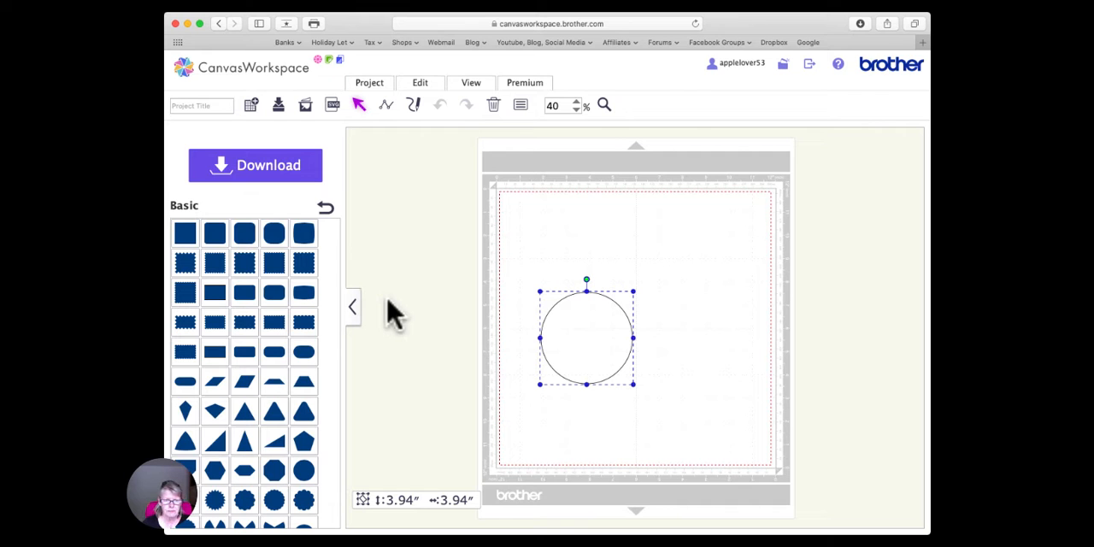
drag(598, 342, 587, 266)
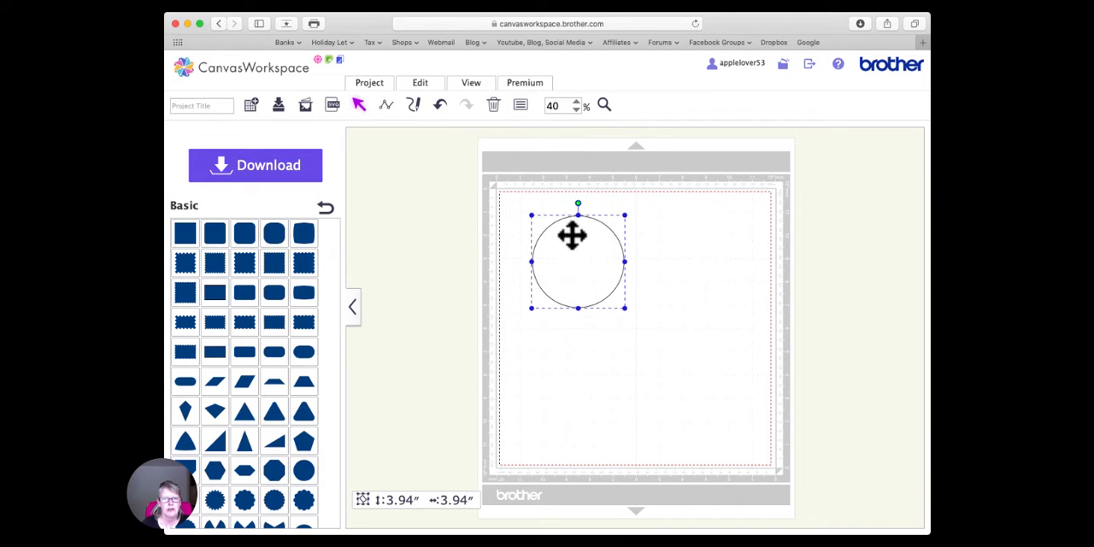
- Set the circle's size to 8.00 inches with the aspect ratio maintained, keeping the whole circle in view
click(520, 106)
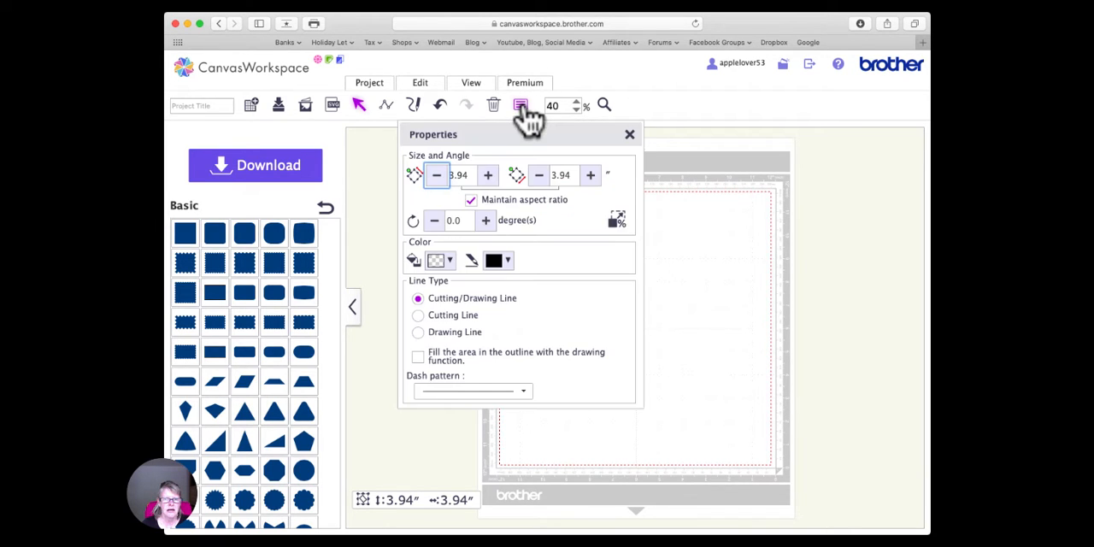
drag(473, 175, 435, 176)
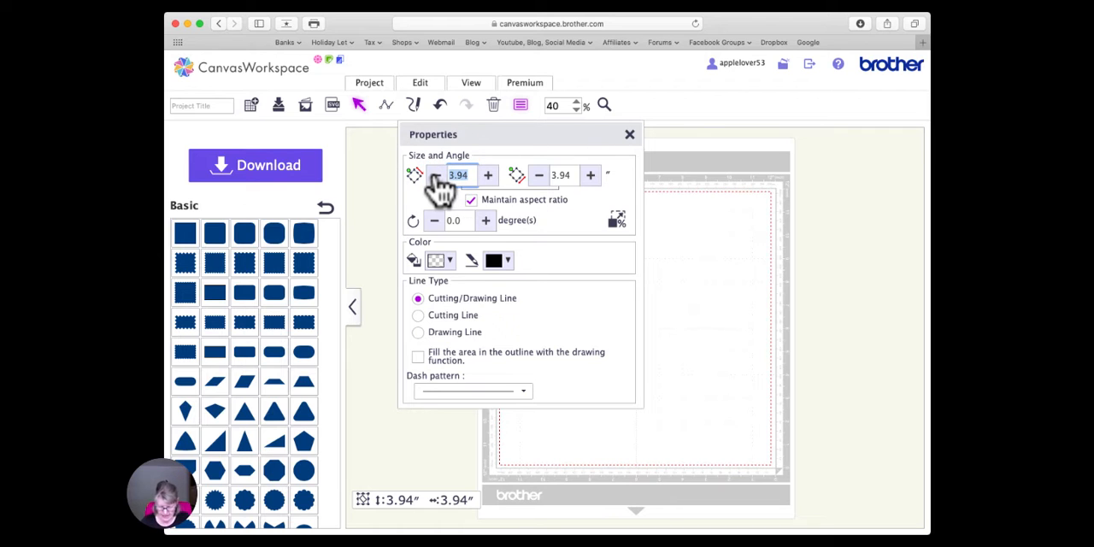
text(8)
key(Return)
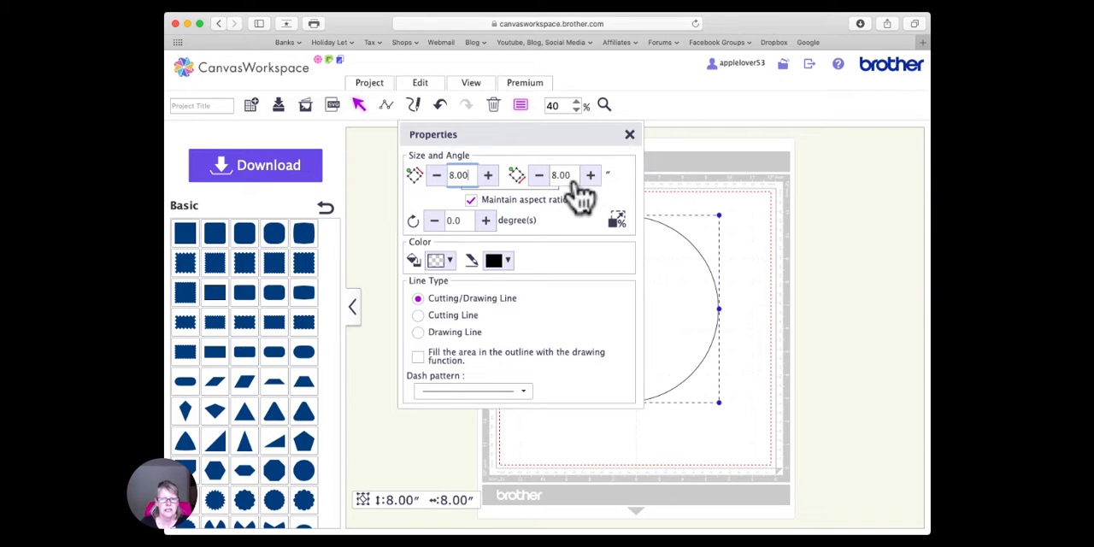
drag(632, 136, 454, 139)
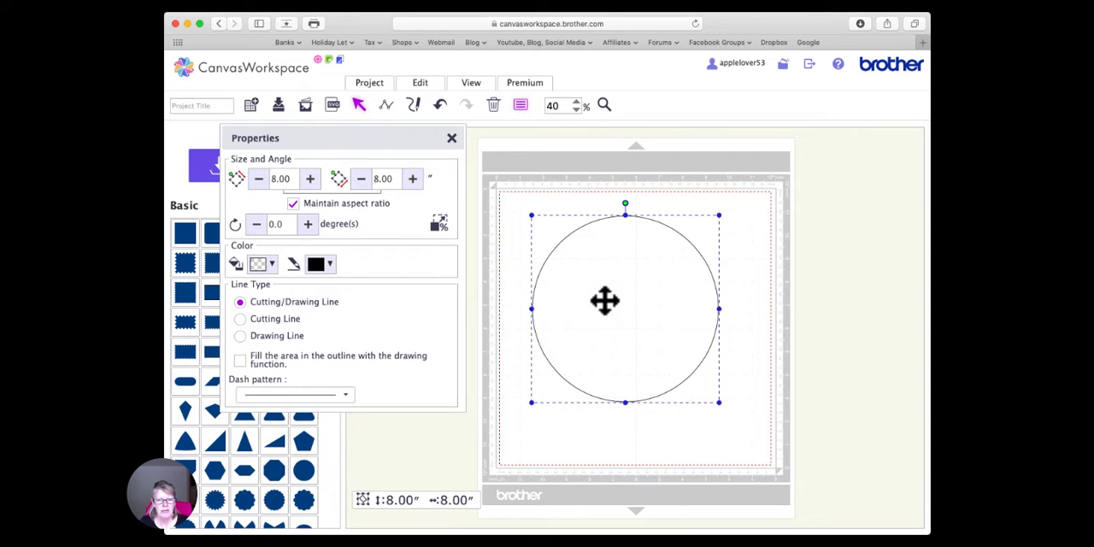
- Duplicate the 8-inch circle and set the copy's size to 7.75 inches, keeping the aspect ratio
key(super+v)
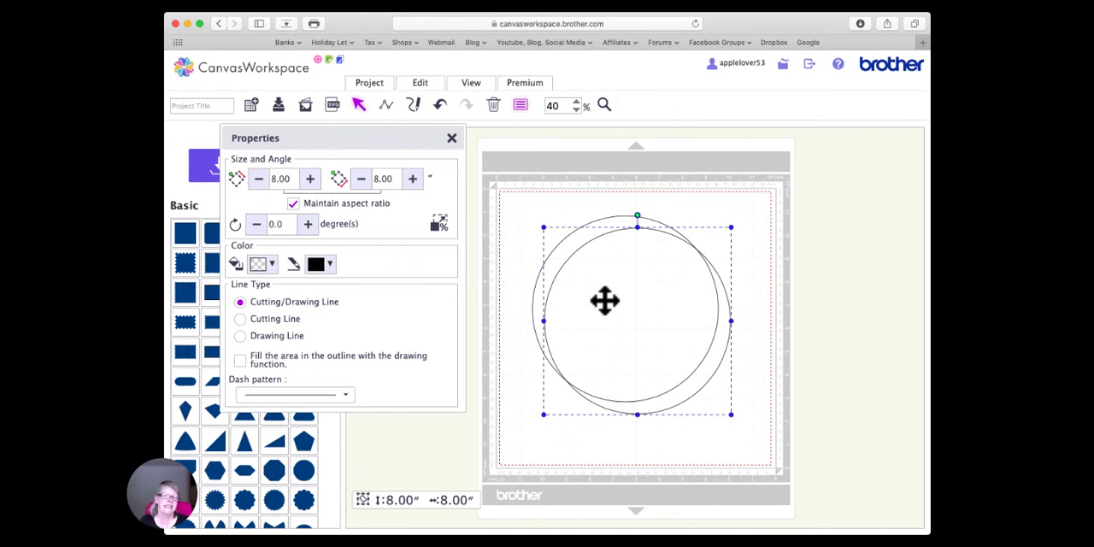
scroll(604, 300, left, 1)
scroll(612, 312, right, 1)
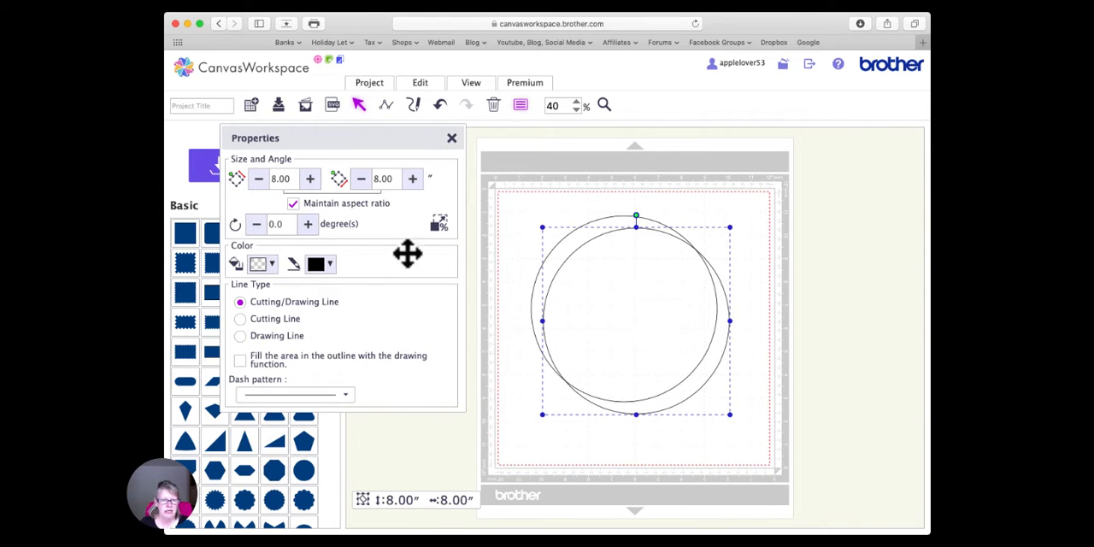
drag(293, 178, 253, 180)
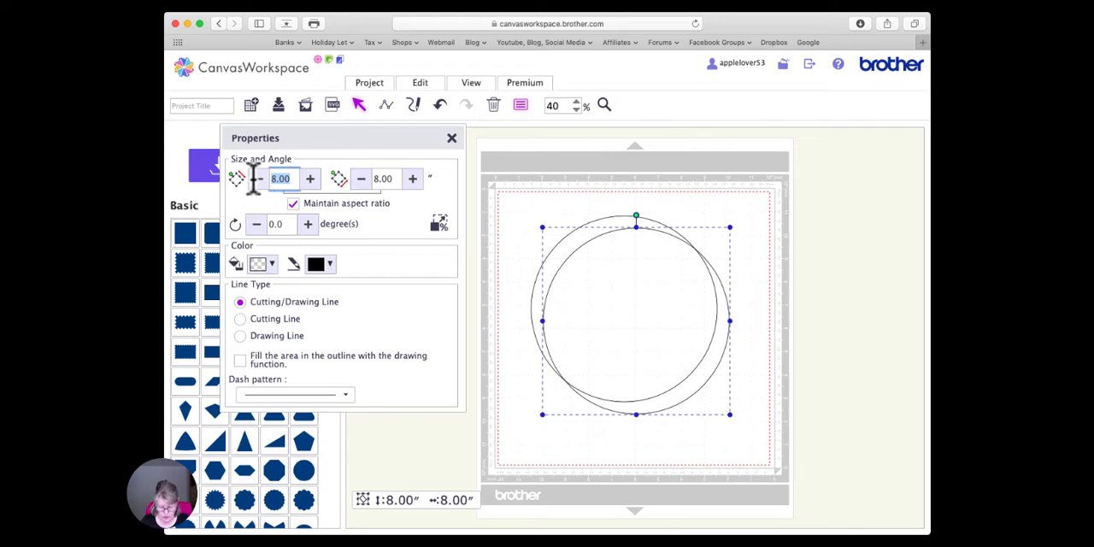
text(7.7)
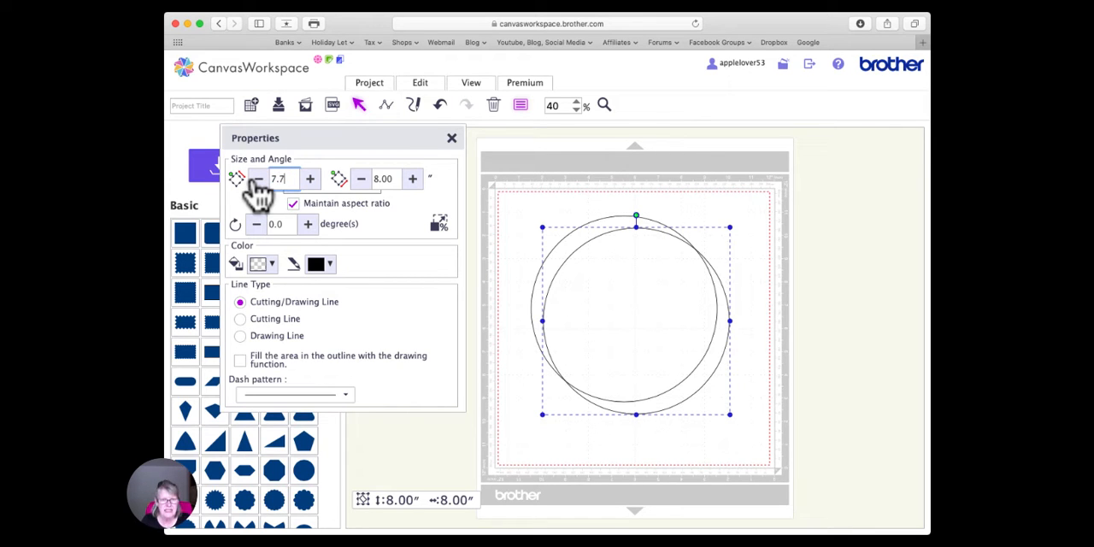
text(5)
key(Return)
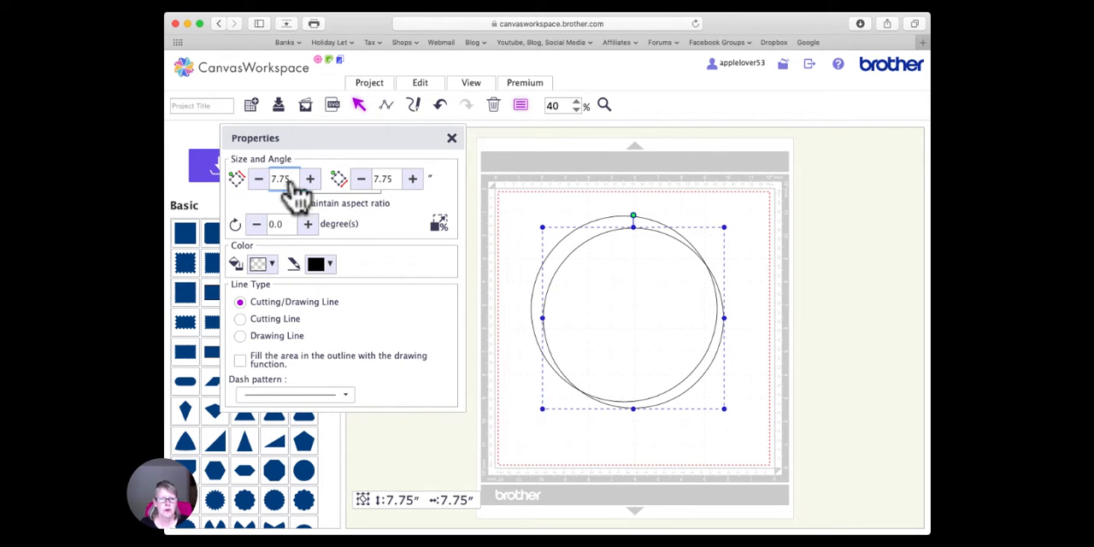
click(450, 139)
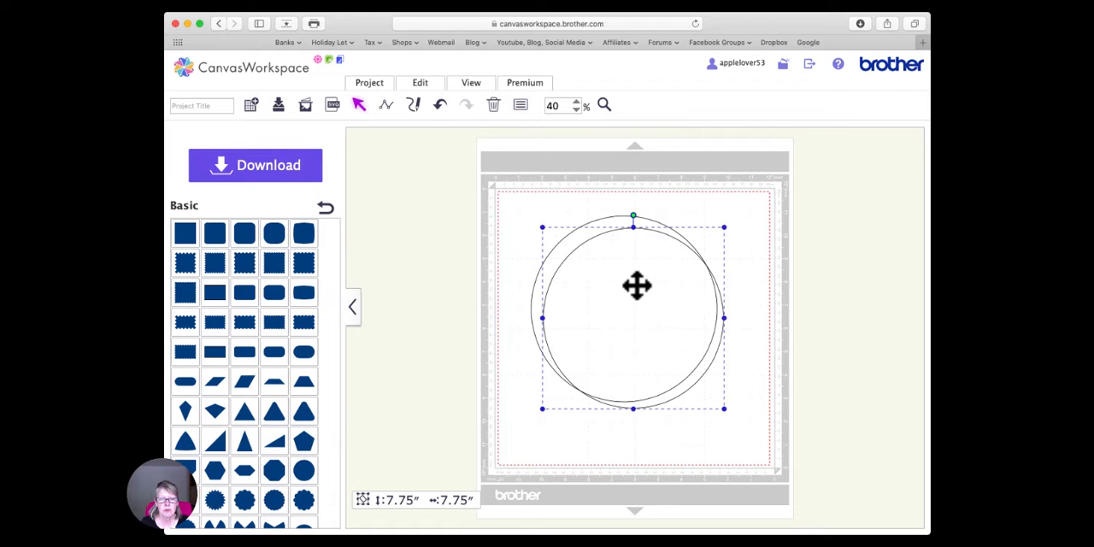
- Select both circles and align their centers horizontally and vertically so they are concentric
click(545, 210)
drag(545, 210, 635, 320)
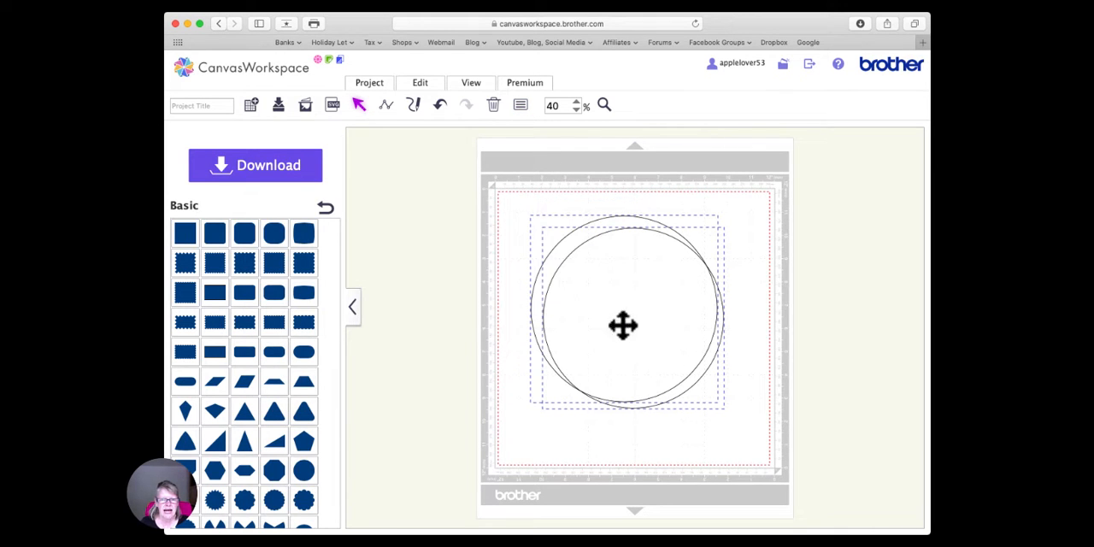
click(429, 89)
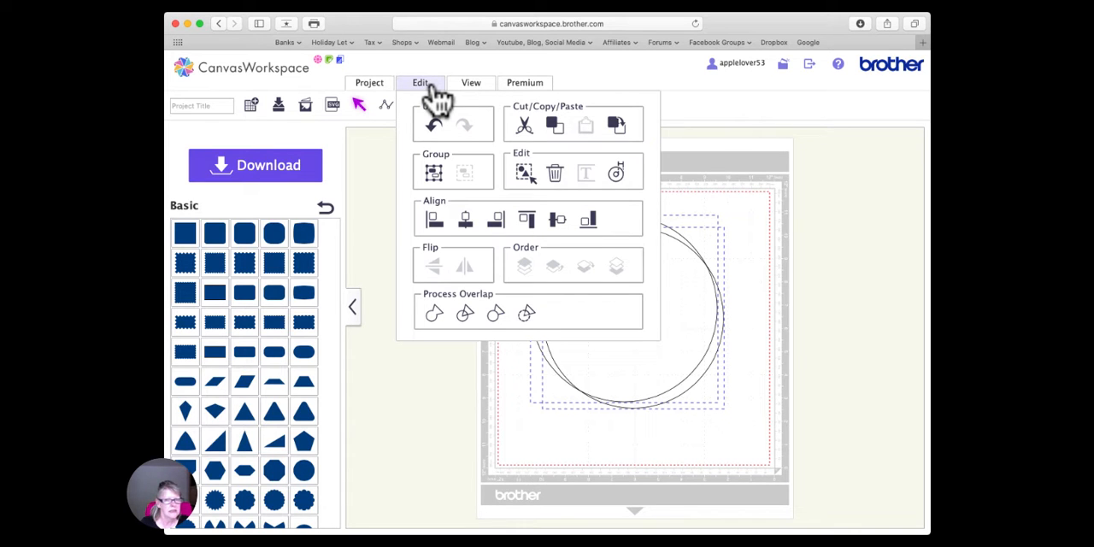
click(465, 221)
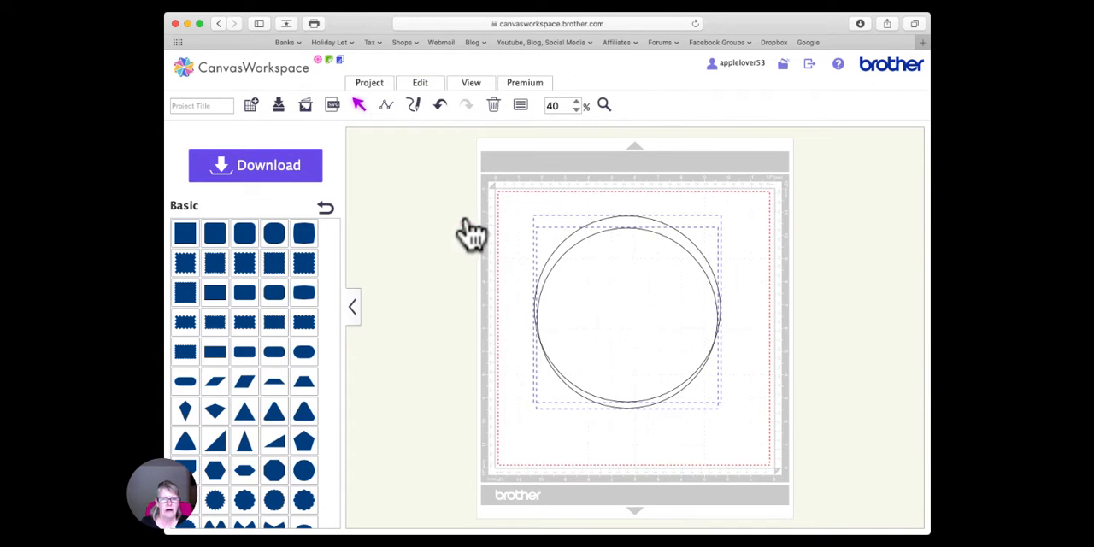
click(420, 86)
click(559, 224)
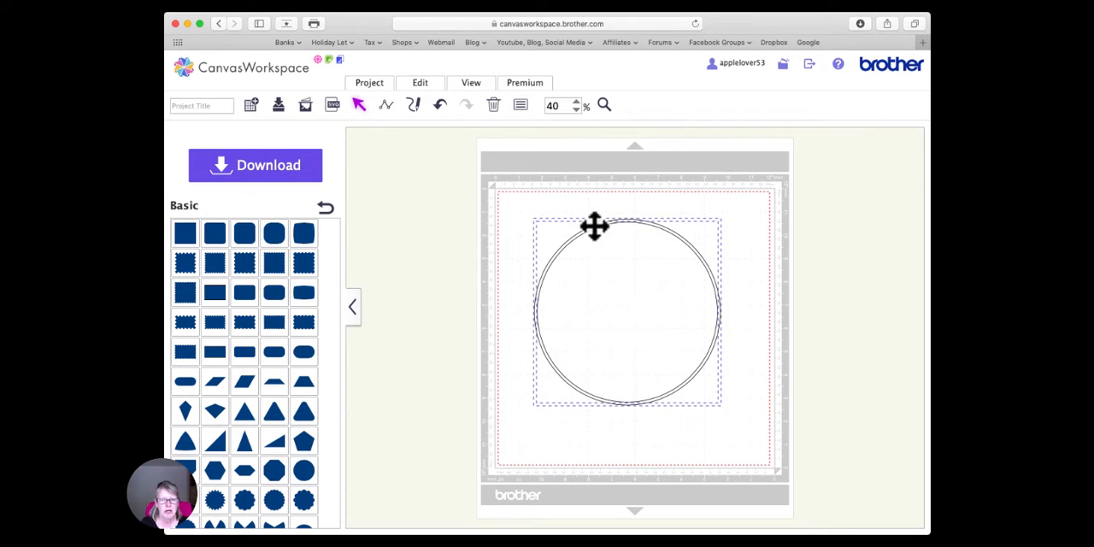
- Subtract the inner circle from the outer one to form a thin ring, and shift the ring slightly left on the mat
click(506, 209)
drag(502, 197, 761, 454)
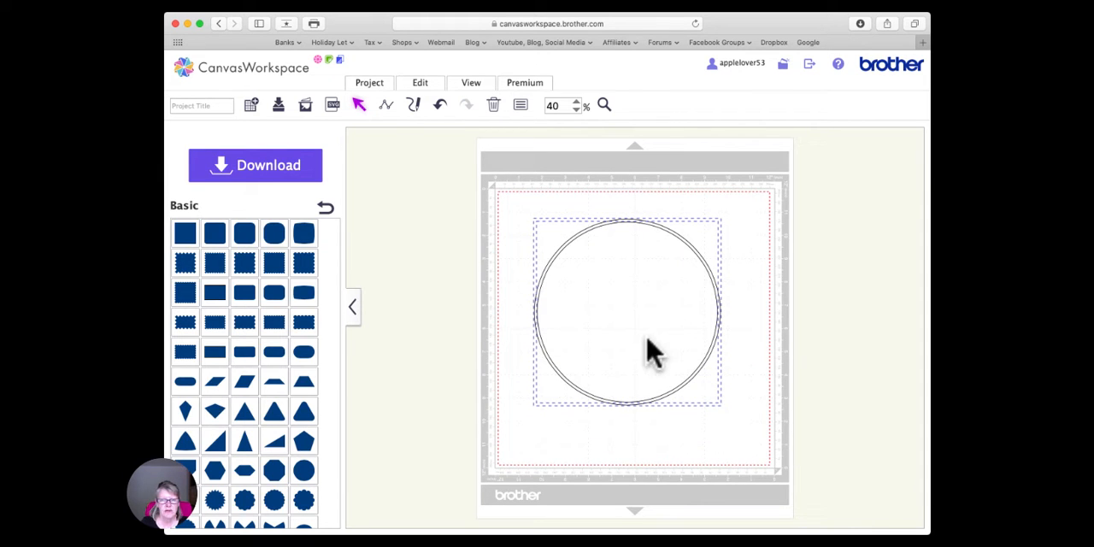
click(420, 83)
click(526, 314)
drag(632, 225, 623, 224)
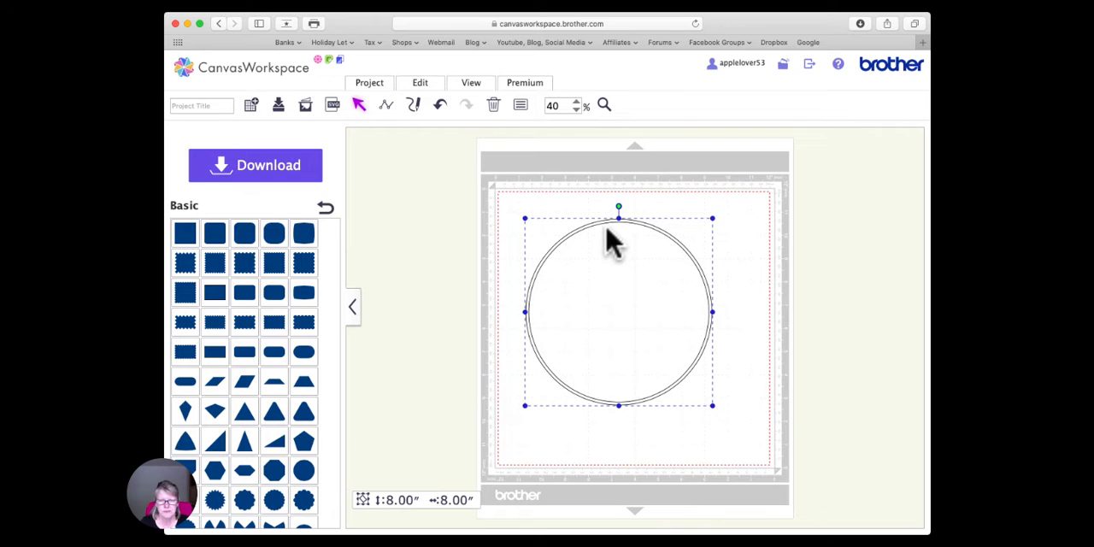
drag(601, 225, 595, 224)
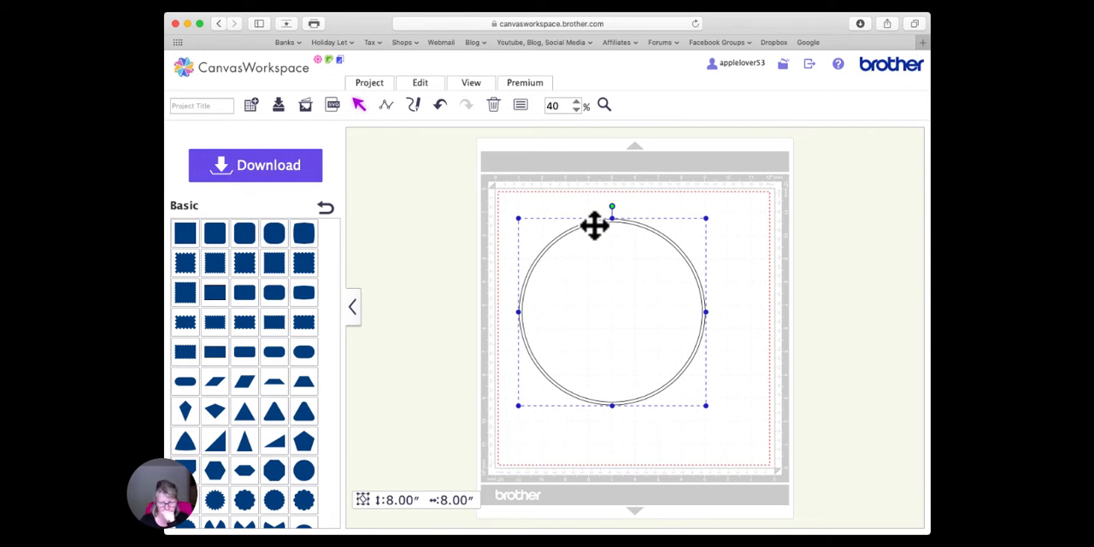
- Fill the ring with bright red and reposition it slightly on the mat
click(520, 106)
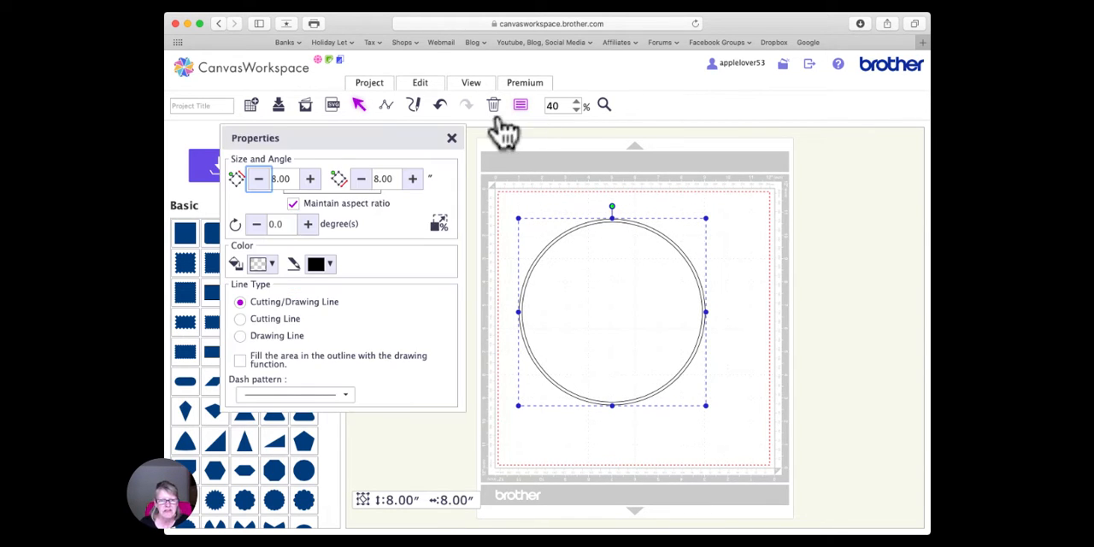
click(265, 265)
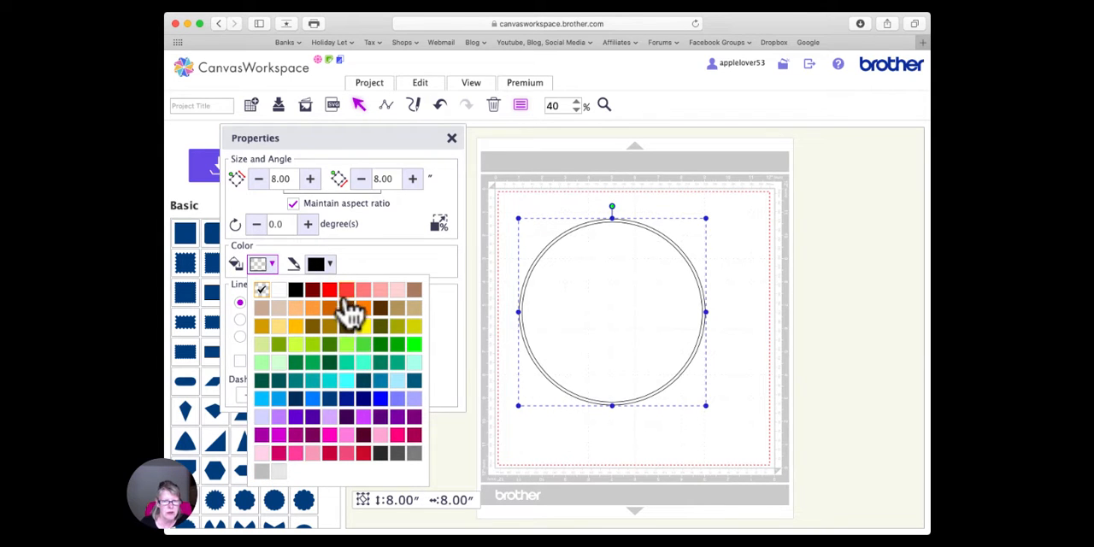
click(330, 292)
click(452, 139)
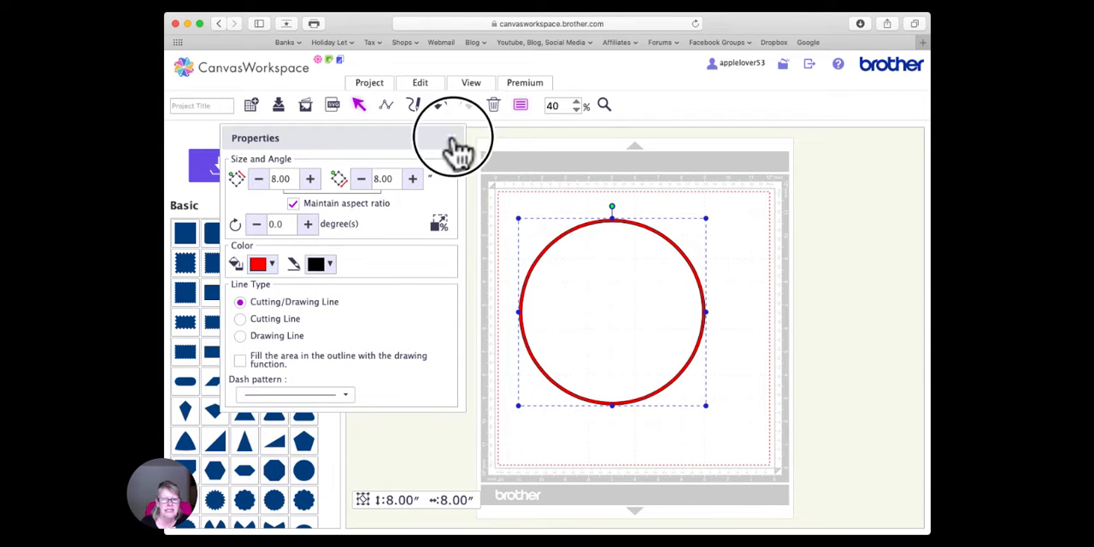
mouse_move(620, 232)
mouse_down()
mouse_move(588, 152)
mouse_move(565, 163)
mouse_move(605, 163)
mouse_move(647, 244)
mouse_move(634, 236)
mouse_up()
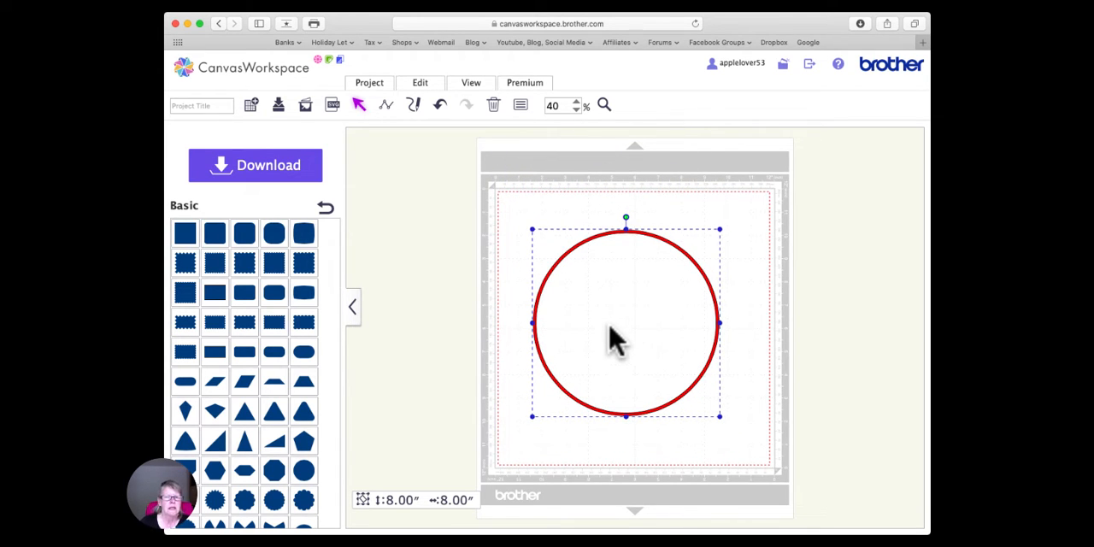
drag(630, 242, 622, 233)
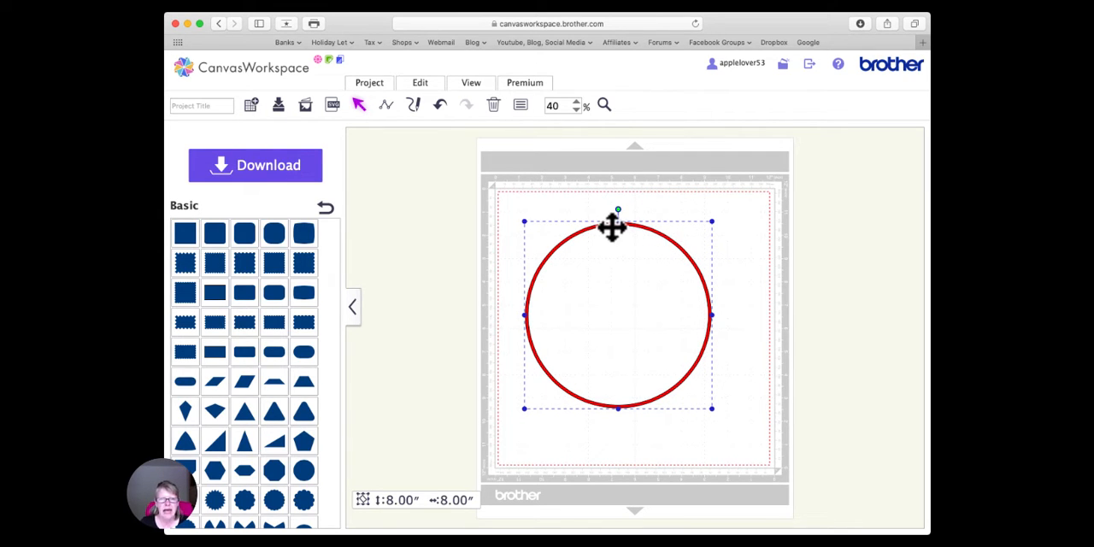
- Duplicate the red ring and move the copy slightly below the original
click(431, 85)
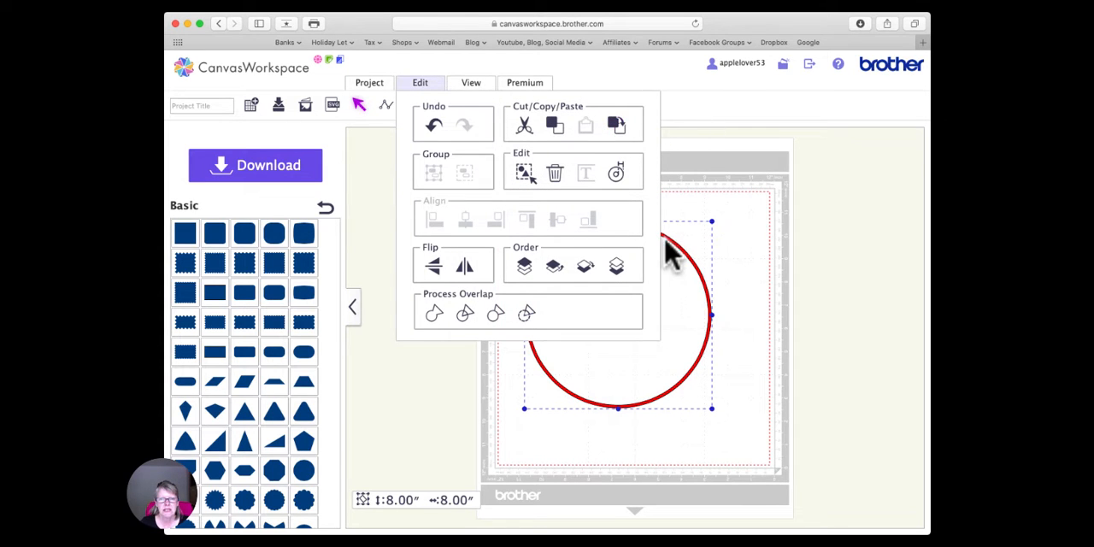
click(699, 206)
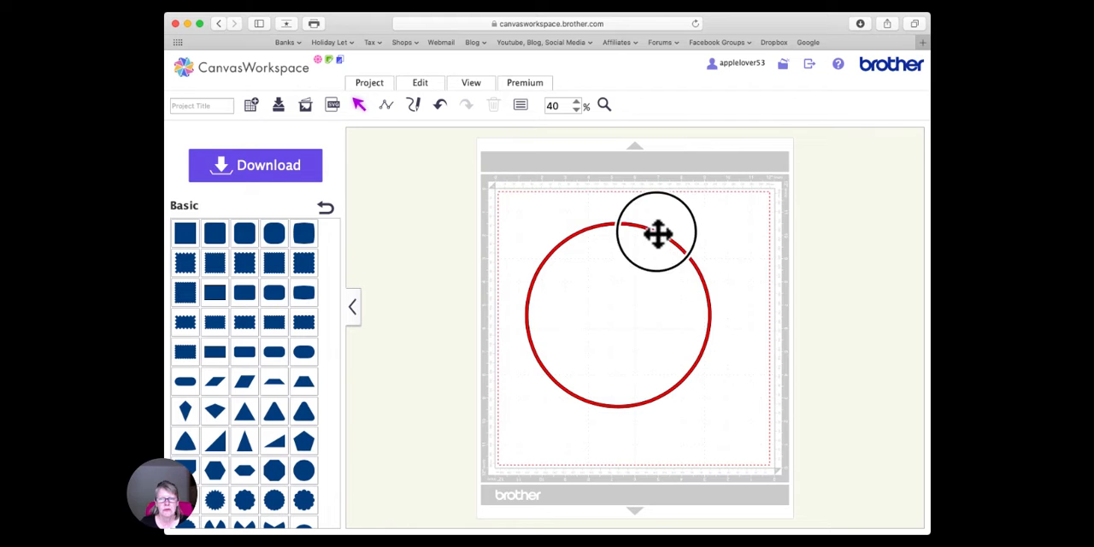
right_click(657, 233)
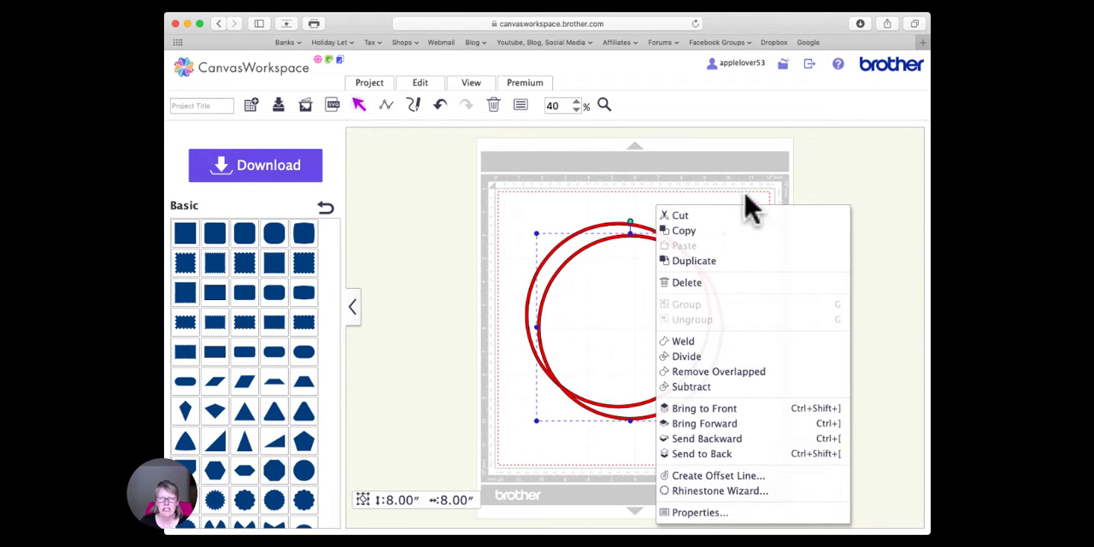
click(815, 193)
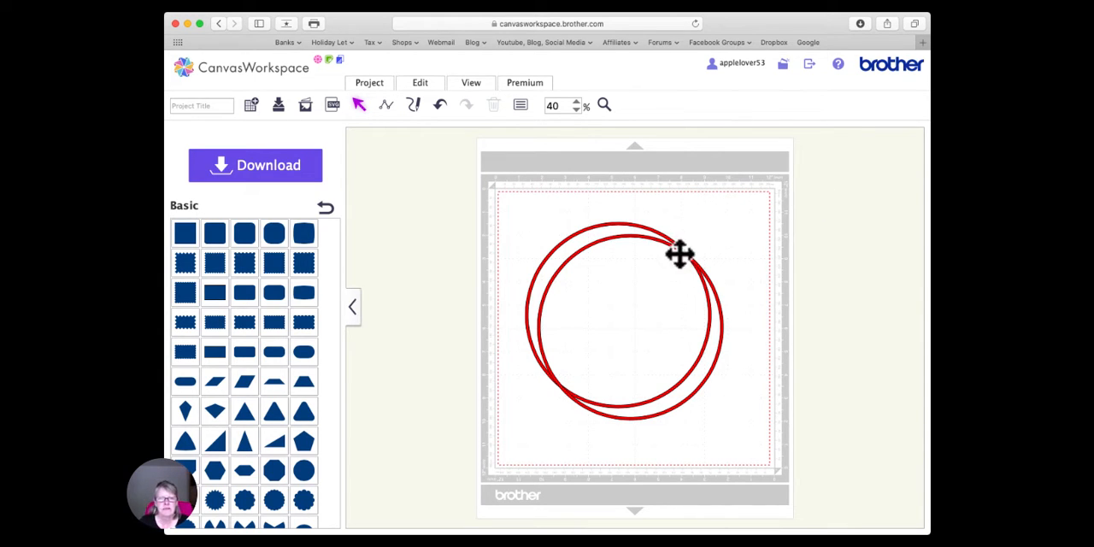
drag(703, 276, 697, 289)
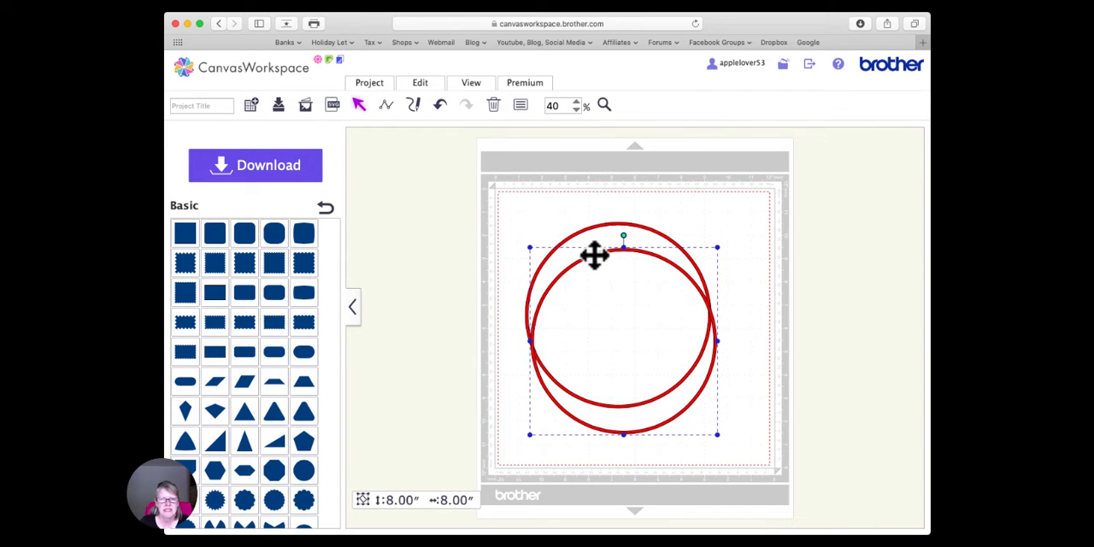
- Set the copied ring's size to 4.00 inches with the aspect ratio maintained, and place it inside the upper part of the large ring
click(520, 105)
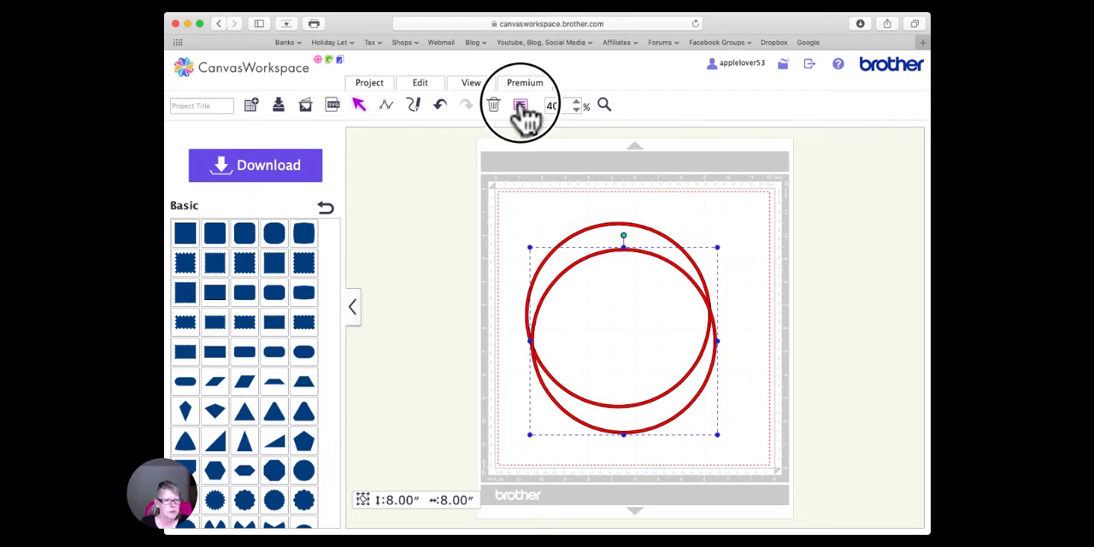
double_click(275, 179)
text(4)
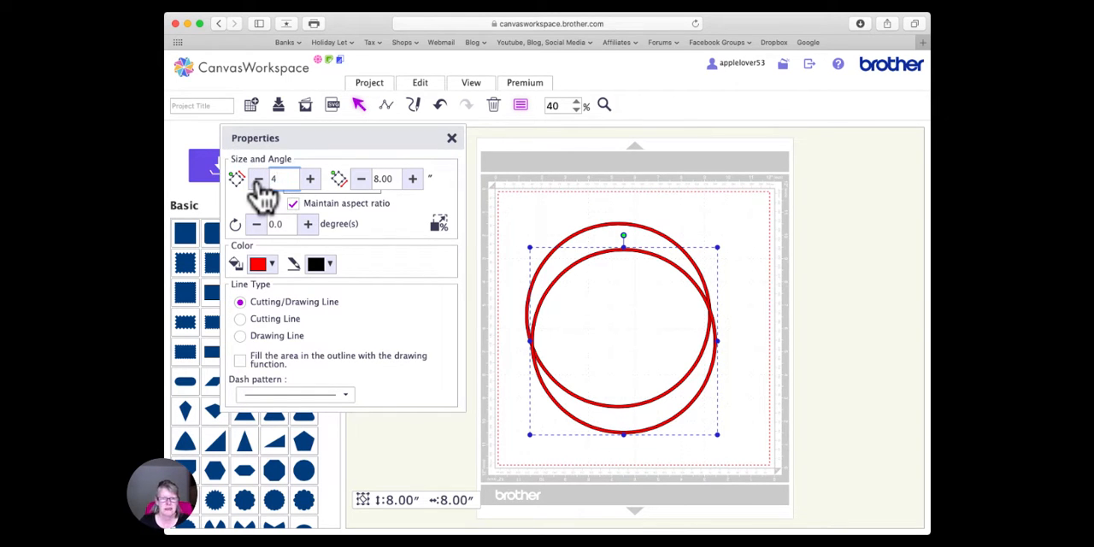
key(Return)
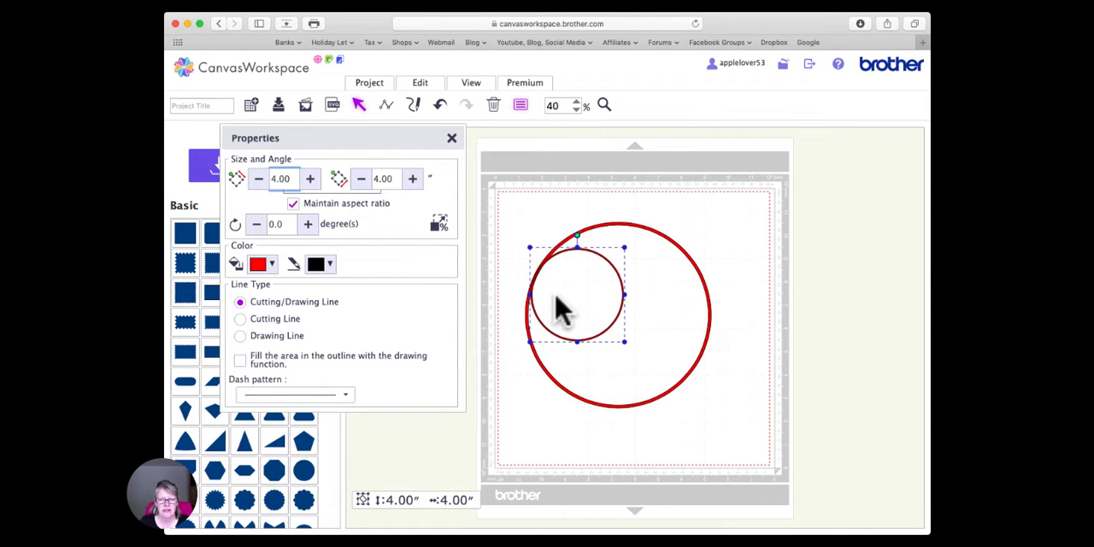
drag(597, 263, 639, 251)
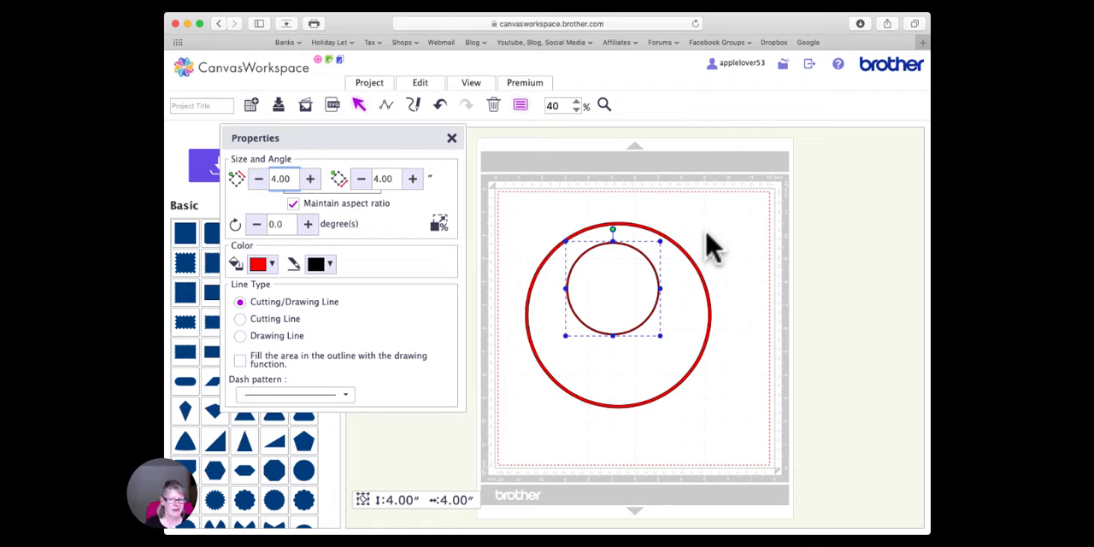
scroll(714, 248, down, 1)
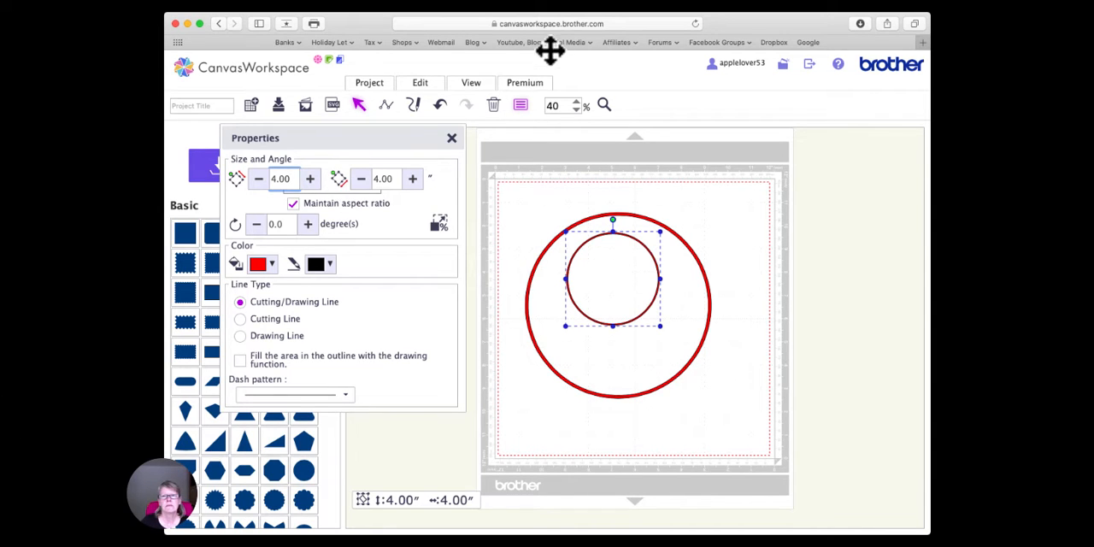
- Reposition the 4-inch ring in the upper half of the large ring and close its Properties
click(636, 0)
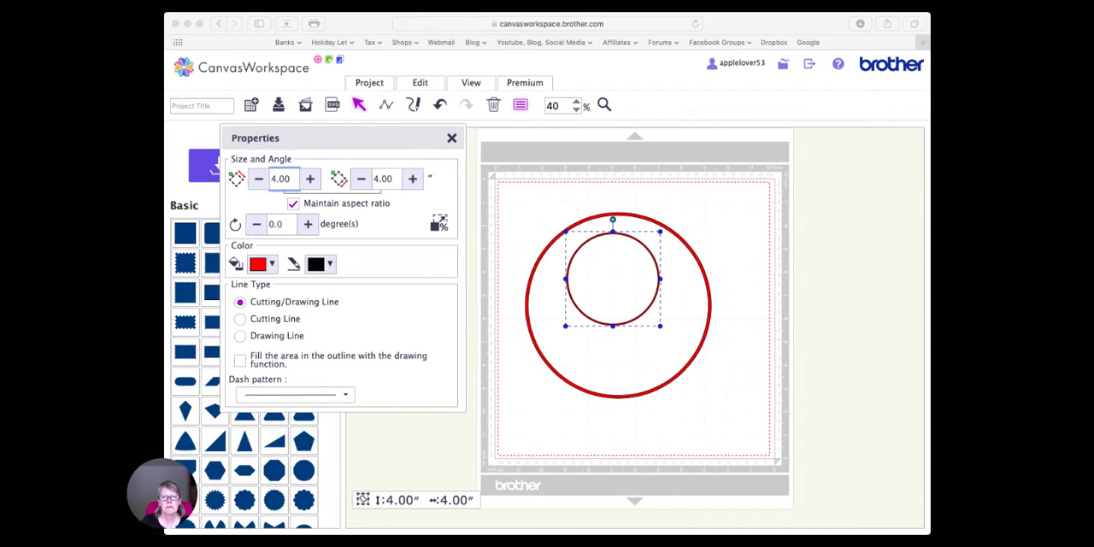
click(542, 376)
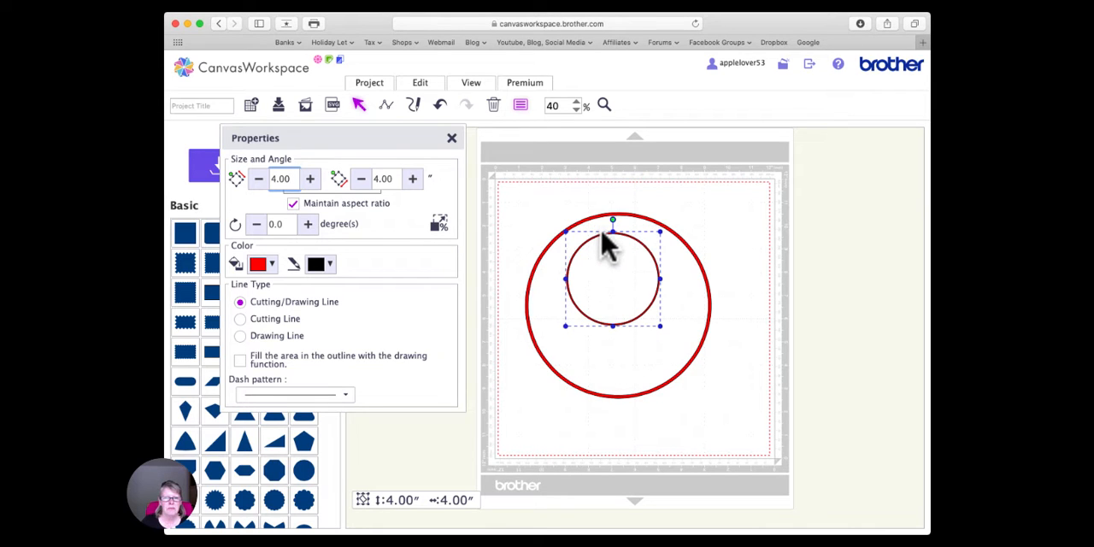
drag(603, 238, 586, 258)
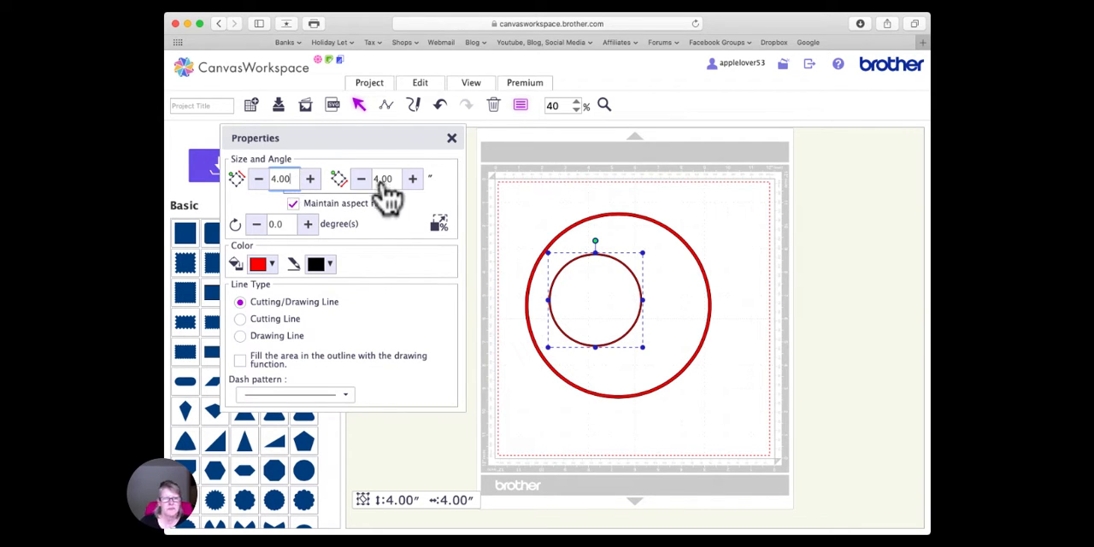
click(452, 139)
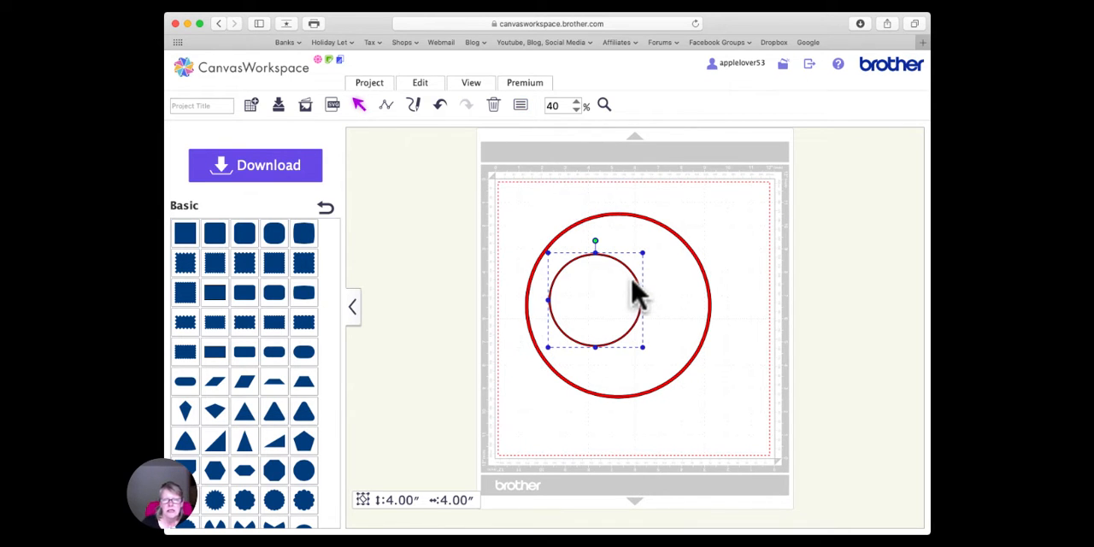
mouse_move(617, 259)
mouse_down()
mouse_move(645, 258)
mouse_move(630, 258)
mouse_up()
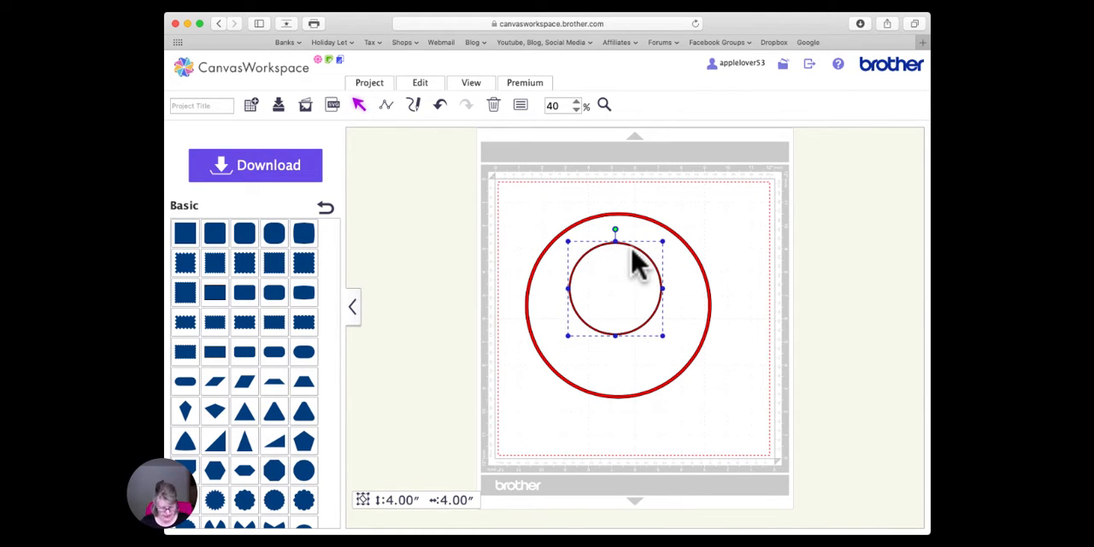
- Duplicate the small ring and park the copy off the mat, to the right of the large ring
key(super+c)
key(super+v)
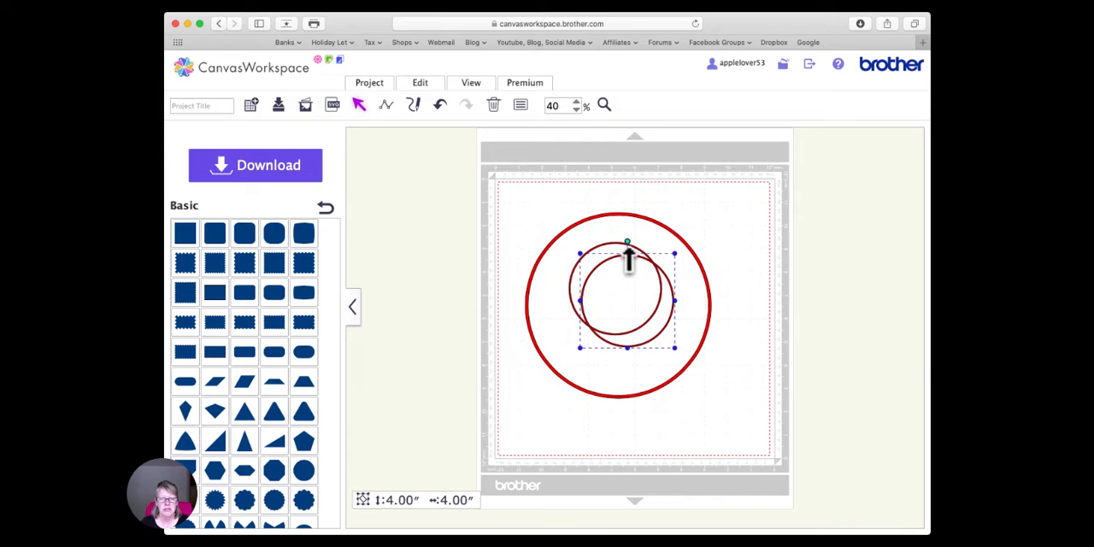
drag(625, 264, 775, 243)
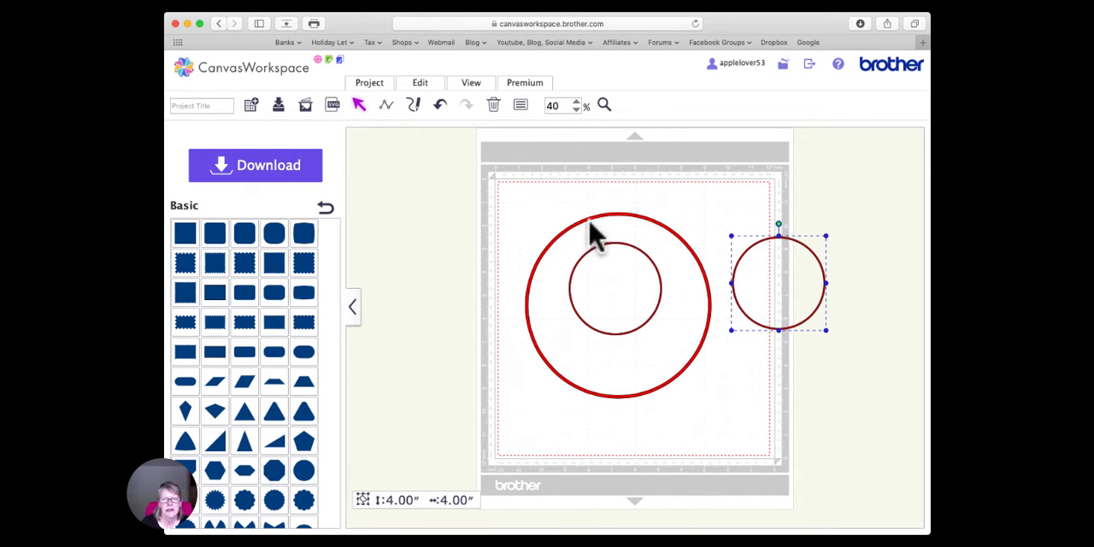
drag(746, 251, 788, 244)
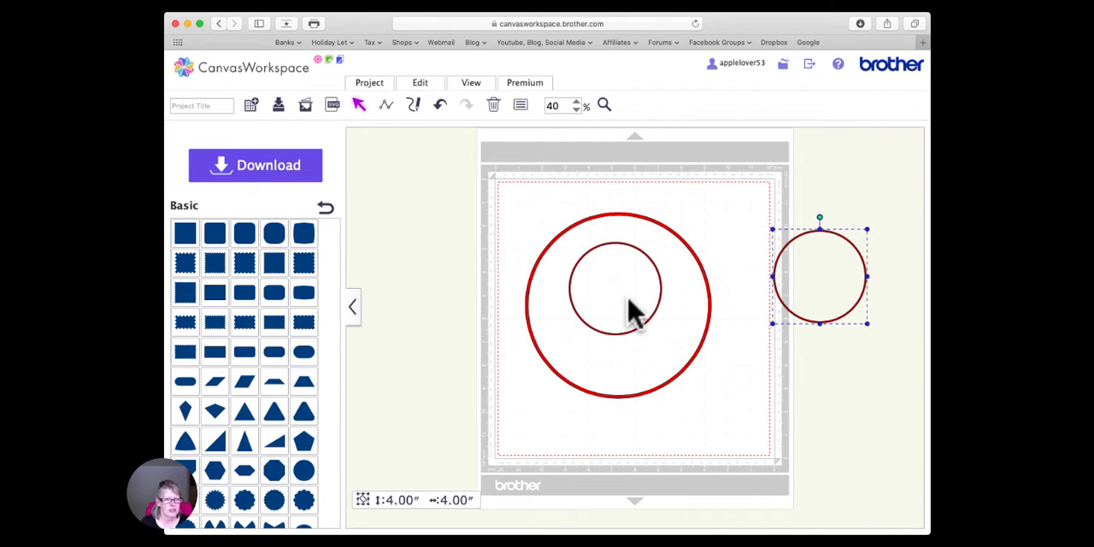
- Align the small ring inside the large ring to the large ring's top edge and horizontal center
drag(571, 202, 647, 342)
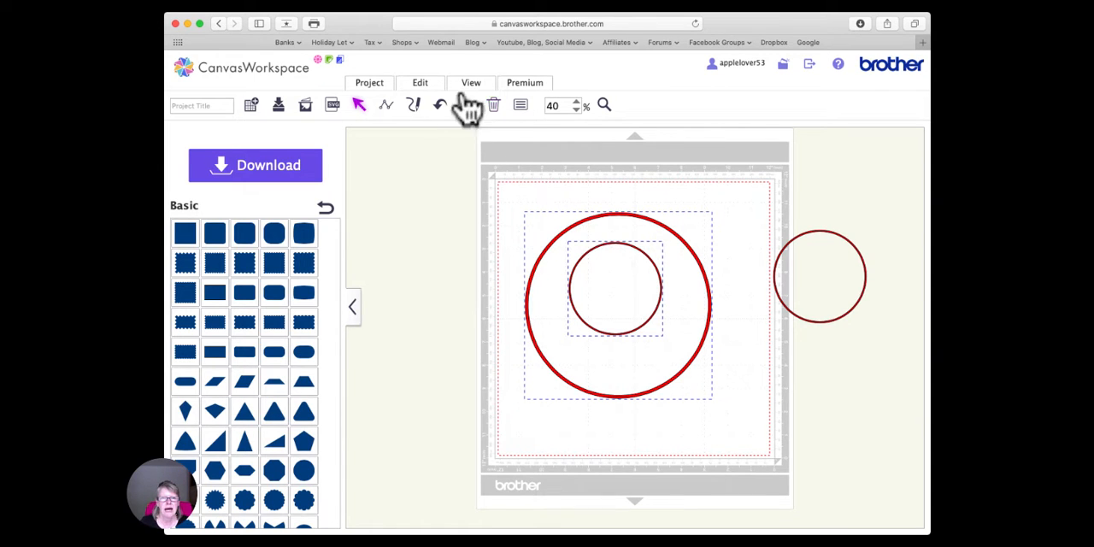
click(432, 86)
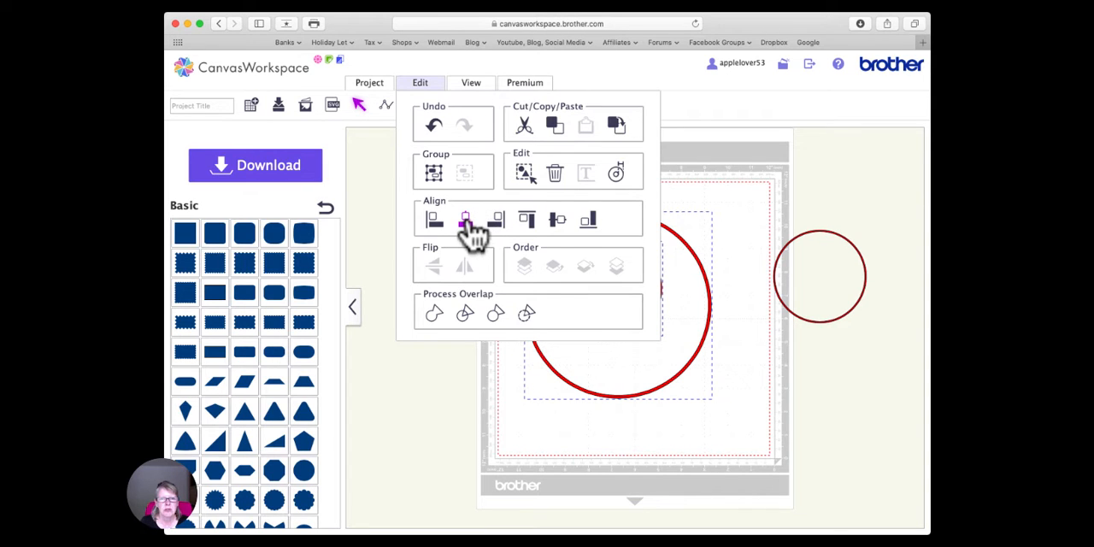
click(527, 219)
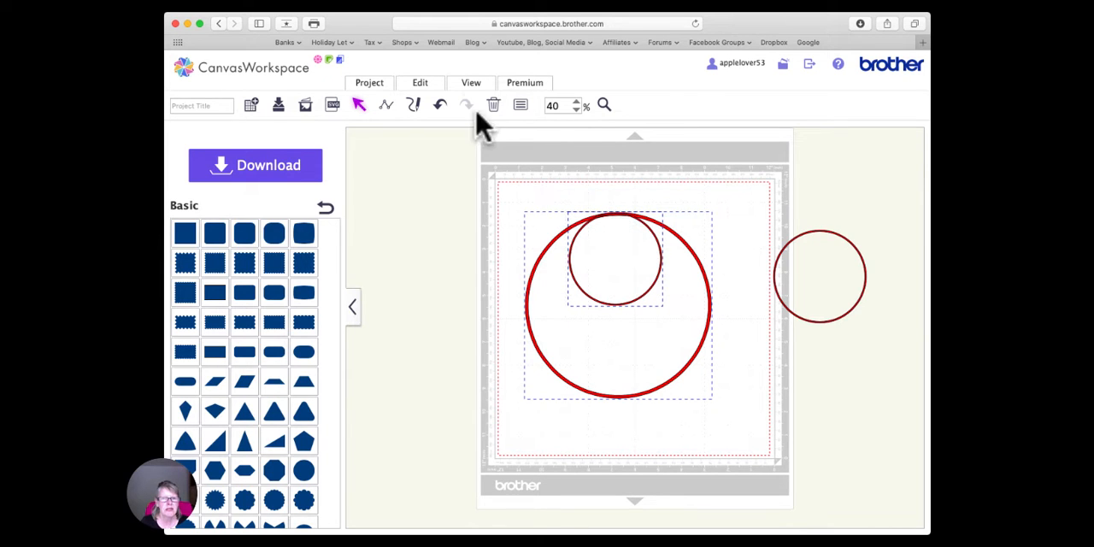
click(421, 86)
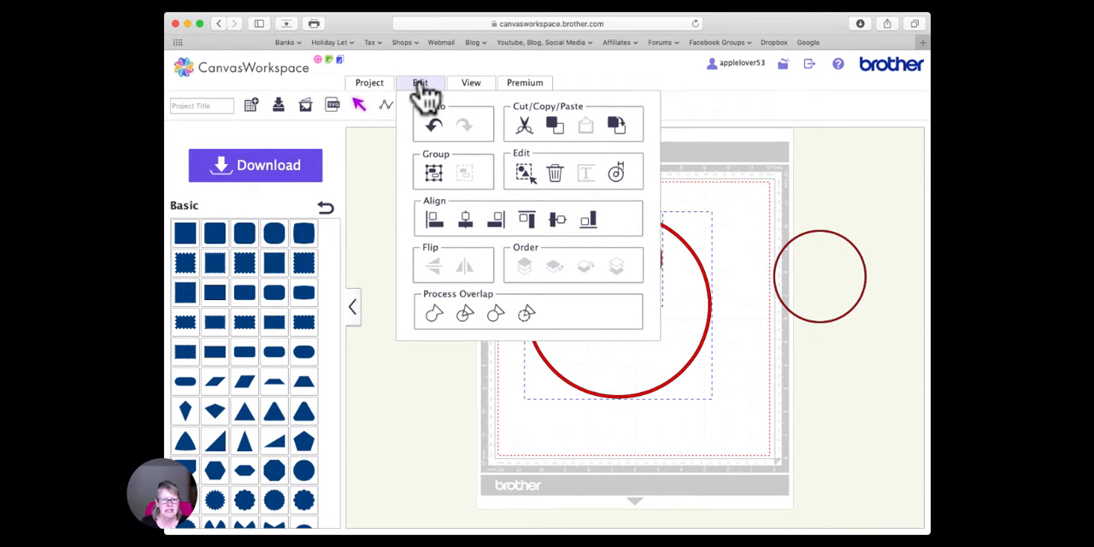
click(466, 221)
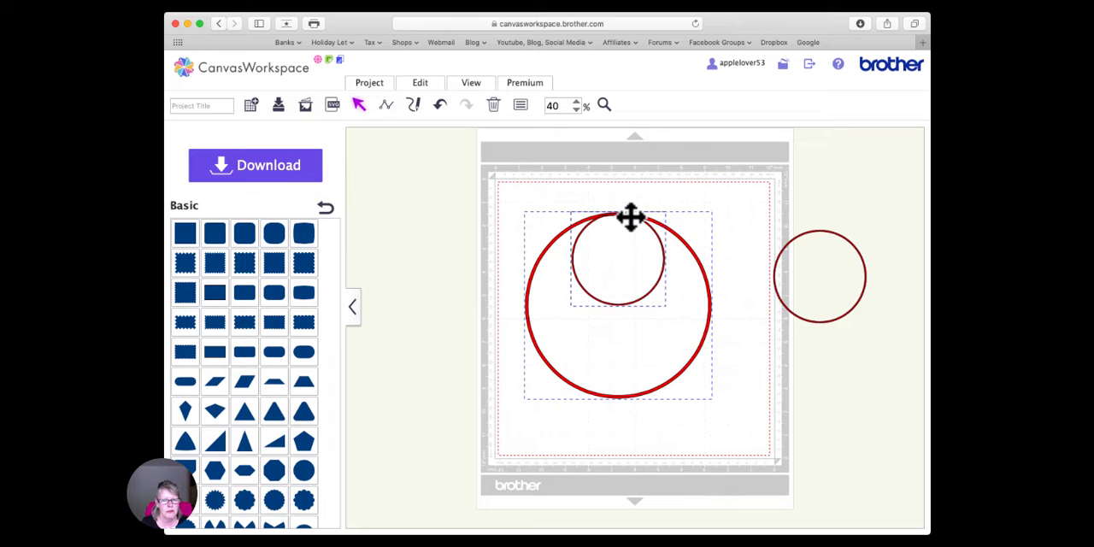
click(729, 191)
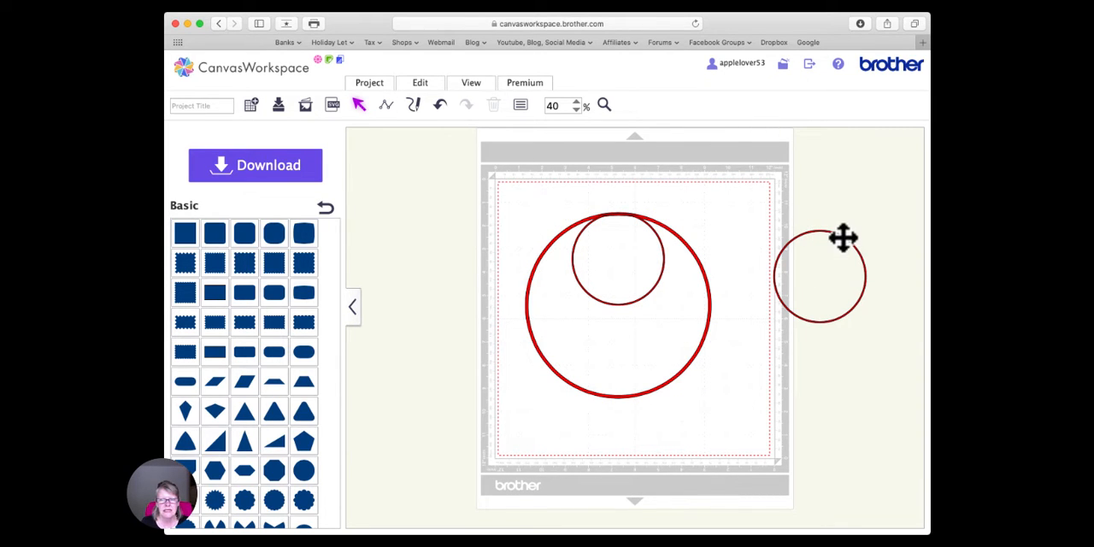
- Move the parked ring into the large ring's lower half, and undo a trial bottom alignment of the two
drag(841, 240, 643, 319)
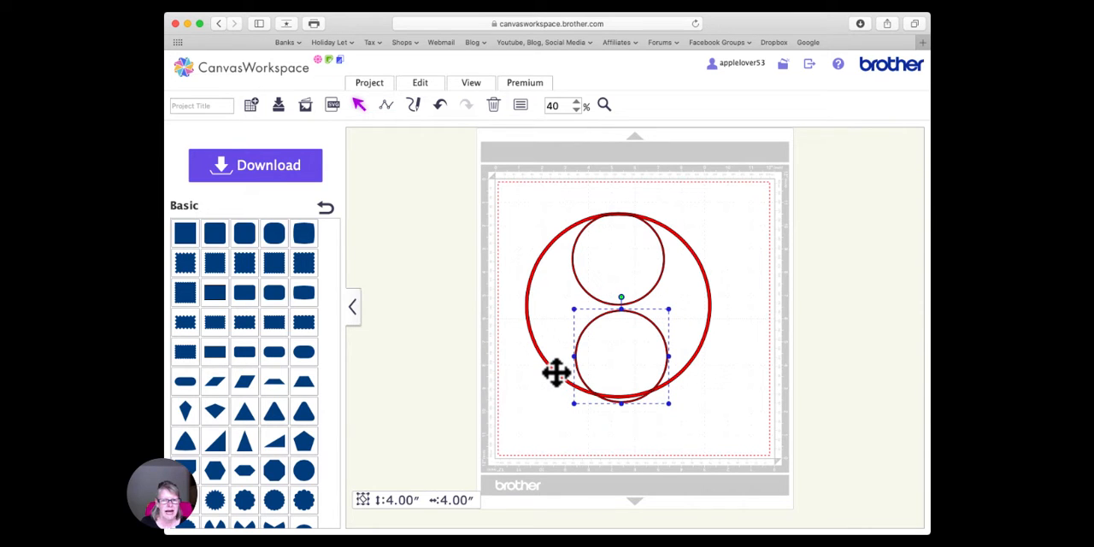
shift+click(556, 371)
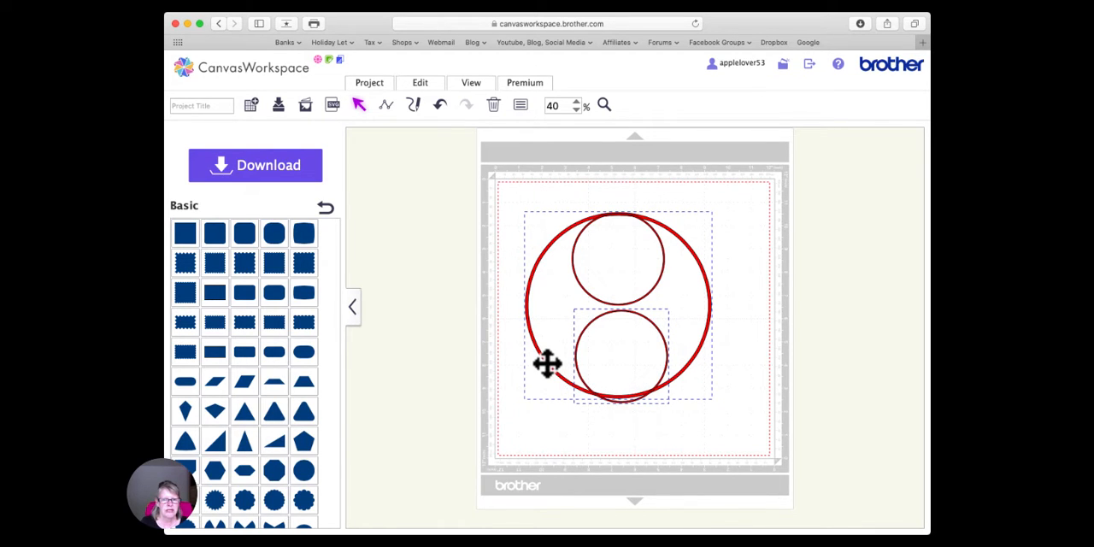
click(424, 85)
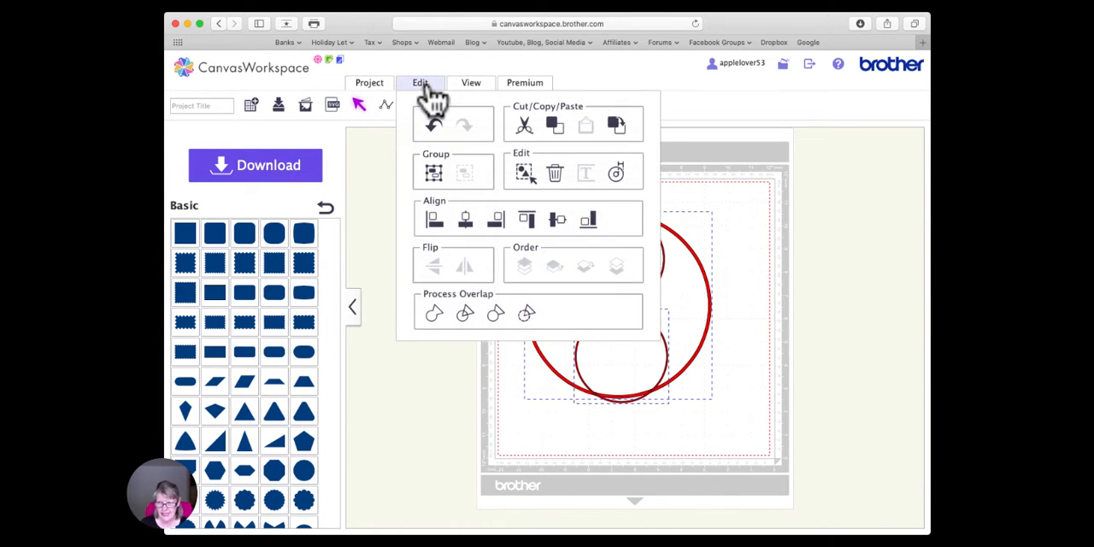
click(593, 224)
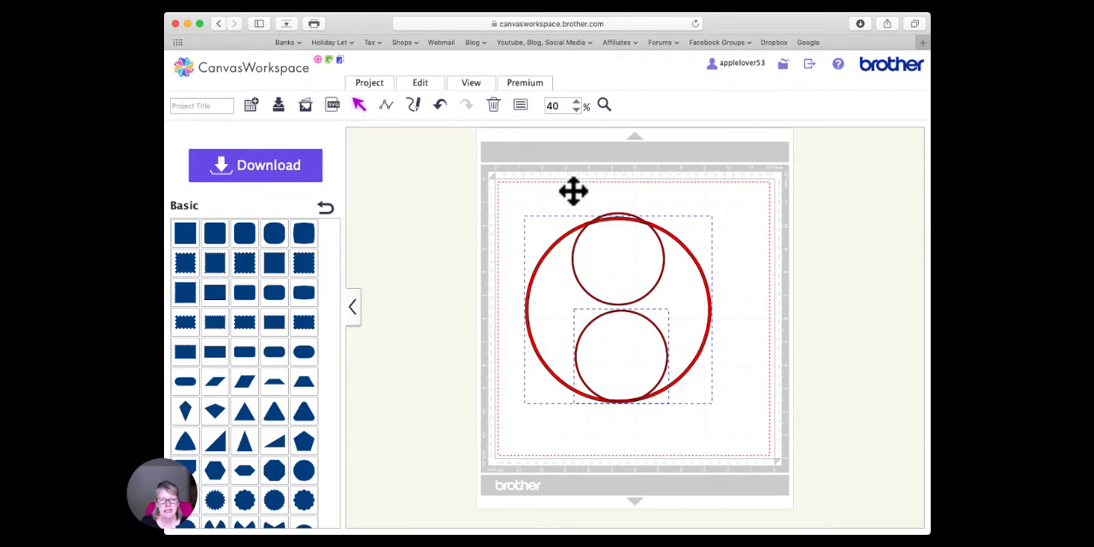
click(440, 104)
click(747, 371)
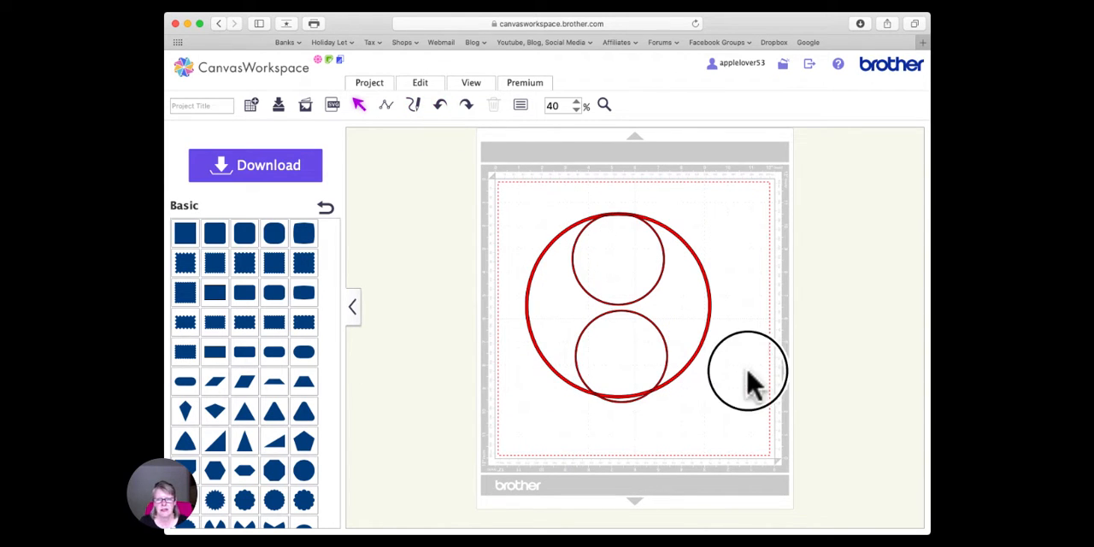
- Align the lower small ring and the large ring by their bottom edges and center them horizontally
click(668, 355)
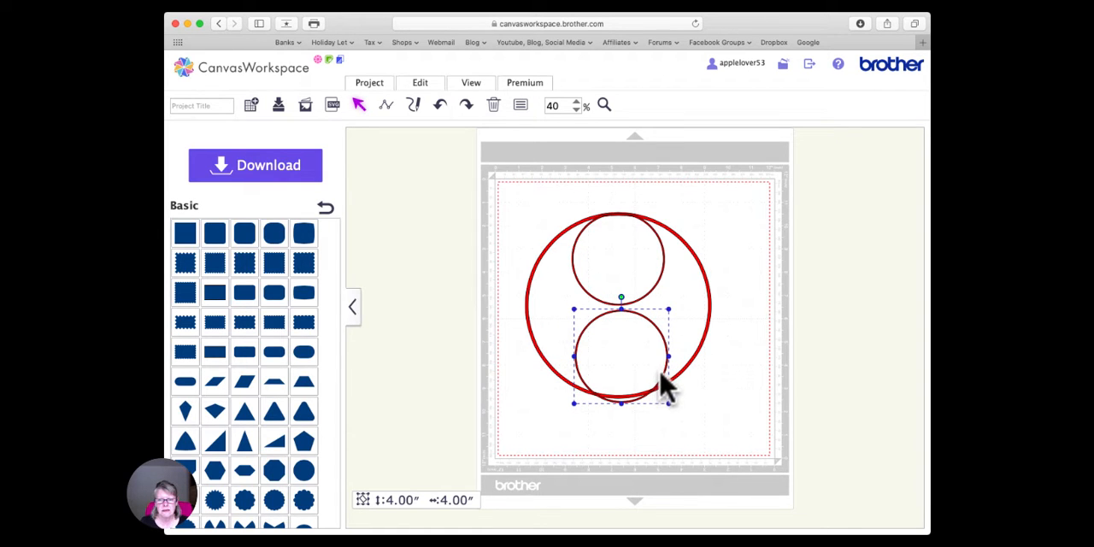
shift+click(681, 372)
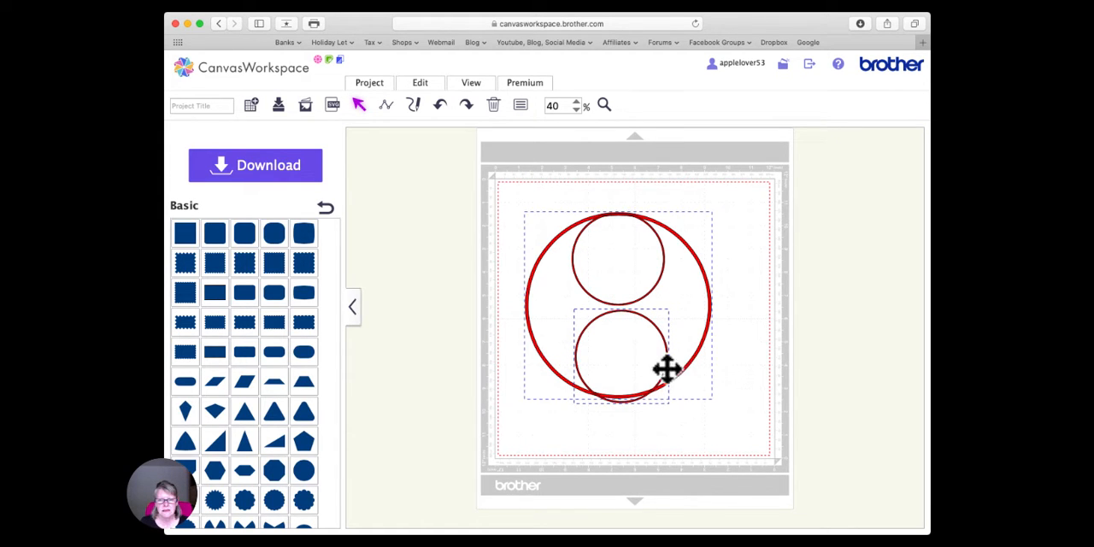
click(419, 83)
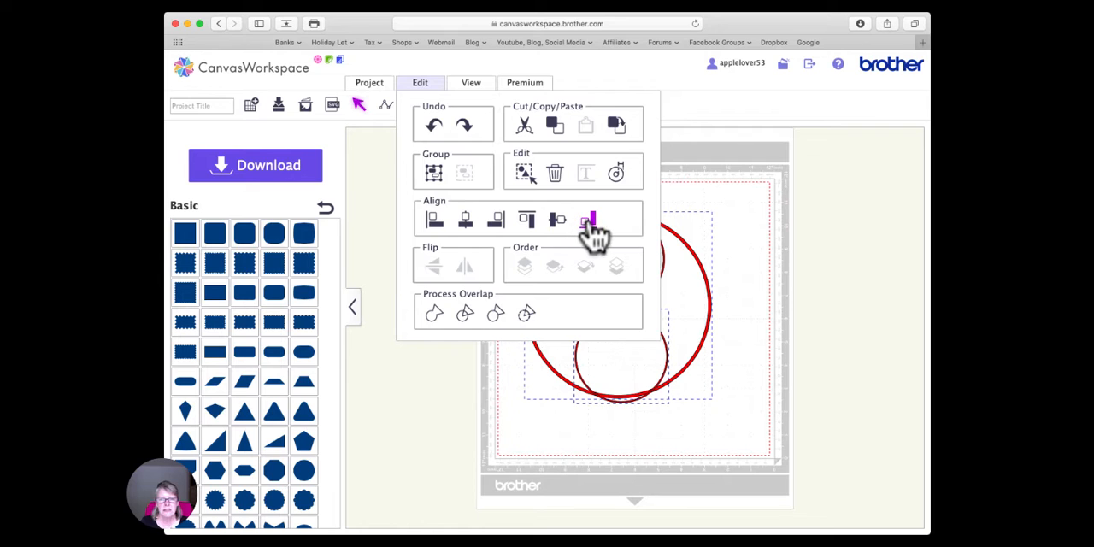
click(589, 224)
click(425, 85)
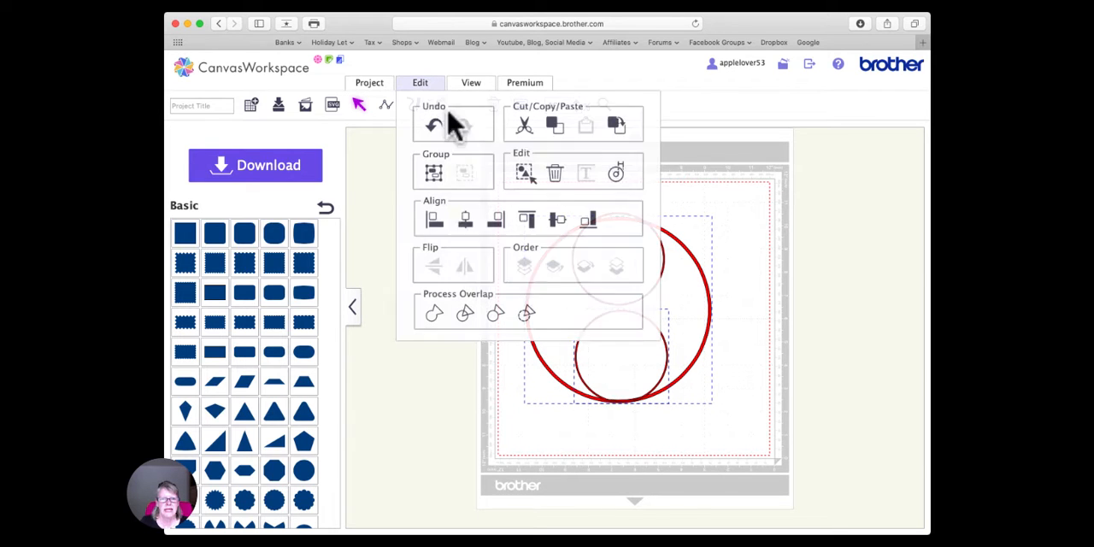
click(465, 221)
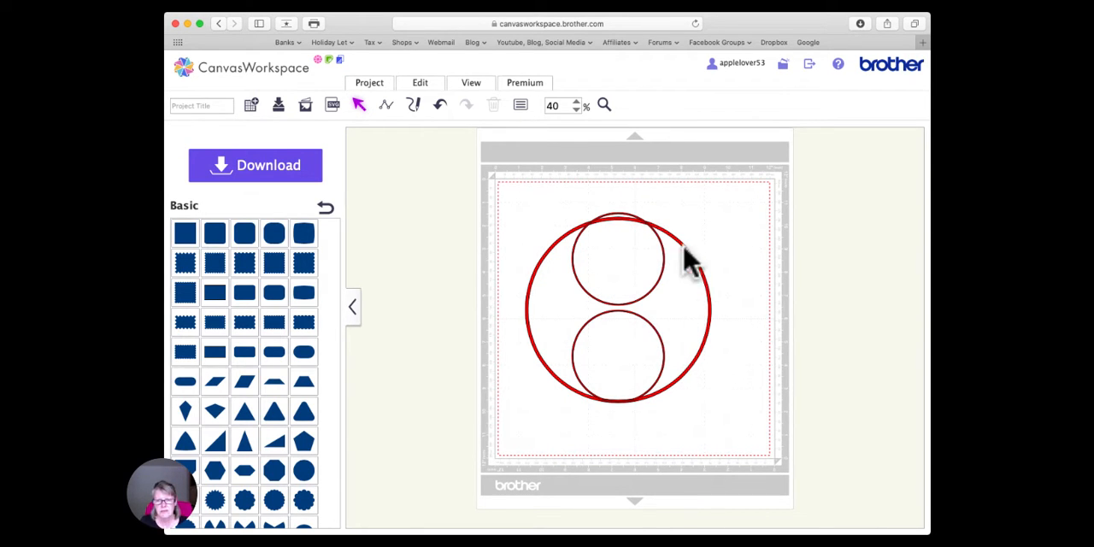
- Align the upper small ring and the large ring by their horizontal centers and top edges
click(608, 194)
drag(602, 198, 621, 220)
click(423, 84)
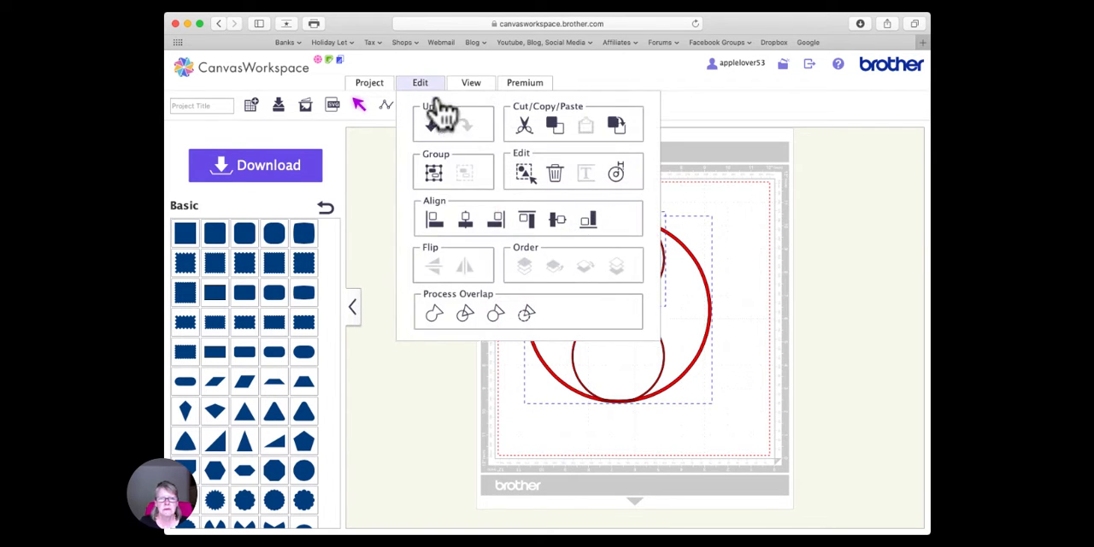
click(466, 223)
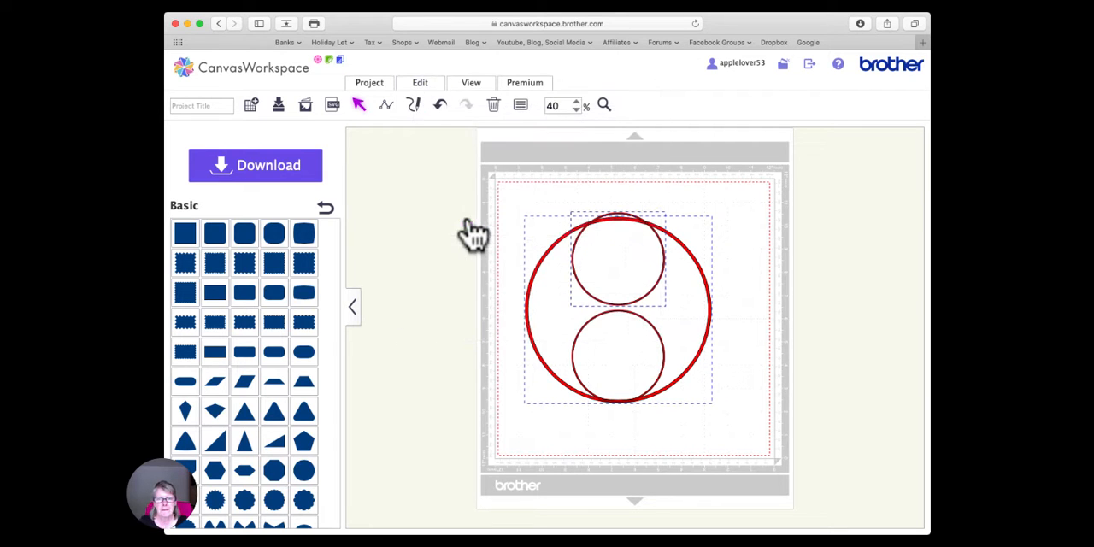
click(420, 86)
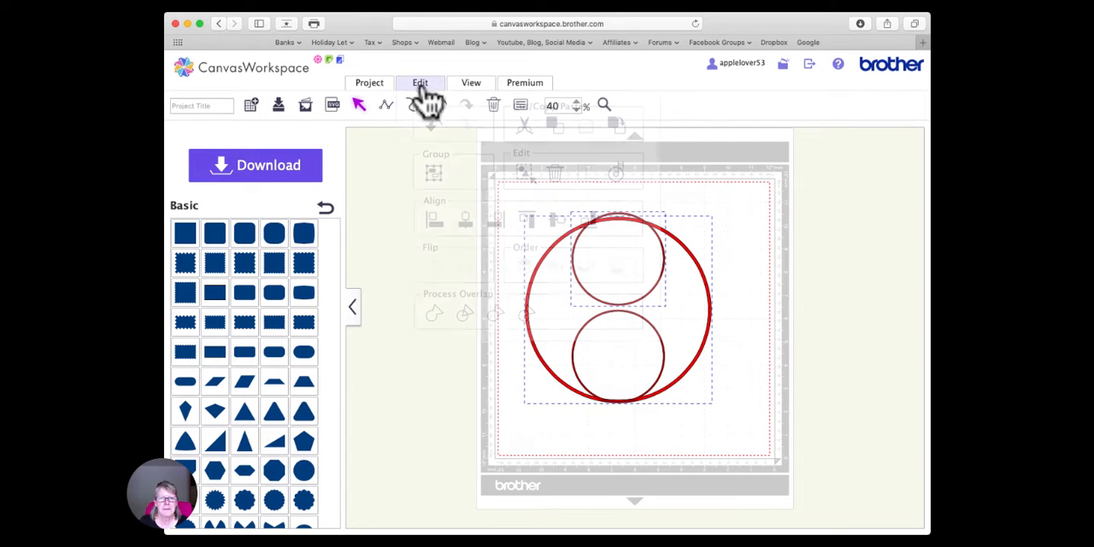
click(527, 221)
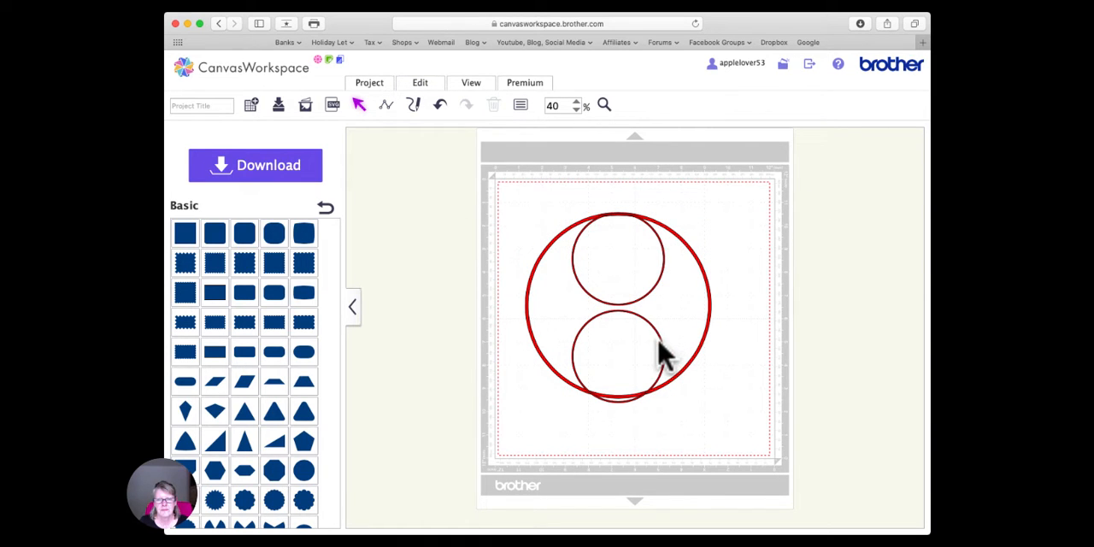
- Raise the lower small ring to touch the upper one, and center-align both horizontally with the large ring moved aside
drag(663, 342, 665, 335)
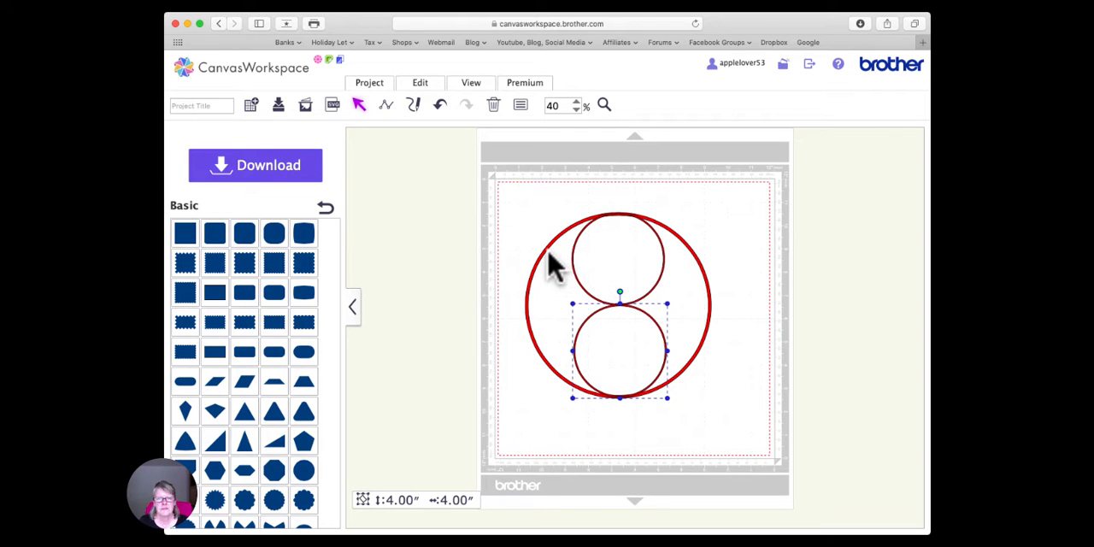
drag(551, 265, 350, 263)
drag(616, 167, 636, 453)
click(421, 85)
click(465, 222)
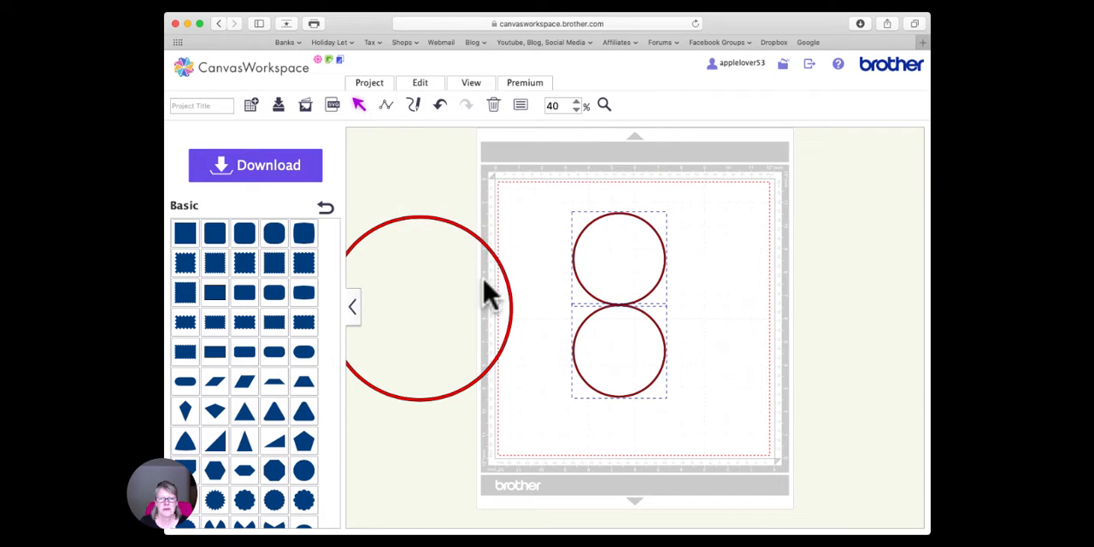
- Move the large ring back around the two small rings and center all three horizontally
drag(510, 291, 703, 278)
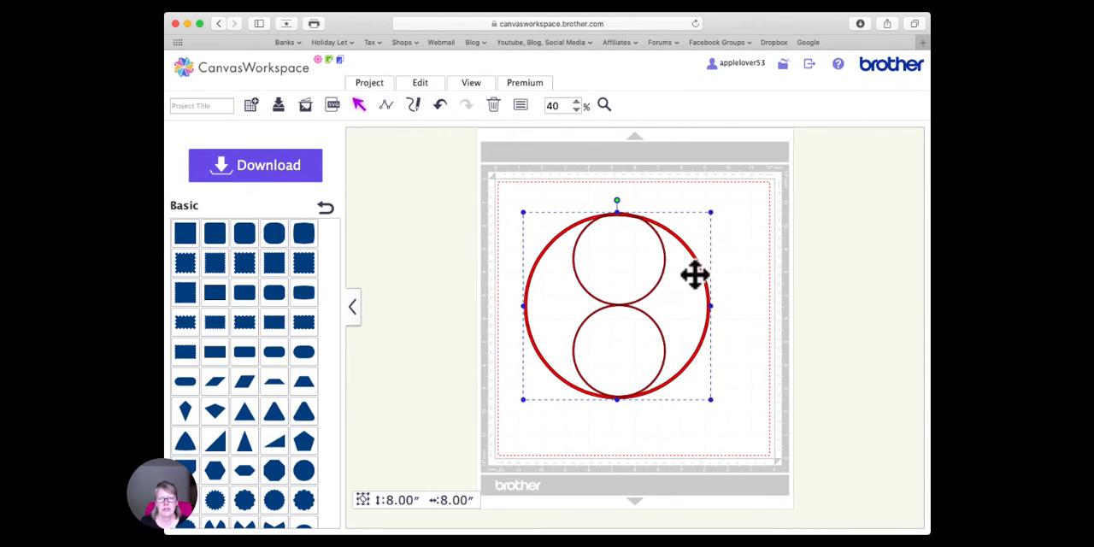
drag(499, 189, 733, 436)
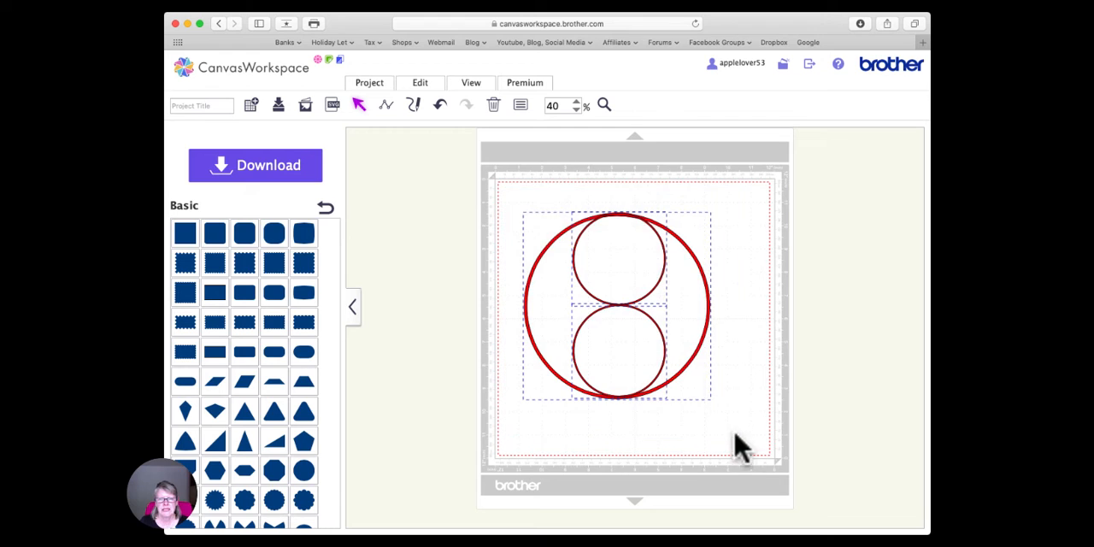
click(436, 90)
click(466, 225)
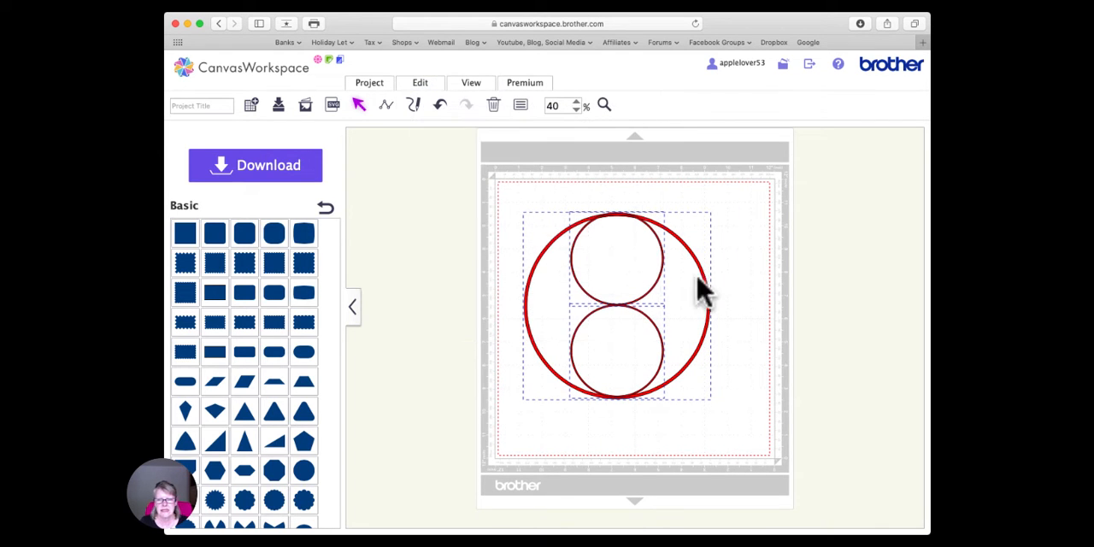
click(733, 295)
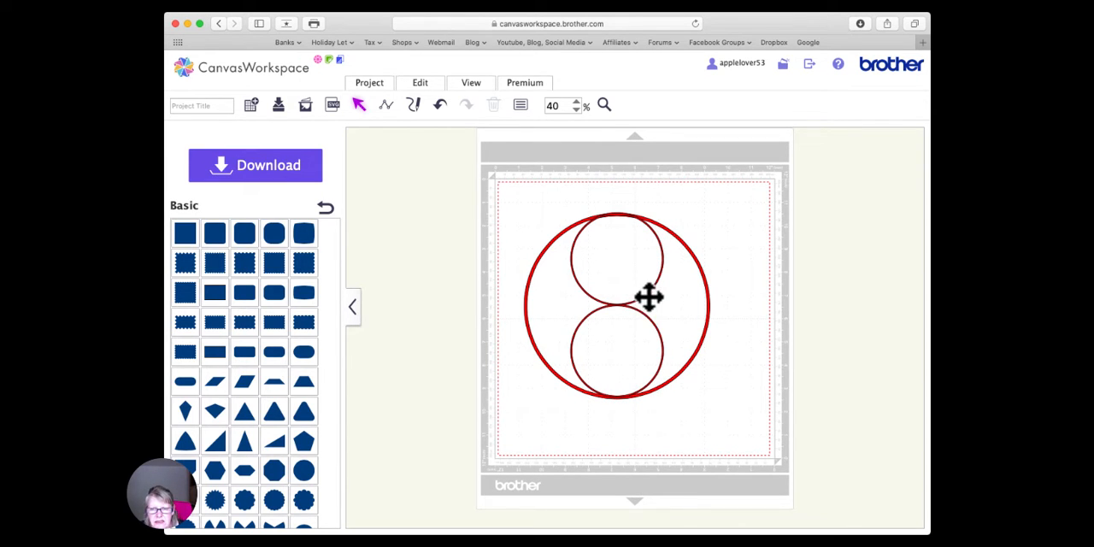
- Try welding the two small rings with the large ring moved aside, and undo back to the assembled layout
drag(658, 299, 653, 289)
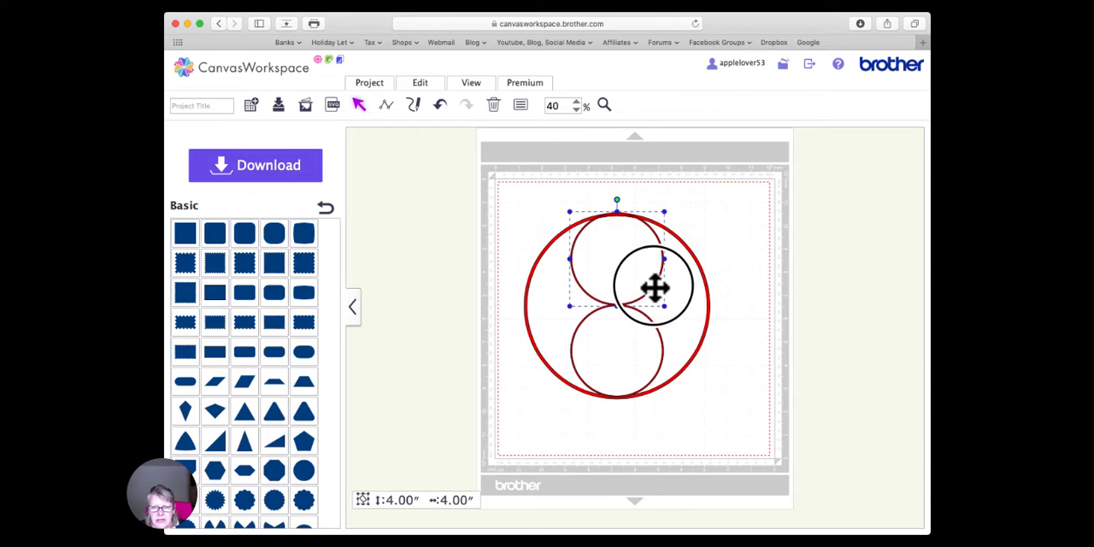
click(726, 307)
drag(708, 295, 478, 300)
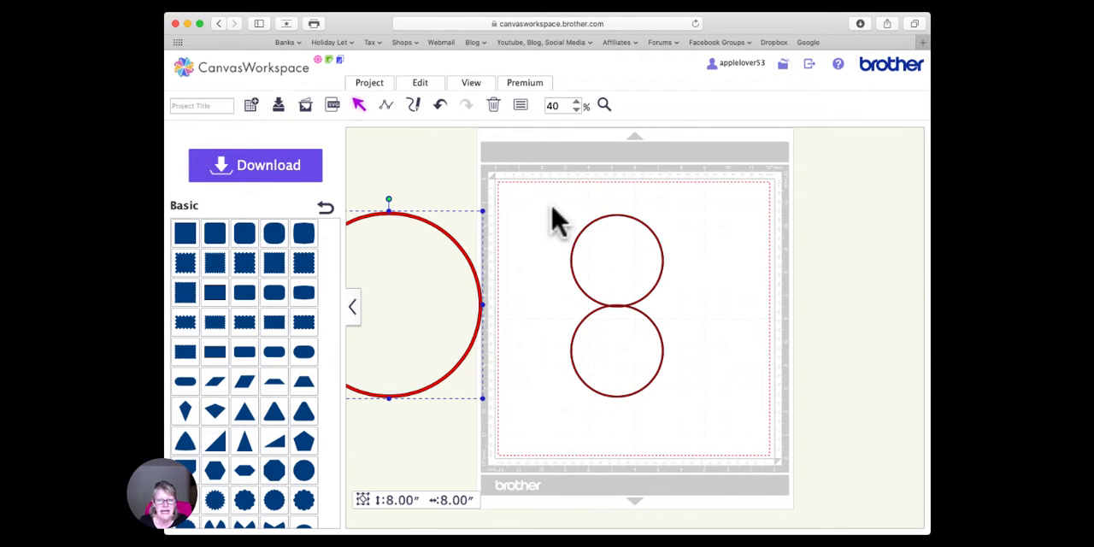
drag(551, 205, 715, 484)
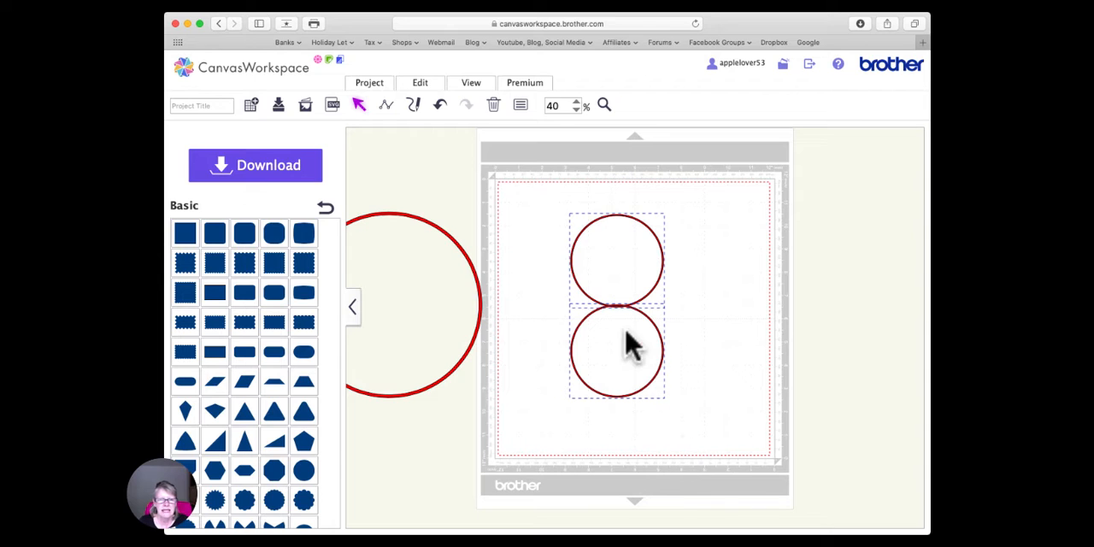
click(425, 86)
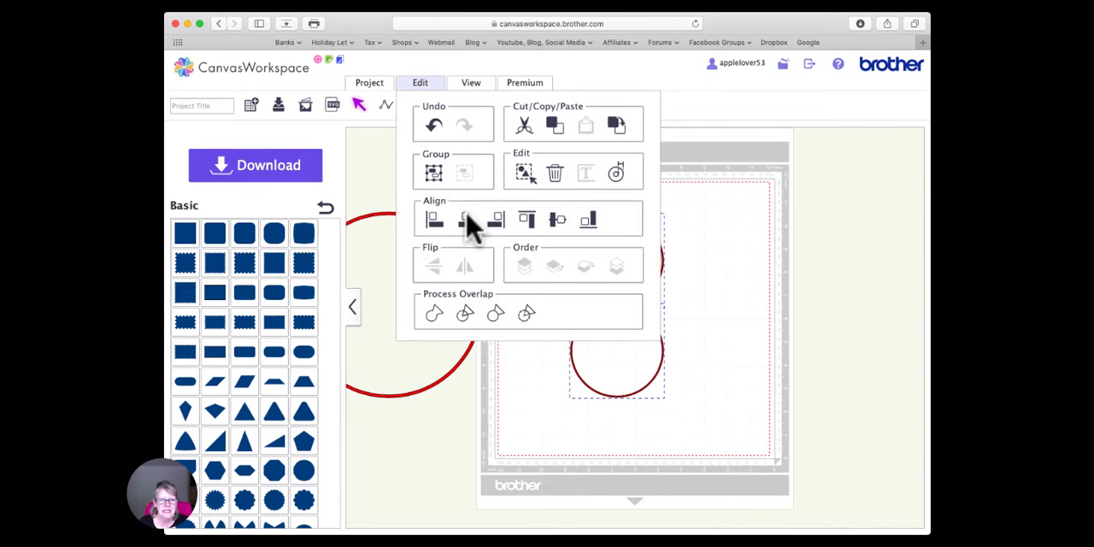
click(434, 314)
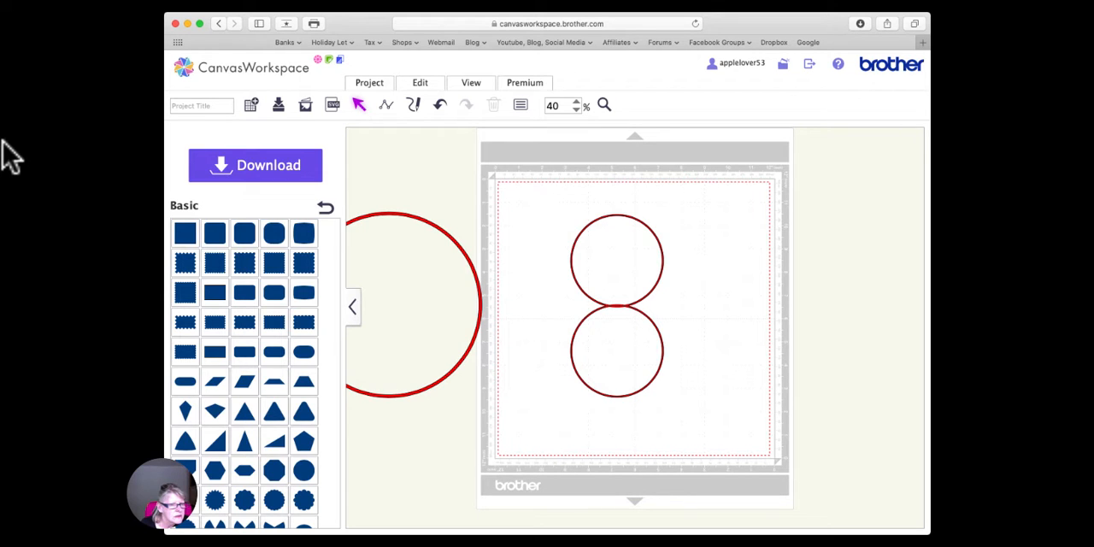
click(441, 104)
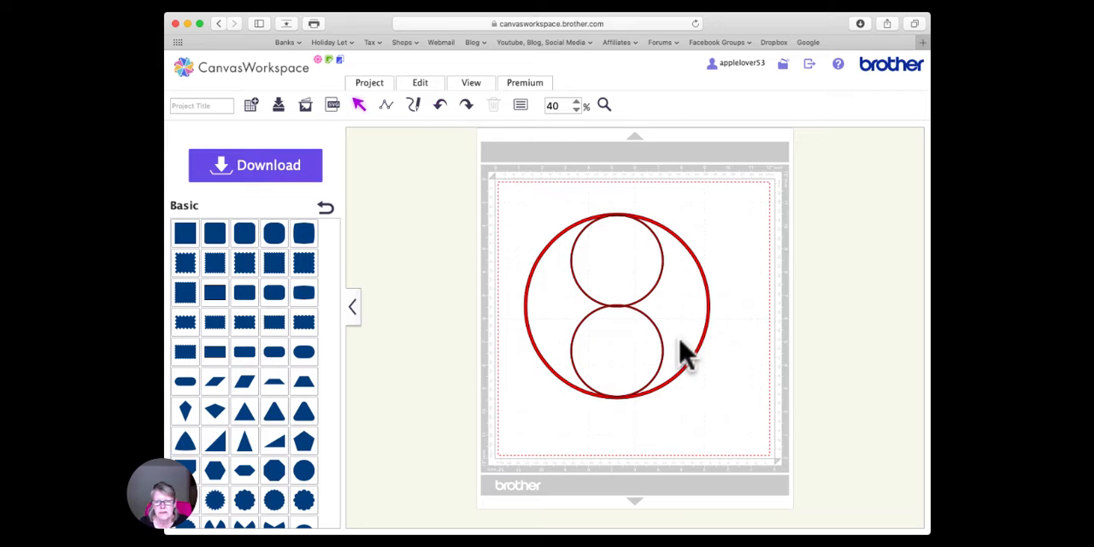
- Move the lower small ring aside, then align the upper small ring and large ring by top edges and horizontal centers and group them
drag(664, 343, 460, 366)
drag(570, 198, 688, 321)
click(425, 85)
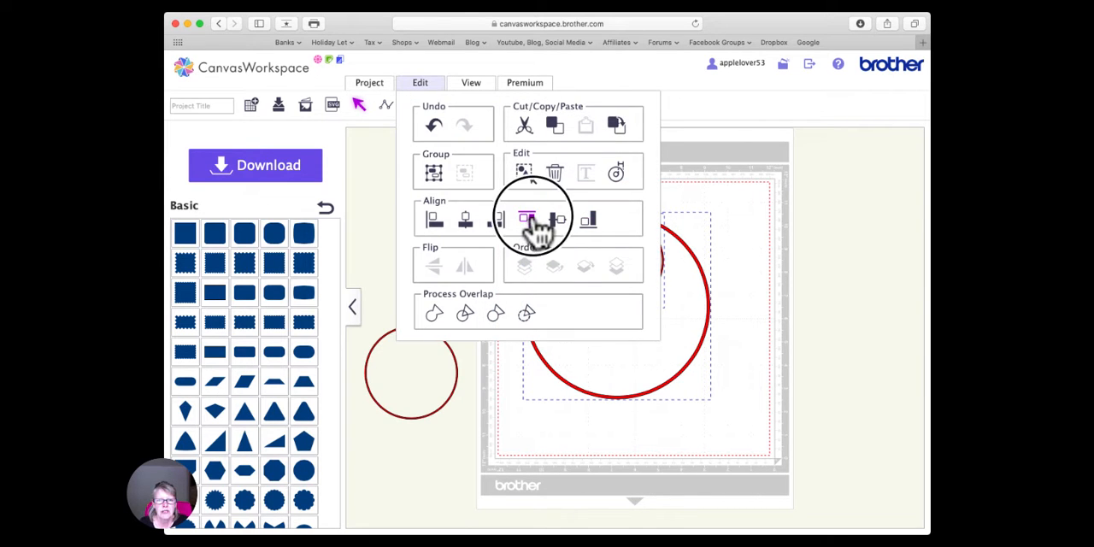
click(528, 222)
click(424, 85)
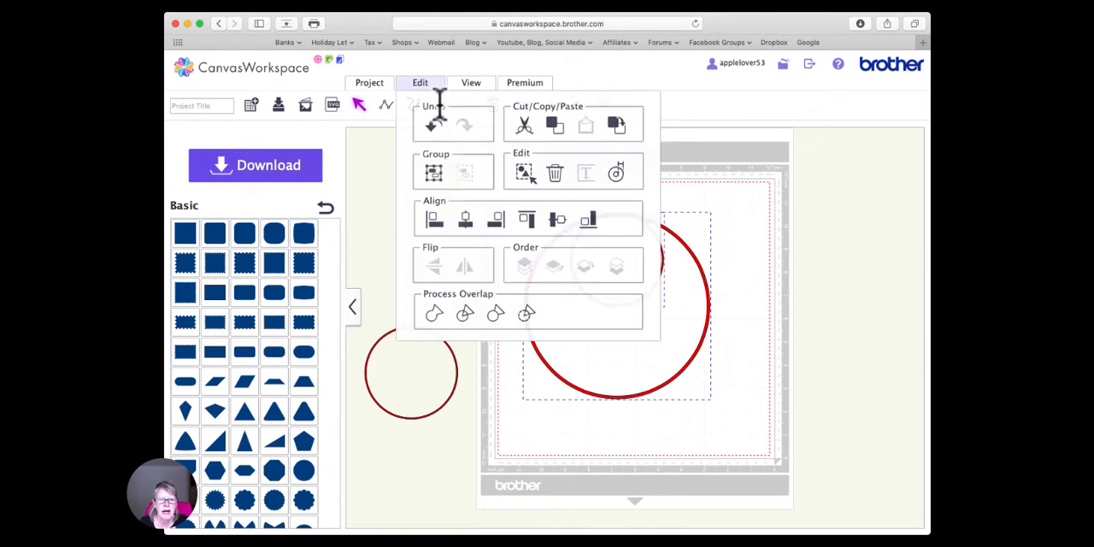
click(467, 222)
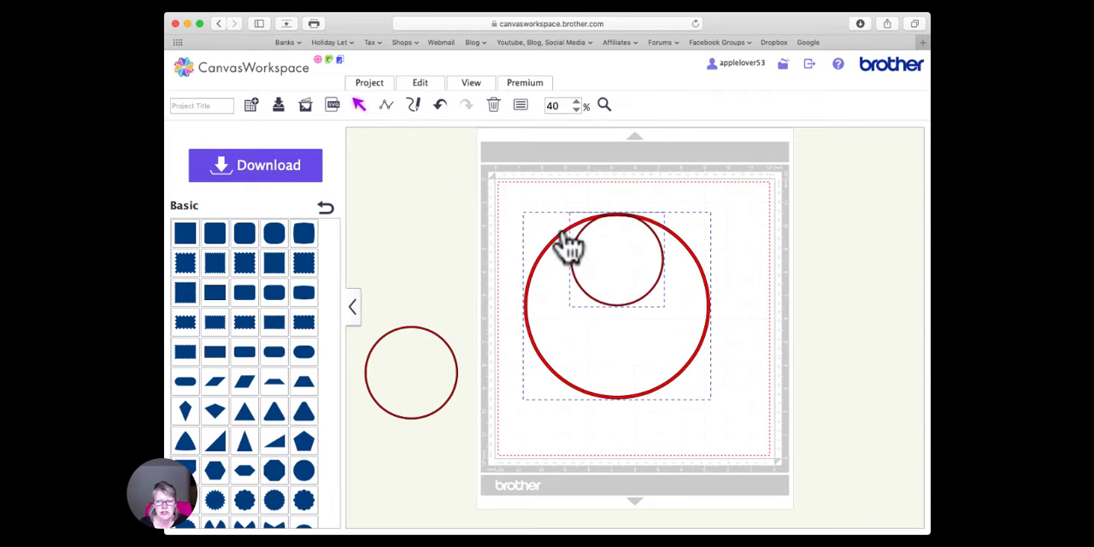
right_click(612, 217)
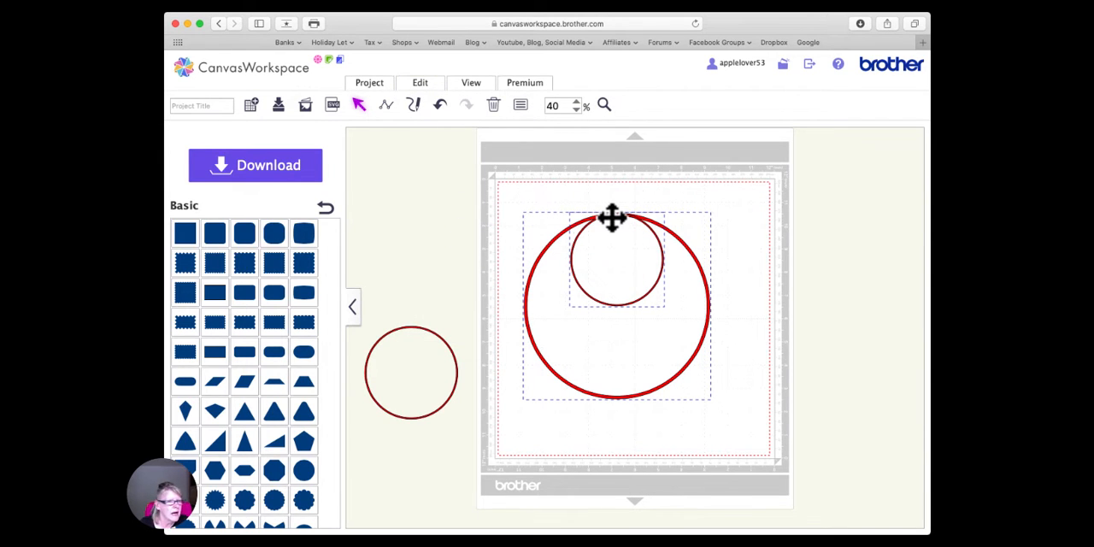
click(656, 306)
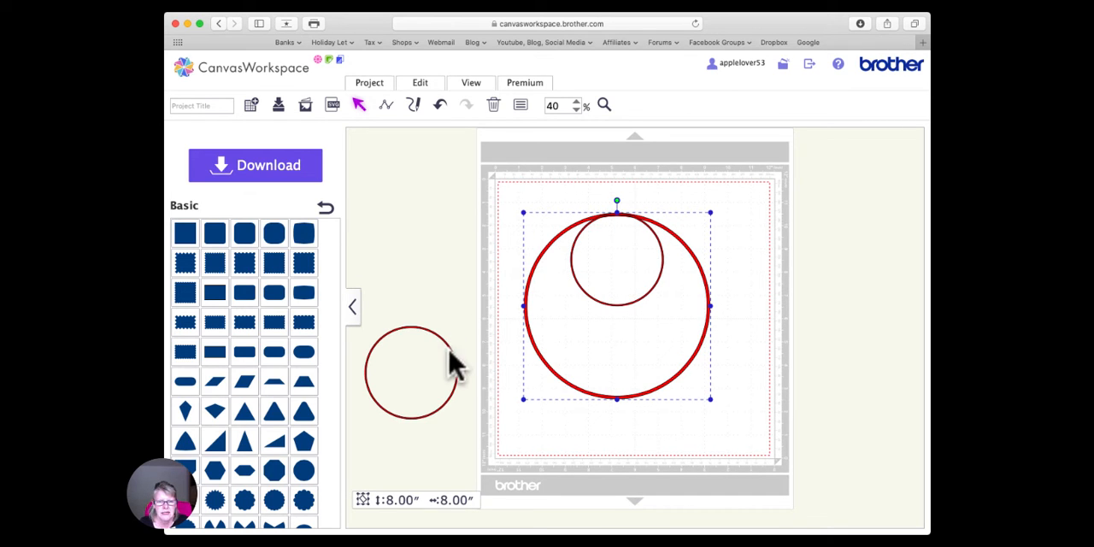
- Return the lower small ring inside the large ring, aligned to the grouped rings by bottom edges and horizontal centers
drag(446, 343, 652, 320)
drag(653, 324, 656, 330)
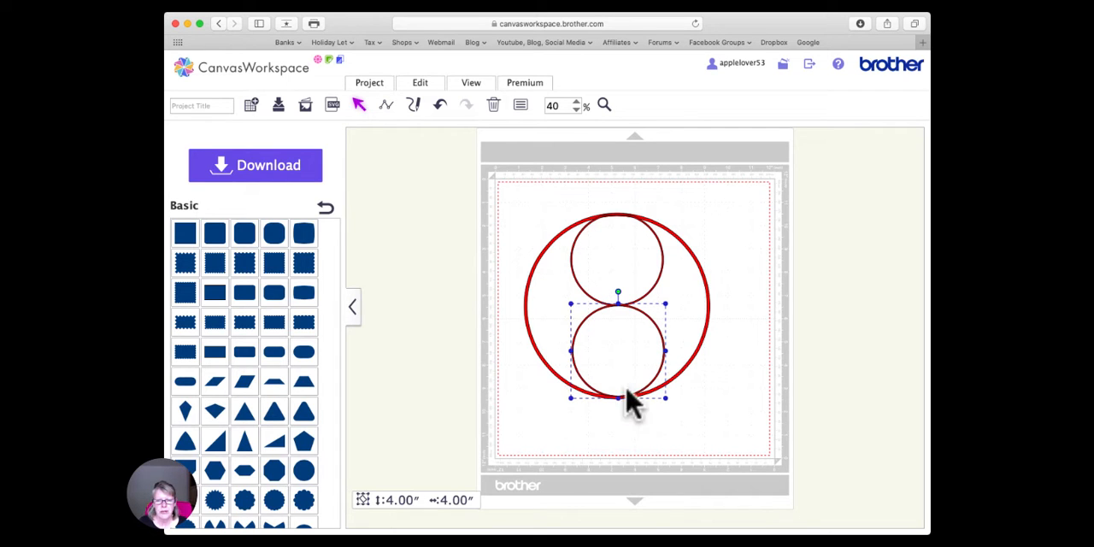
shift+click(684, 369)
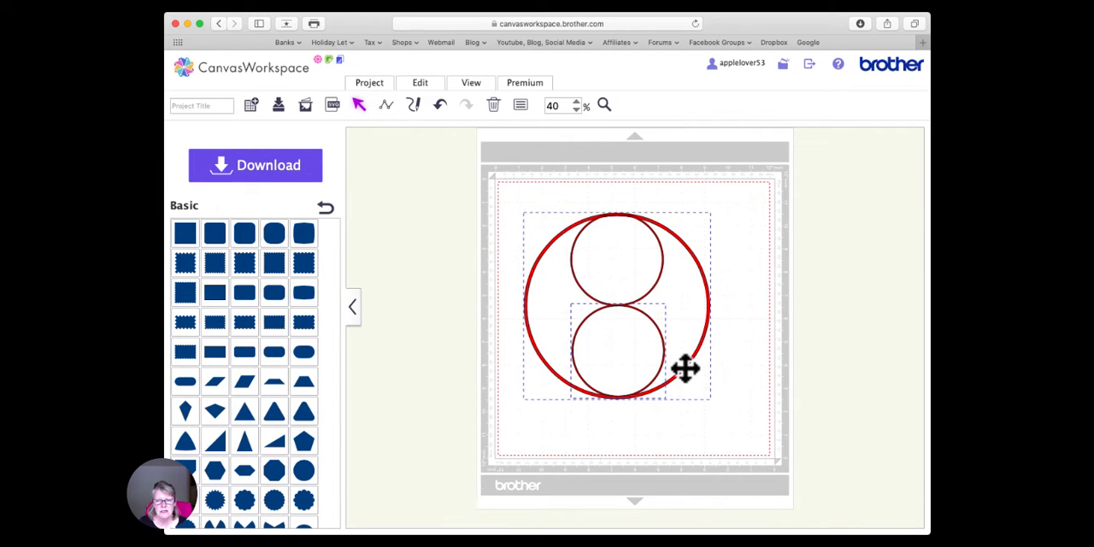
click(437, 88)
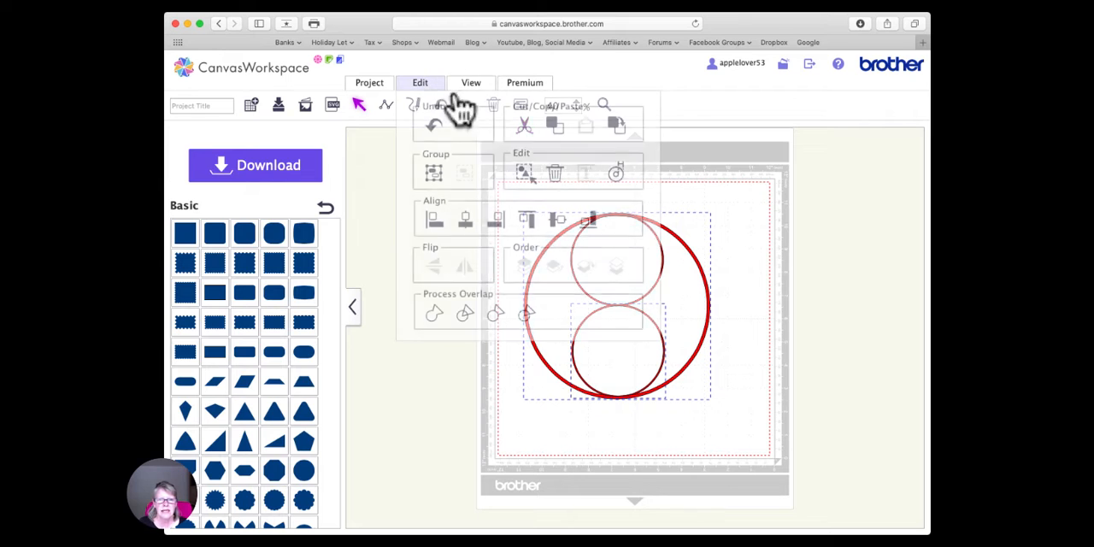
click(588, 224)
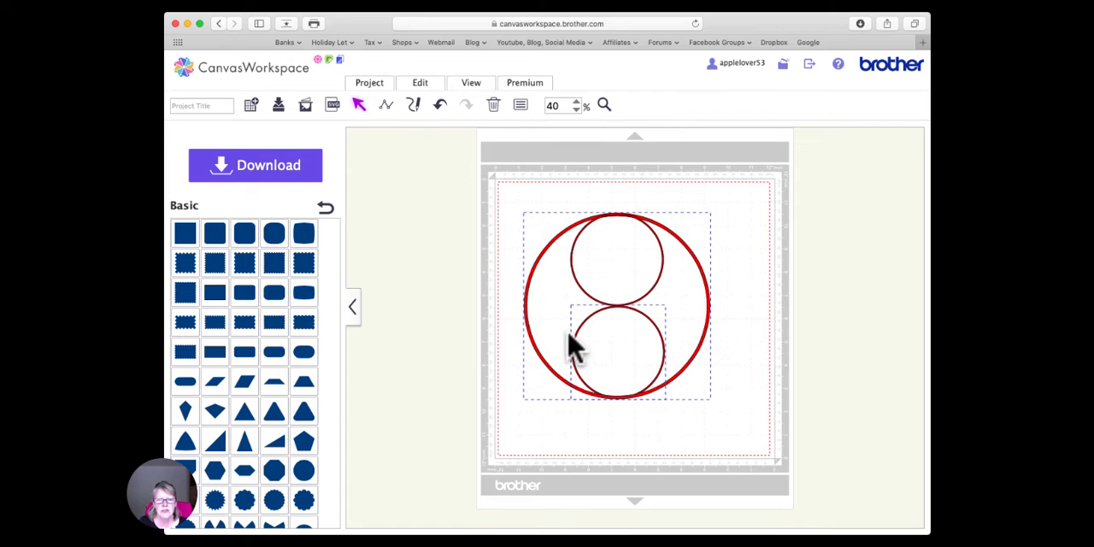
click(421, 84)
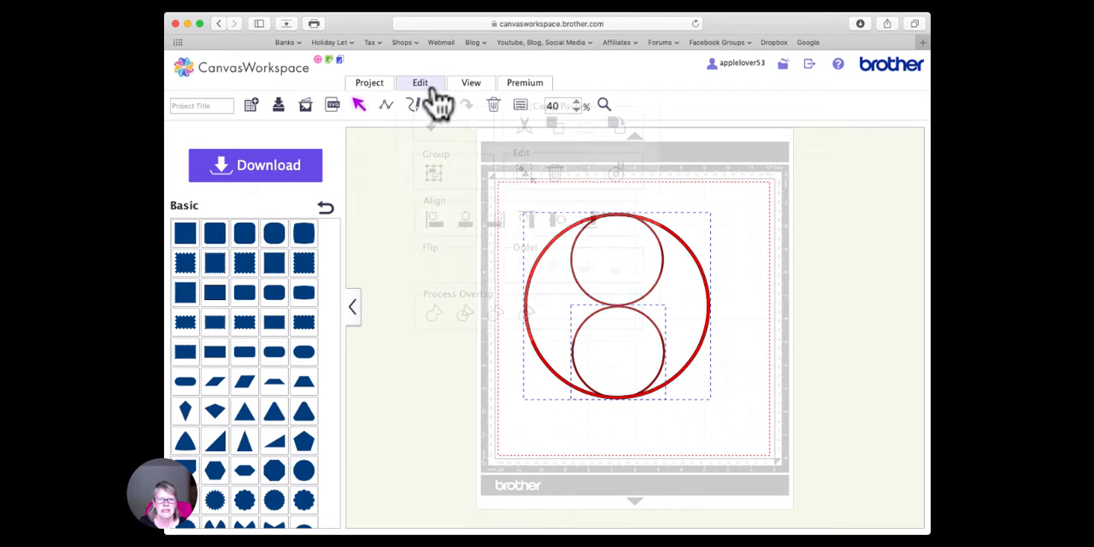
click(465, 222)
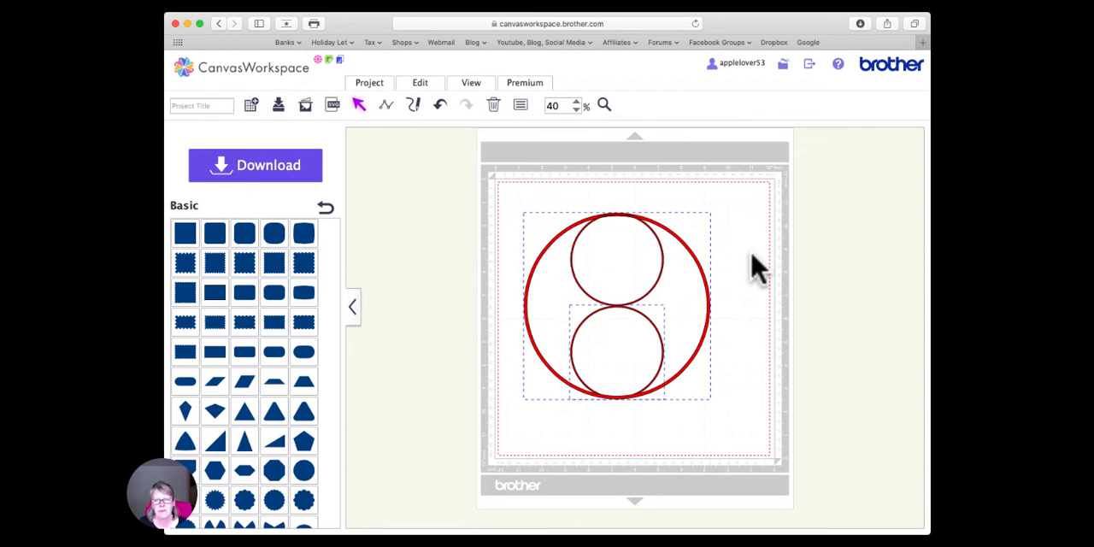
- Ungroup the large ring and the upper small ring, keeping all three rings in place
click(752, 256)
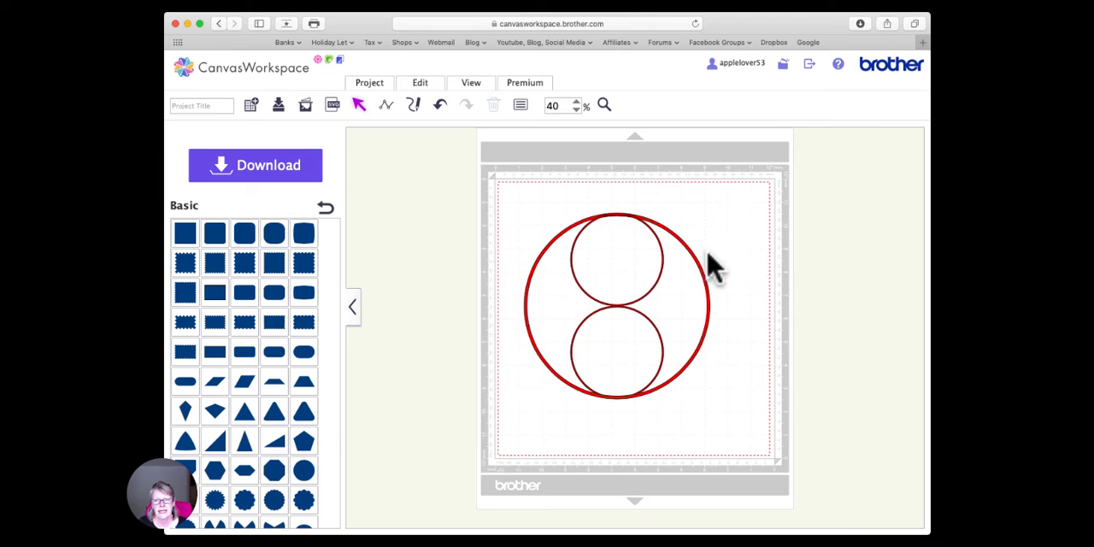
click(656, 238)
right_click(654, 236)
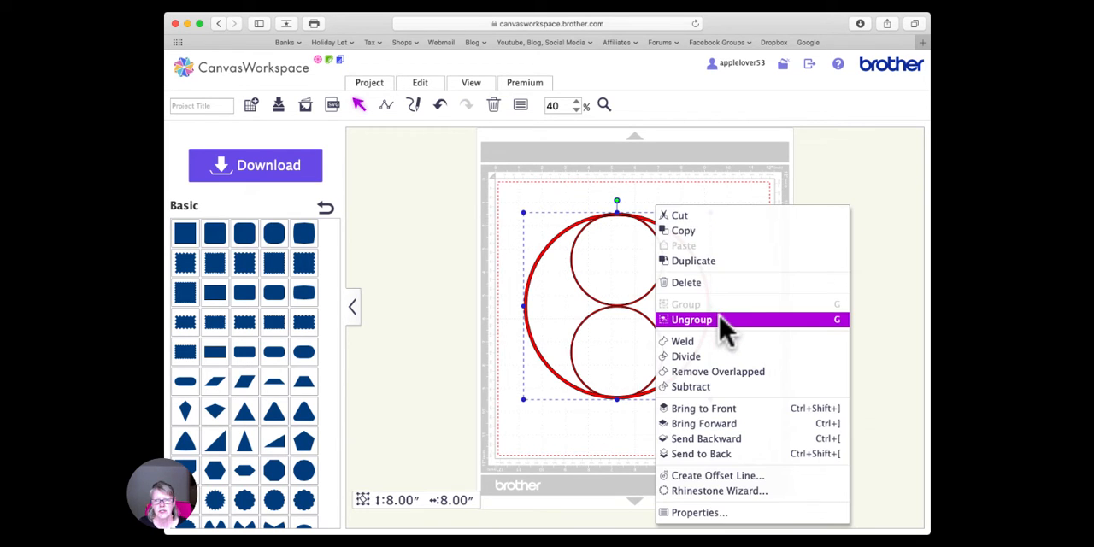
click(722, 323)
drag(709, 295, 551, 301)
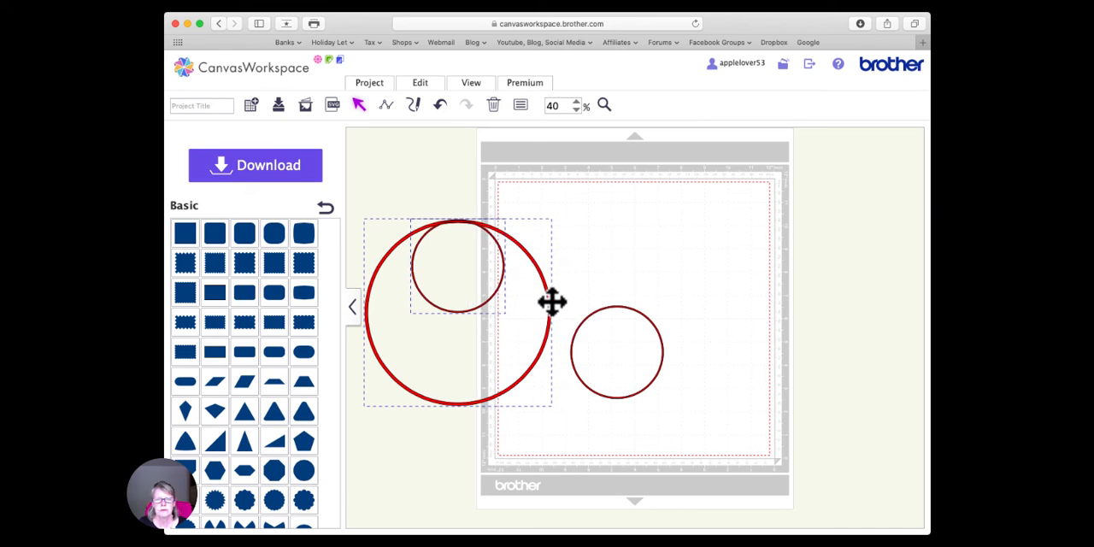
click(441, 106)
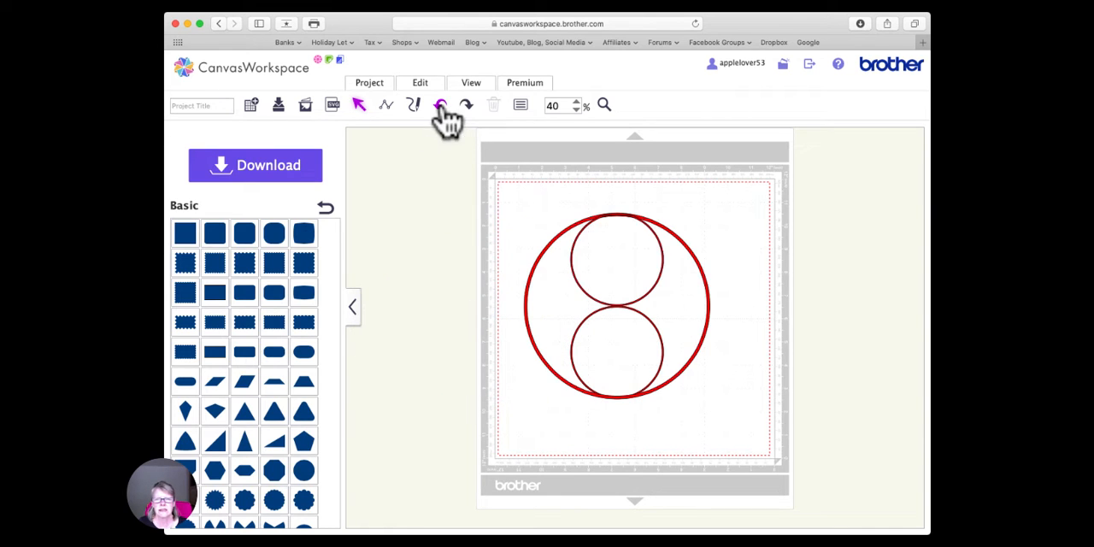
- Move only the large ring to the left, clear of the two stacked small rings
click(686, 247)
right_click(687, 246)
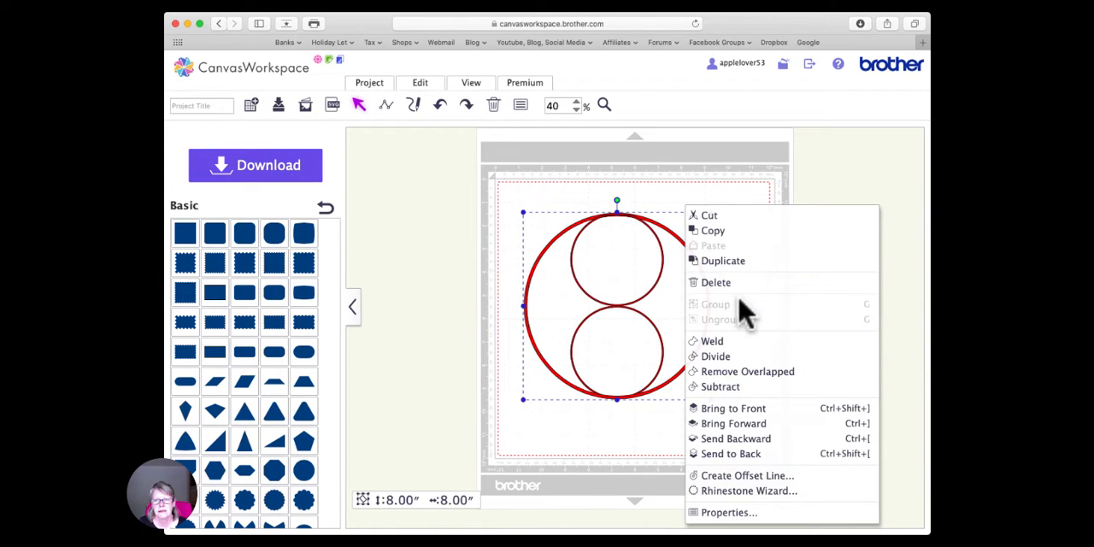
click(743, 198)
click(527, 310)
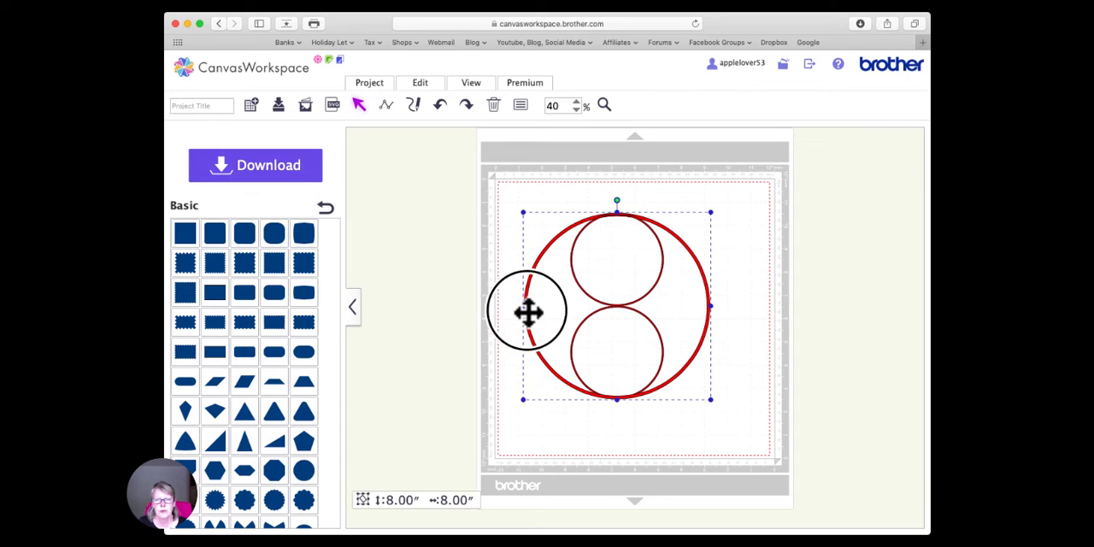
drag(518, 316, 356, 308)
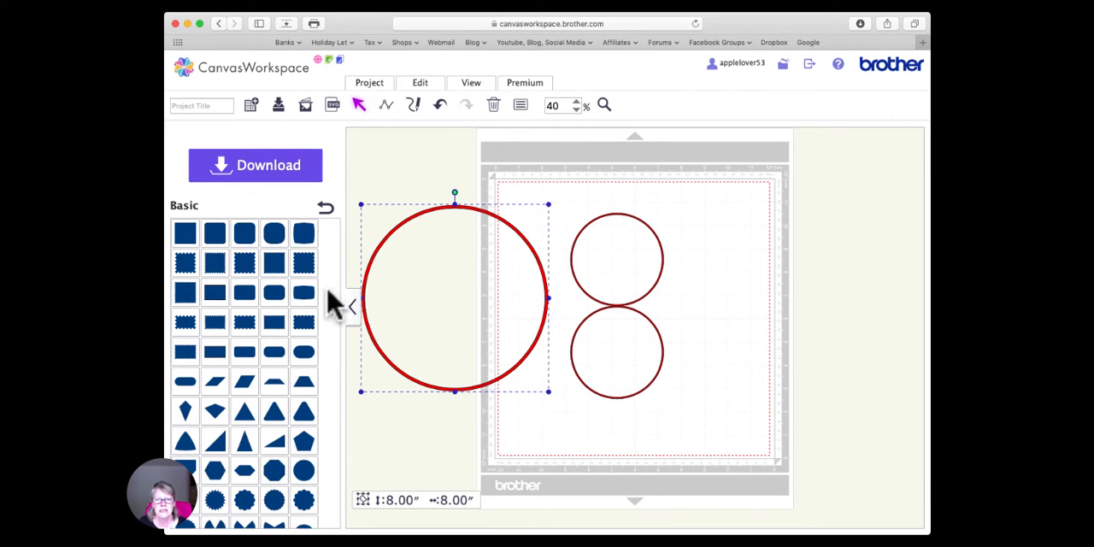
- Weld the two stacked small rings into a single shape
click(613, 176)
drag(614, 171, 639, 448)
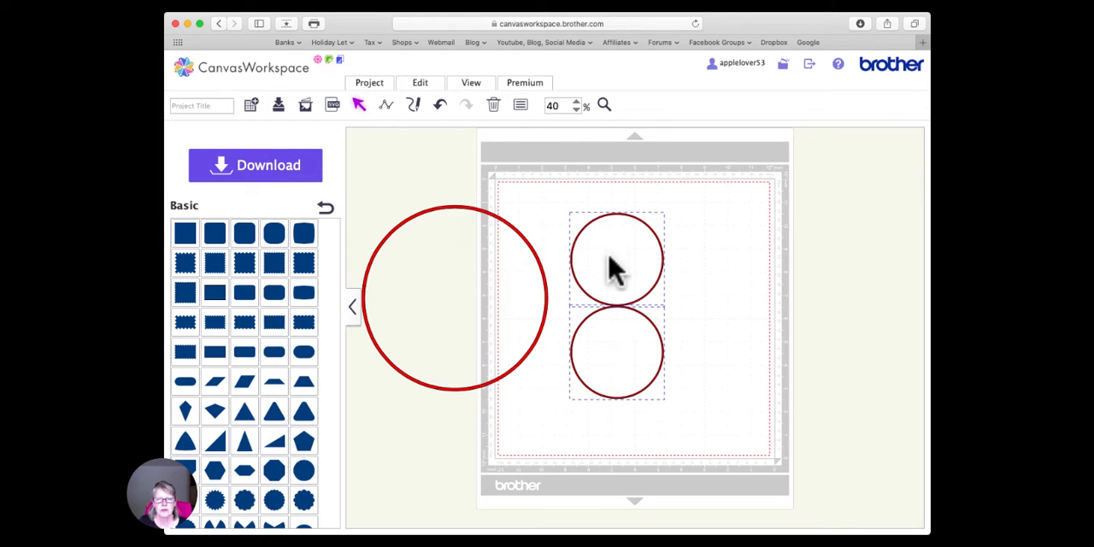
click(420, 85)
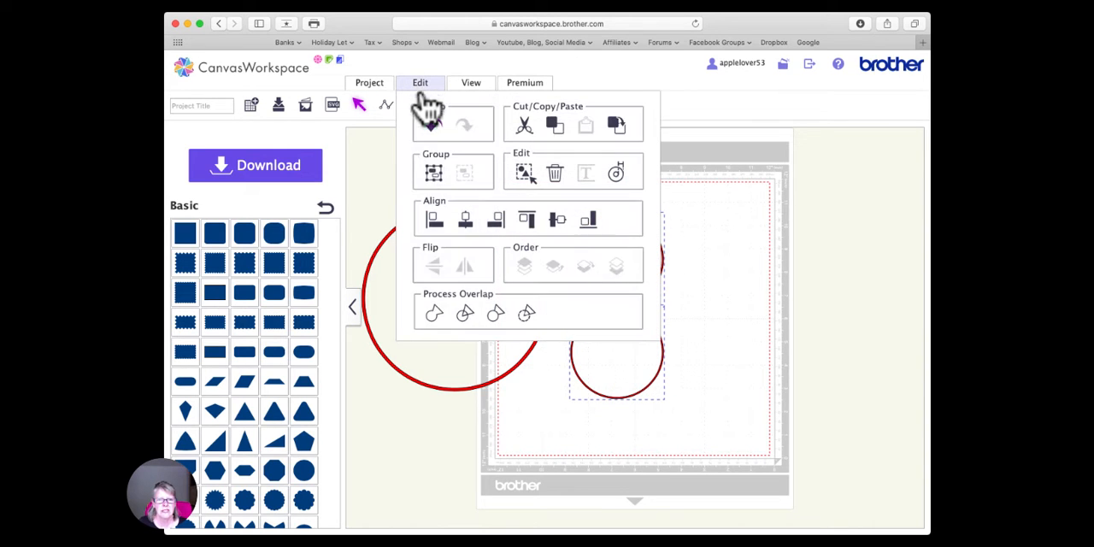
click(431, 315)
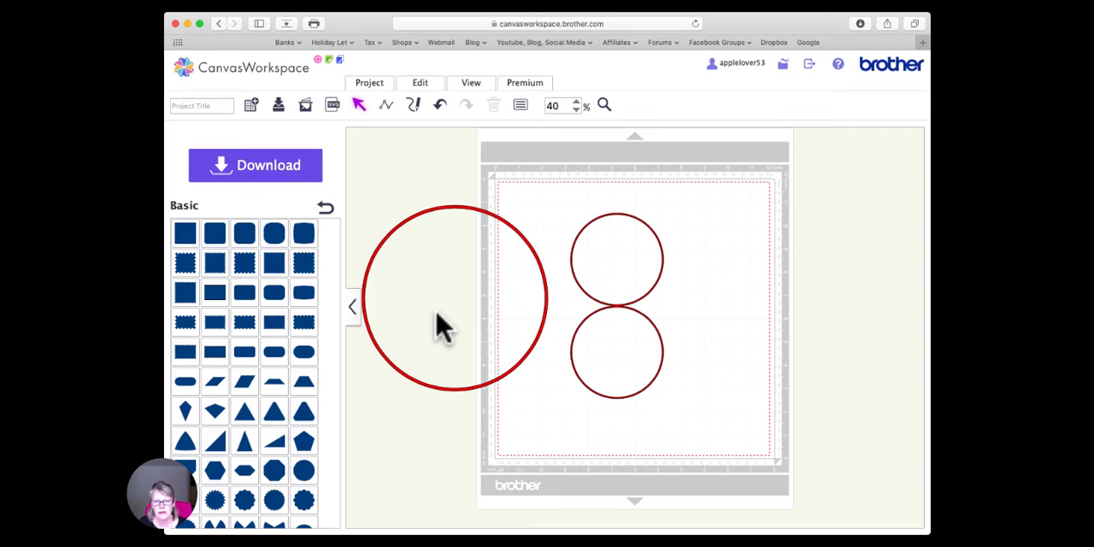
- Set the fill color of the welded small rings to transparent, keeping the black outline
click(602, 104)
drag(587, 281, 655, 331)
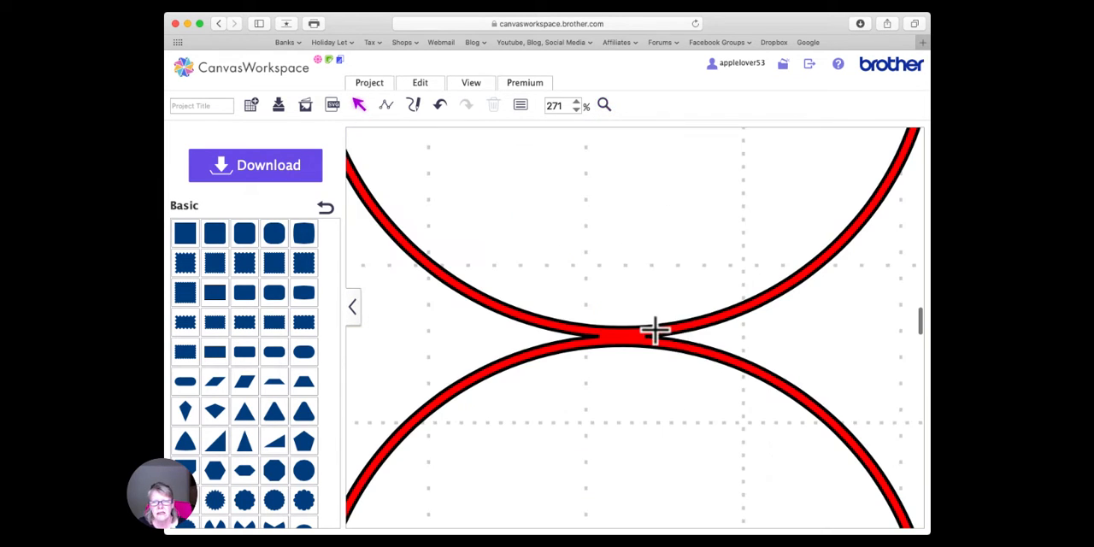
click(523, 105)
click(625, 339)
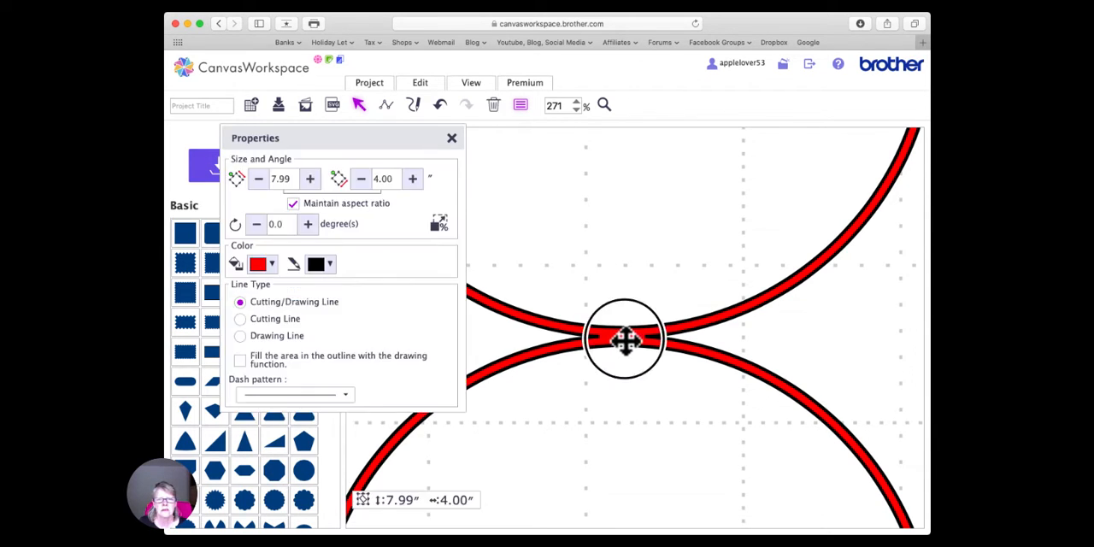
click(267, 265)
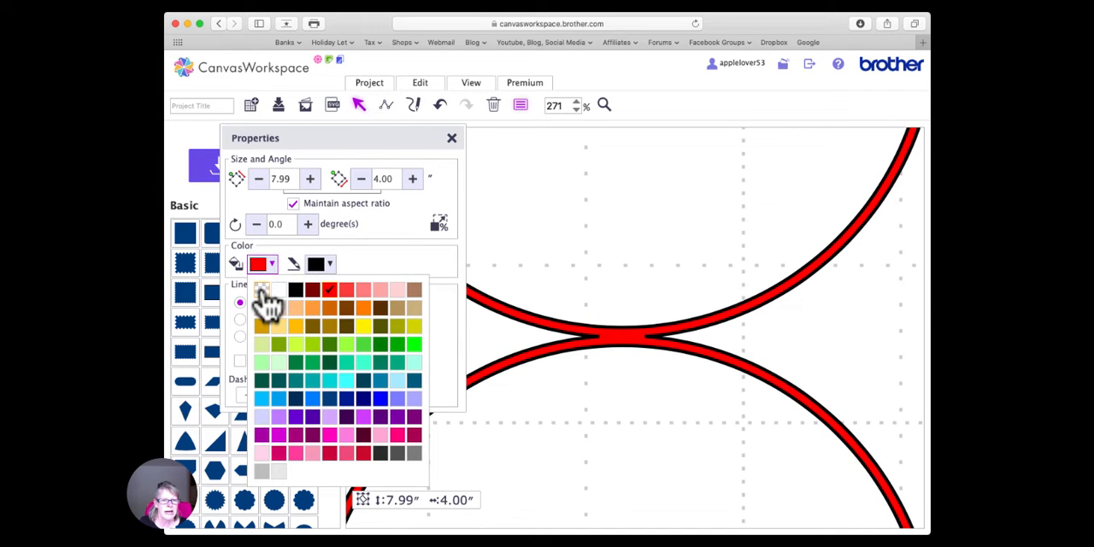
click(262, 291)
click(451, 139)
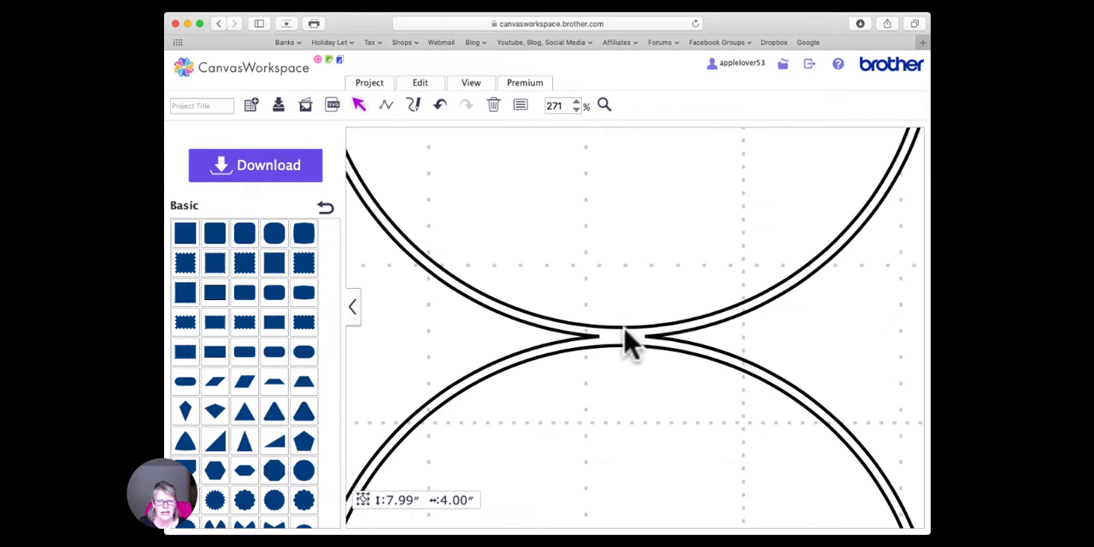
- Shift the welded small rings slightly up and right, and the large ring slightly up and left
double_click(550, 105)
key(Return)
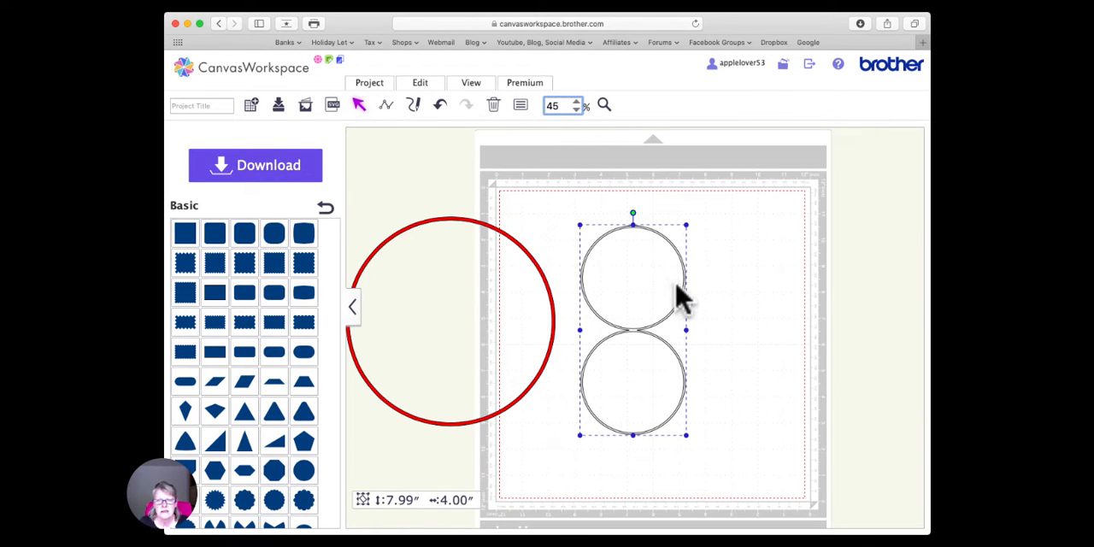
right_click(654, 242)
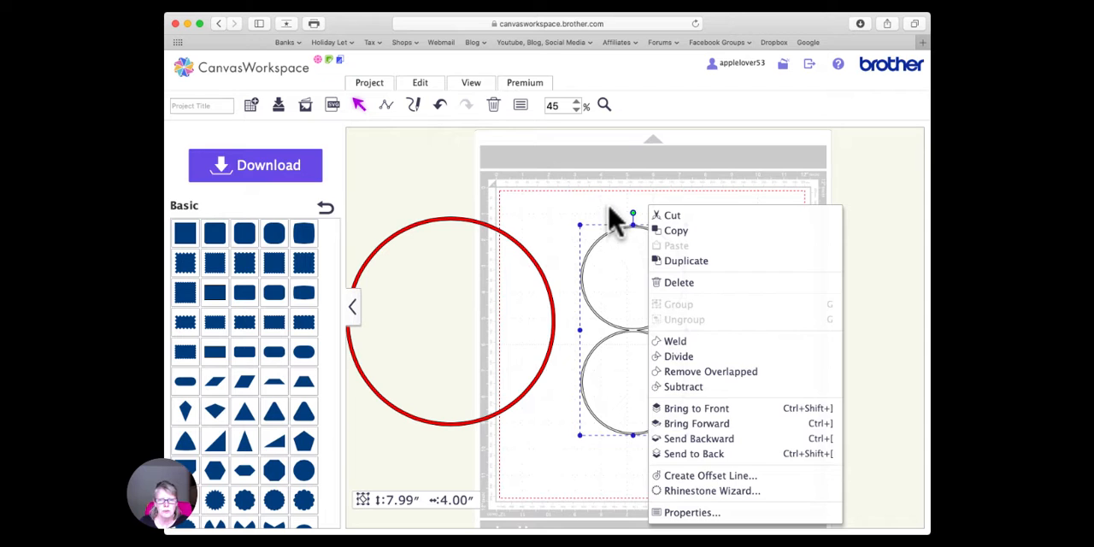
click(619, 224)
drag(632, 227, 656, 209)
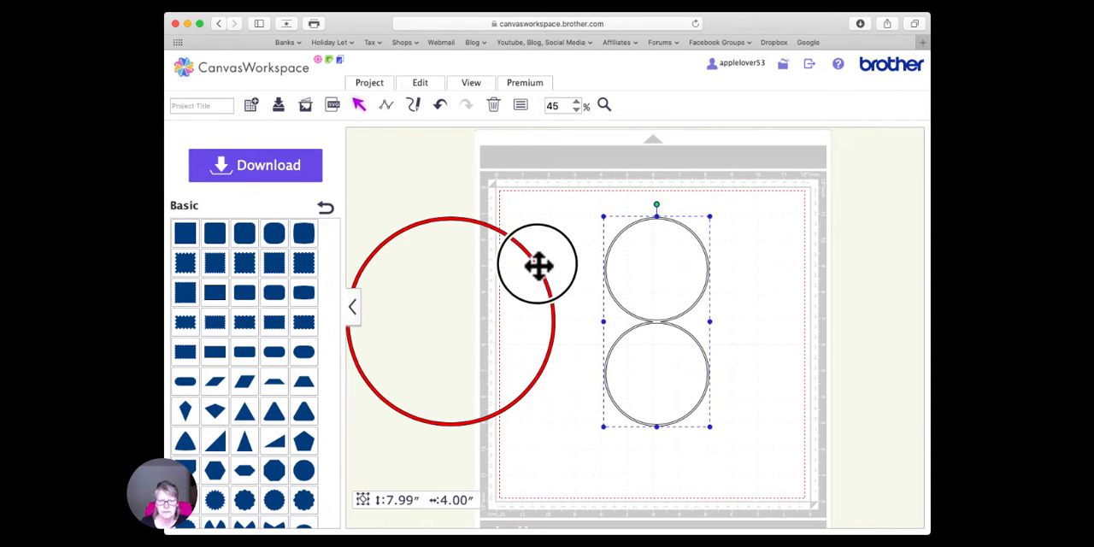
drag(539, 270, 527, 241)
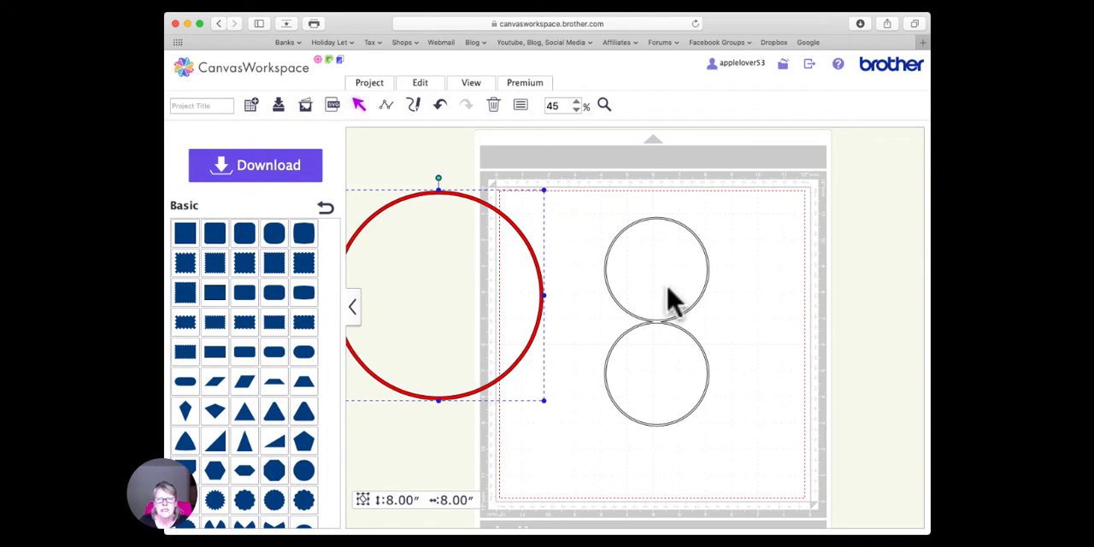
- Nudge the welded pair of small rings slightly down and left, and duplicate it
mouse_move(652, 322)
mouse_down()
mouse_move(681, 310)
mouse_move(640, 337)
mouse_move(645, 329)
mouse_up()
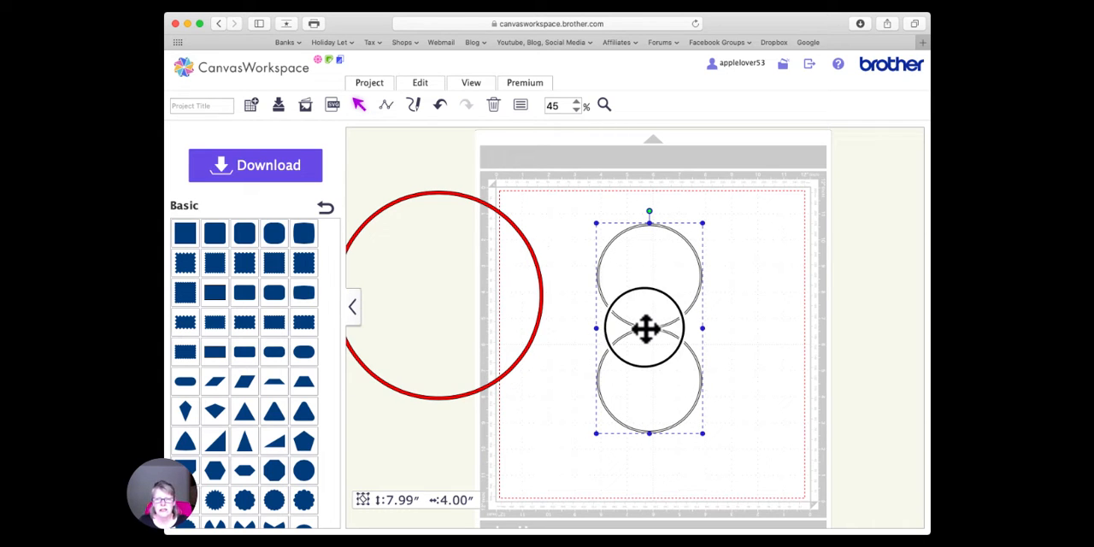
right_click(645, 329)
click(691, 260)
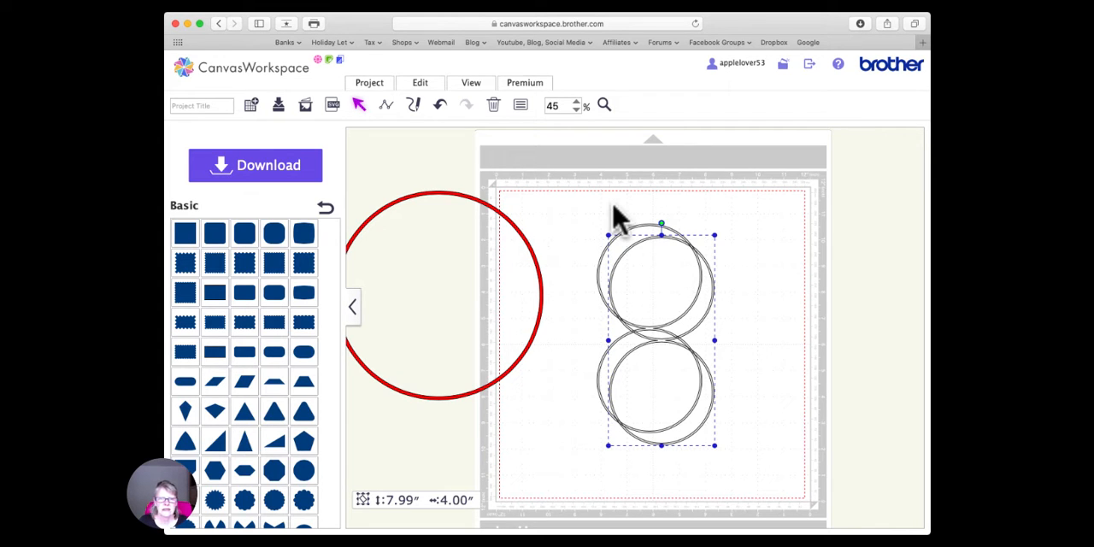
- Align the two copies of the stacked small rings on their horizontal and vertical centers so they coincide
drag(595, 200, 727, 484)
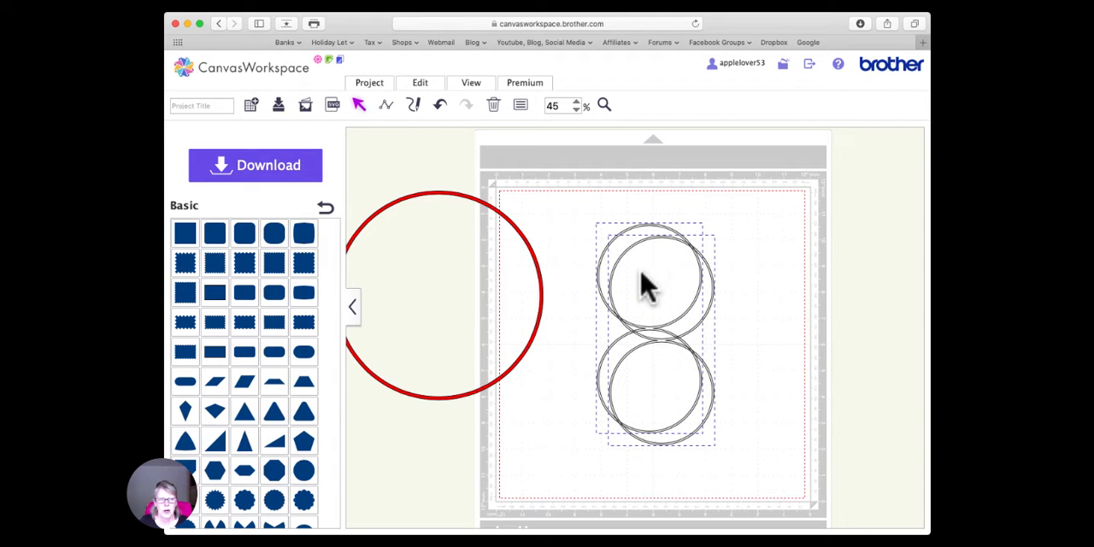
click(419, 83)
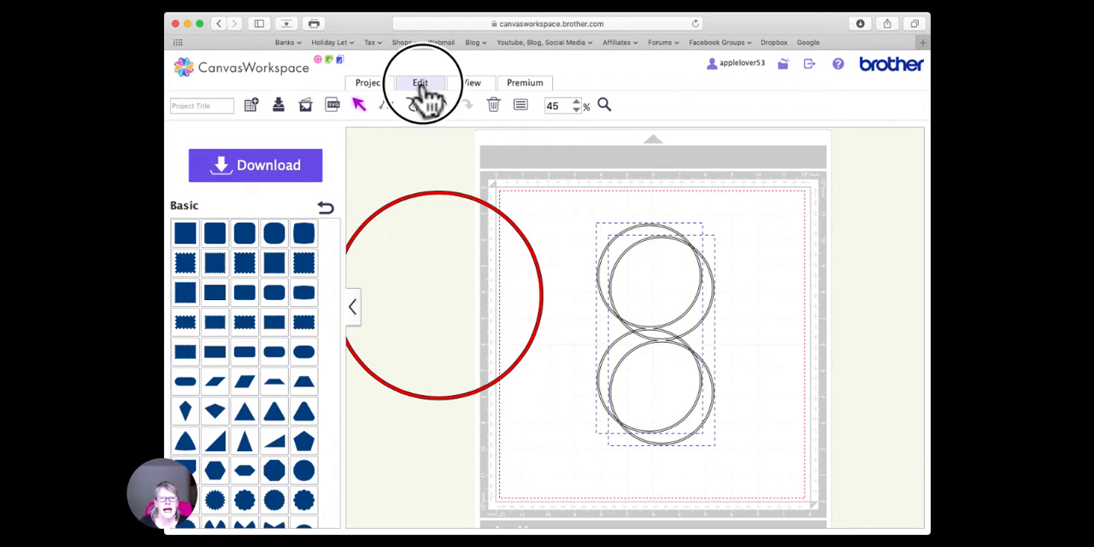
click(465, 219)
click(422, 85)
click(557, 220)
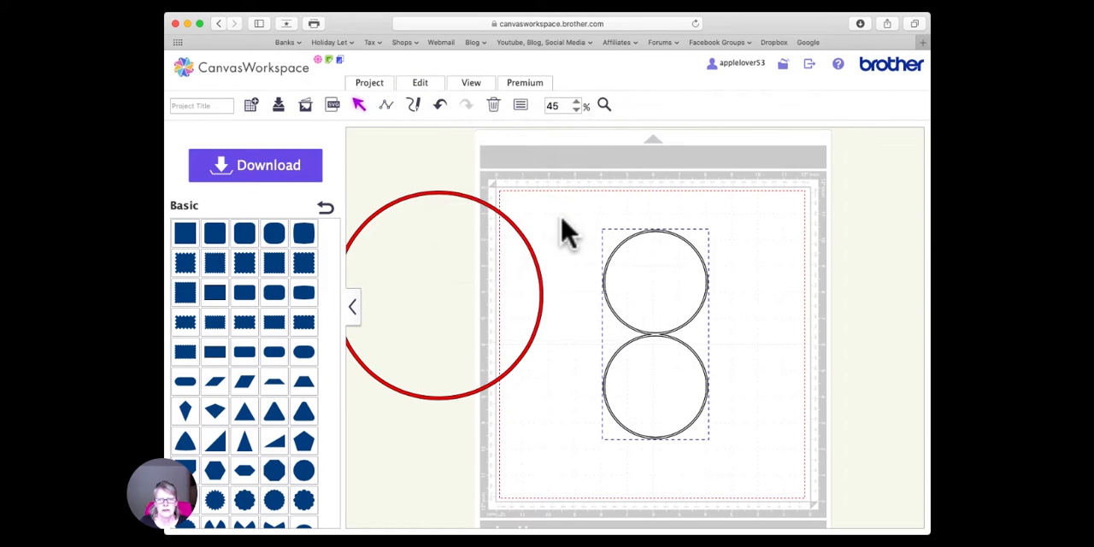
- Rotate one copy of the stacked small rings by 90 degrees to form a four-ring cross pattern
click(736, 319)
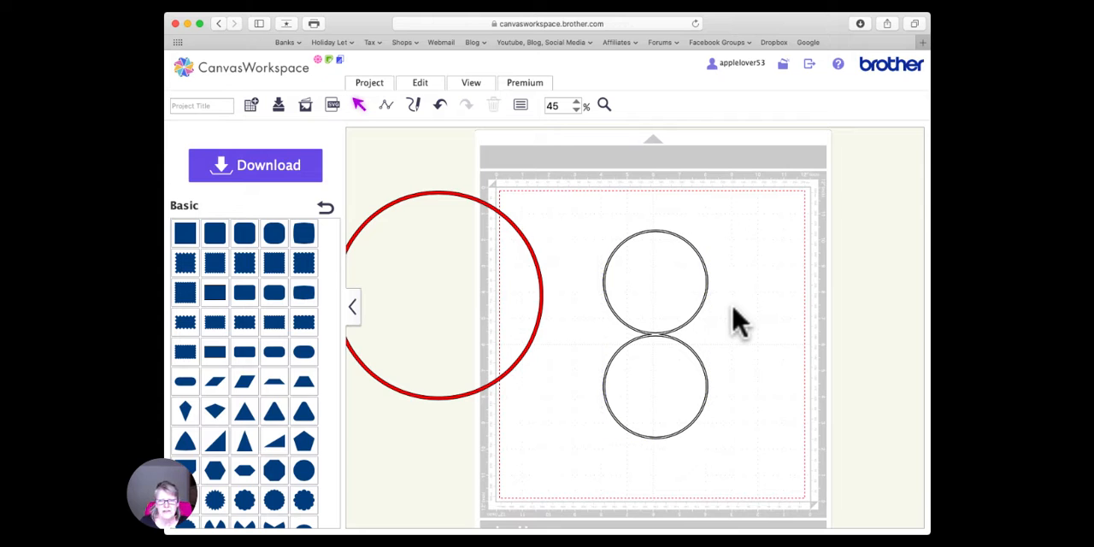
click(656, 335)
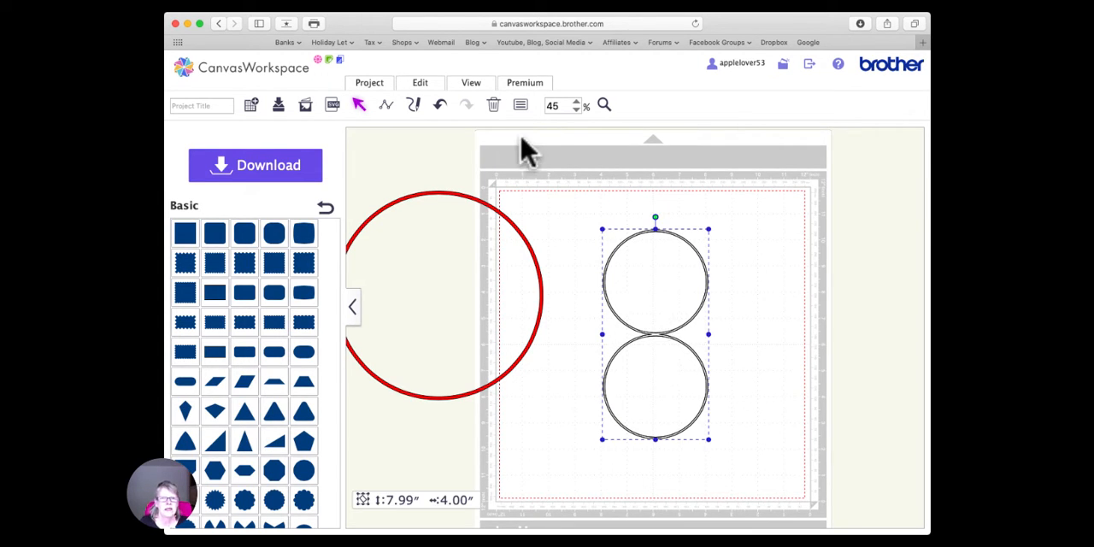
click(520, 105)
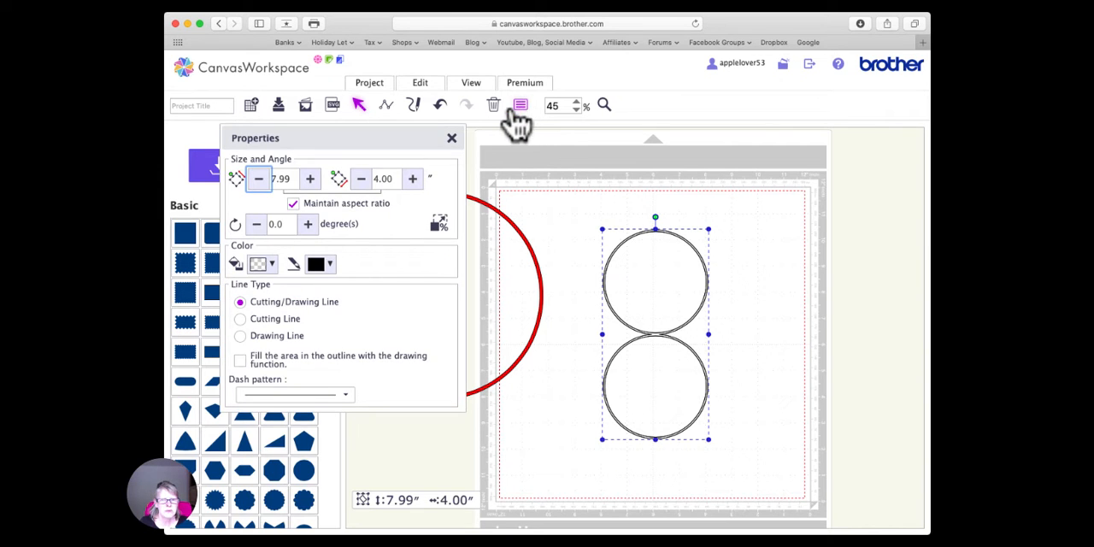
click(266, 225)
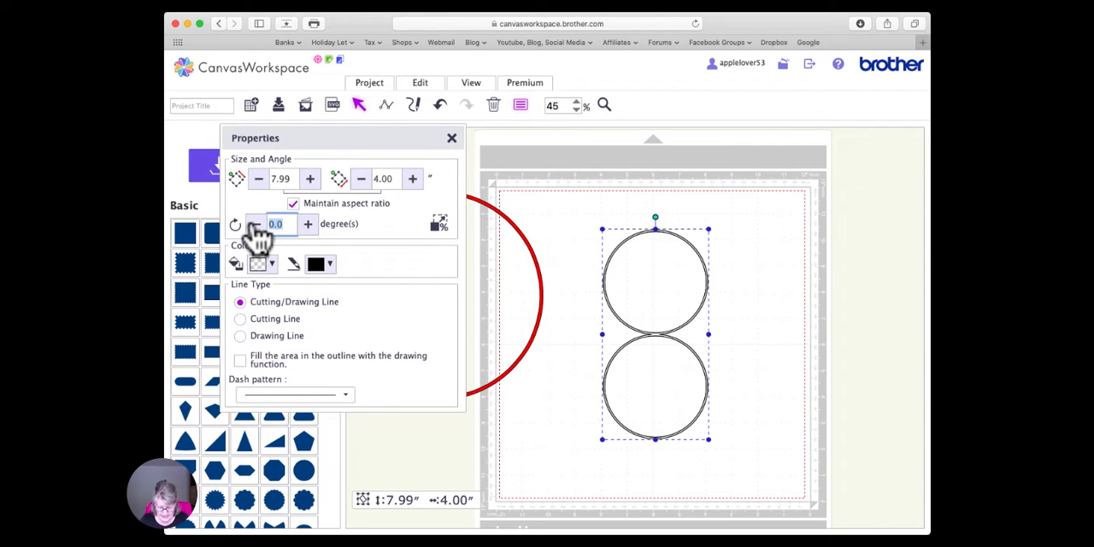
key(Return)
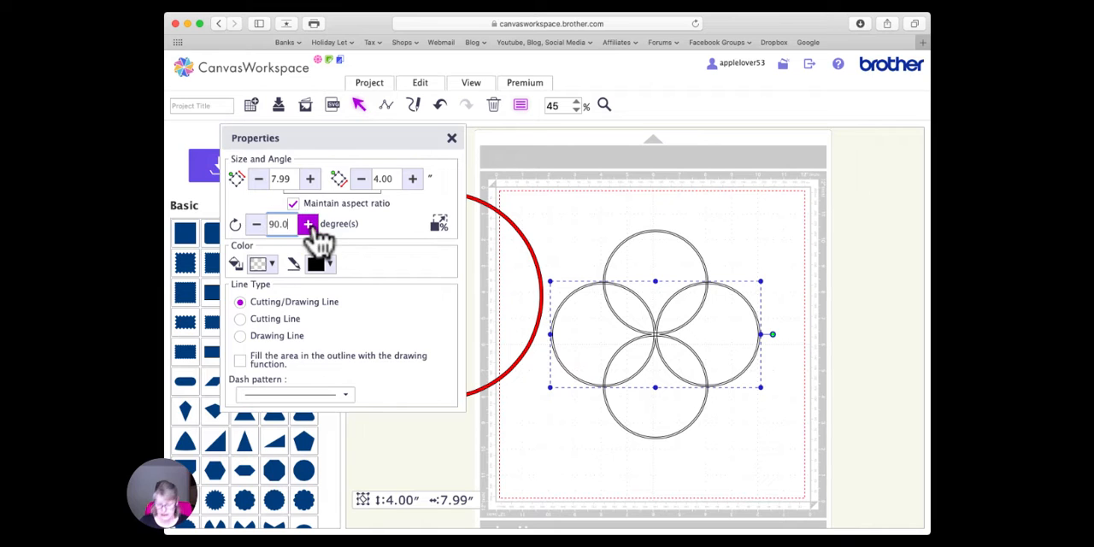
- Weld the vertical and horizontal ring pairs into a single four-ring shape
click(598, 210)
drag(622, 198, 758, 466)
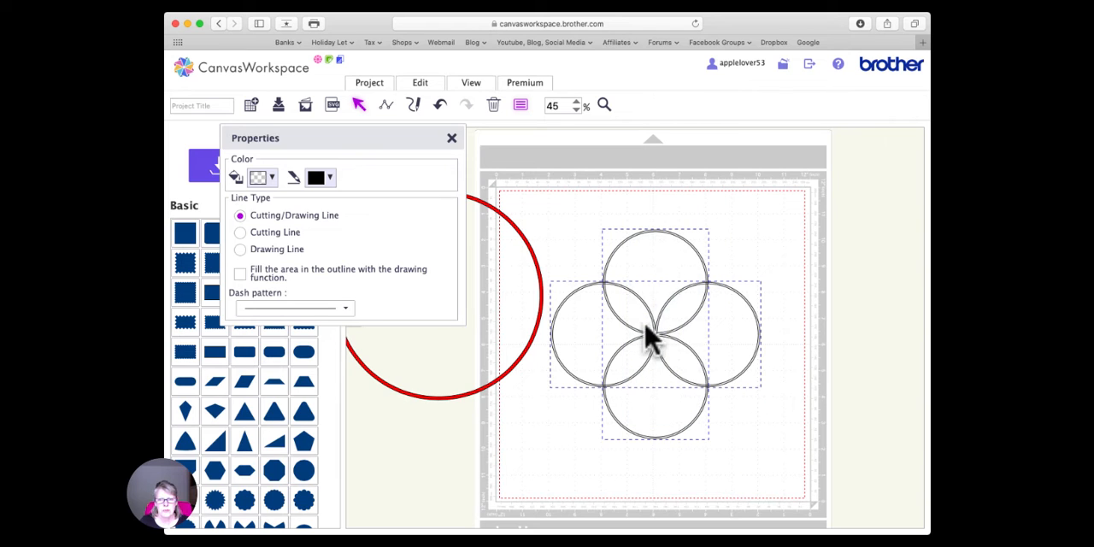
click(419, 86)
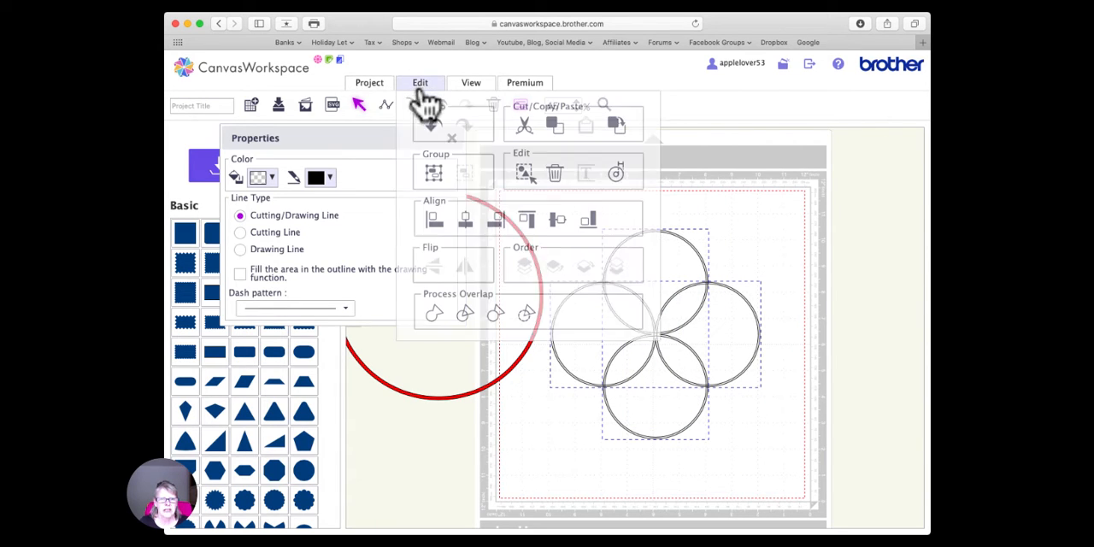
click(434, 314)
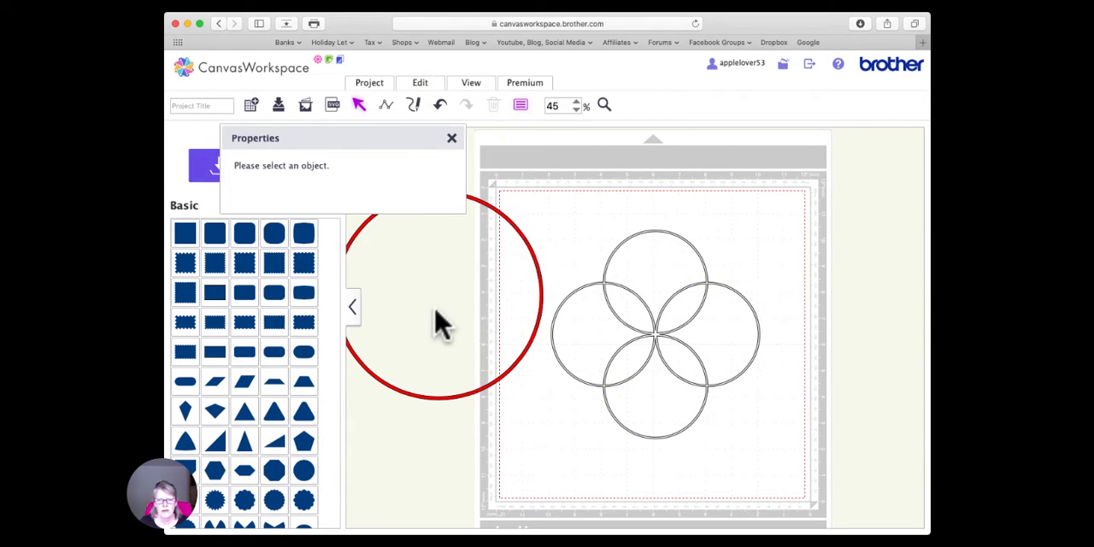
click(451, 137)
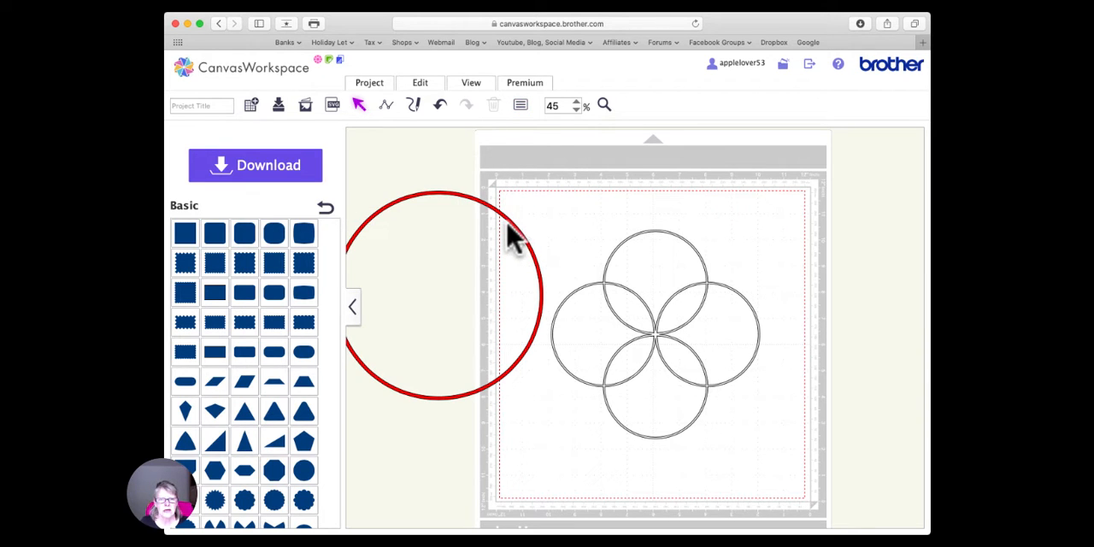
- Move the large red ring farther left off the mat and duplicate the four-ring shape
drag(510, 225, 476, 209)
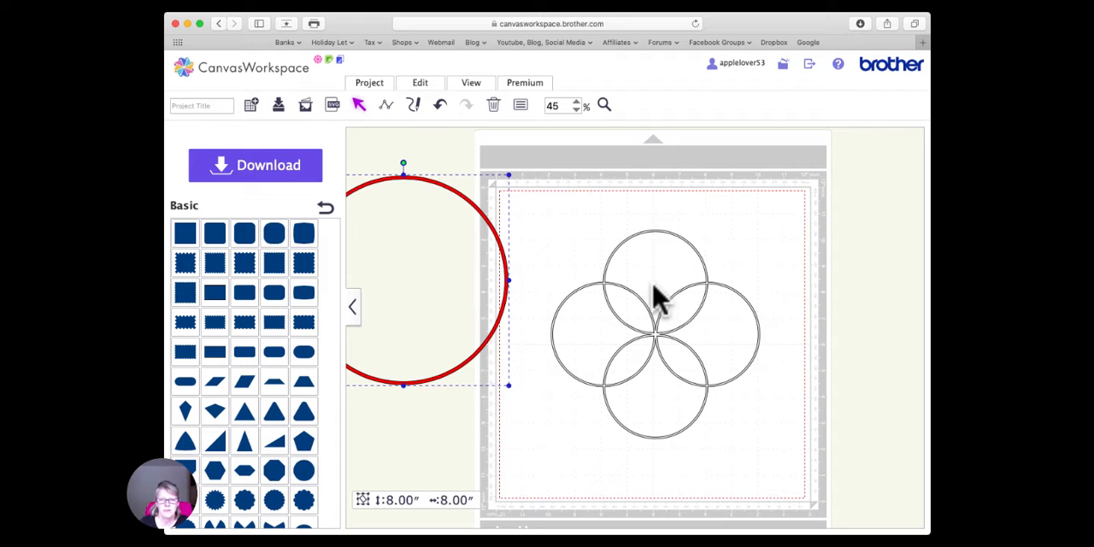
mouse_move(656, 333)
mouse_down()
mouse_move(676, 317)
mouse_move(683, 324)
mouse_move(667, 340)
mouse_move(657, 333)
mouse_up()
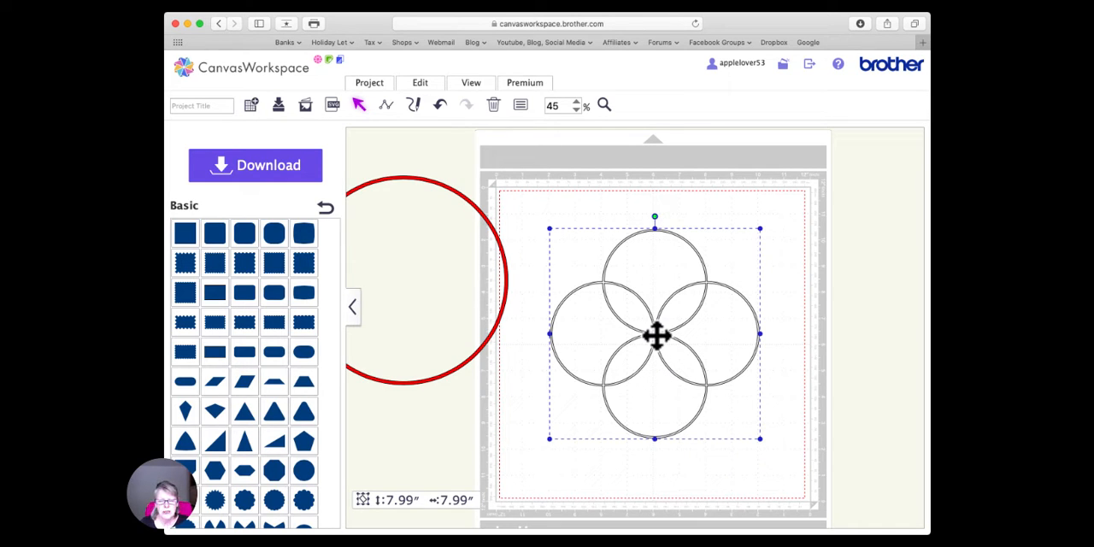
right_click(656, 336)
click(696, 260)
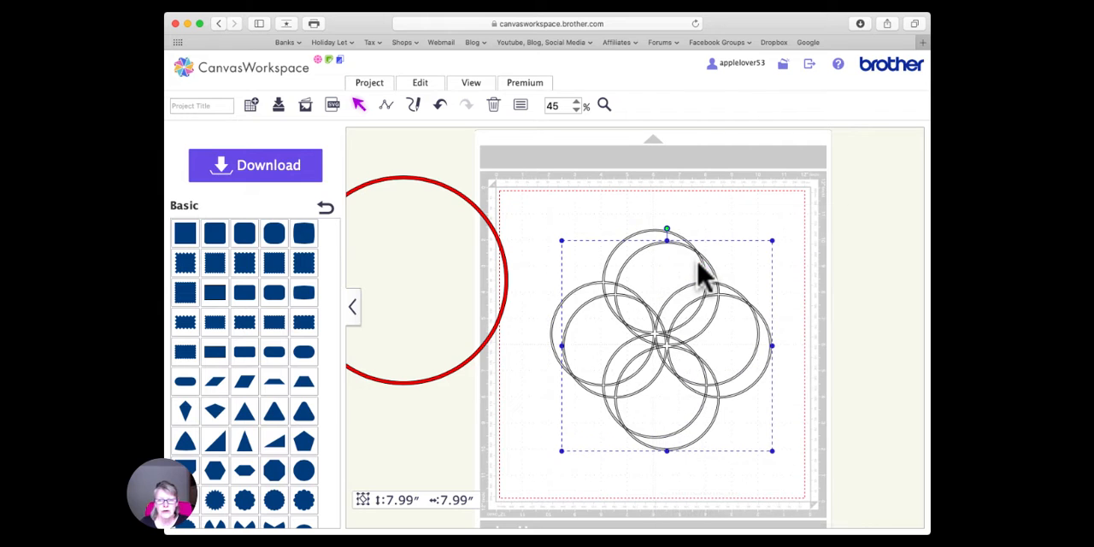
- Center-align the two four-ring shapes horizontally and vertically so they overlap exactly
drag(617, 207, 707, 374)
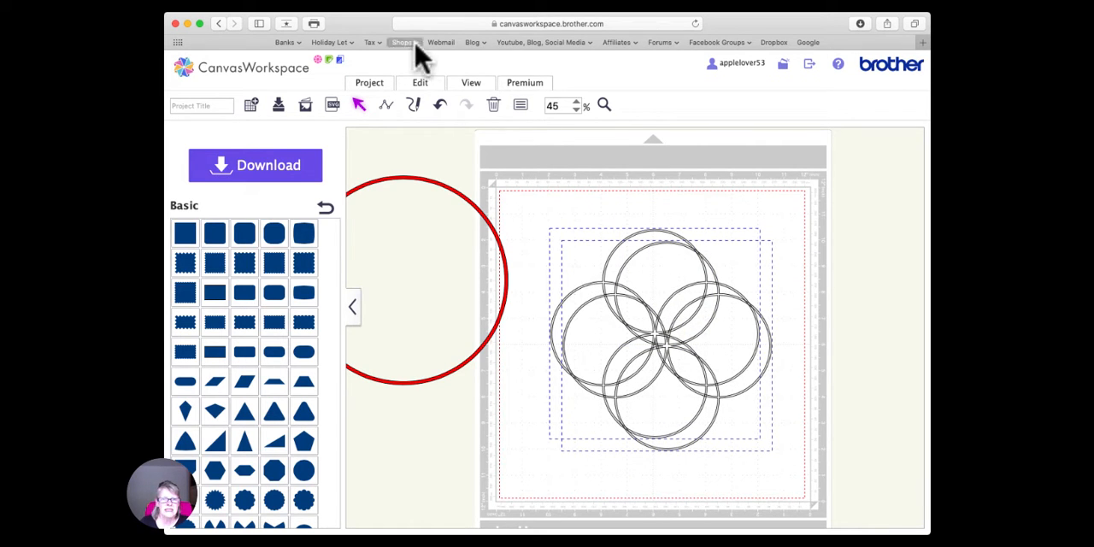
click(421, 85)
click(464, 226)
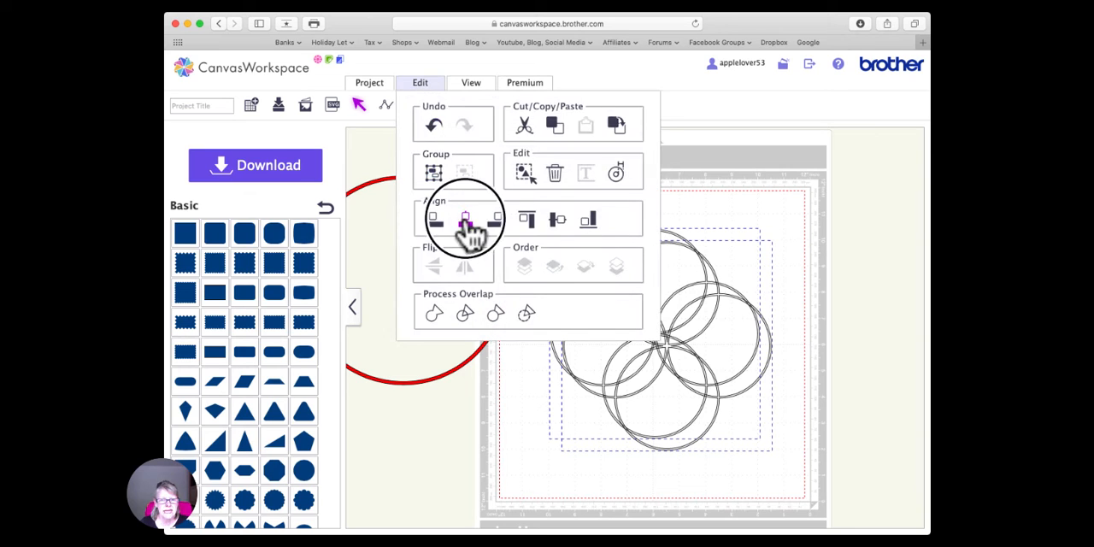
click(419, 83)
click(557, 221)
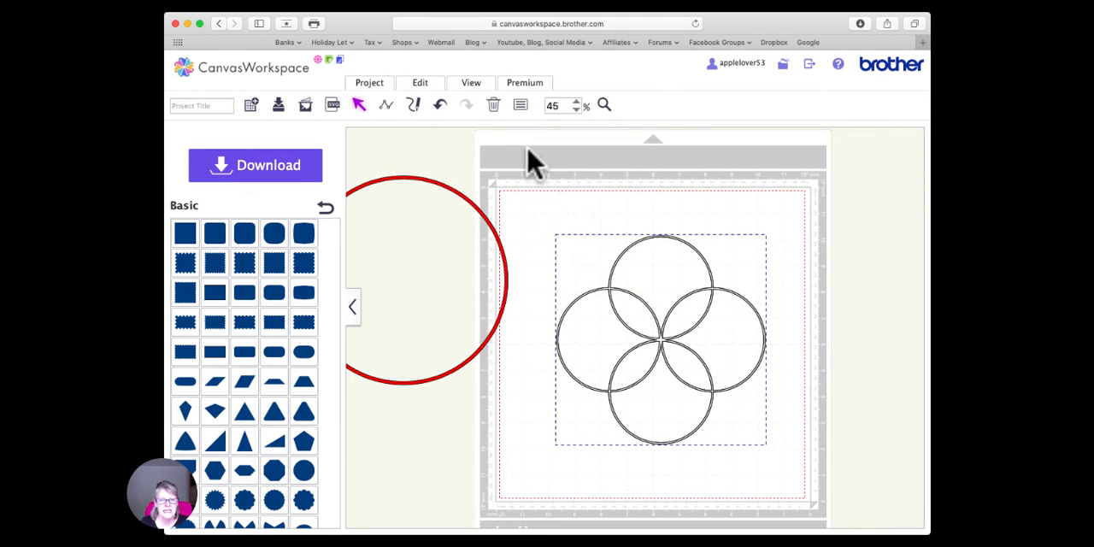
- Rotate one of the overlapping four-ring shapes by 45 degrees to form an eight-ring pattern
click(769, 207)
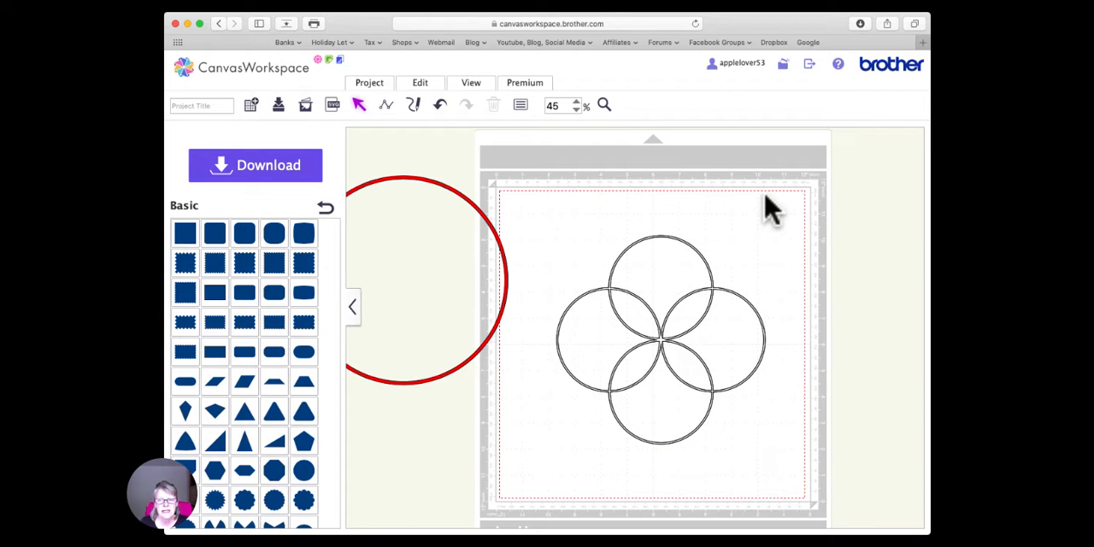
click(663, 341)
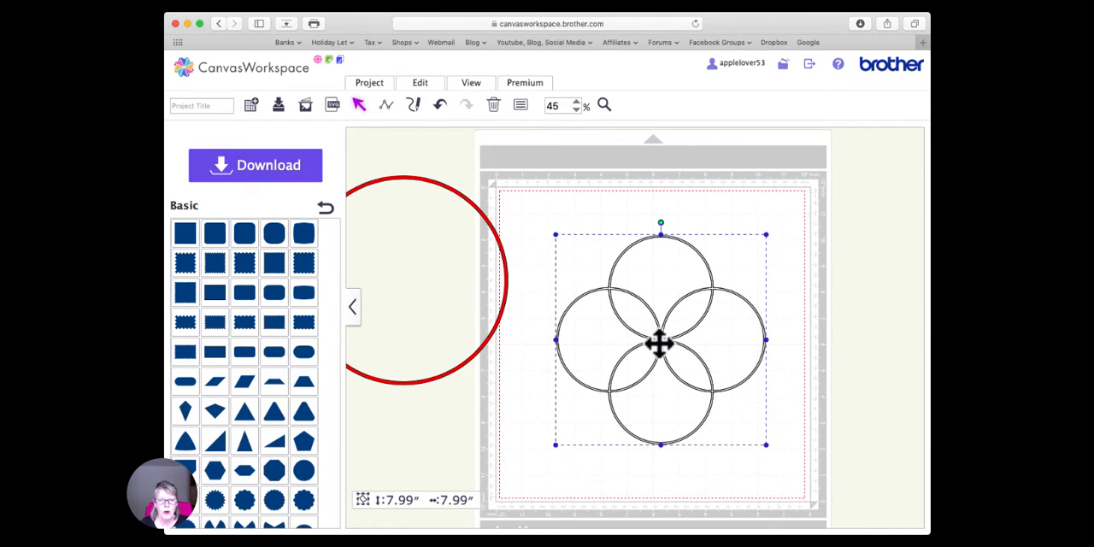
click(521, 105)
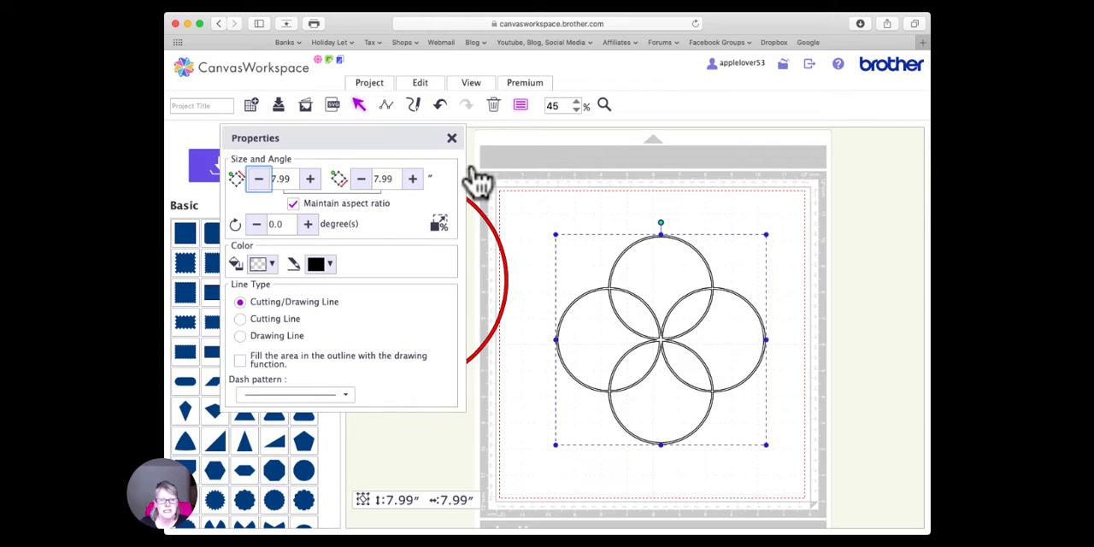
click(249, 228)
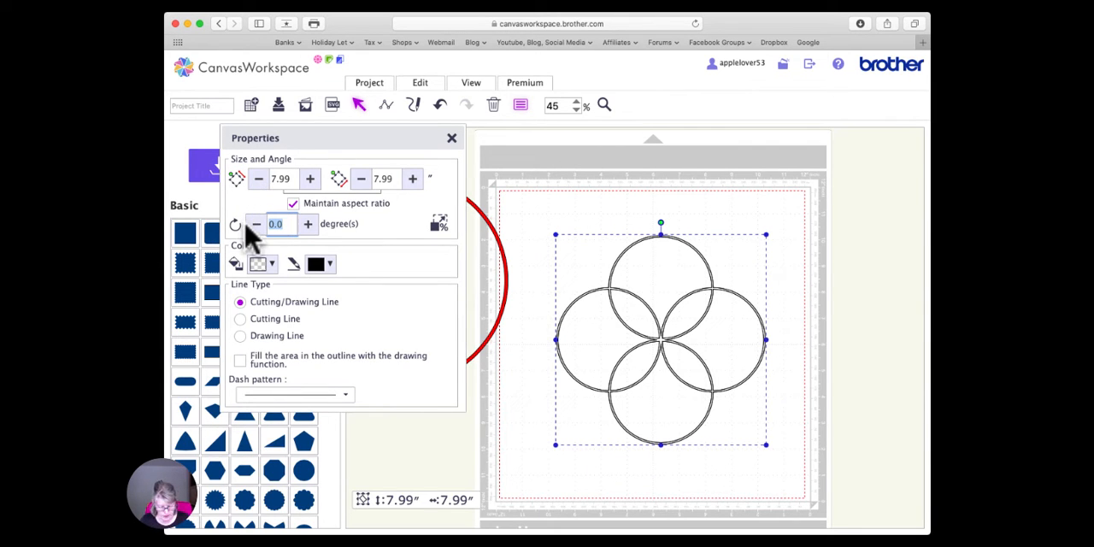
key(Return)
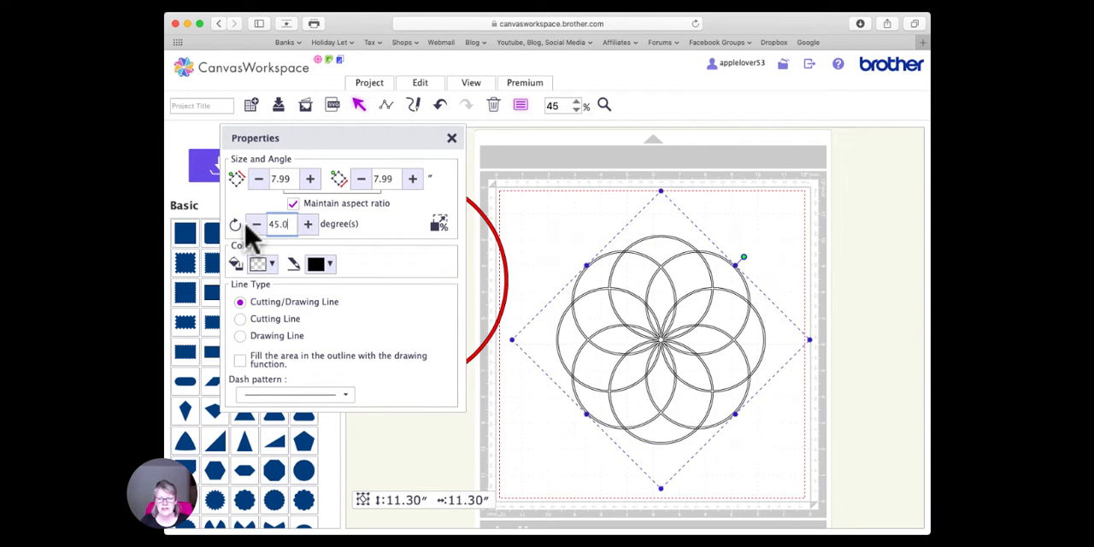
- Weld the two four-ring shapes into one eight-ring pattern, keeping the large red ring to the left of it
click(591, 201)
drag(502, 247, 462, 247)
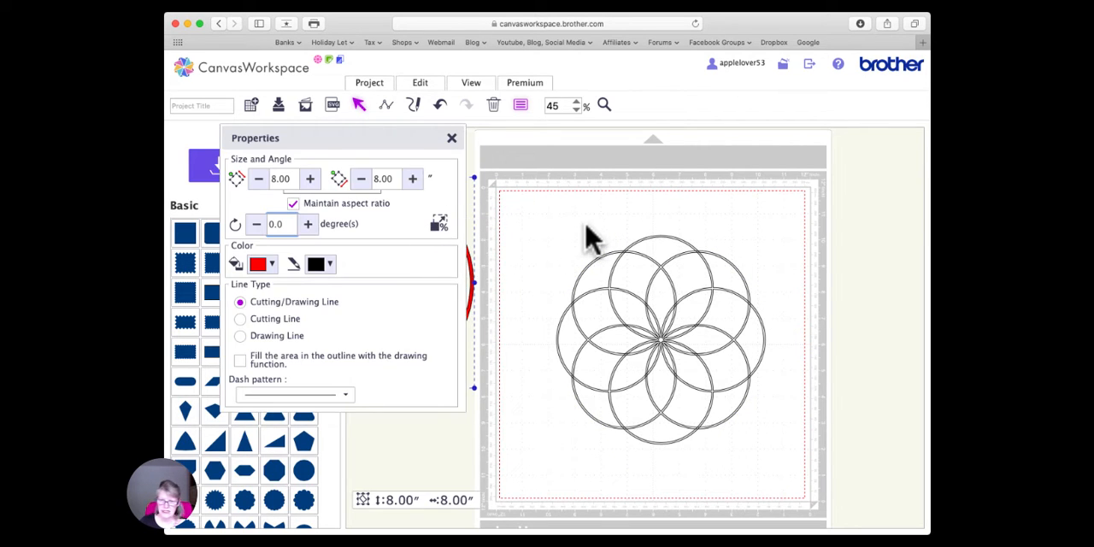
drag(535, 205, 803, 489)
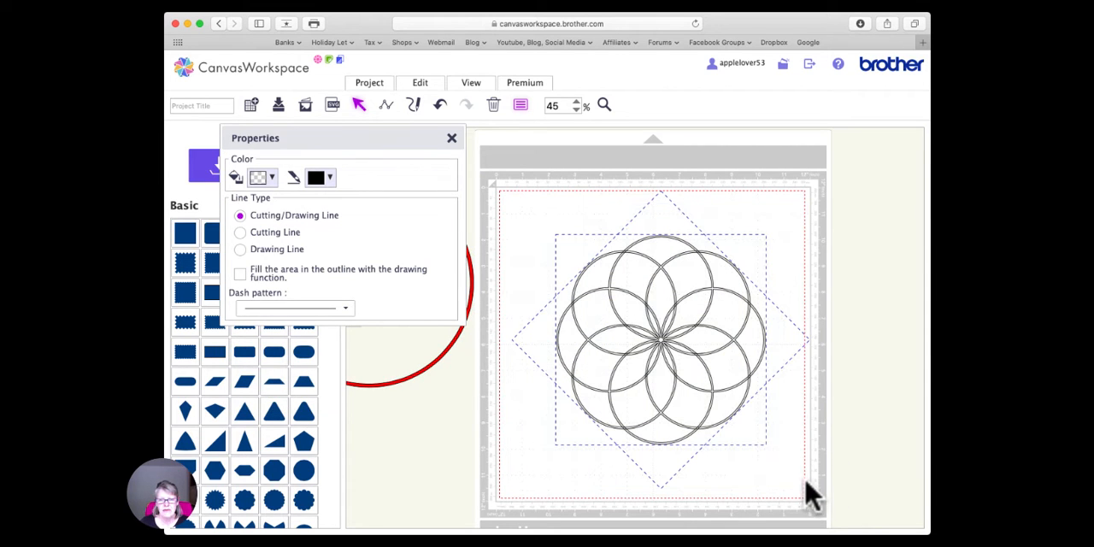
click(425, 86)
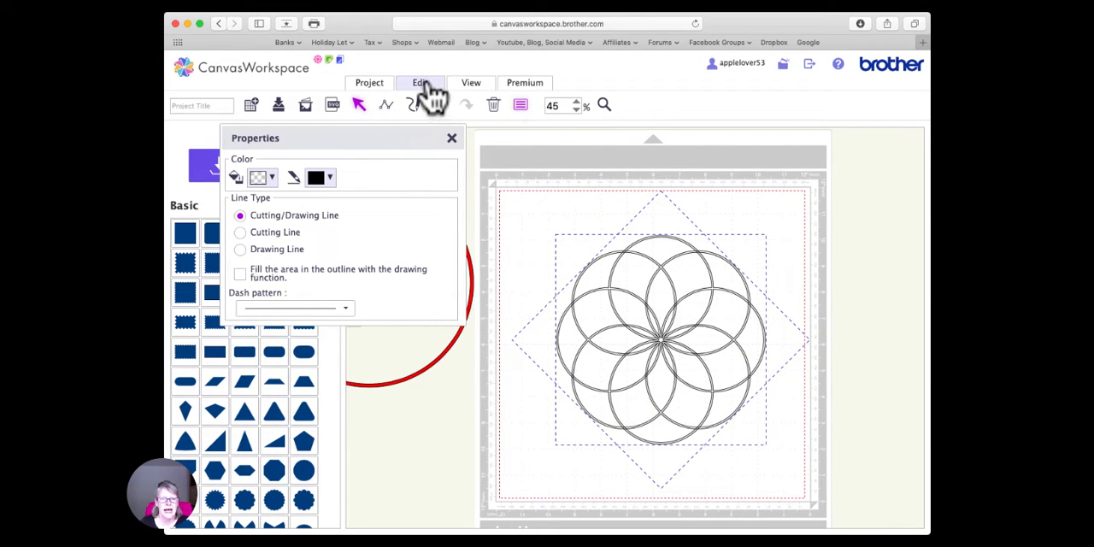
click(434, 316)
click(453, 139)
drag(475, 270, 535, 237)
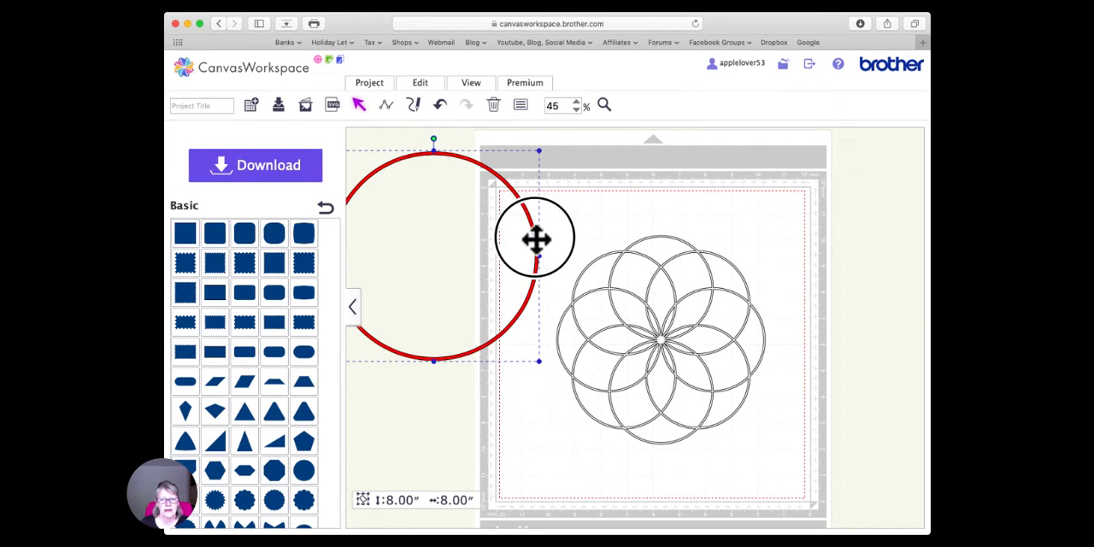
- Set the fill color of the welded eight-ring pattern to red, keeping the black outline
click(662, 339)
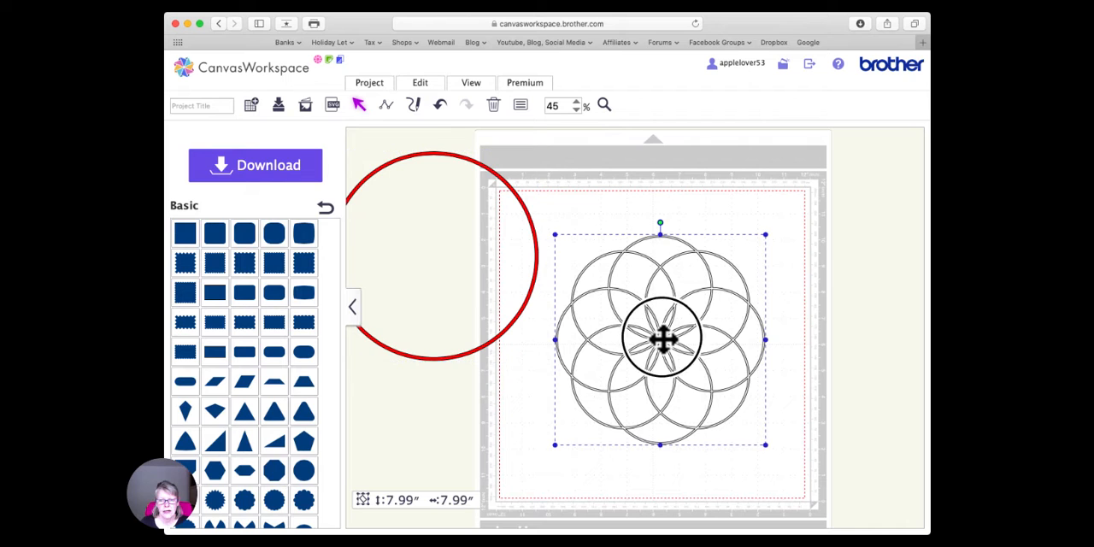
click(521, 106)
click(273, 263)
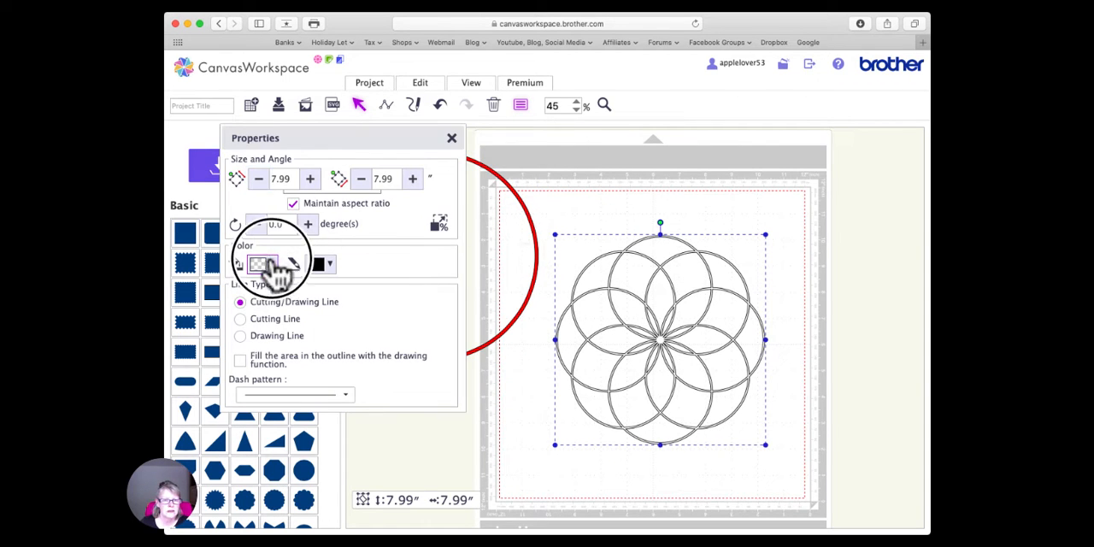
click(326, 289)
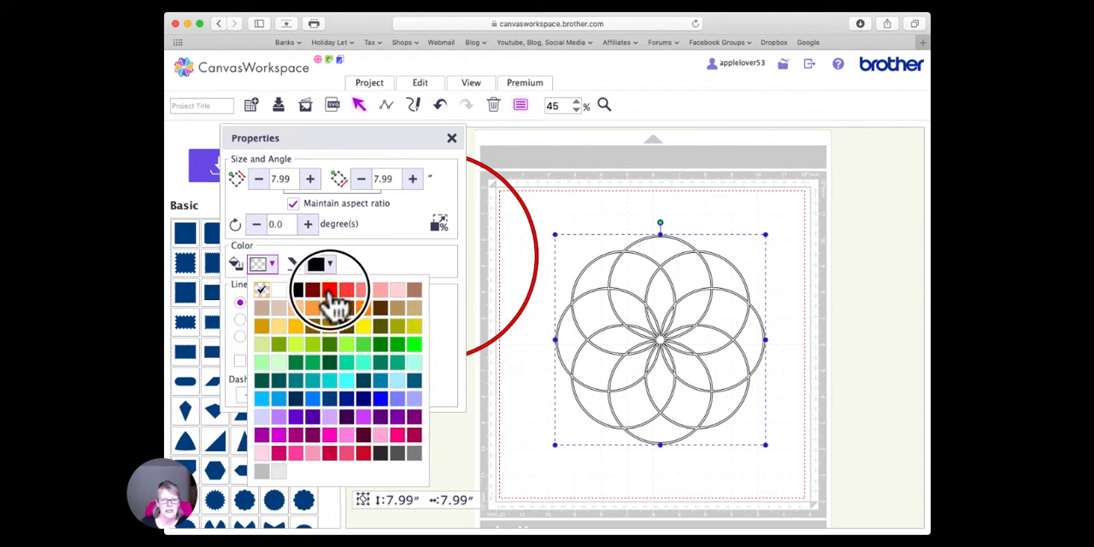
click(451, 138)
- Duplicate the red eight-ring pattern and move the copy off the mat to the left, shifting the large ring farther left
click(658, 335)
right_click(658, 337)
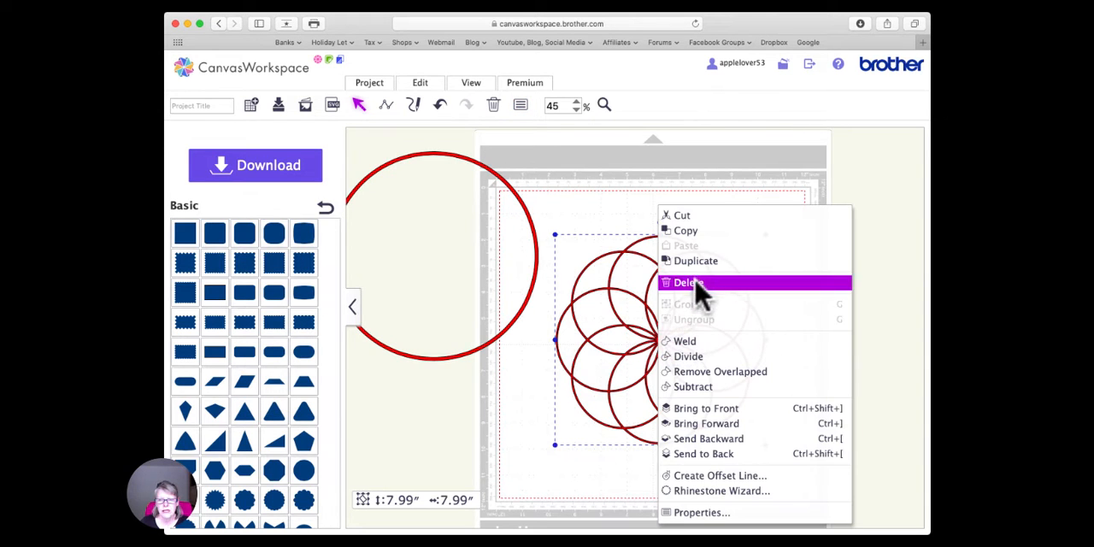
click(711, 261)
drag(653, 350, 363, 331)
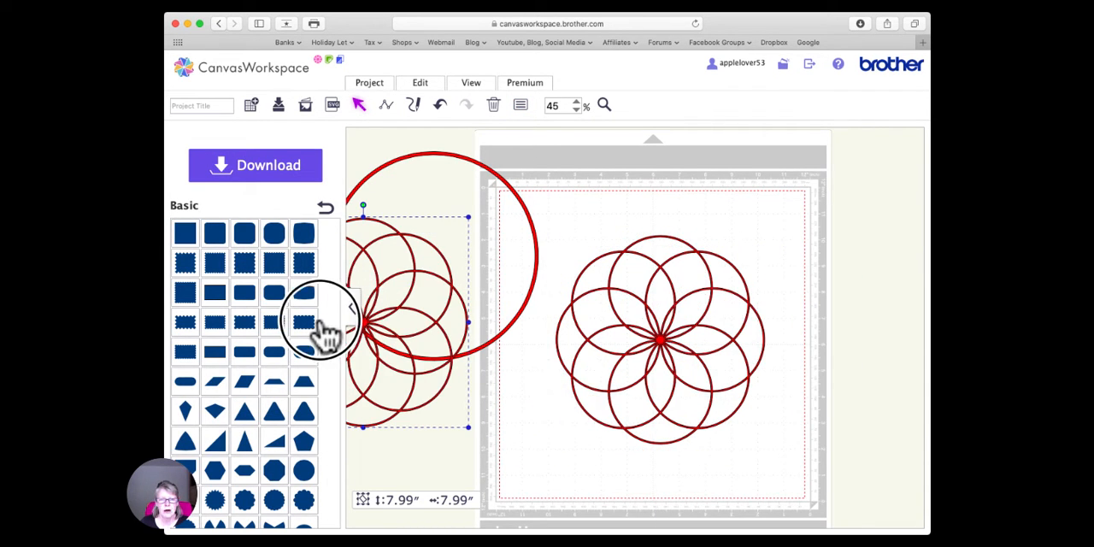
drag(518, 200, 396, 215)
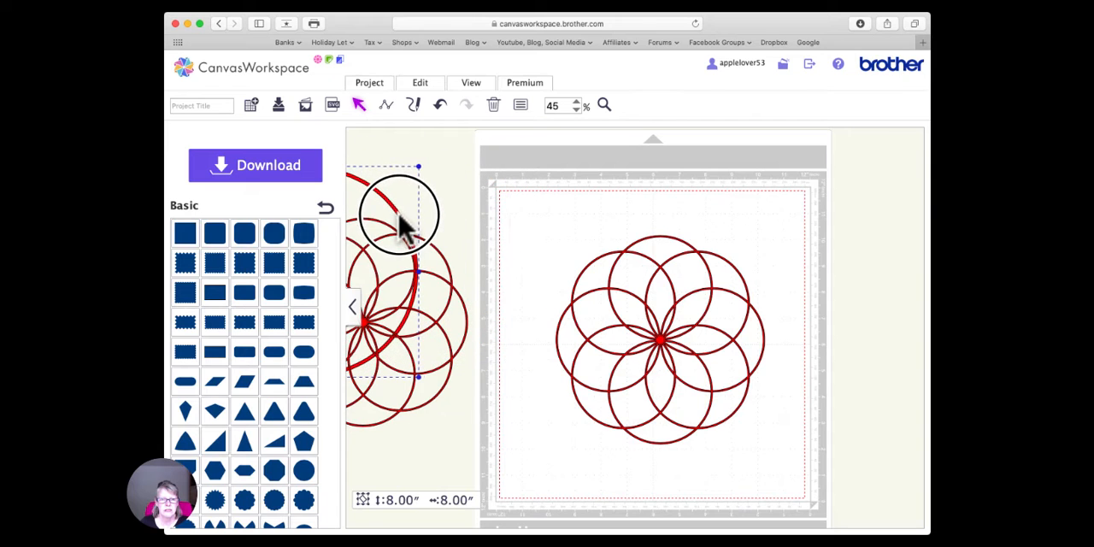
- Move the off-mat copy of the eight-ring pattern farther left and reposition the remaining pattern near the middle of the mat
drag(451, 287, 417, 280)
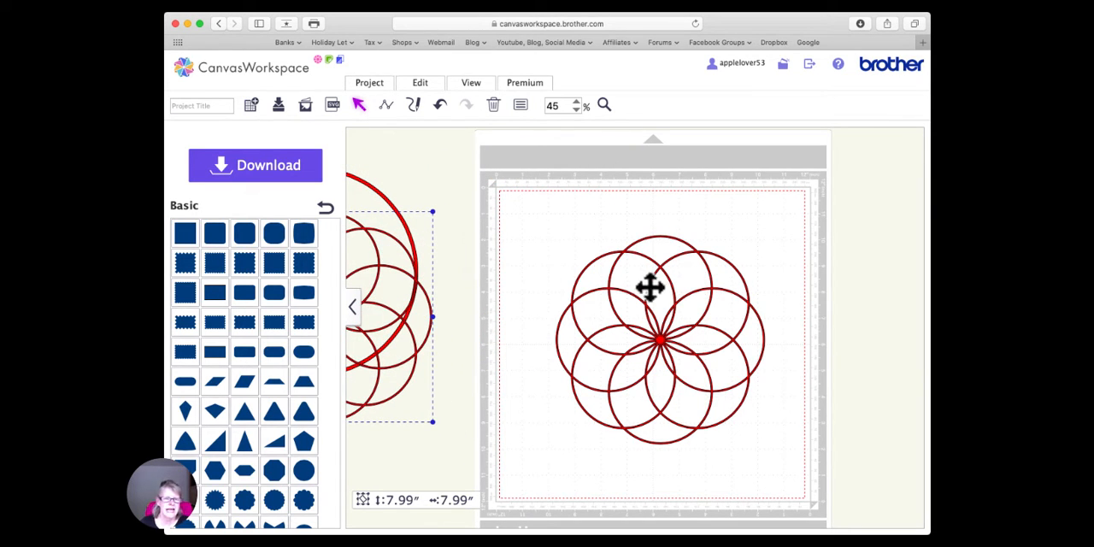
mouse_move(658, 344)
mouse_down()
mouse_move(650, 354)
mouse_move(635, 333)
mouse_move(659, 356)
mouse_move(658, 343)
mouse_up()
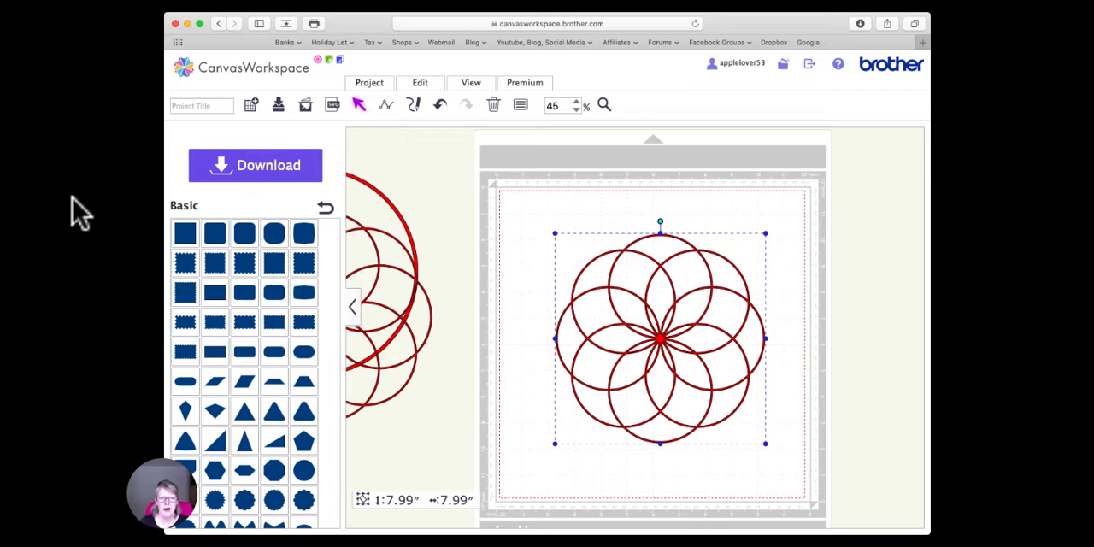
mouse_move(659, 342)
mouse_down()
mouse_move(656, 328)
mouse_move(667, 366)
mouse_move(661, 359)
mouse_up()
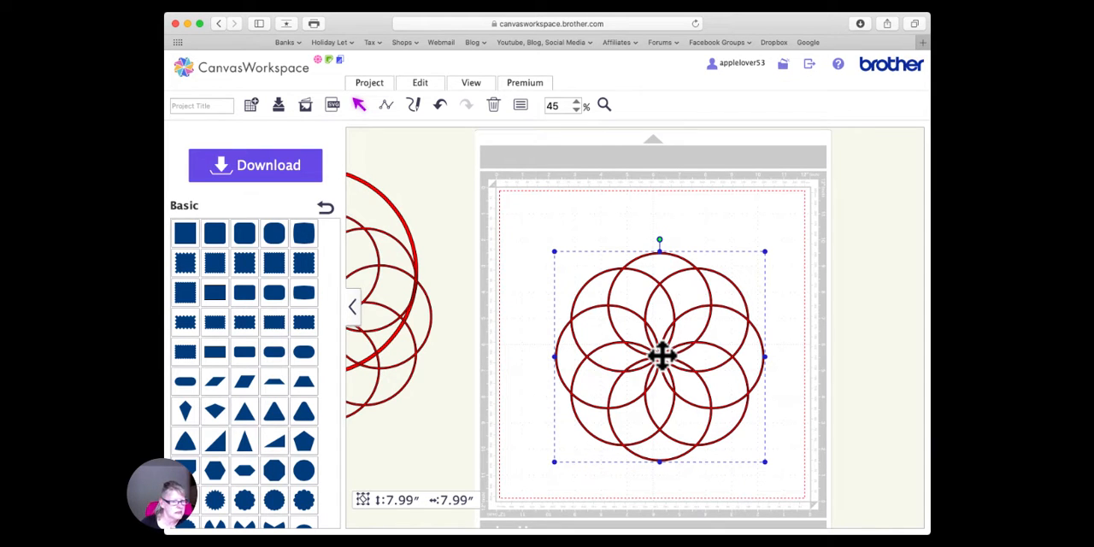
mouse_move(664, 366)
mouse_down()
mouse_move(690, 332)
mouse_move(655, 370)
mouse_move(662, 349)
mouse_up()
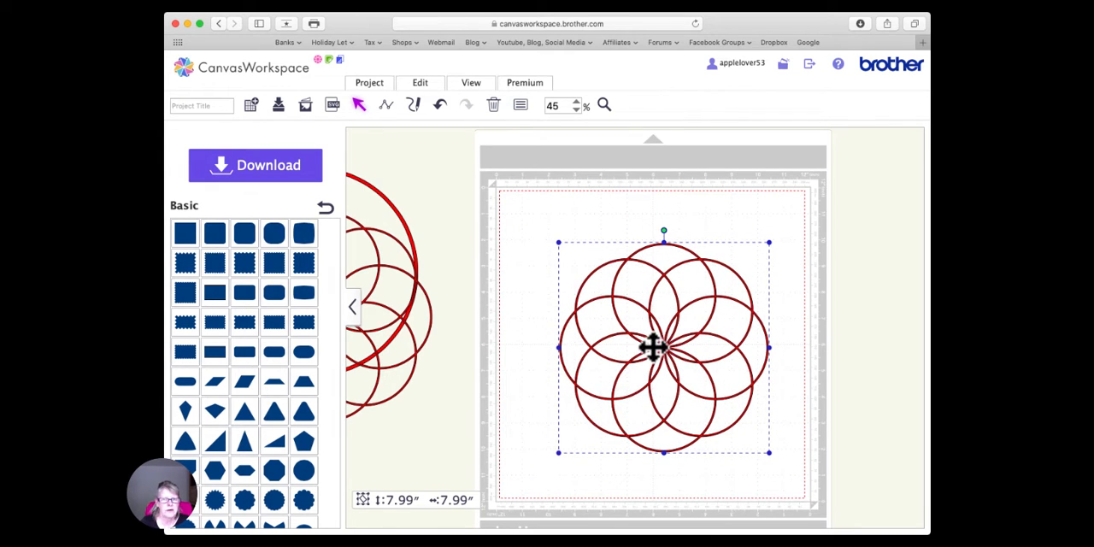
- Create an outward offset of the eight-ring pattern with 0.12-inch spacing and round corners, not limited to the outer edge, leaving the original as is
click(422, 85)
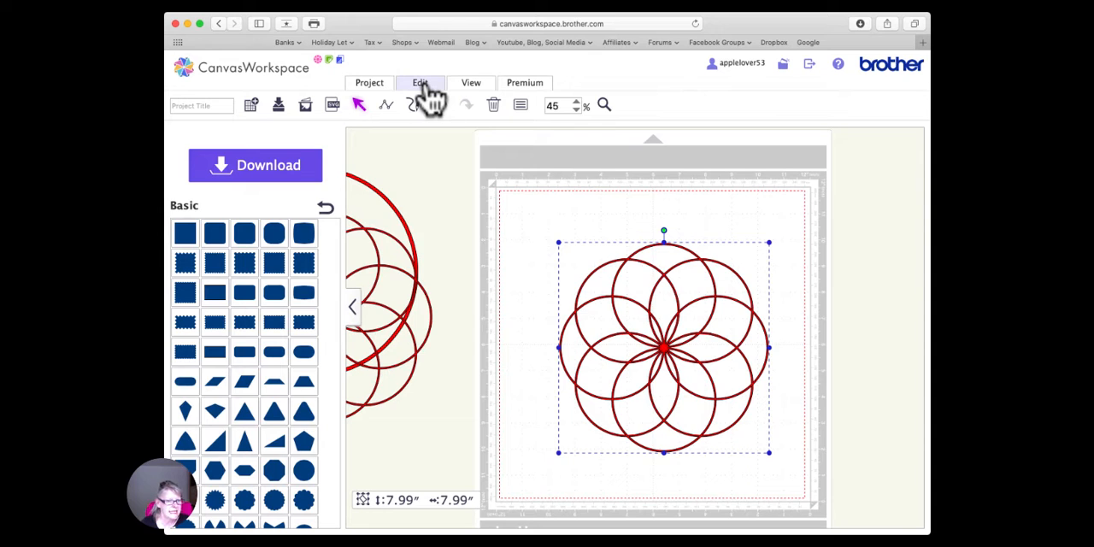
click(622, 177)
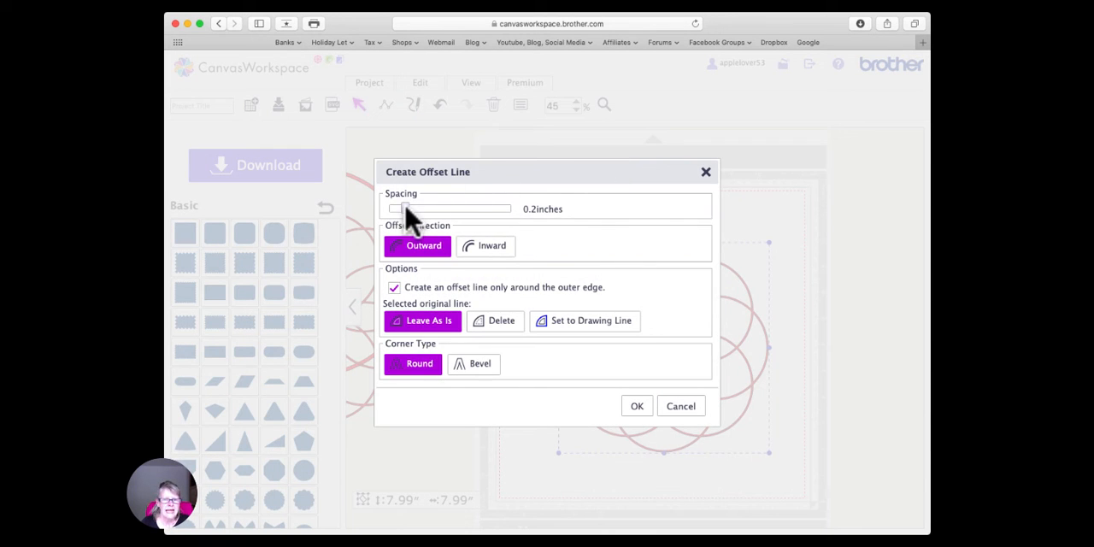
click(405, 209)
drag(405, 209, 395, 209)
click(395, 288)
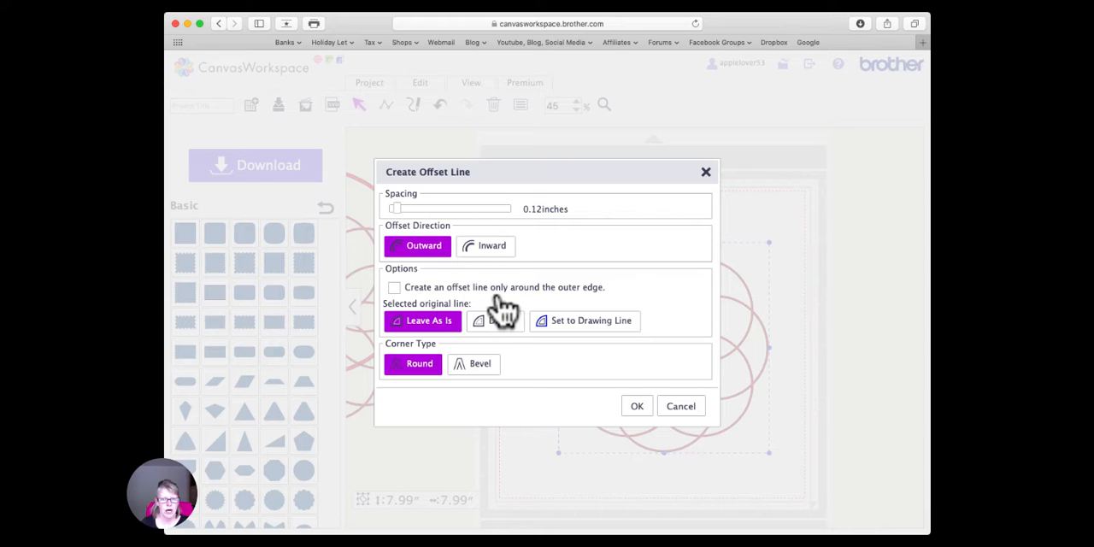
click(630, 1)
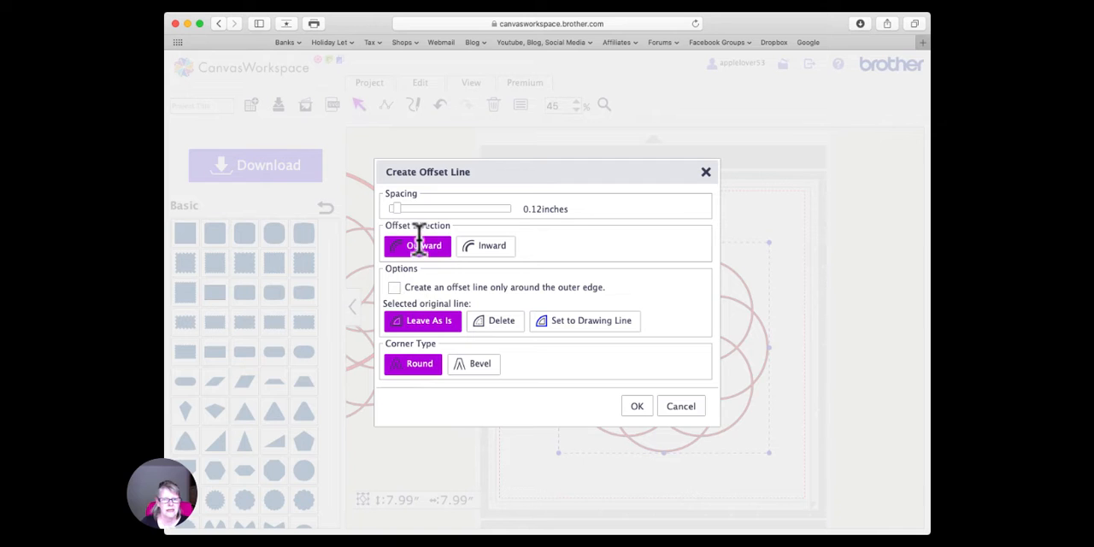
click(636, 405)
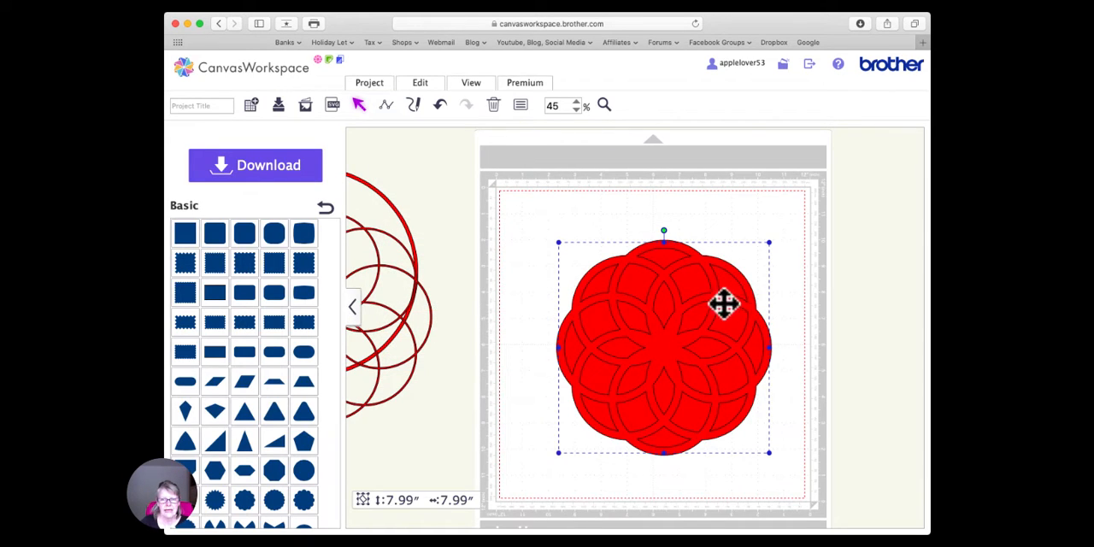
- Separate the red offset lines from the thin eight-ring pattern, moving the offset to the left and the original to the right
drag(681, 347, 577, 311)
drag(732, 312, 822, 301)
mouse_move(601, 270)
mouse_down()
mouse_move(623, 251)
mouse_move(598, 270)
mouse_up()
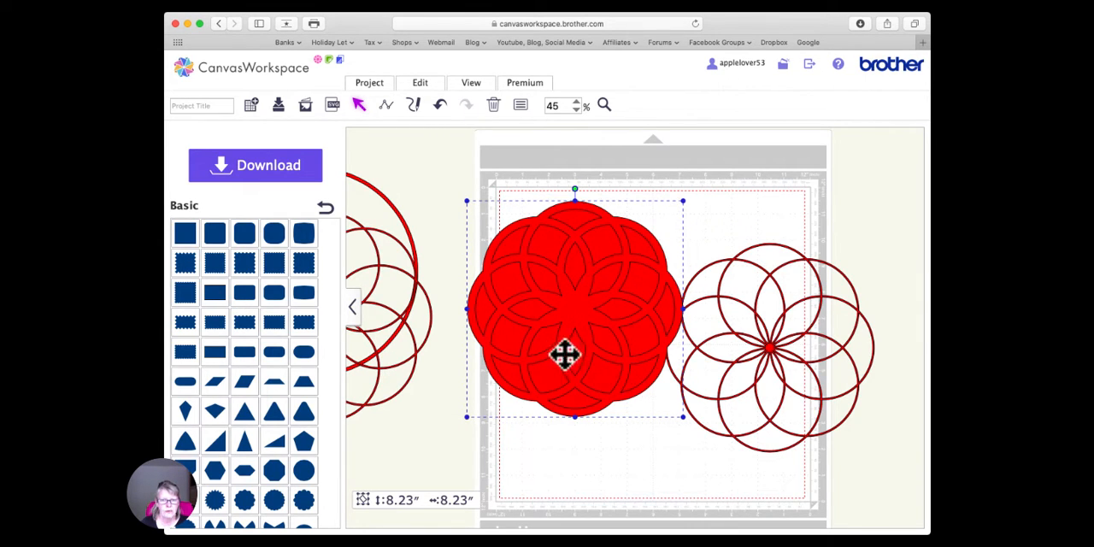
drag(576, 317, 569, 343)
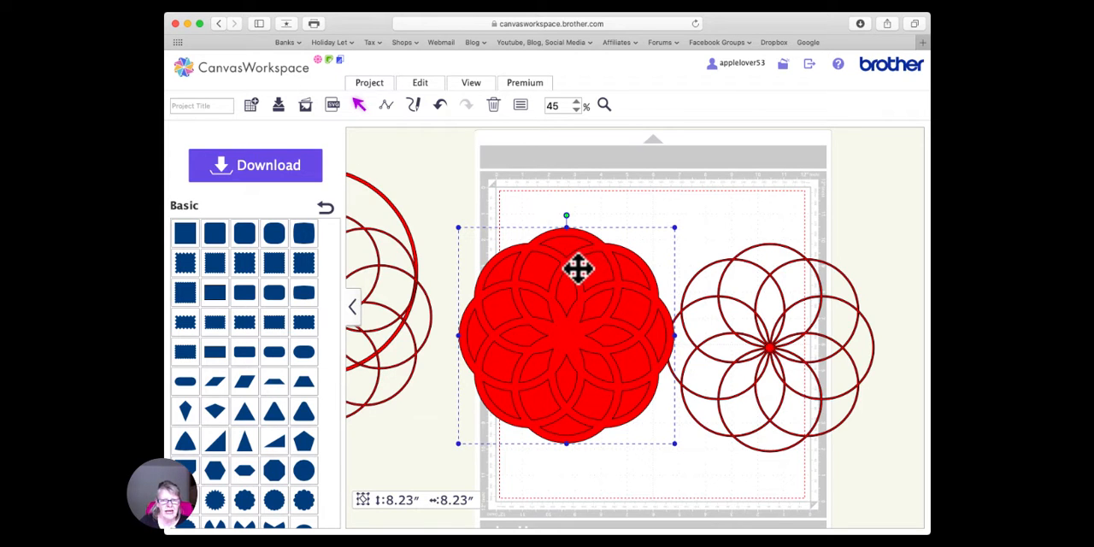
- Merge the red offset lines into one shape with open cut-outs and set its fill color to light purple
click(427, 86)
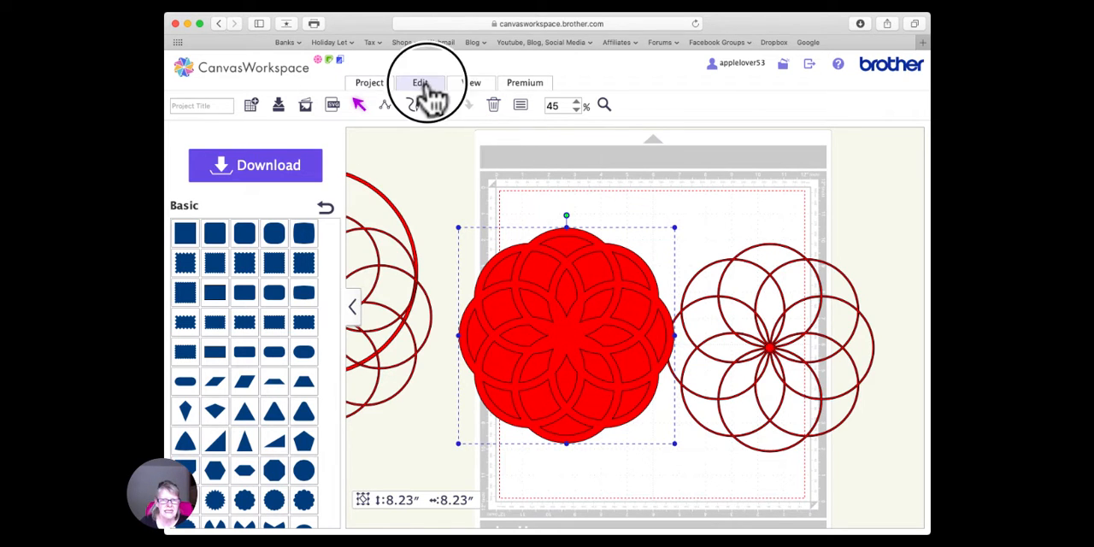
click(525, 313)
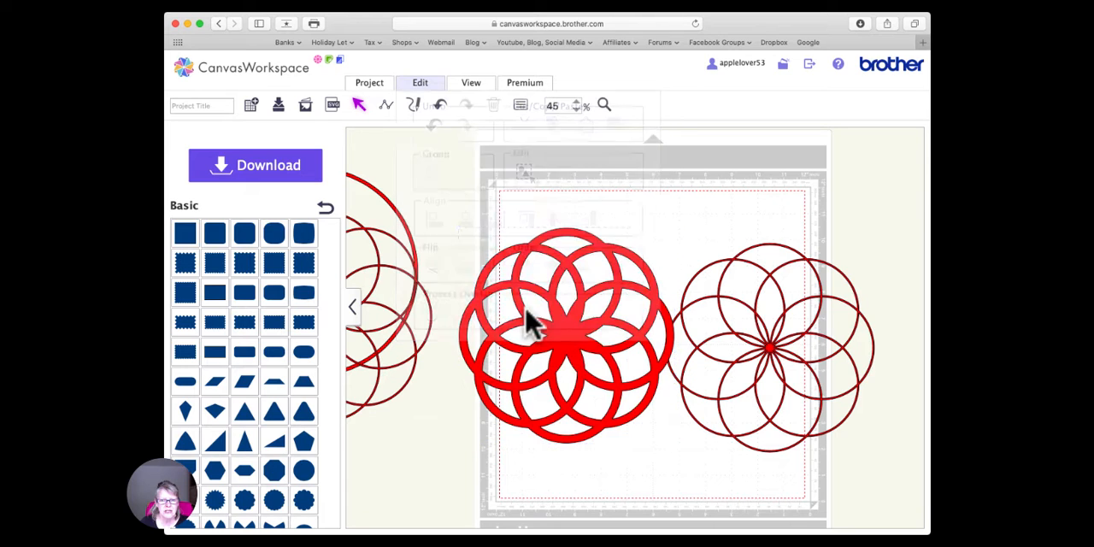
drag(570, 262, 562, 241)
click(519, 106)
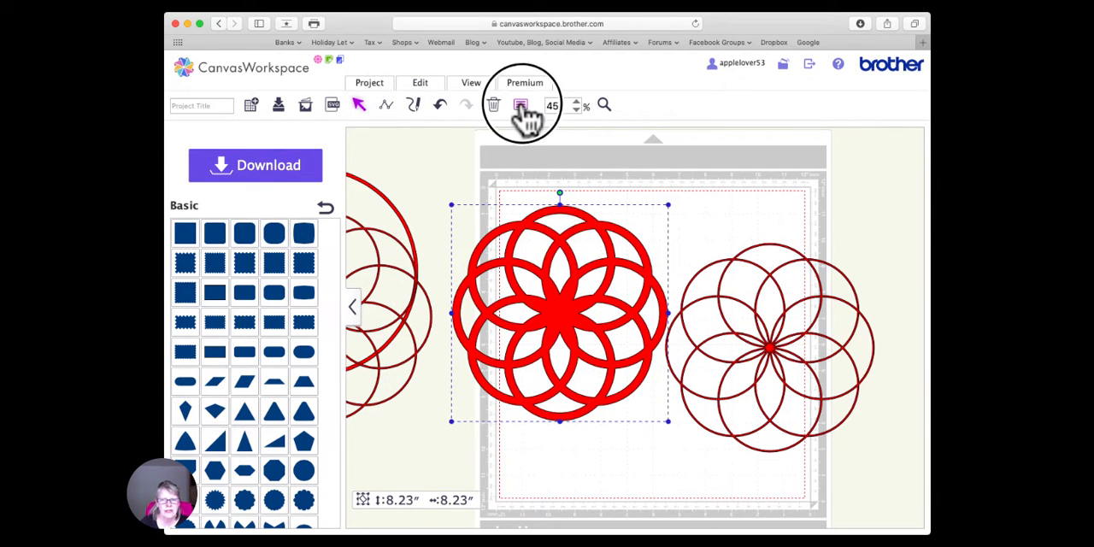
click(273, 264)
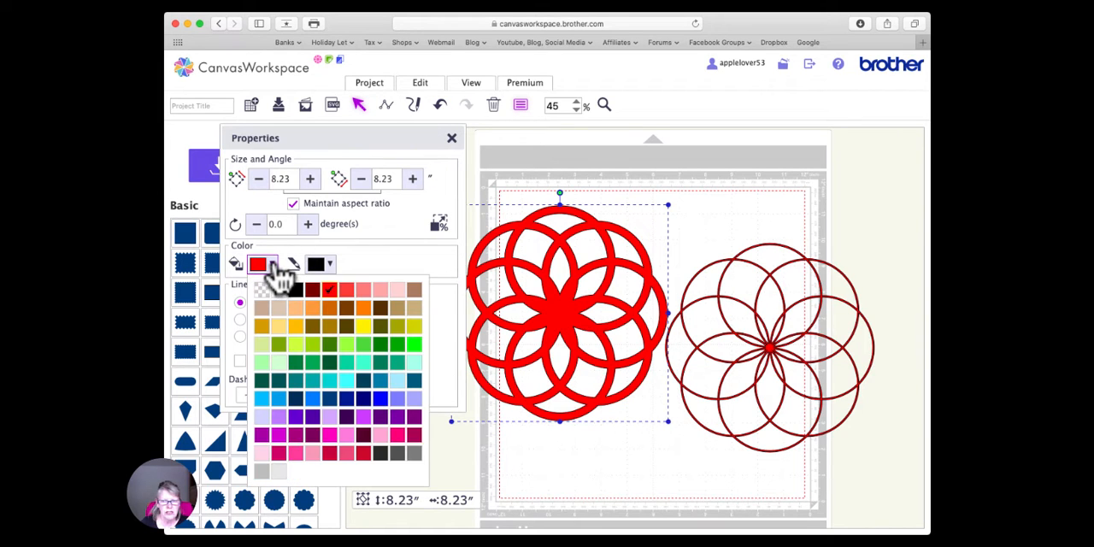
click(413, 400)
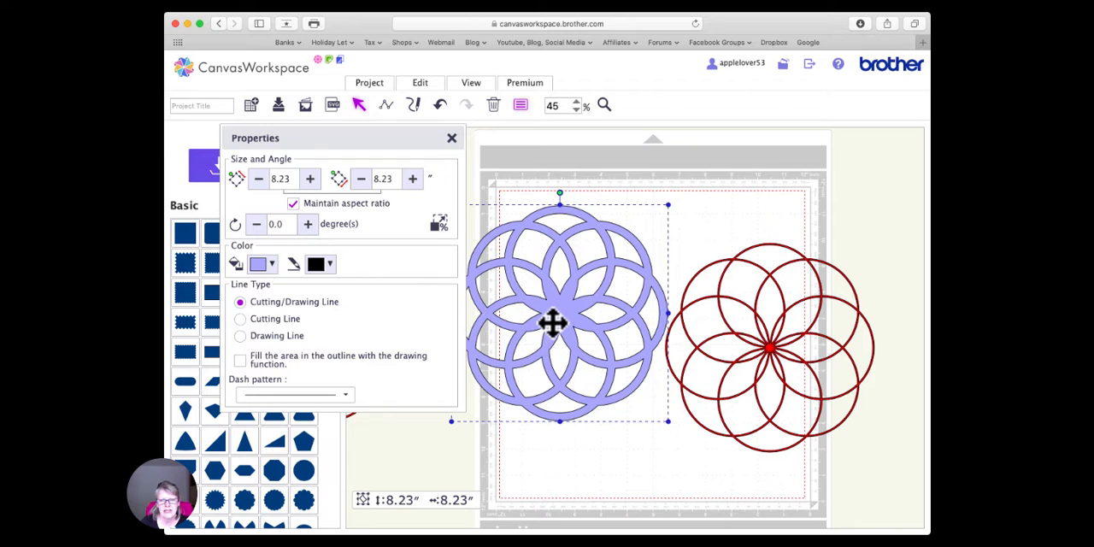
- Send the light purple shape to the back on the mat and center the thin red pattern on top of it
drag(551, 323, 605, 320)
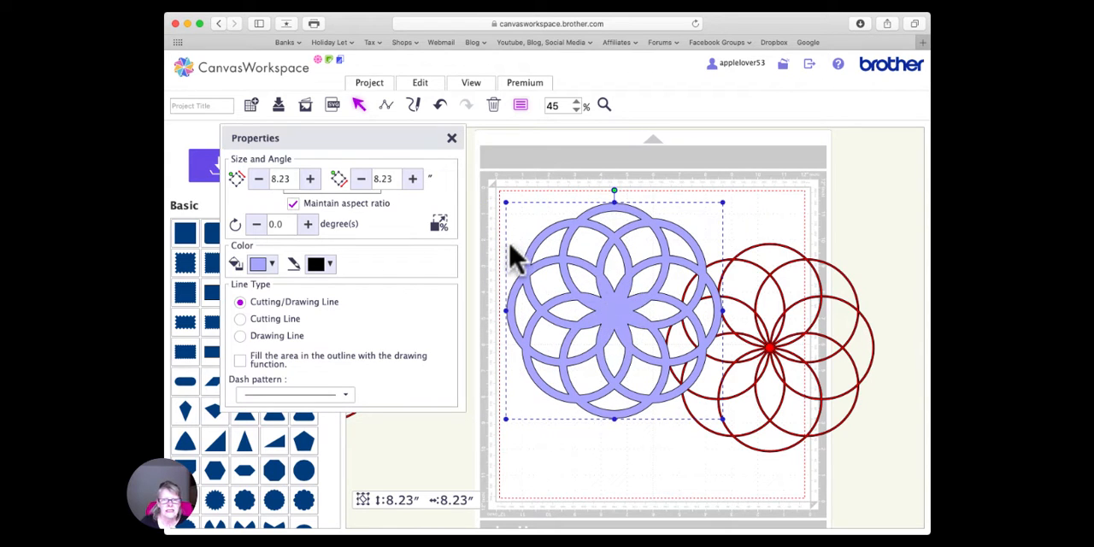
click(421, 89)
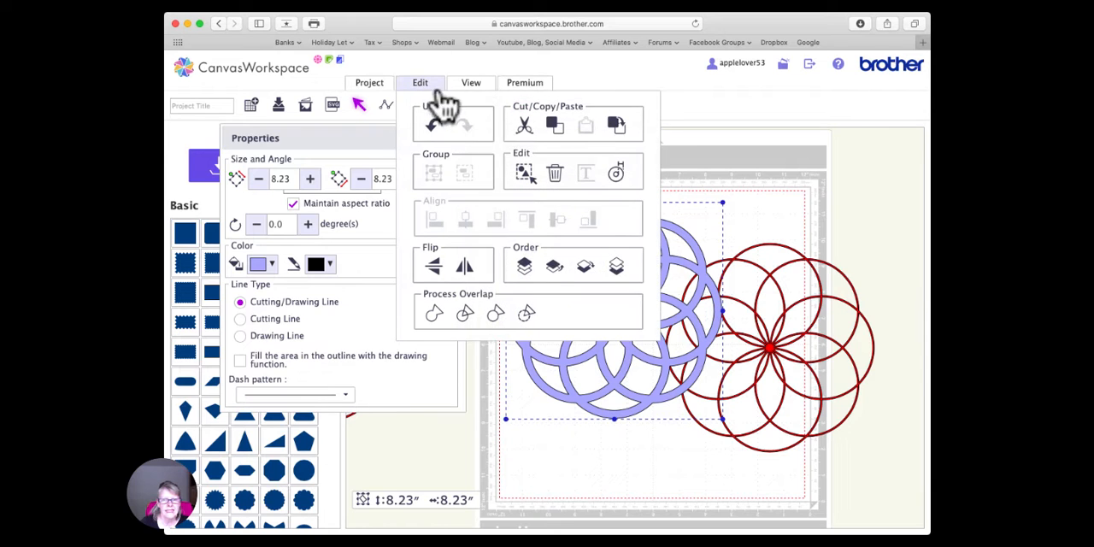
click(617, 268)
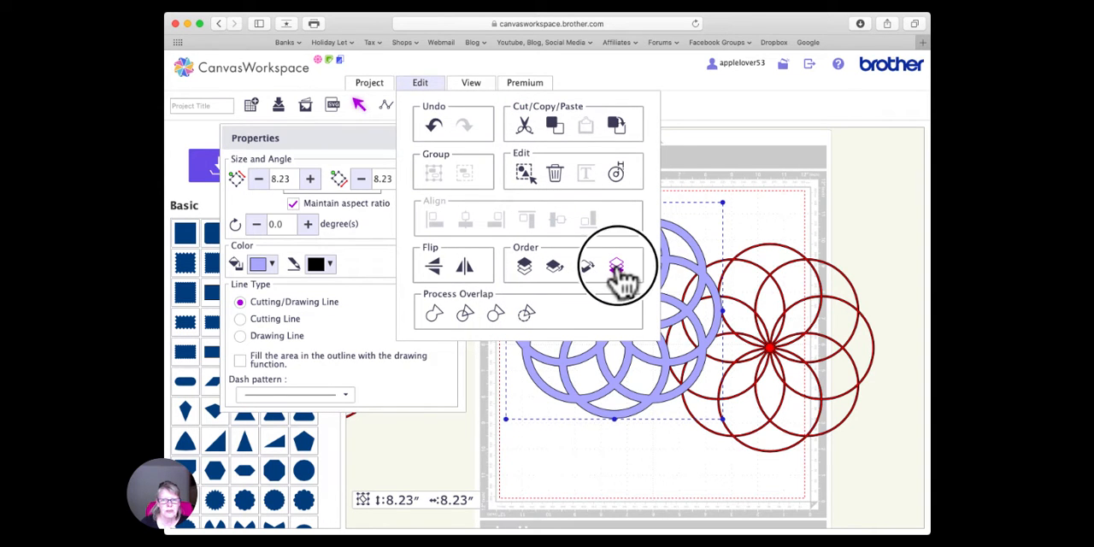
drag(767, 346, 611, 312)
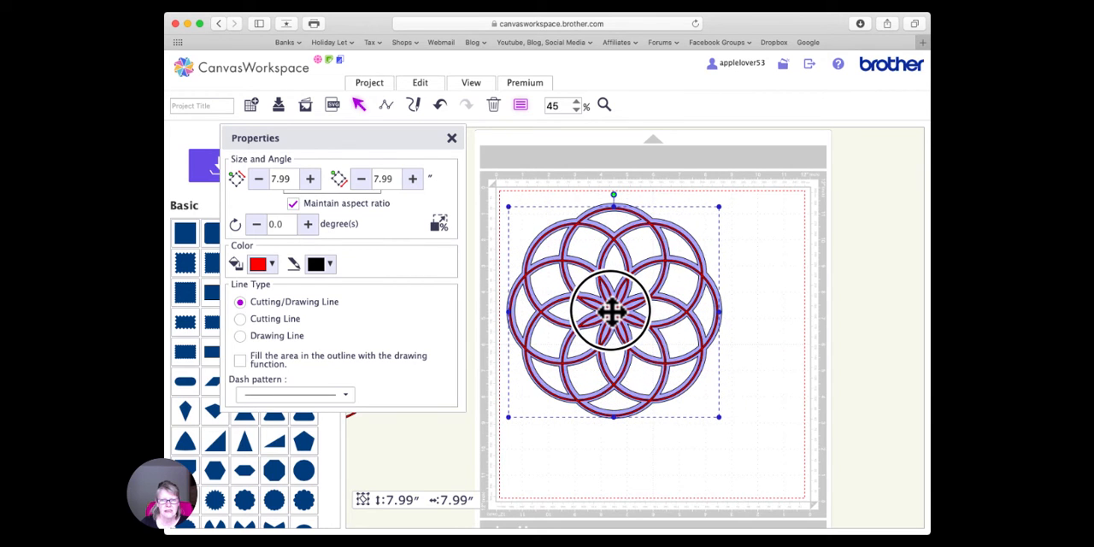
- Select the layered red and light purple patterns and move them together to the upper middle of the mat
click(765, 370)
click(684, 352)
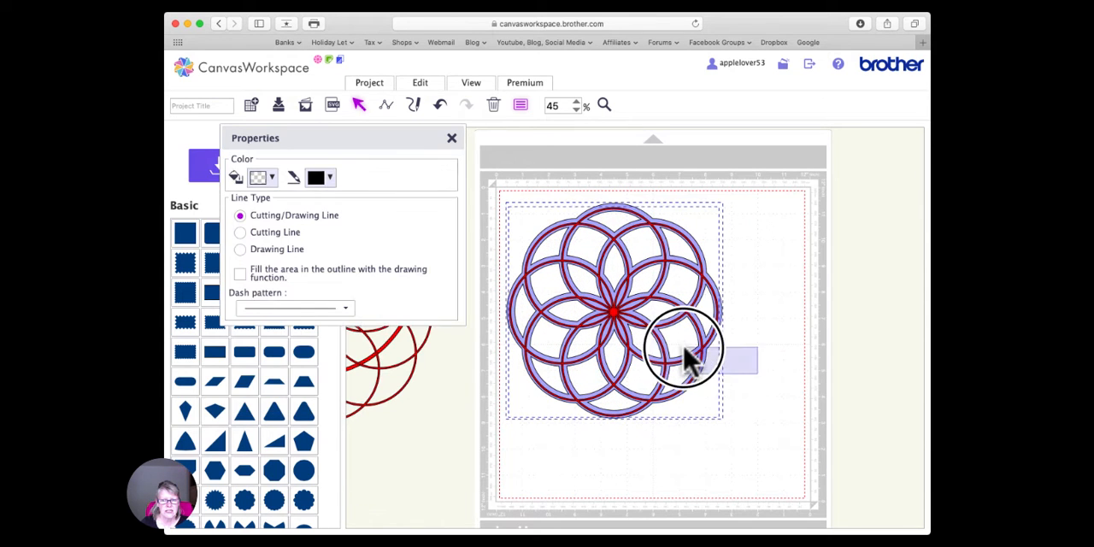
drag(671, 359, 728, 362)
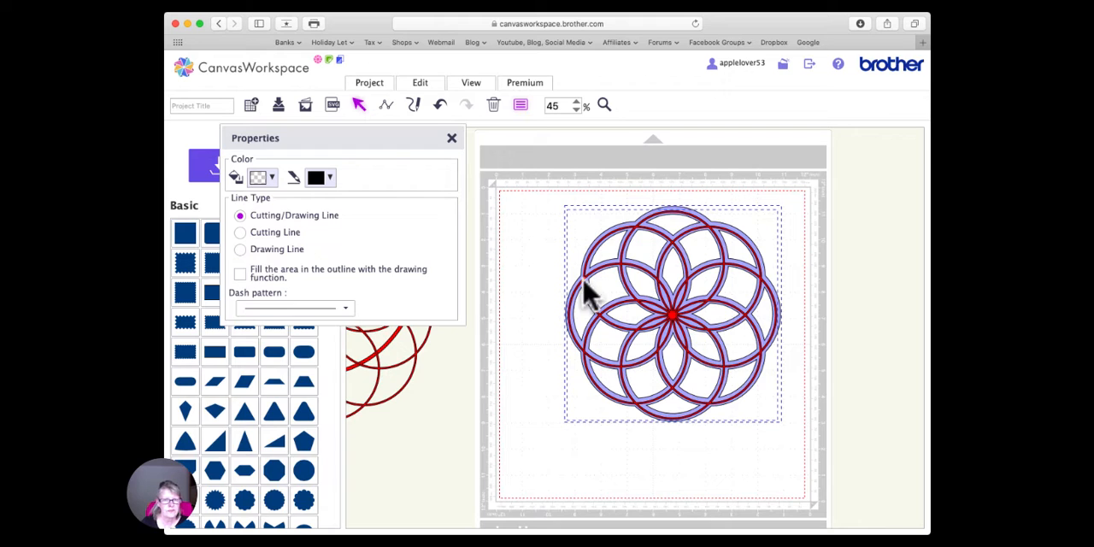
click(451, 137)
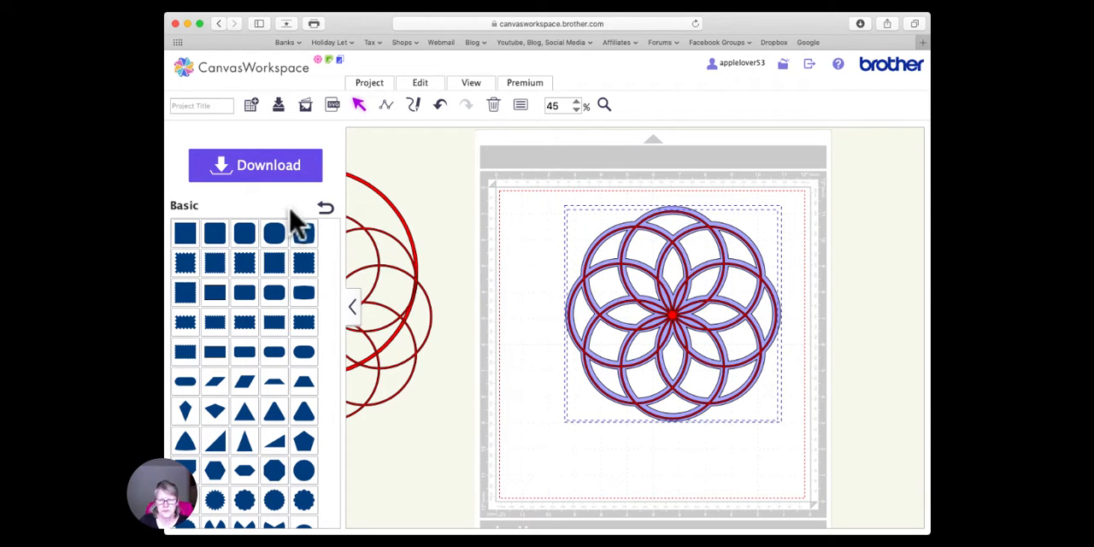
- Shift the red pattern aside and create a 0.12-inch outward offset of the light purple shape, not limited to its outer edge
drag(676, 320, 709, 319)
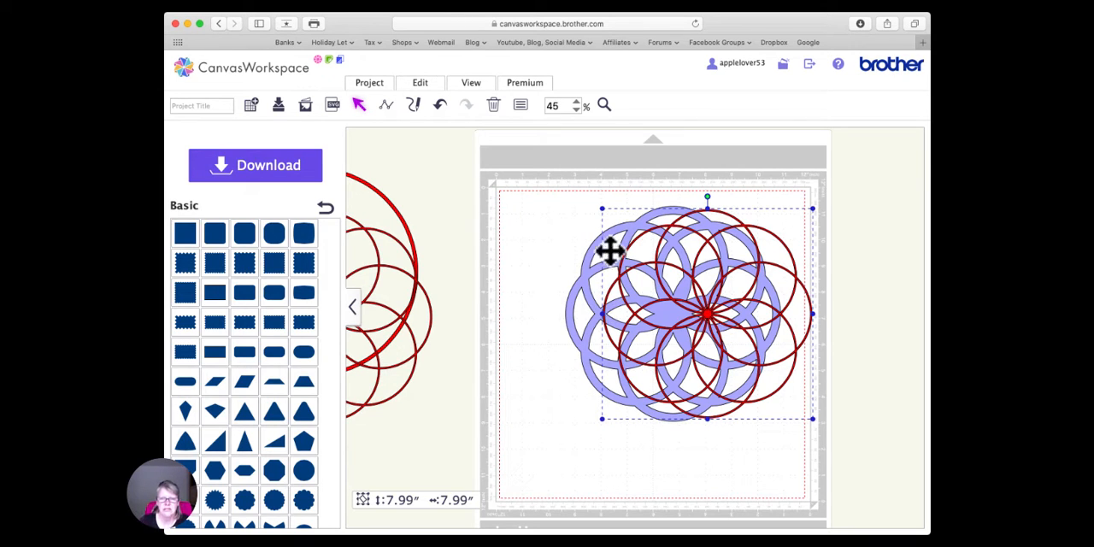
click(571, 326)
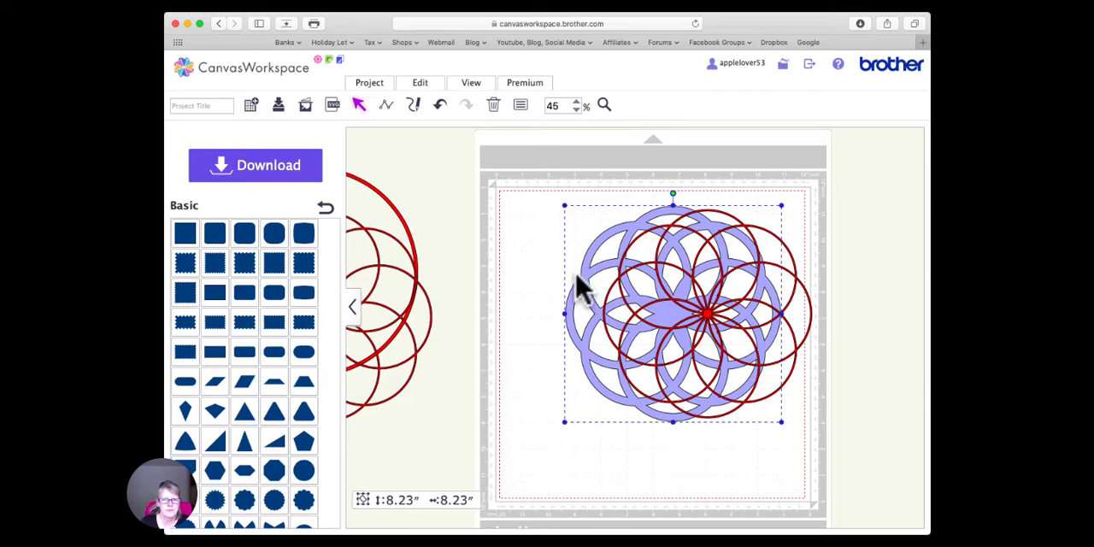
click(424, 86)
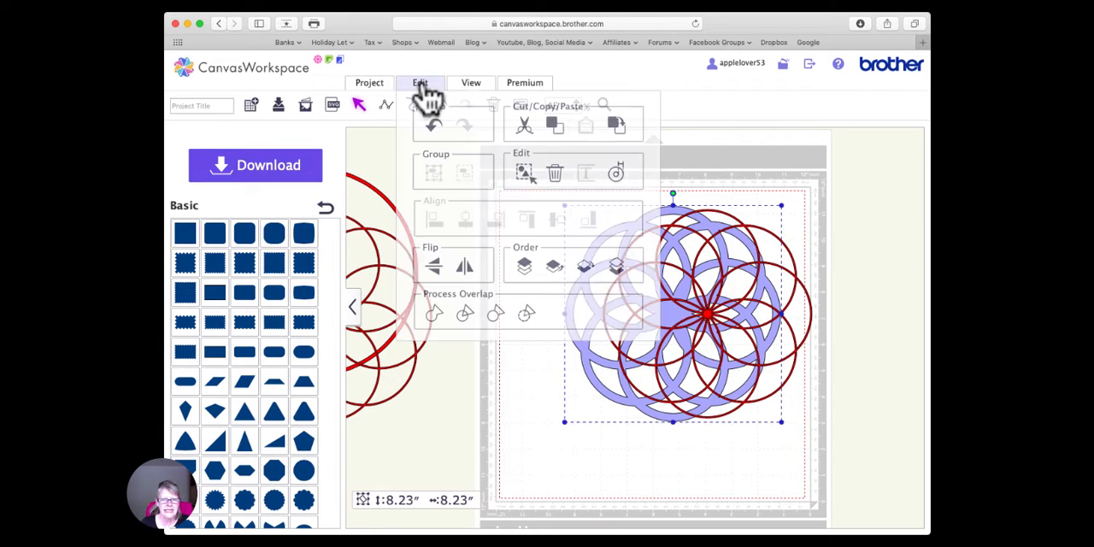
click(617, 171)
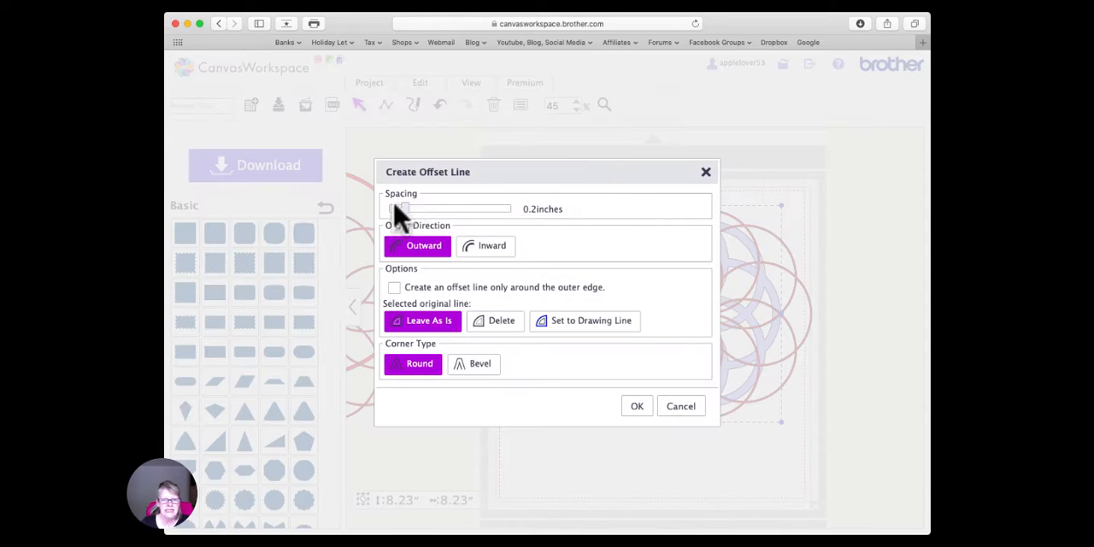
drag(406, 209, 398, 213)
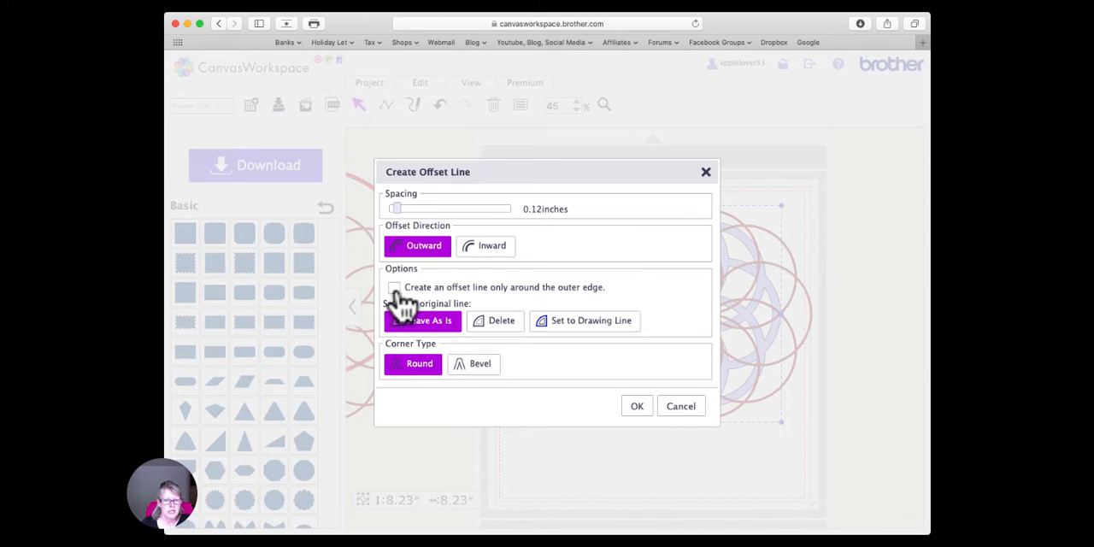
click(637, 407)
- Move the new offset lines left of the light purple shape and merge them into one shape with open cut-outs
drag(676, 303, 535, 300)
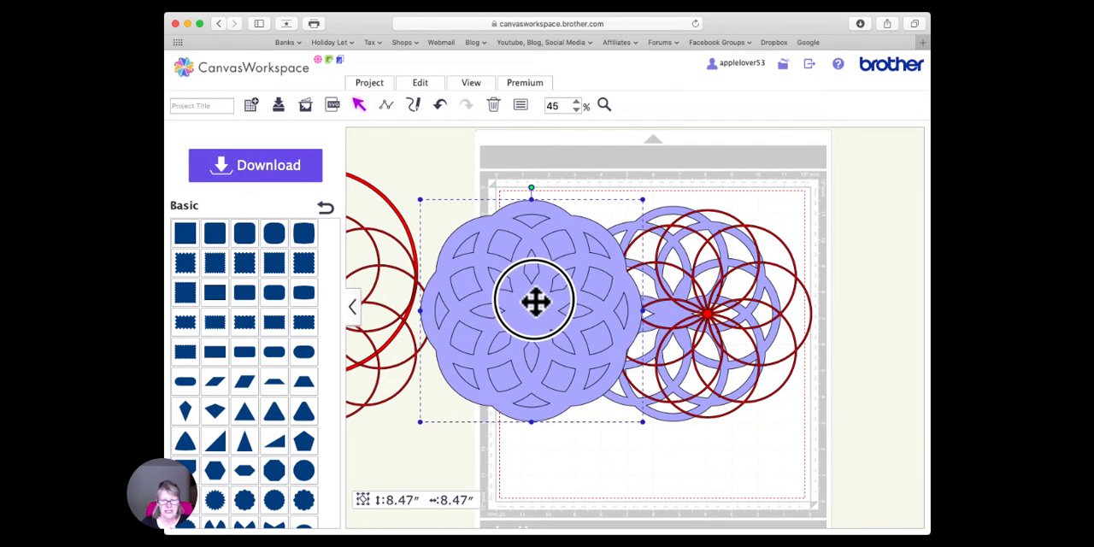
click(427, 87)
click(529, 318)
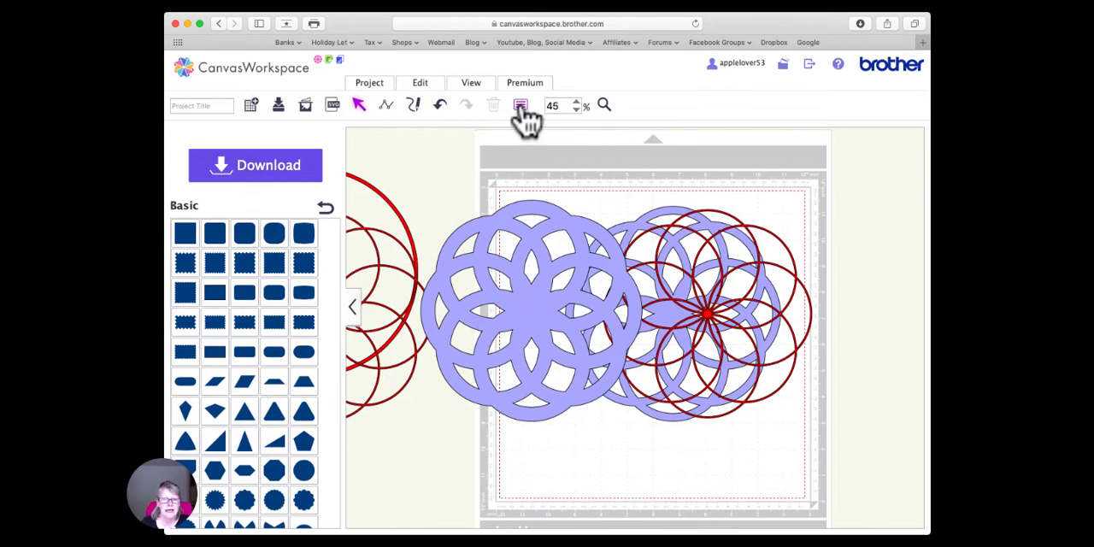
- Send the newly merged offset shape to the back and set its fill color to dark blue
click(507, 220)
click(425, 85)
click(612, 267)
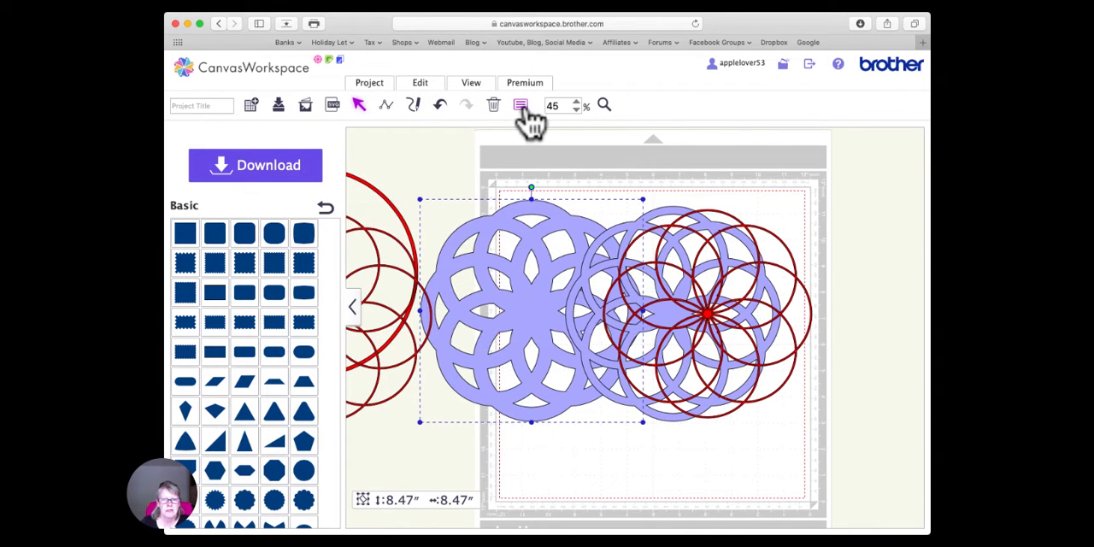
click(521, 106)
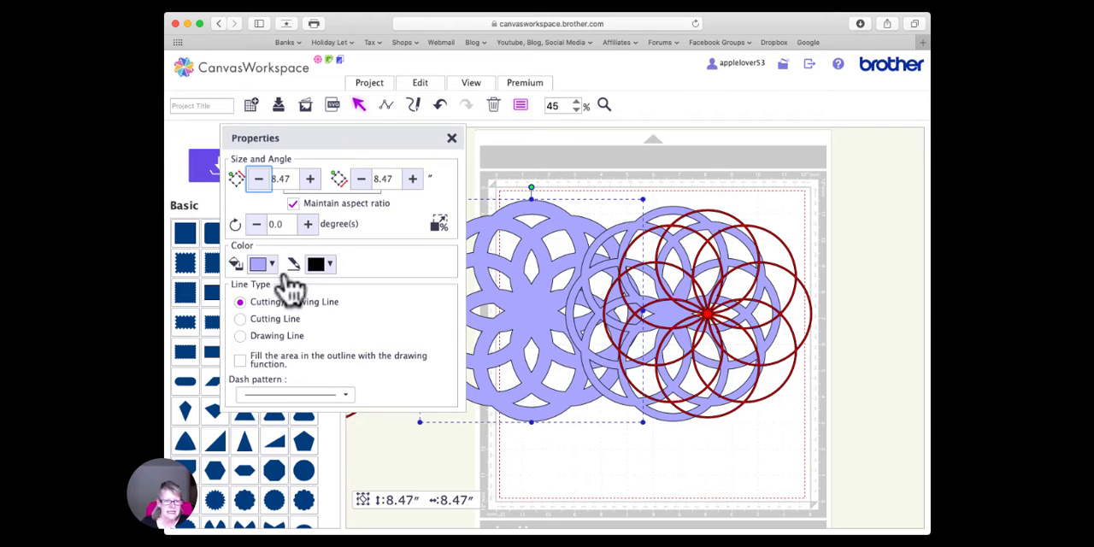
click(272, 266)
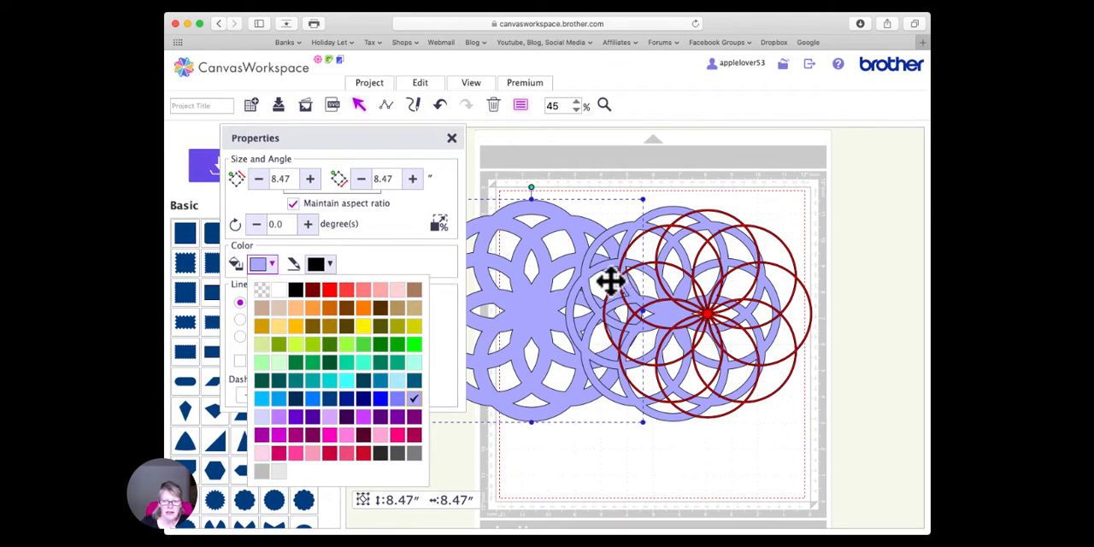
click(347, 398)
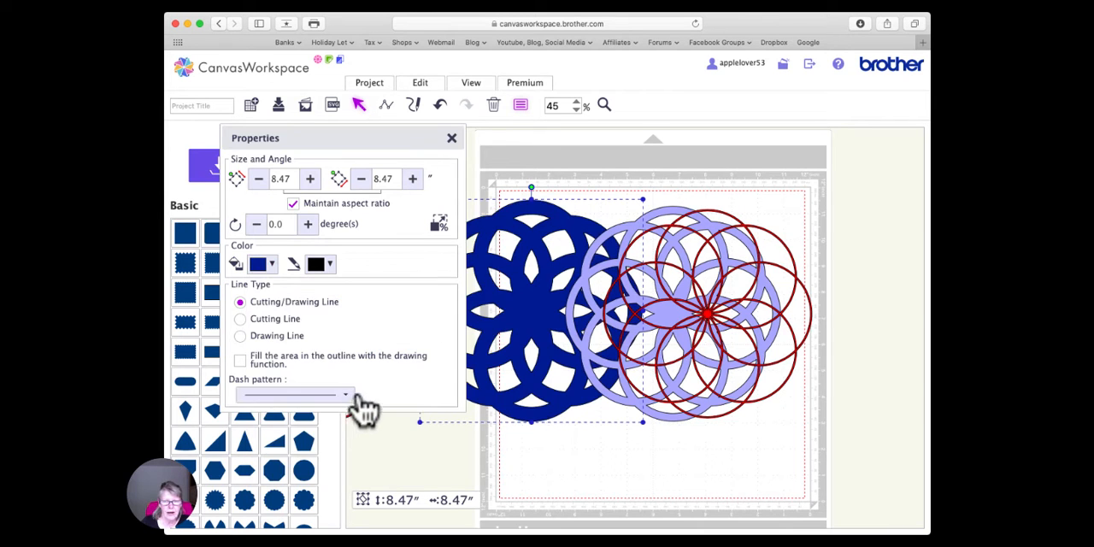
- Shift the red, light purple and dark blue patterns to the right, keeping them staggered across the mat
click(451, 138)
drag(539, 300, 609, 298)
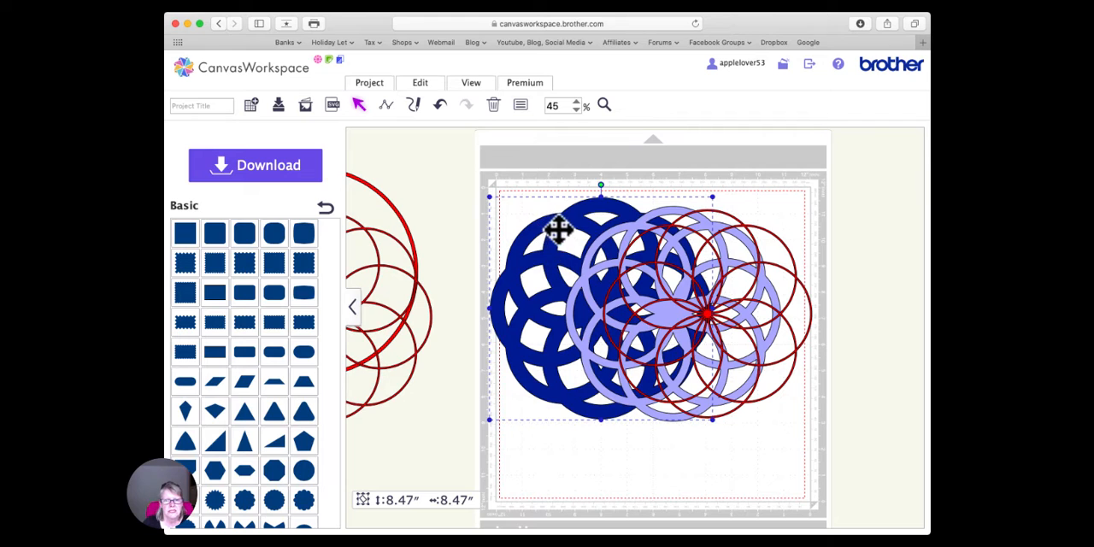
drag(555, 225, 520, 224)
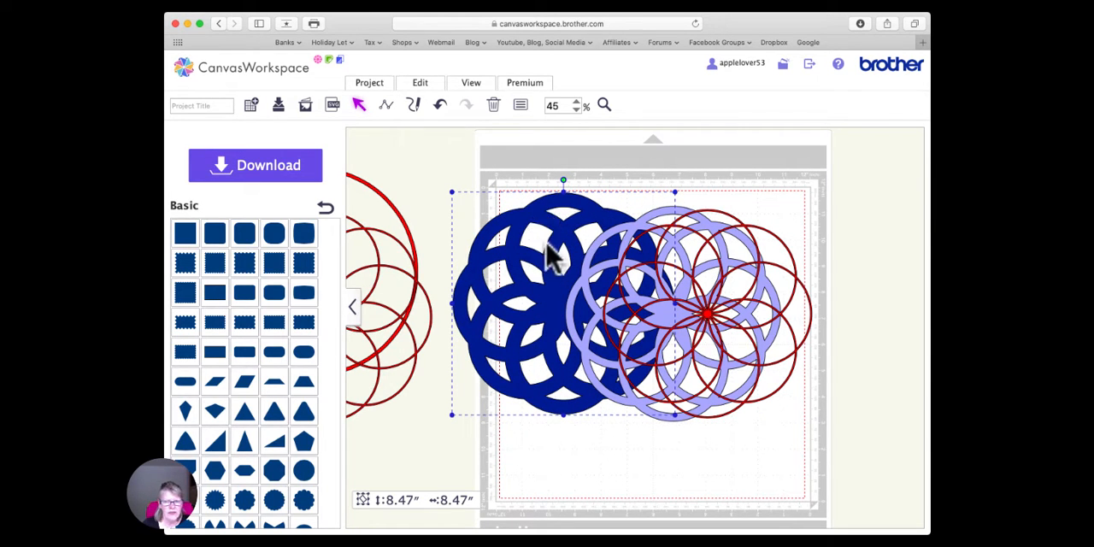
drag(708, 317, 821, 308)
drag(683, 323, 773, 304)
drag(576, 305, 692, 298)
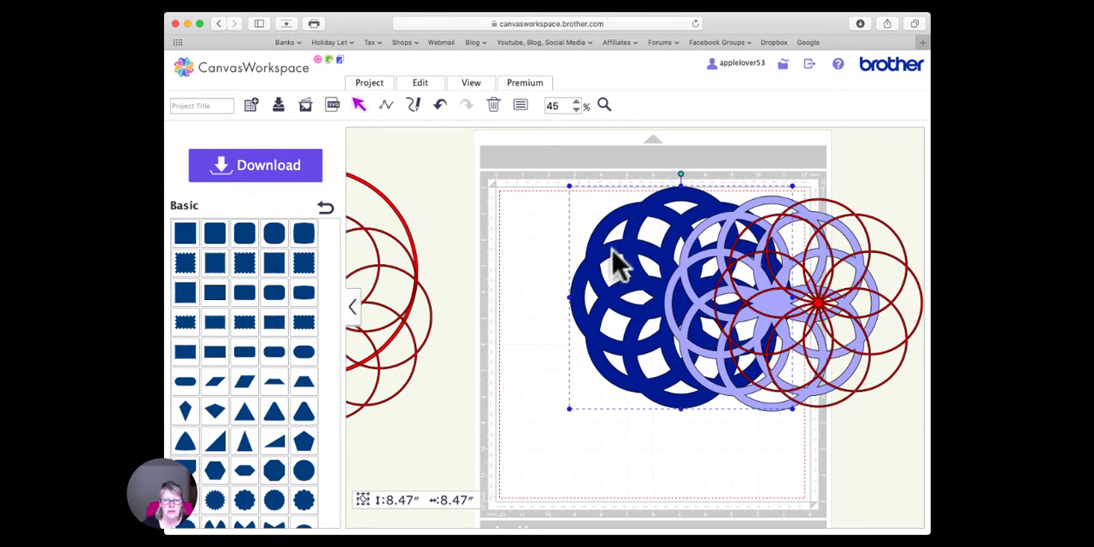
- Create a 0.12-inch outward offset of the dark blue shape, including its inner edges, and move the offset lines left of it
click(424, 85)
click(616, 174)
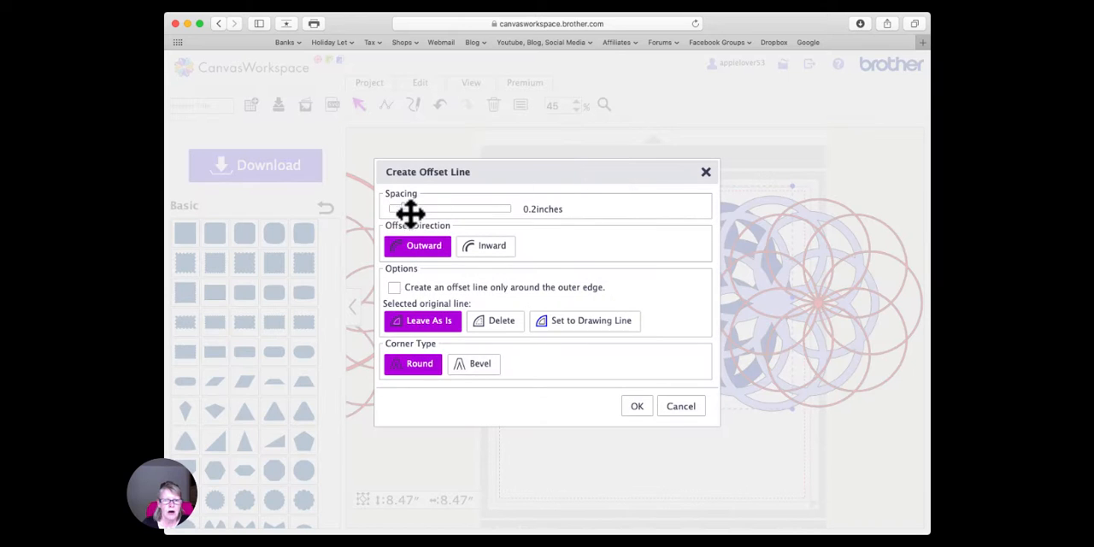
drag(406, 211, 402, 214)
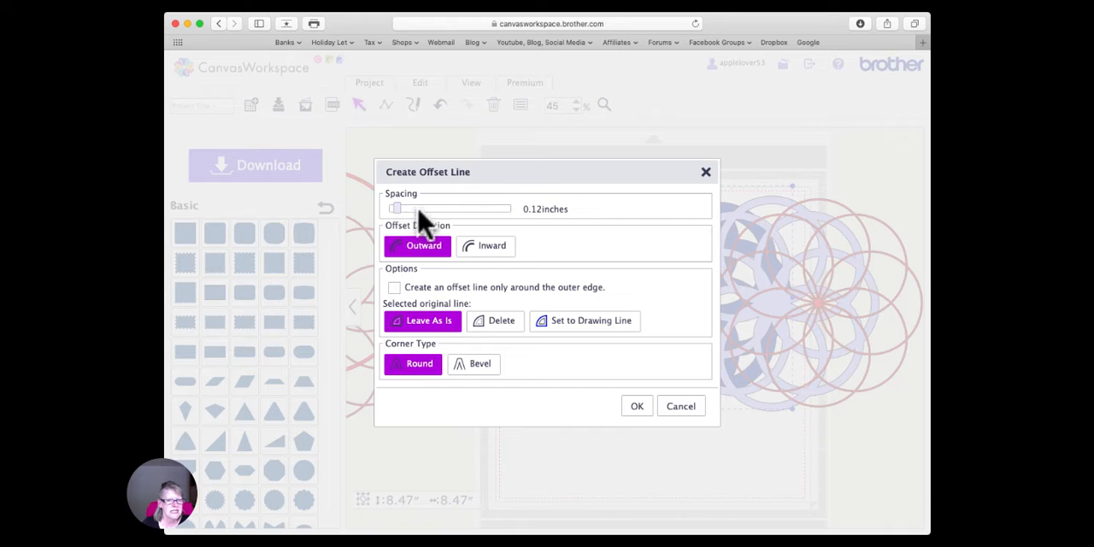
click(637, 406)
drag(673, 262, 515, 268)
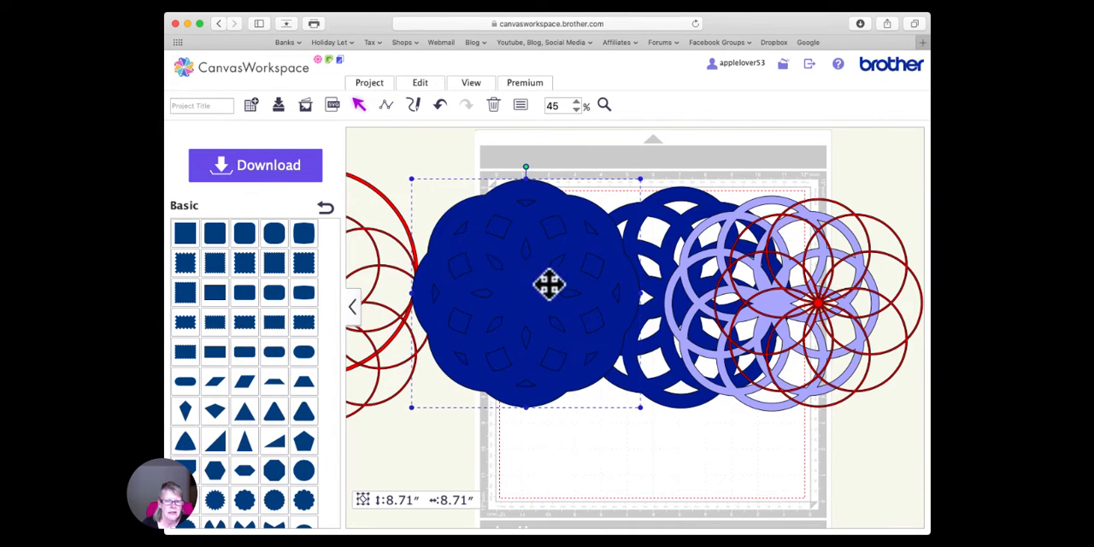
- Try a pale lavender fill on the new offset lines
click(522, 104)
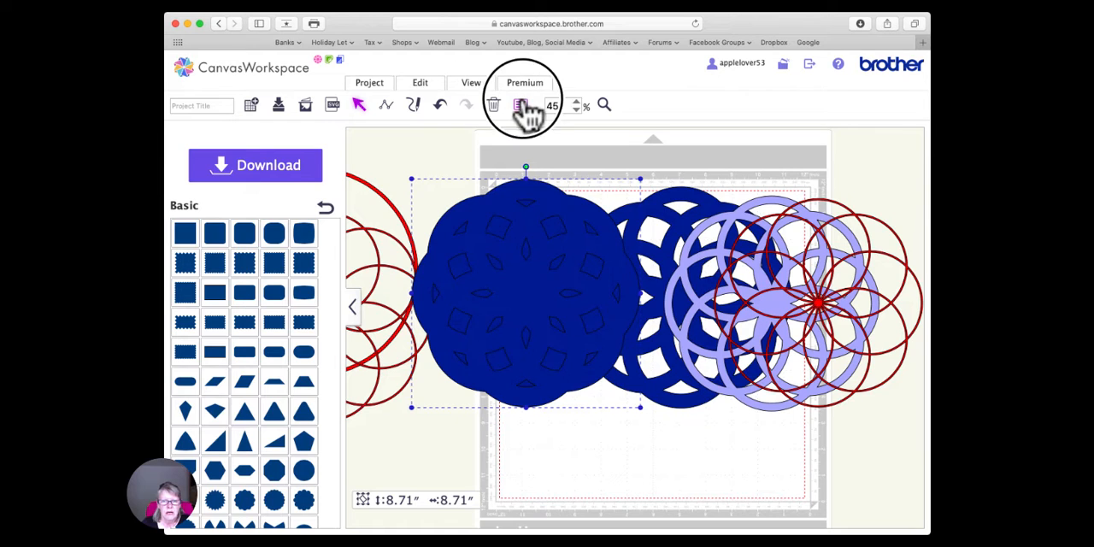
click(262, 263)
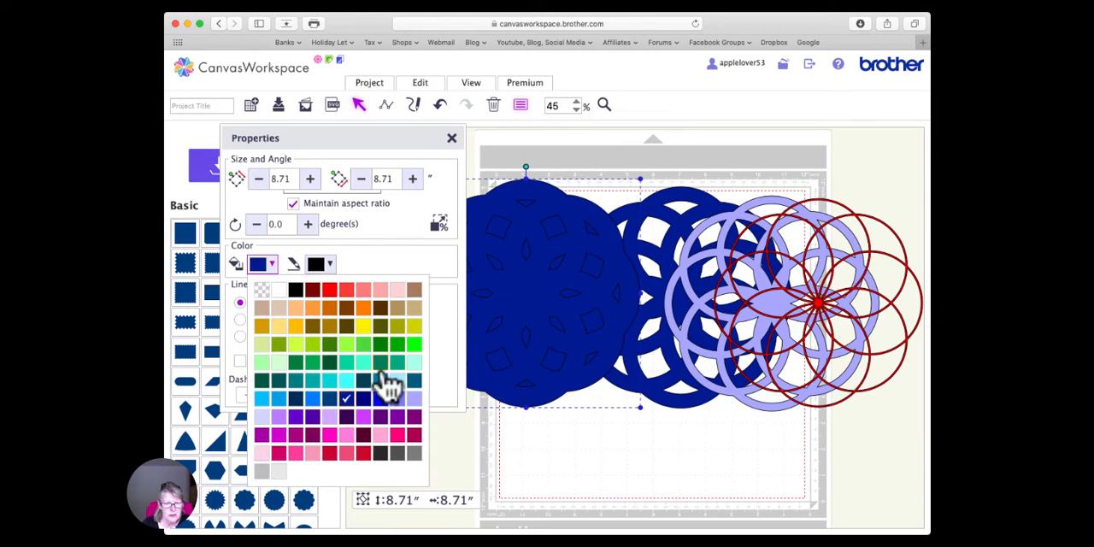
click(261, 417)
click(451, 139)
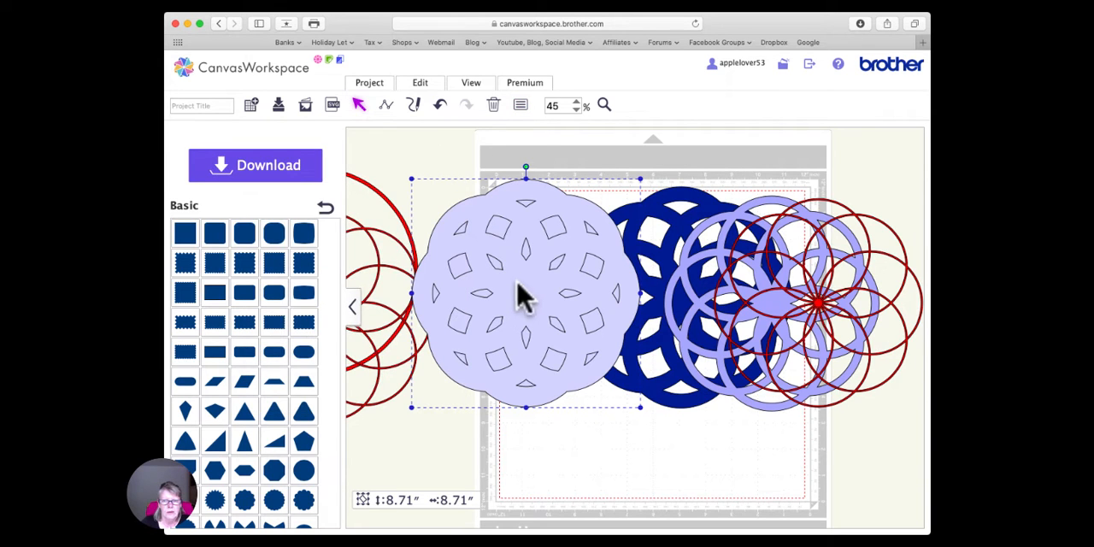
- Set the new offset lines' fill color to pale green and reposition them left of the dark blue shape
click(521, 105)
click(272, 265)
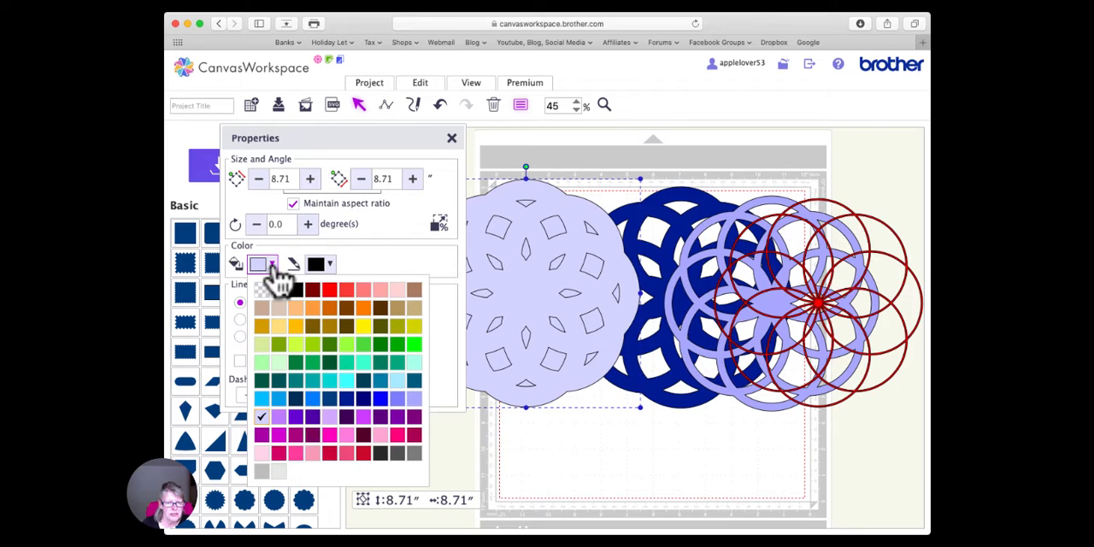
click(279, 361)
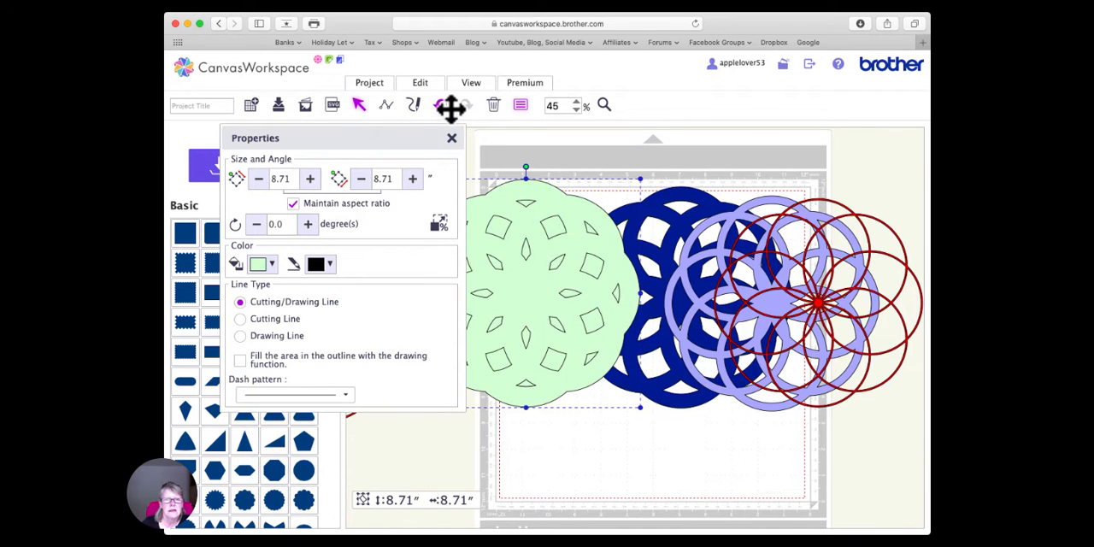
mouse_move(501, 208)
mouse_down()
mouse_move(530, 210)
mouse_move(518, 218)
mouse_up()
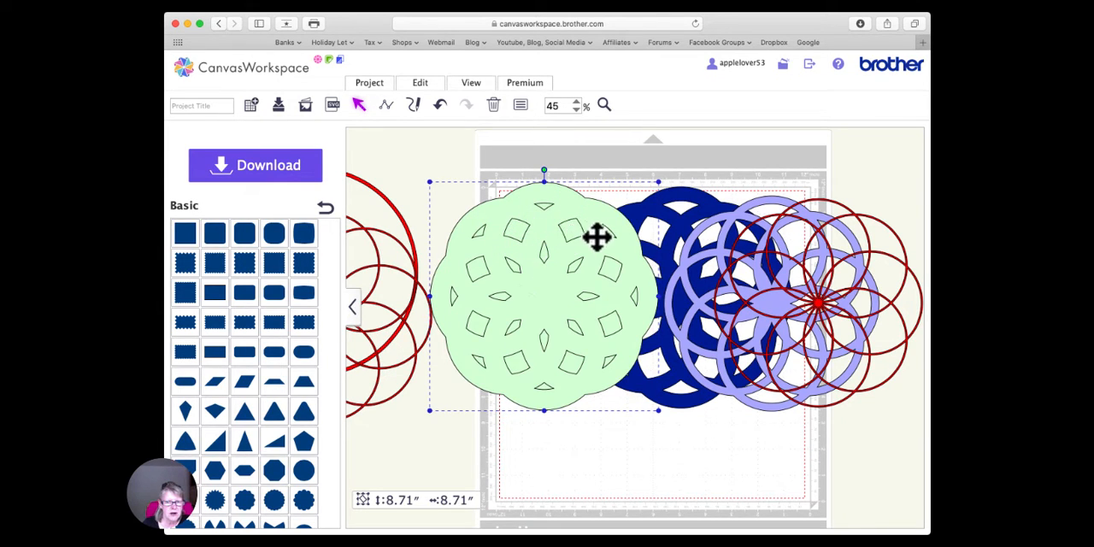
drag(532, 287, 508, 281)
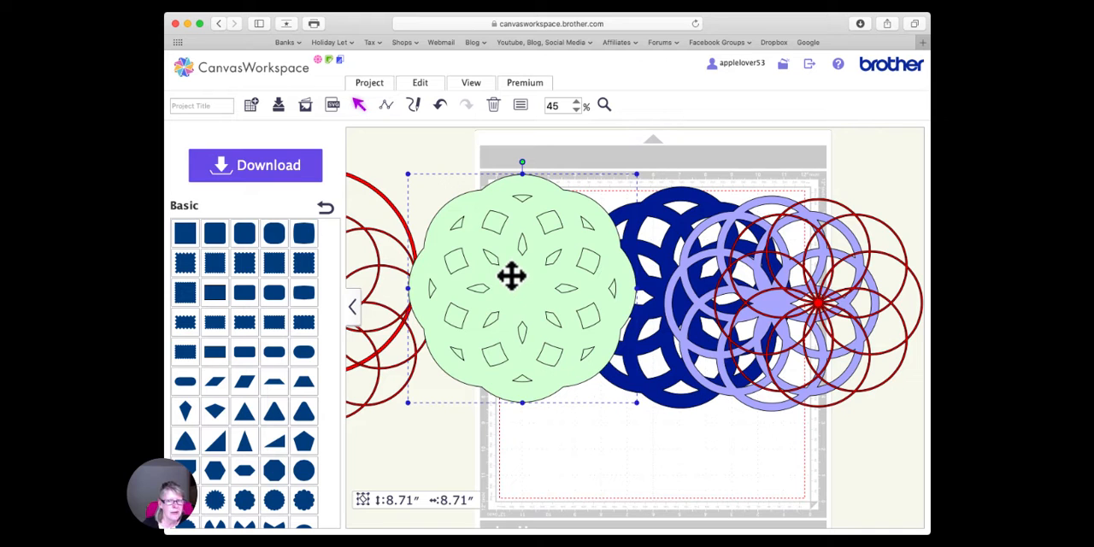
drag(548, 205, 542, 223)
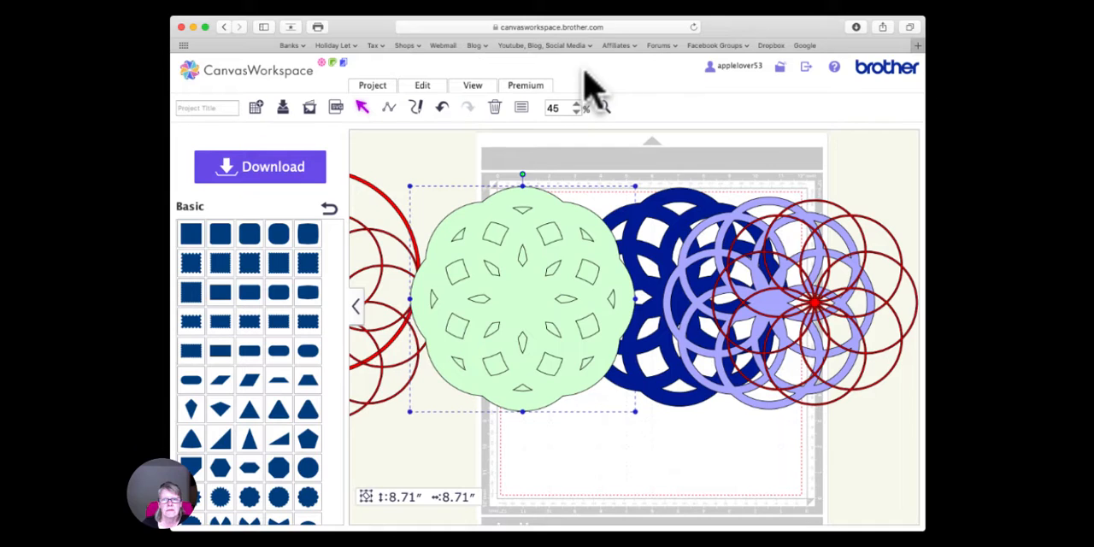
- Merge the pale green offset lines into one shape with open cut-outs and move it around over the other layers to check the openings
click(422, 86)
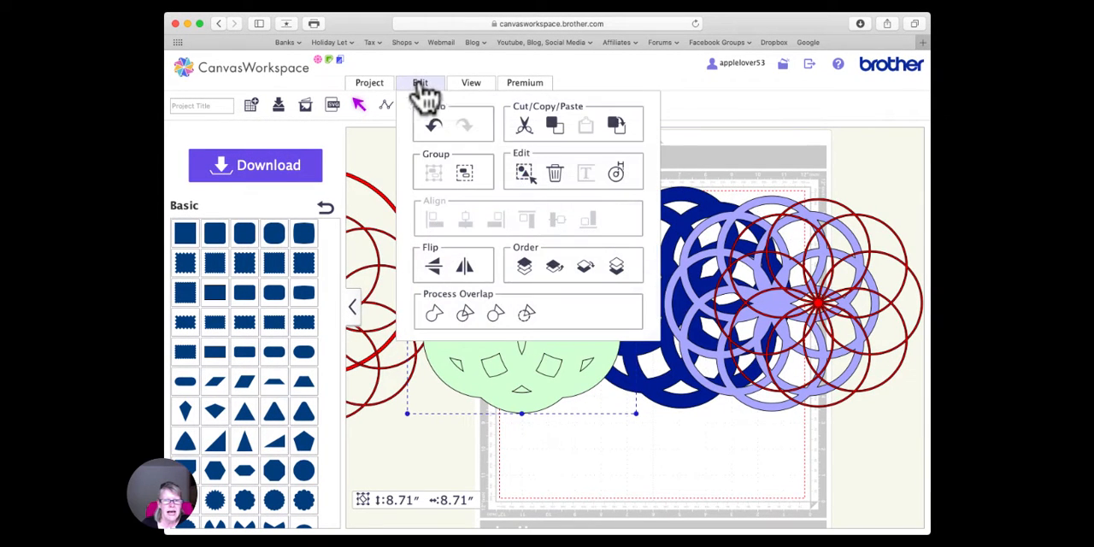
click(527, 313)
drag(549, 224, 528, 193)
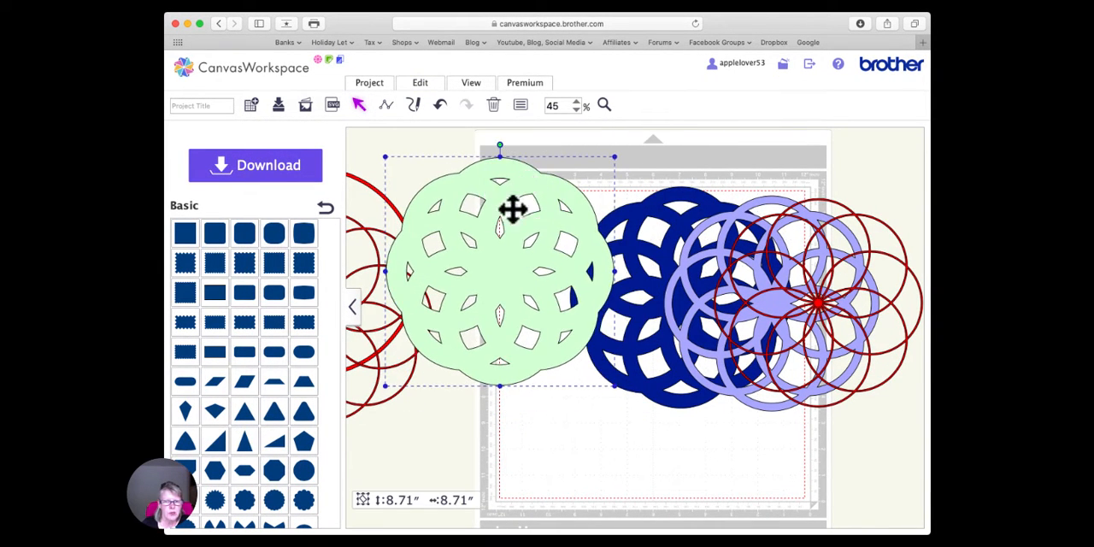
drag(490, 285, 525, 311)
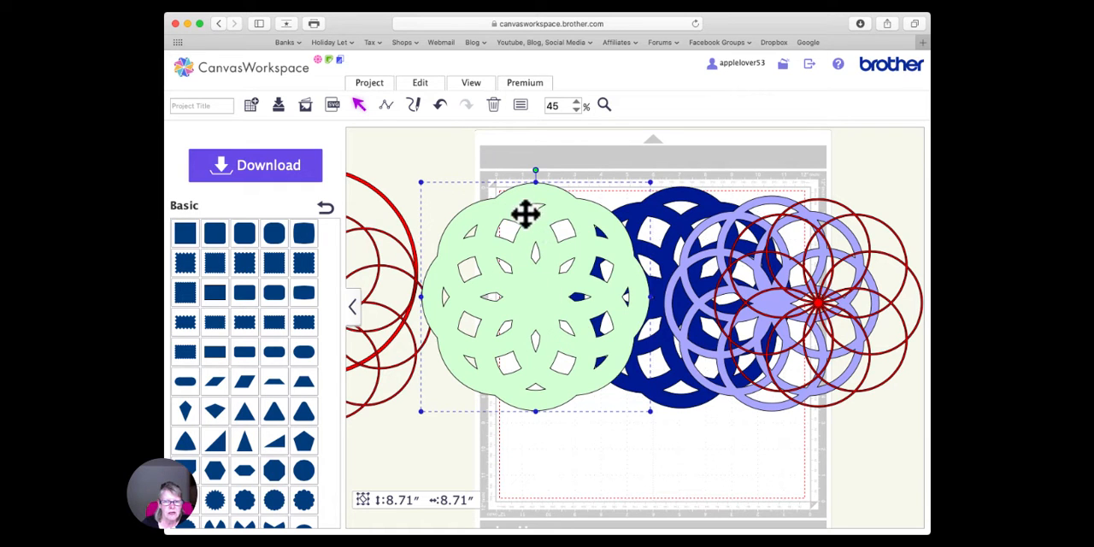
drag(521, 295, 527, 315)
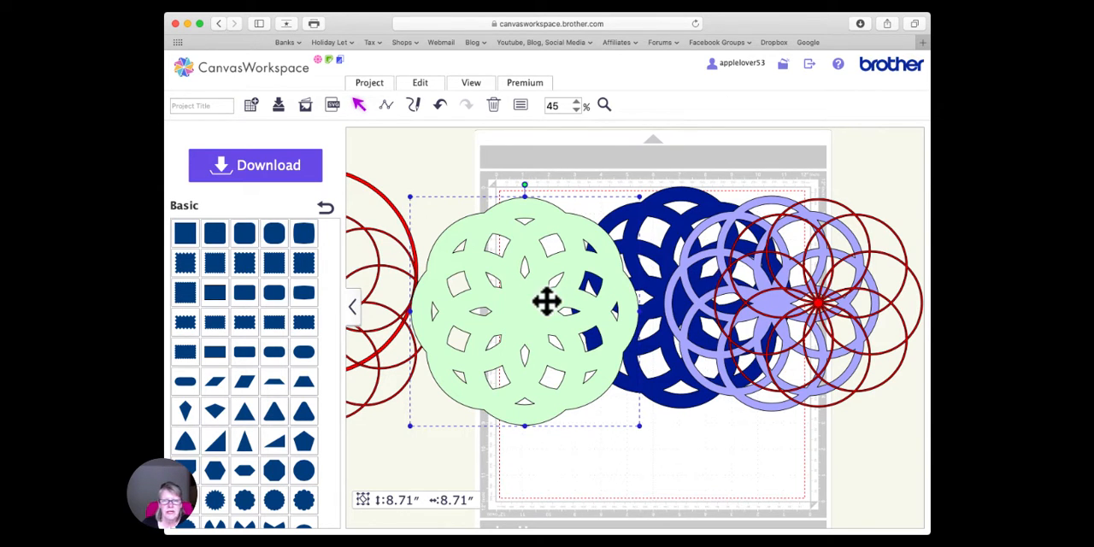
- Send the pale green shape to the back and move it partly behind the dark blue shape
click(421, 84)
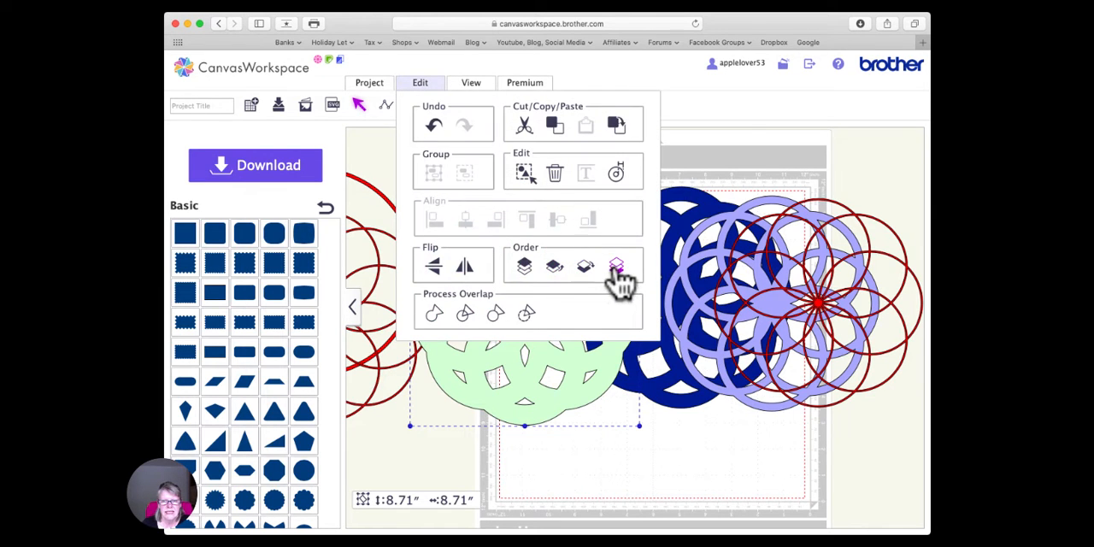
click(615, 266)
drag(524, 317, 641, 300)
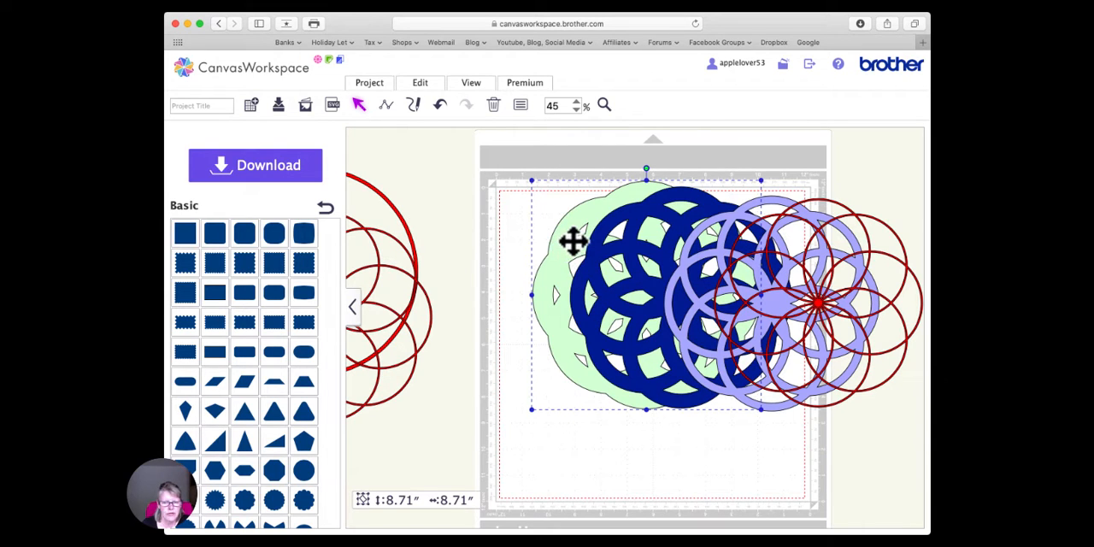
- Create a 0.12-inch outward offset of the pale green shape, including its inner edges, and move the offset lines left of it
click(427, 85)
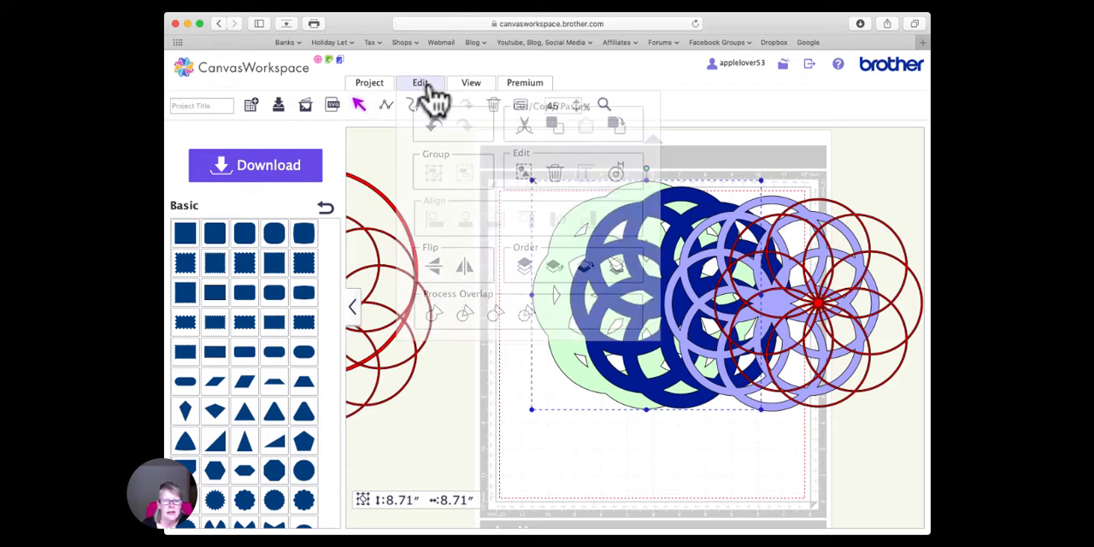
click(617, 173)
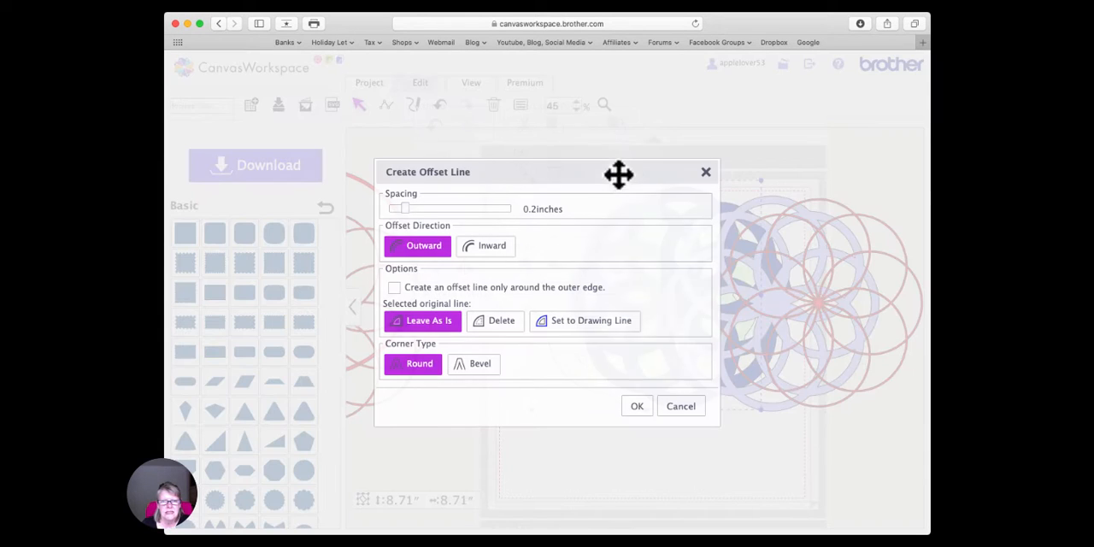
drag(406, 210, 398, 211)
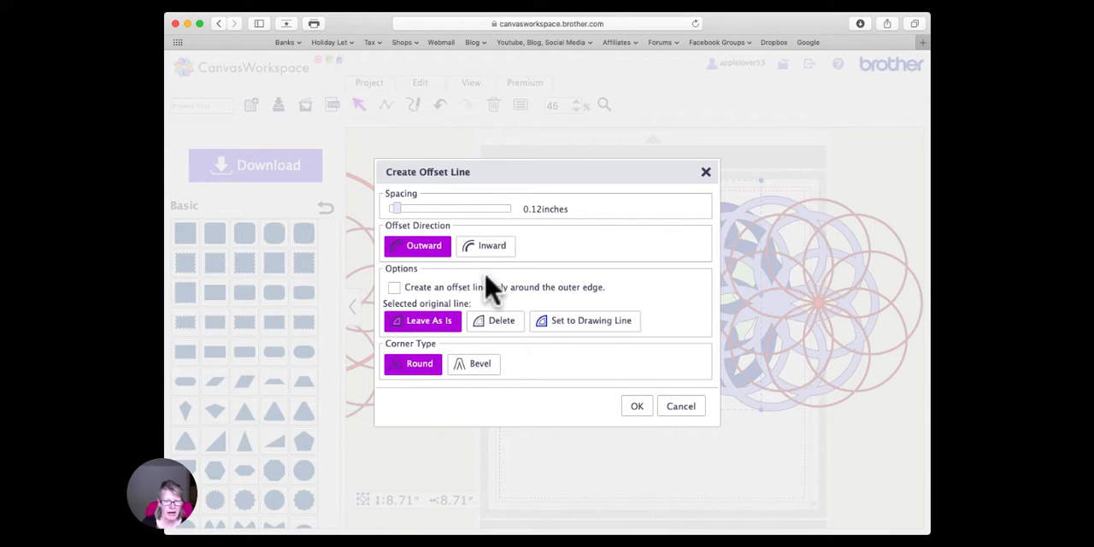
click(636, 406)
drag(615, 278, 532, 279)
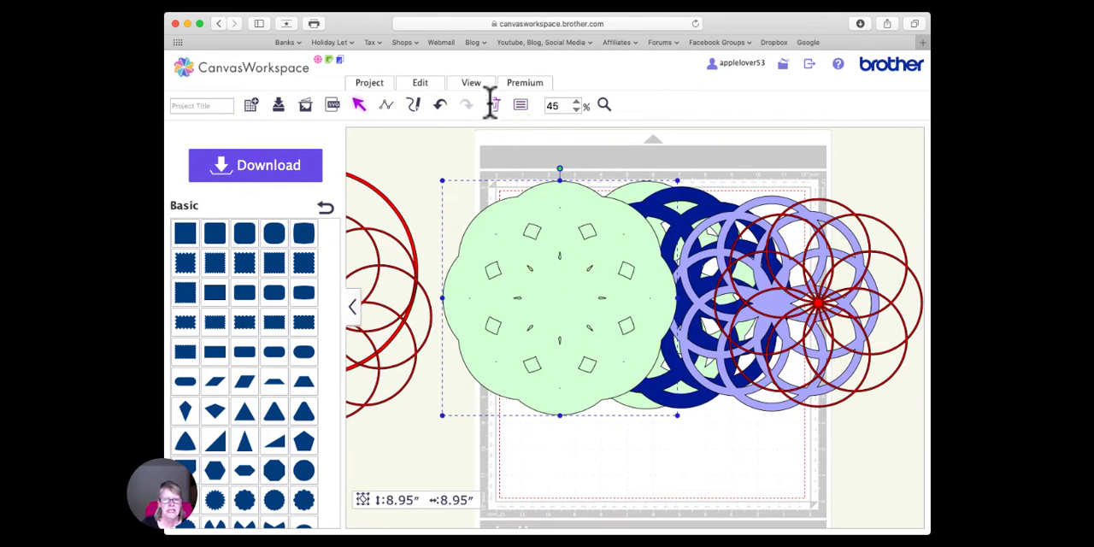
- Set the fill color of the newest offset lines to dark crimson
click(521, 105)
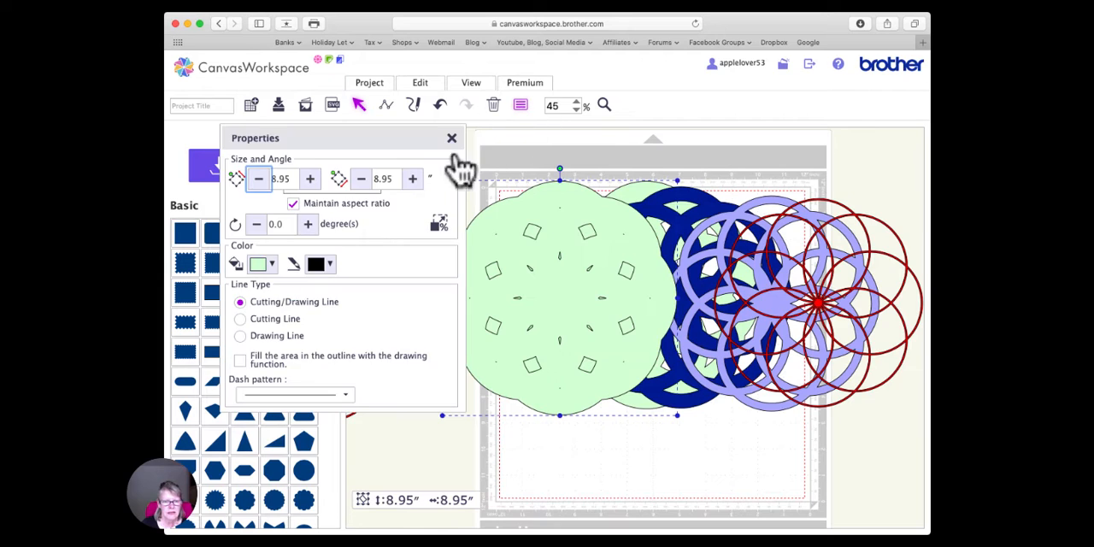
click(272, 265)
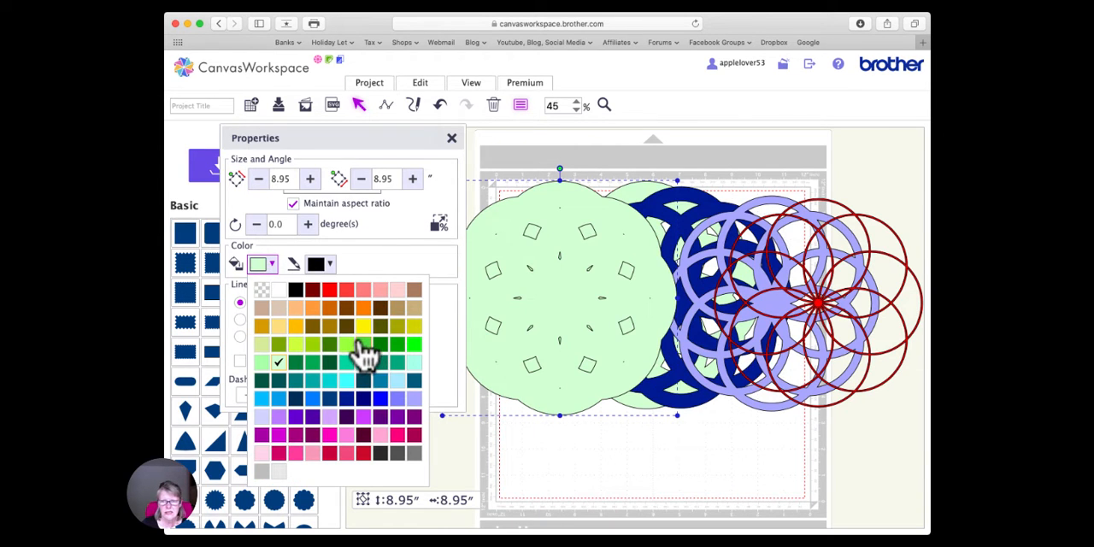
click(403, 436)
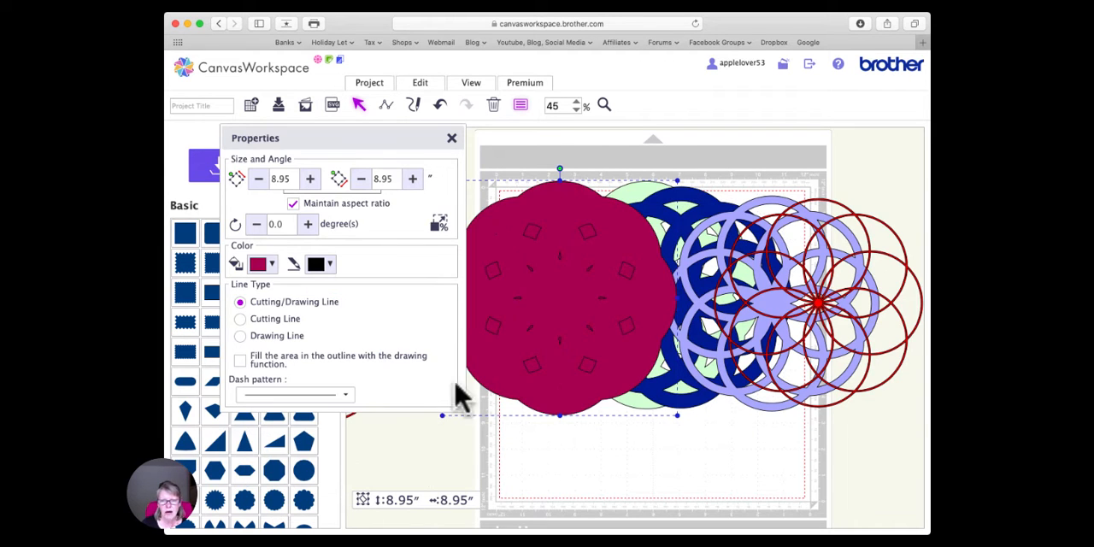
click(451, 138)
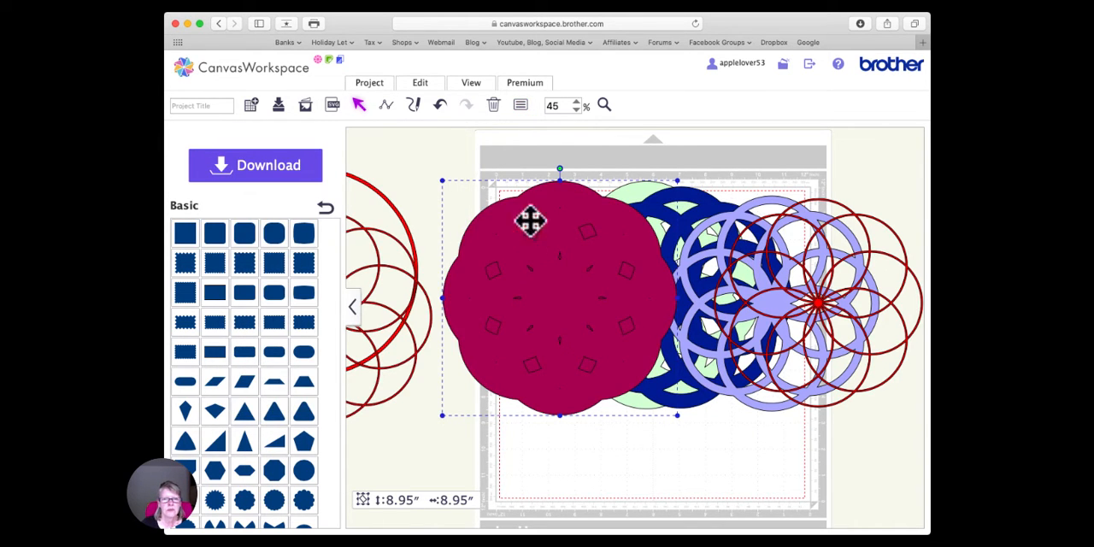
- Merge the crimson offset lines into one shape with open cut-outs, send it to the back and deselect it
click(424, 92)
click(530, 310)
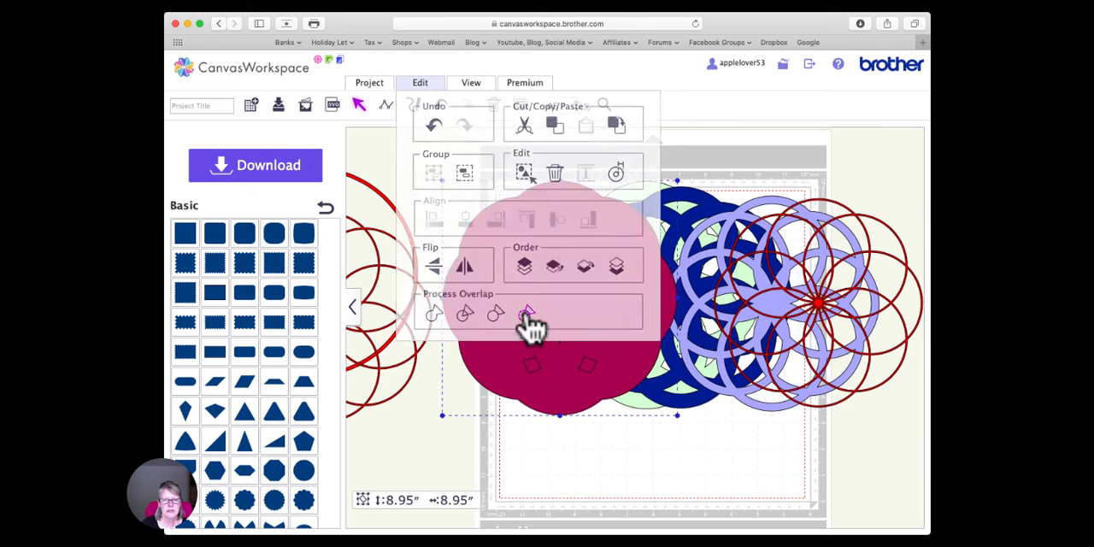
click(529, 244)
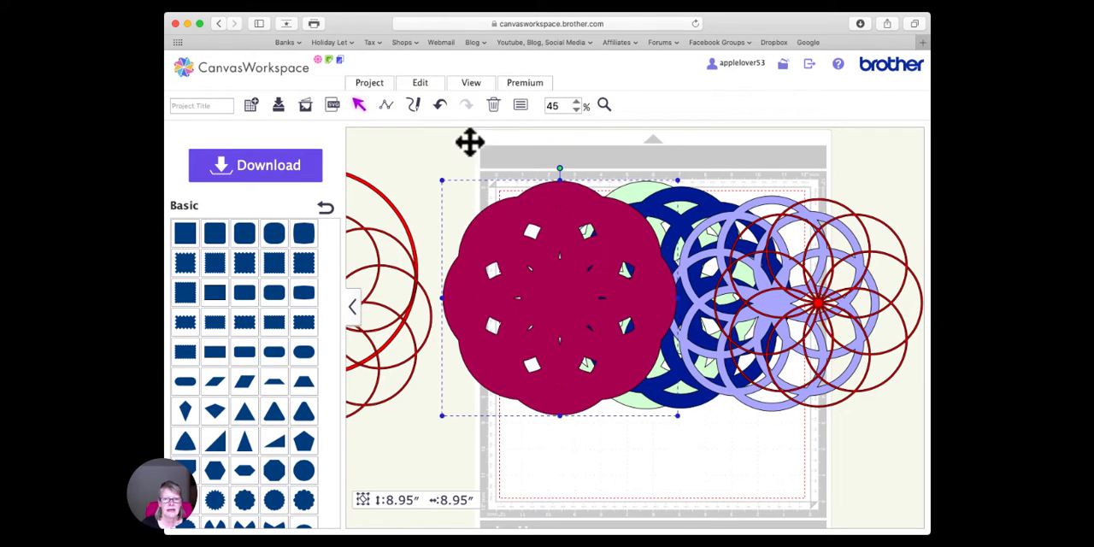
click(420, 83)
click(619, 272)
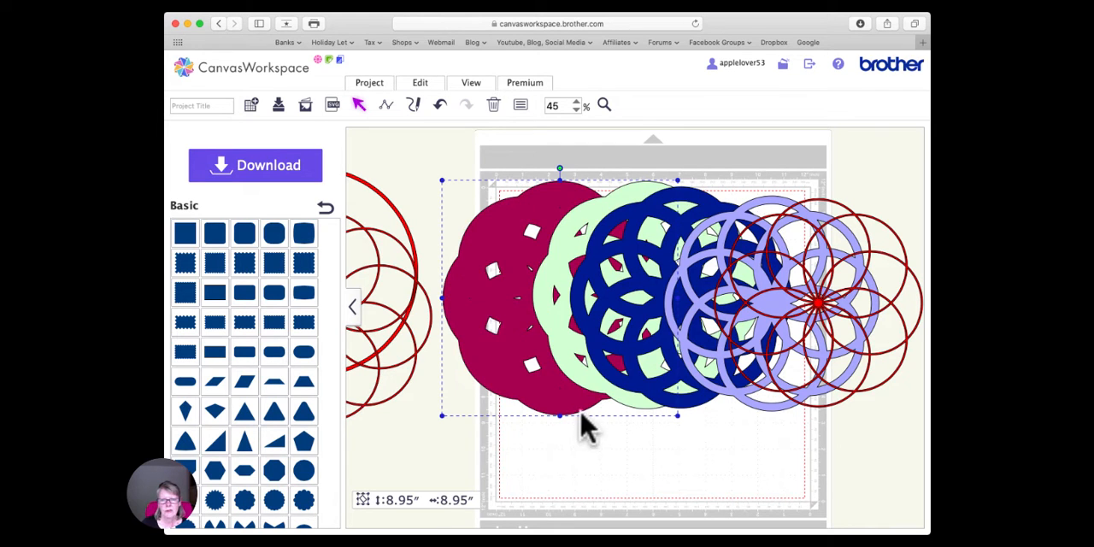
click(581, 444)
- Select all five colored layers on the mat and align their centers both horizontally and vertically
drag(514, 184, 908, 402)
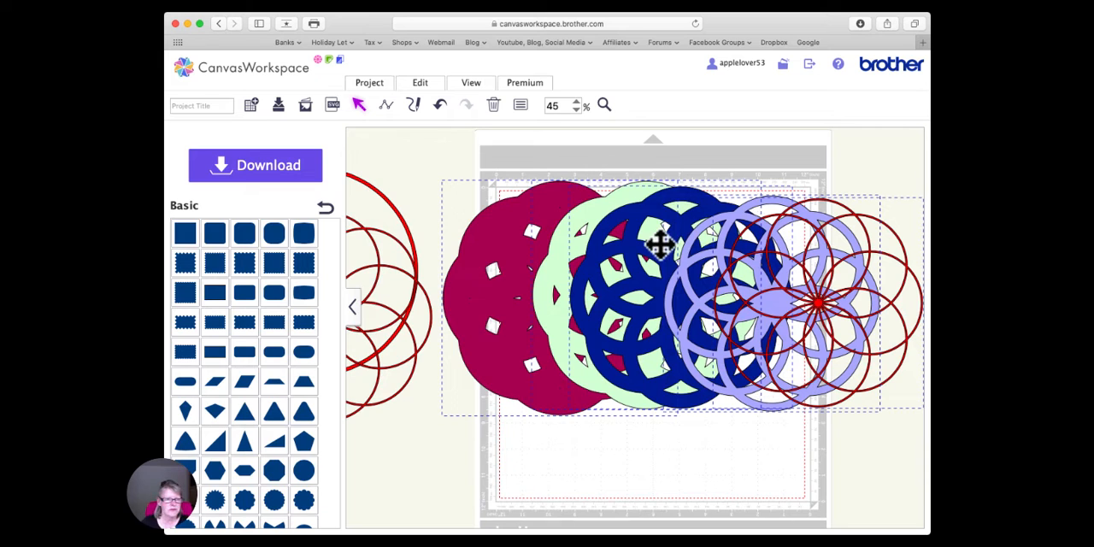
click(425, 86)
click(465, 219)
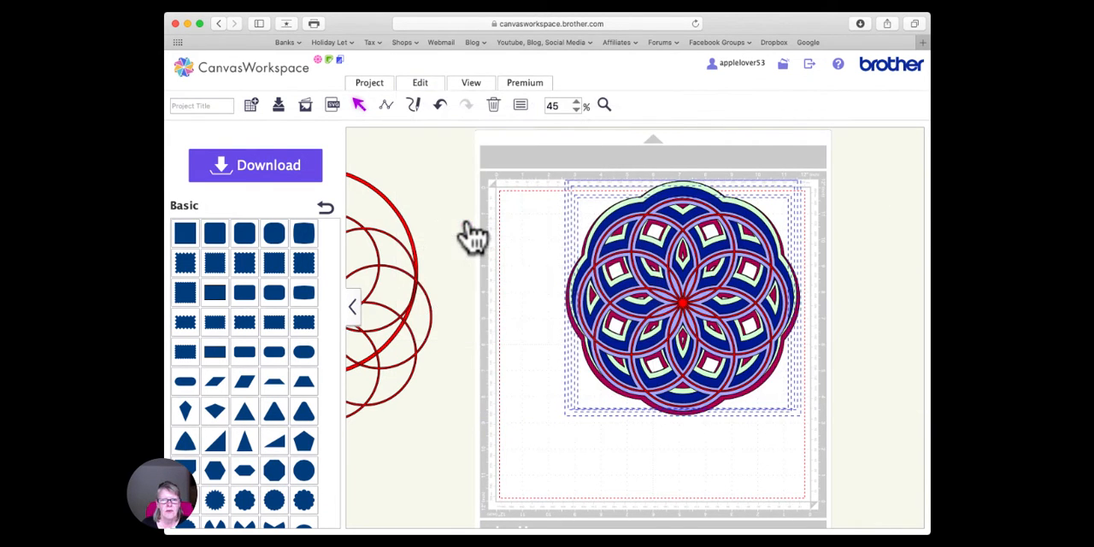
click(427, 90)
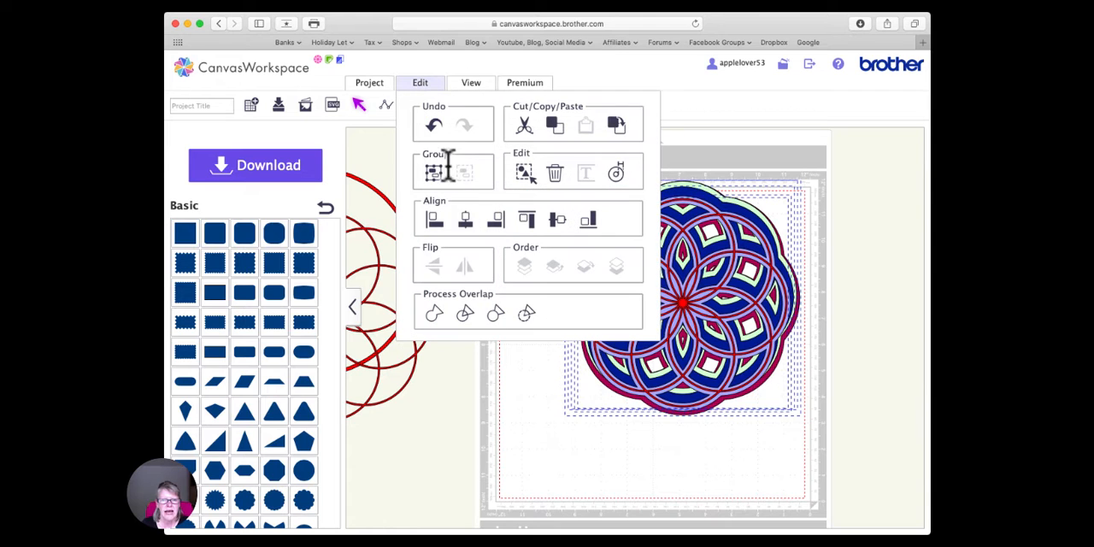
click(557, 221)
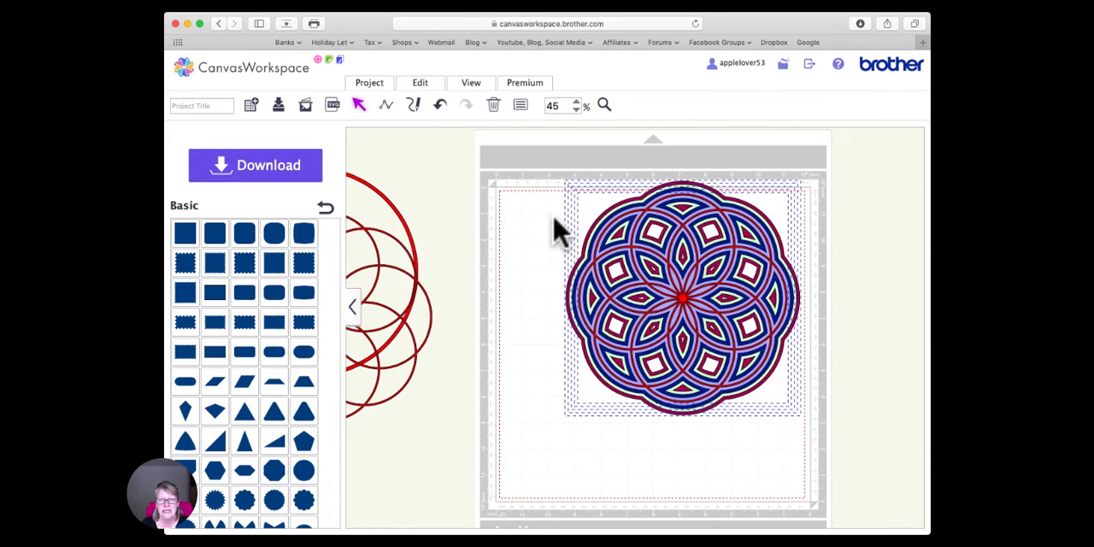
- Move the stacked five-layer design to the middle of the mat and deselect it
drag(709, 251, 671, 291)
click(773, 290)
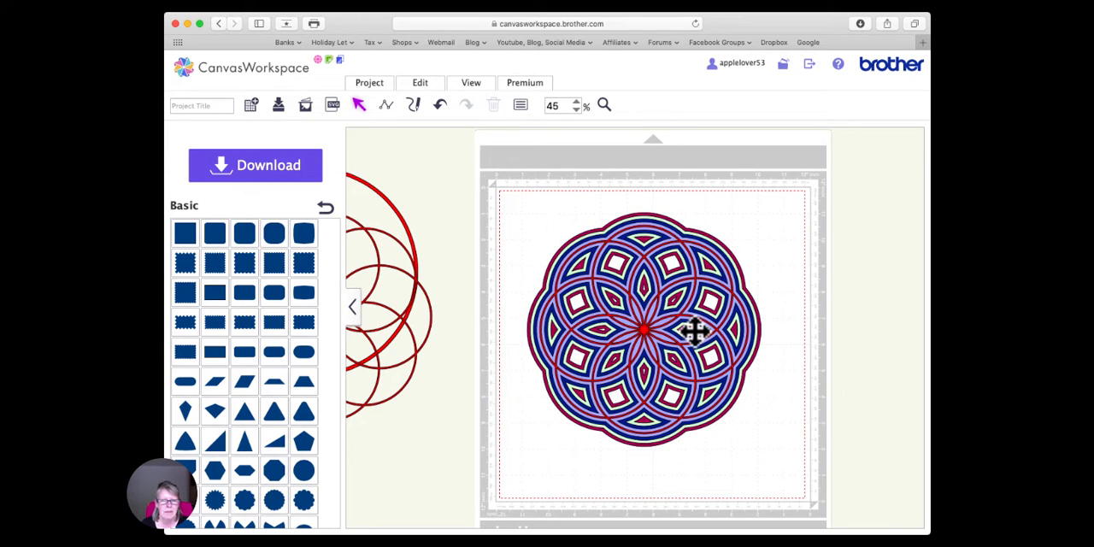
click(766, 282)
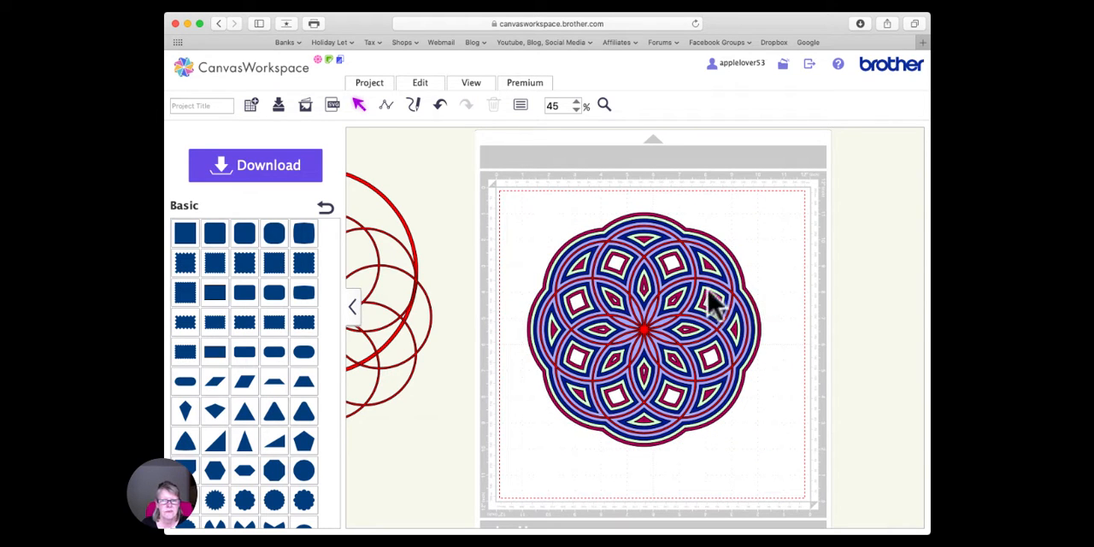
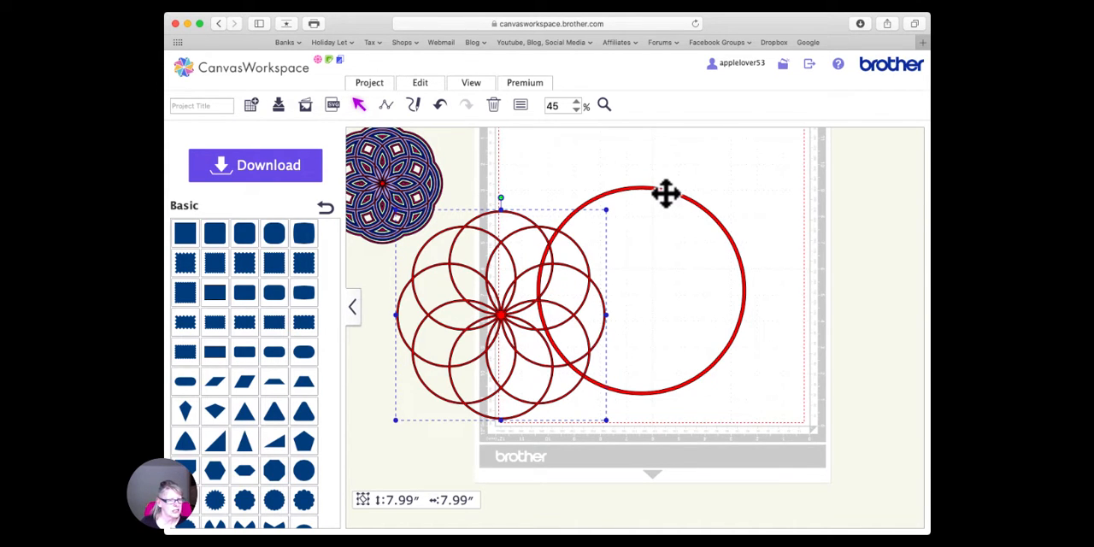
- Move the ring pattern onto the red circle frame and align both shapes' centers horizontally and vertically
drag(496, 313, 628, 303)
drag(555, 185, 705, 376)
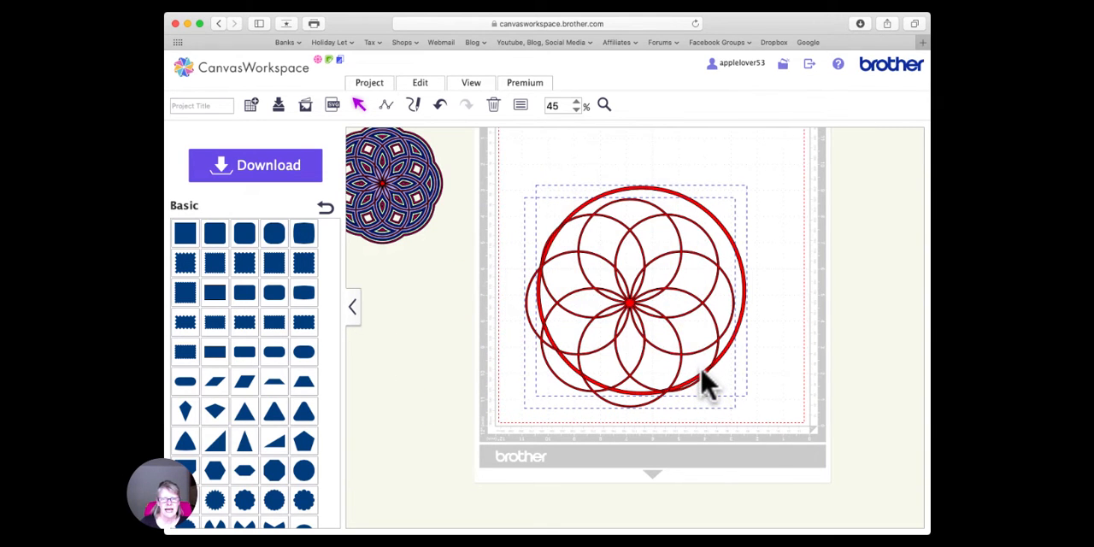
click(422, 86)
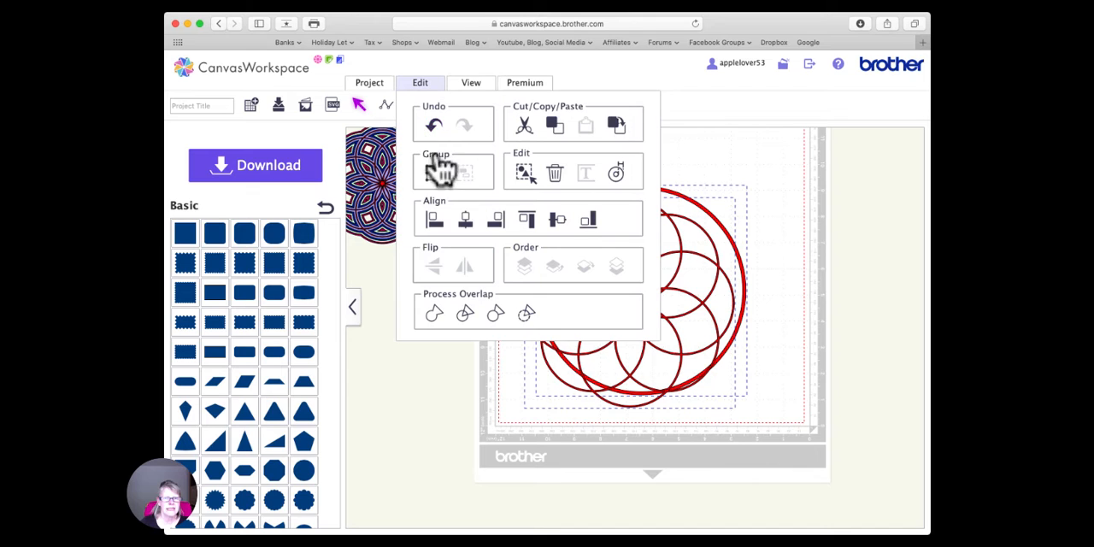
click(465, 221)
click(420, 84)
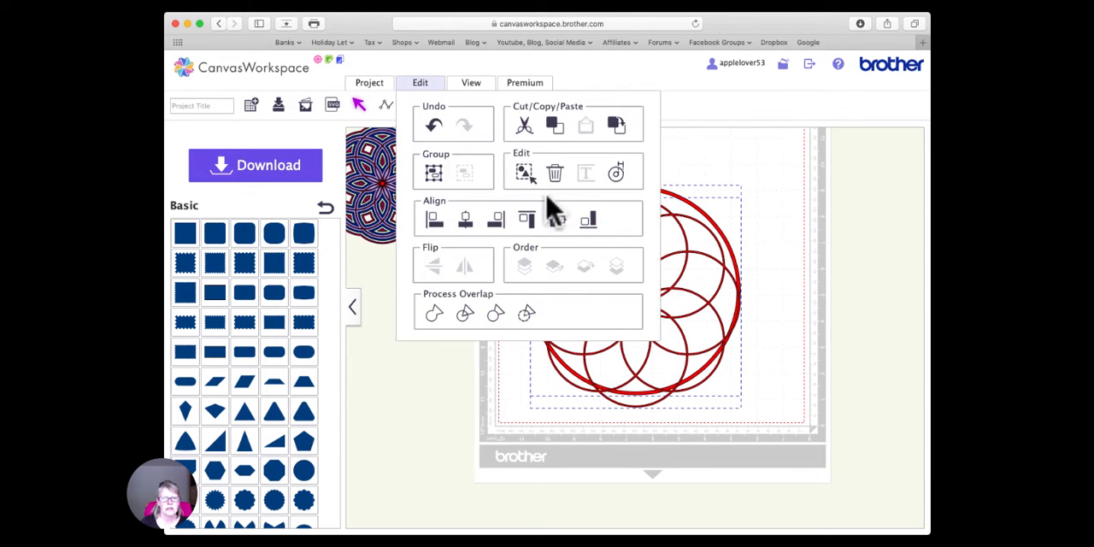
click(557, 221)
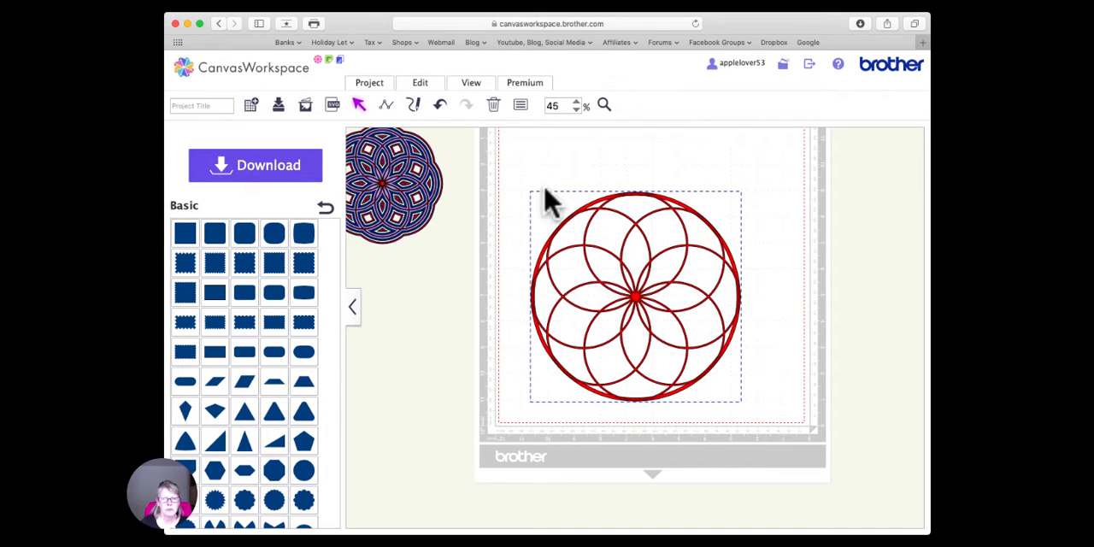
- Merge the centered ring pattern and circle frame into a single shape and shift it slightly on the mat
drag(512, 172, 765, 426)
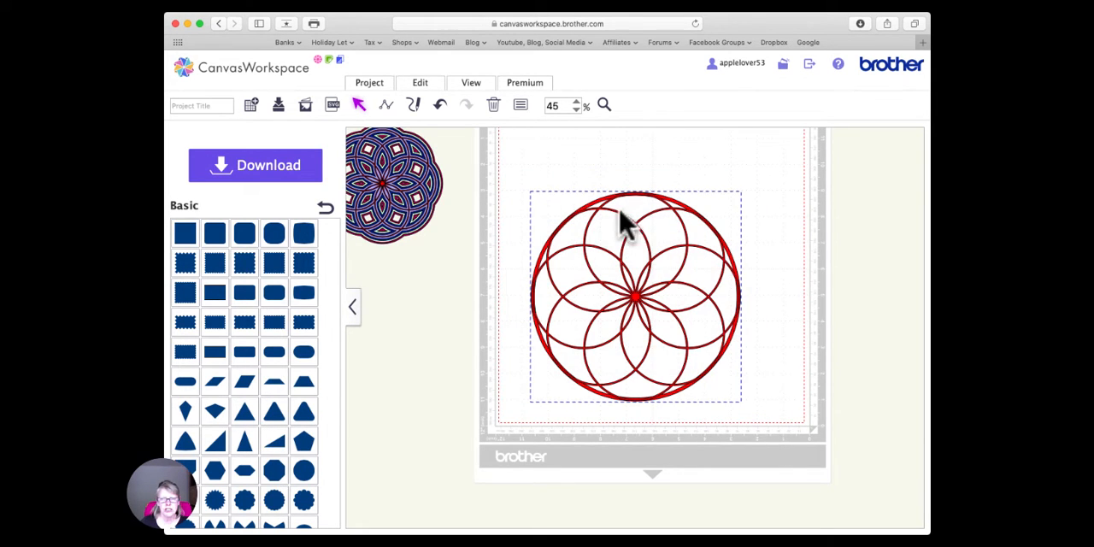
click(425, 86)
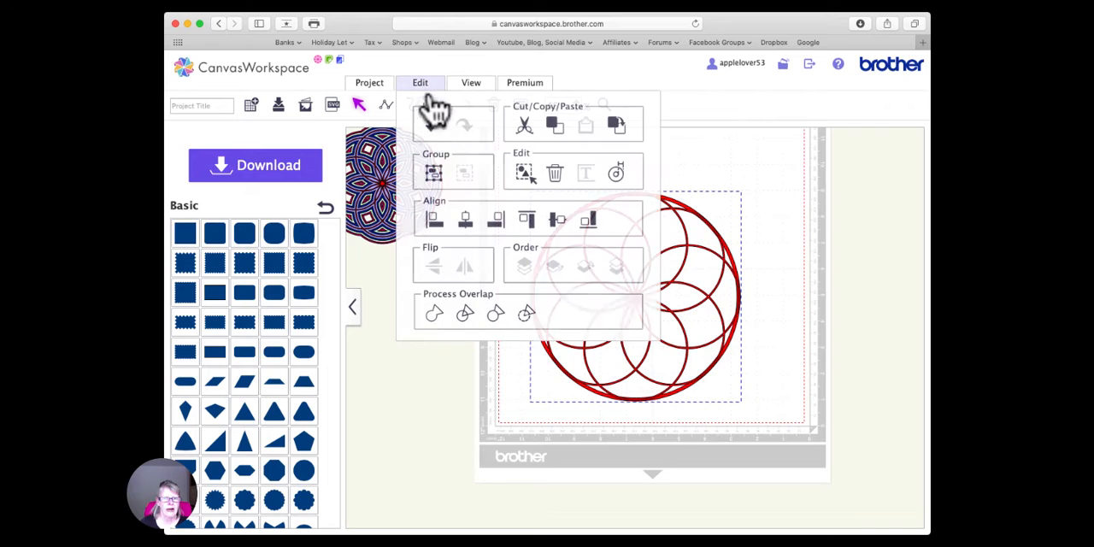
click(436, 320)
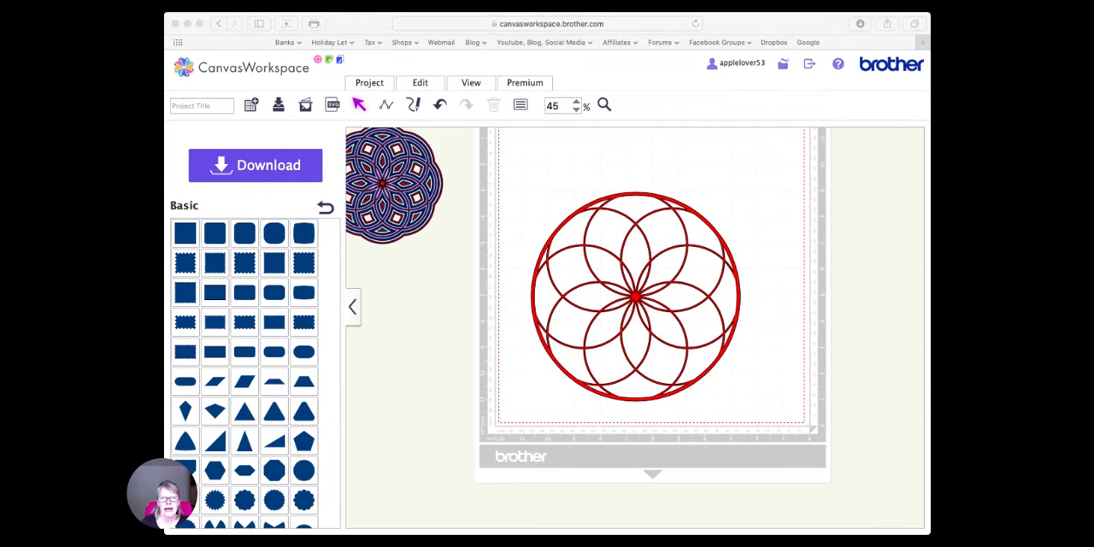
click(492, 391)
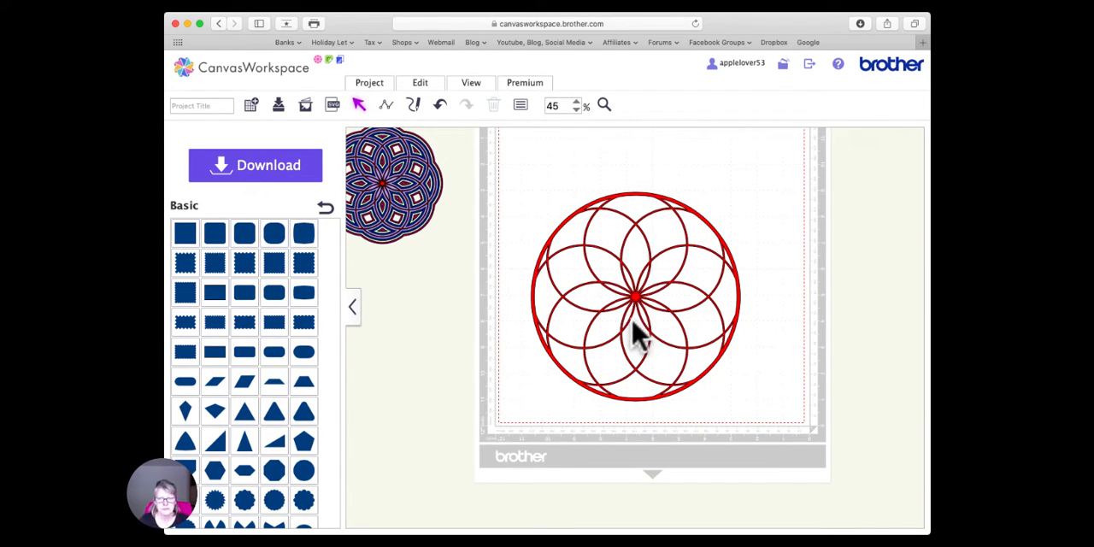
drag(668, 201, 650, 188)
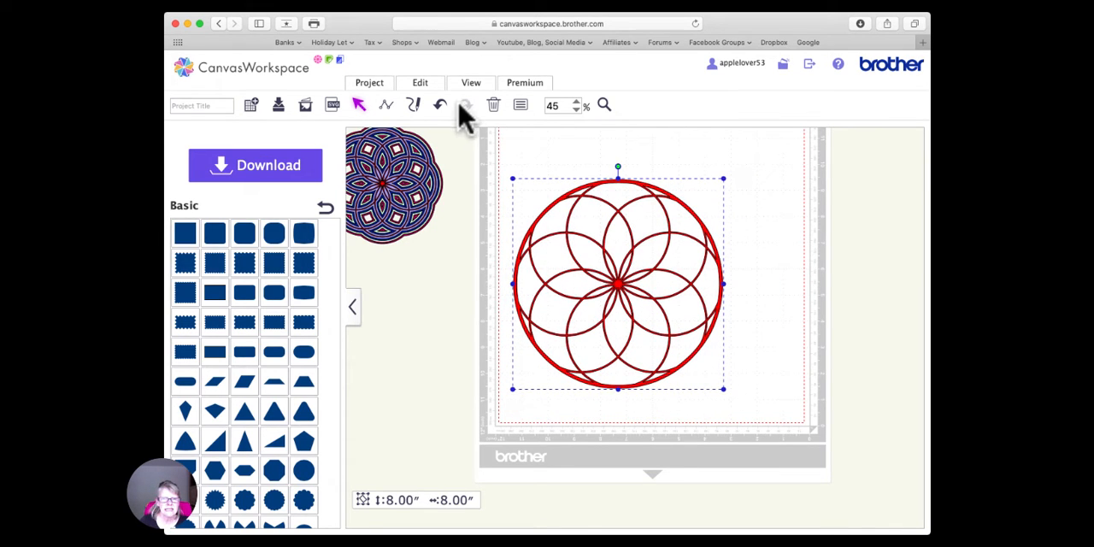
- Remove the fill color from the merged shape and examine its outline up close near the upper edge
click(521, 105)
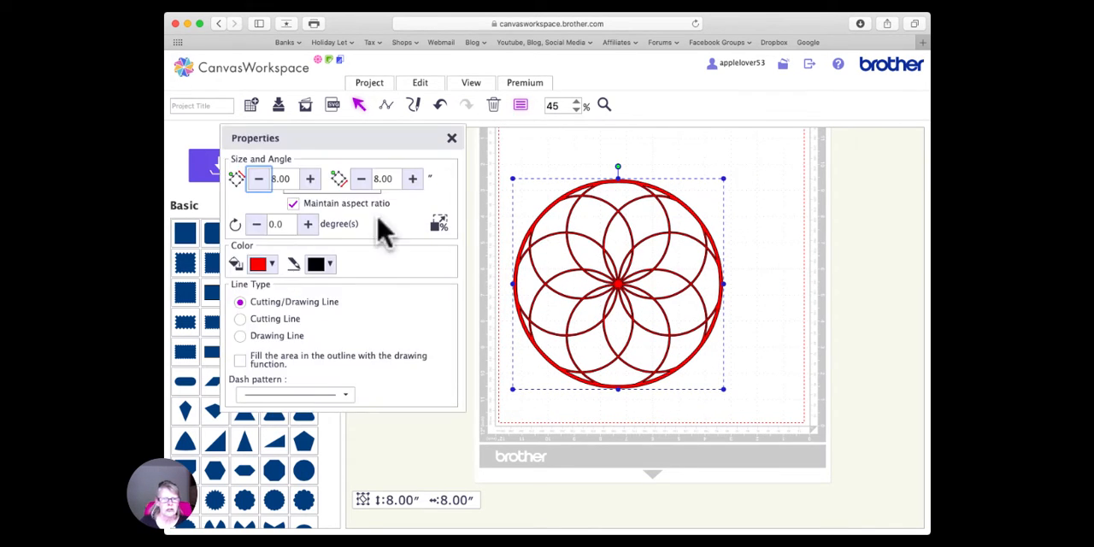
click(261, 265)
click(262, 291)
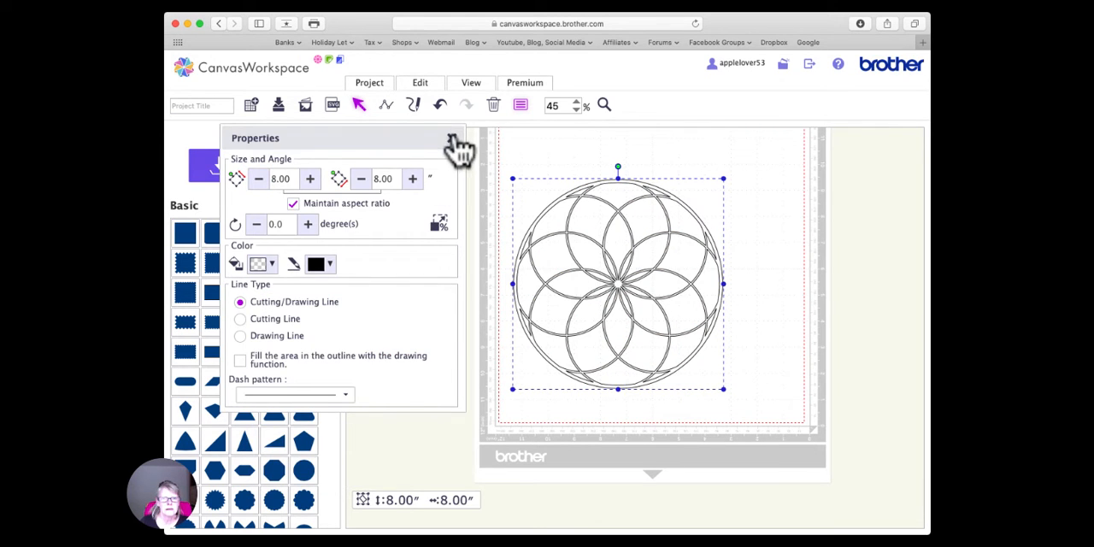
click(453, 138)
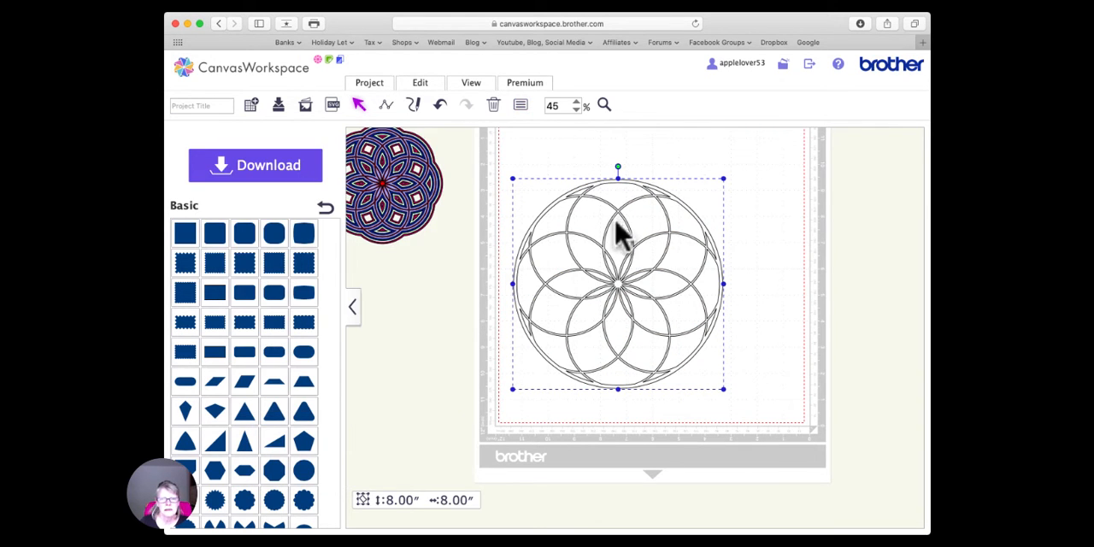
click(603, 105)
drag(532, 179, 647, 270)
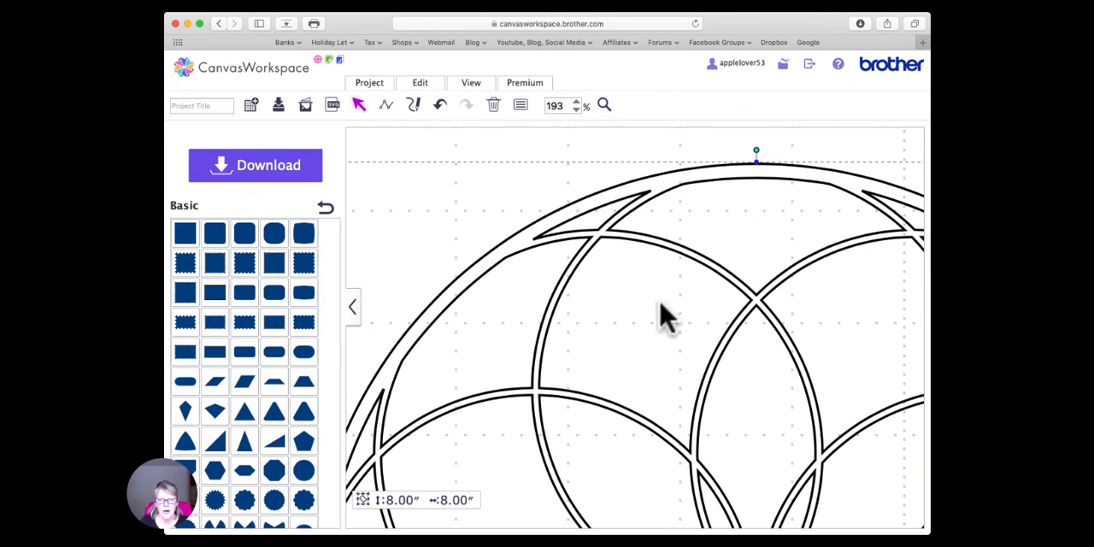
- Move the framed ring design higher, toward the middle of the mat
double_click(556, 105)
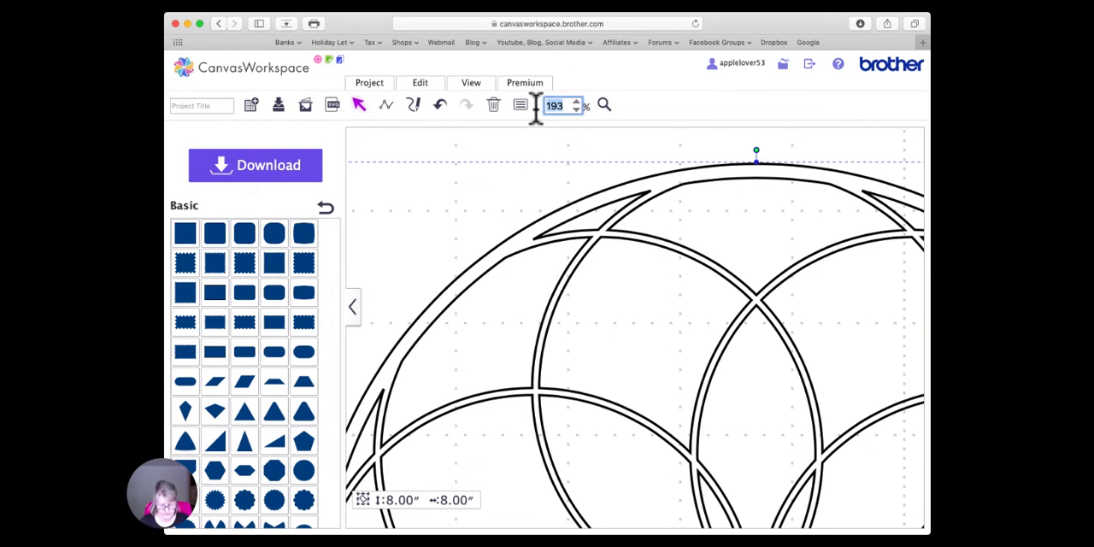
text(45)
key(Return)
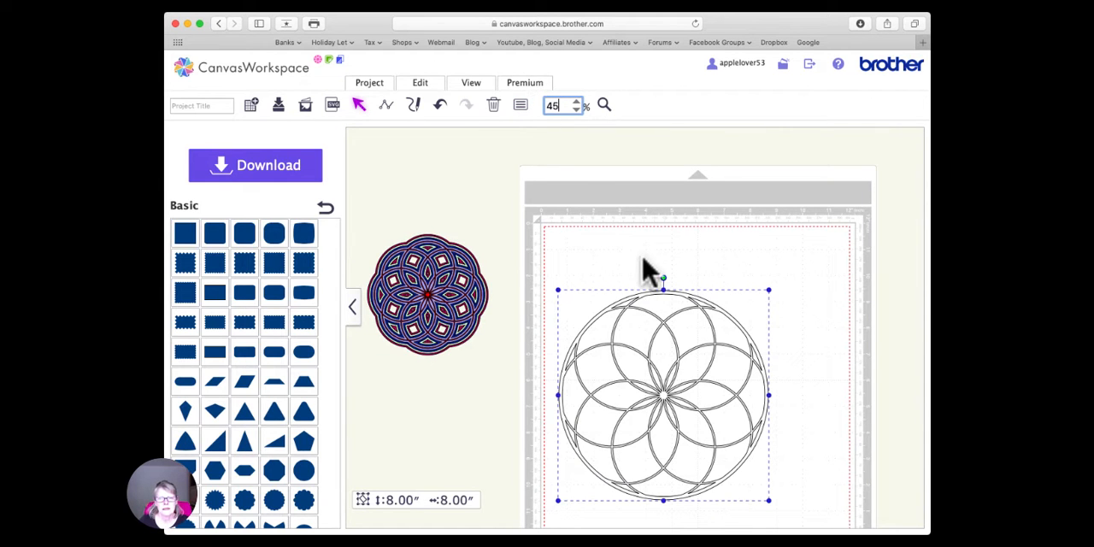
scroll(630, 245, down, 2)
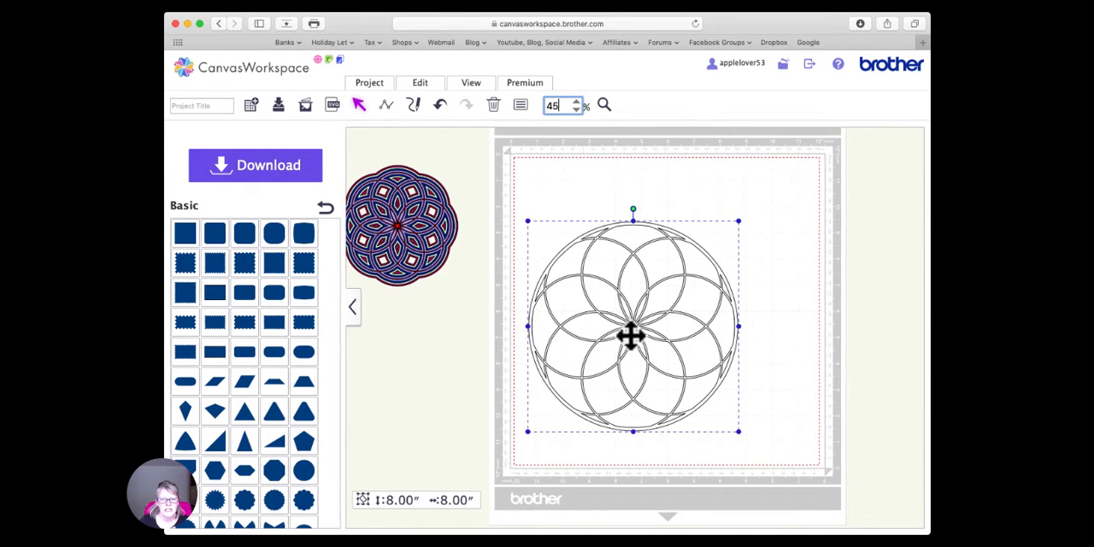
drag(629, 334, 645, 293)
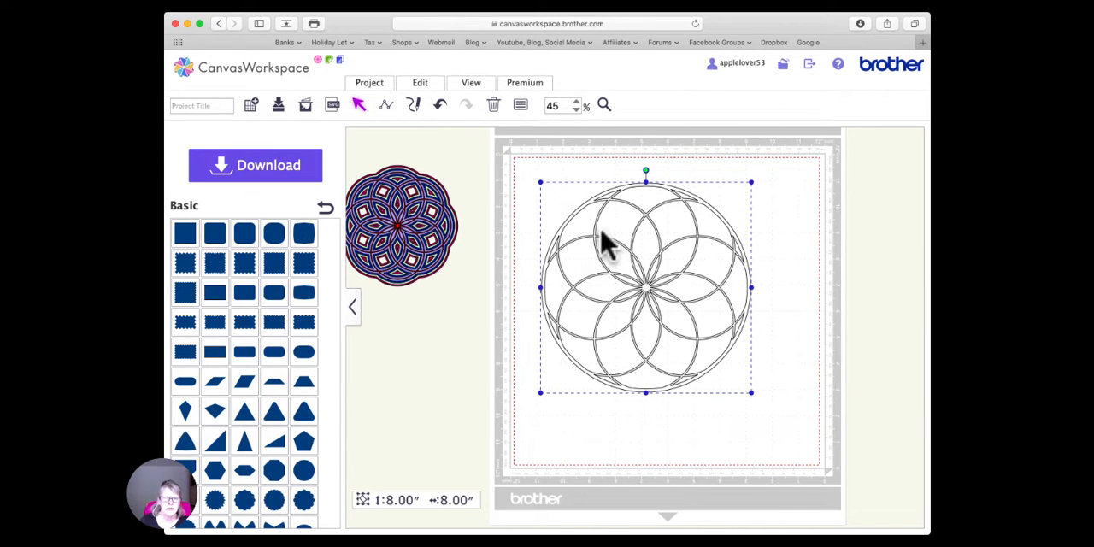
- Set the fill color of the framed ring design to tan
click(520, 105)
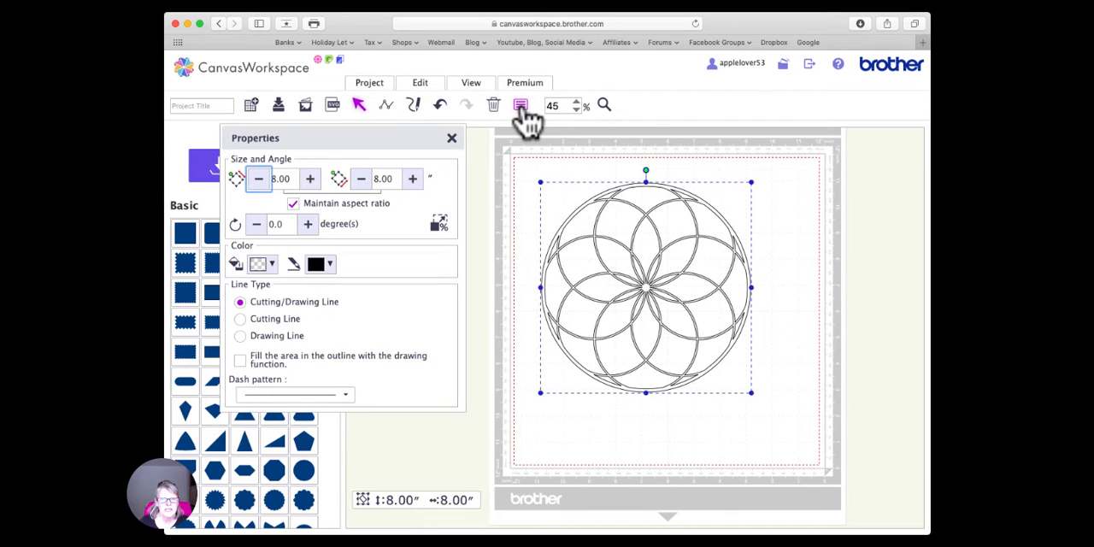
click(271, 264)
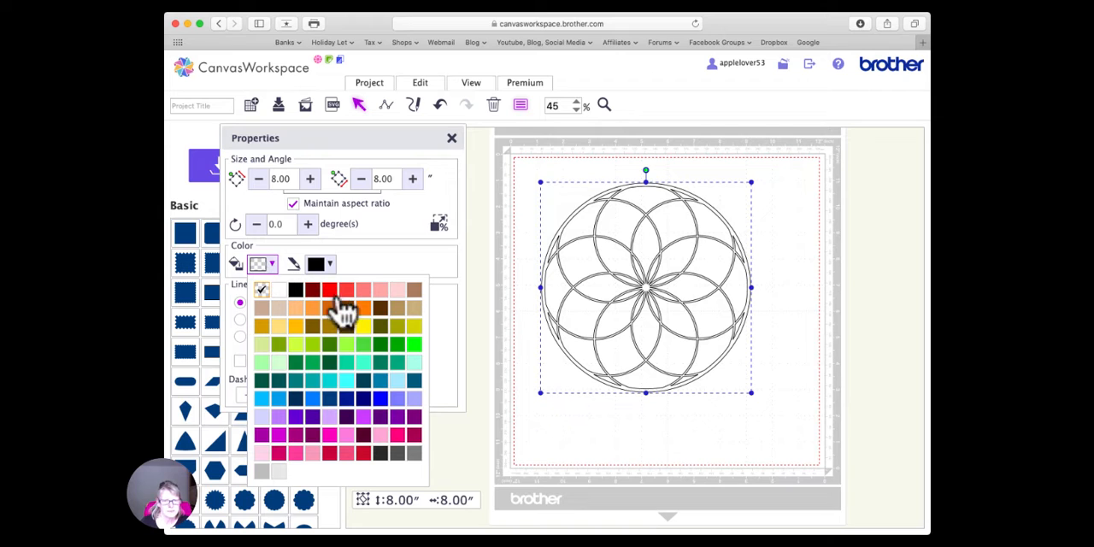
click(261, 309)
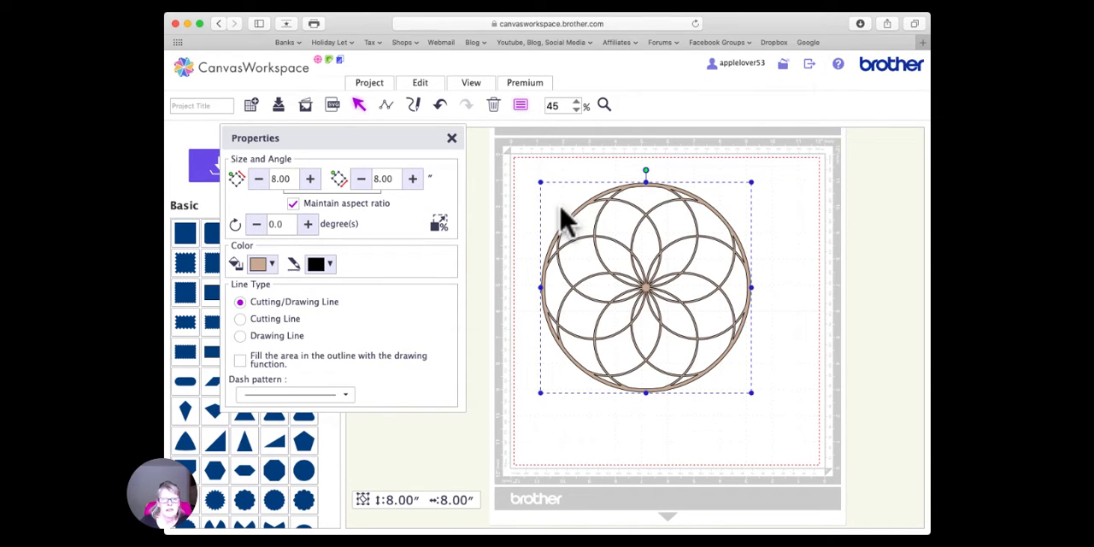
click(451, 137)
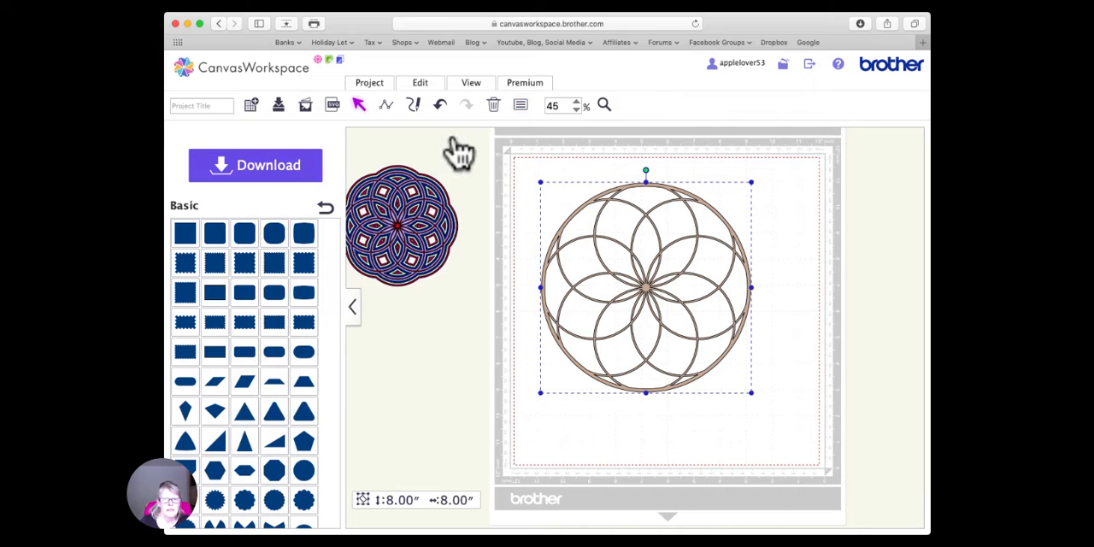
- Create an outward offset line around the framed design with 0.12-inch spacing and round corners, leaving the original line as is
click(425, 91)
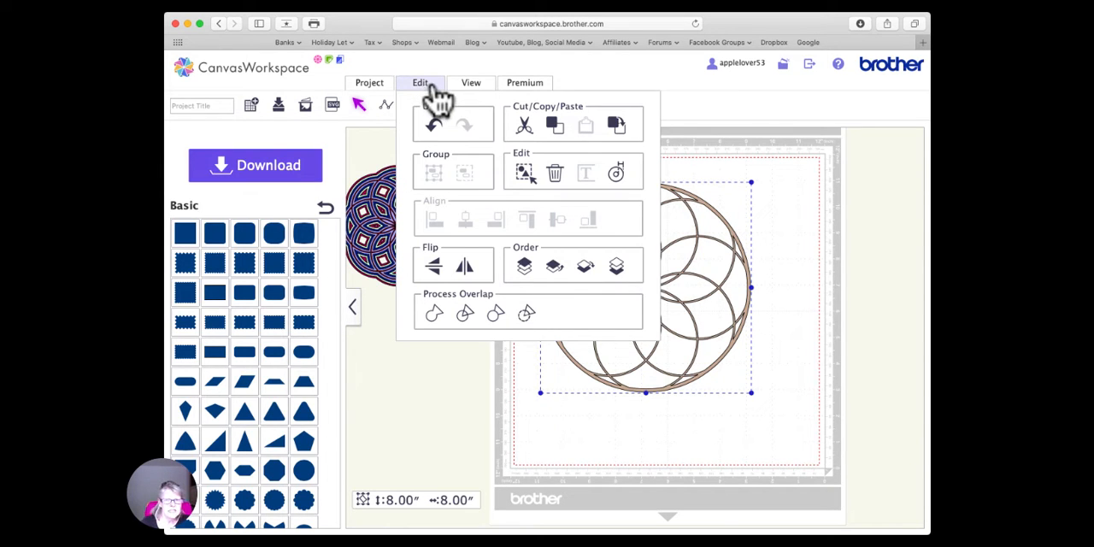
click(616, 175)
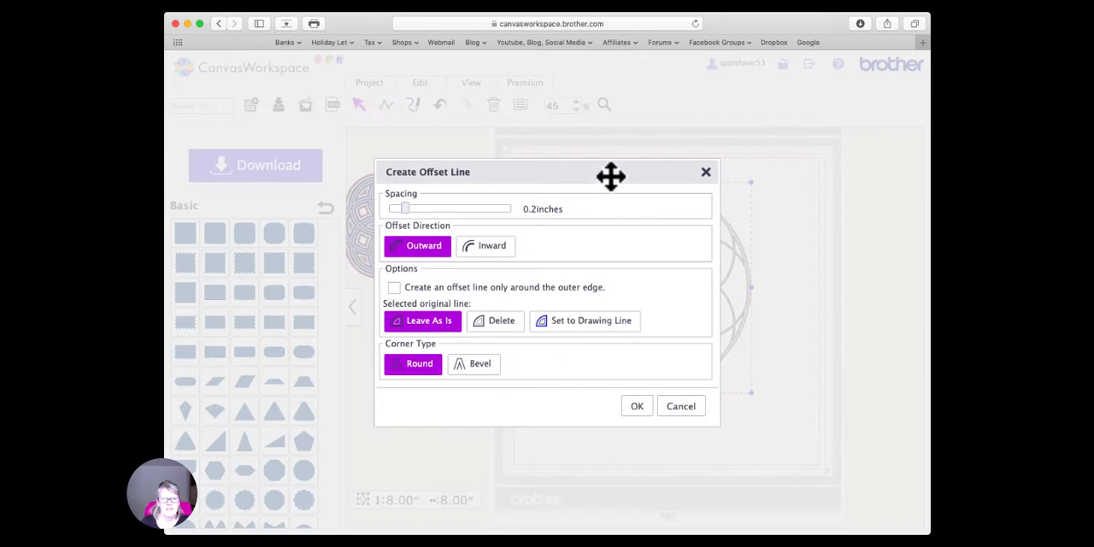
drag(404, 208, 398, 207)
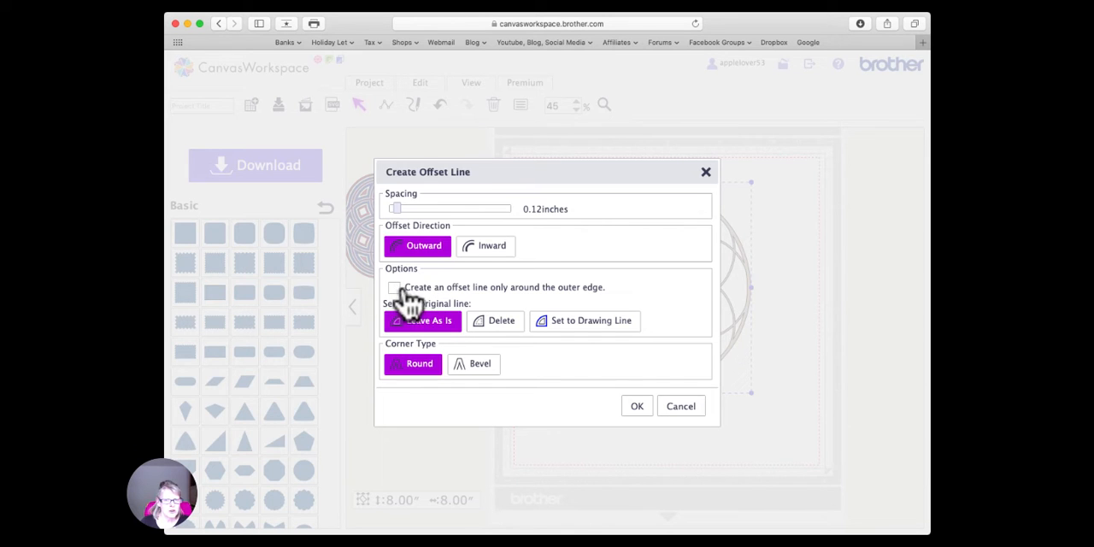
click(637, 409)
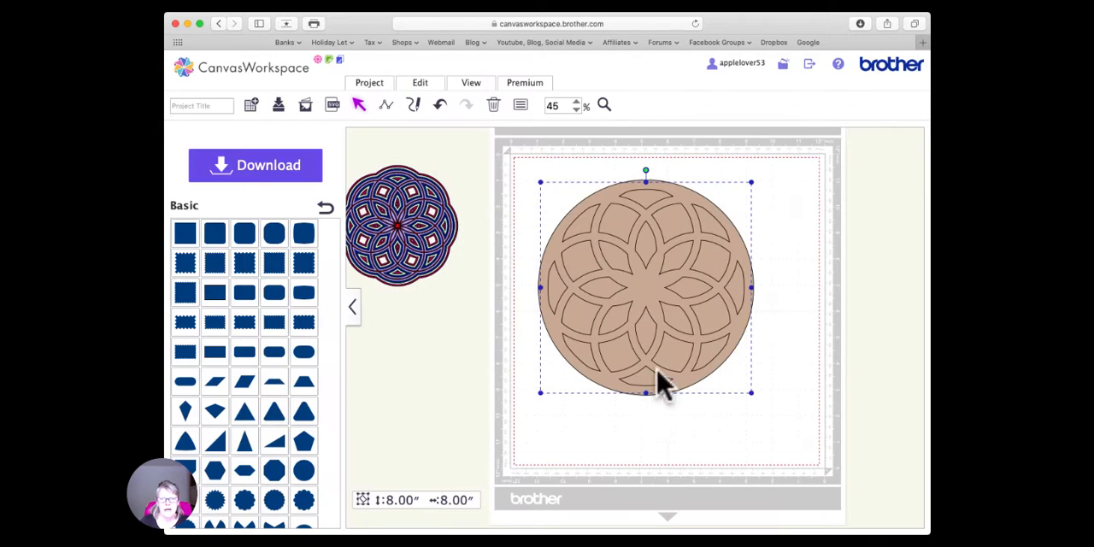
- Move the tan offset lines away from the thin-line original and merge them into one shape with open cut-outs
drag(659, 276, 586, 313)
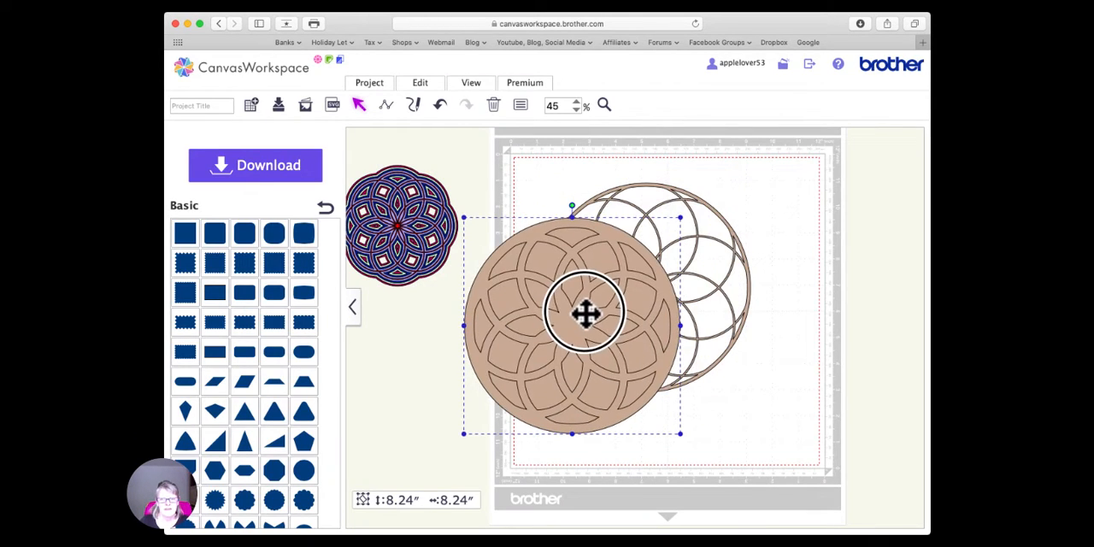
click(420, 84)
click(528, 316)
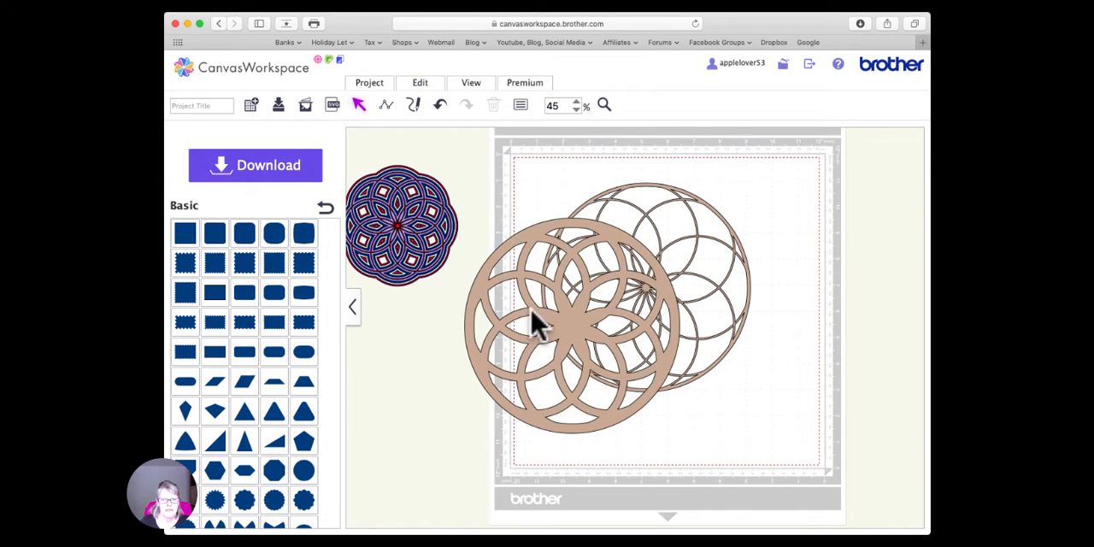
drag(564, 324, 570, 339)
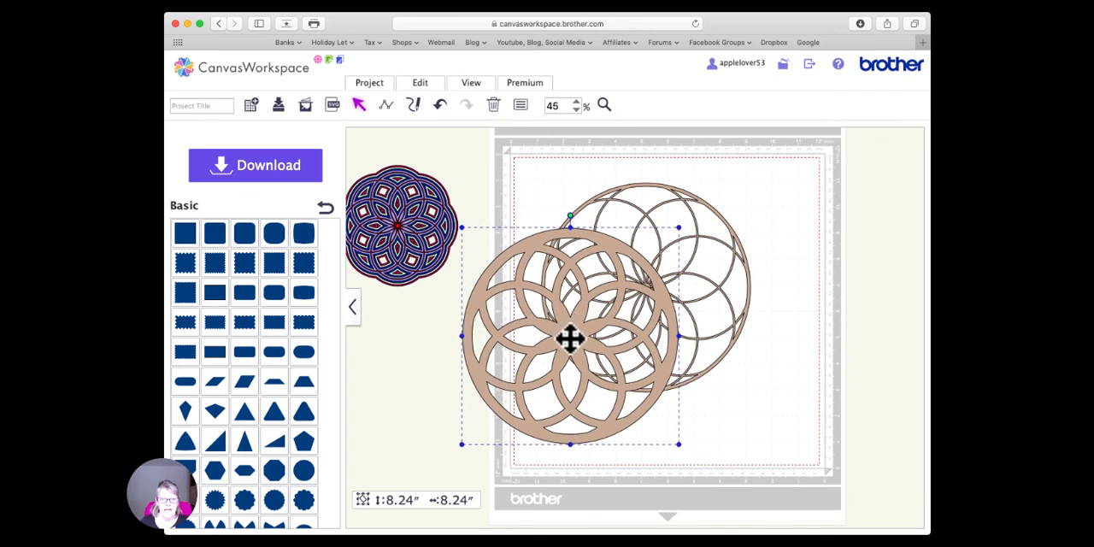
- Set the offset layer's fill color to light beige and send it to the back
click(521, 106)
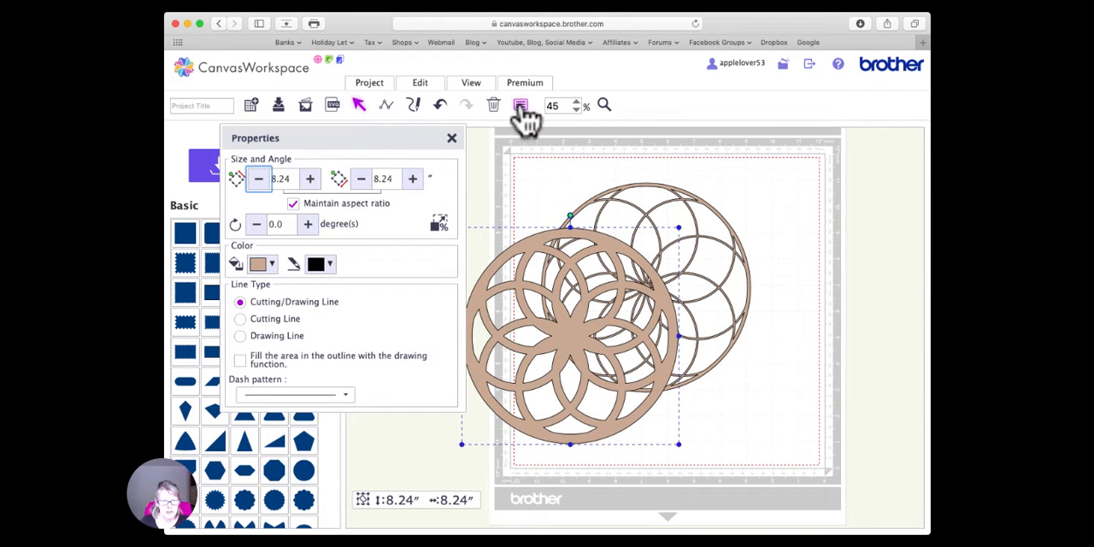
click(272, 265)
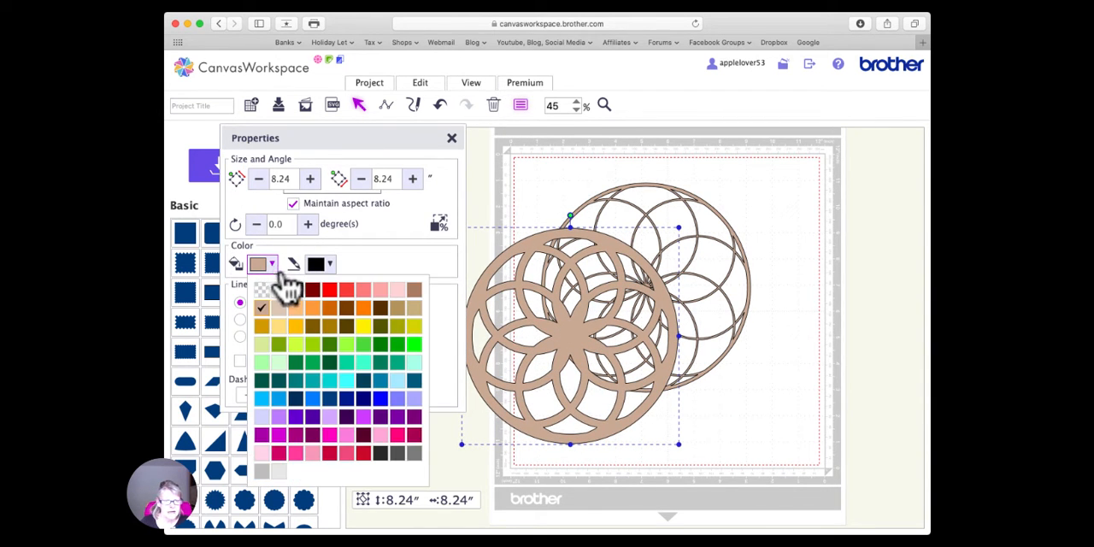
click(281, 316)
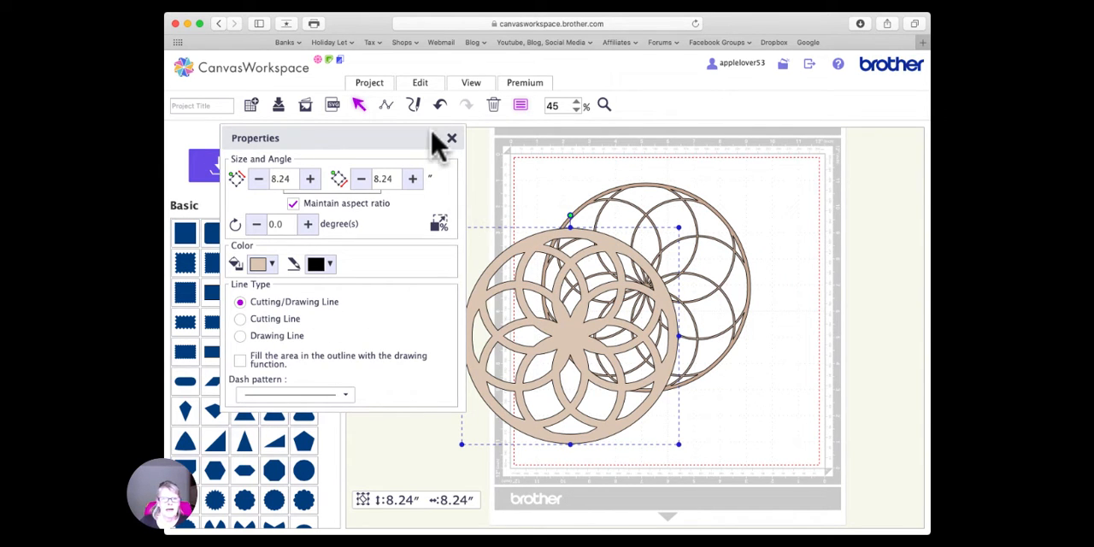
click(421, 85)
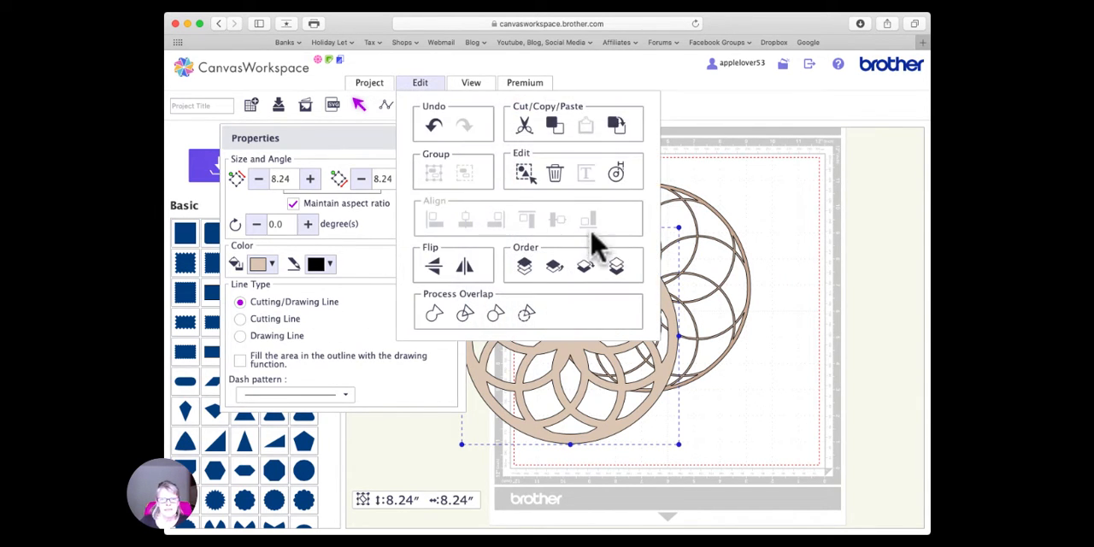
click(617, 269)
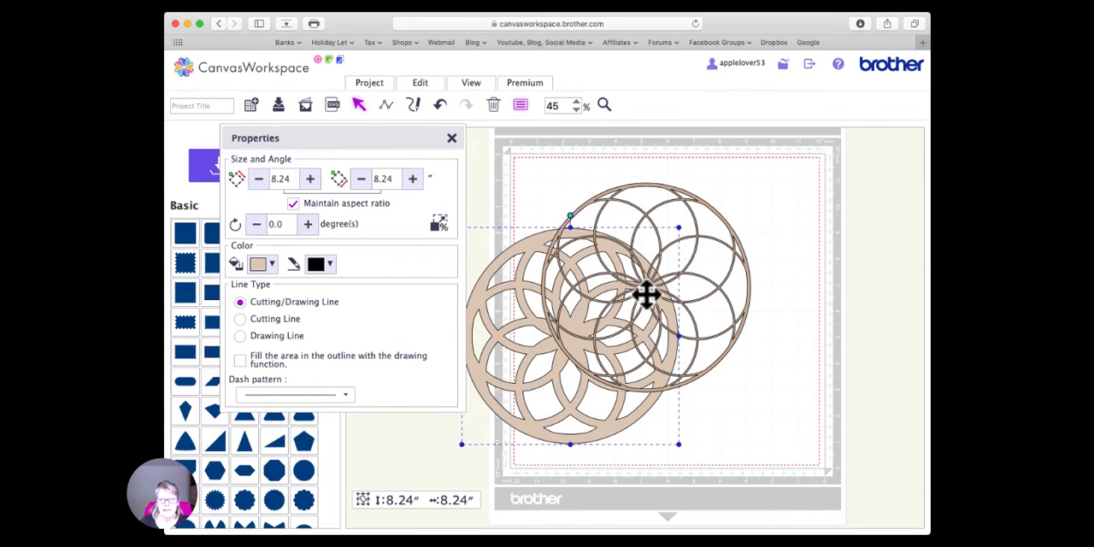
- Move the thin tan layer aside, then bring the beige offset layer onto the mat so the two overlap
click(698, 308)
drag(698, 307, 735, 317)
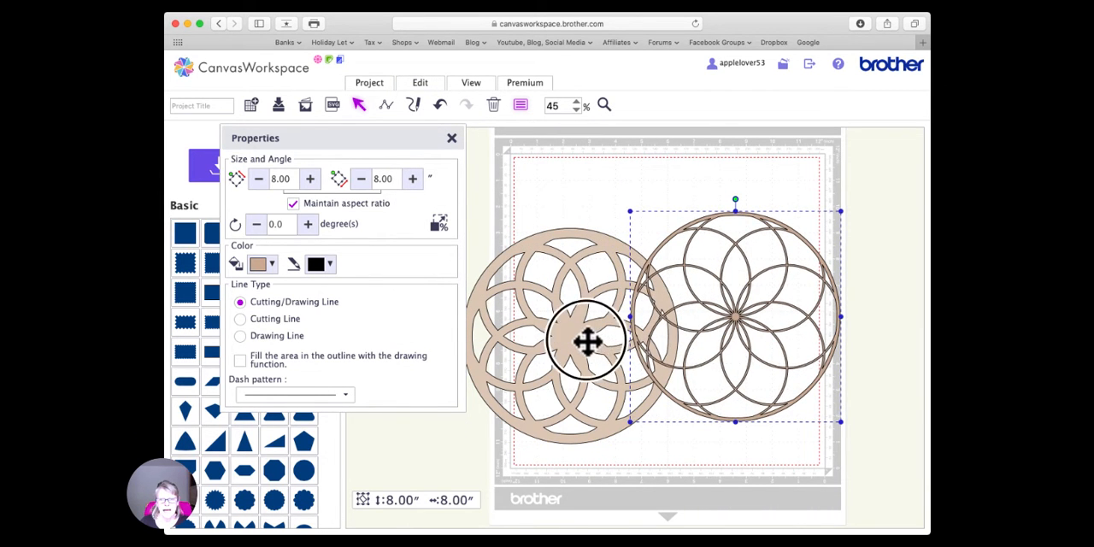
drag(586, 339, 709, 328)
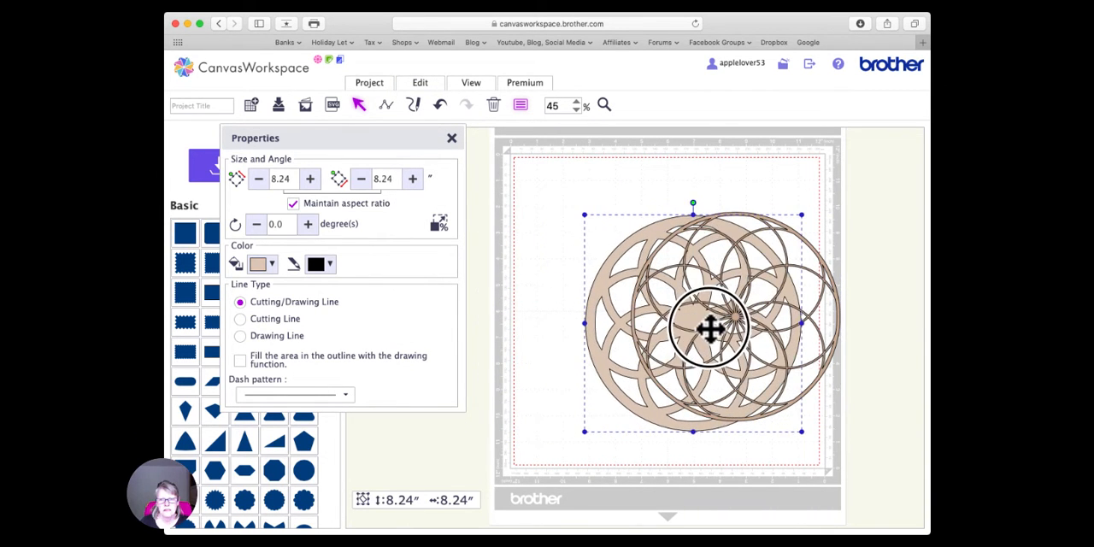
- Create an outward offset line around the beige layer with 0.12-inch spacing and round corners, leaving the original line as is
click(451, 138)
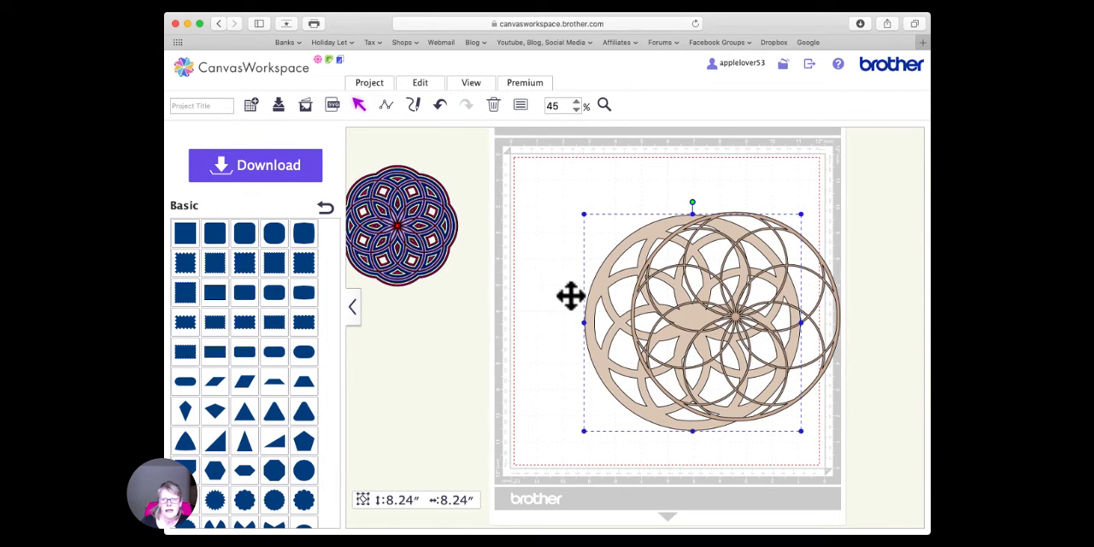
click(427, 83)
click(617, 175)
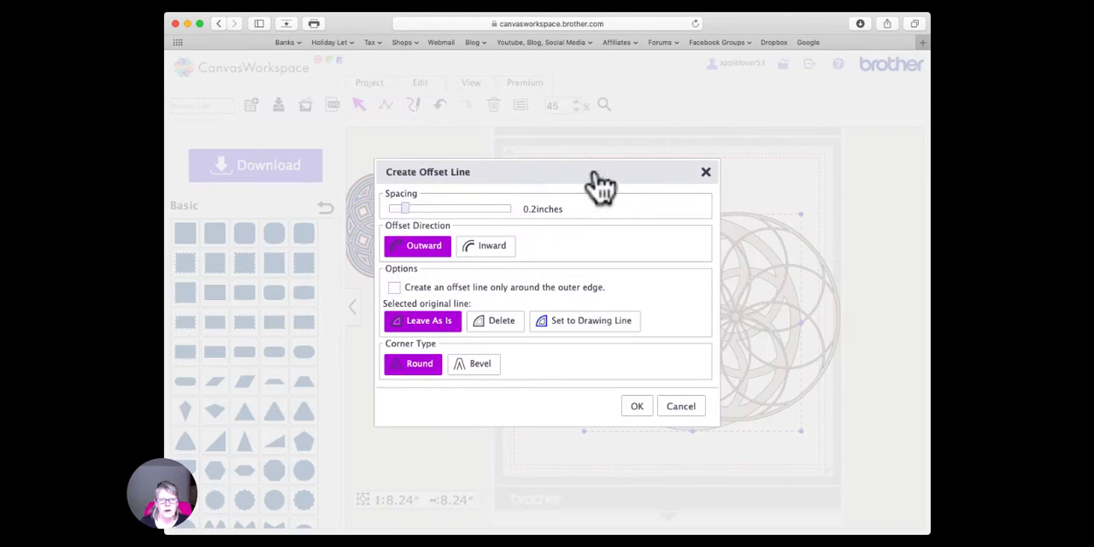
drag(405, 210, 397, 210)
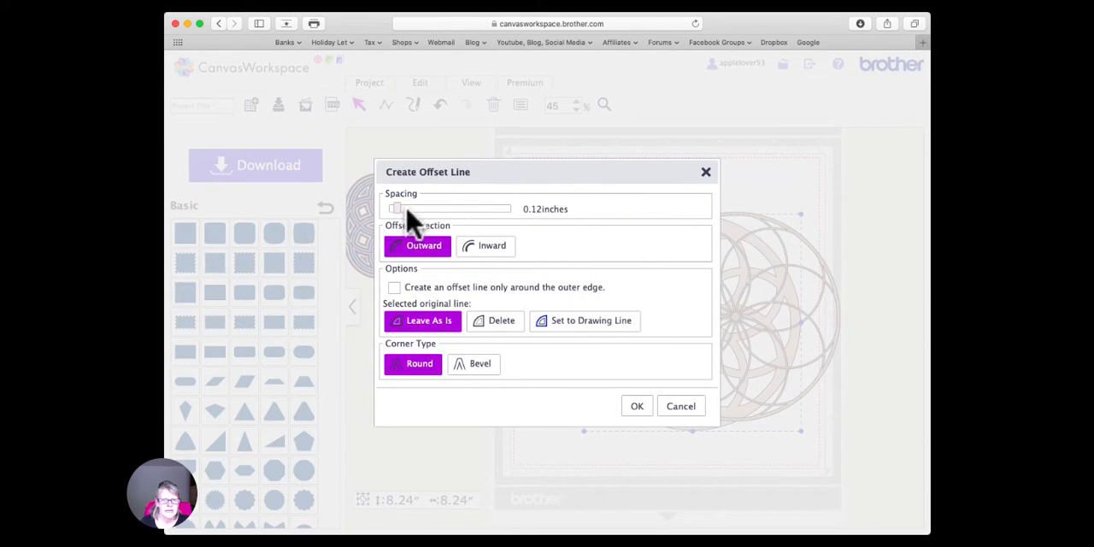
click(636, 407)
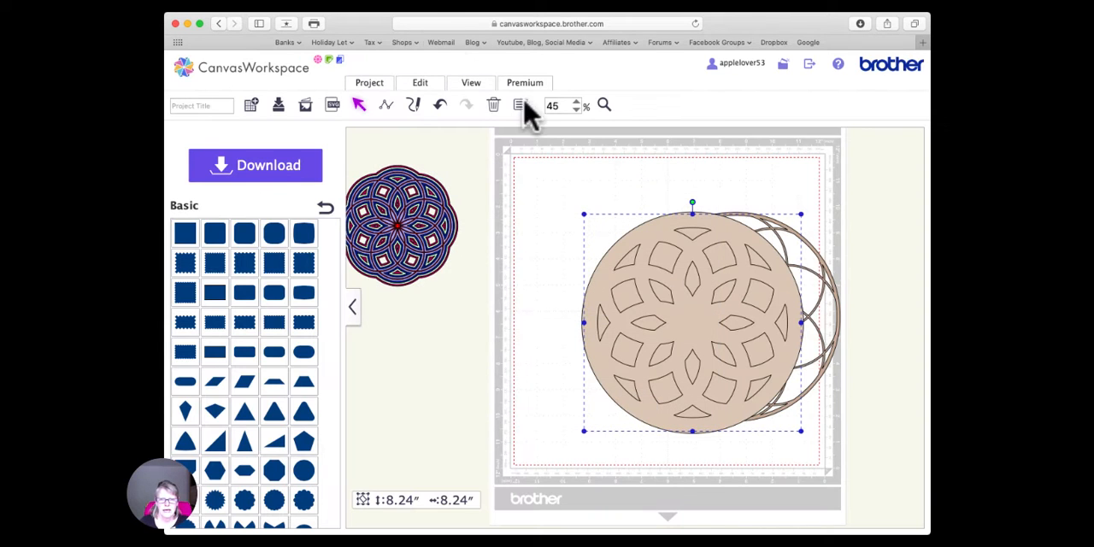
- Move the new beige offset lines off the original layer and set their fill color to dark orange
drag(690, 333, 548, 320)
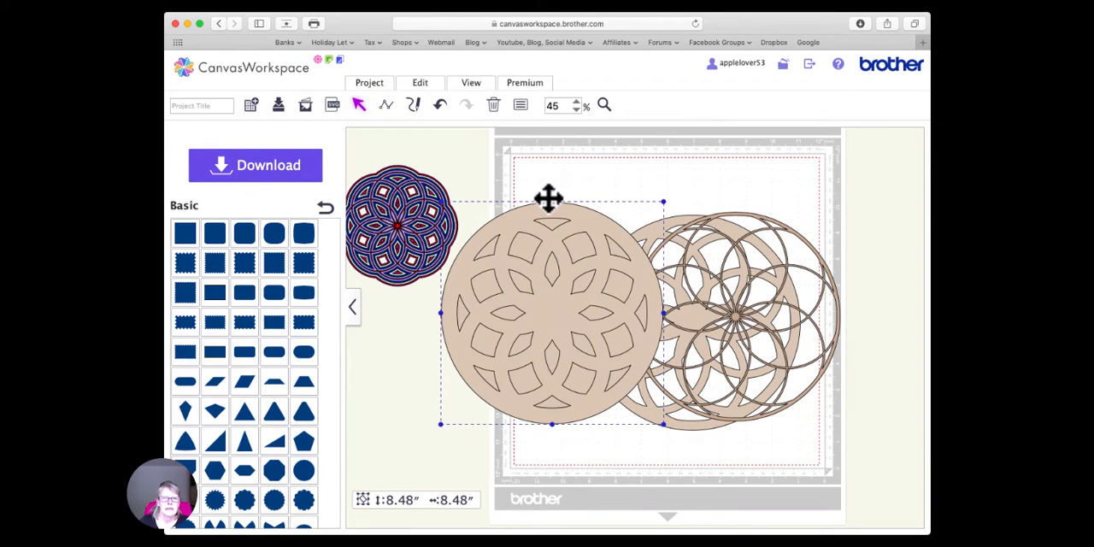
click(520, 106)
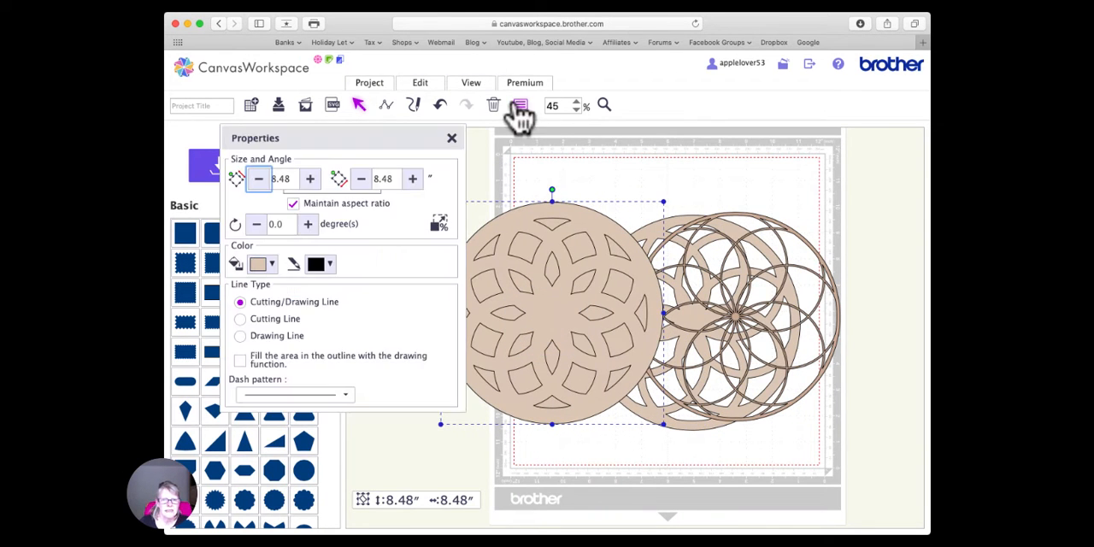
click(272, 265)
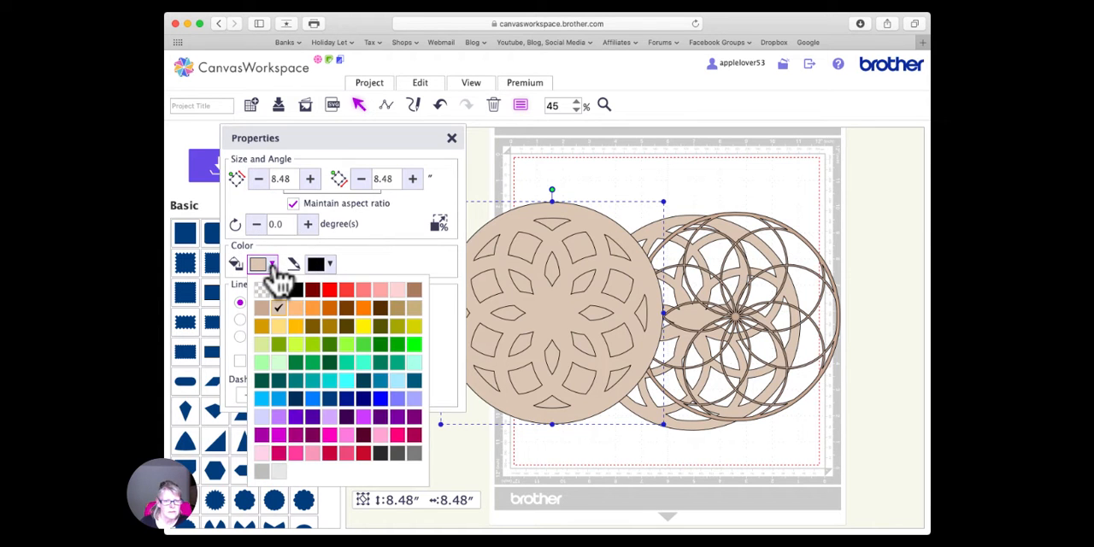
click(329, 309)
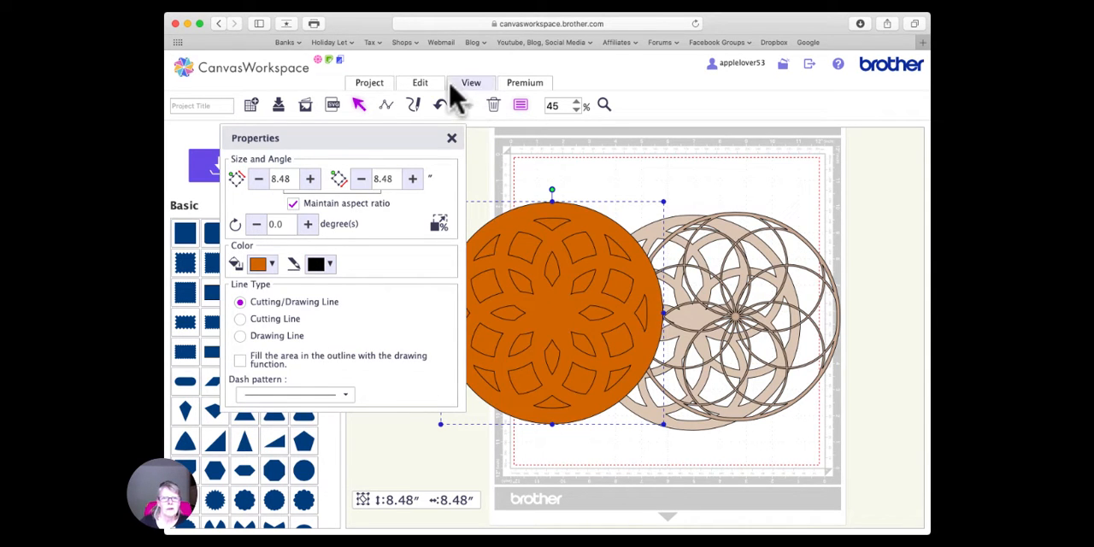
- Merge the dark orange offset lines into one shape with open cut-outs and select it
click(423, 86)
click(526, 314)
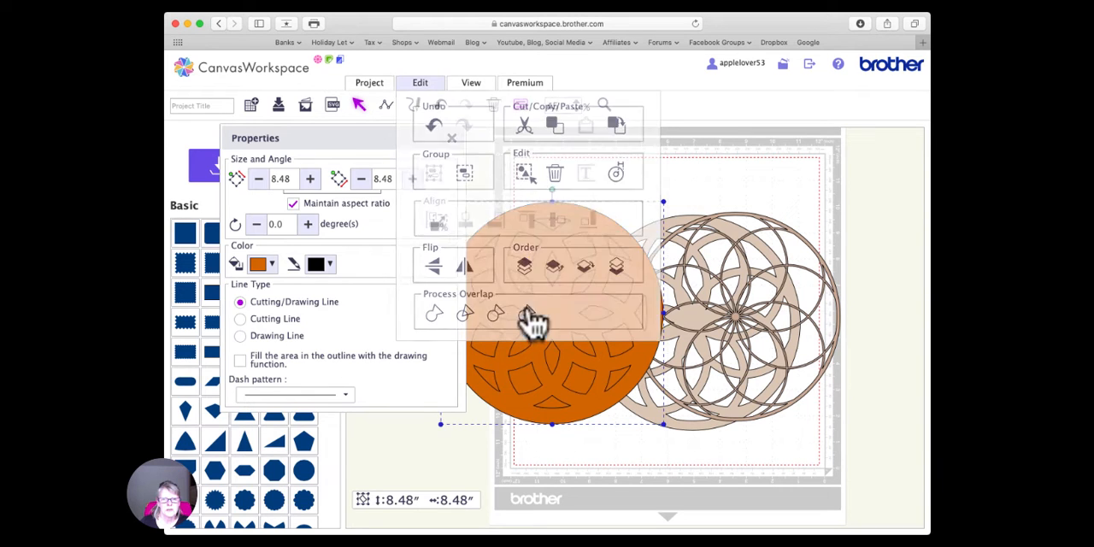
click(547, 304)
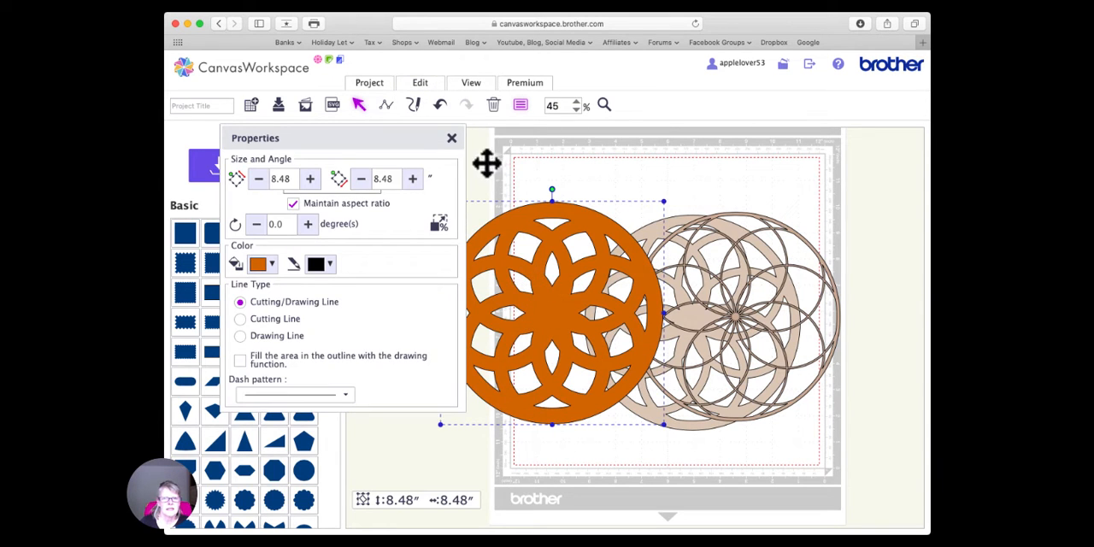
- Send the dark orange layer to the back and place it on the mat so it partly overlaps the beige layer
click(423, 85)
click(616, 267)
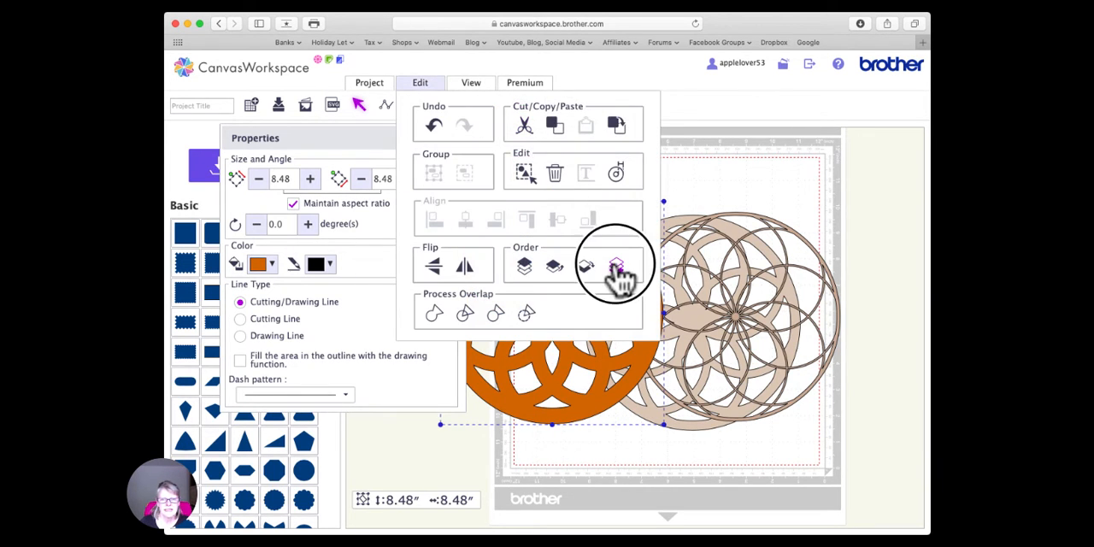
drag(561, 359, 691, 359)
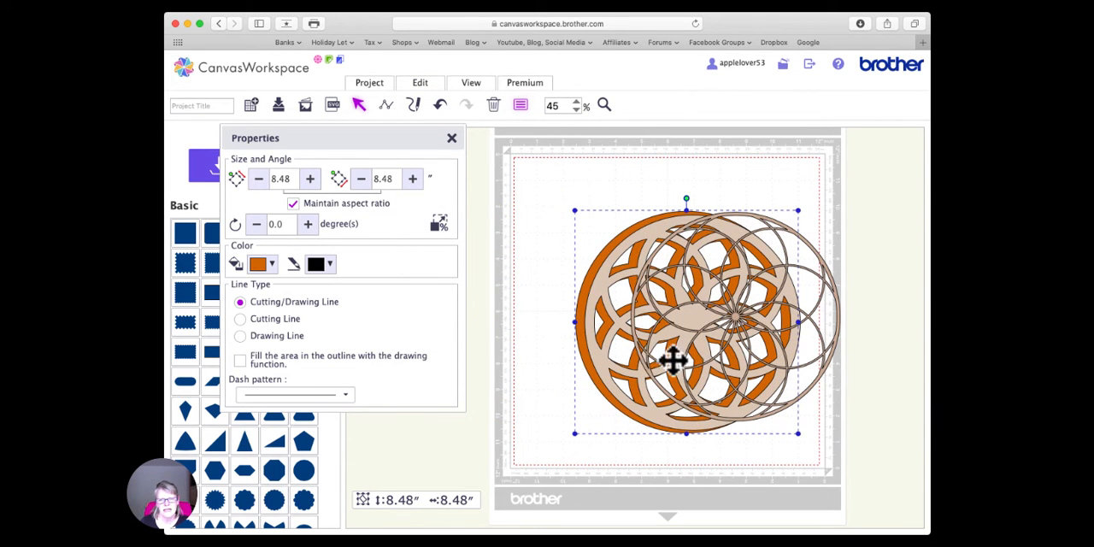
click(451, 140)
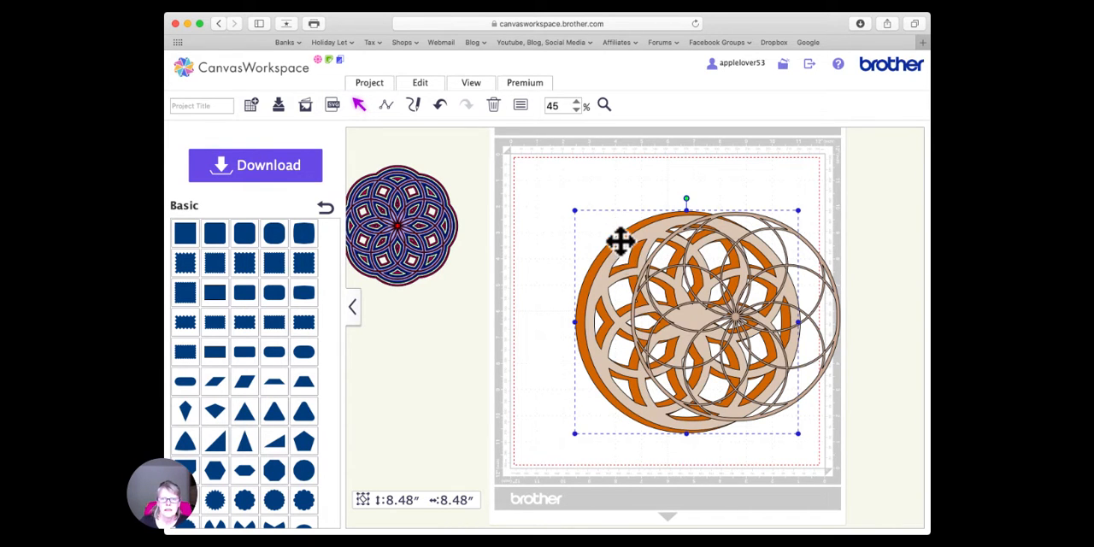
drag(619, 242, 590, 225)
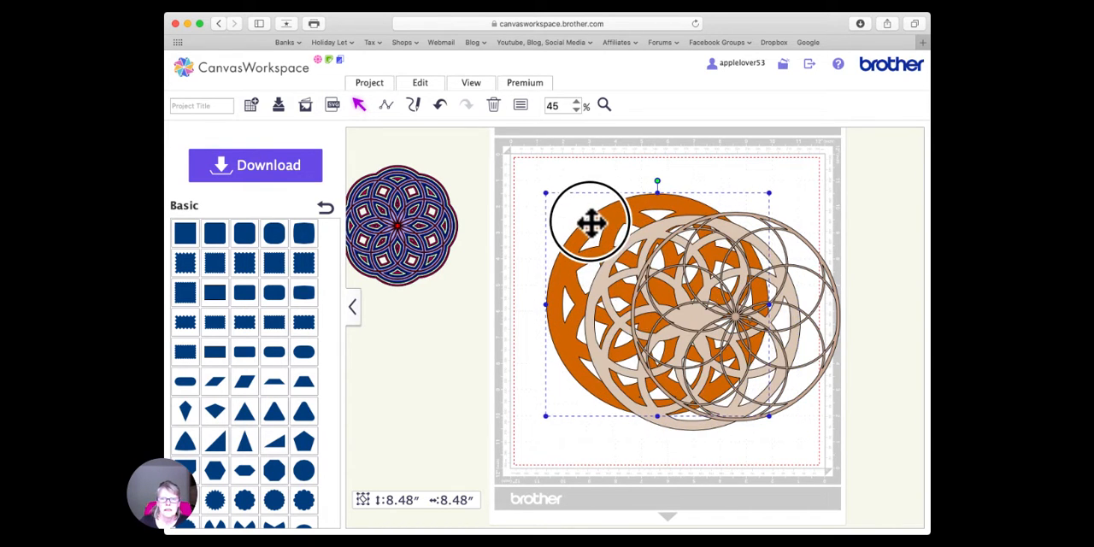
- Create an outward offset line around the dark orange layer with 0.12-inch spacing and round corners, leaving the original line as is
click(429, 87)
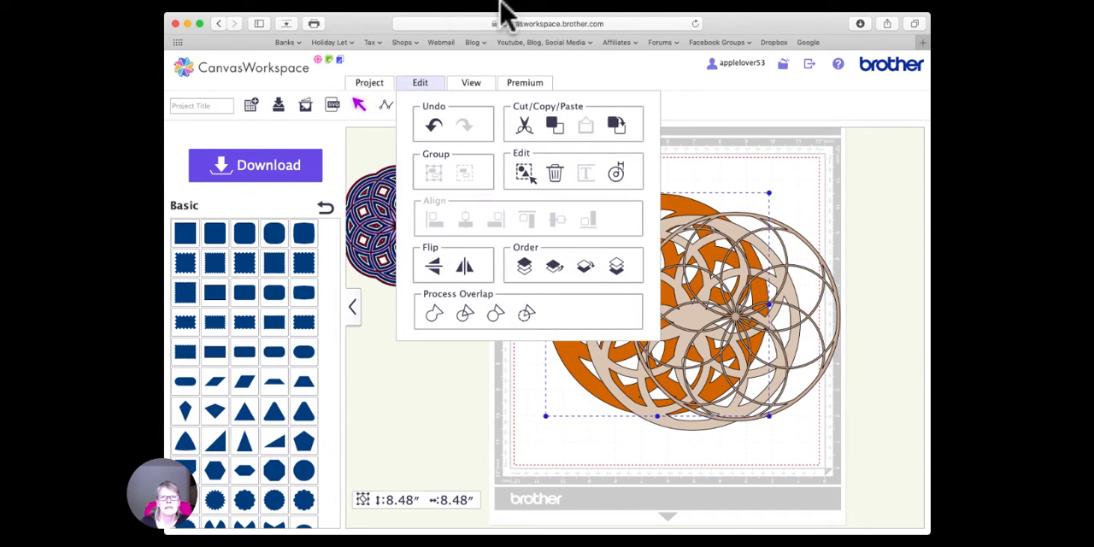
click(501, 2)
click(462, 374)
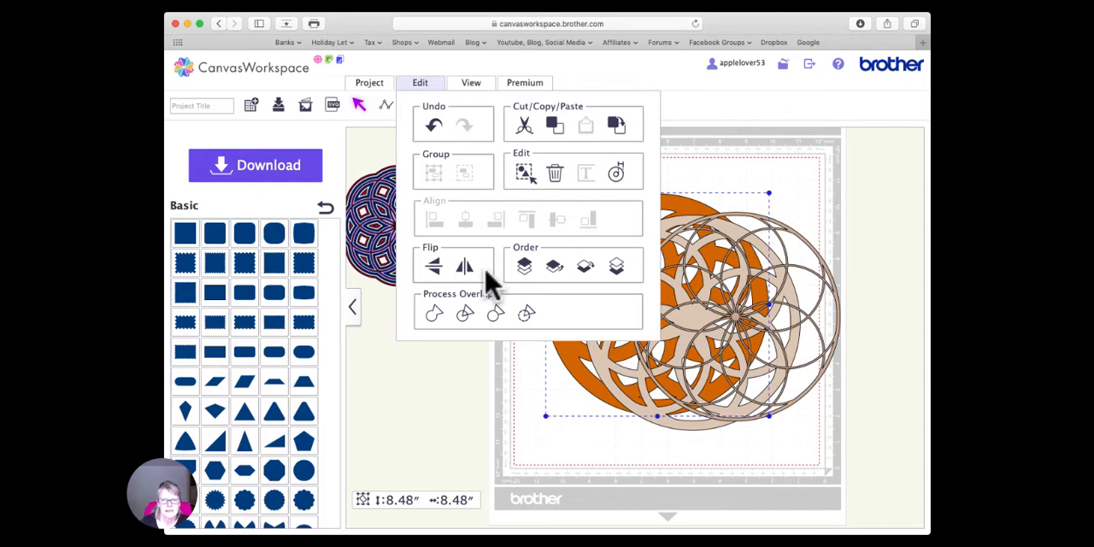
click(618, 172)
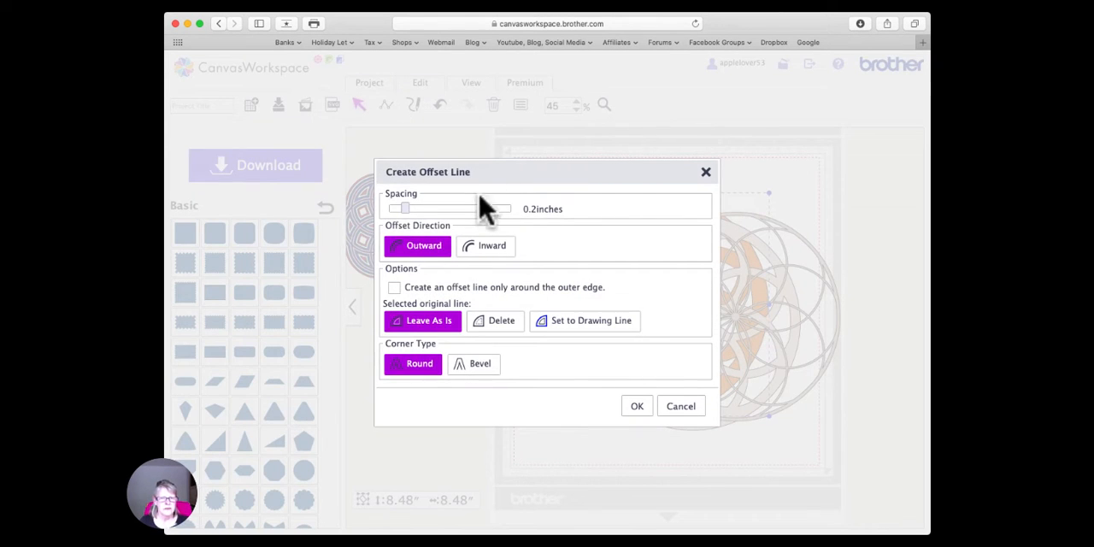
drag(406, 213, 396, 209)
click(636, 407)
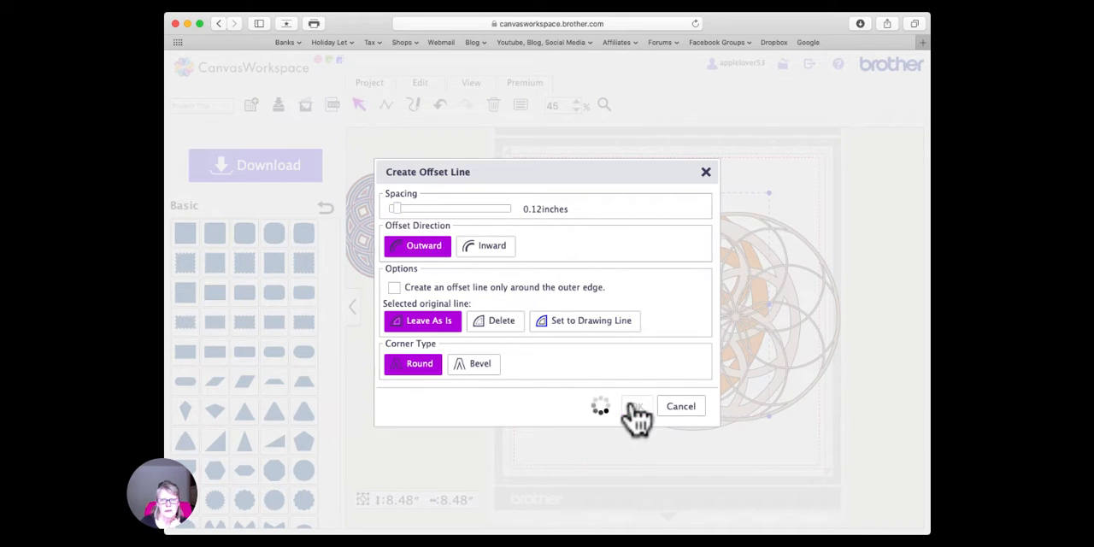
- Move the new orange offset lines away from the original orange layer and merge them into one shape with open cut-outs
drag(628, 346, 579, 329)
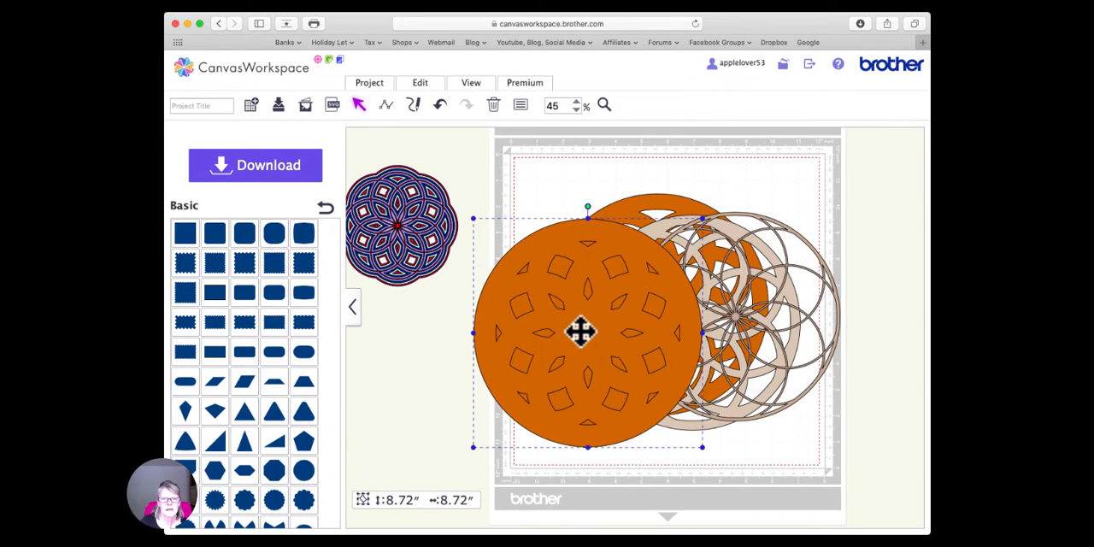
click(427, 83)
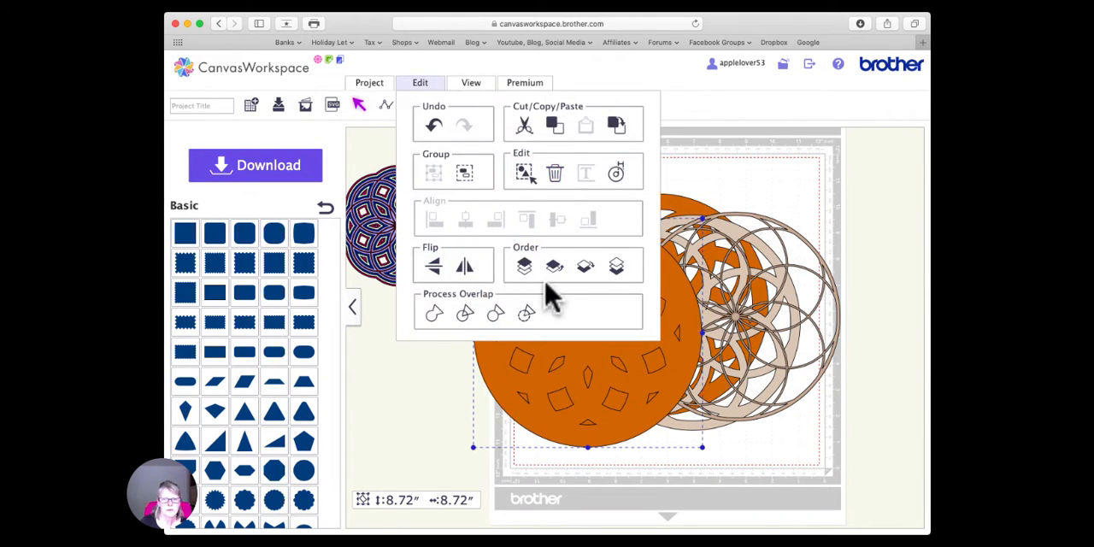
click(527, 312)
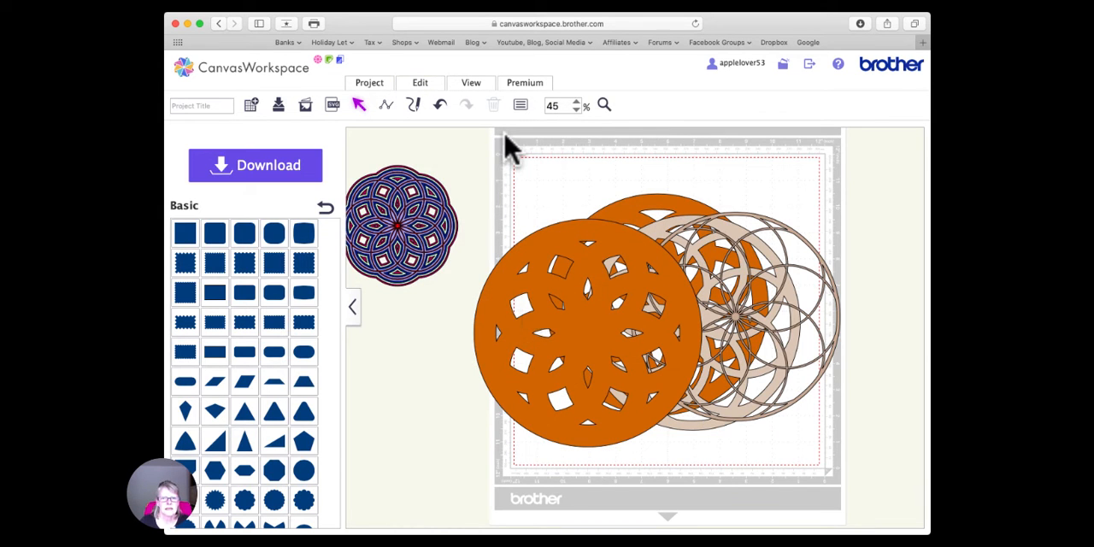
- Select the merged larger orange layer and send it to the back of the stack
click(528, 243)
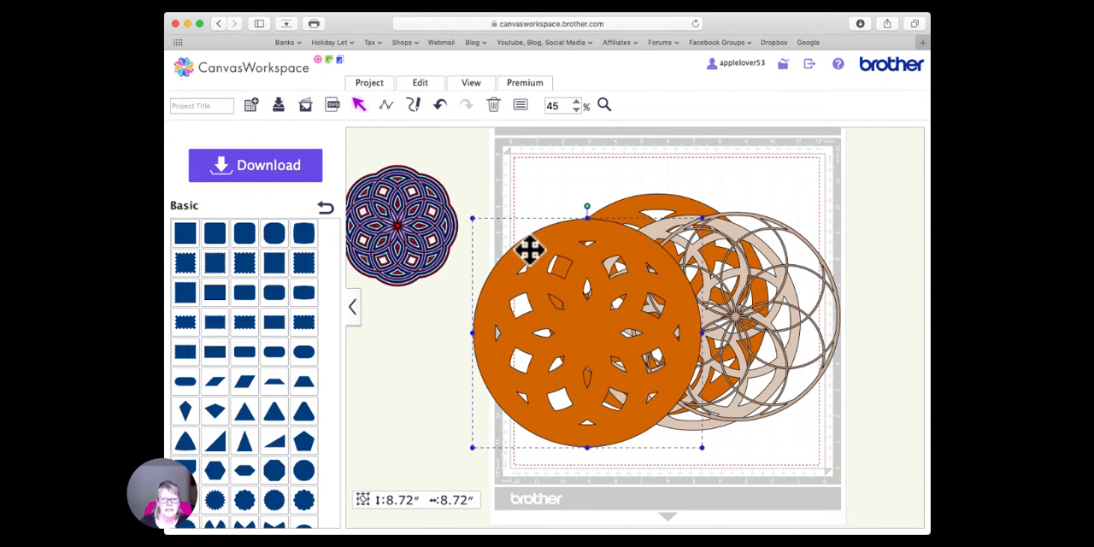
click(426, 84)
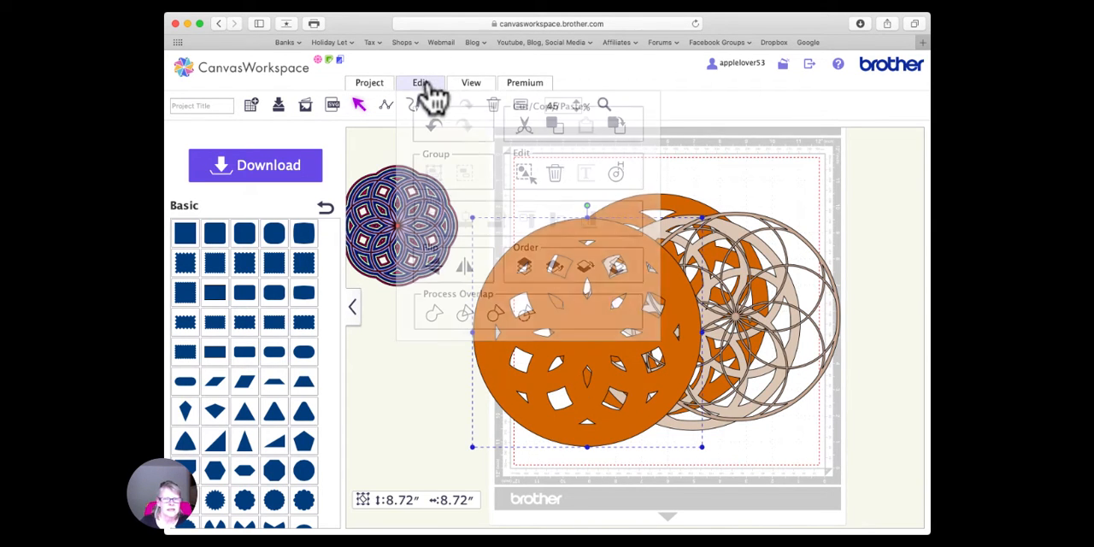
click(616, 266)
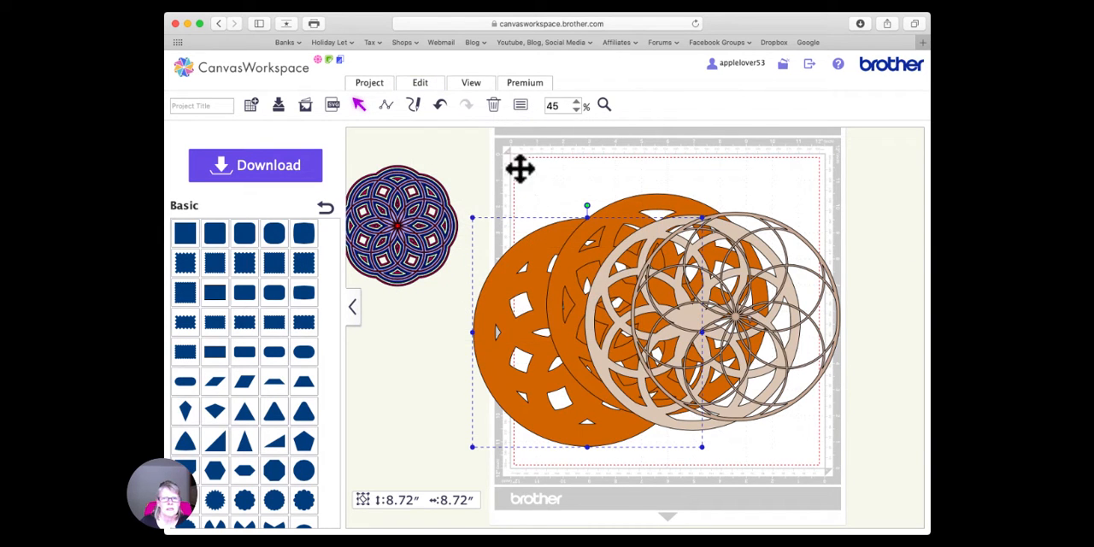
- Set the rearmost layer's fill color to dark olive brown
click(520, 106)
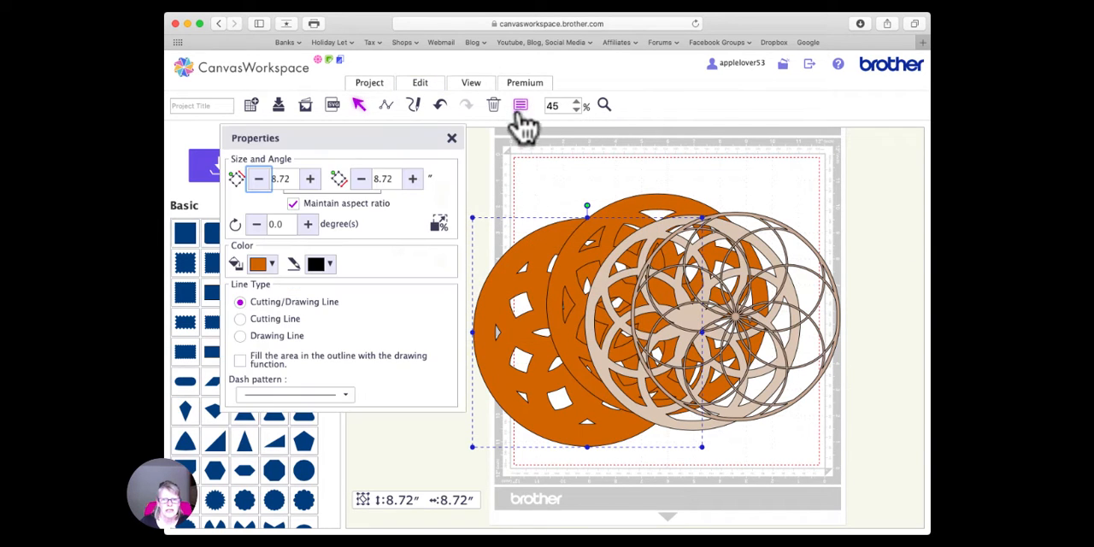
click(271, 264)
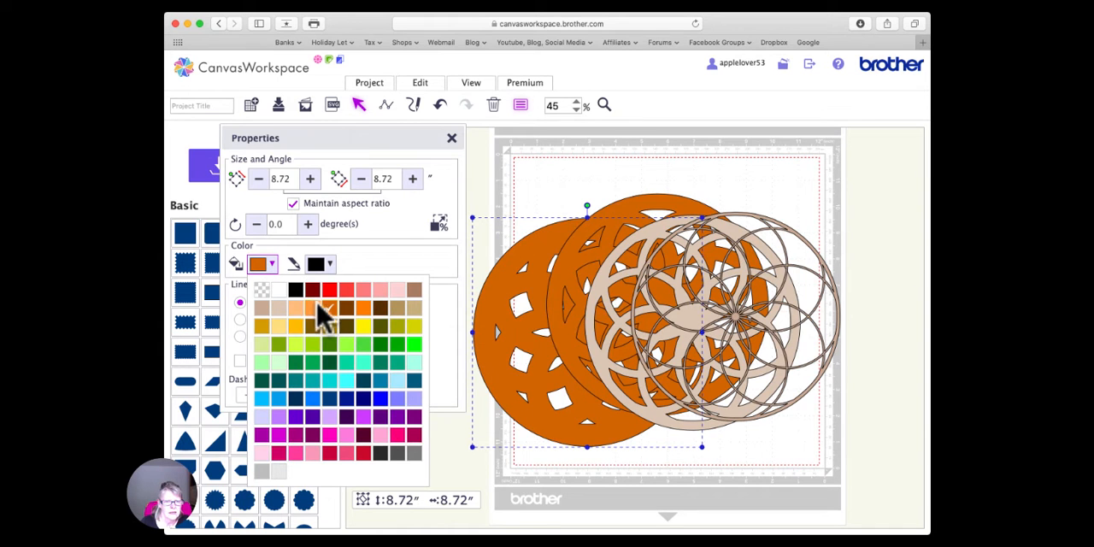
click(280, 308)
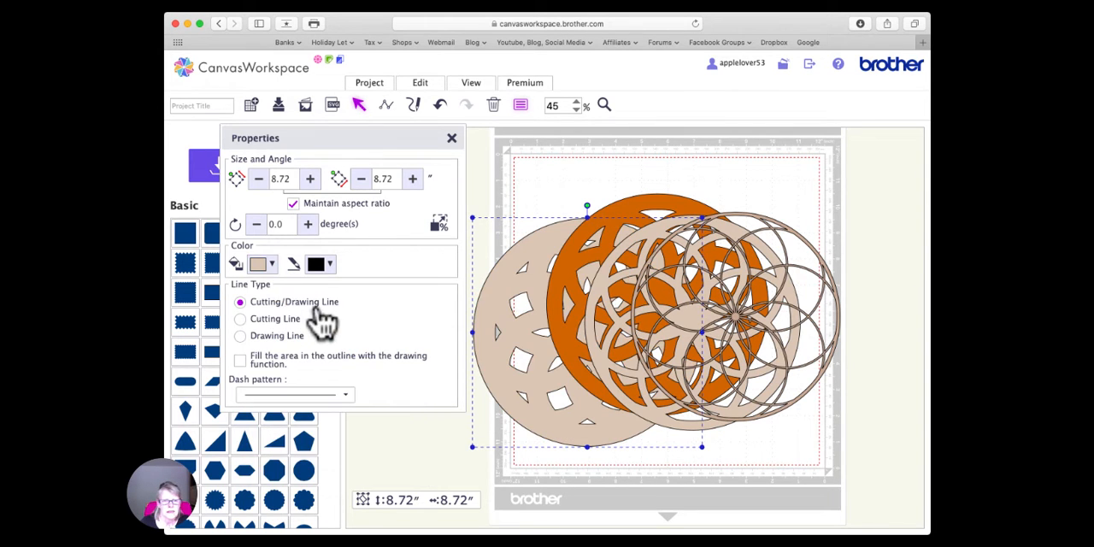
click(272, 265)
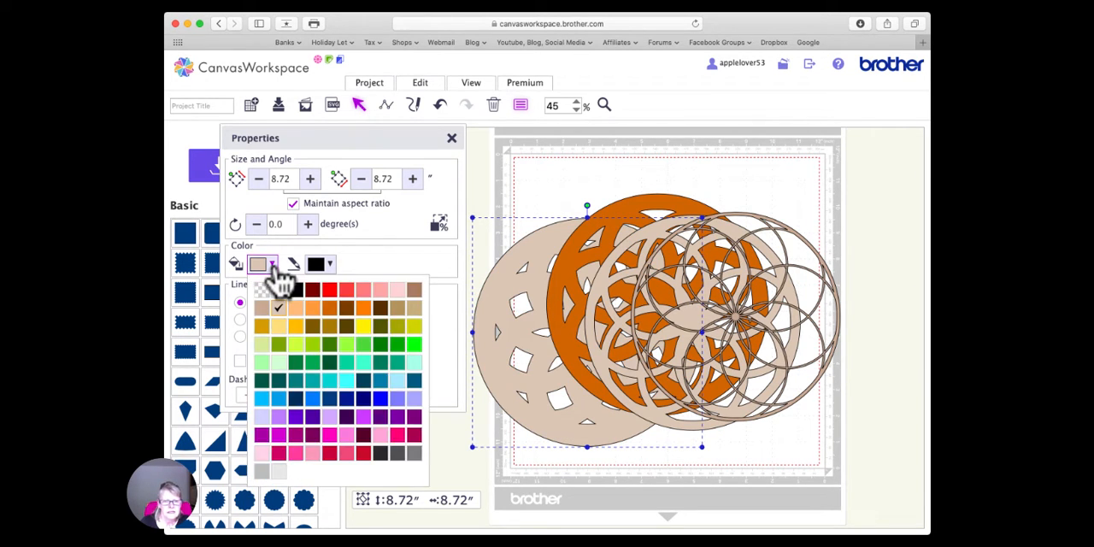
click(313, 327)
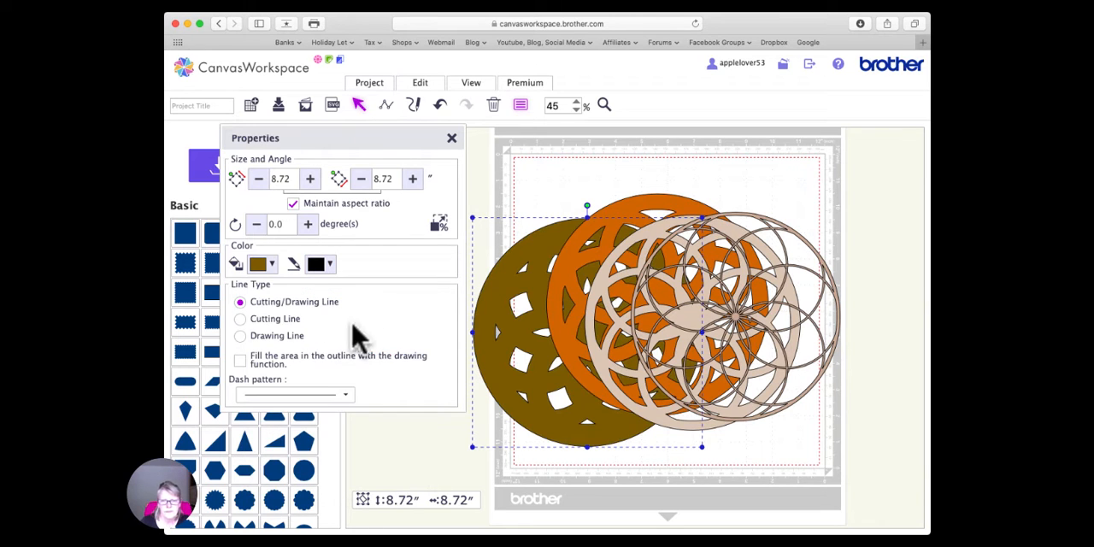
click(450, 139)
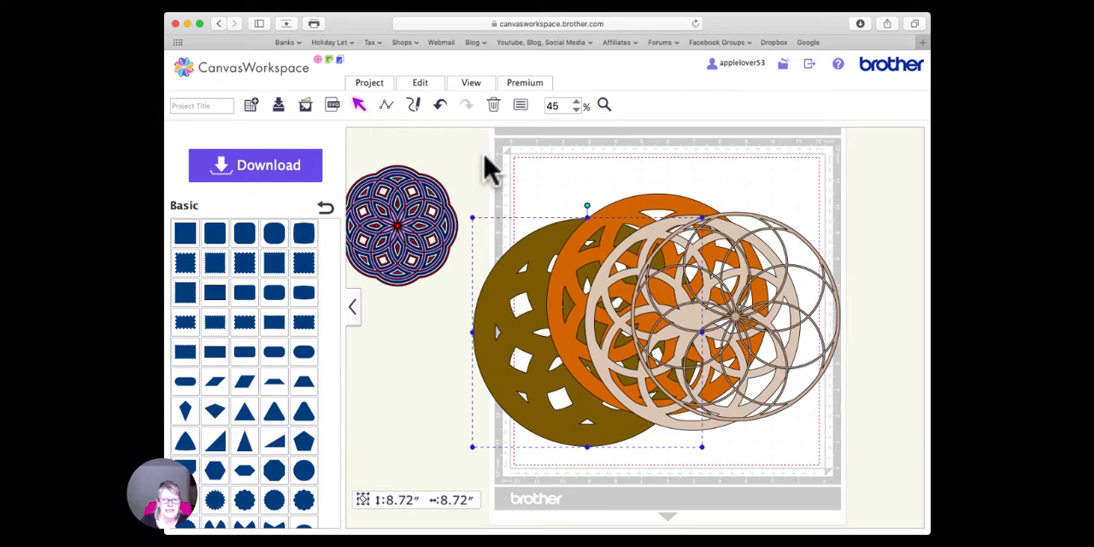
- Create an outward offset line around the olive brown layer with 0.12-inch spacing and round corners, leaving the original line as is
click(426, 84)
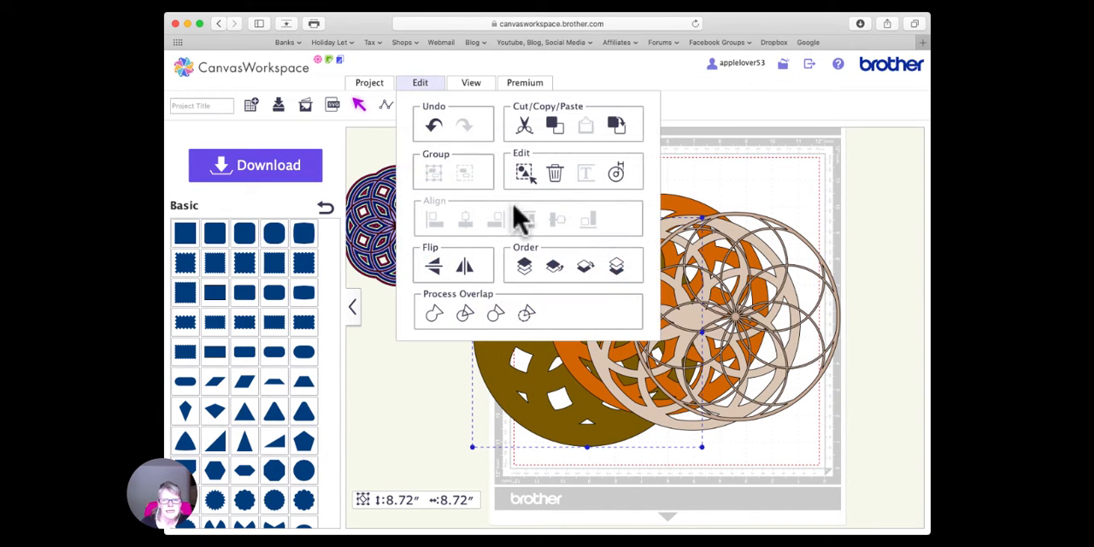
click(619, 176)
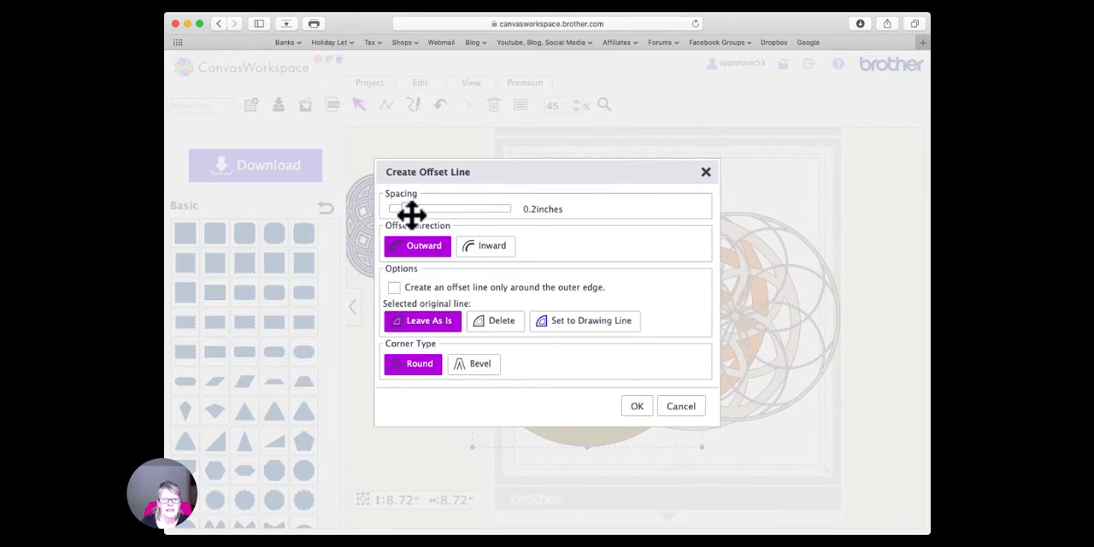
drag(404, 210, 396, 209)
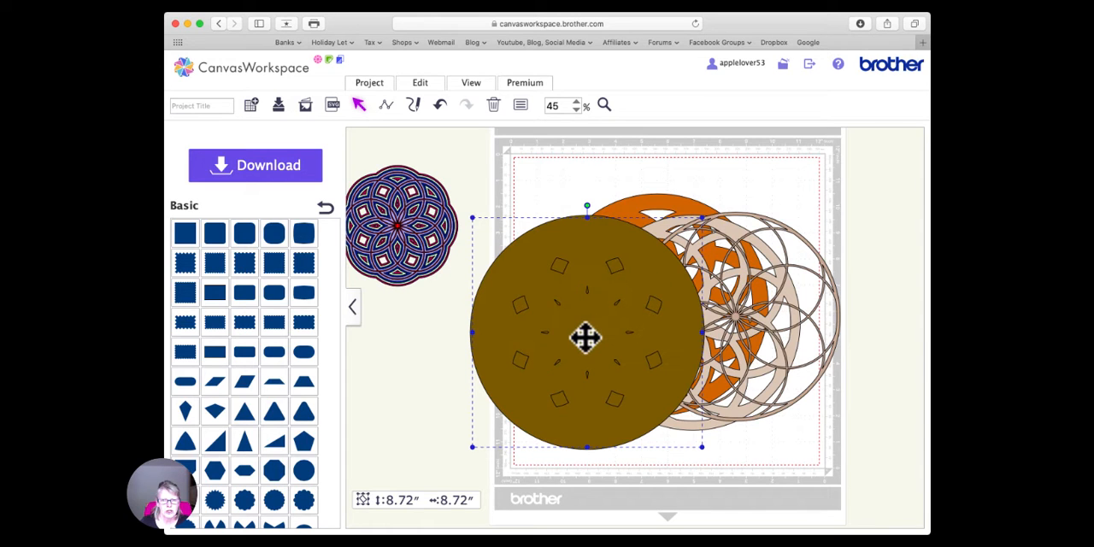
- Merge the outlines of the selected smaller olive brown layer, and delete that layer from over the new offset lines
click(434, 89)
click(527, 313)
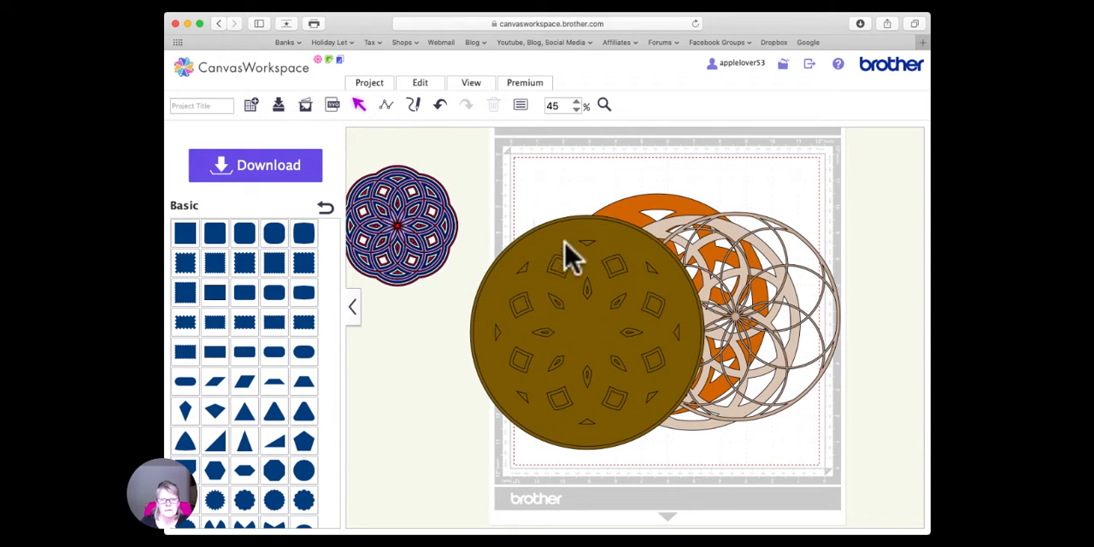
drag(569, 253, 503, 290)
key(Delete)
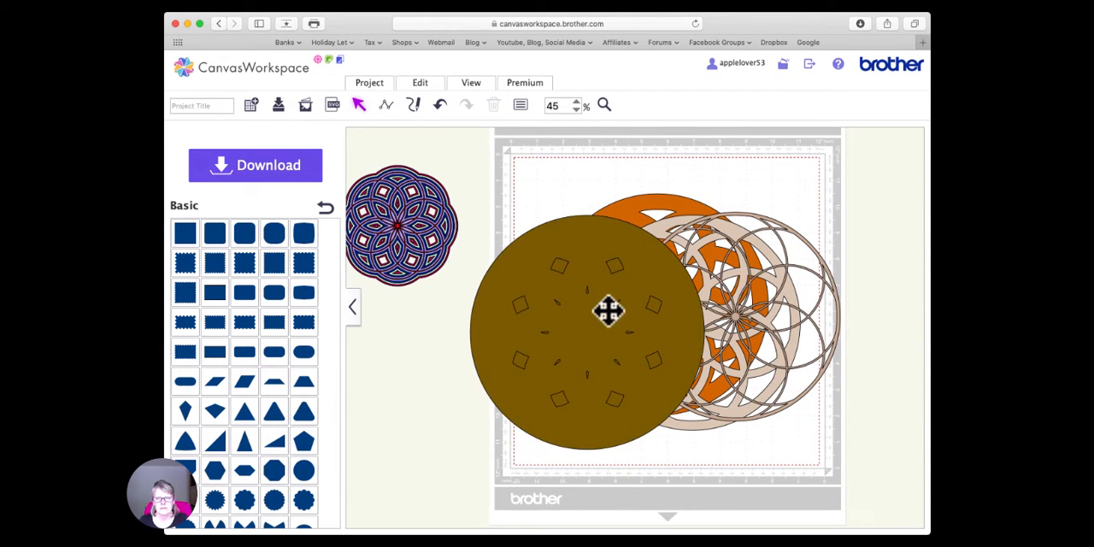
drag(601, 301, 574, 270)
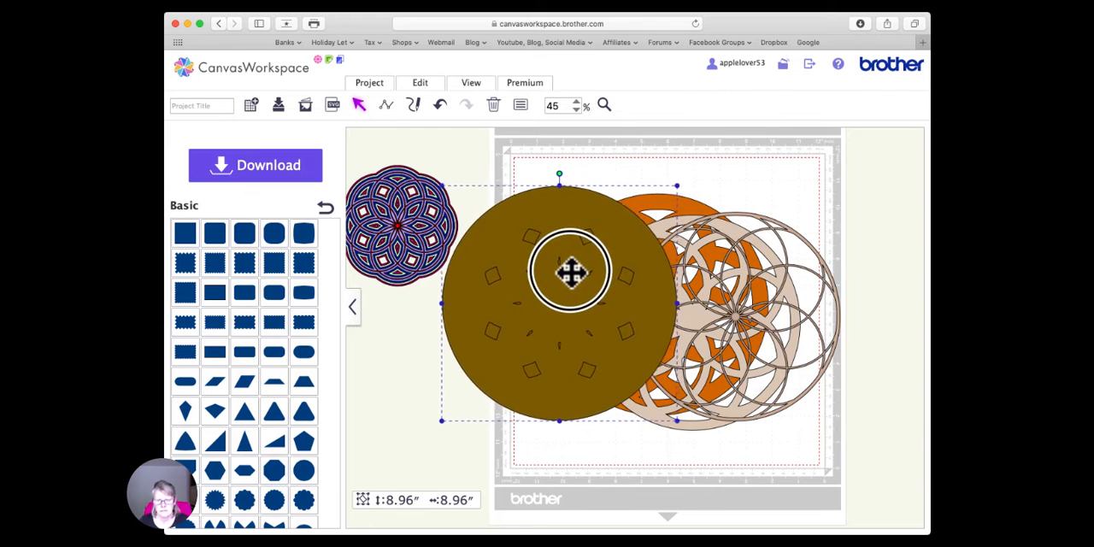
key(Delete)
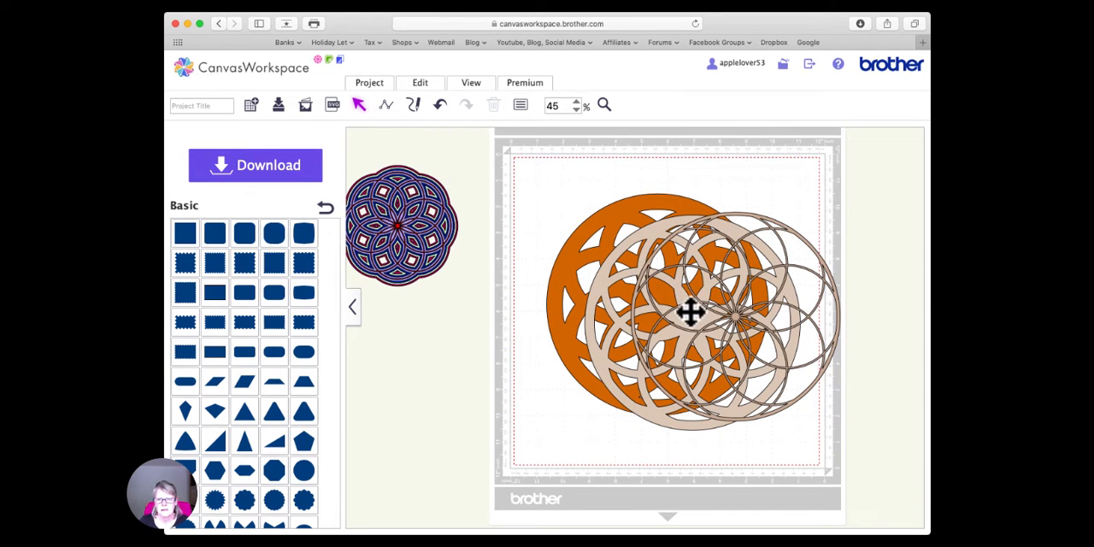
click(441, 105)
- Move the larger olive brown offset layer clear of the stack and merge its outlines so the small shapes become cutouts
drag(591, 329, 470, 346)
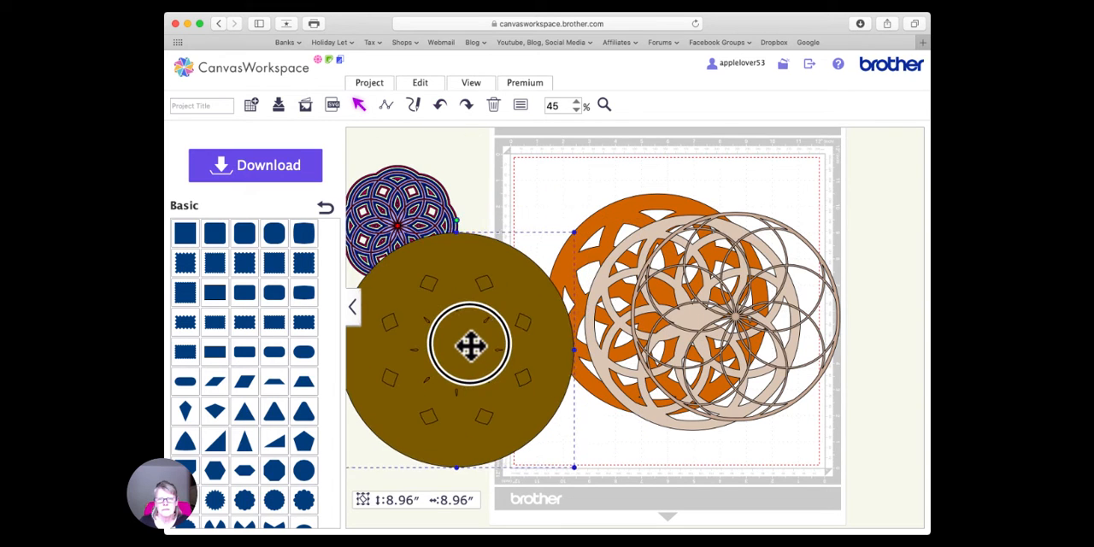
click(533, 214)
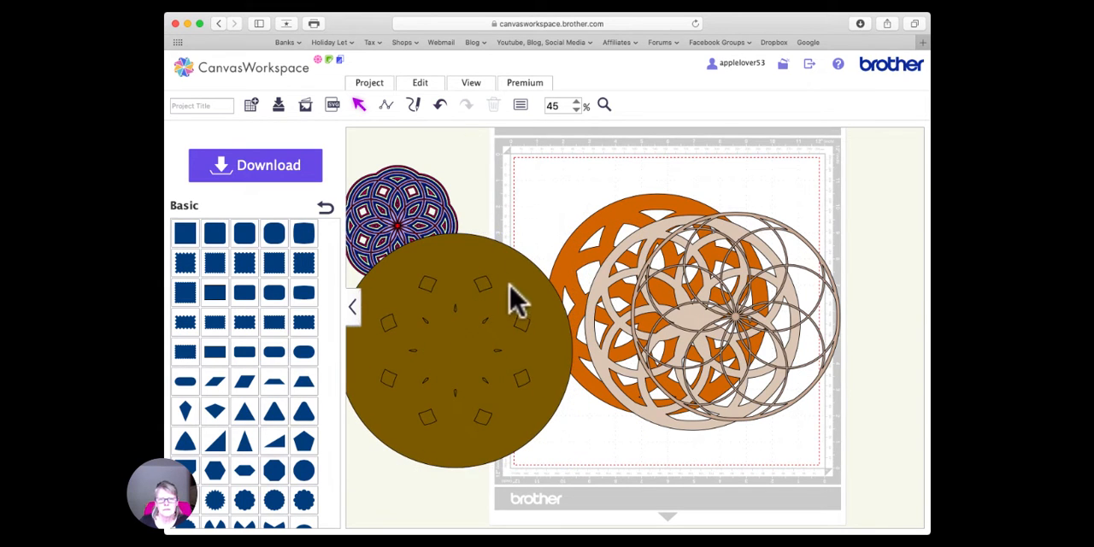
drag(511, 299, 569, 240)
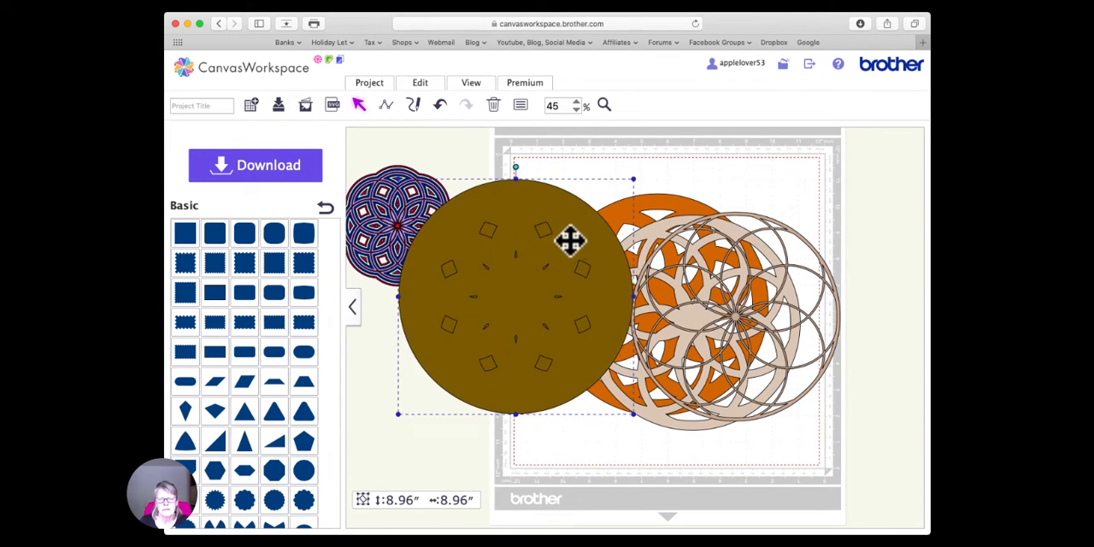
click(434, 85)
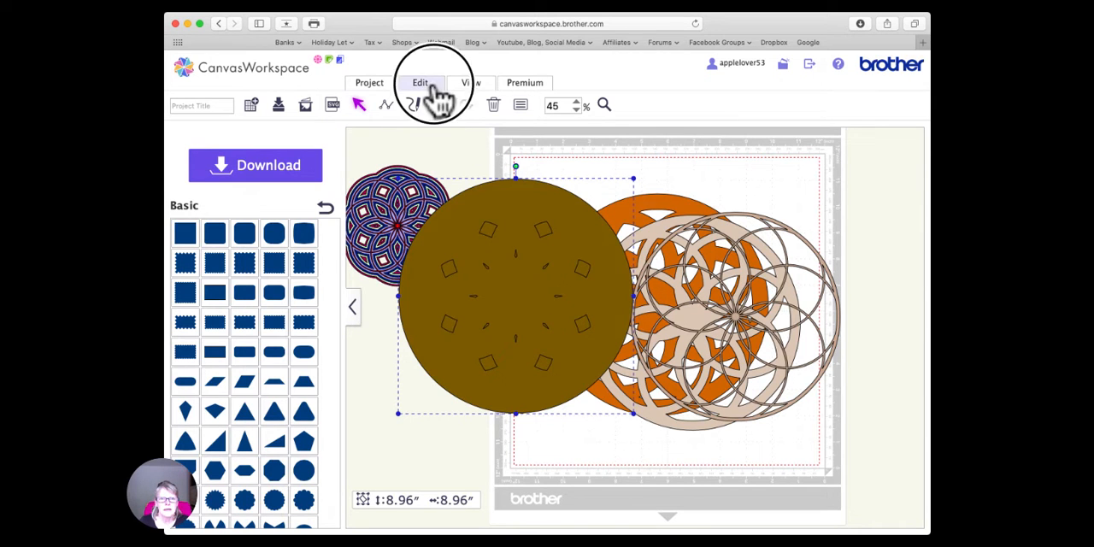
click(529, 328)
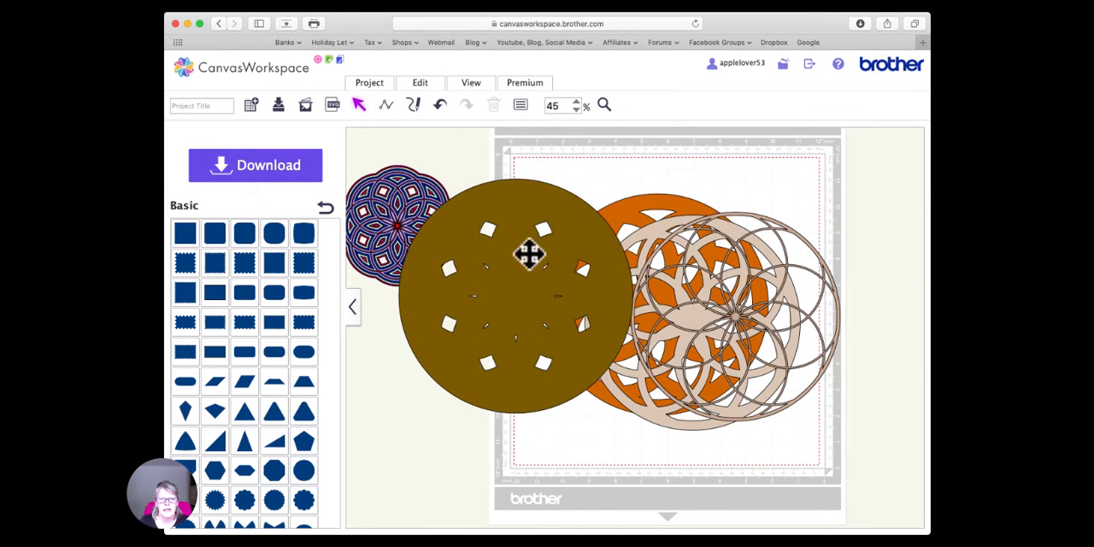
- Send the merged olive brown layer to the back and position it behind the orange layer
click(427, 85)
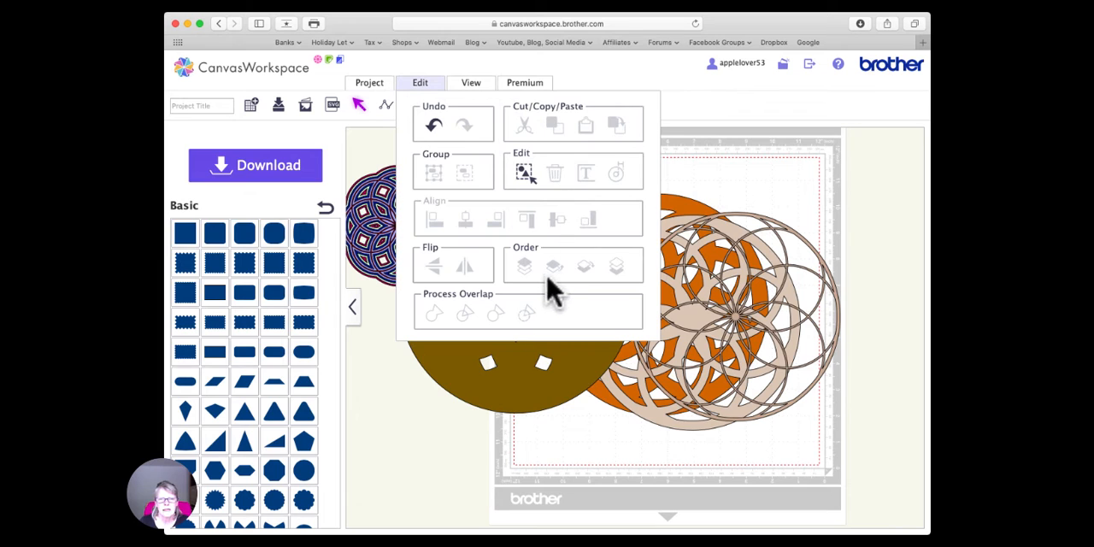
click(490, 376)
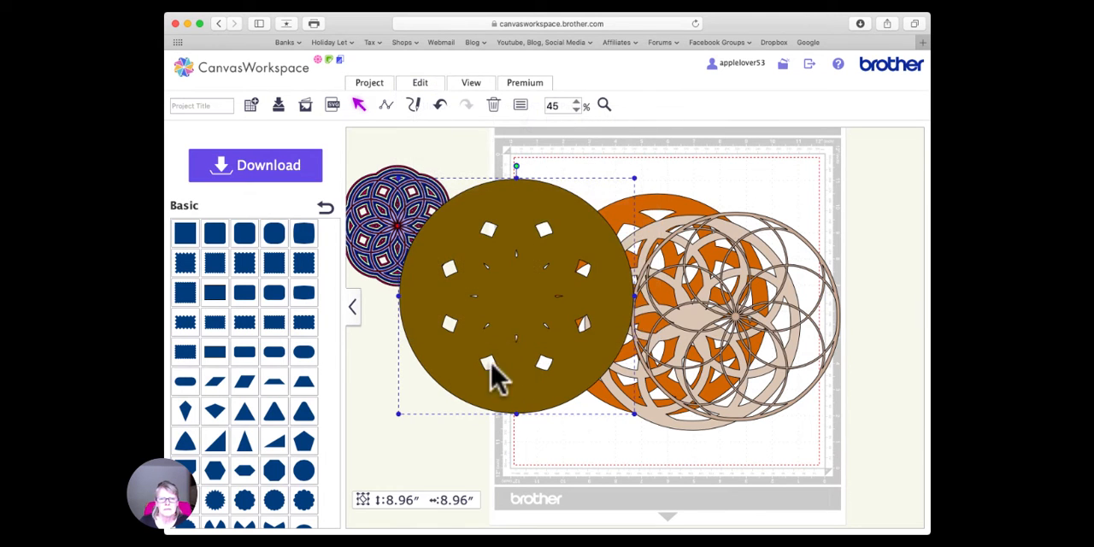
click(428, 85)
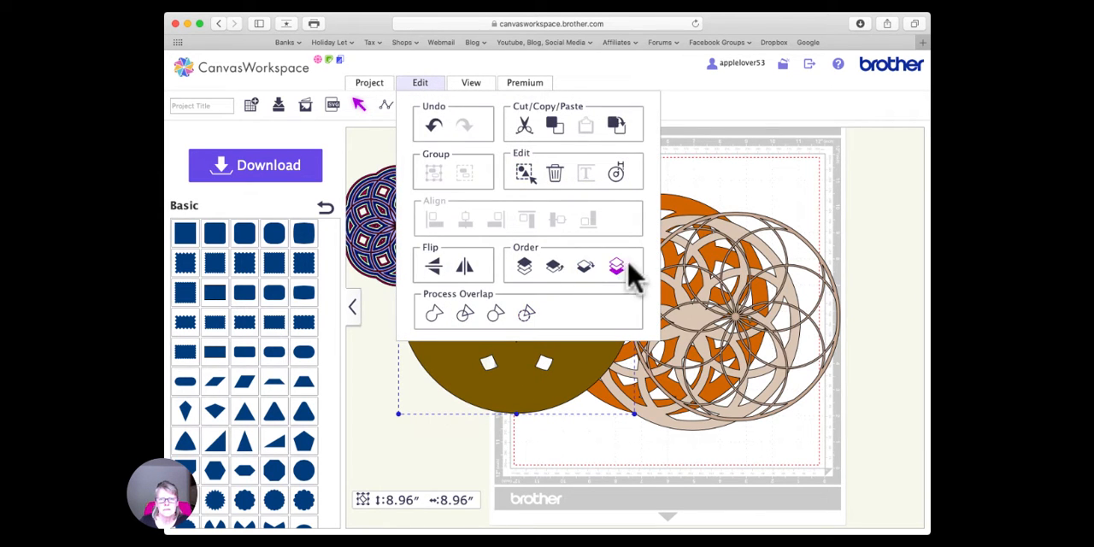
click(616, 268)
drag(515, 308, 636, 312)
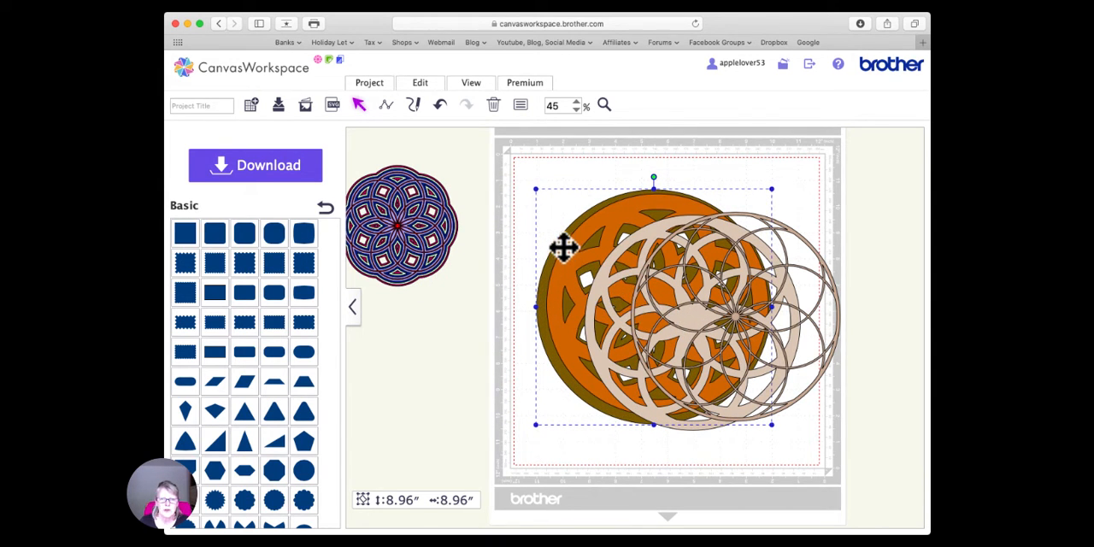
drag(563, 247, 536, 232)
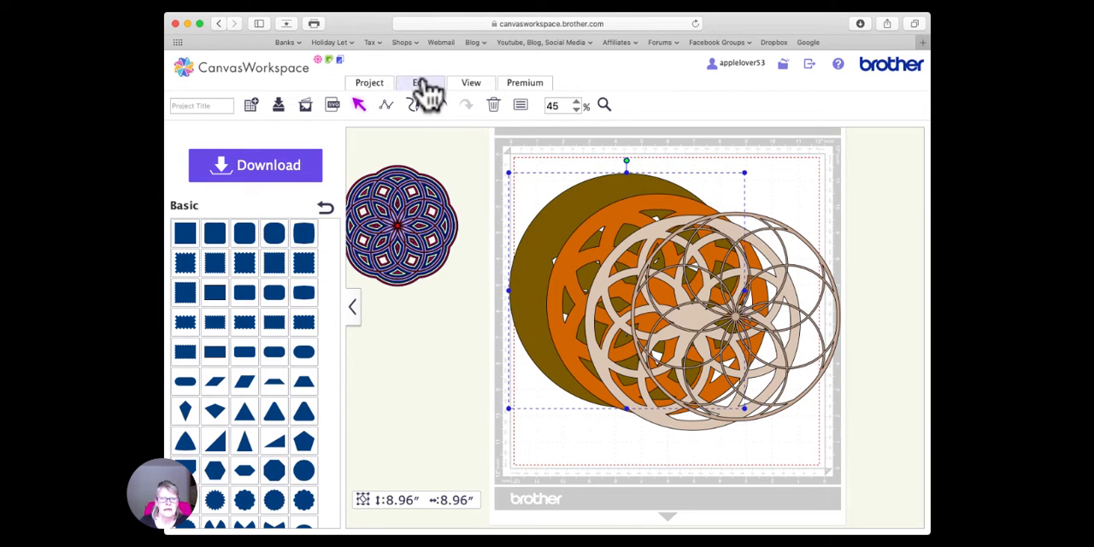
- Create an outward offset line around the rearmost olive brown layer with 0.12-inch spacing and round corners, leaving the original line as is
click(423, 86)
click(614, 175)
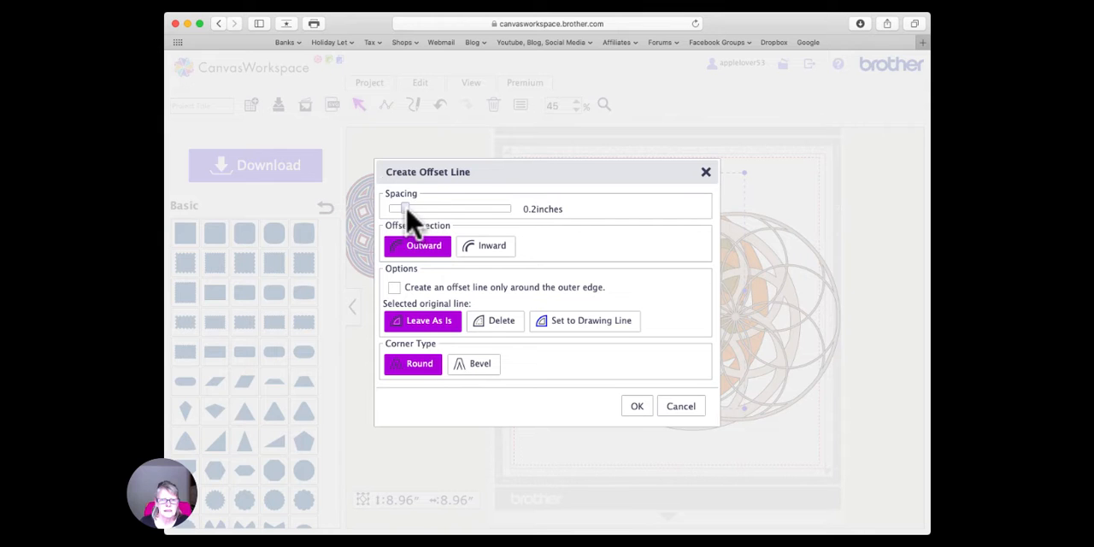
drag(405, 211, 396, 211)
click(637, 407)
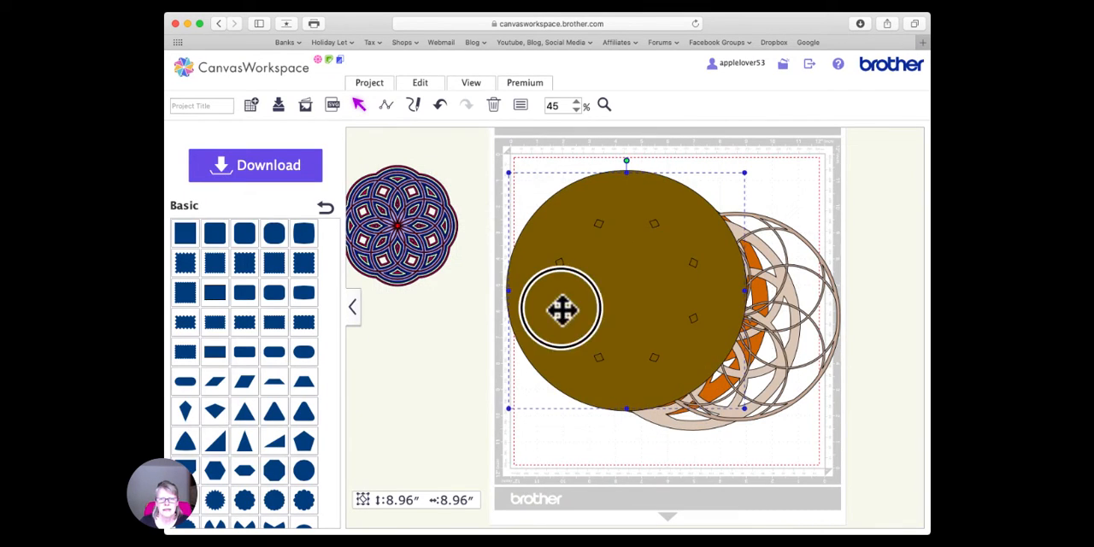
- Move the new offset layer off the stack, merge its outlines, and send it to the back
drag(561, 310, 487, 365)
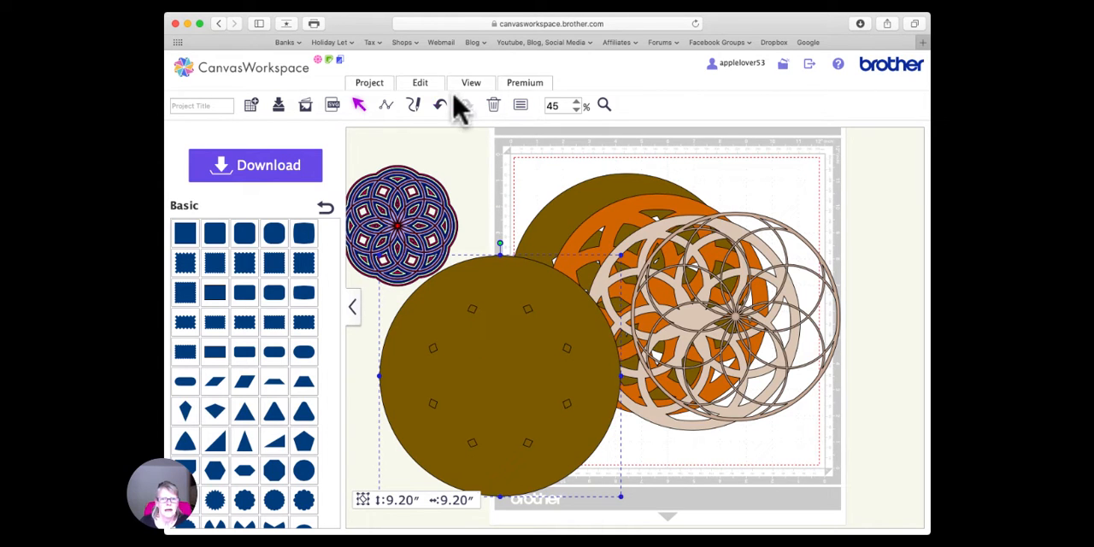
click(422, 84)
click(527, 312)
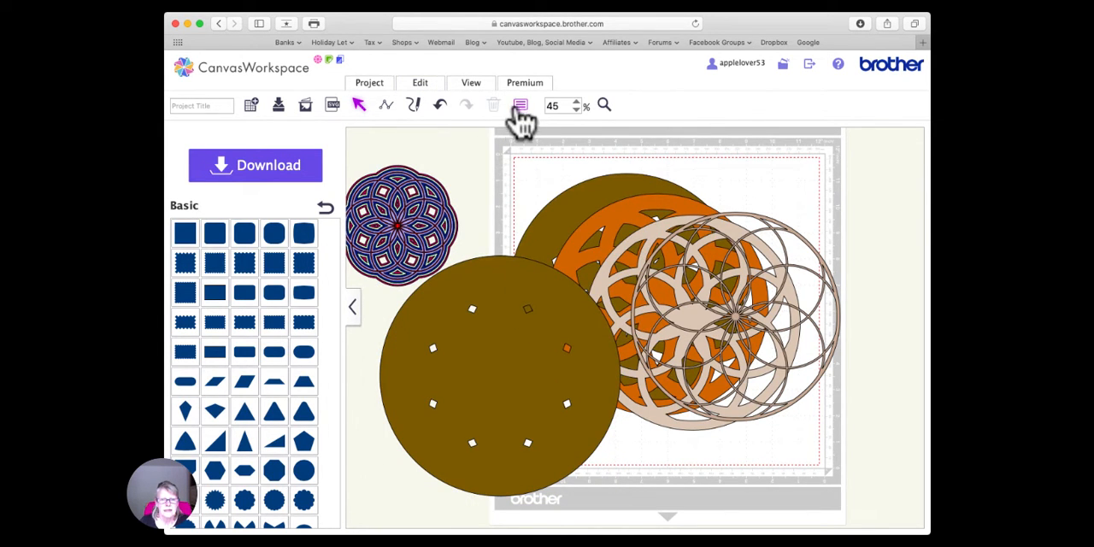
click(491, 278)
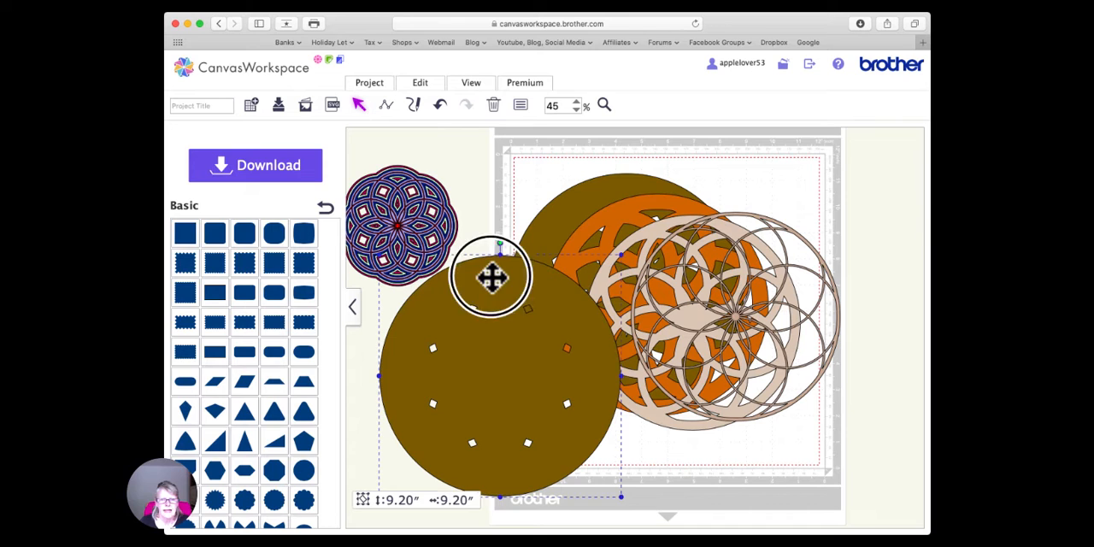
click(424, 86)
click(616, 268)
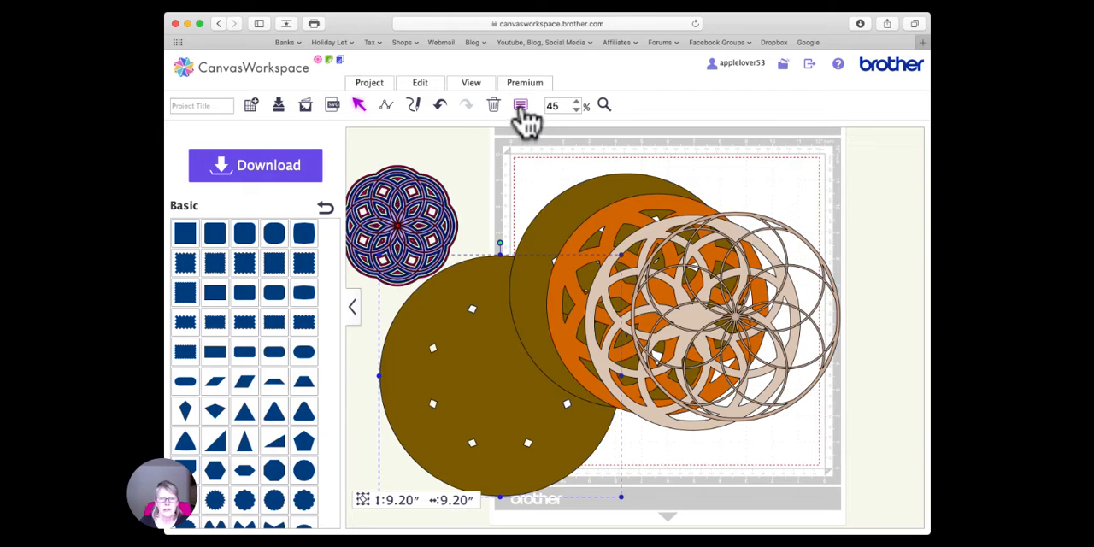
- Set the rearmost layer's fill color to light tan and place it behind the olive brown layer
click(521, 105)
click(270, 264)
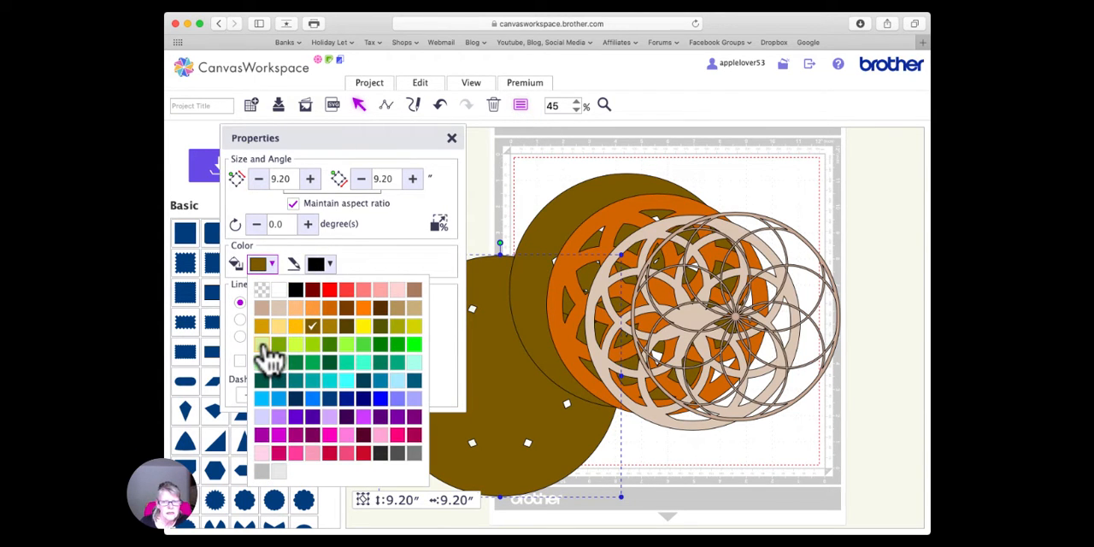
click(414, 308)
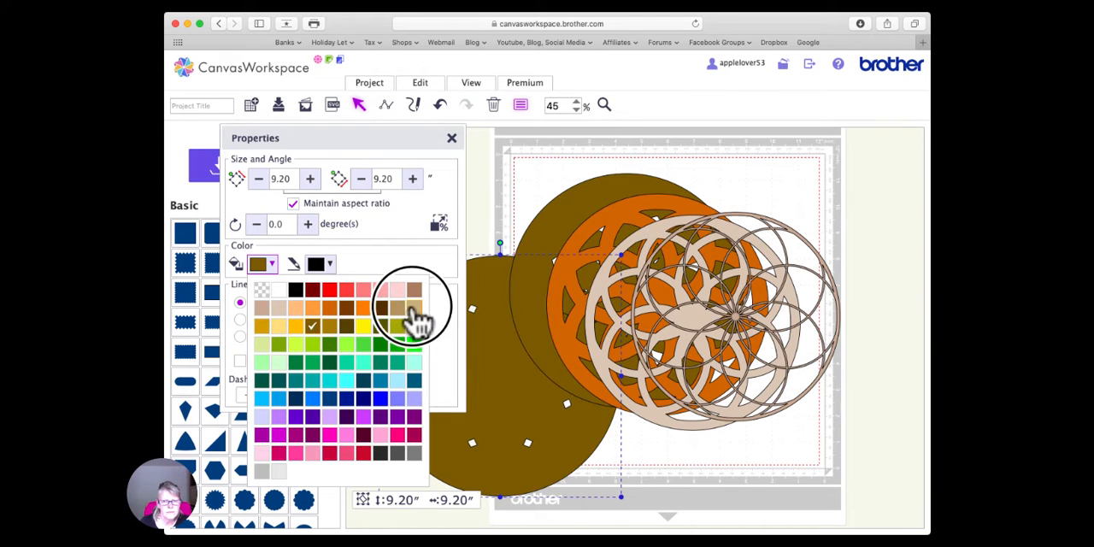
click(452, 138)
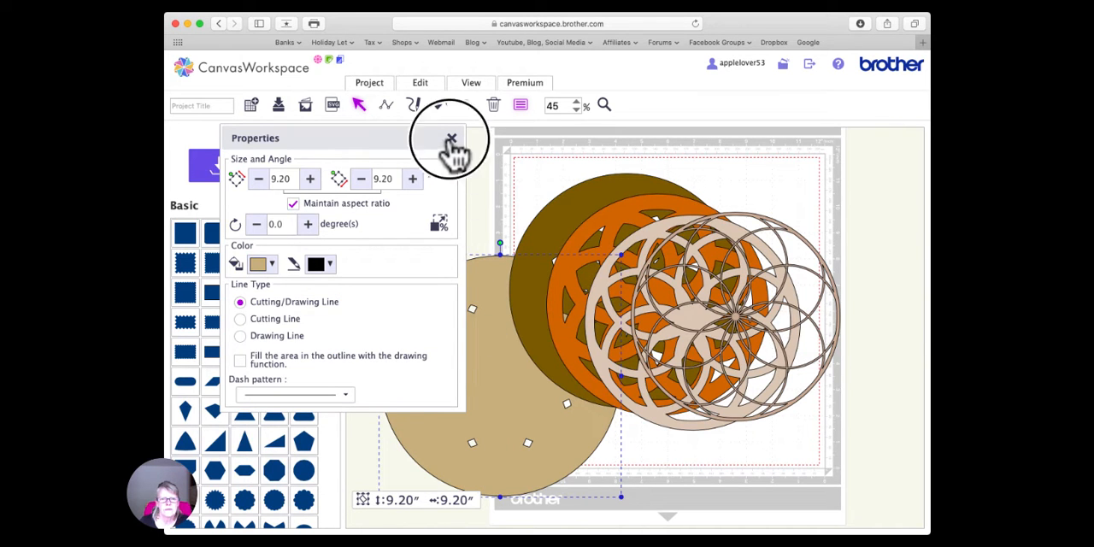
drag(478, 393, 589, 321)
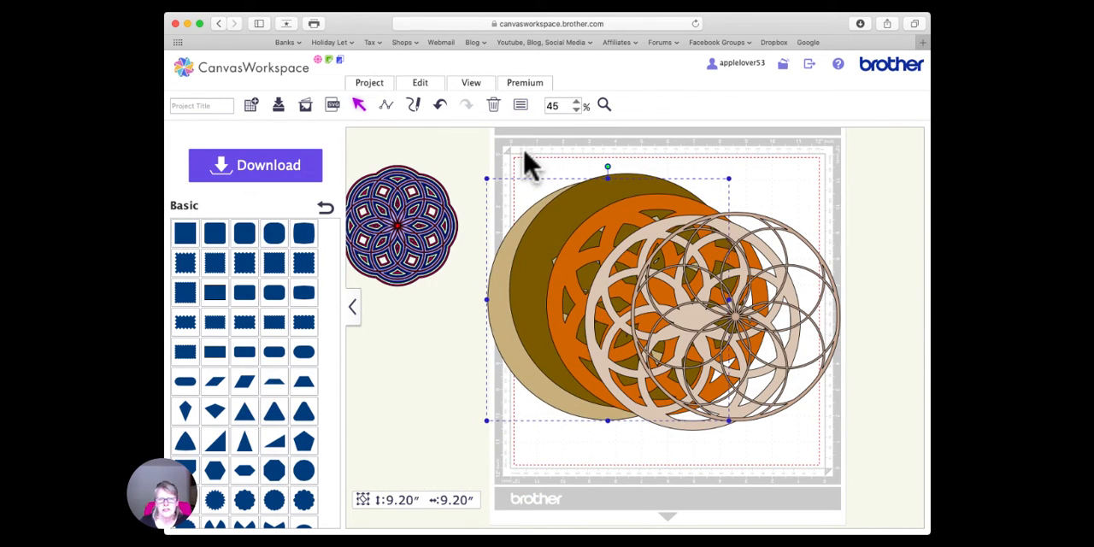
- Select all the circle-framed layers and align them on center horizontally and vertically
drag(527, 164, 793, 452)
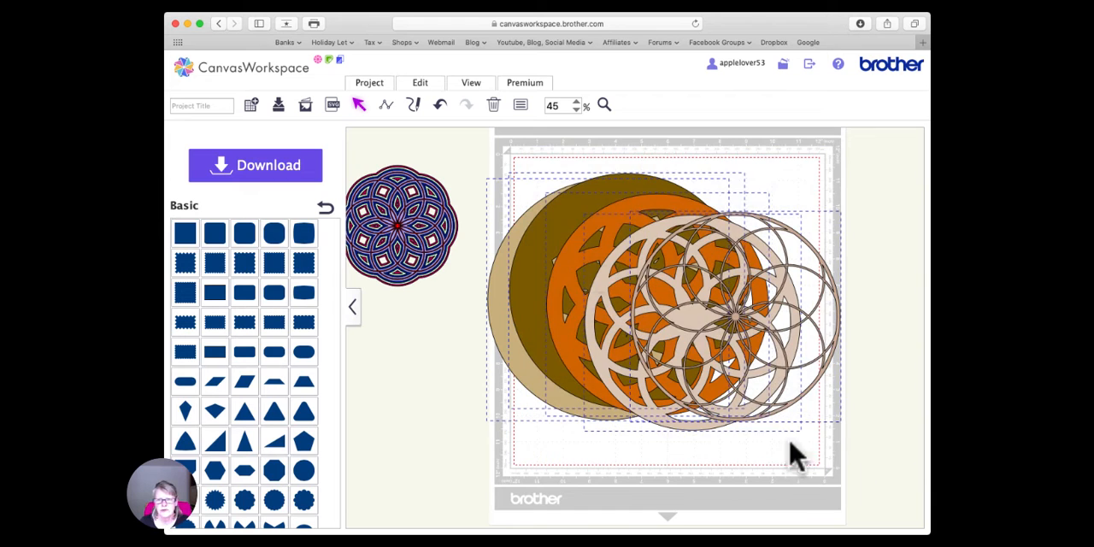
click(420, 83)
click(462, 221)
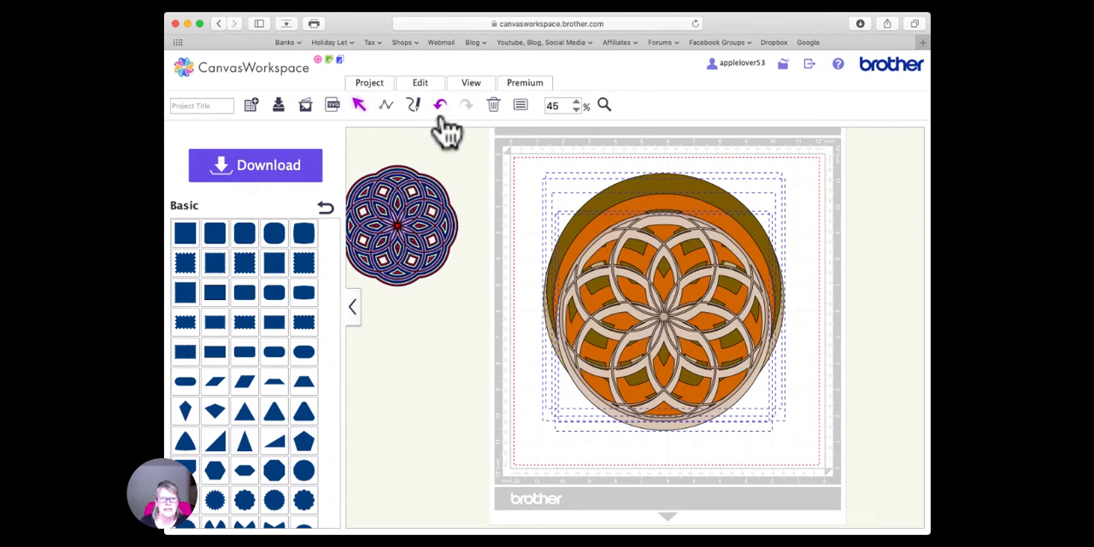
click(423, 85)
click(557, 221)
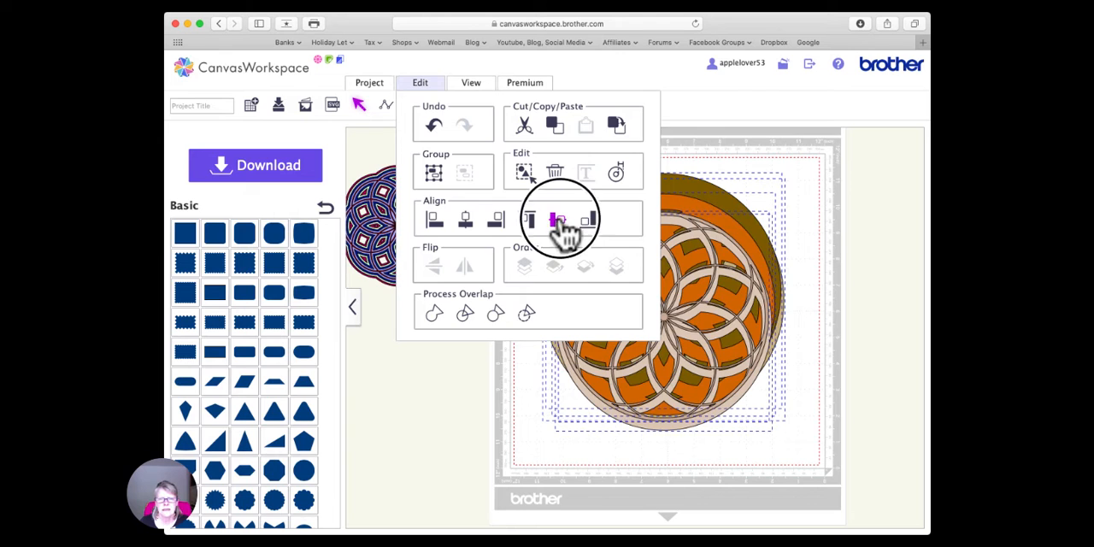
- Move the circle-framed design aside, enlarge the red and blue design to about 9.41 inches, and place the two side by side
drag(655, 246, 740, 244)
drag(427, 231, 469, 239)
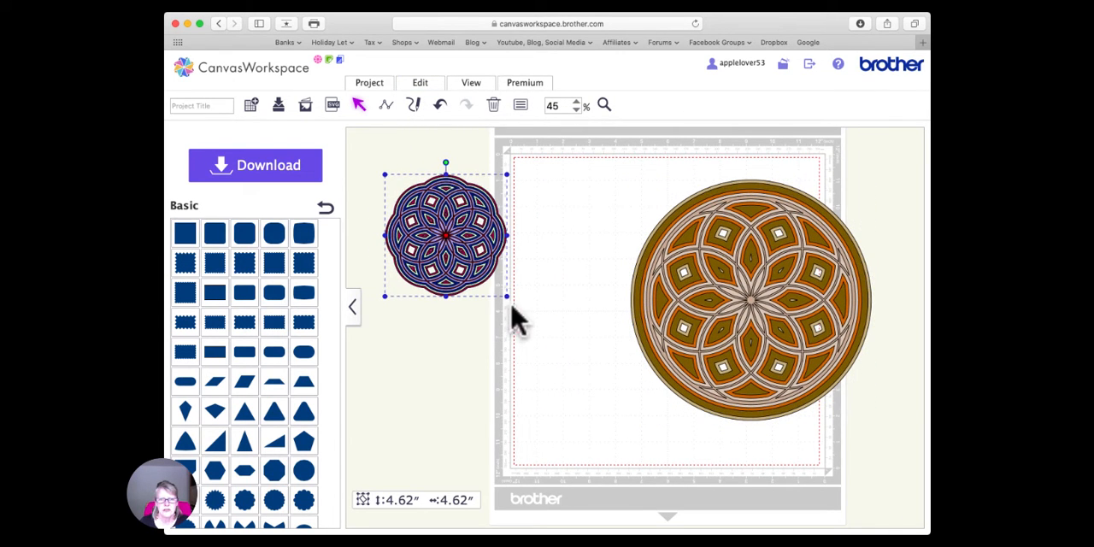
drag(506, 297, 628, 478)
drag(509, 241, 483, 251)
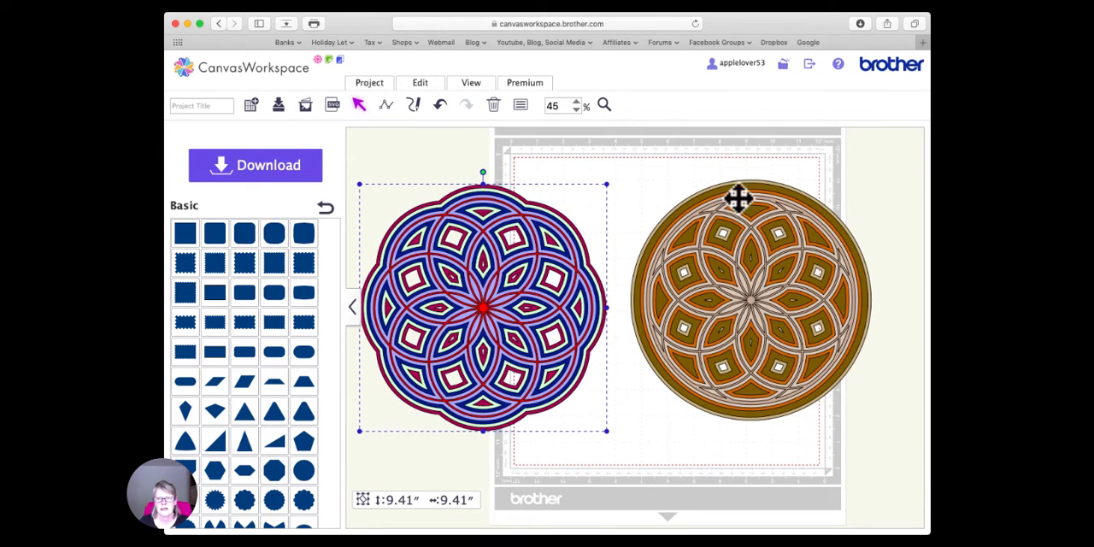
click(705, 175)
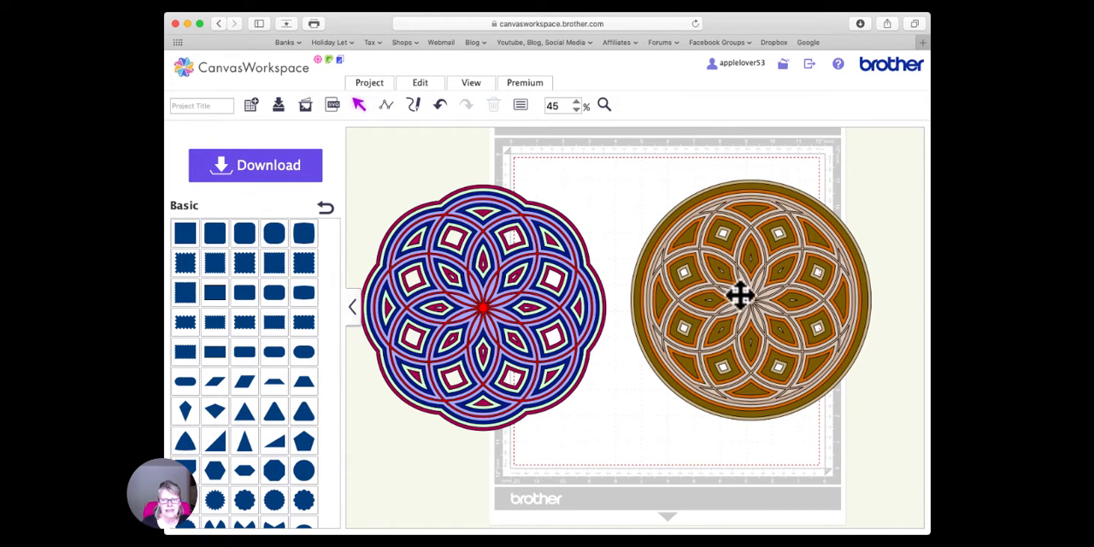
mouse_move(740, 295)
mouse_down()
mouse_move(690, 307)
mouse_move(663, 254)
mouse_move(752, 306)
mouse_up()
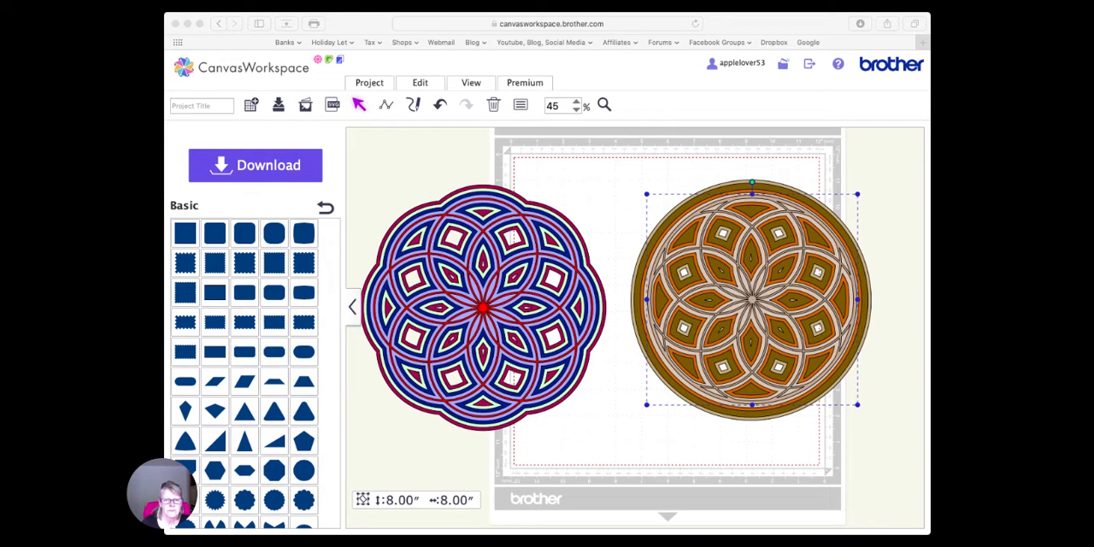
click(599, 427)
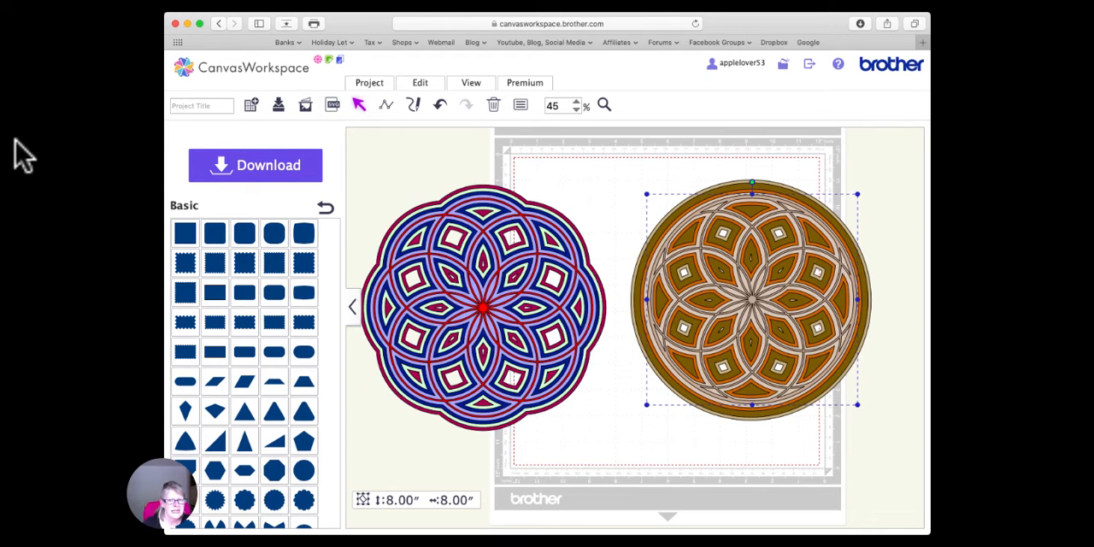
click(656, 184)
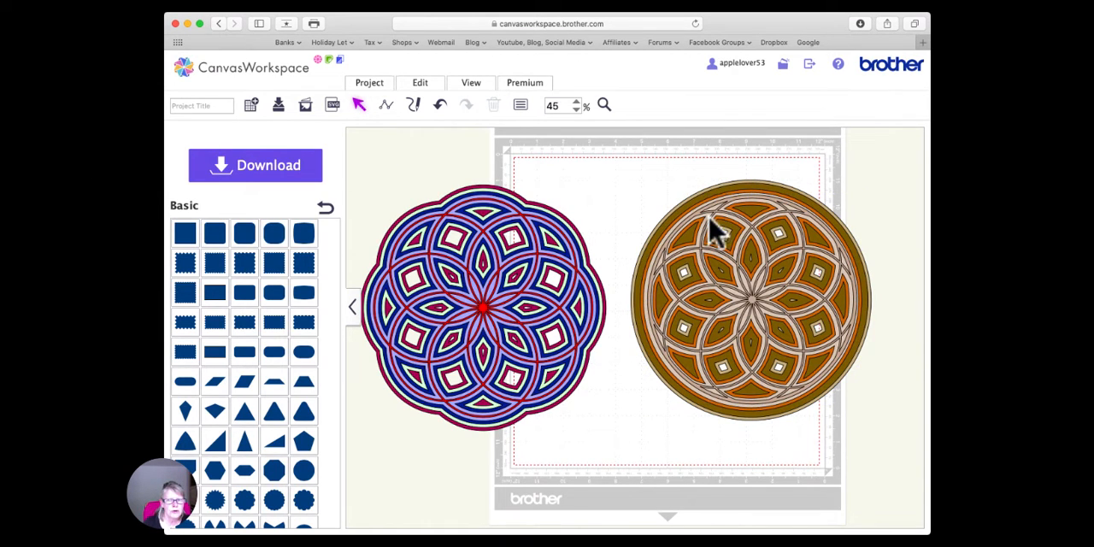
click(751, 296)
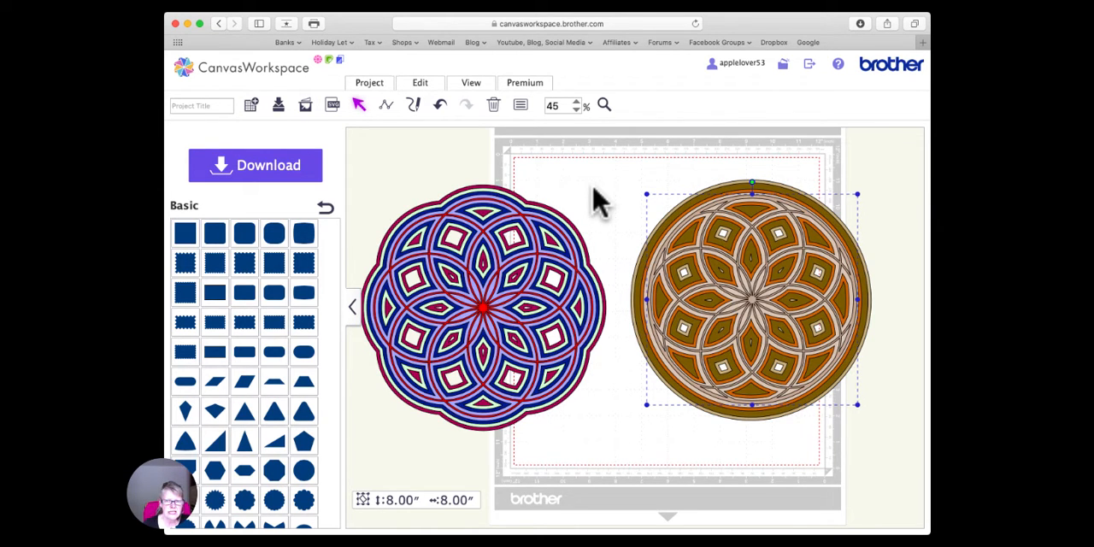
scroll(594, 190, right, 1)
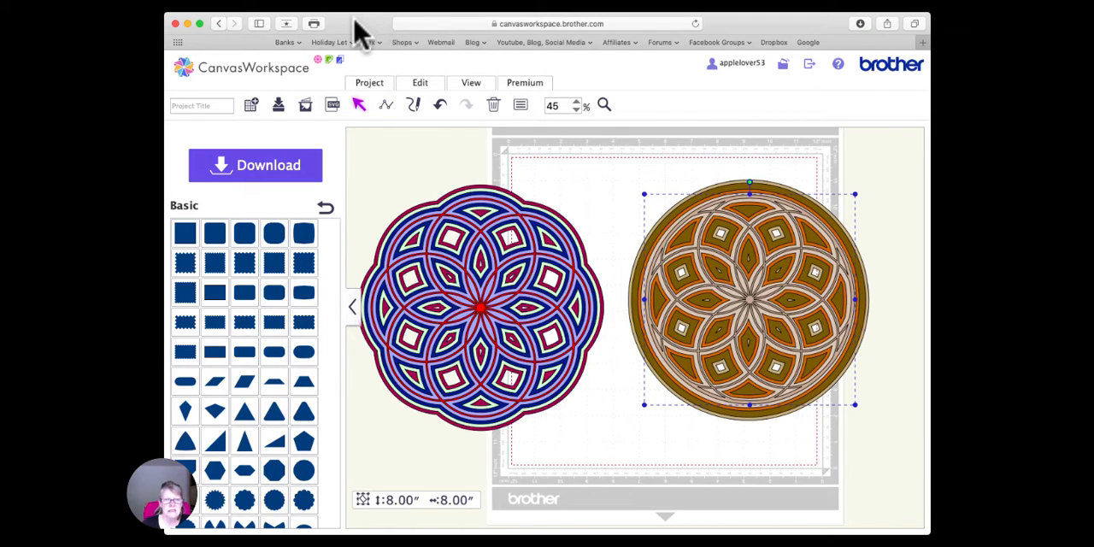
click(411, 147)
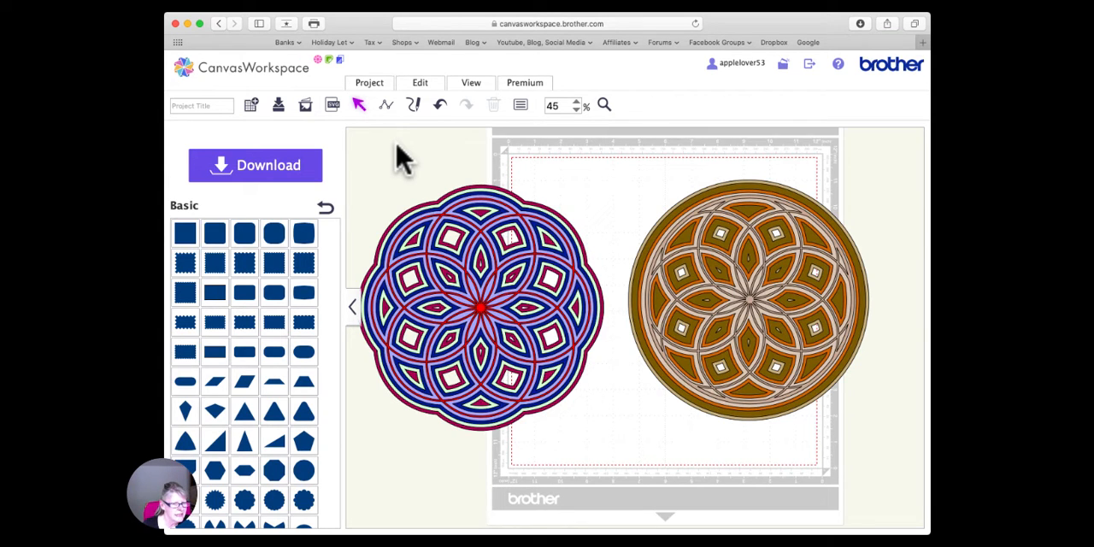
scroll(402, 158, down, 1)
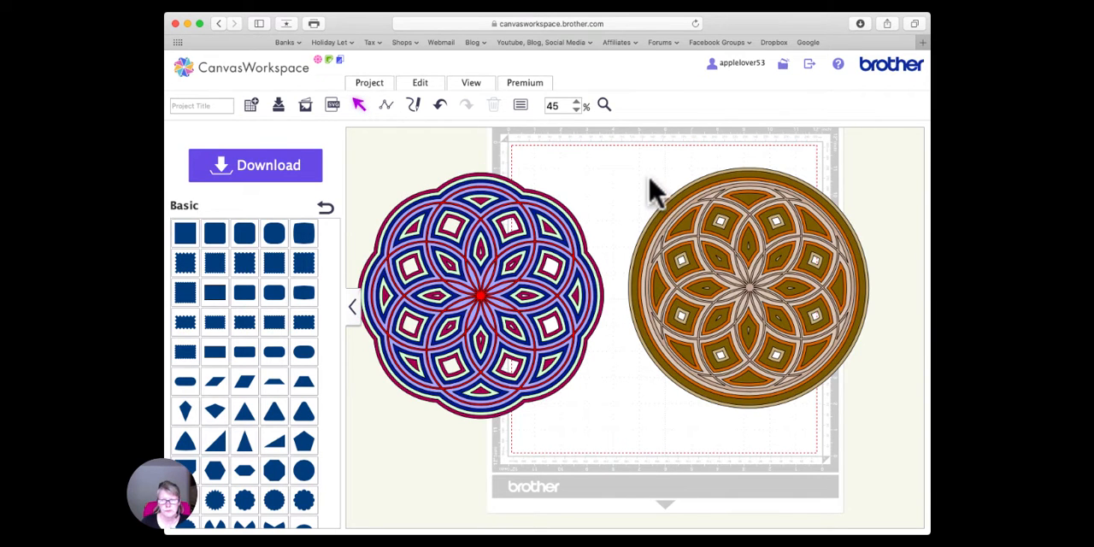
- Group the circle-framed design, shrink it to about 5.75 inches, and place it in the mat's lower-right area
drag(645, 178, 837, 368)
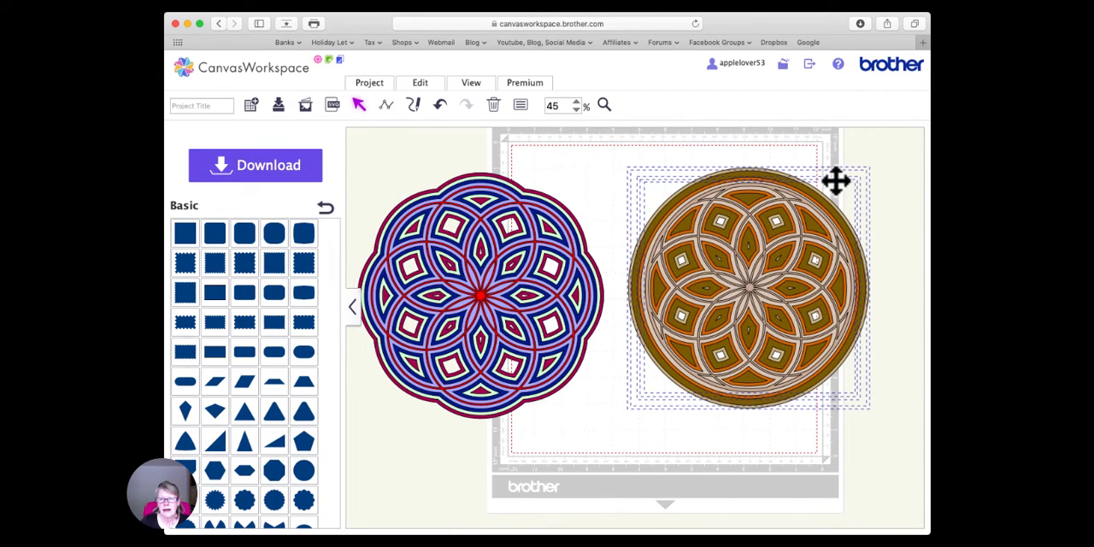
right_click(776, 230)
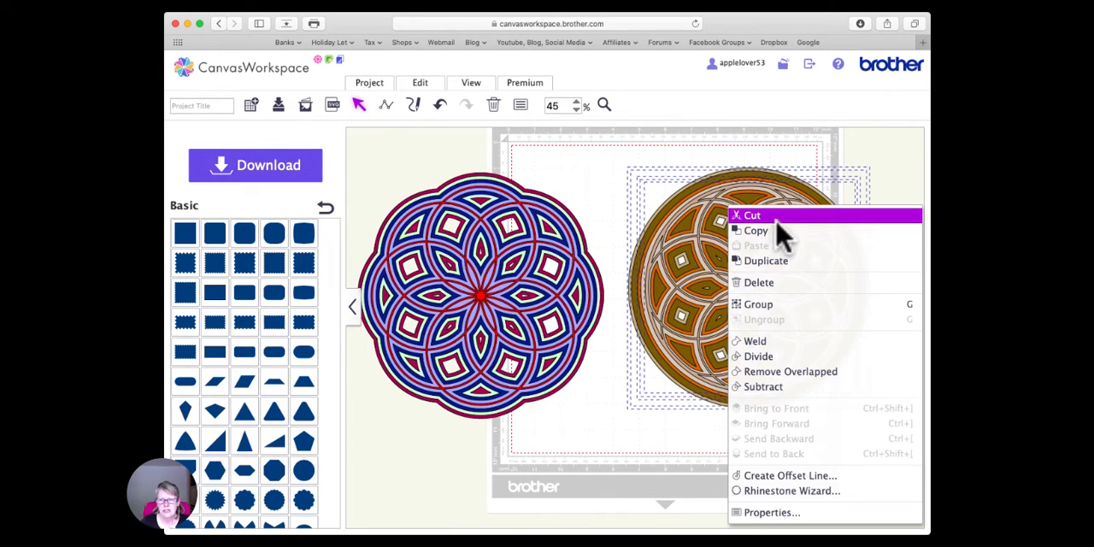
click(781, 305)
drag(874, 179, 782, 268)
drag(688, 323, 715, 348)
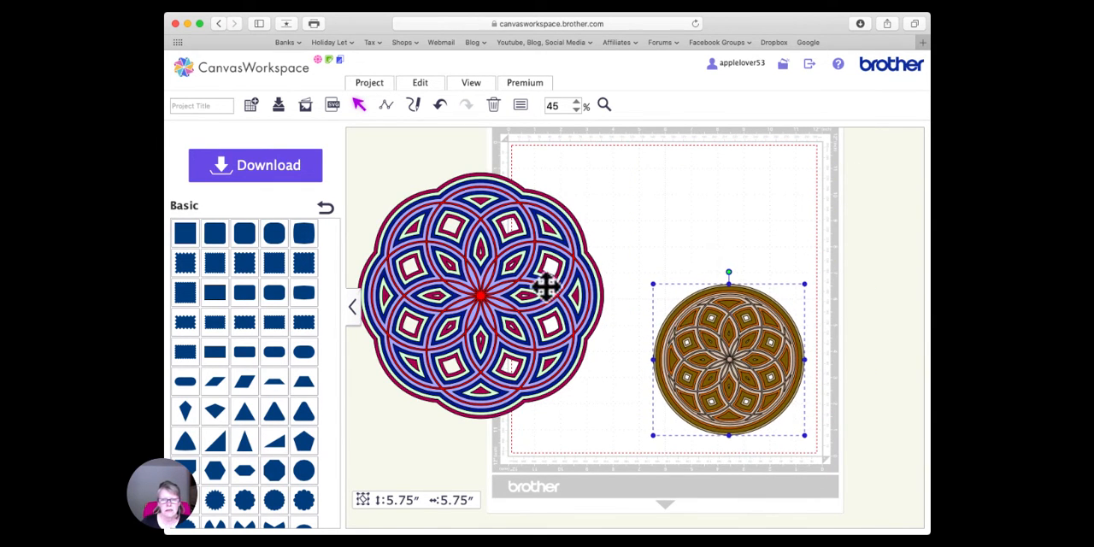
- Shrink the red and blue scalloped design to about 7.49 inches and move it to the mat's upper-left area
click(478, 294)
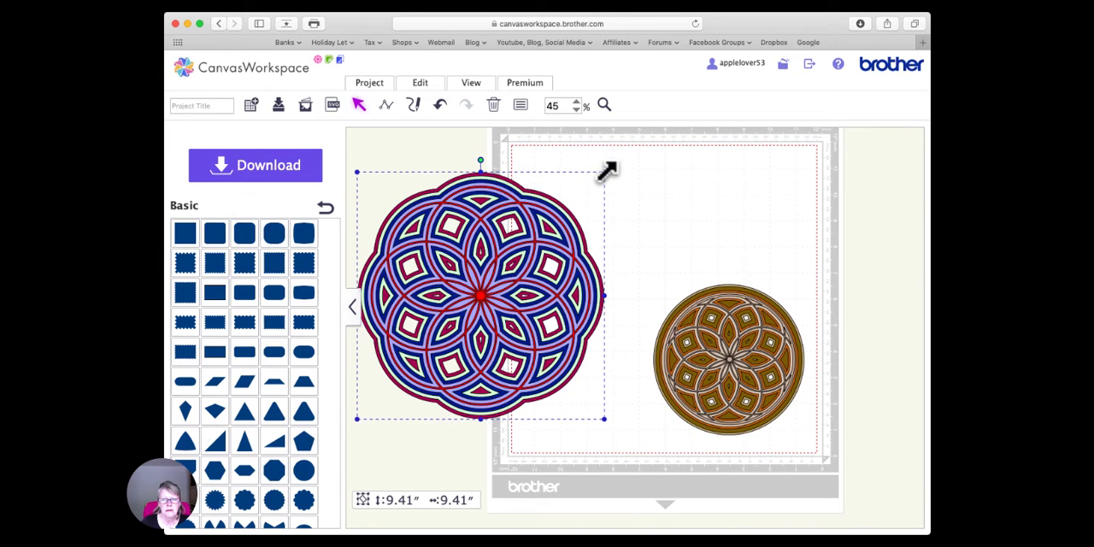
drag(604, 172, 555, 225)
drag(478, 295, 636, 224)
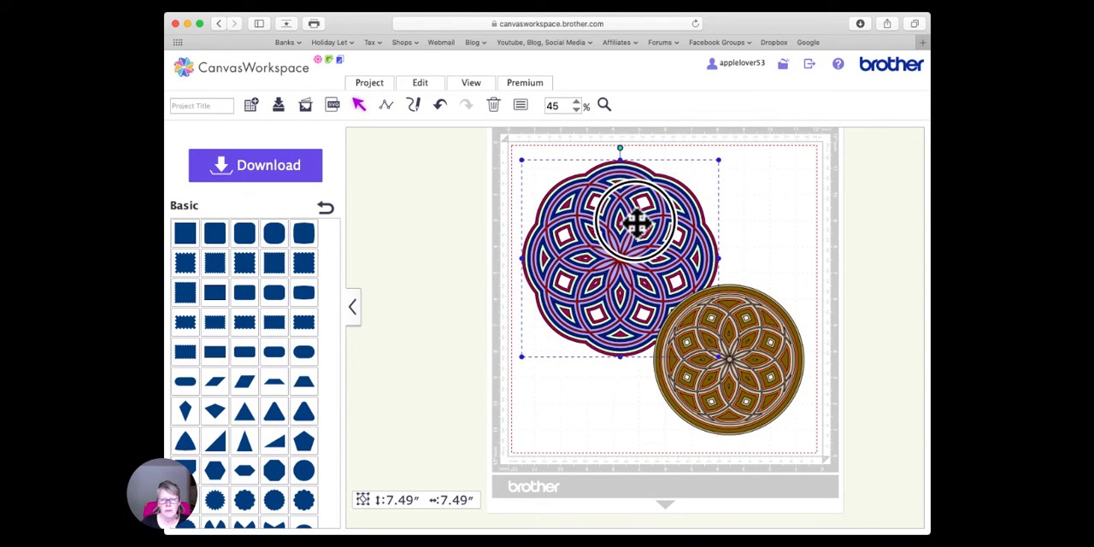
- Title the project "mandala" and save it
click(222, 106)
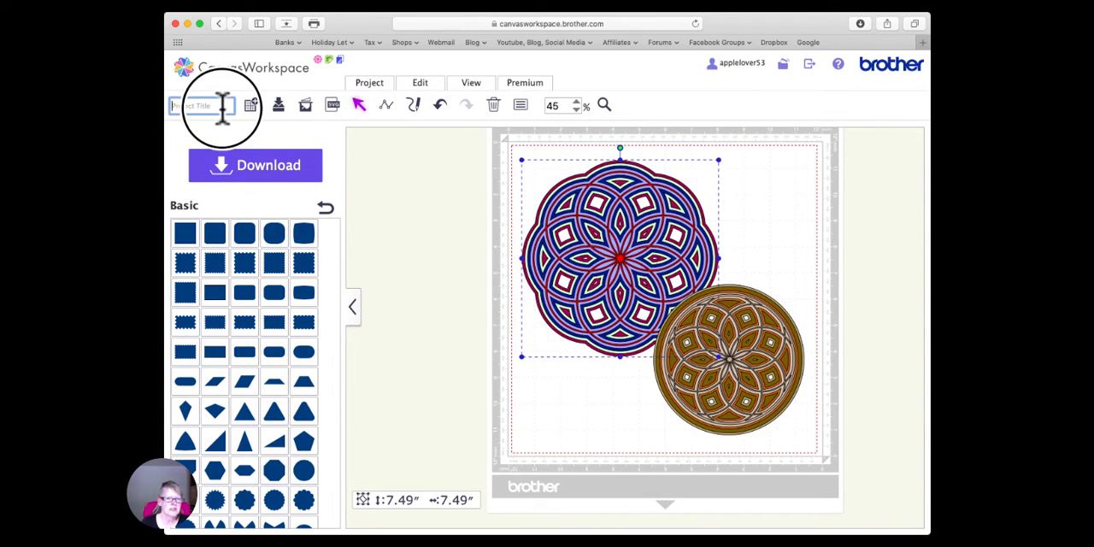
text(mandal)
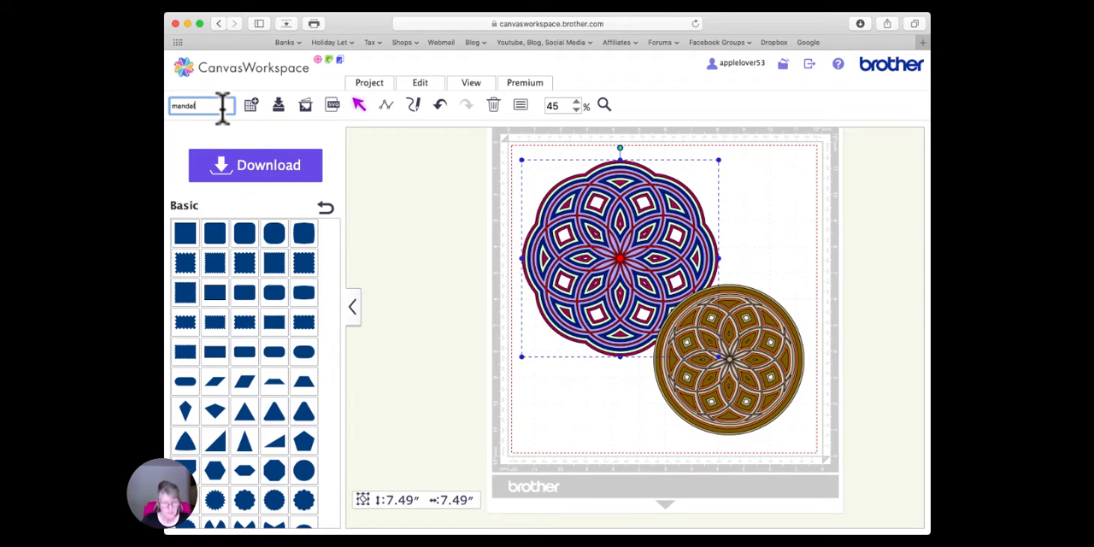
text(a)
key(BackSpace)
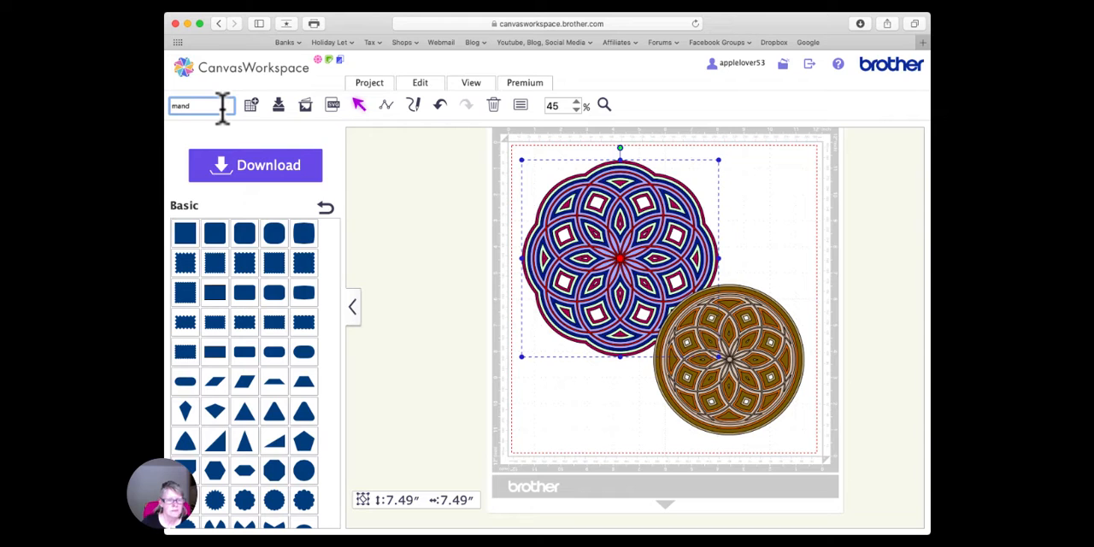
click(279, 112)
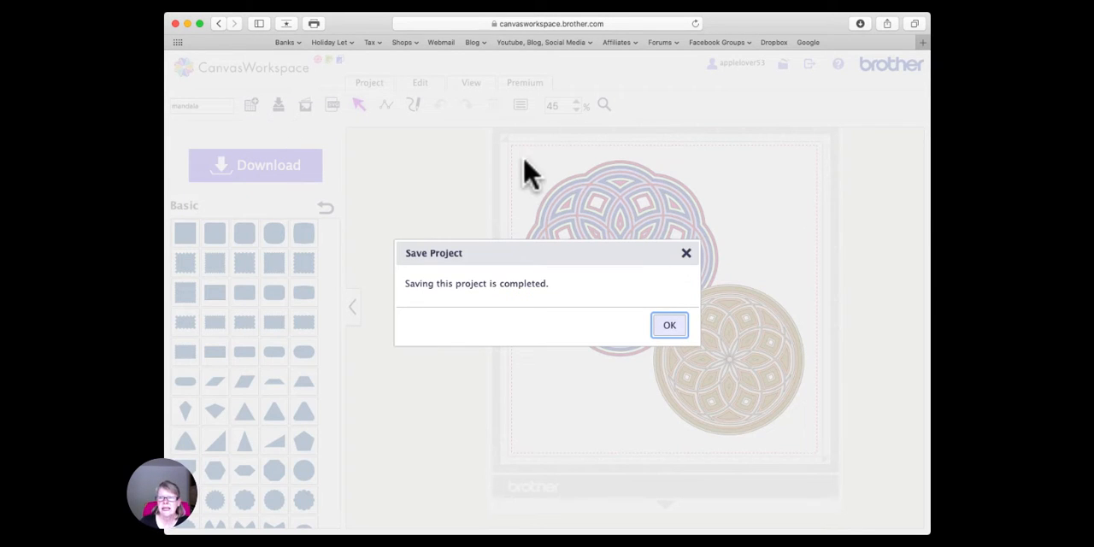
click(669, 325)
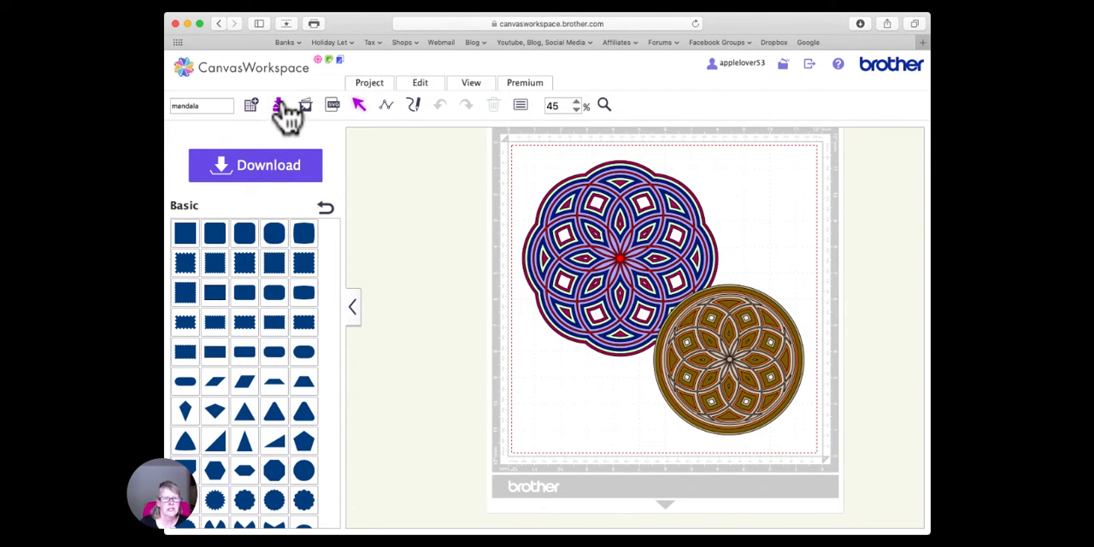
- Start a new project and add the basic square with heavily rounded corners to the mat
click(251, 105)
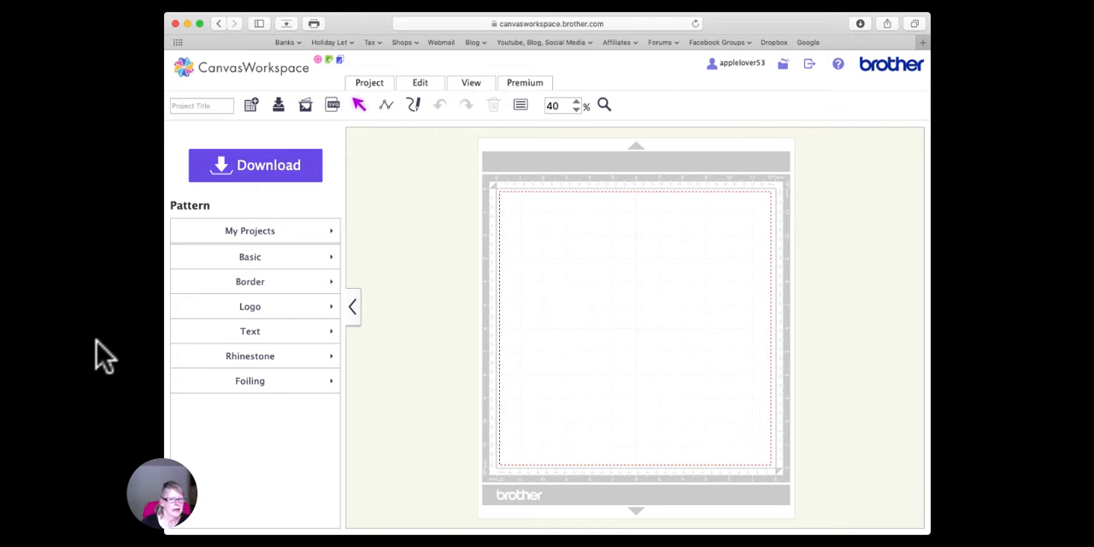
click(251, 259)
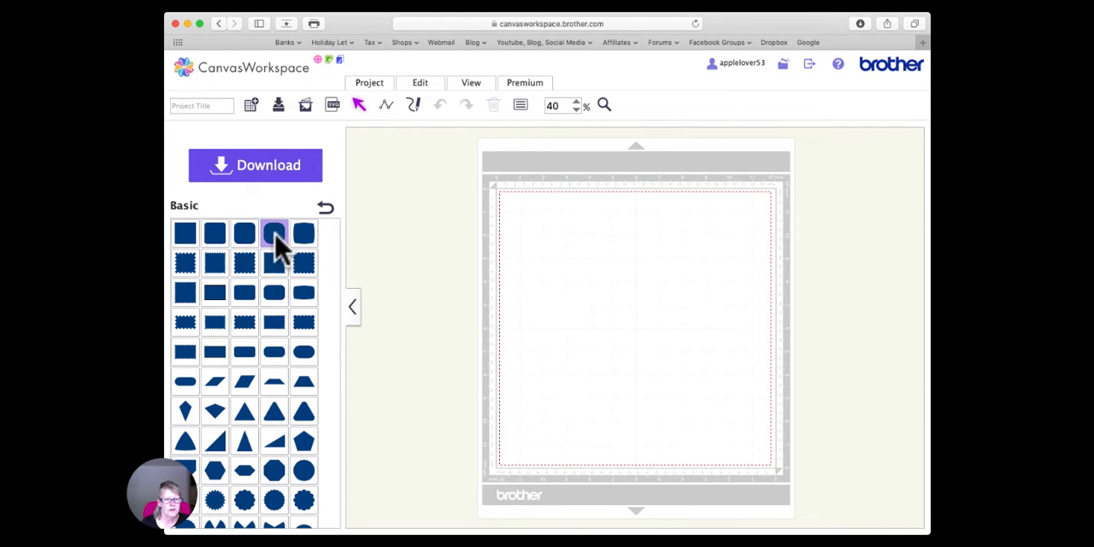
drag(277, 248, 569, 267)
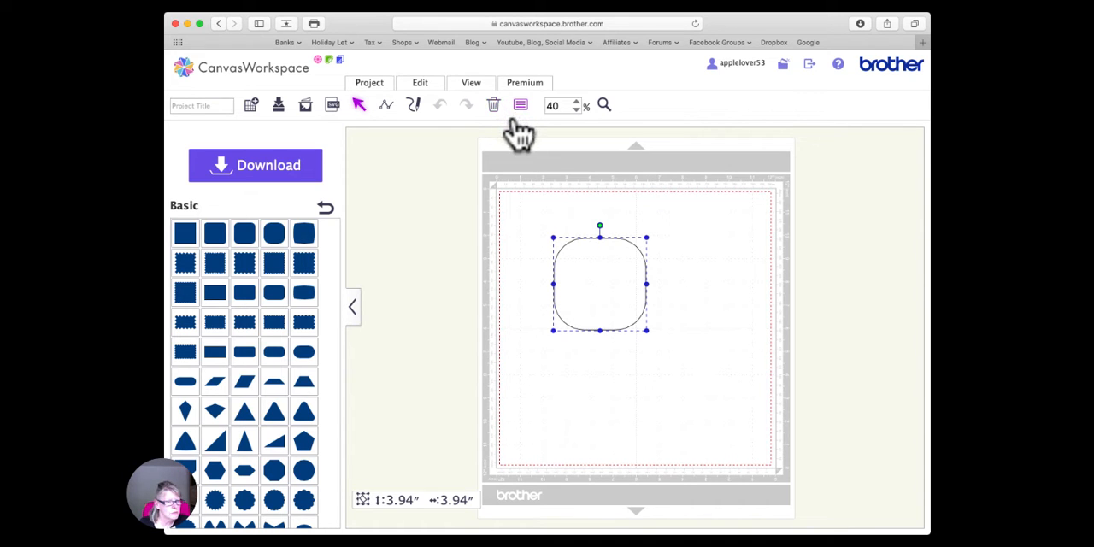
- Set the rounded square's size to 8 inches with its aspect ratio maintained, and shift it slightly left
click(520, 106)
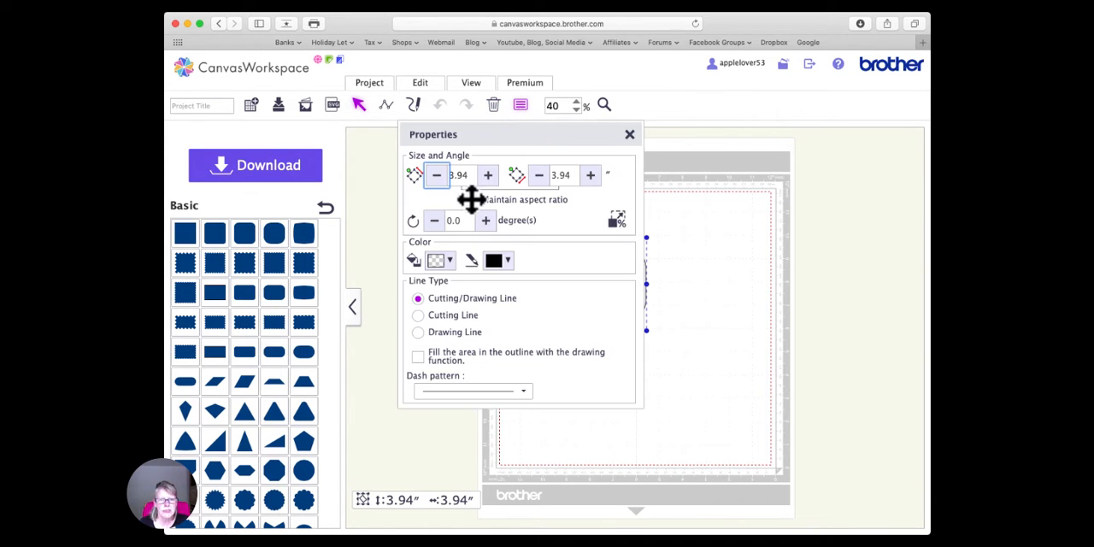
drag(472, 177, 420, 176)
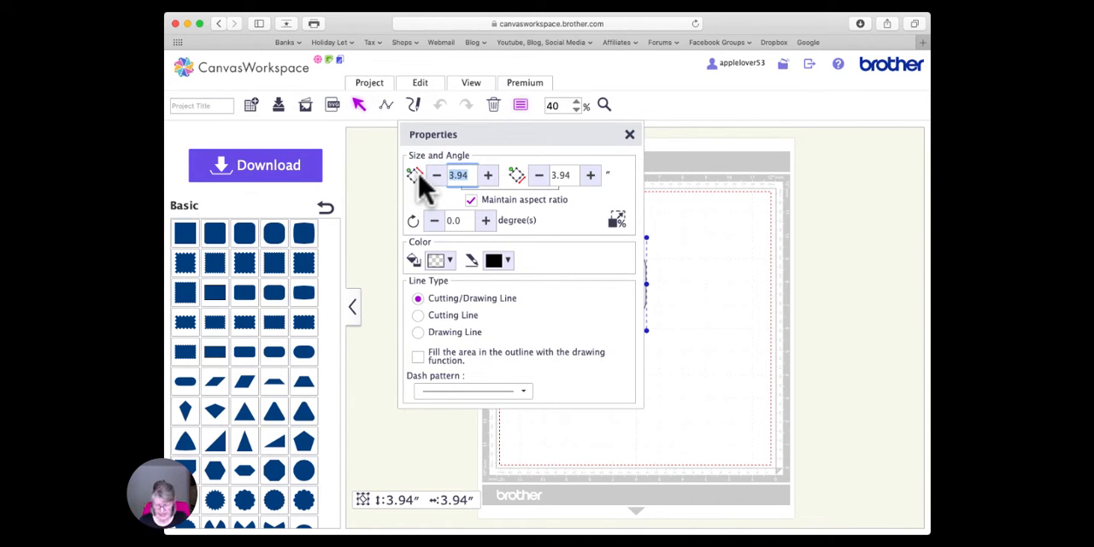
text(8)
key(Return)
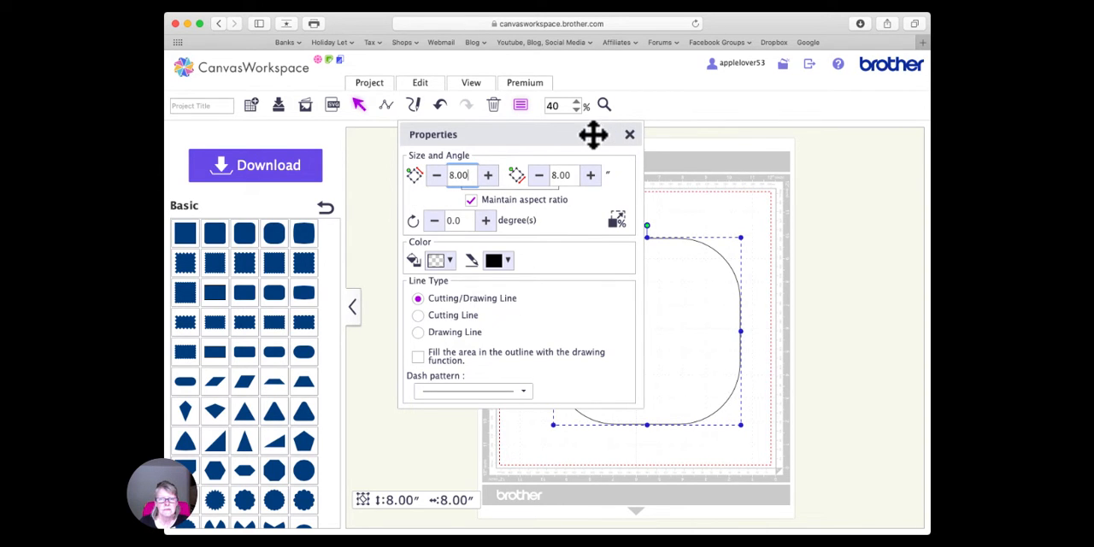
drag(589, 132, 424, 137)
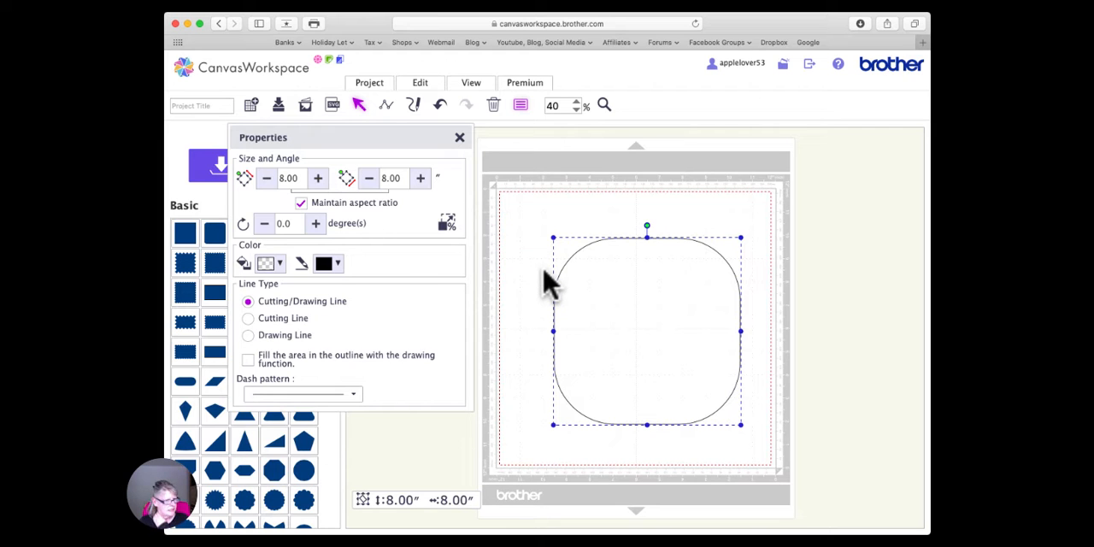
click(460, 138)
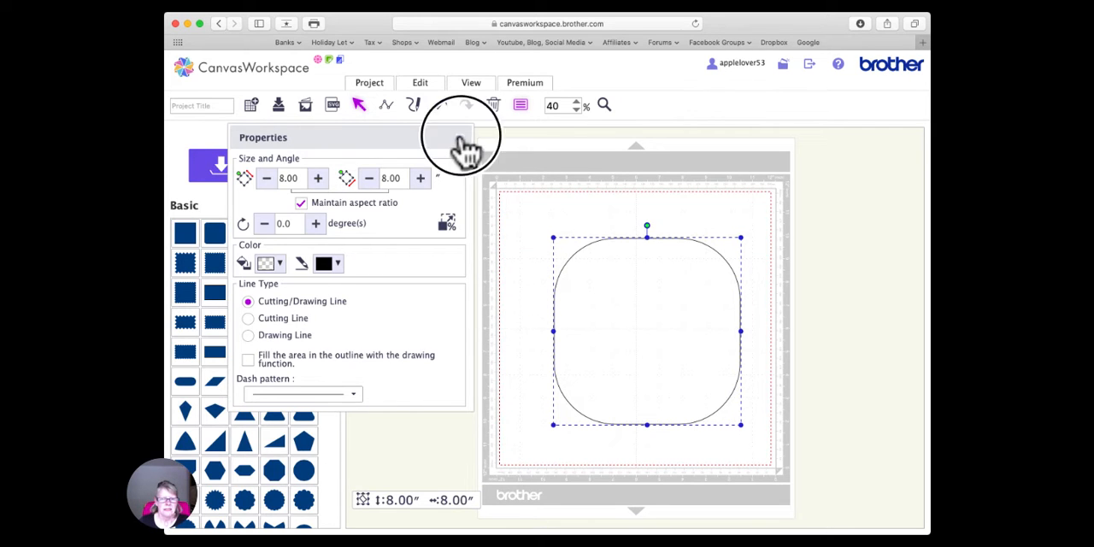
drag(632, 291, 611, 293)
- Set the rounded square's size to 6 inches, keeping its proportions, and nudge it slightly down on the mat
click(522, 108)
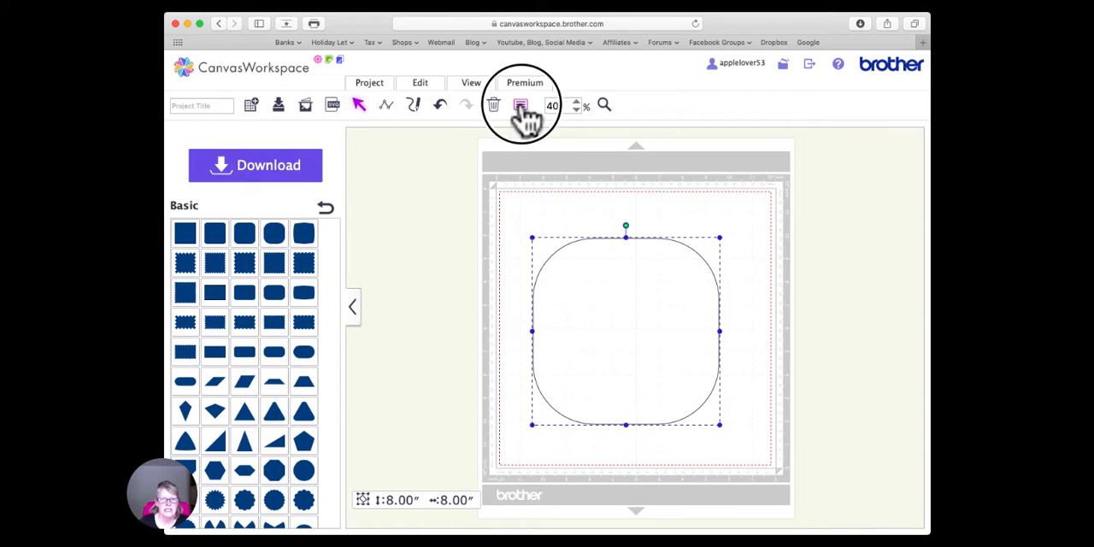
double_click(288, 177)
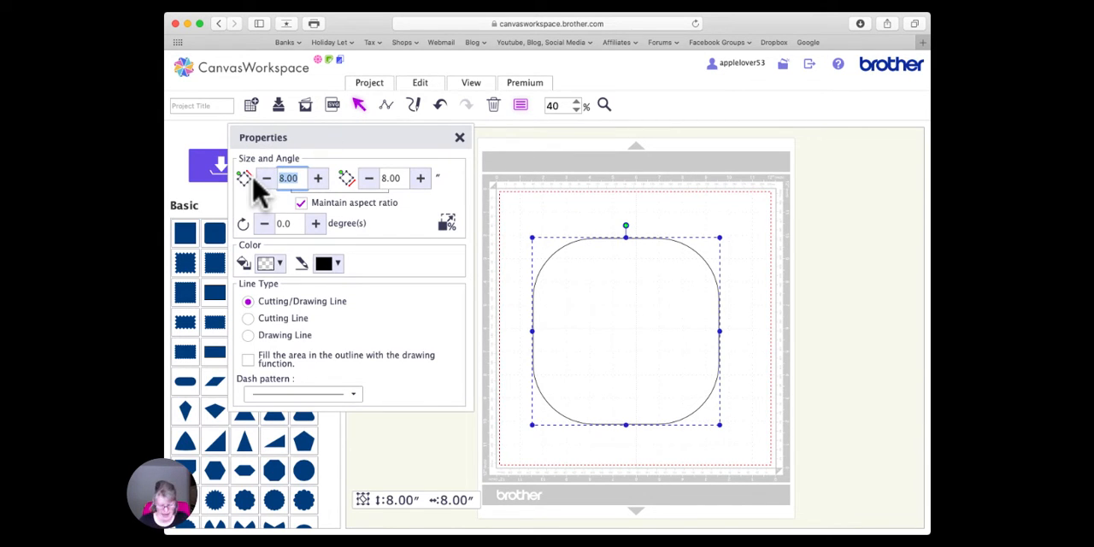
text(6)
key(Return)
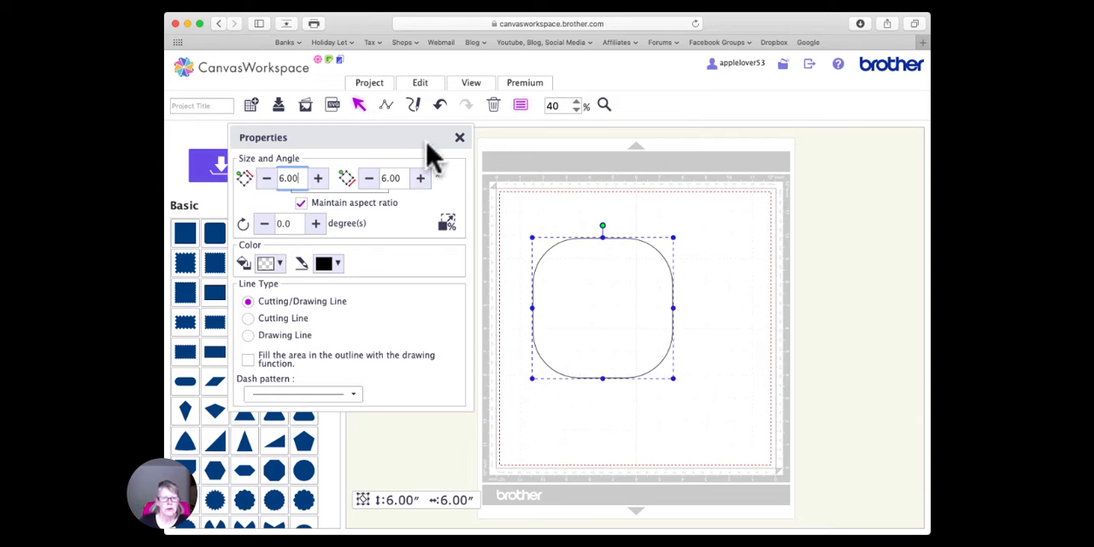
click(460, 137)
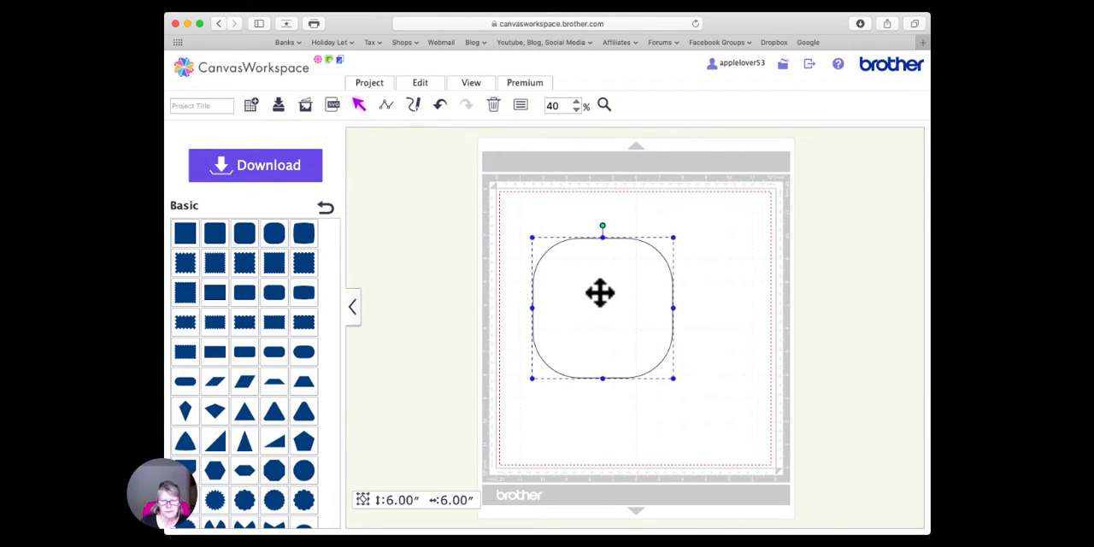
mouse_move(593, 290)
mouse_down()
mouse_move(620, 301)
mouse_move(603, 310)
mouse_move(610, 295)
mouse_move(591, 299)
mouse_up()
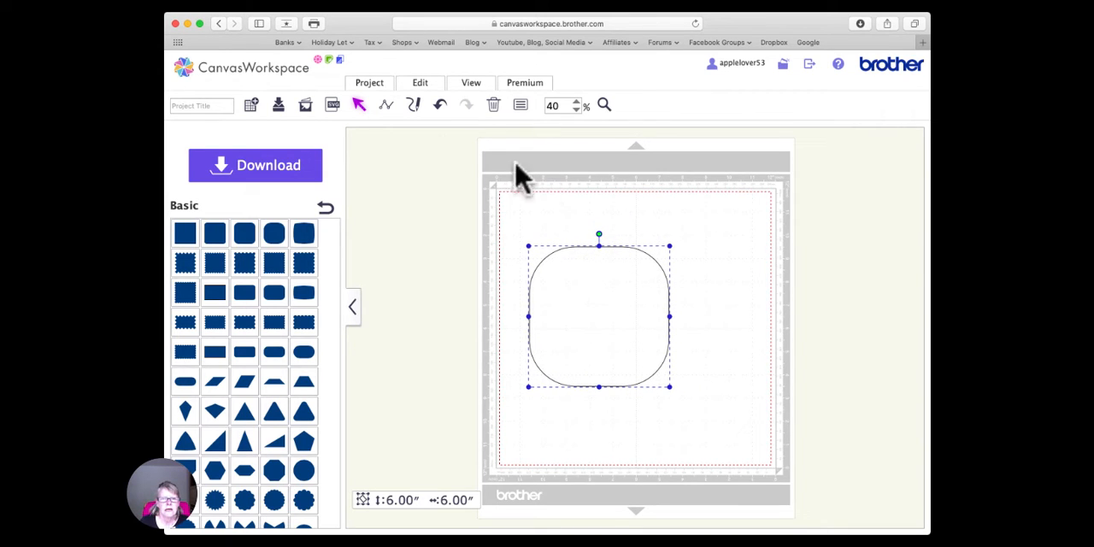
- Make a copy of the 6-inch rounded square
click(432, 82)
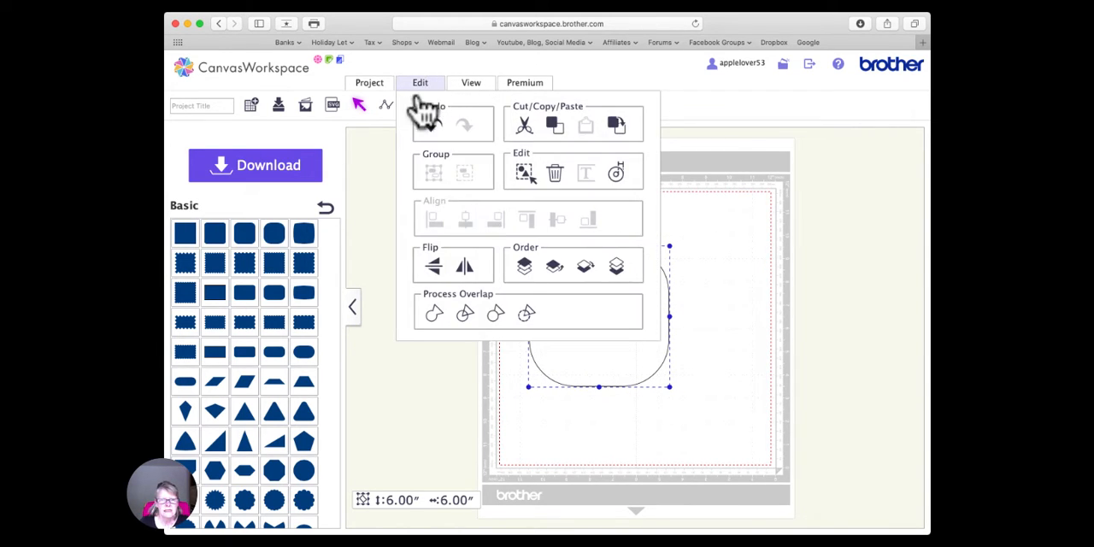
click(366, 171)
click(574, 299)
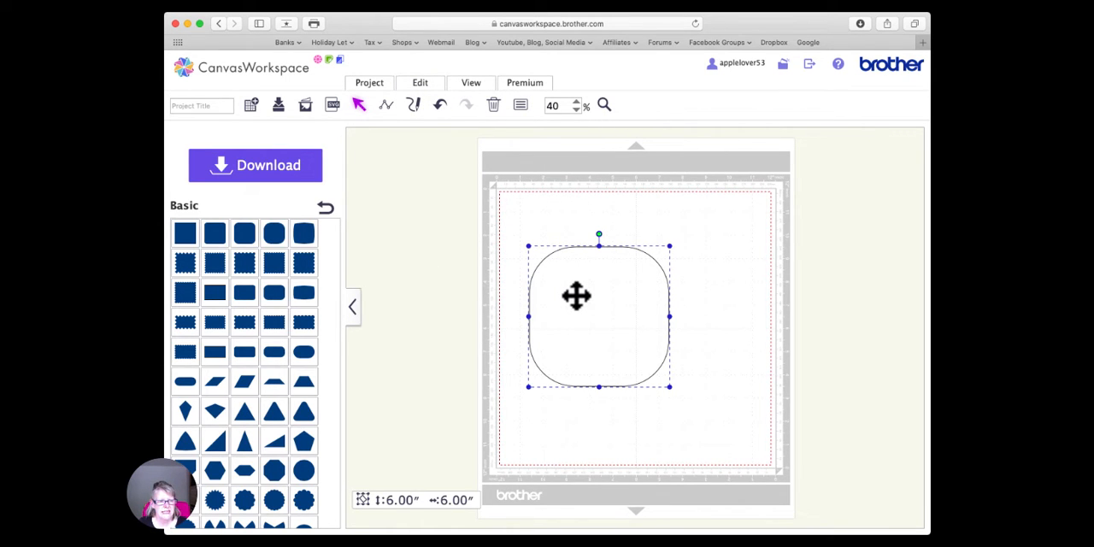
key(super+v)
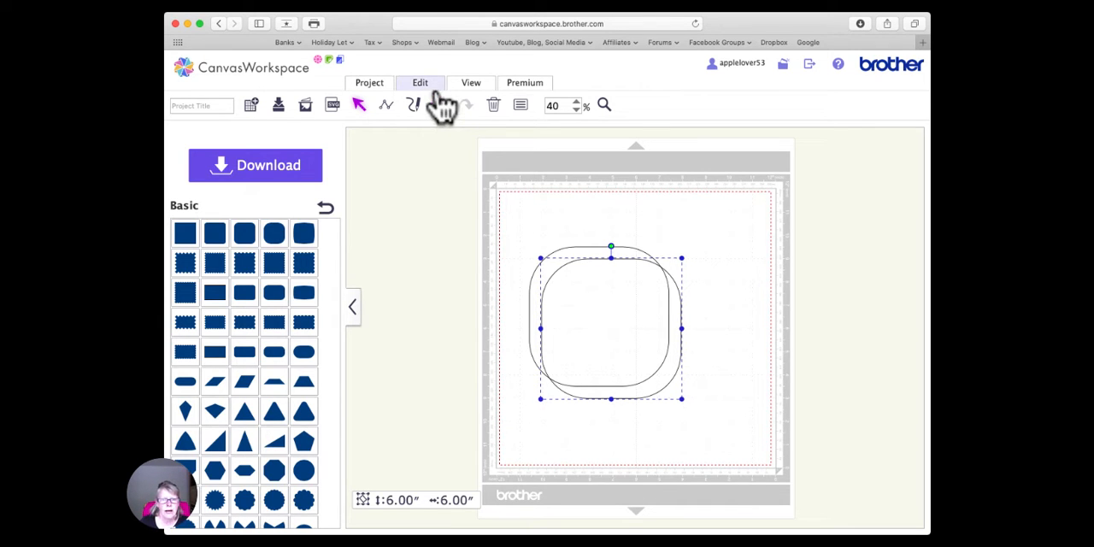
click(428, 87)
click(431, 86)
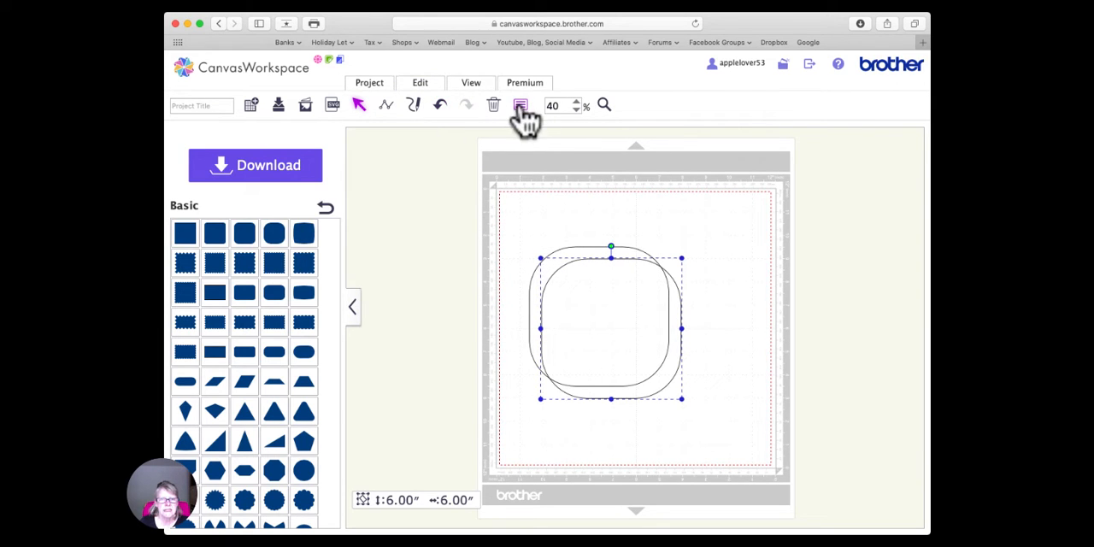
- Set the copied rounded square's size to 5.75 inches, keeping its proportions, and move it inside the original
click(520, 105)
double_click(285, 178)
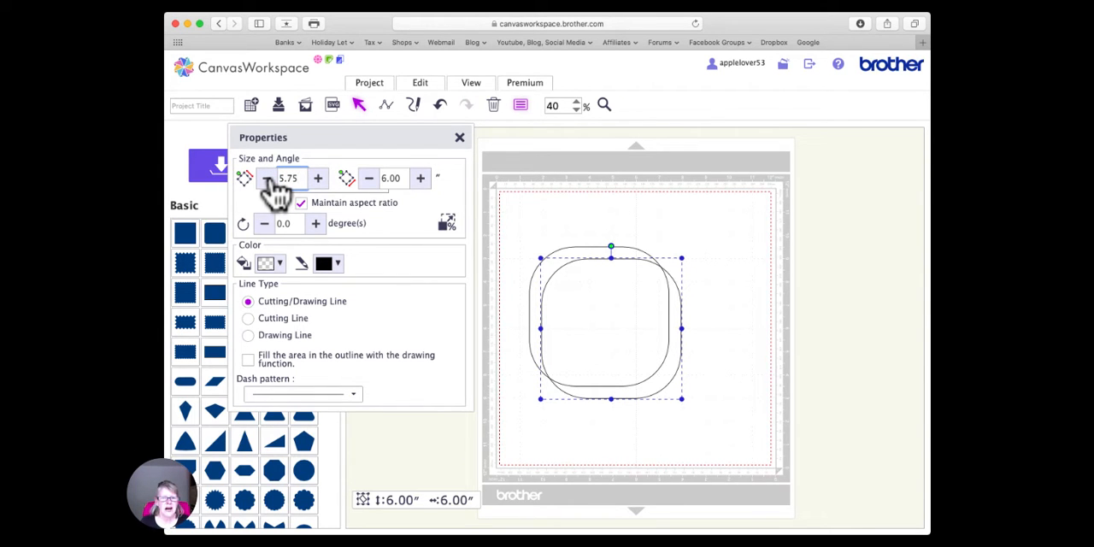
key(Return)
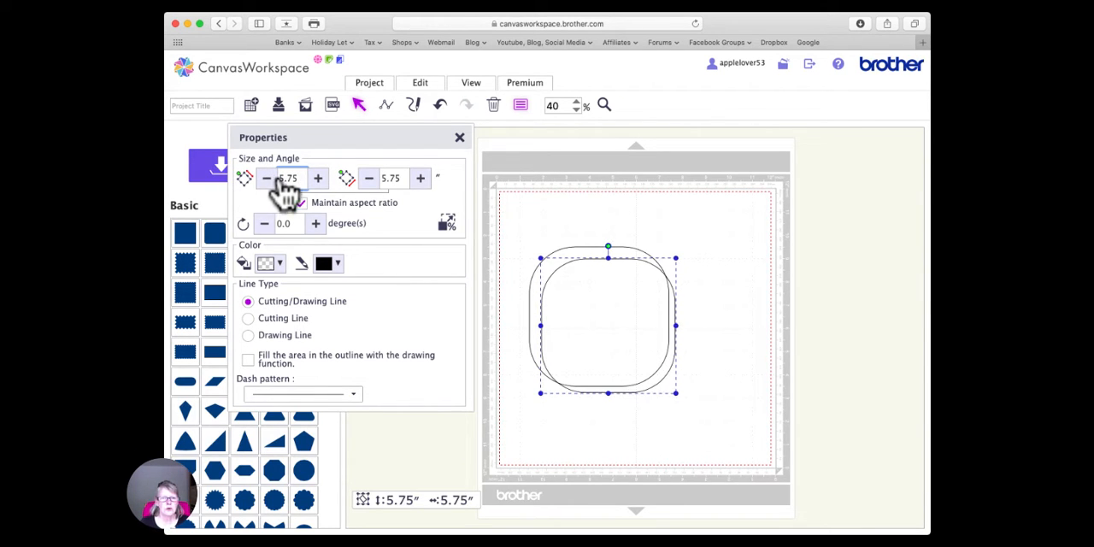
click(460, 138)
drag(593, 286, 588, 278)
- Select both rounded squares and align them on center horizontally and vertically
drag(539, 222, 609, 306)
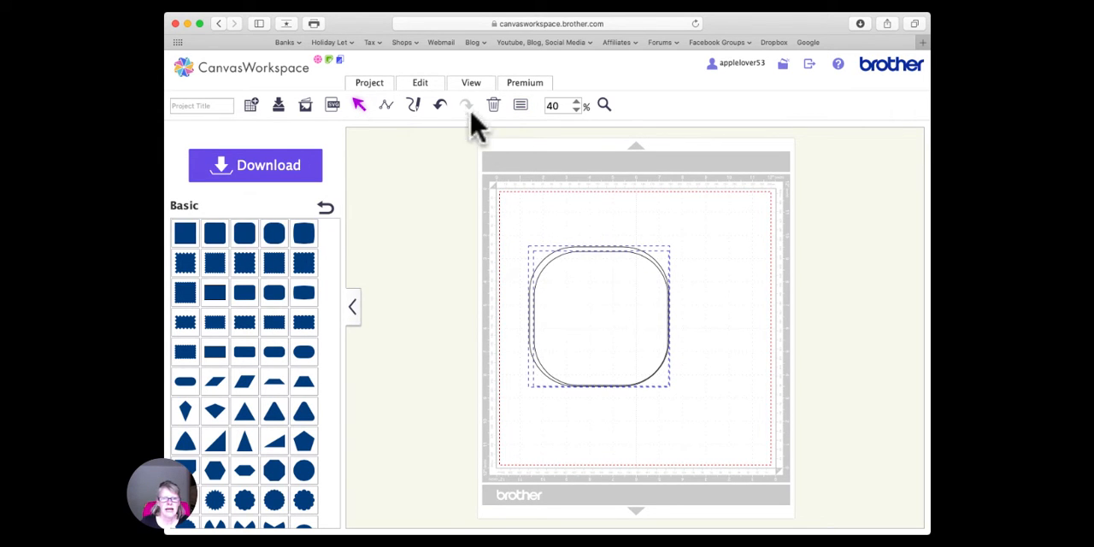
click(421, 89)
click(464, 218)
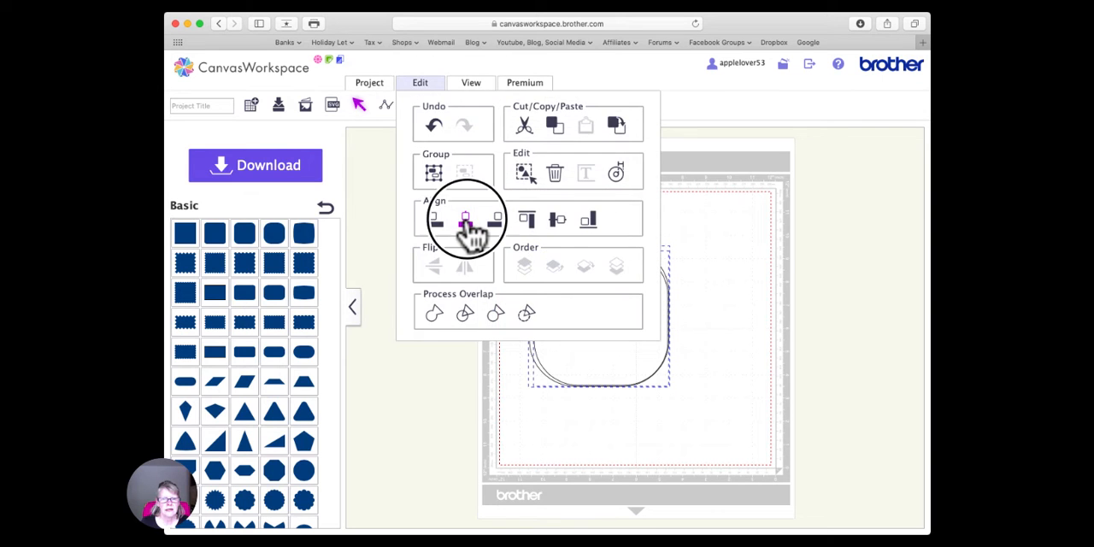
click(423, 88)
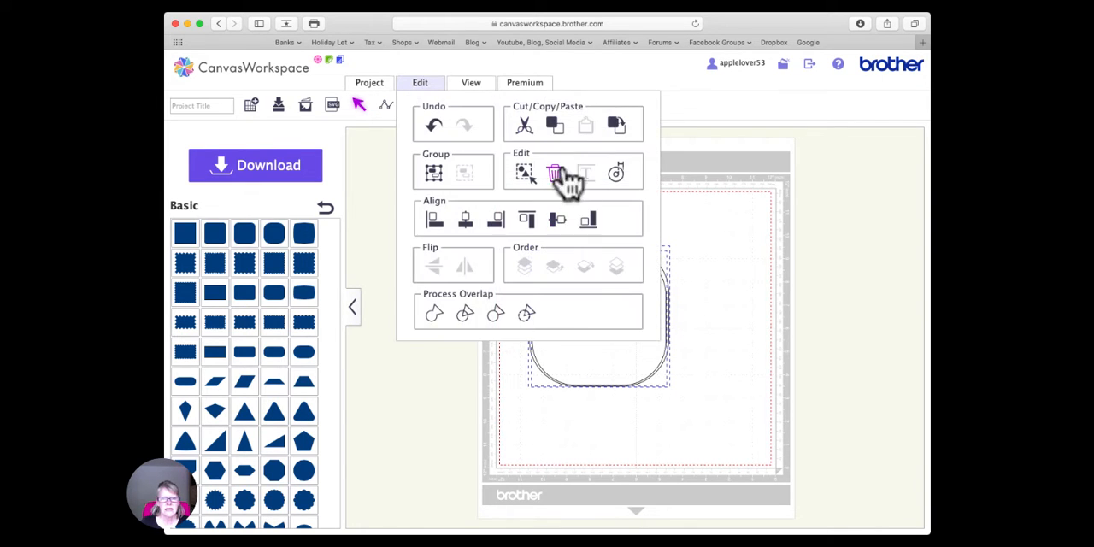
click(559, 222)
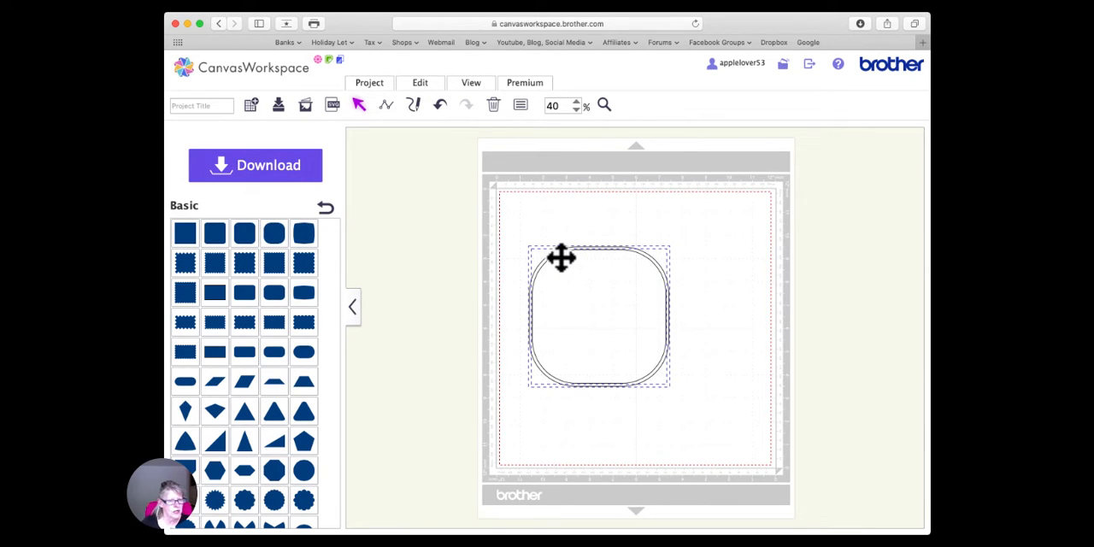
- Select both rounded squares, align them again on center horizontally and vertically, and subtract the inner one from the outer one
click(622, 220)
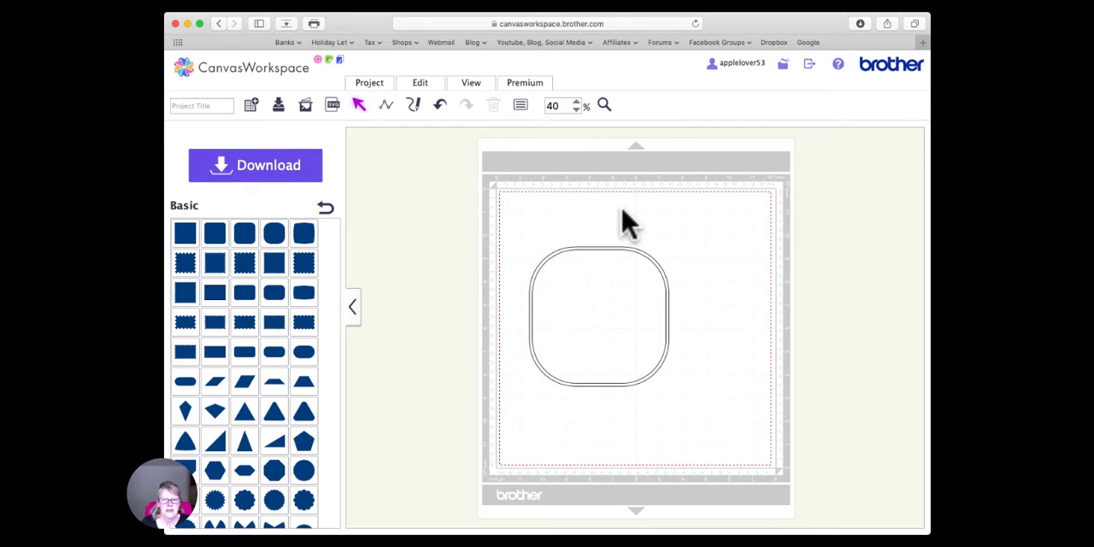
click(593, 301)
drag(547, 217, 624, 323)
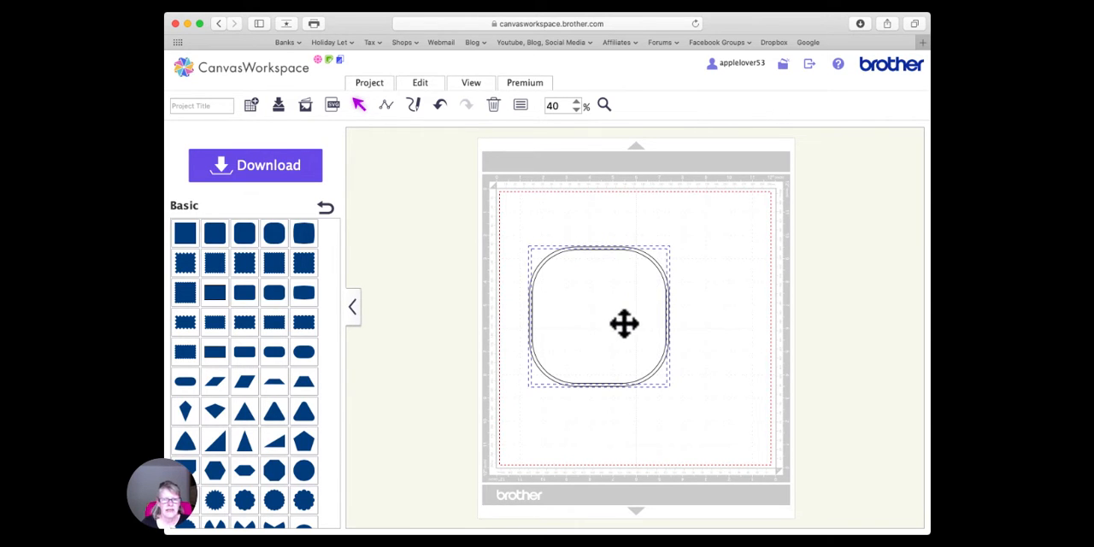
click(427, 84)
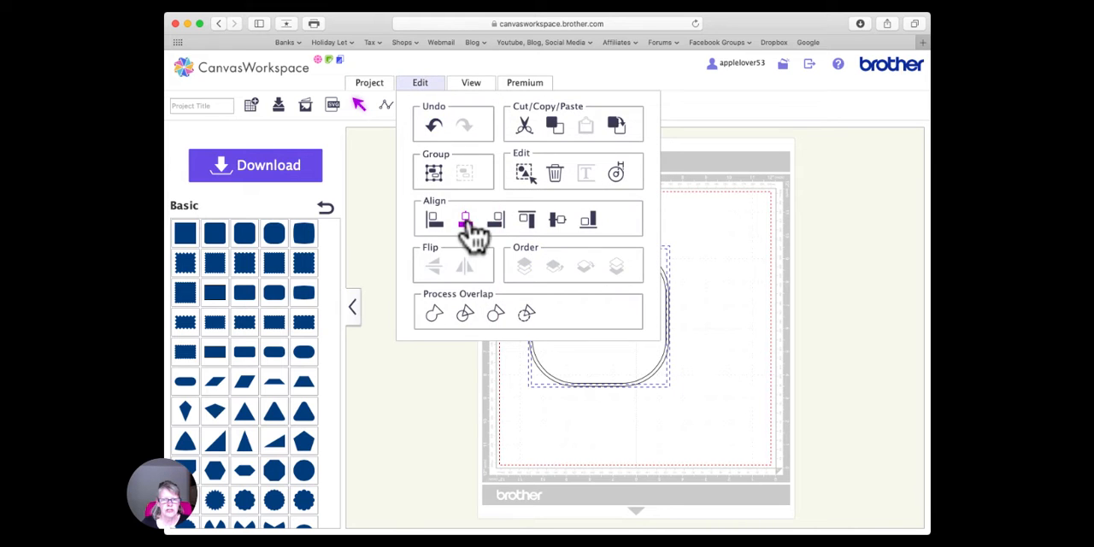
click(466, 220)
click(421, 83)
click(553, 220)
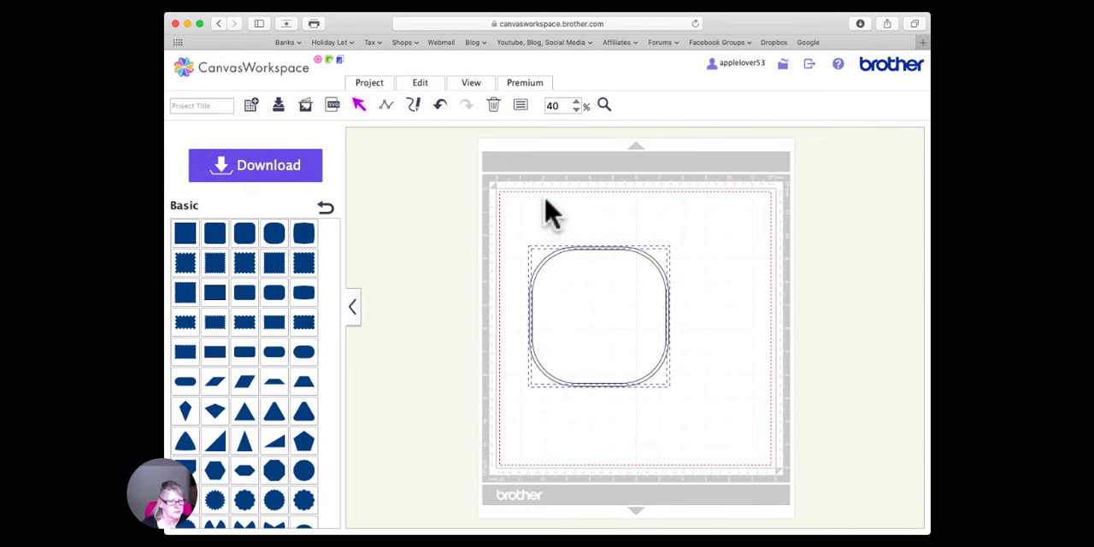
click(421, 84)
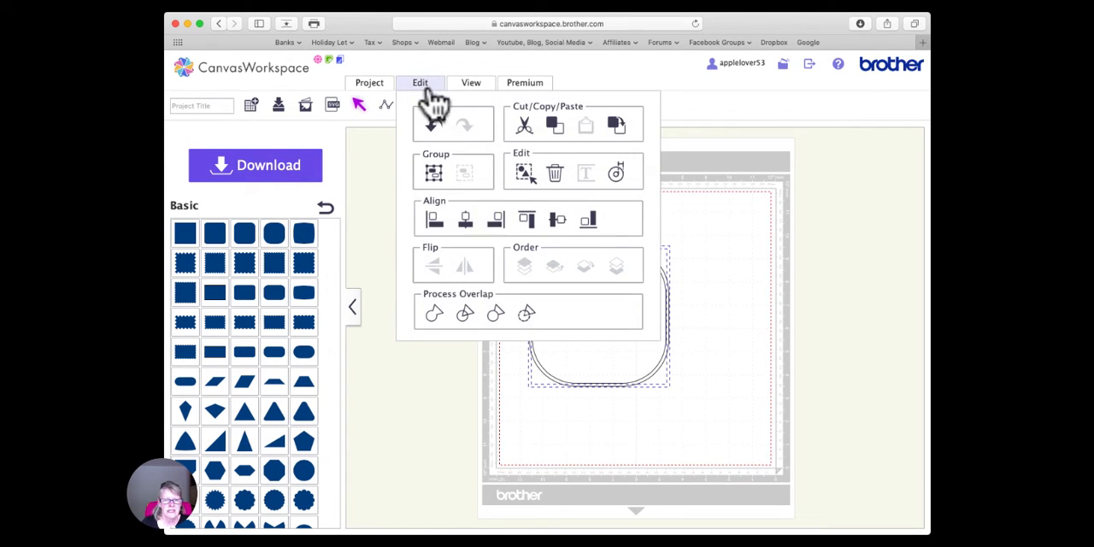
click(527, 314)
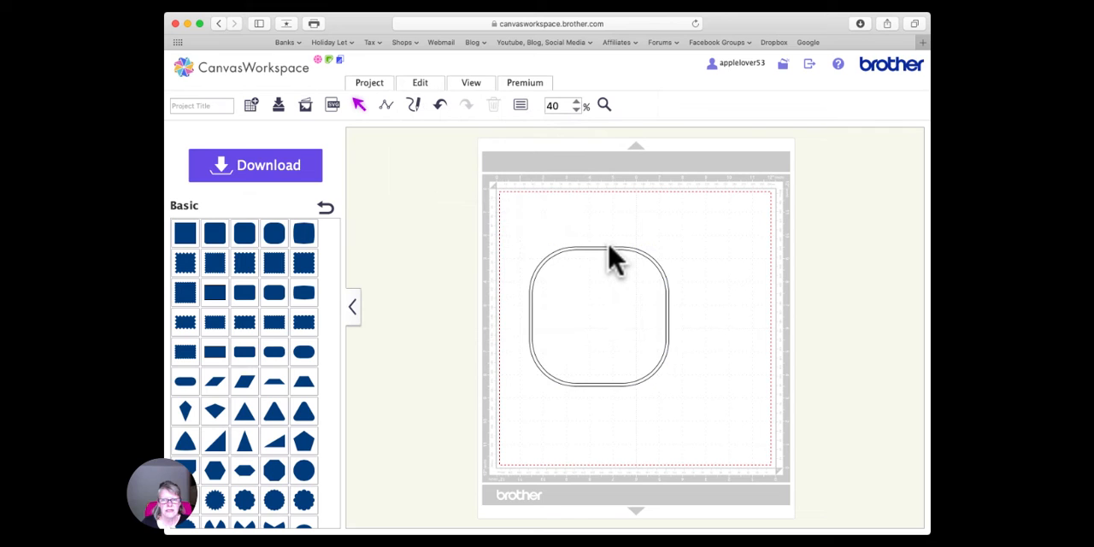
- Make a copy of the 6-inch frame, move the original partly off the mat, and place the copy below the mat's center
drag(609, 250, 600, 231)
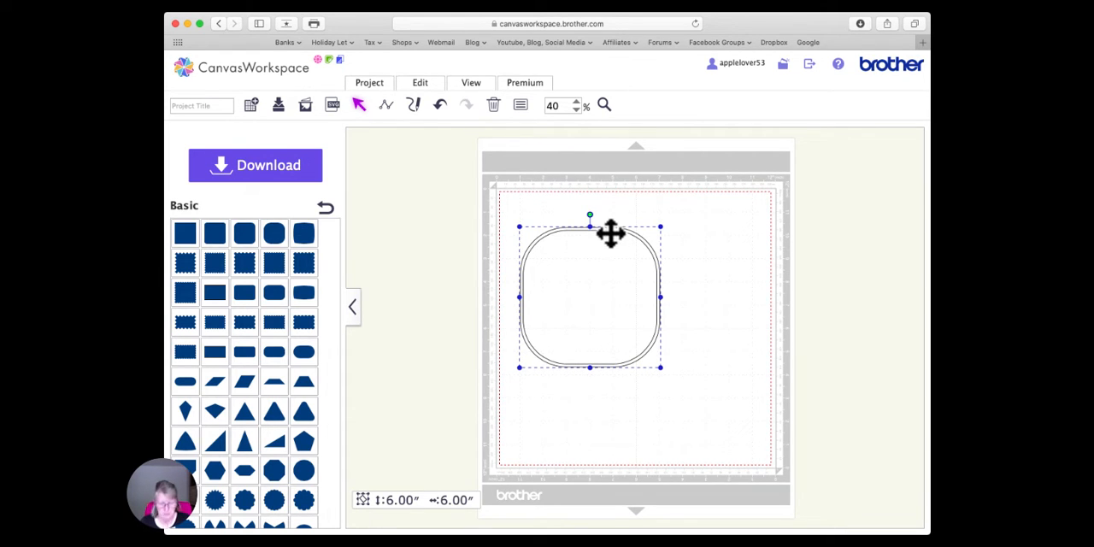
key(super+v)
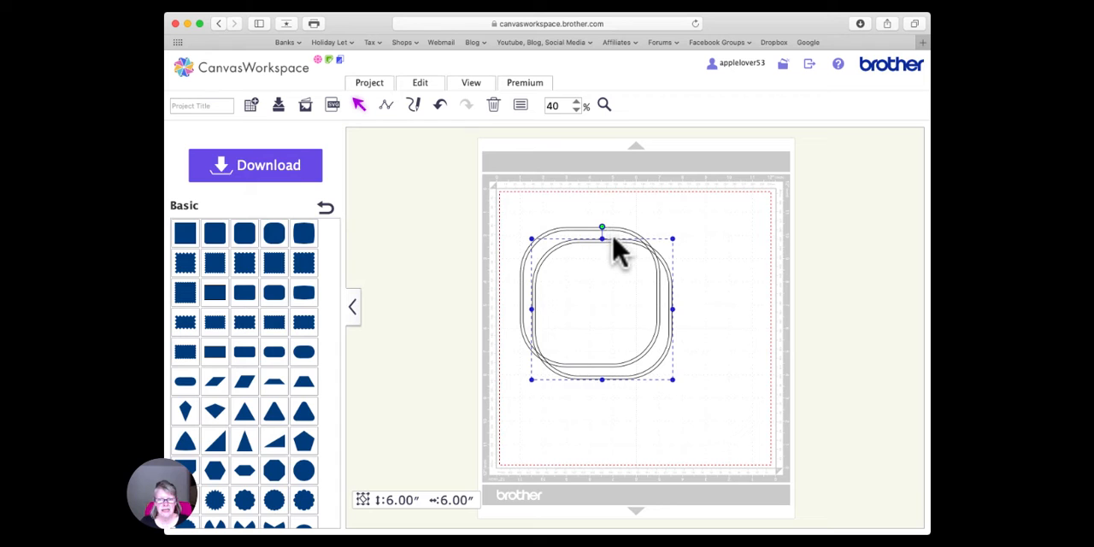
drag(615, 243, 623, 292)
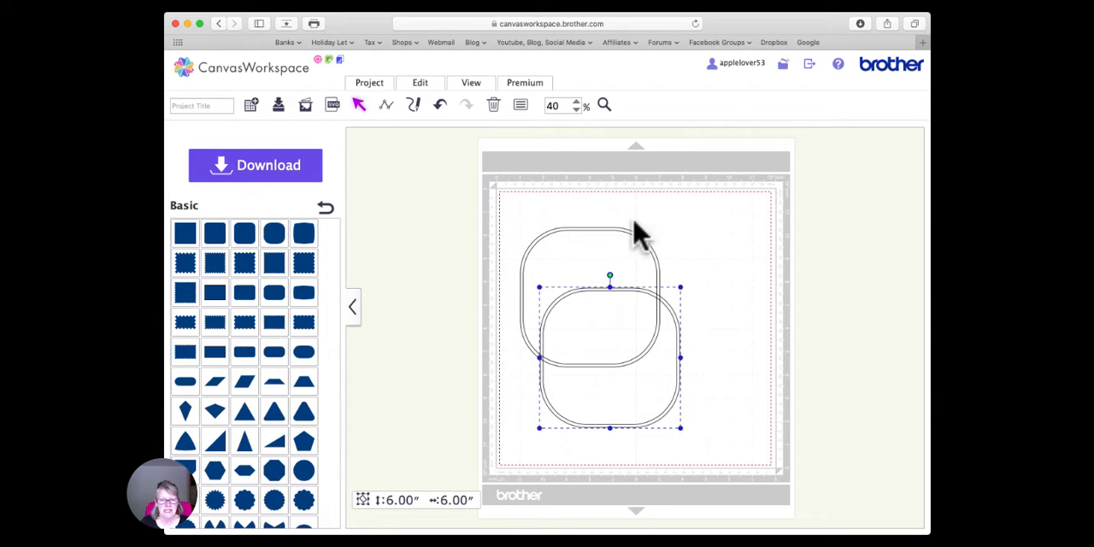
drag(581, 243, 432, 195)
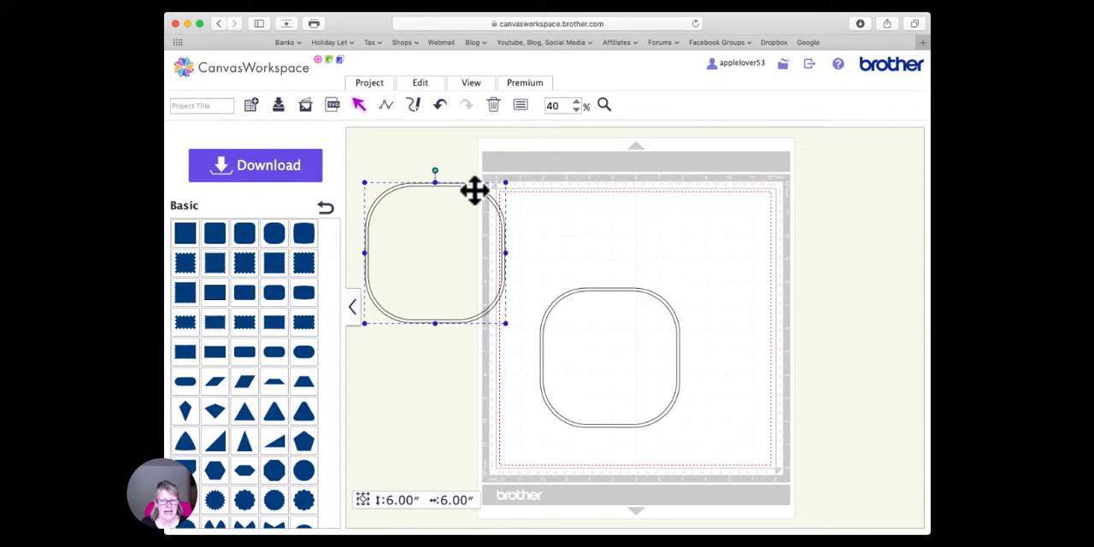
click(614, 295)
mouse_move(614, 295)
mouse_down()
mouse_move(632, 295)
mouse_move(631, 282)
mouse_up()
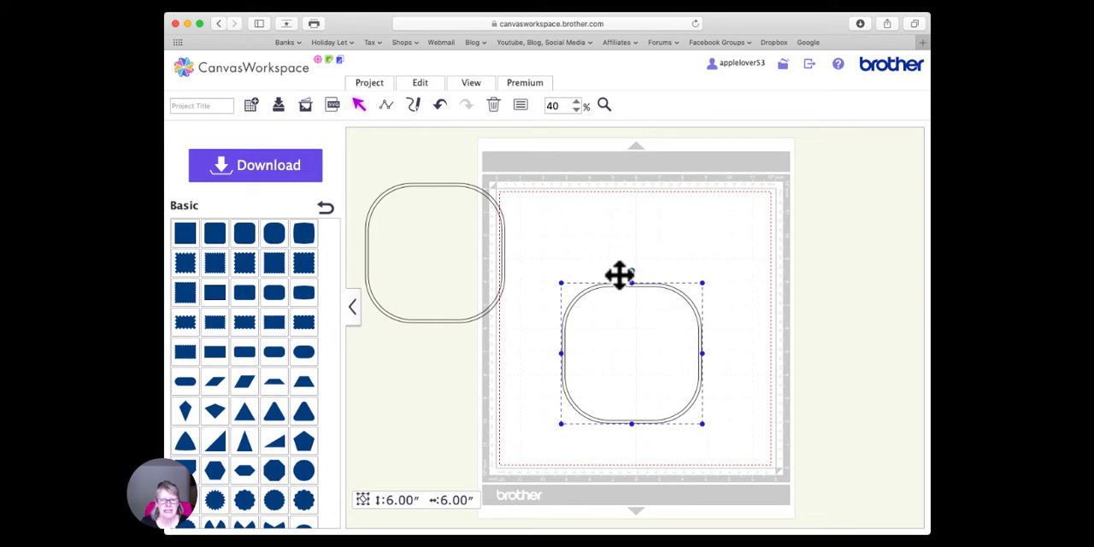
- Try resizing the copied frame to 3 inches, keeping its proportions, and delete it
click(521, 105)
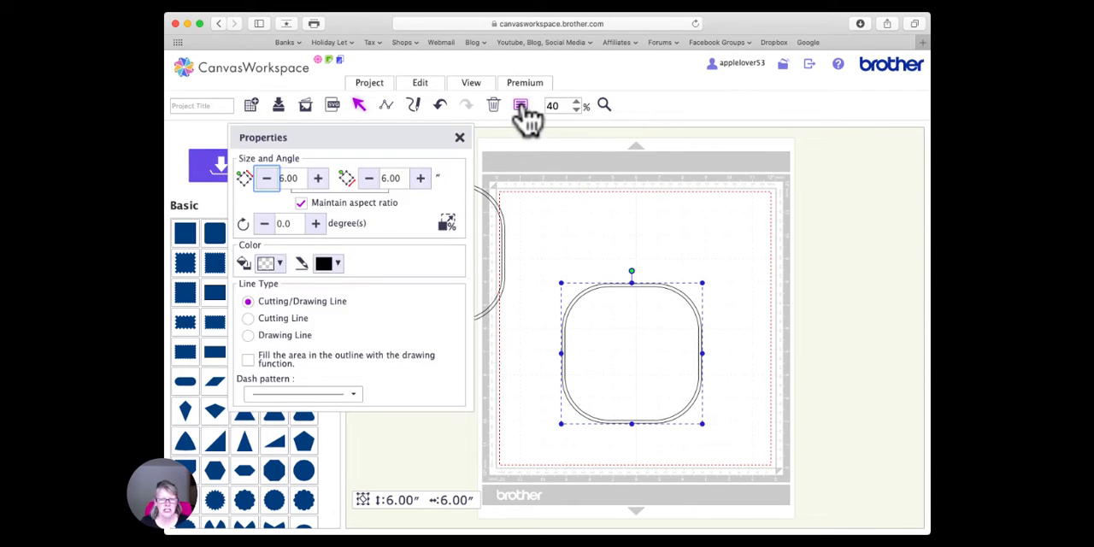
double_click(282, 179)
text(3)
key(Return)
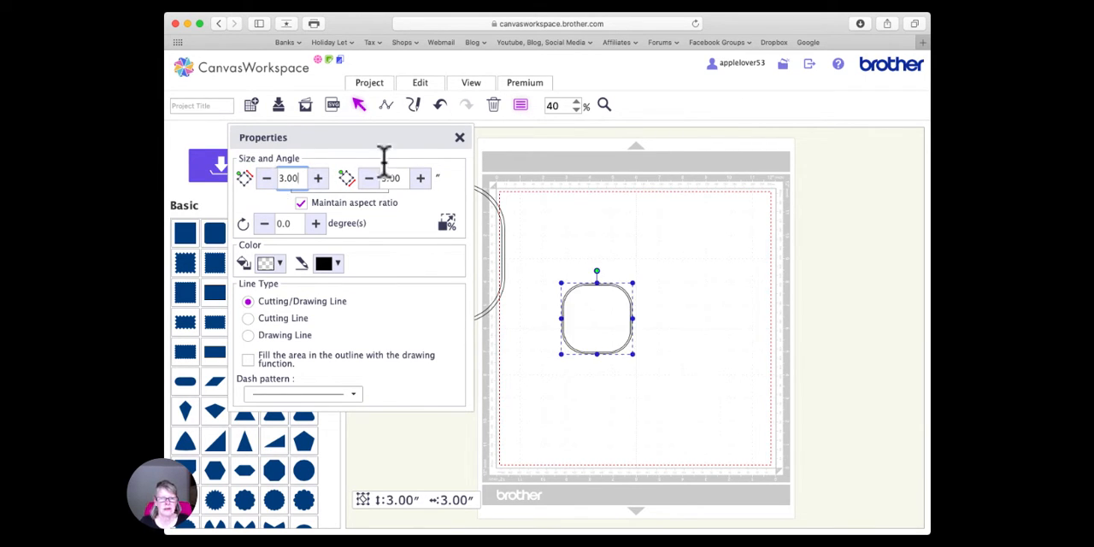
click(459, 139)
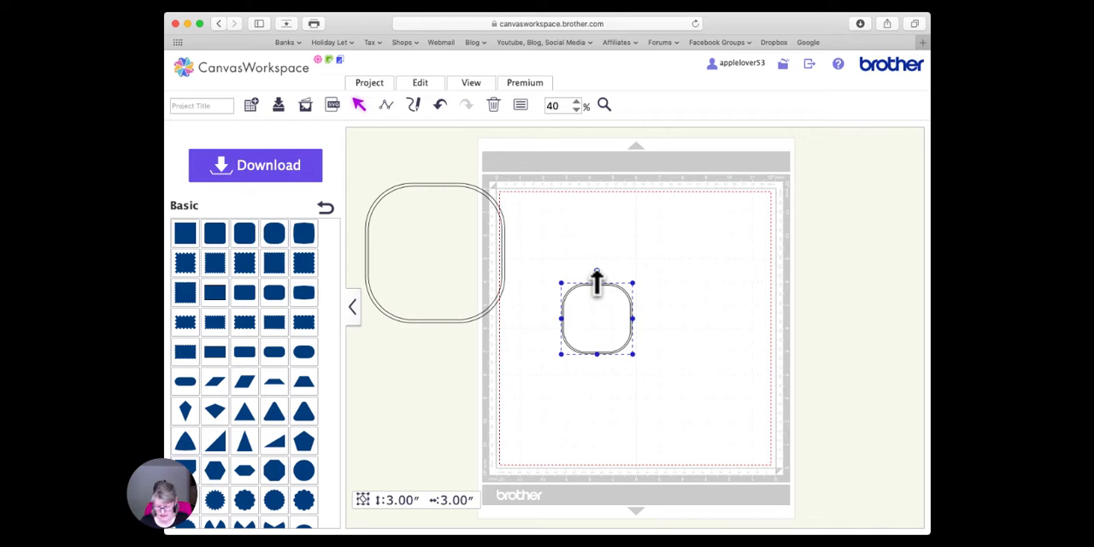
key(Delete)
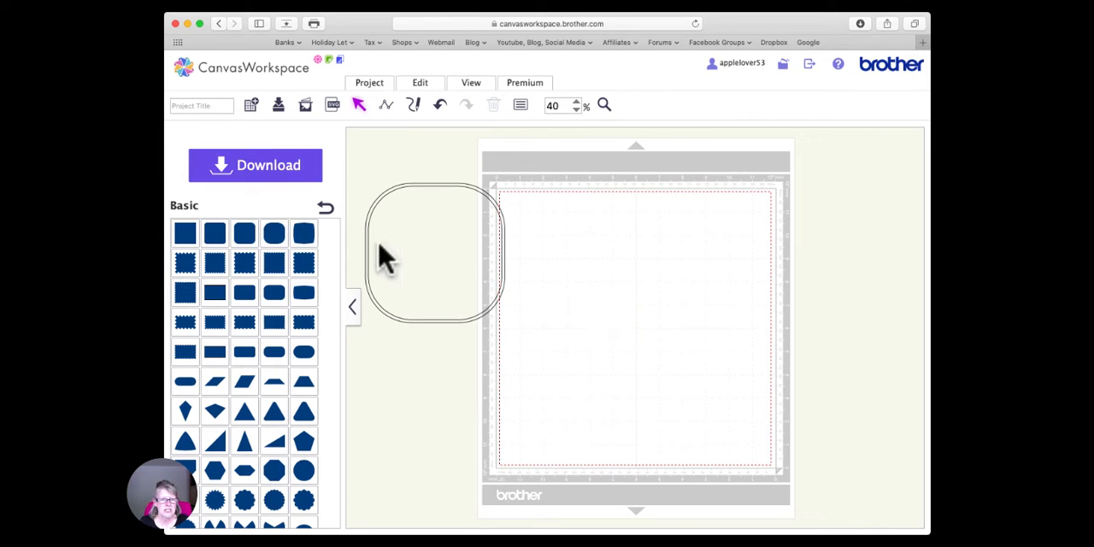
- Add a new basic rounded square to the mat's center and set its size to 3 inches, keeping its proportions
click(274, 239)
drag(274, 239, 605, 284)
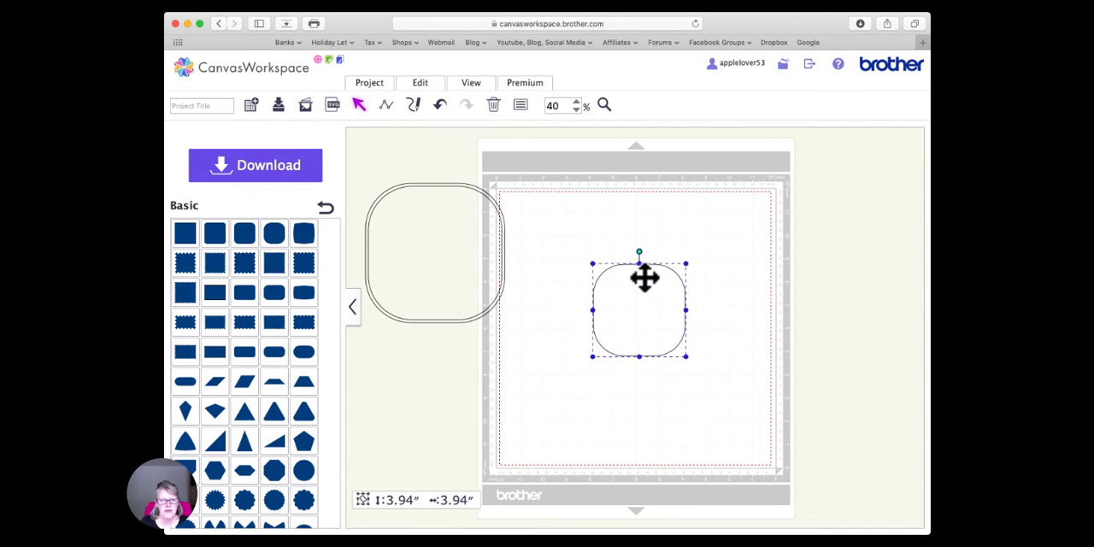
click(520, 105)
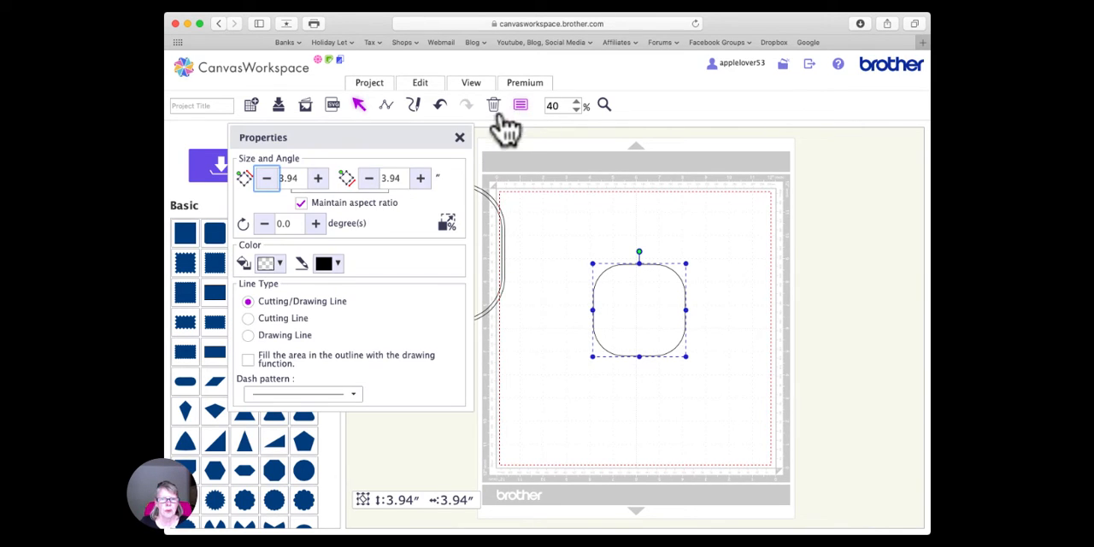
drag(303, 179, 254, 172)
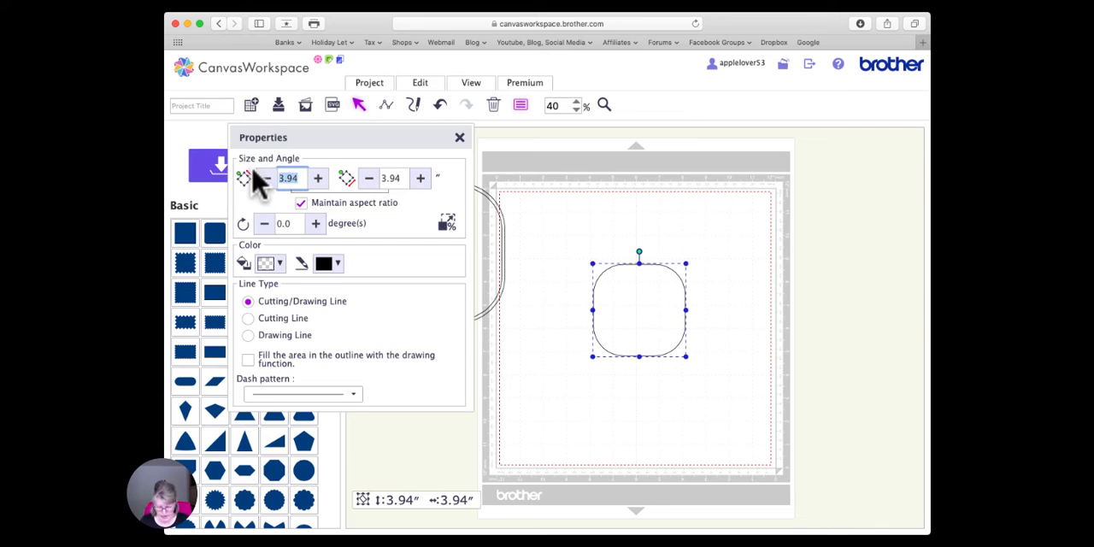
text(3)
key(Return)
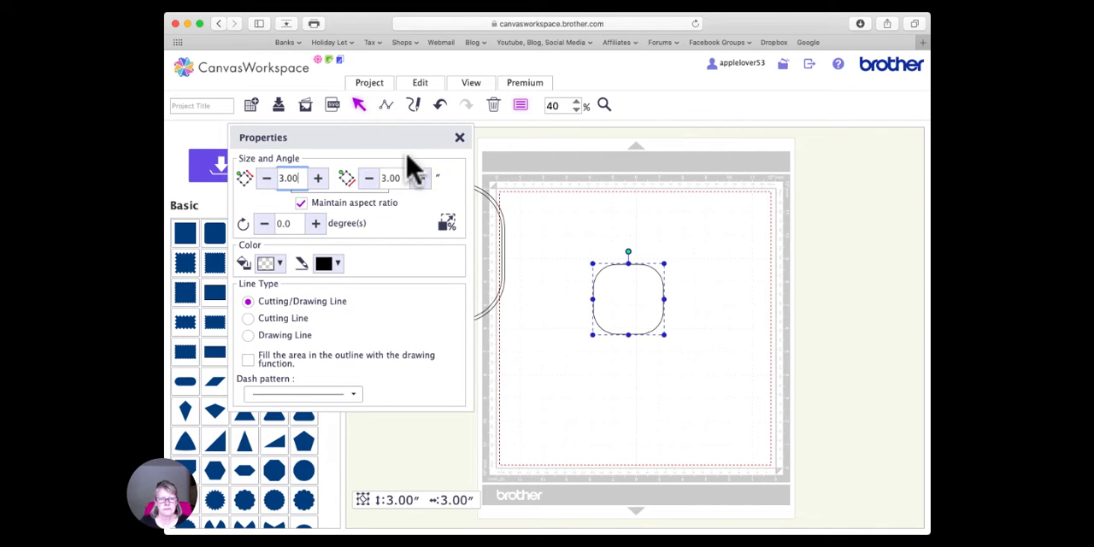
click(459, 138)
- Duplicate the 3-inch rounded square, move the copy slightly below the original, and set its size to 2.75 inches, keeping its proportions
right_click(623, 293)
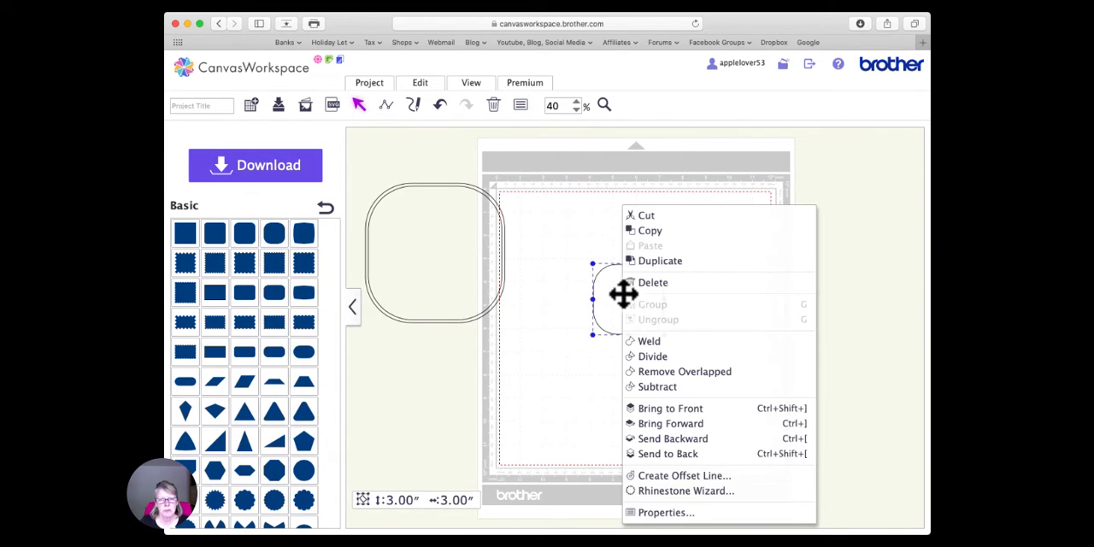
click(664, 262)
drag(637, 282, 624, 298)
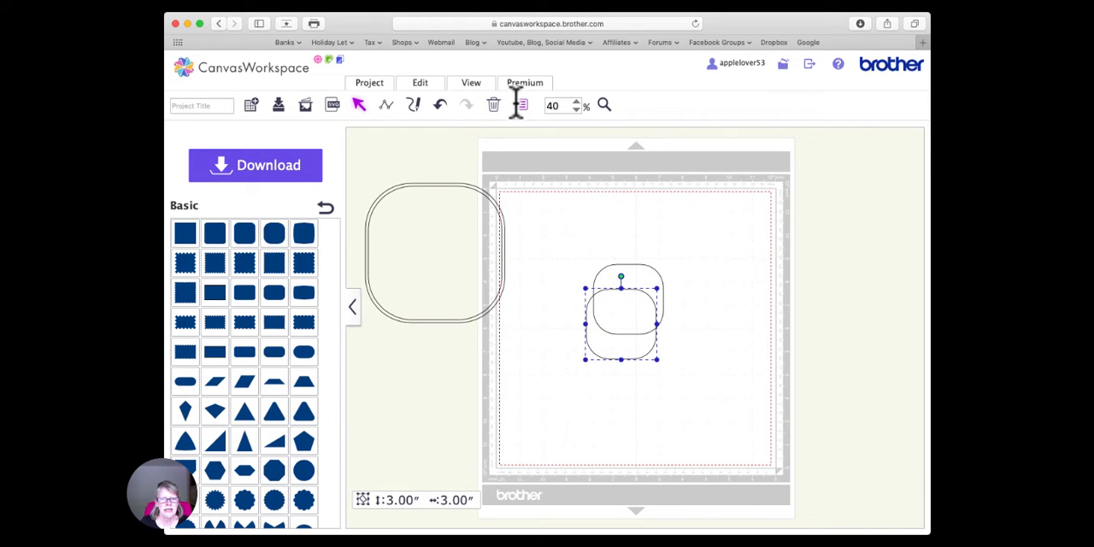
click(519, 105)
click(265, 177)
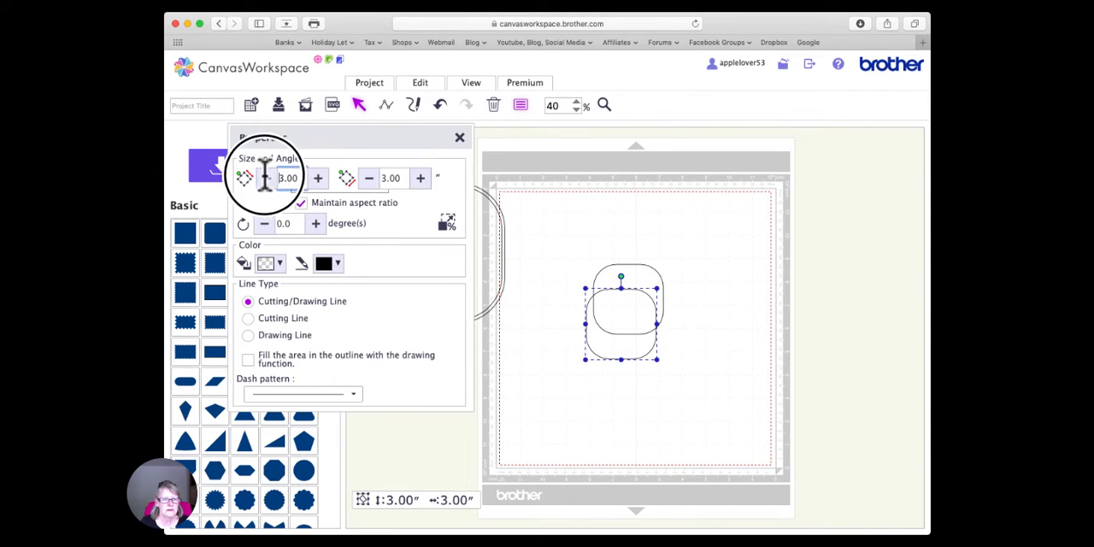
double_click(288, 177)
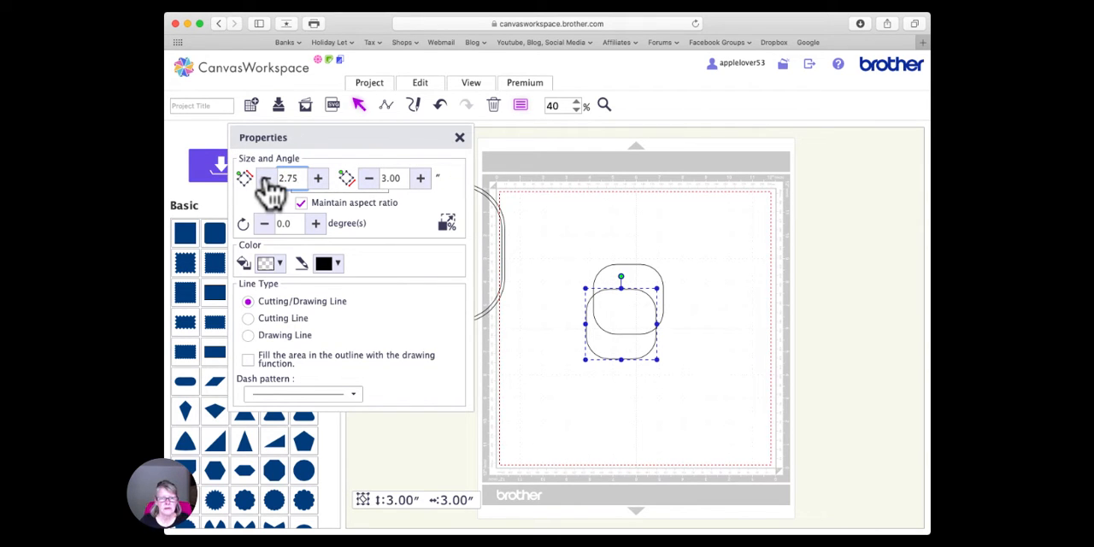
text(2.75)
key(Return)
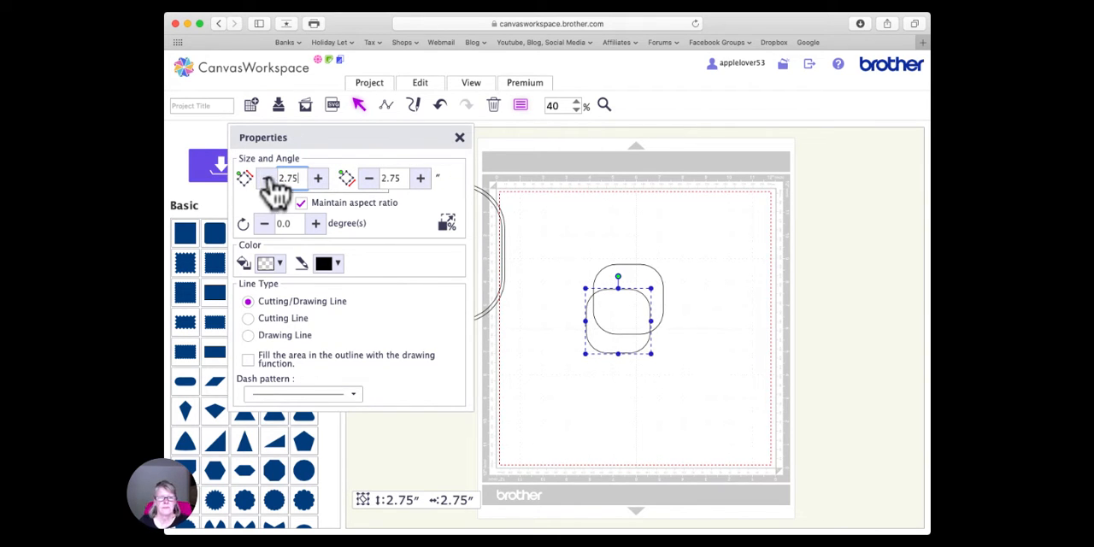
click(466, 151)
- Center the 3-inch and 2.75-inch rounded squares on each other both ways and subtract the inner one to form a small frame
drag(573, 227, 675, 406)
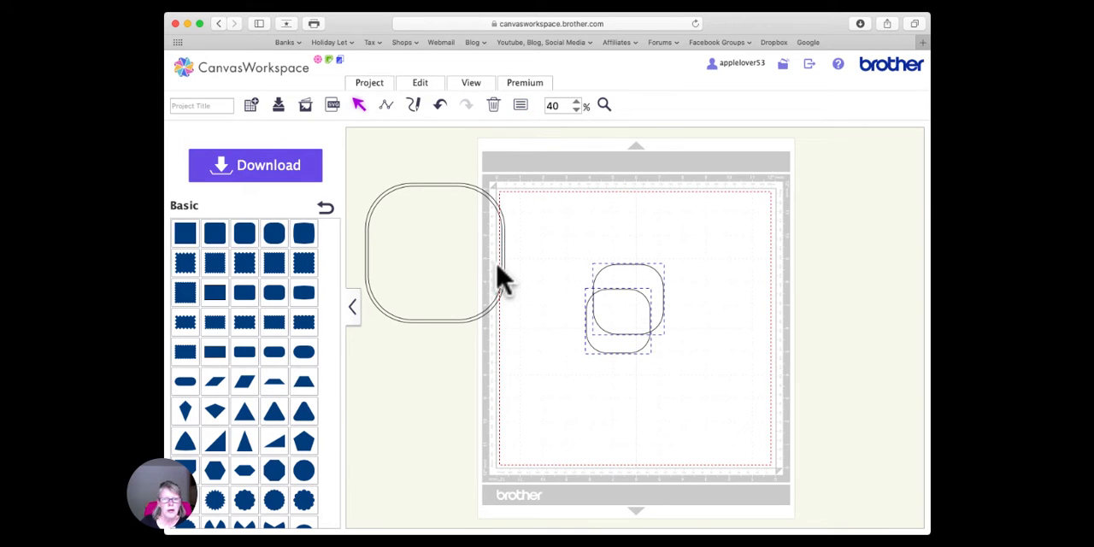
click(421, 85)
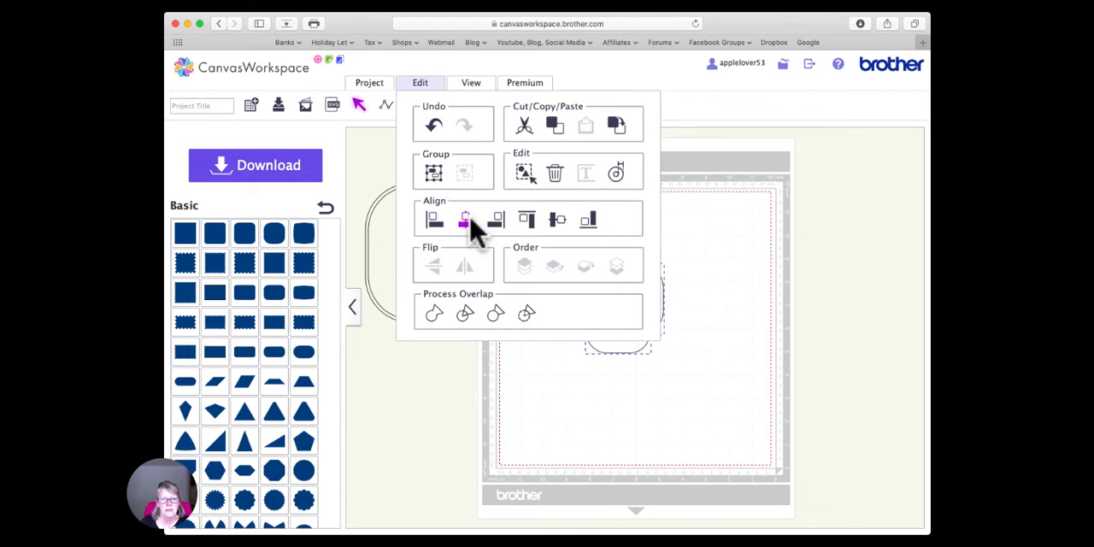
click(465, 220)
click(425, 88)
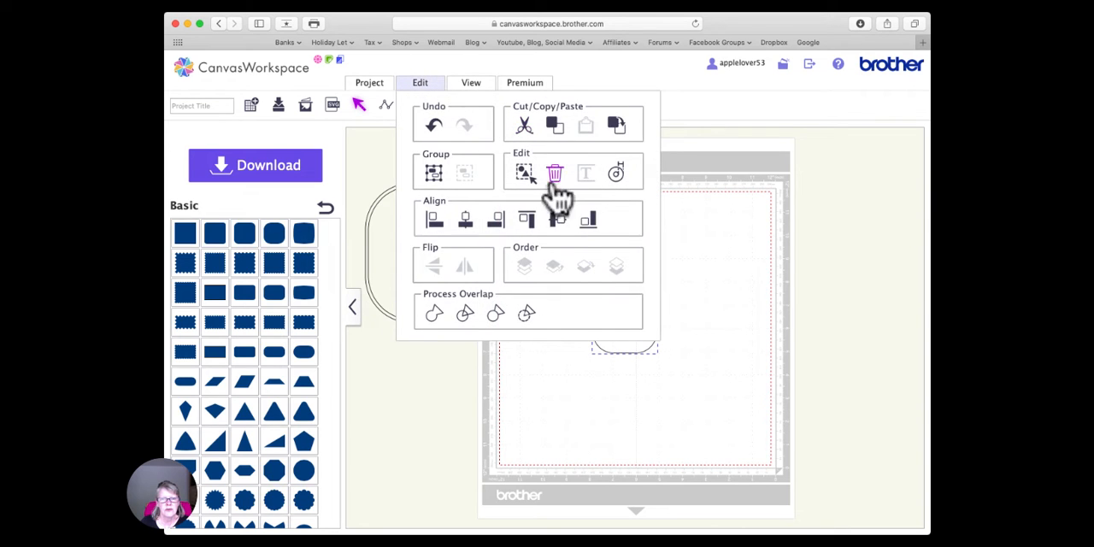
click(557, 220)
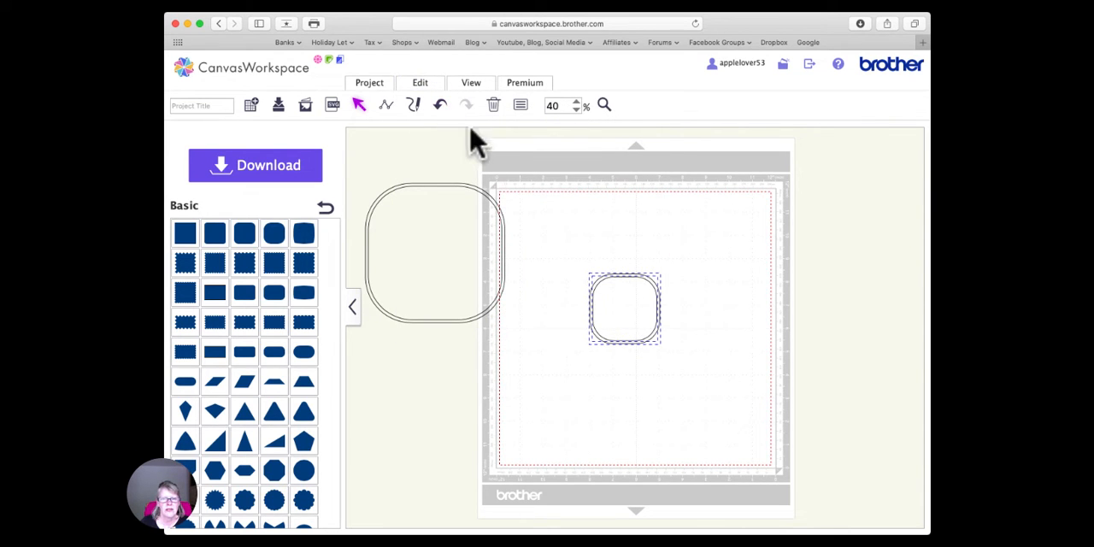
click(424, 88)
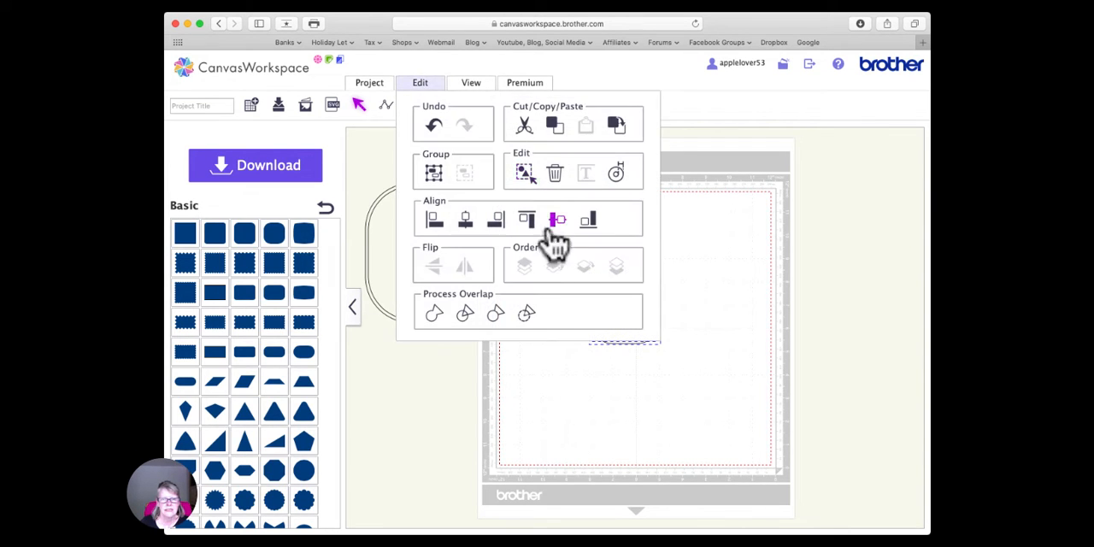
click(527, 315)
- Bring the 6-inch frame back onto the mat and place the 3-inch frame inside it against its upper edge
drag(630, 289, 684, 338)
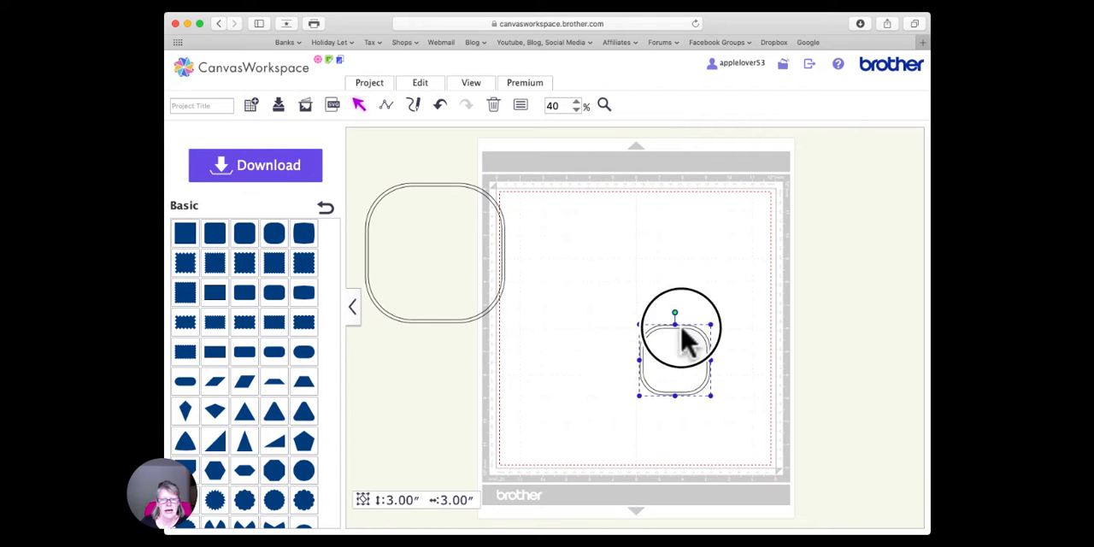
drag(505, 264, 657, 287)
drag(696, 328, 601, 213)
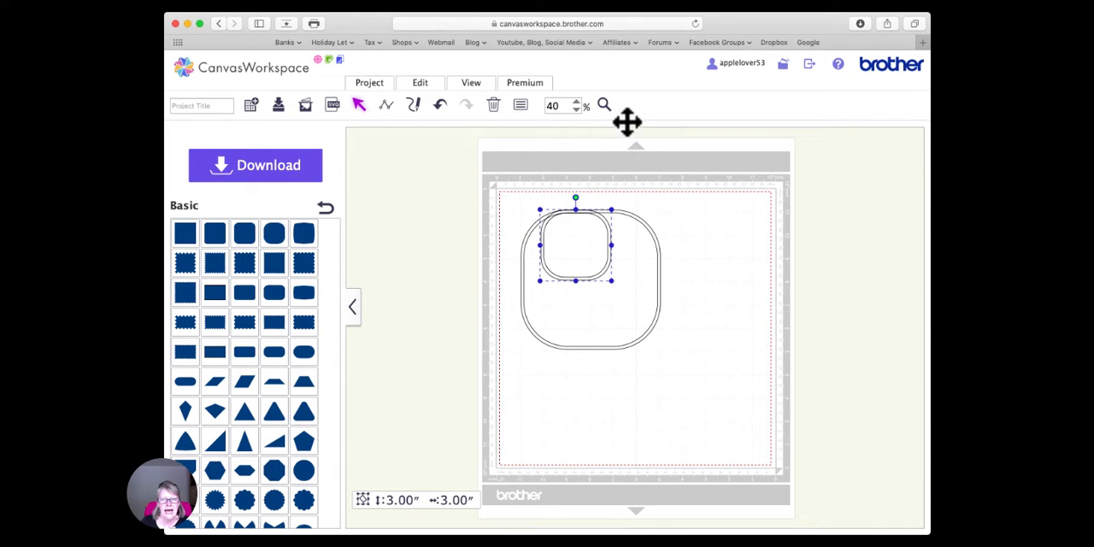
- Move the 3-inch frame slightly down so a small gap separates it from the 6-inch frame's inner upper edge
click(603, 105)
drag(535, 193, 630, 256)
click(440, 105)
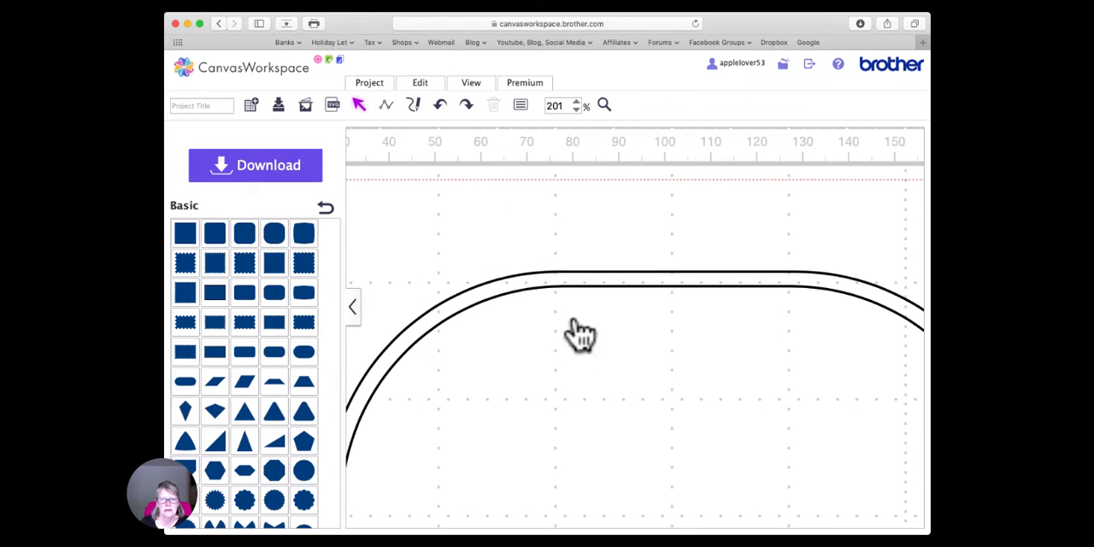
click(466, 105)
click(783, 358)
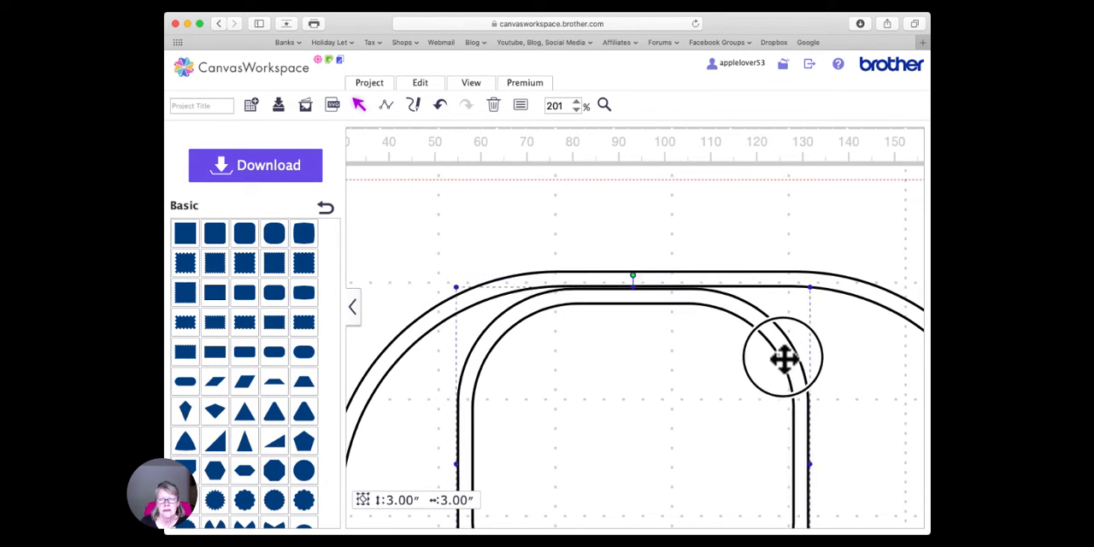
drag(784, 359, 790, 379)
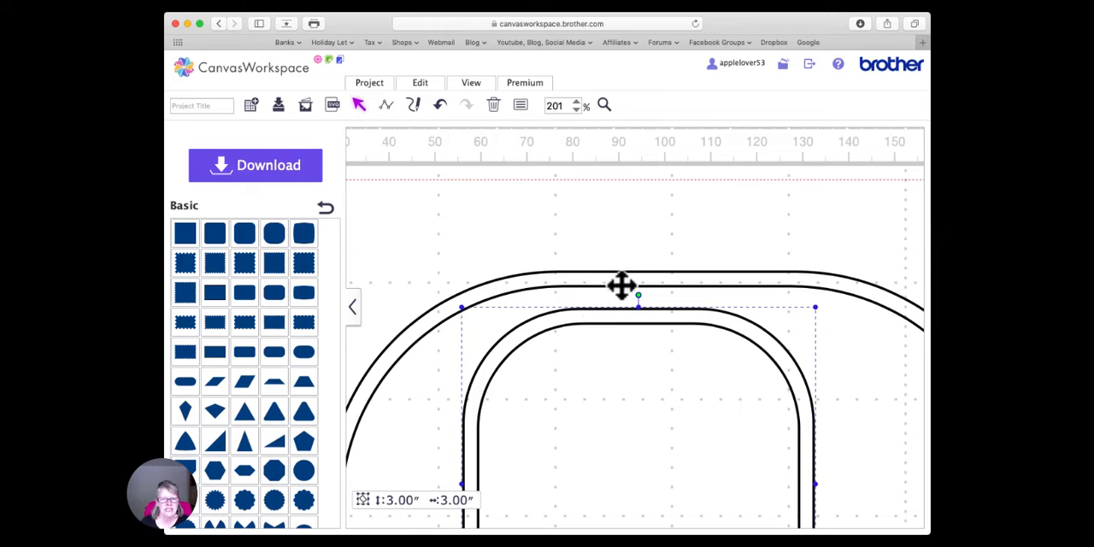
- Duplicate the 3-inch frame and move the copy off the mat beside the 6-inch frame
click(619, 278)
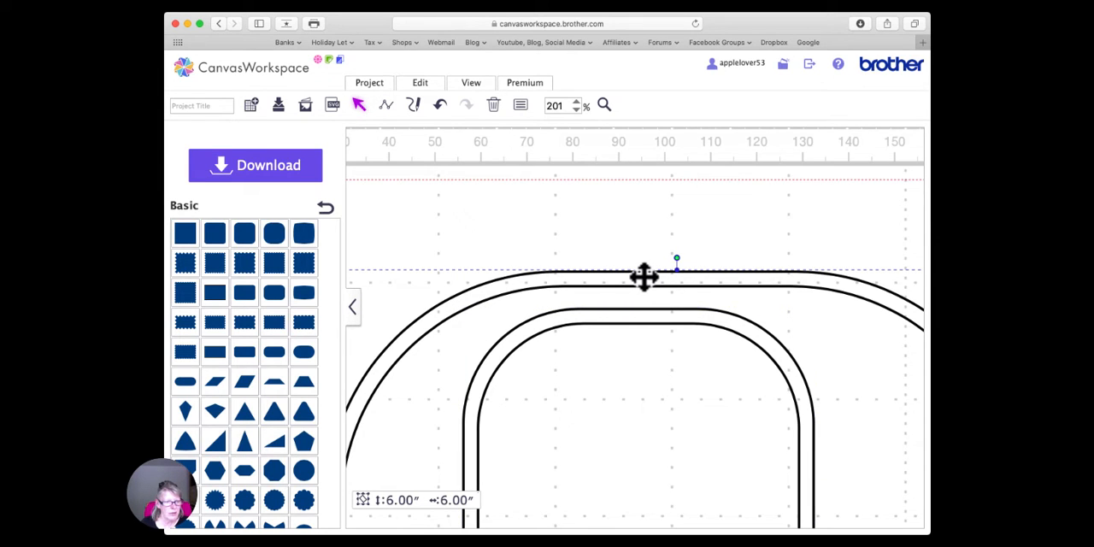
click(652, 321)
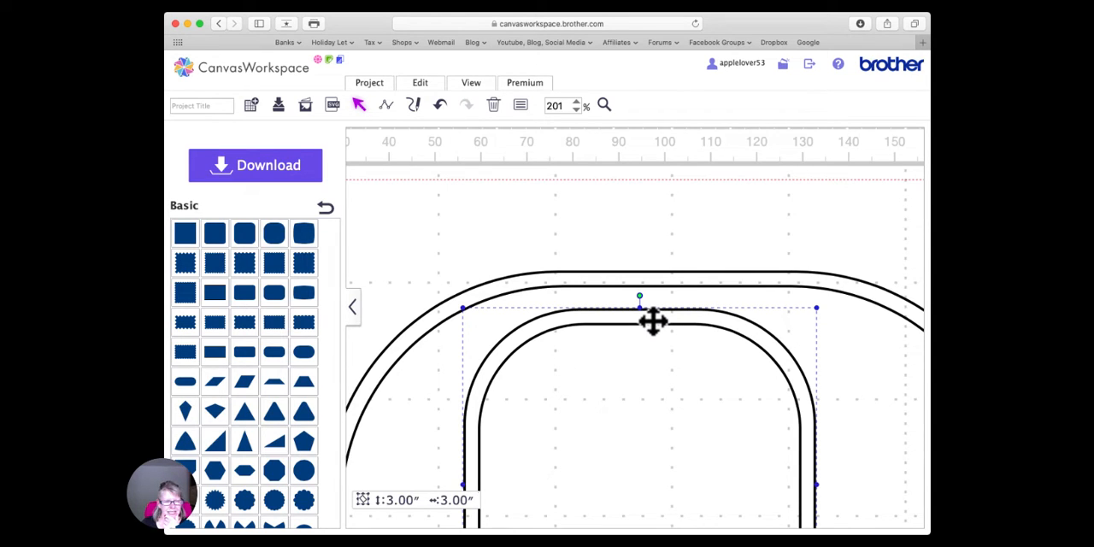
double_click(554, 105)
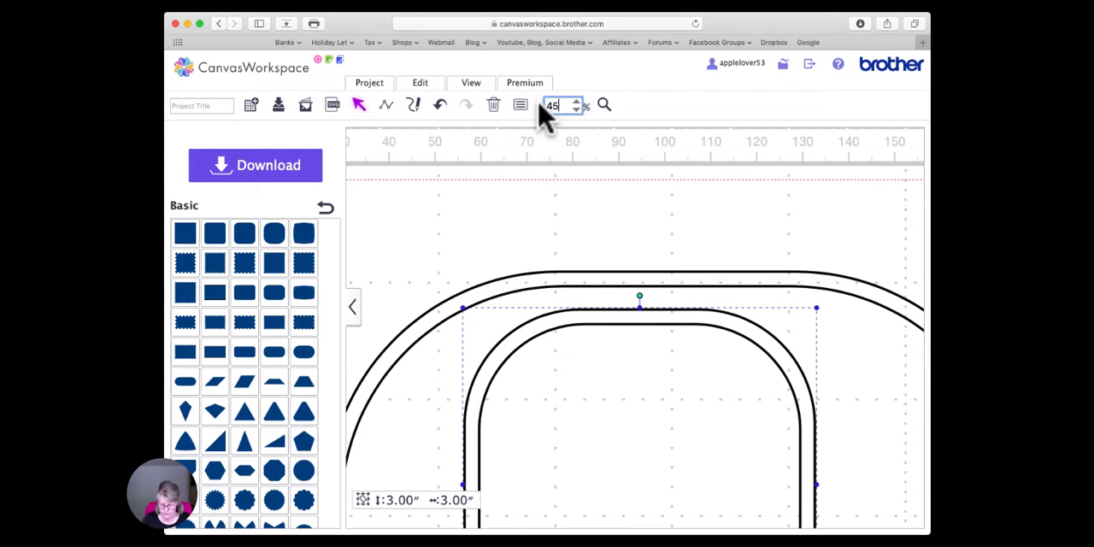
text(45)
key(Return)
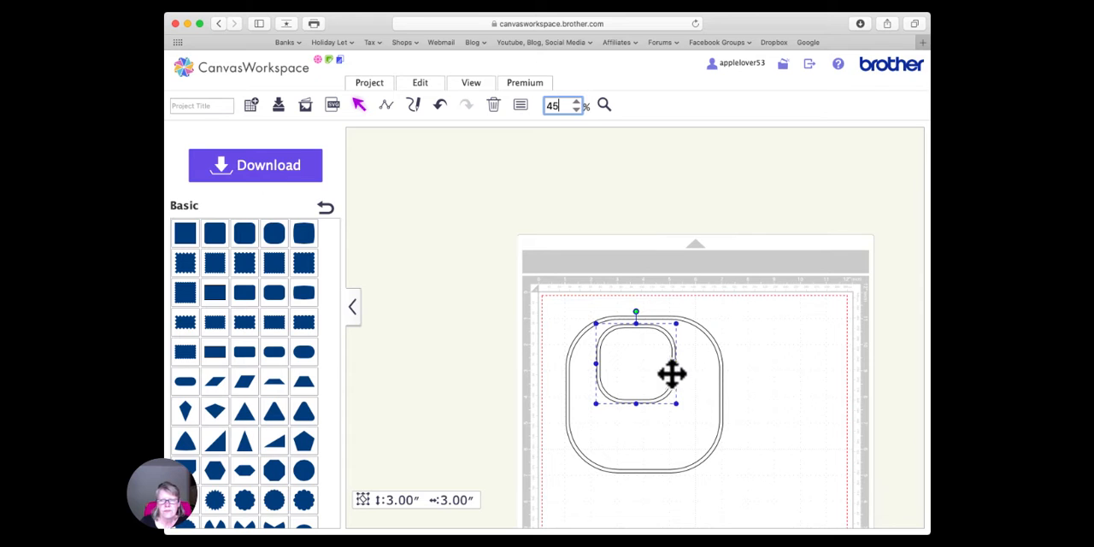
click(643, 328)
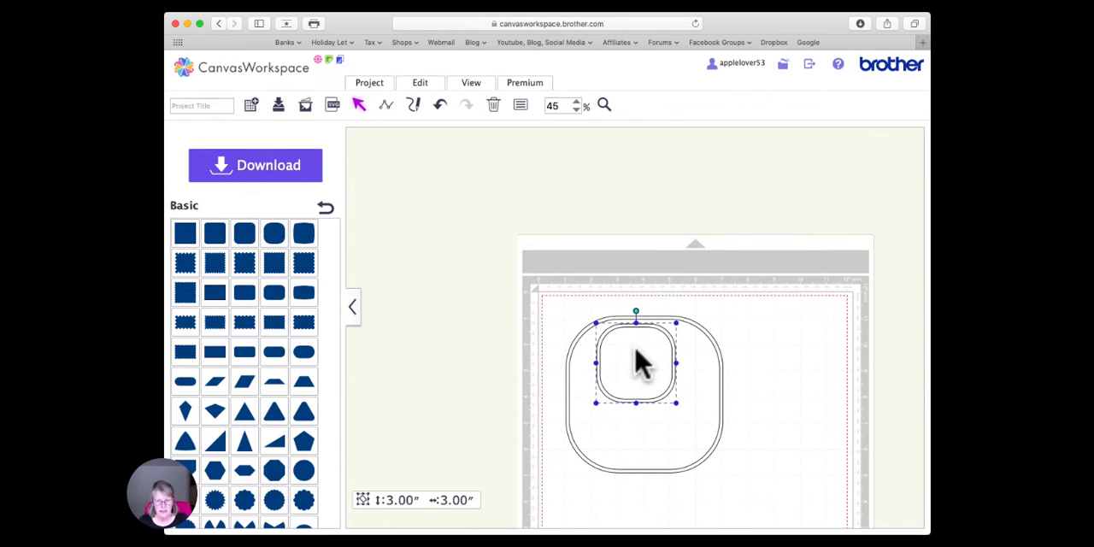
drag(636, 350, 505, 366)
- Align the 3-inch frame inside the 6-inch frame by their top edges and horizontal centers, and group the two
drag(600, 289, 681, 419)
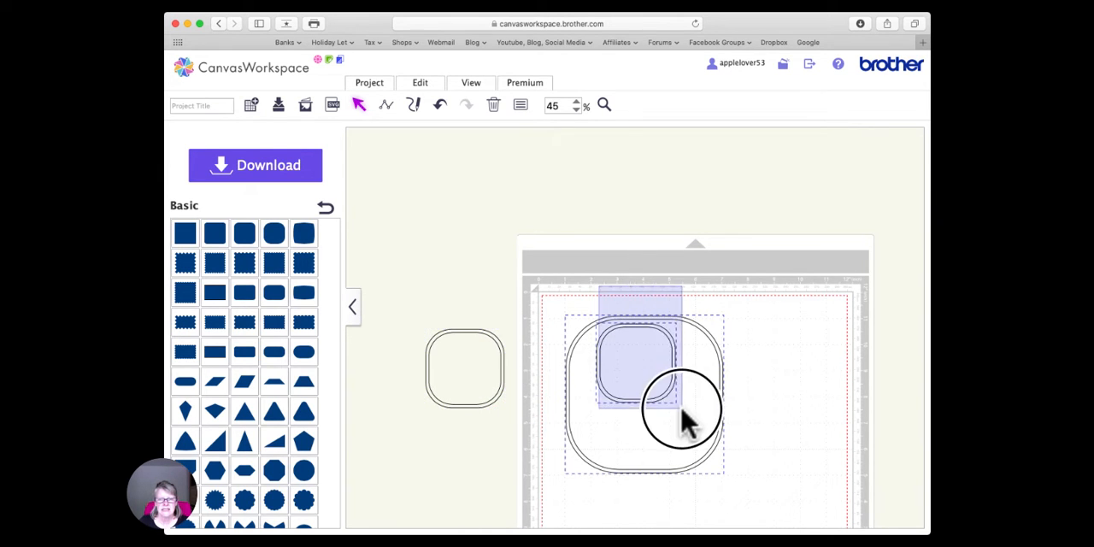
click(421, 85)
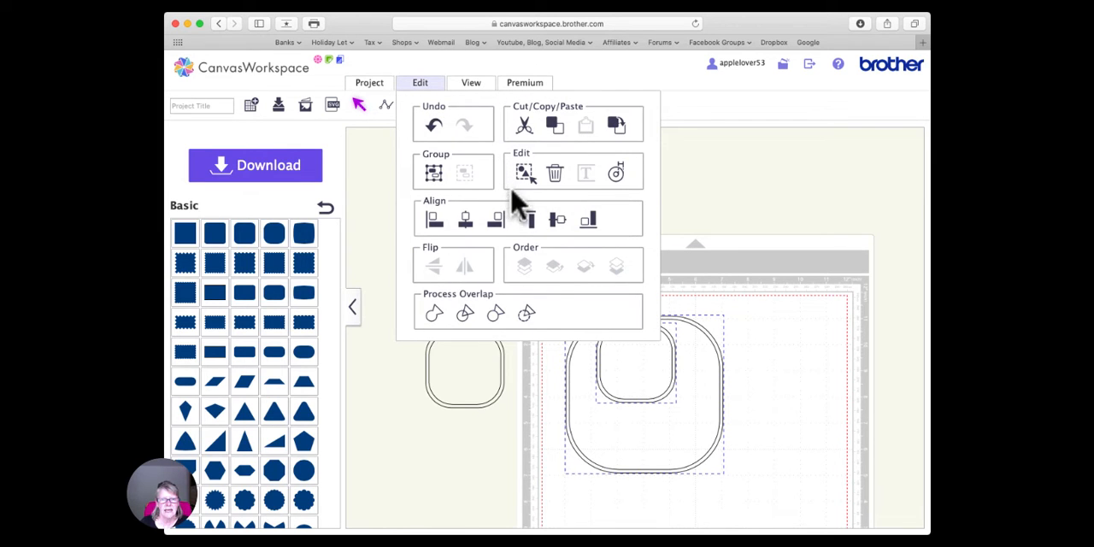
click(526, 220)
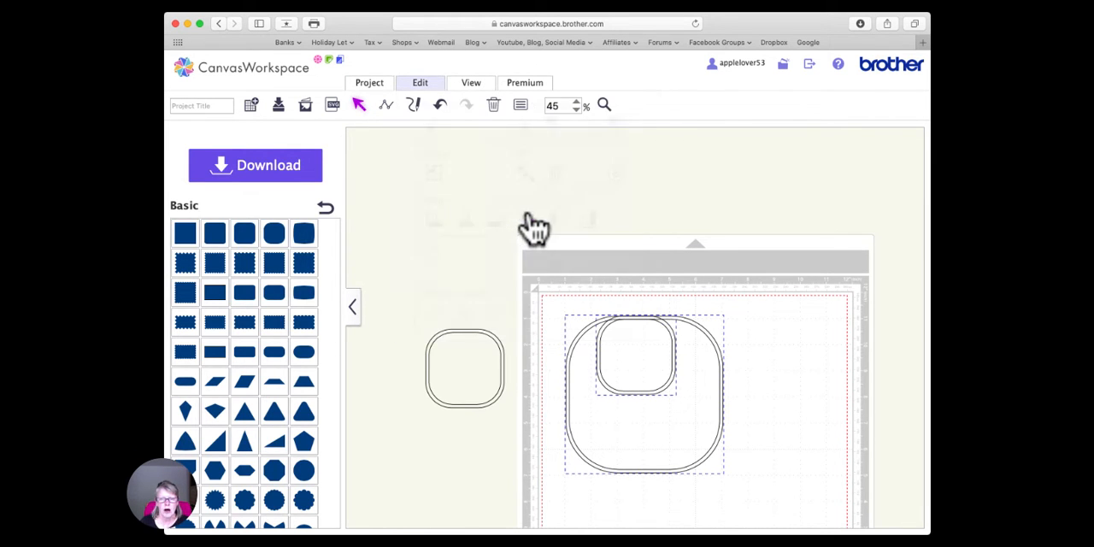
click(420, 84)
click(494, 220)
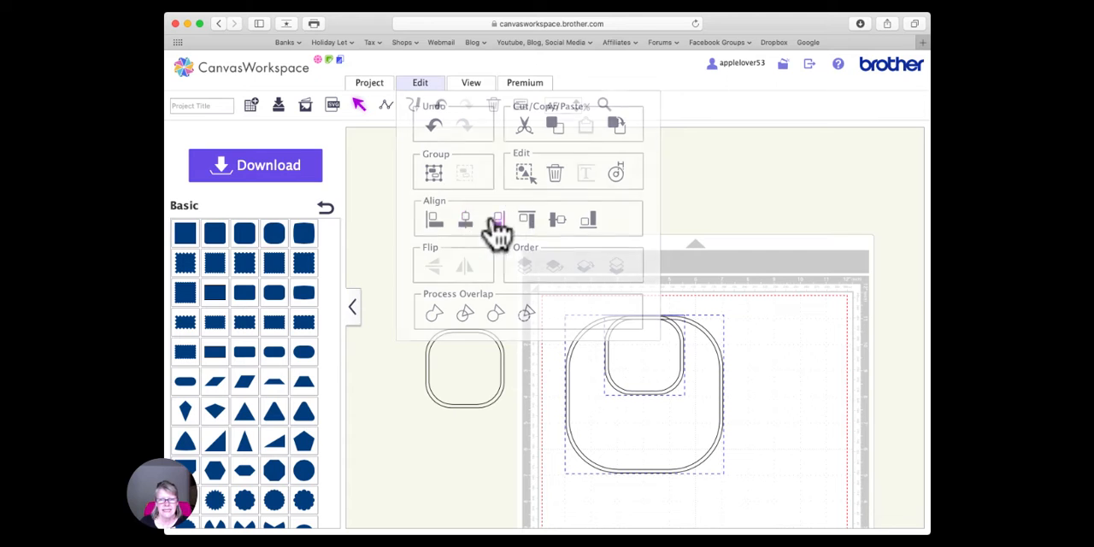
right_click(652, 322)
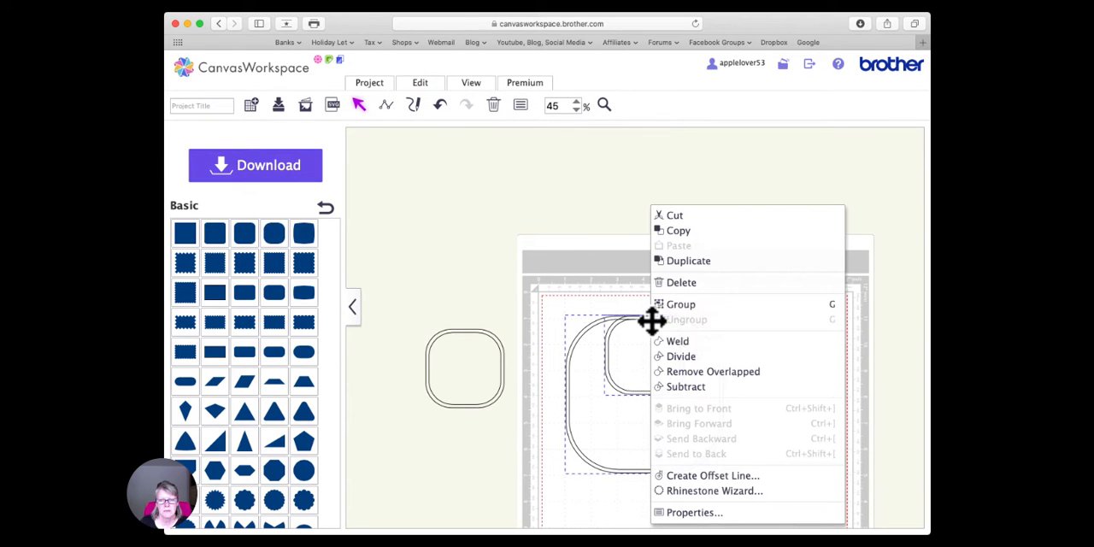
click(709, 317)
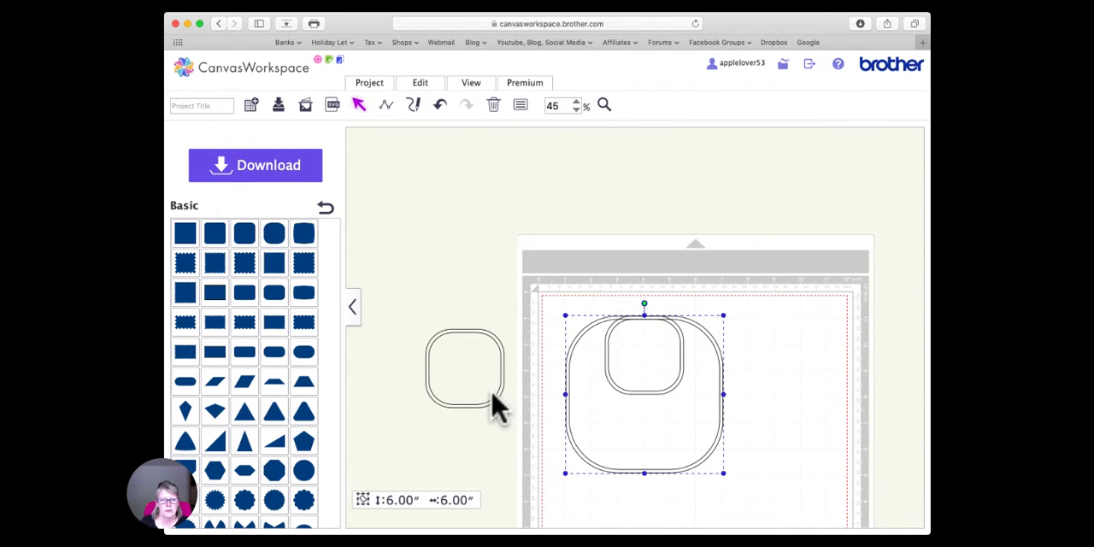
- Move the spare 3-inch frame below the upper one and align it with the grouped frames by bottom edges and horizontal centers
click(496, 398)
drag(495, 398, 681, 474)
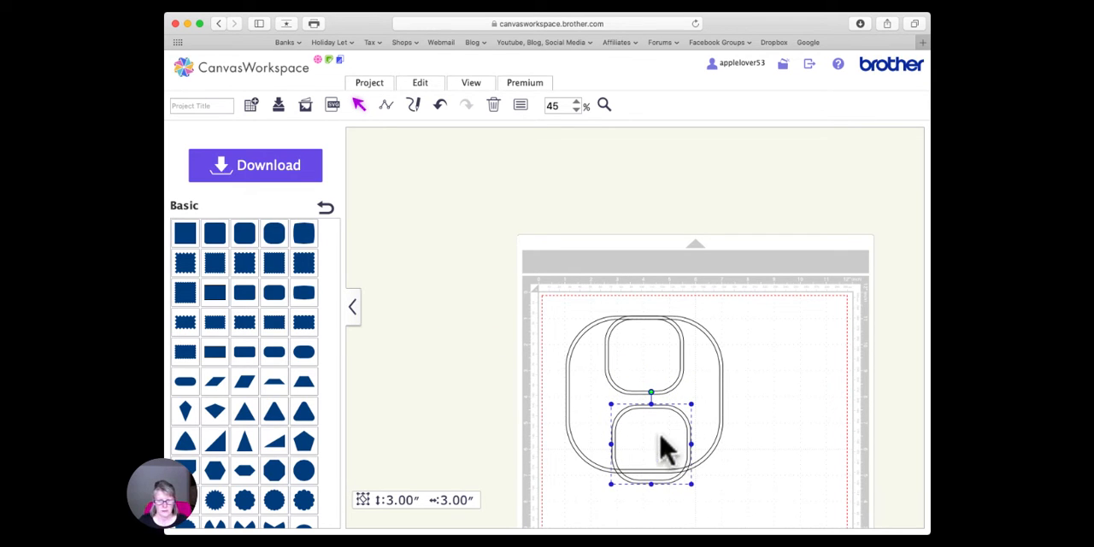
shift+click(570, 424)
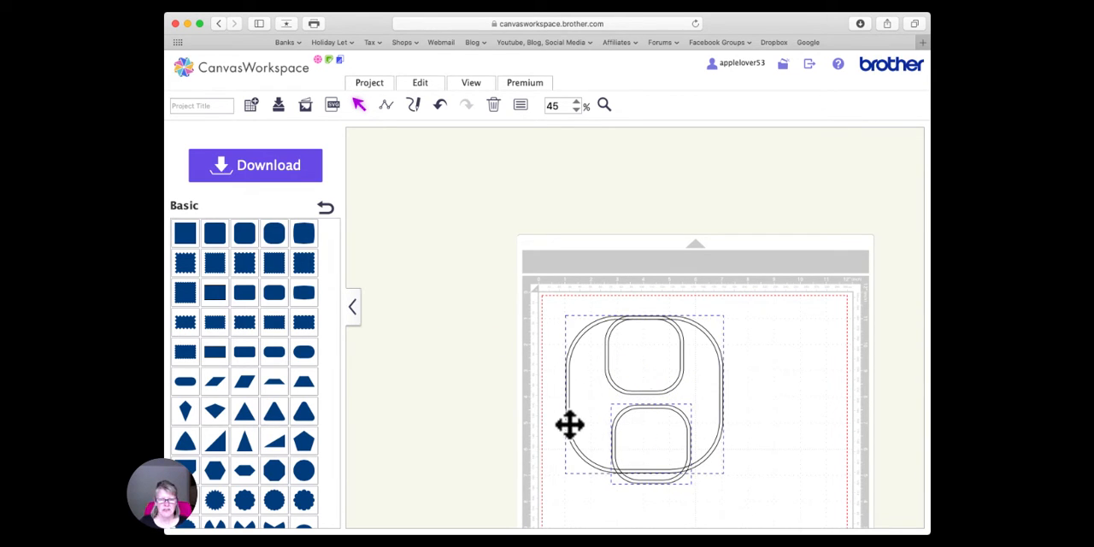
click(430, 87)
click(589, 219)
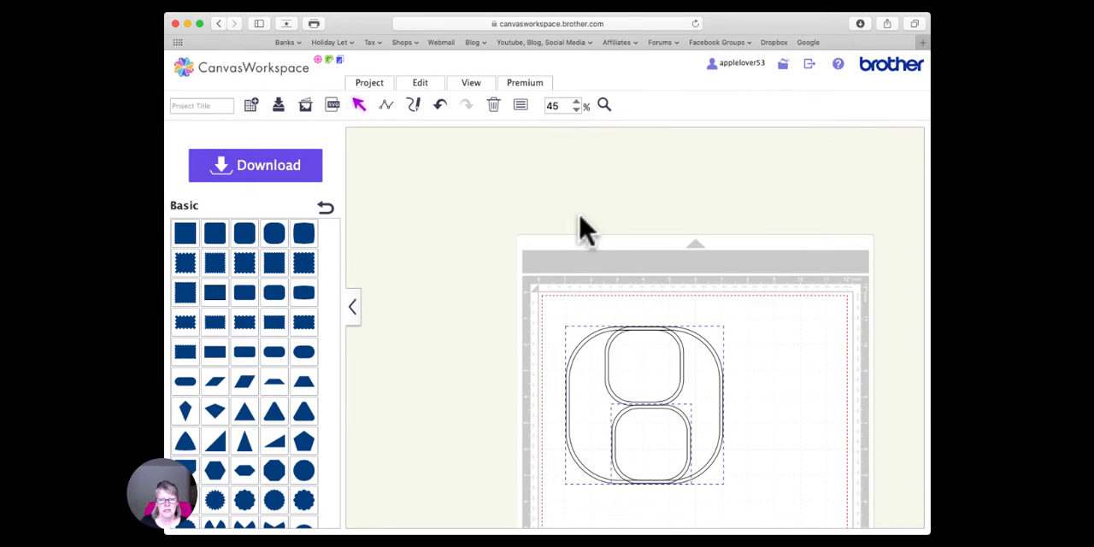
click(425, 85)
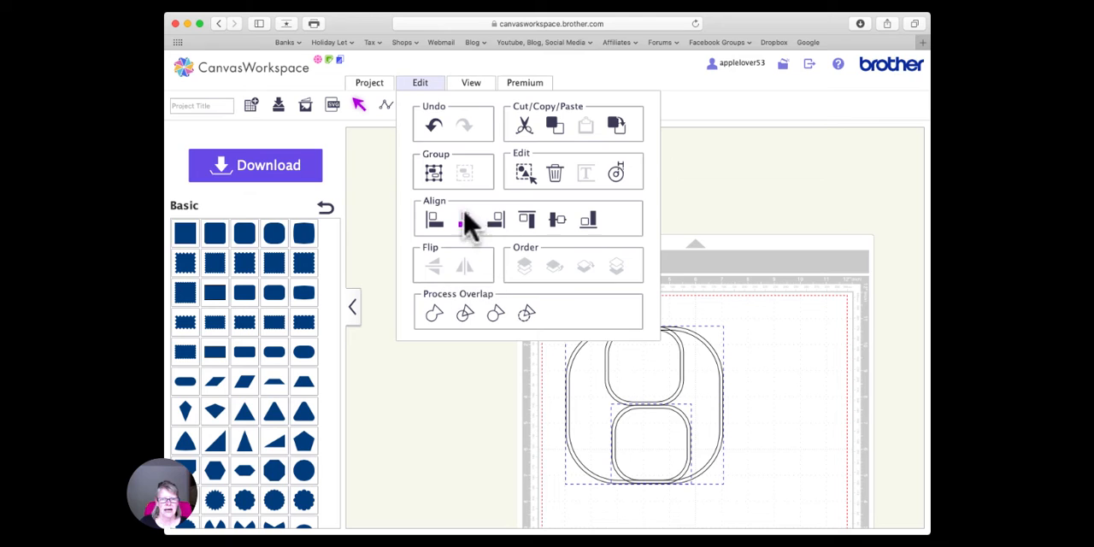
click(468, 222)
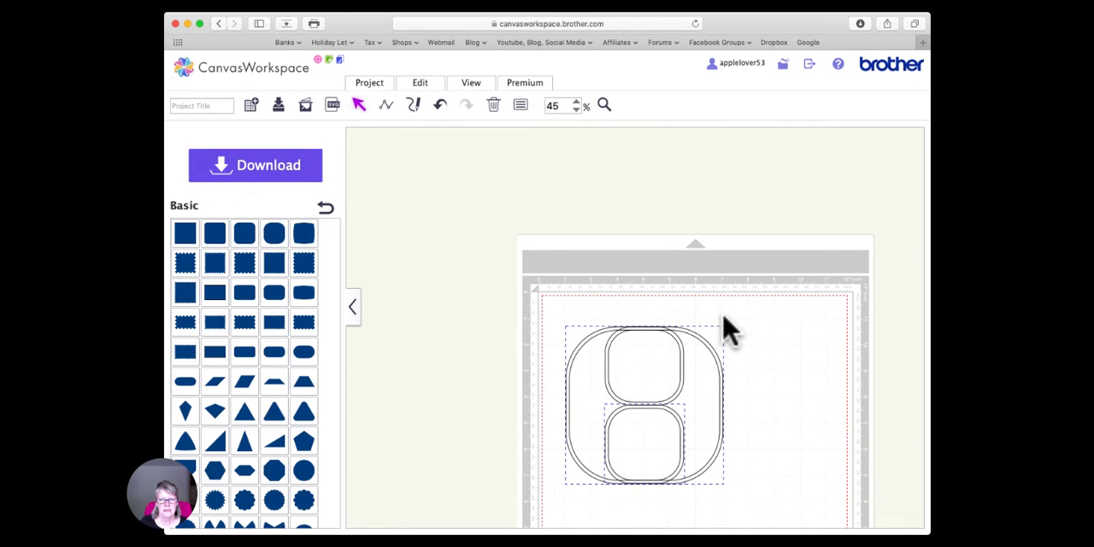
- Ungroup the 6-inch frame from the upper 3-inch frame and move the large frame off the mat
click(660, 330)
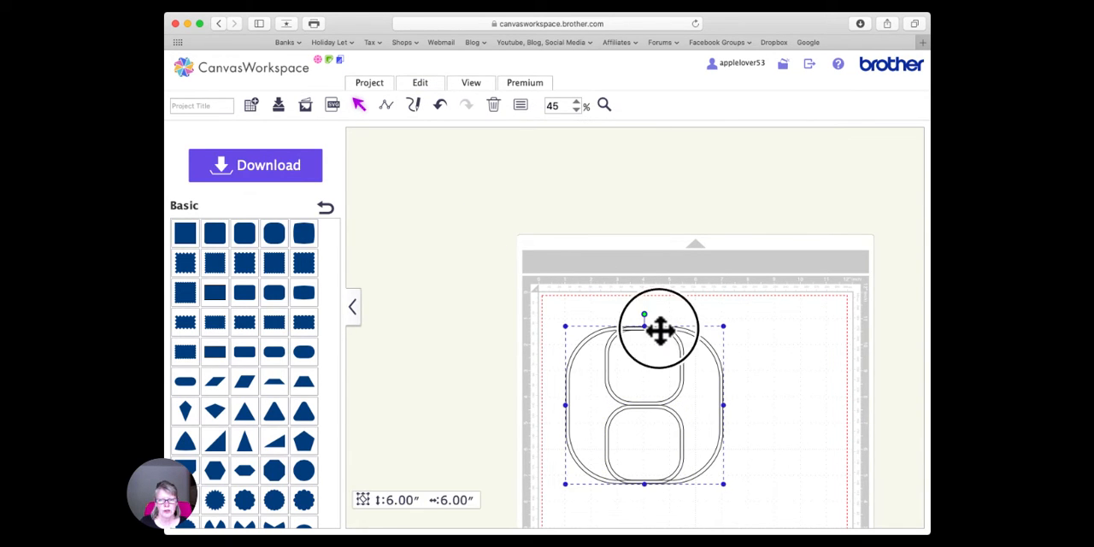
right_click(659, 330)
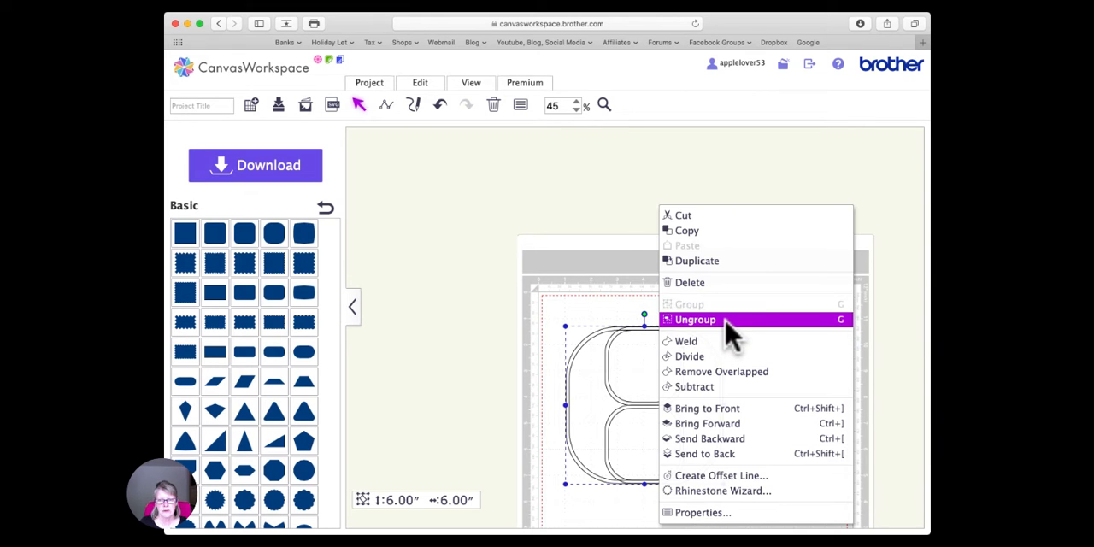
click(725, 328)
click(760, 339)
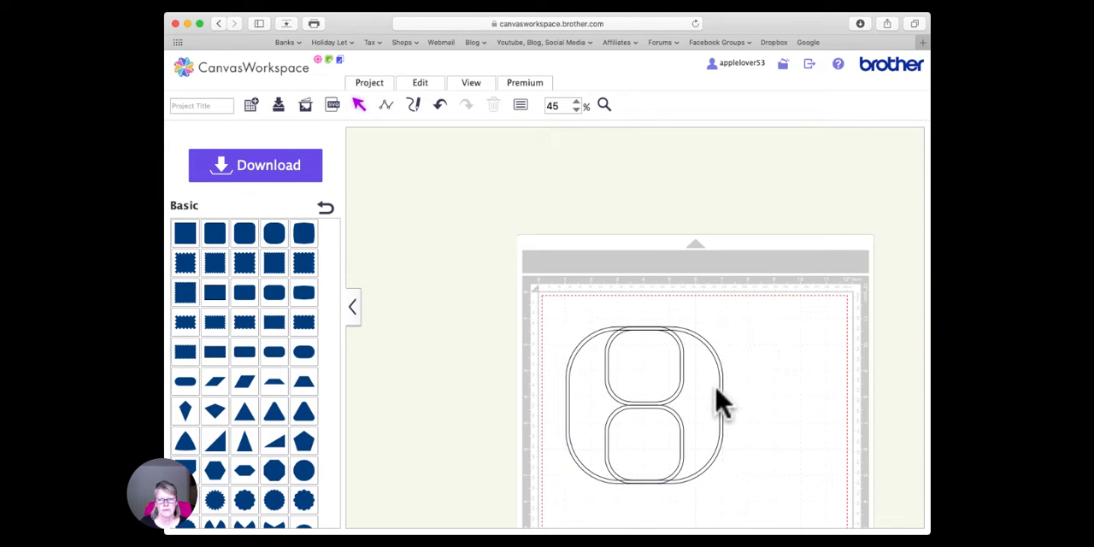
drag(722, 392, 522, 358)
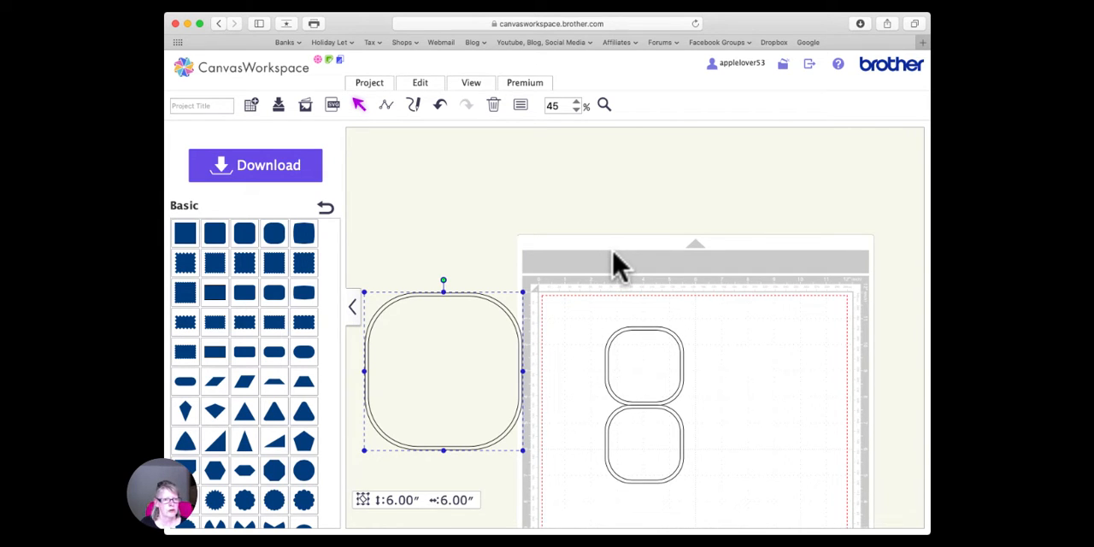
- Weld the two stacked 3-inch frames into a single shape
drag(579, 301, 705, 516)
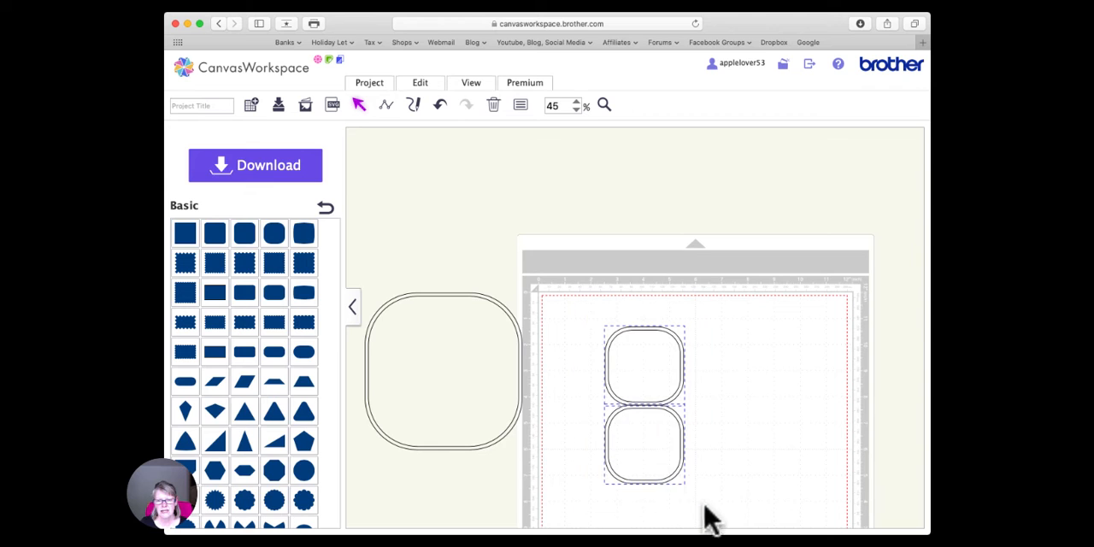
click(427, 85)
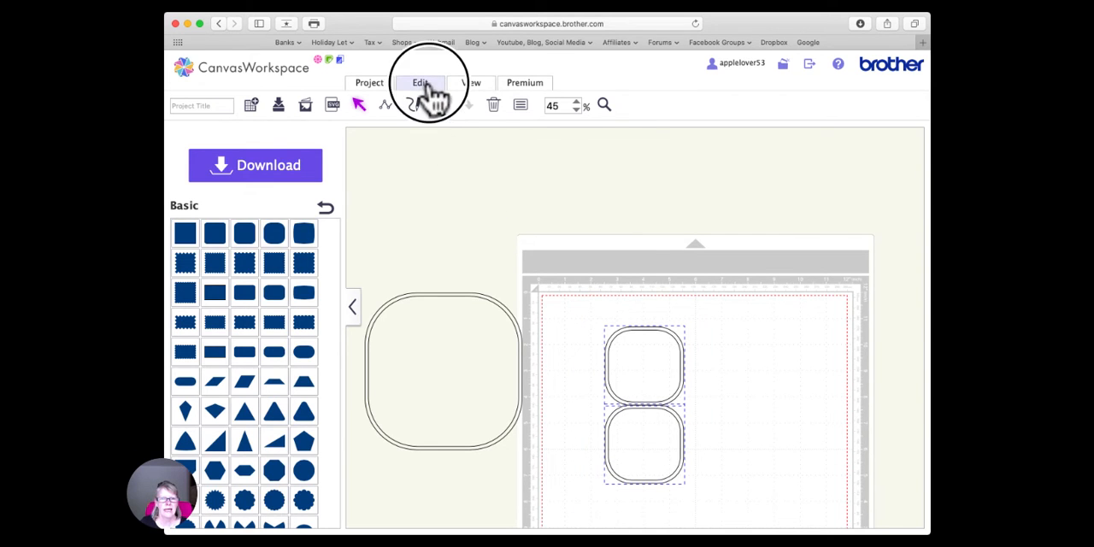
click(434, 320)
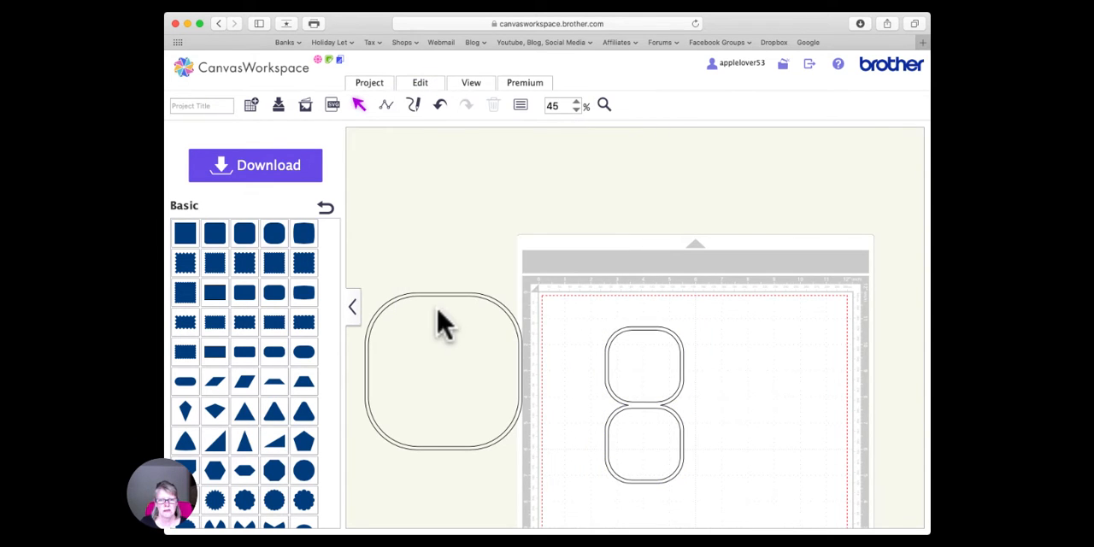
click(644, 408)
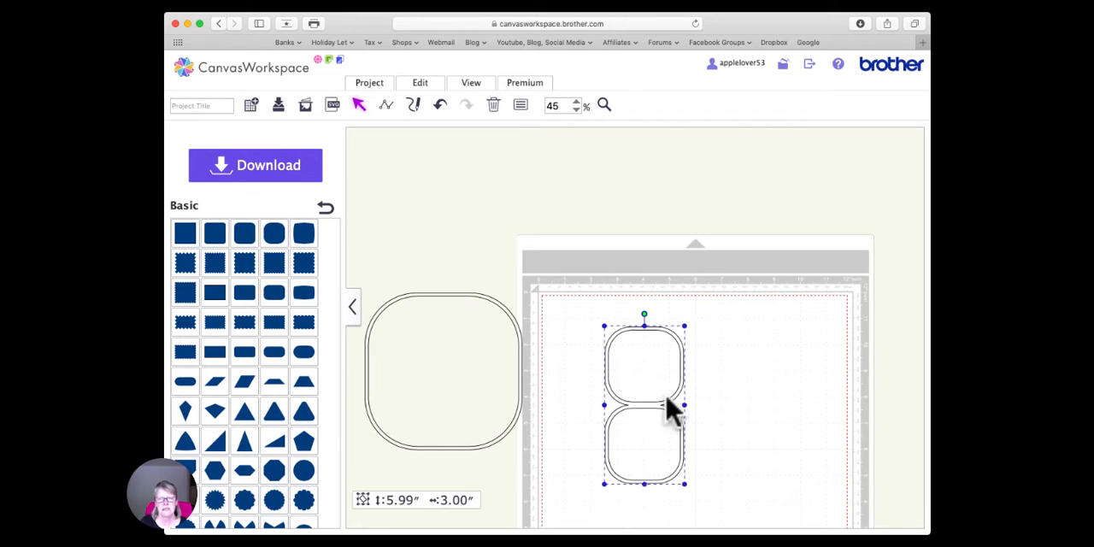
- Duplicate the welded double frame and center the two copies on each other horizontally and vertically
scroll(696, 388, down, 3)
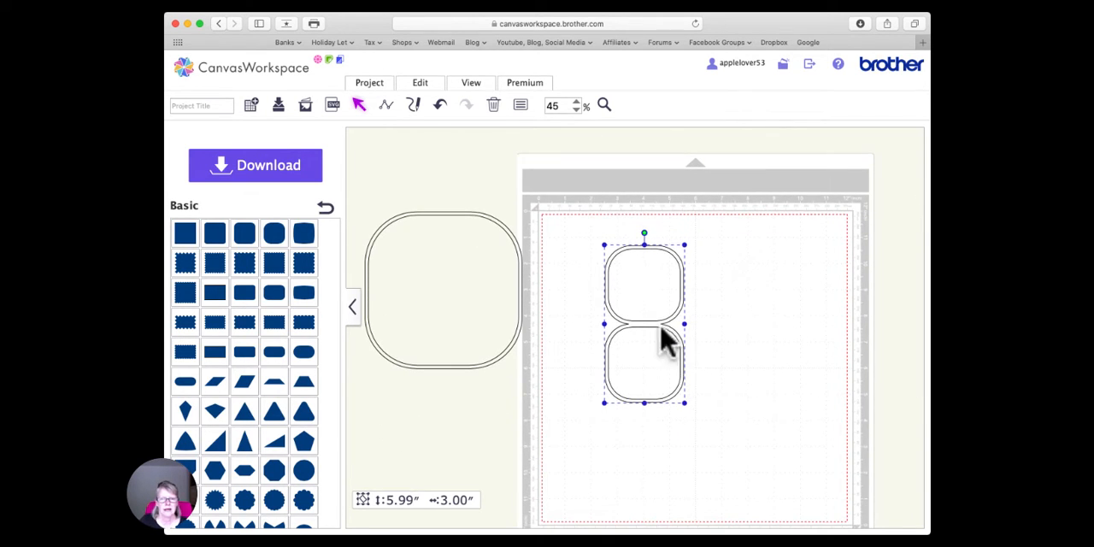
key(super+v)
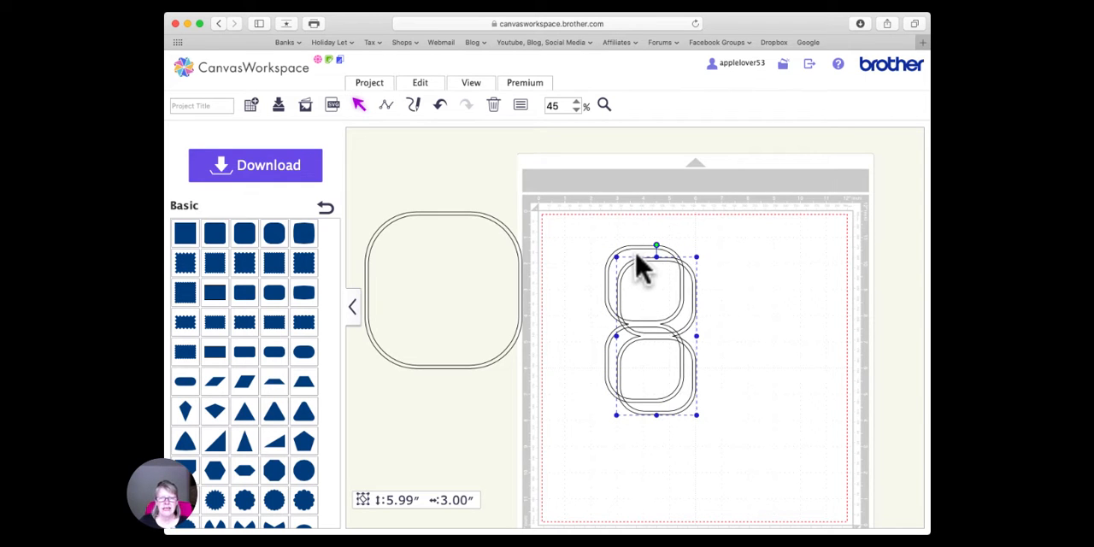
click(588, 224)
drag(588, 224, 725, 464)
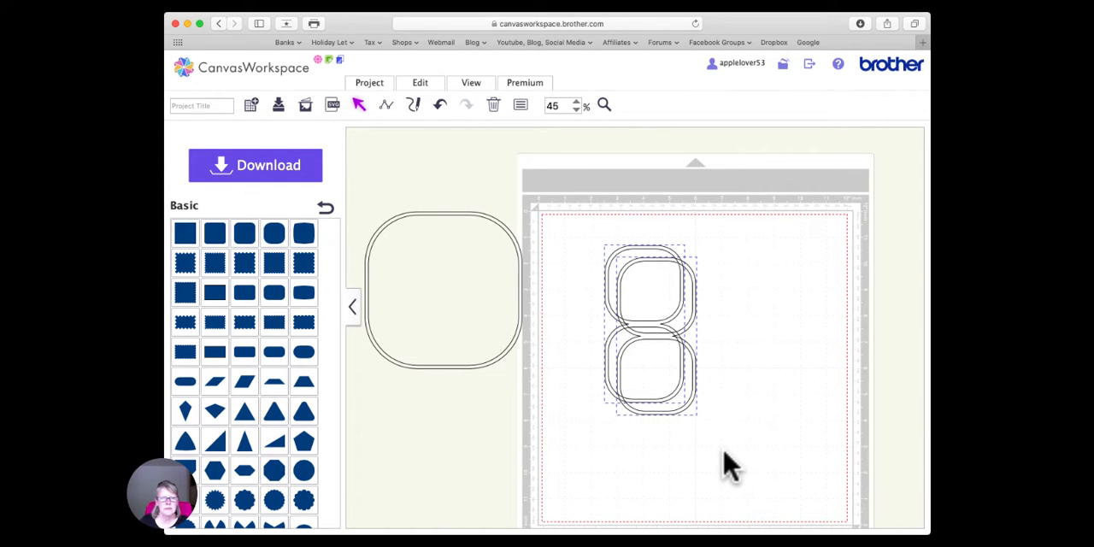
click(423, 83)
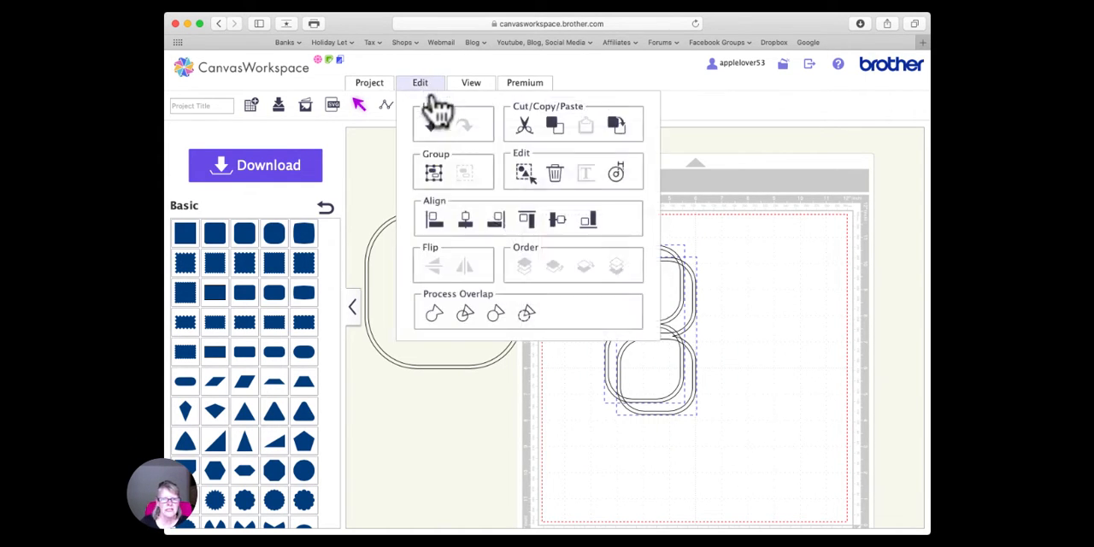
click(467, 223)
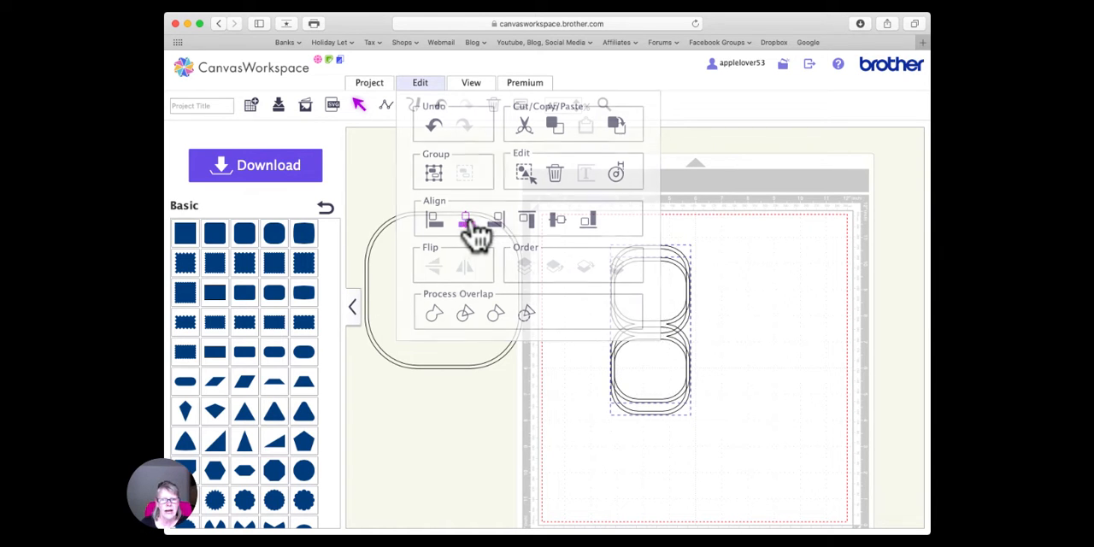
click(427, 86)
click(557, 225)
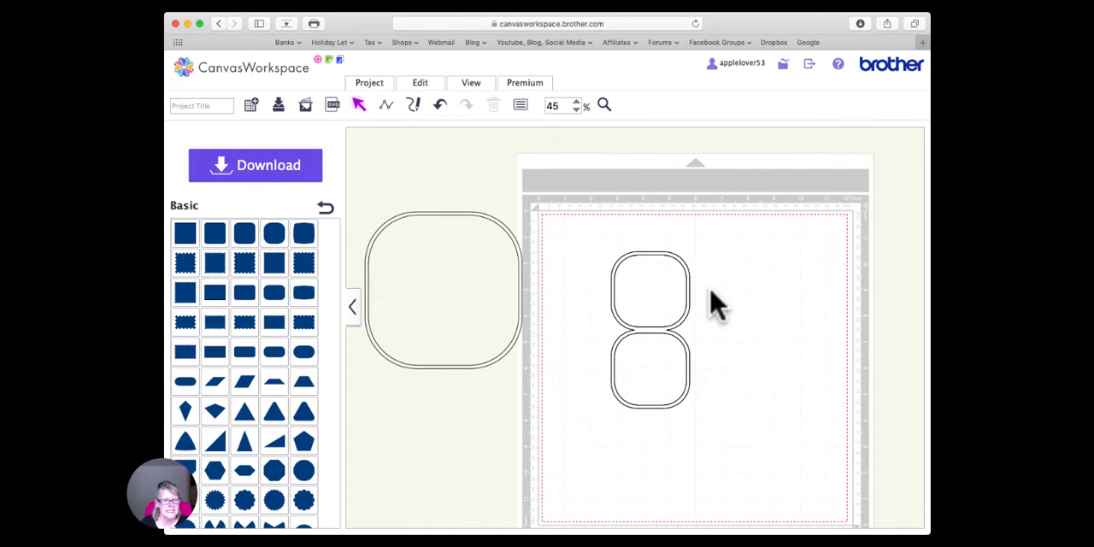
- Rotate one of the two double frames to 90 degrees so they form a four-lobed cross
click(650, 332)
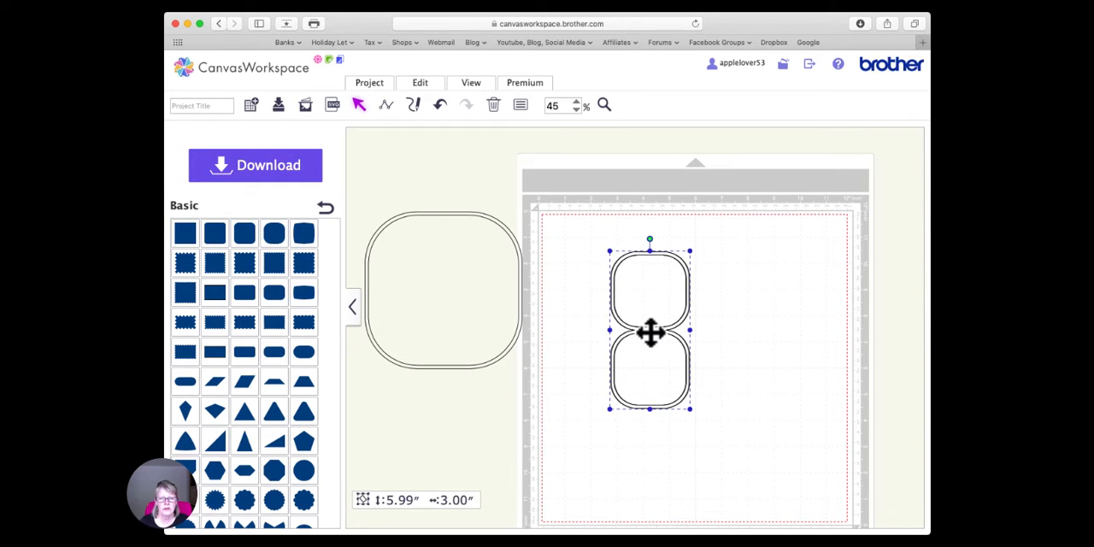
click(522, 105)
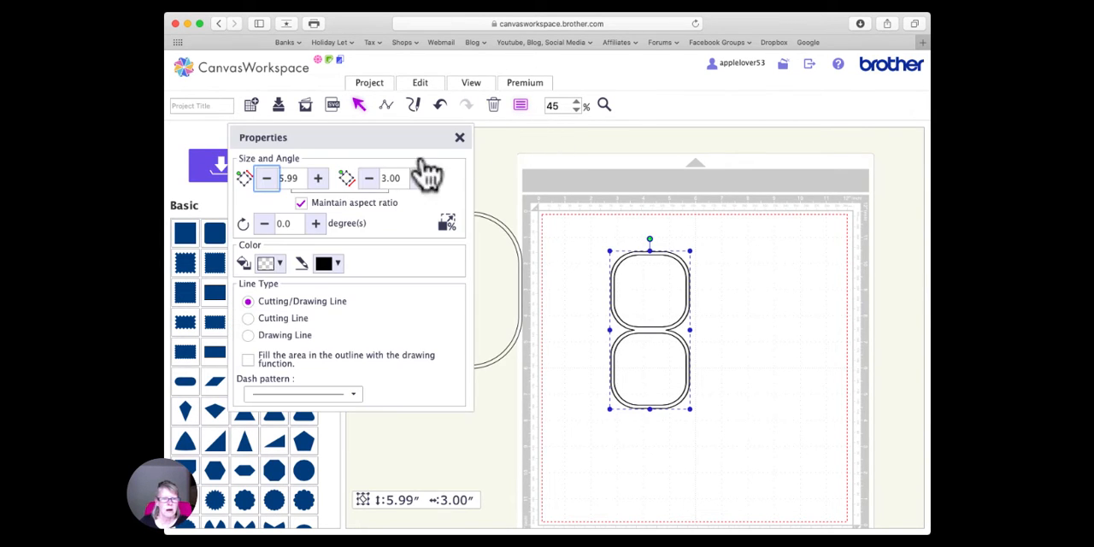
double_click(283, 223)
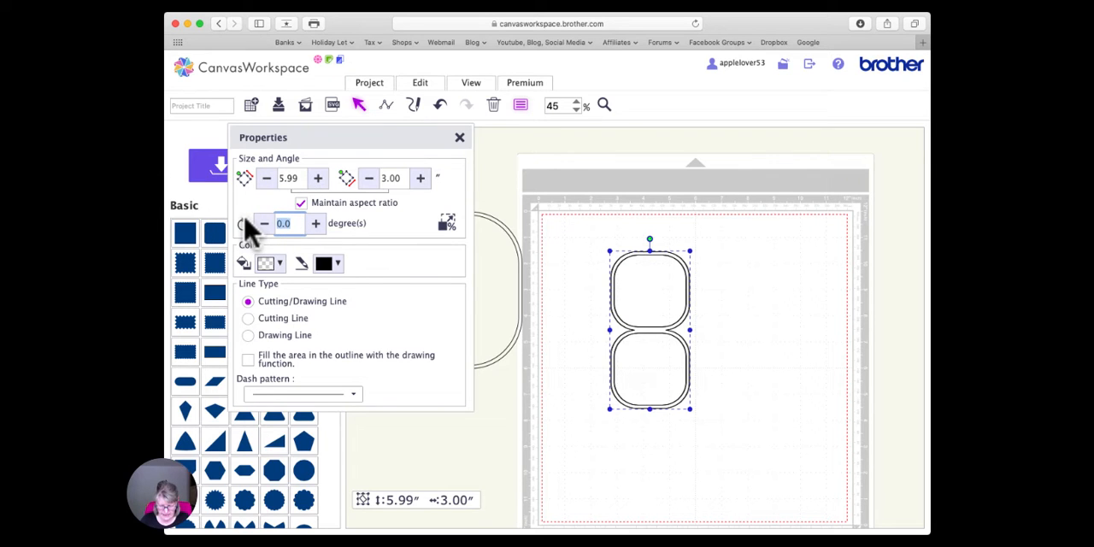
key(Return)
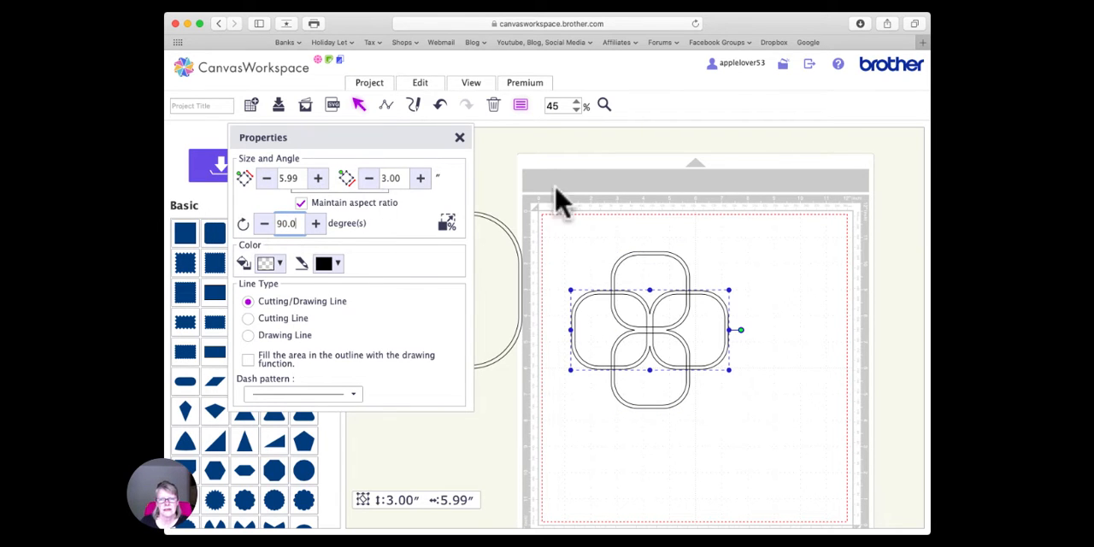
click(672, 220)
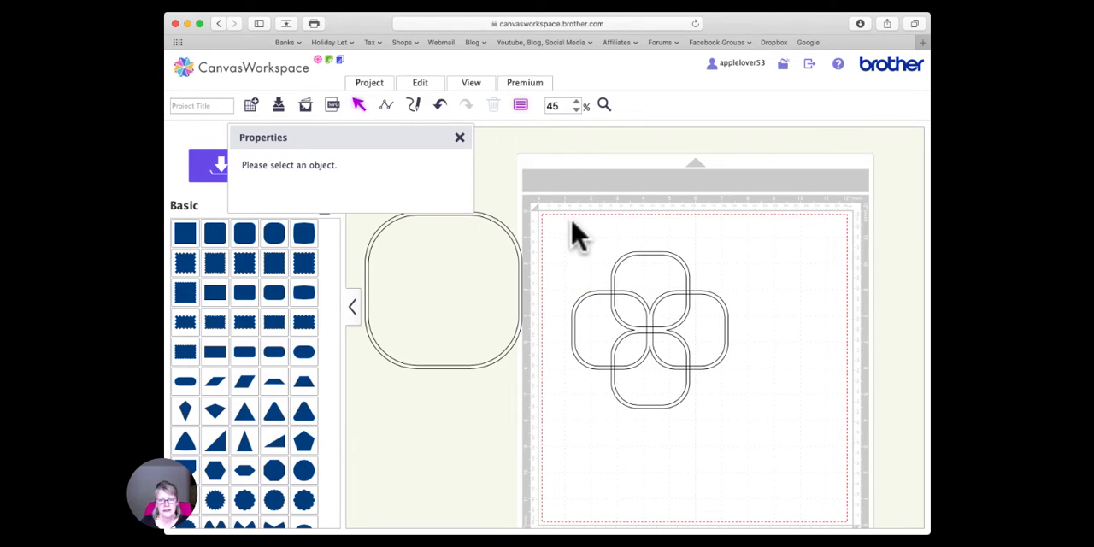
- Weld the two crossed double frames into a single four-lobed shape and shift it slightly on the mat
drag(572, 222, 747, 421)
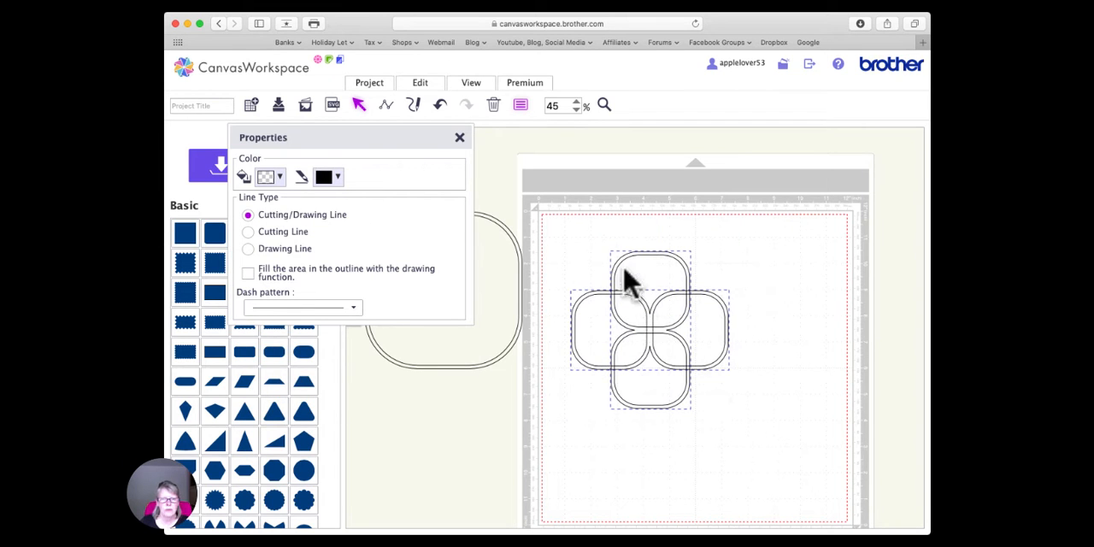
click(424, 83)
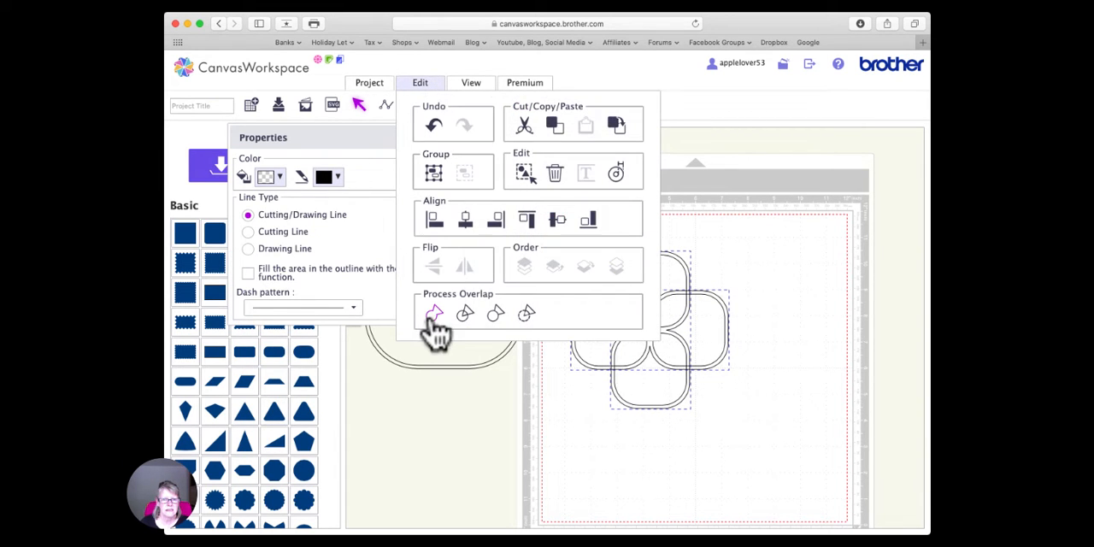
click(433, 316)
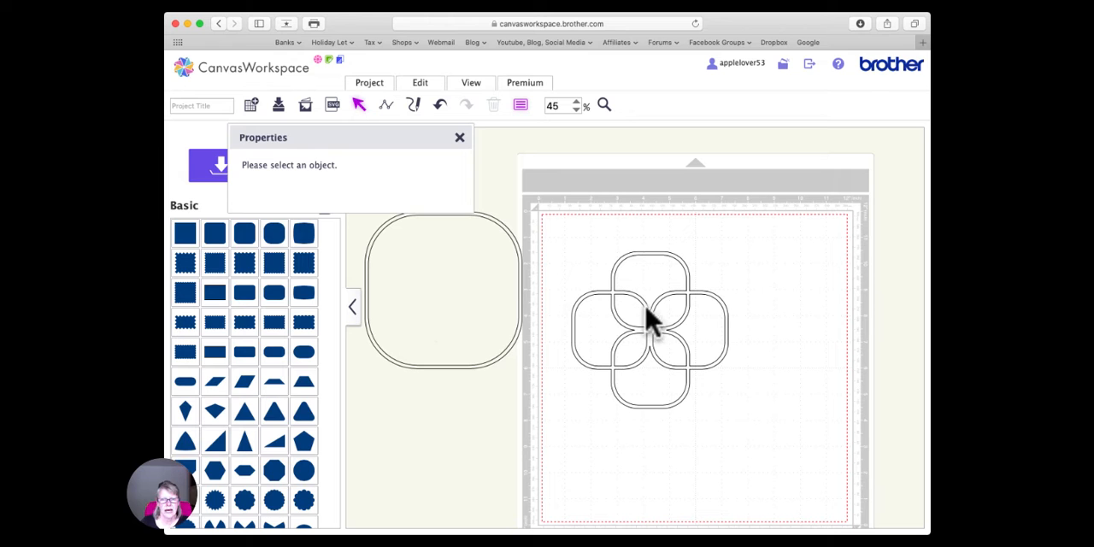
mouse_move(649, 316)
mouse_down()
mouse_move(652, 329)
mouse_move(639, 311)
mouse_move(666, 317)
mouse_up()
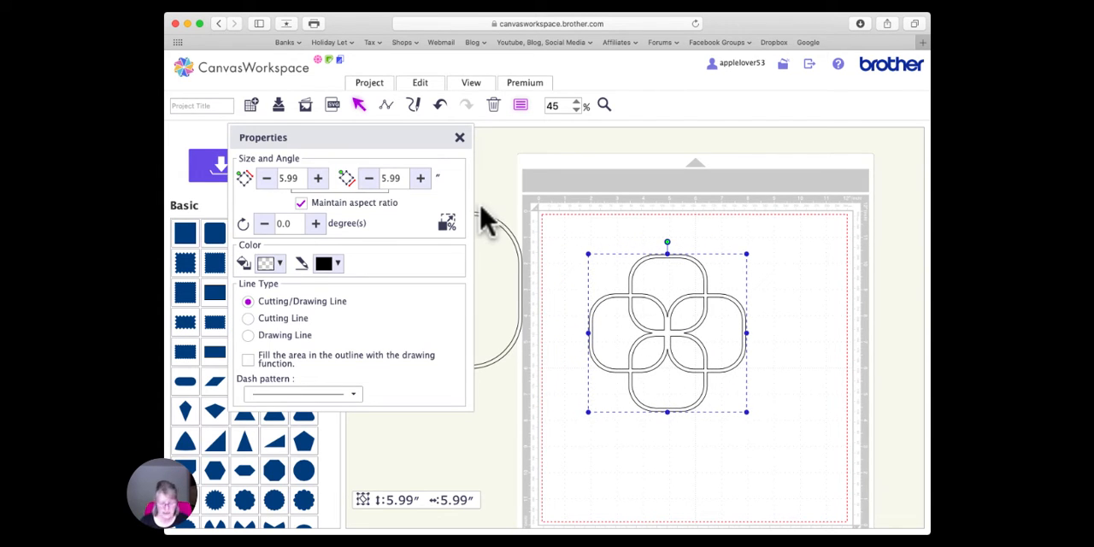
- Duplicate the welded four-lobed shape and center the two copies on each other horizontally and vertically
key(super+v)
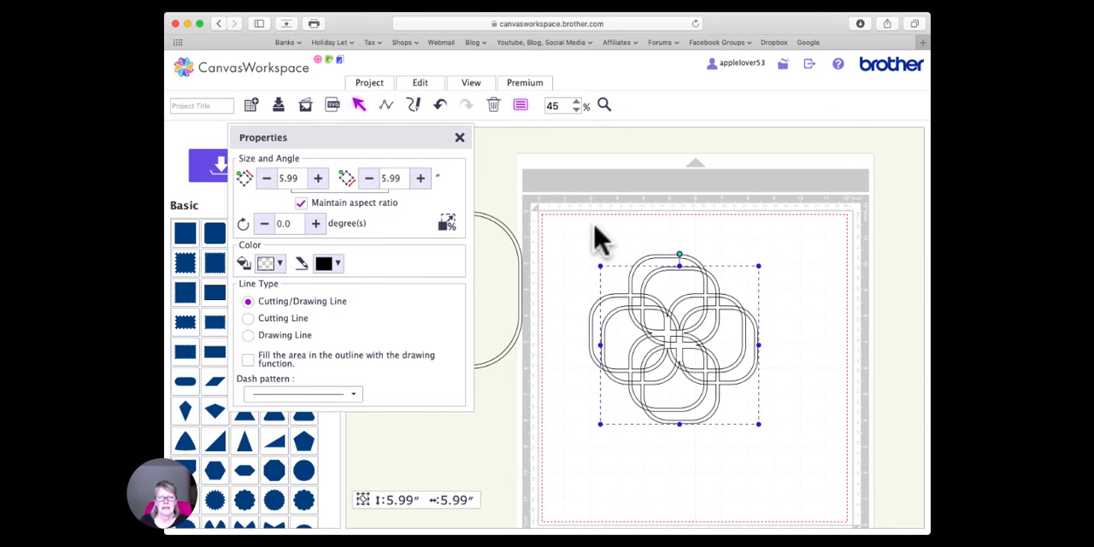
drag(594, 226, 733, 413)
click(420, 82)
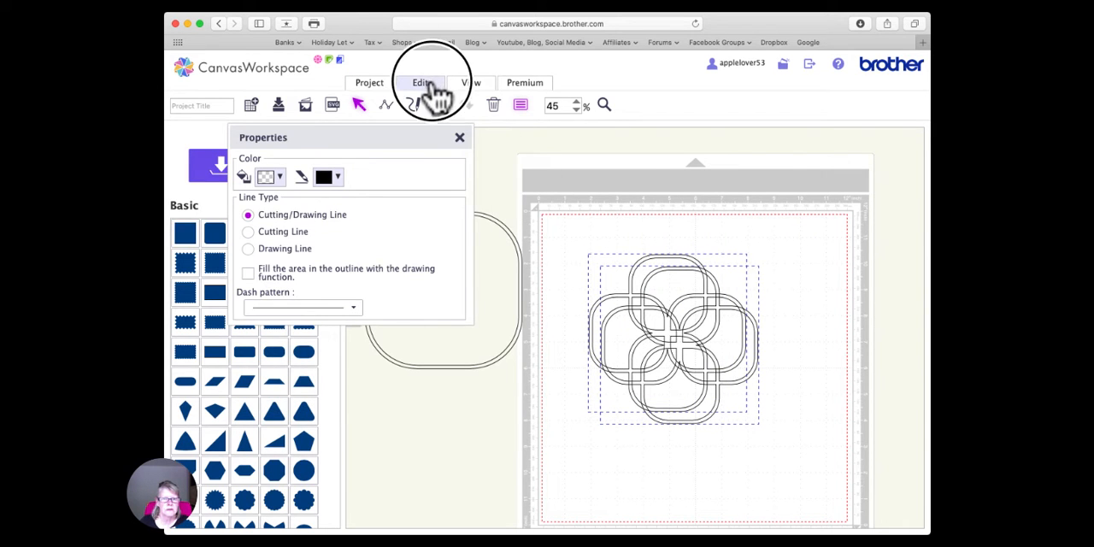
click(465, 223)
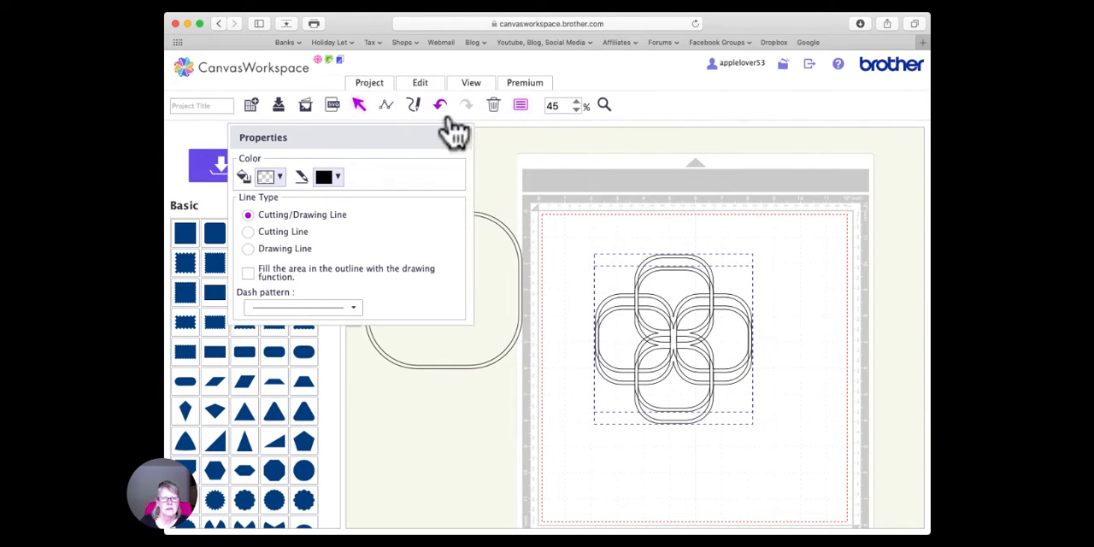
click(420, 83)
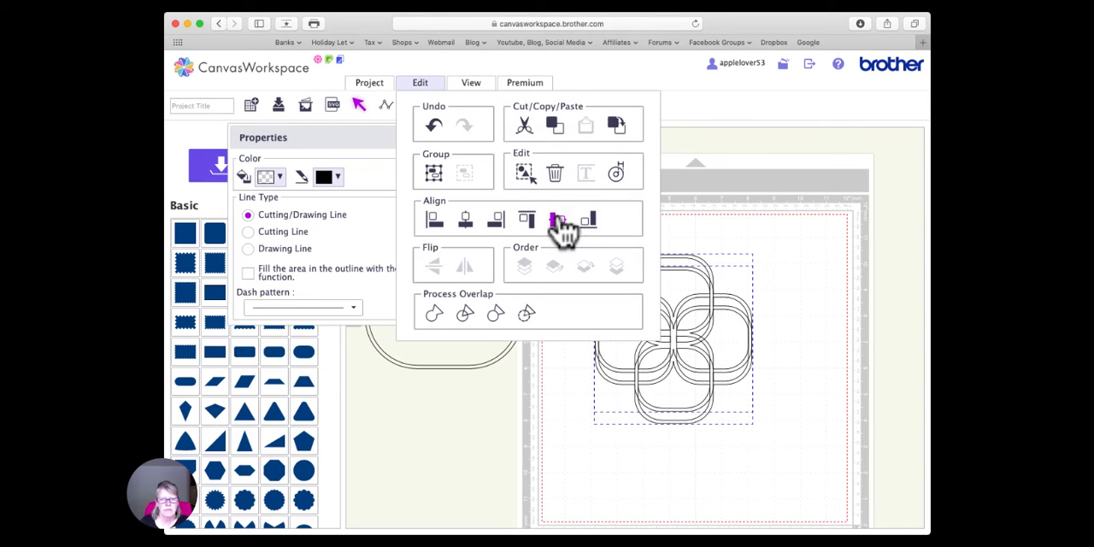
click(555, 221)
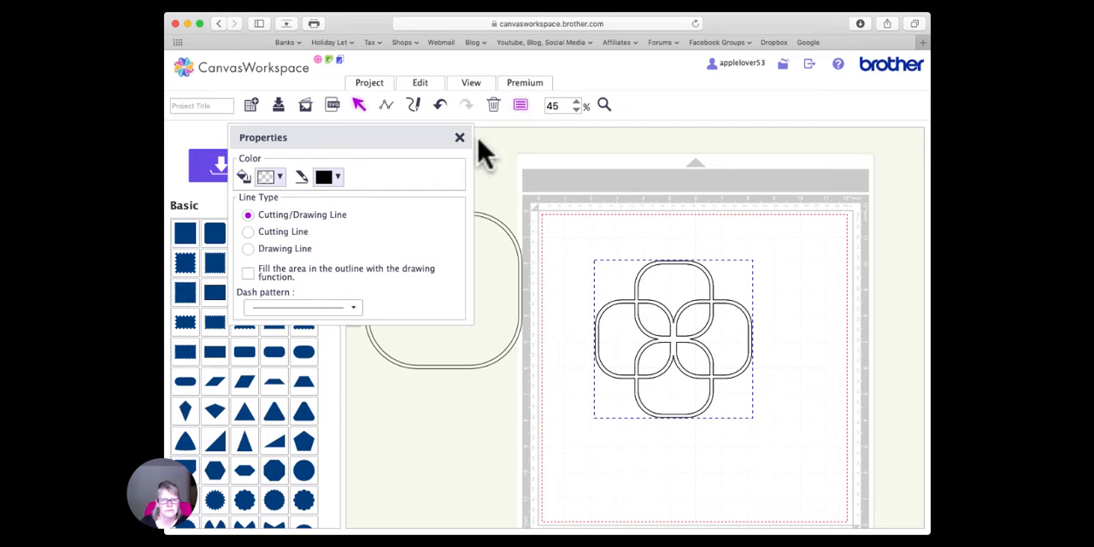
click(464, 147)
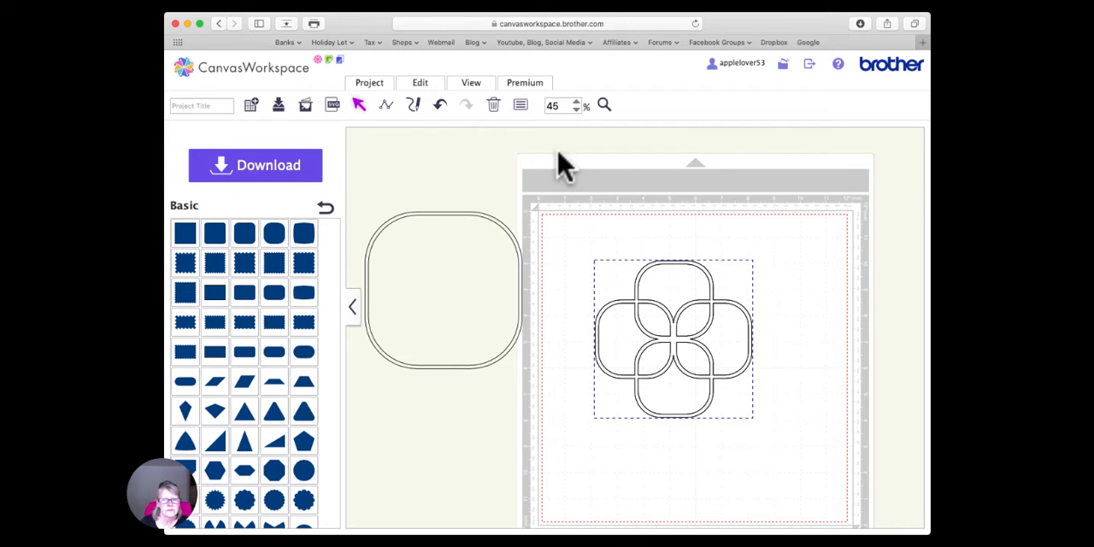
click(713, 220)
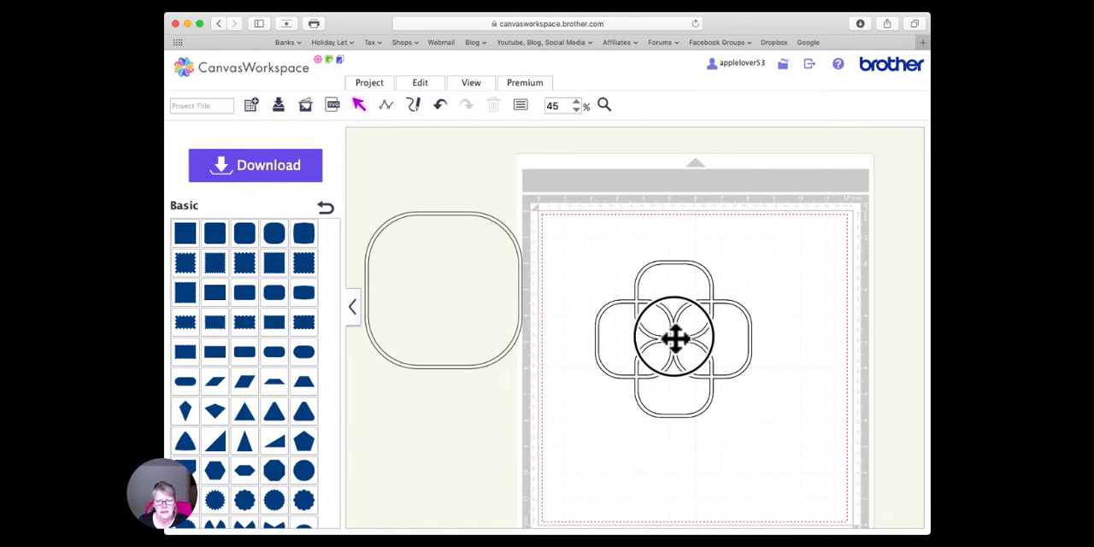
- Rotate one of the two stacked four-lobed shapes to 45 degrees so they form an eight-lobed rosette
click(675, 338)
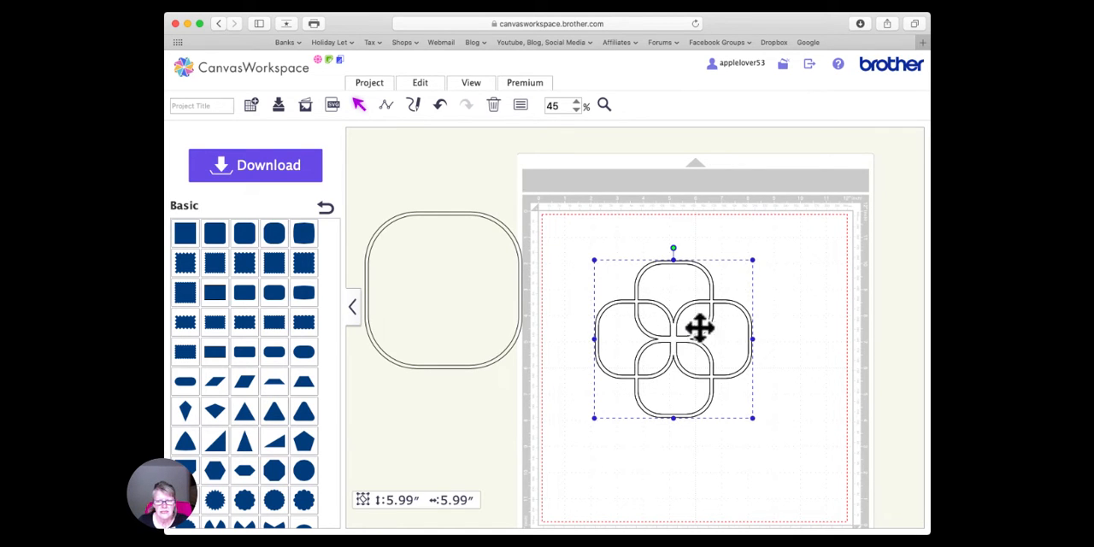
click(520, 104)
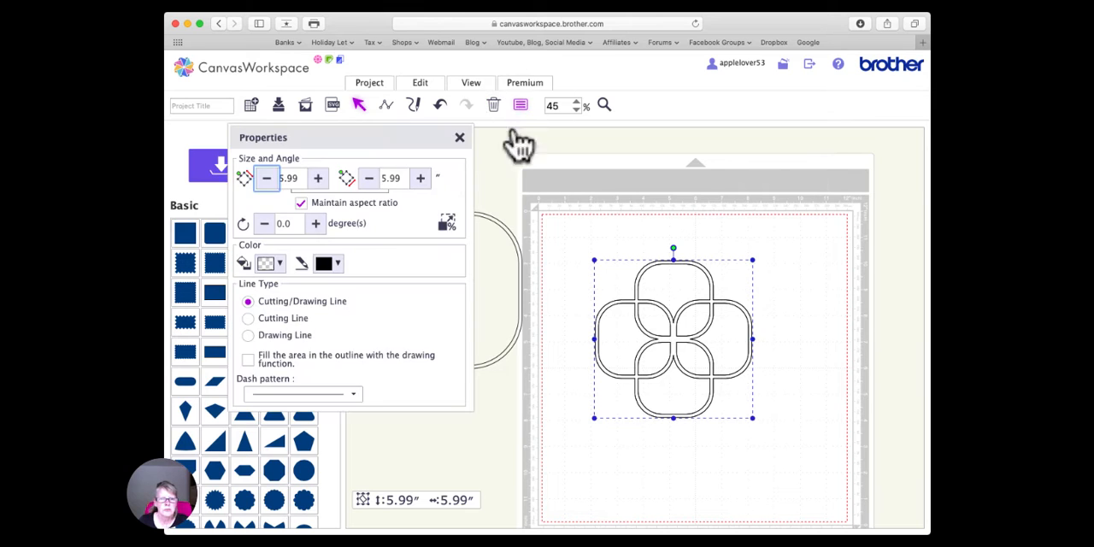
click(295, 223)
text(45)
key(Return)
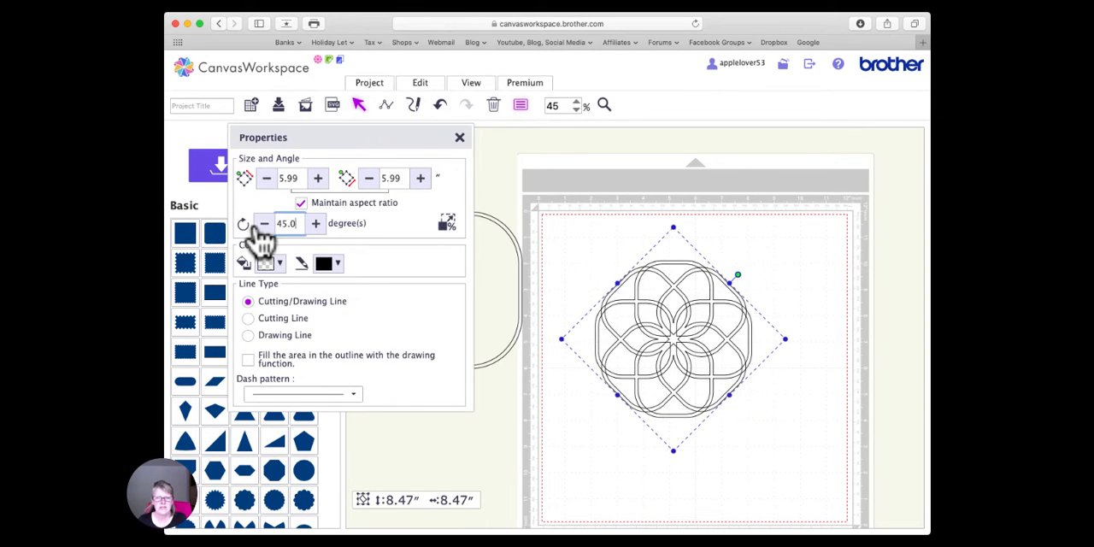
click(460, 137)
click(596, 228)
- Weld the two overlapping four-lobed shapes into a single rosette
drag(578, 225, 783, 467)
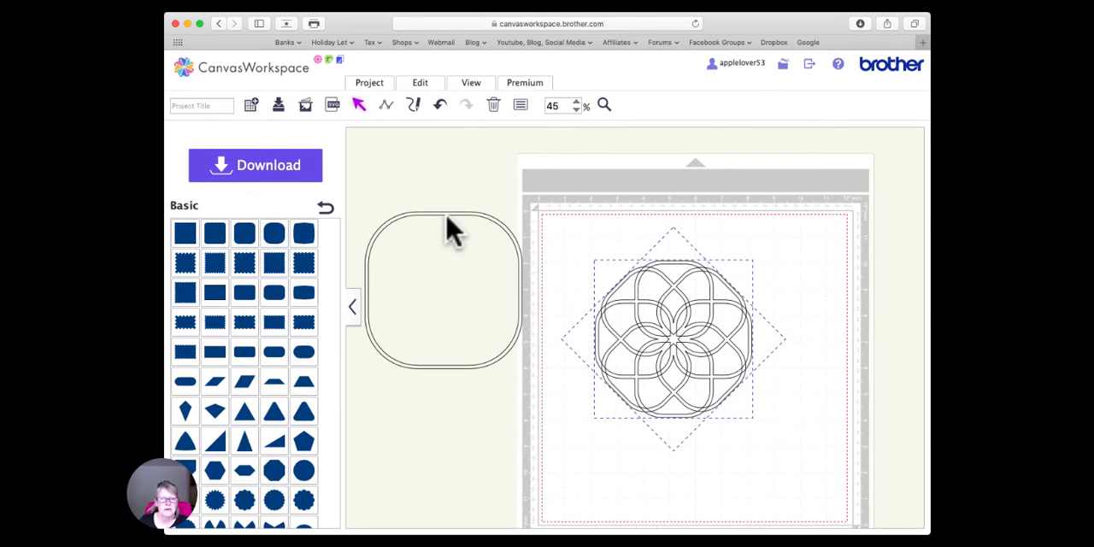
click(424, 84)
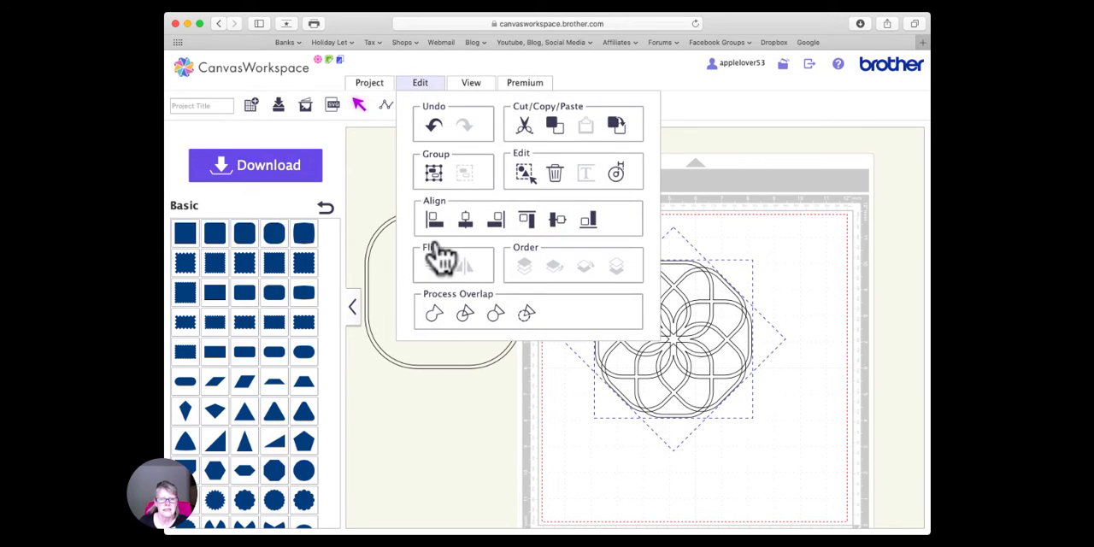
click(438, 324)
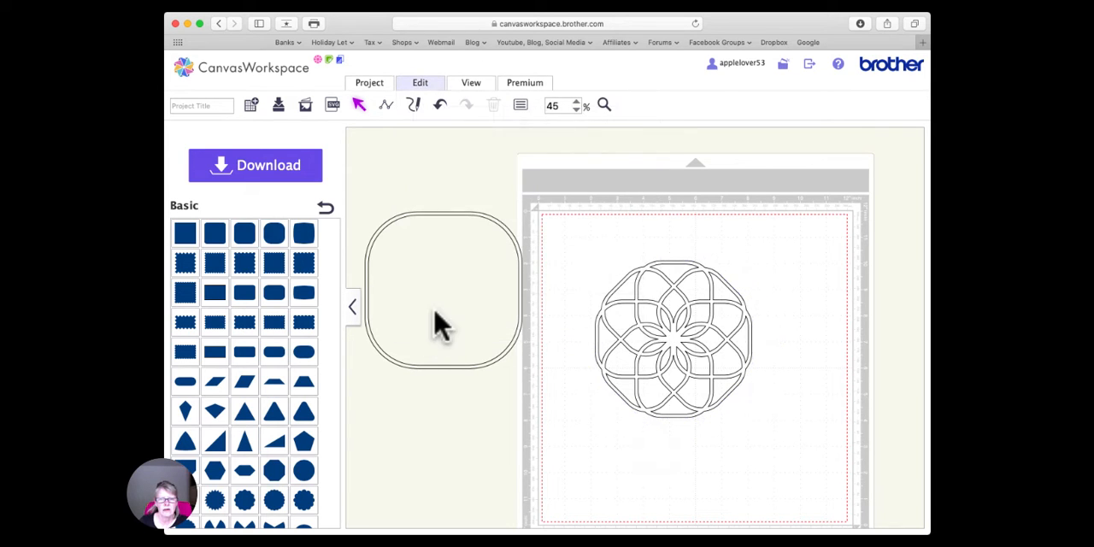
- Fill the welded rosette with dark purple
click(674, 337)
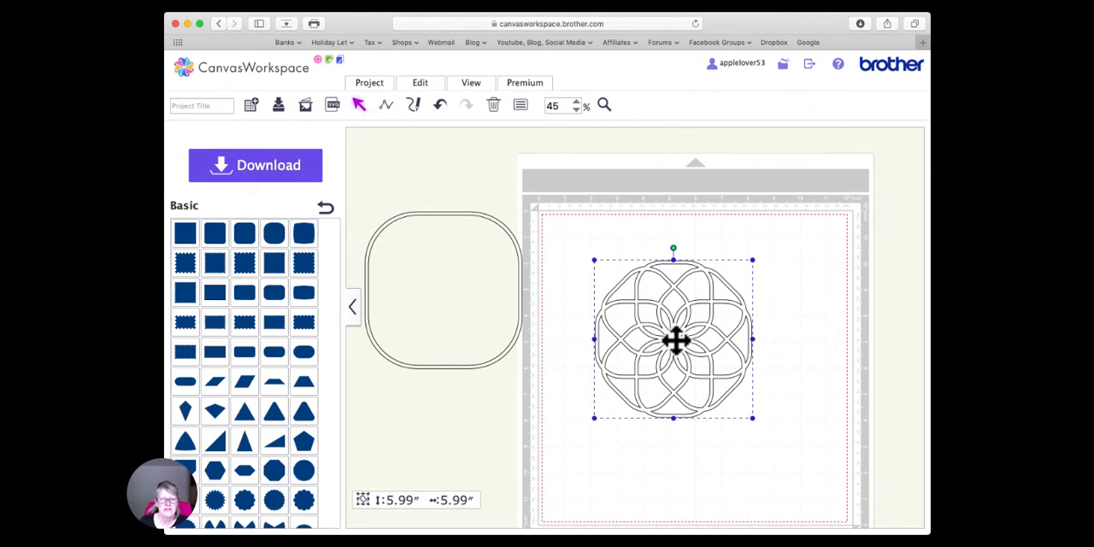
click(519, 106)
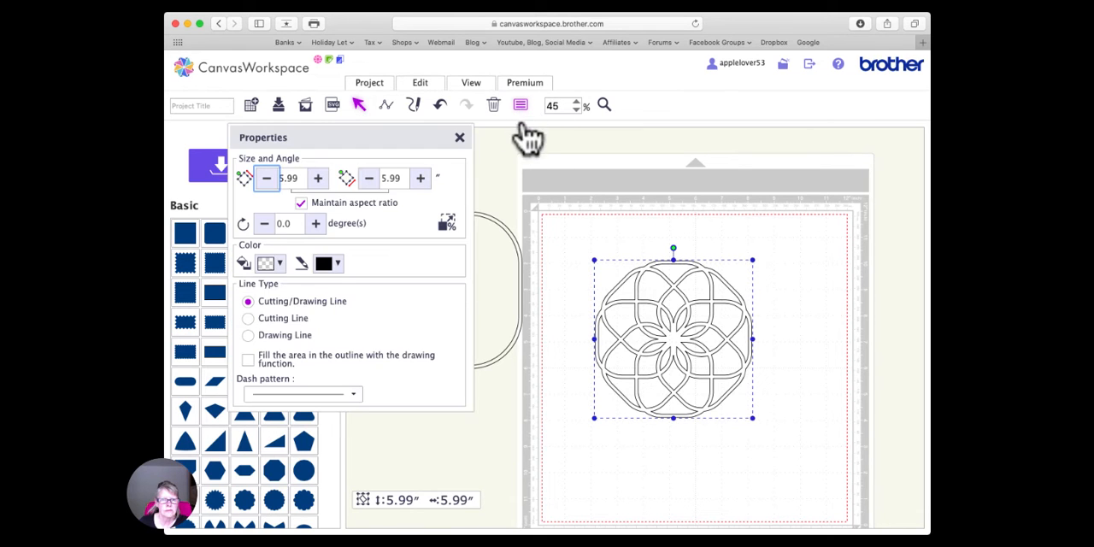
click(273, 263)
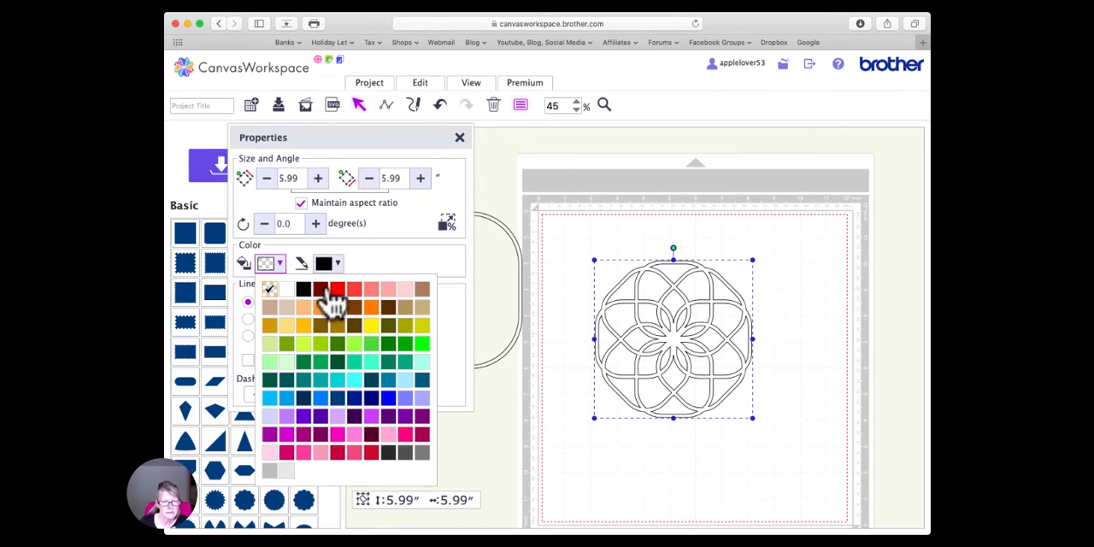
click(390, 419)
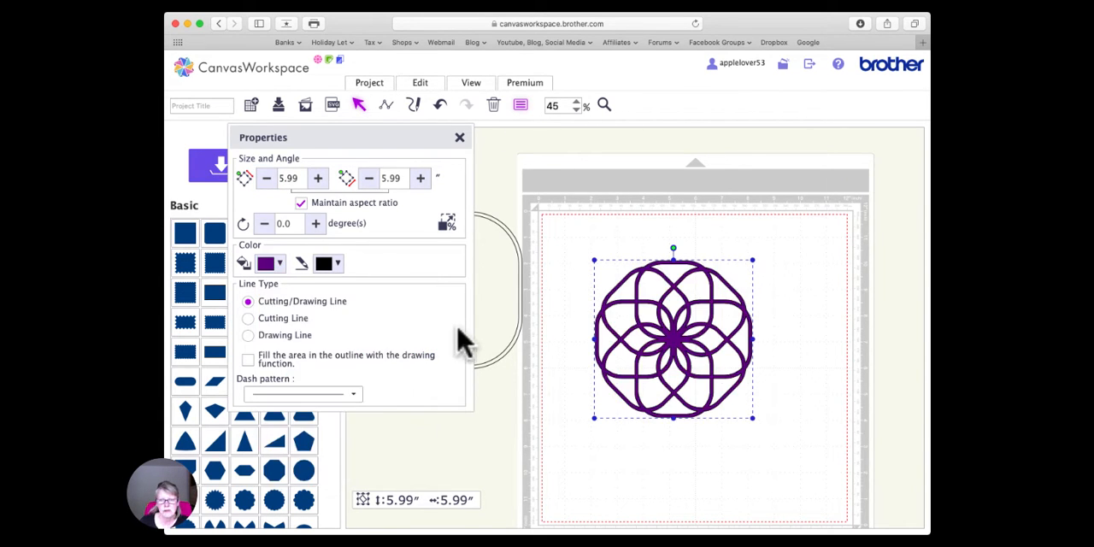
click(460, 138)
- Move the 6-inch frame over the purple rosette and center the two on each other horizontally and vertically
drag(472, 217, 671, 266)
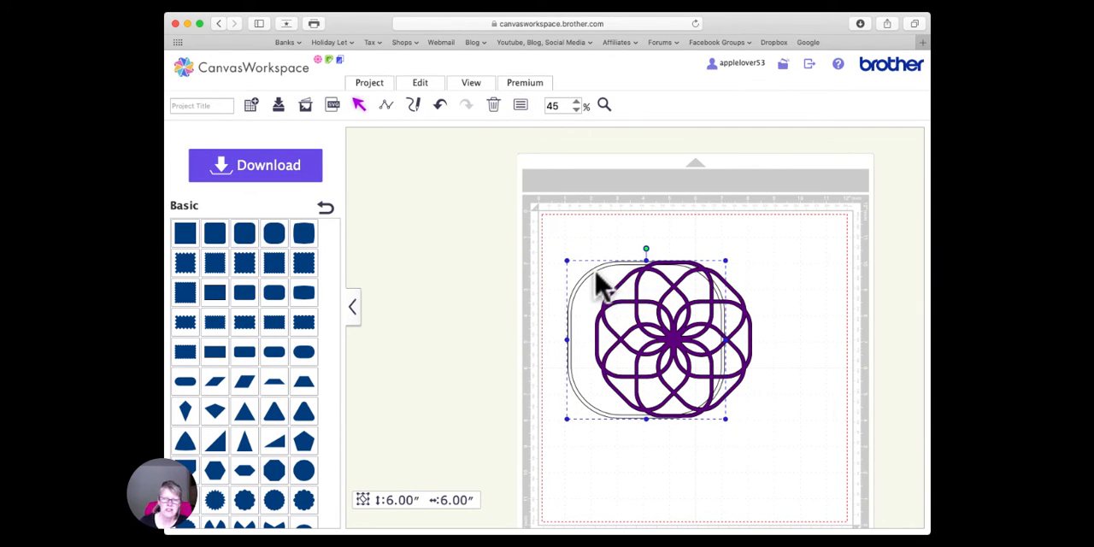
drag(545, 229, 803, 462)
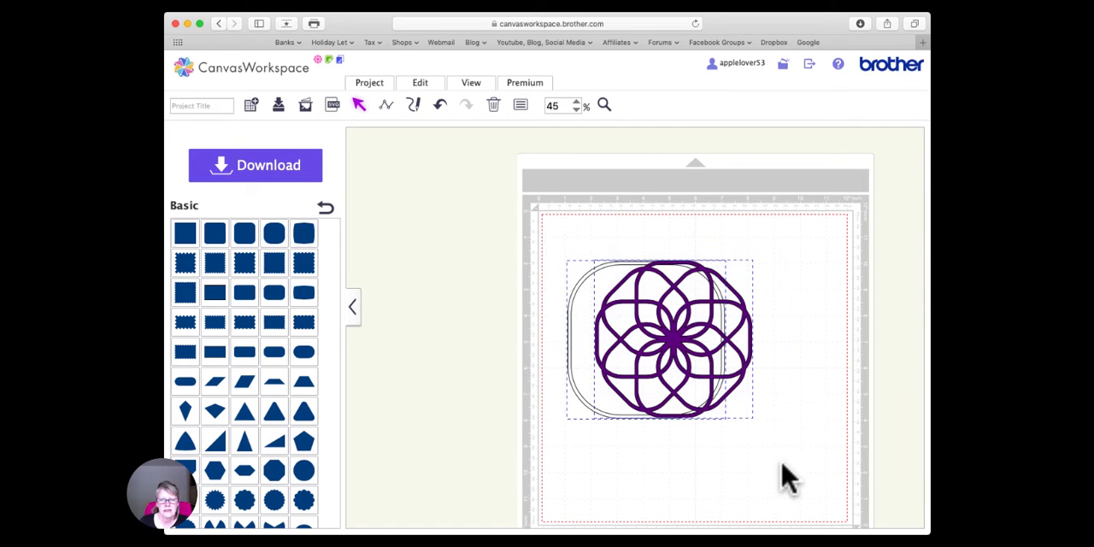
click(422, 89)
click(466, 232)
click(431, 86)
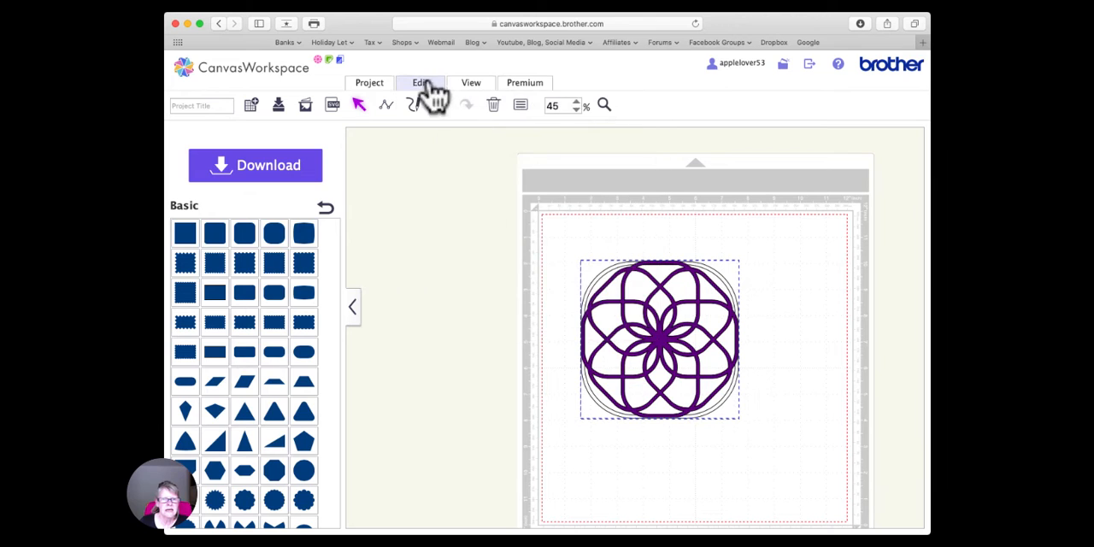
click(432, 87)
click(558, 219)
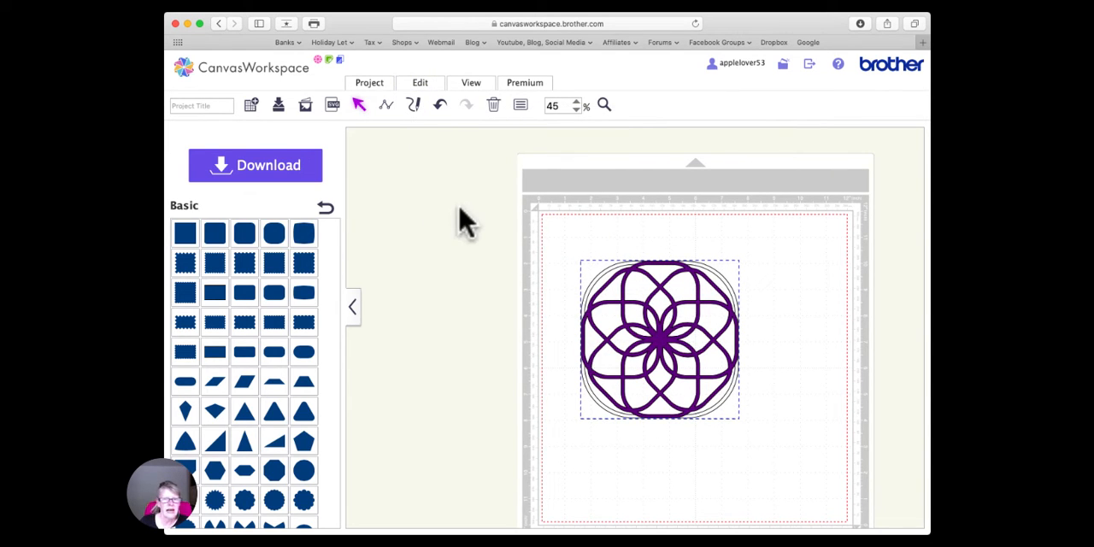
- Weld the 6-inch frame and the purple rosette into one shape and move it partly off the mat's right side
click(423, 85)
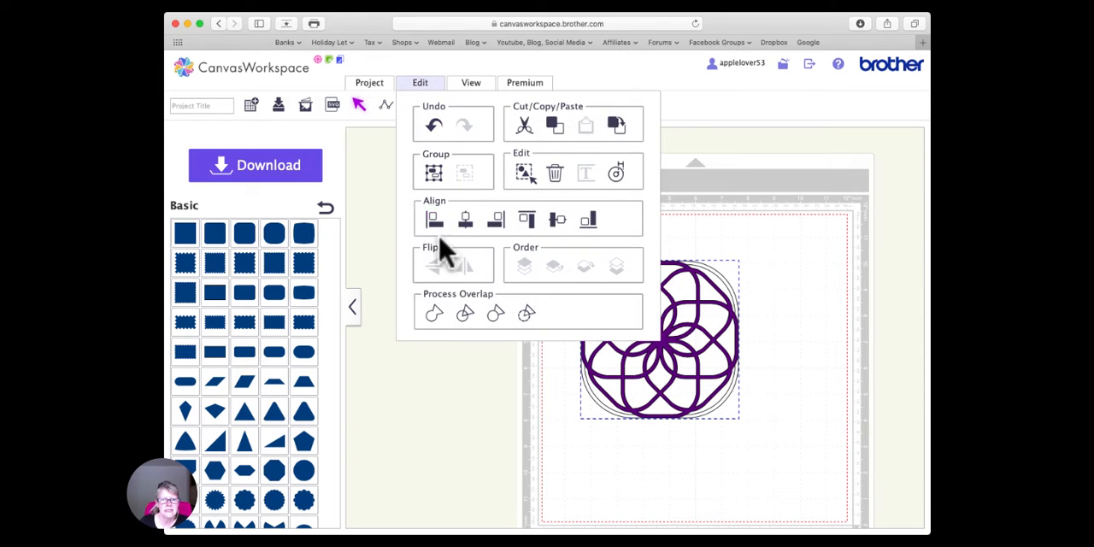
click(435, 316)
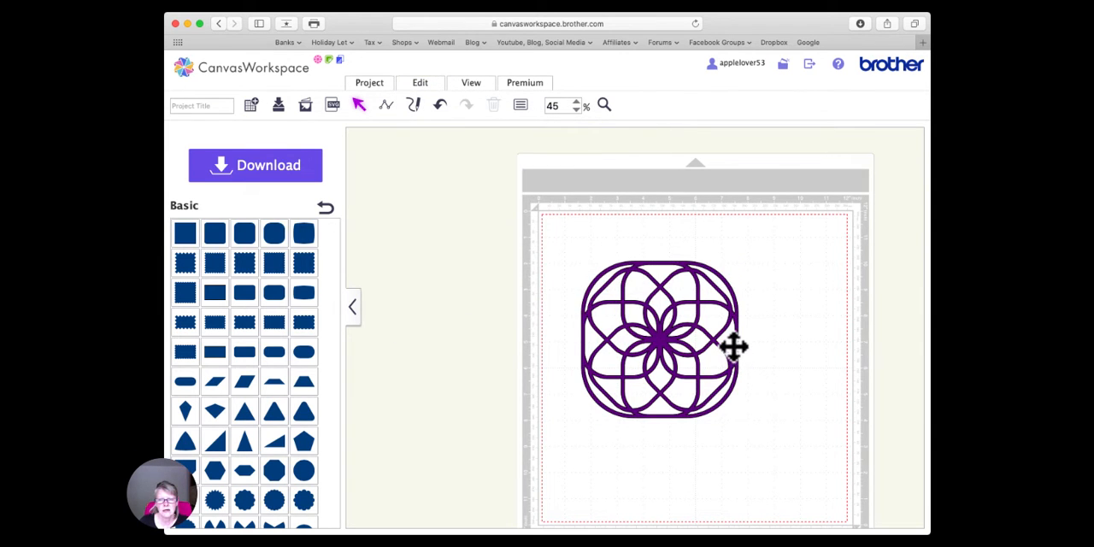
scroll(727, 325, right, 4)
scroll(726, 325, left, 1)
scroll(726, 325, down, 2)
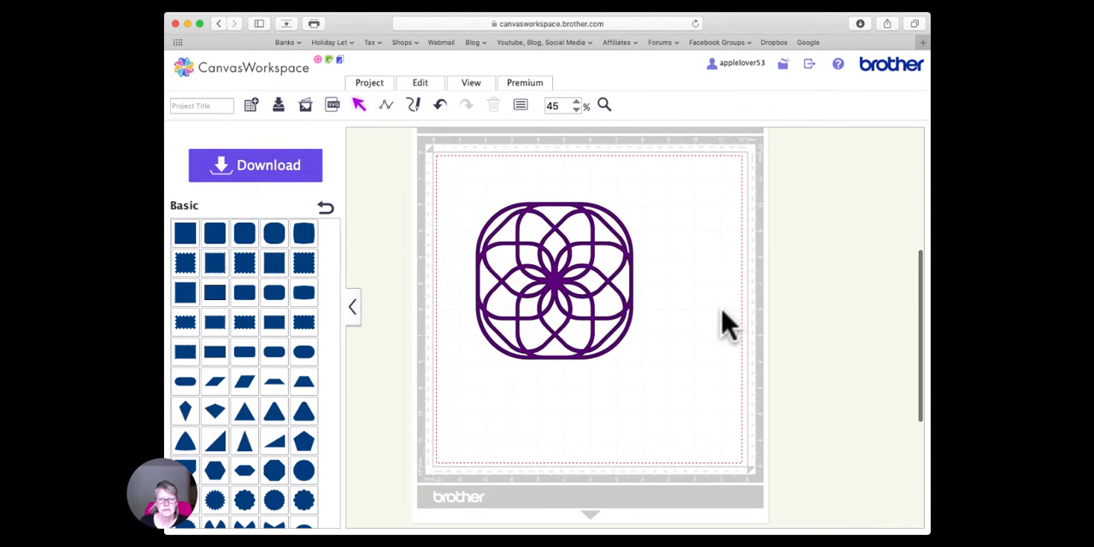
drag(555, 278, 620, 337)
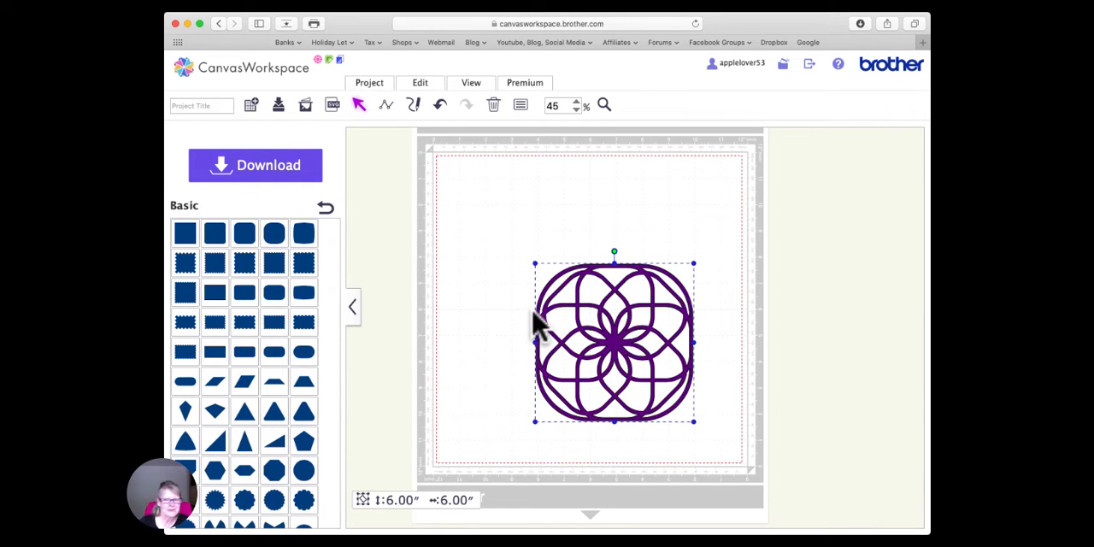
drag(623, 354, 605, 333)
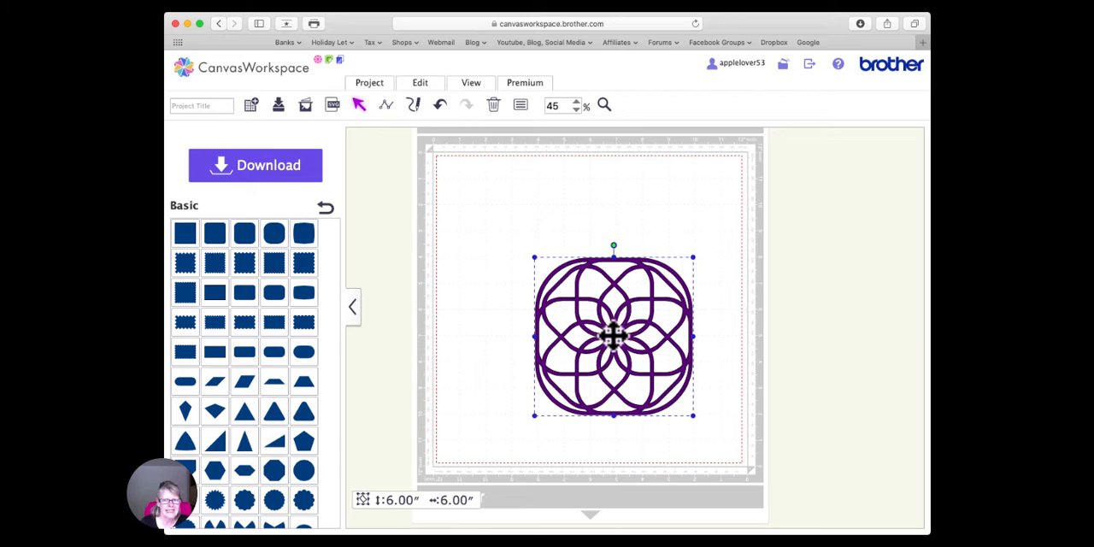
drag(613, 336, 757, 346)
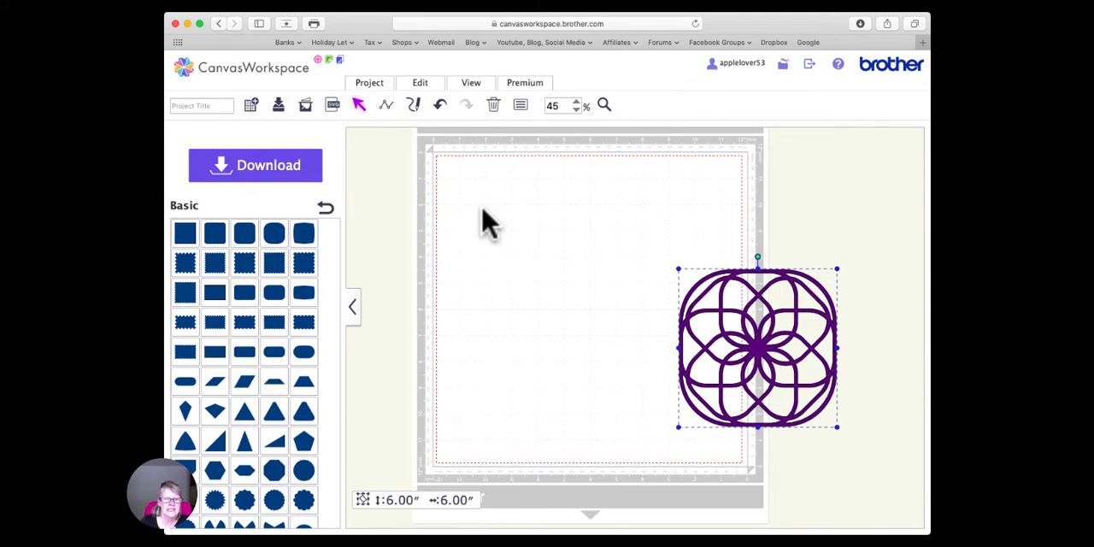
- Create a 0.08-inch outward offset of the welded design, not limited to the outer edge, and move the offset shape onto the mat
click(419, 83)
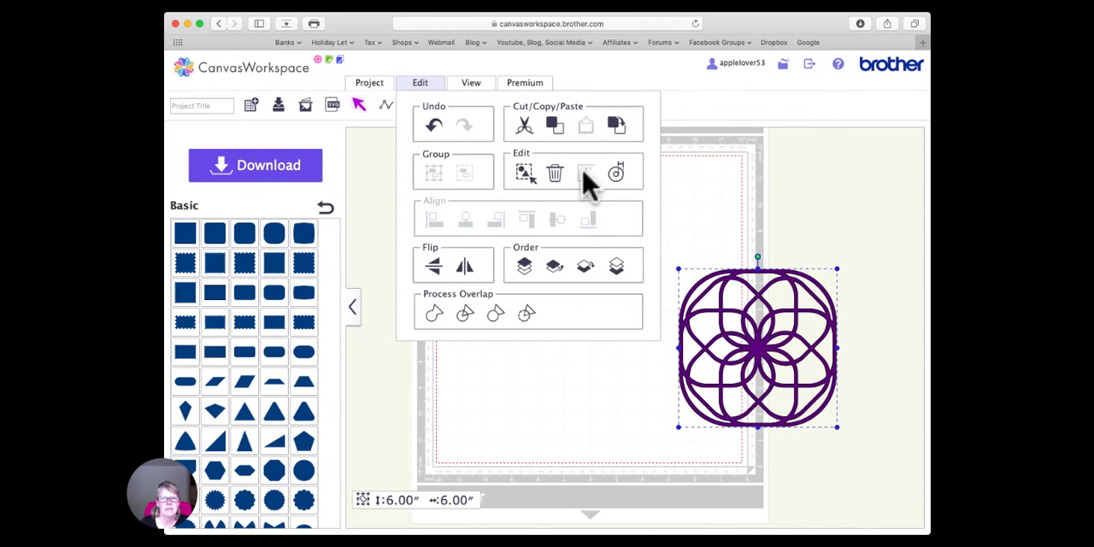
click(616, 175)
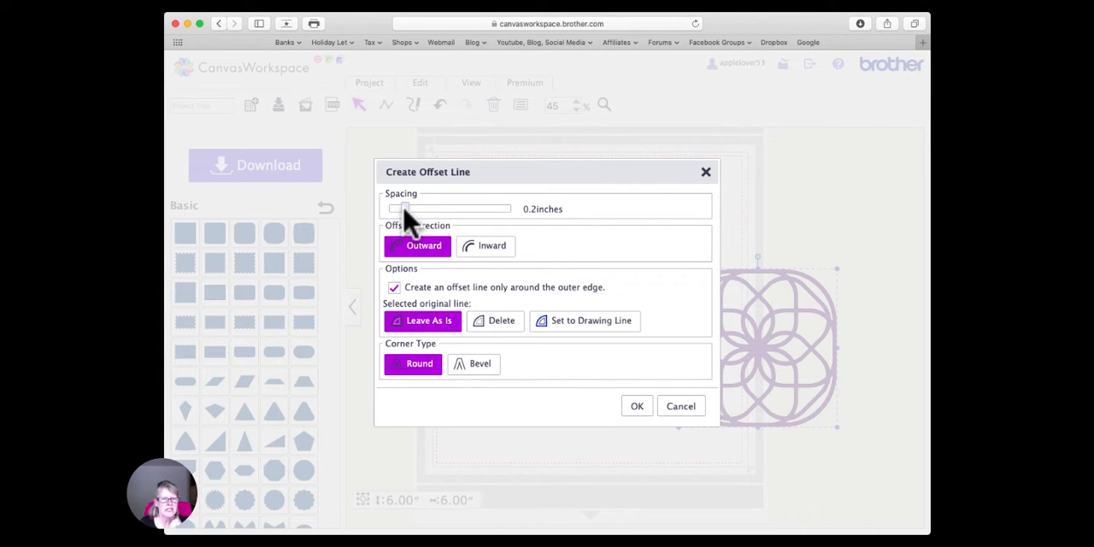
drag(404, 210, 395, 210)
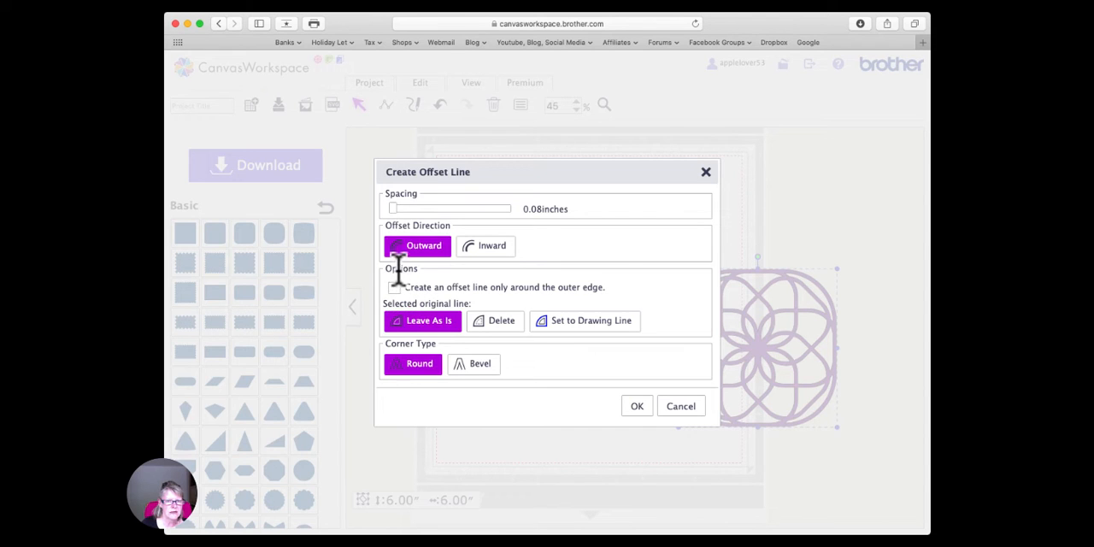
click(639, 412)
drag(757, 317, 533, 279)
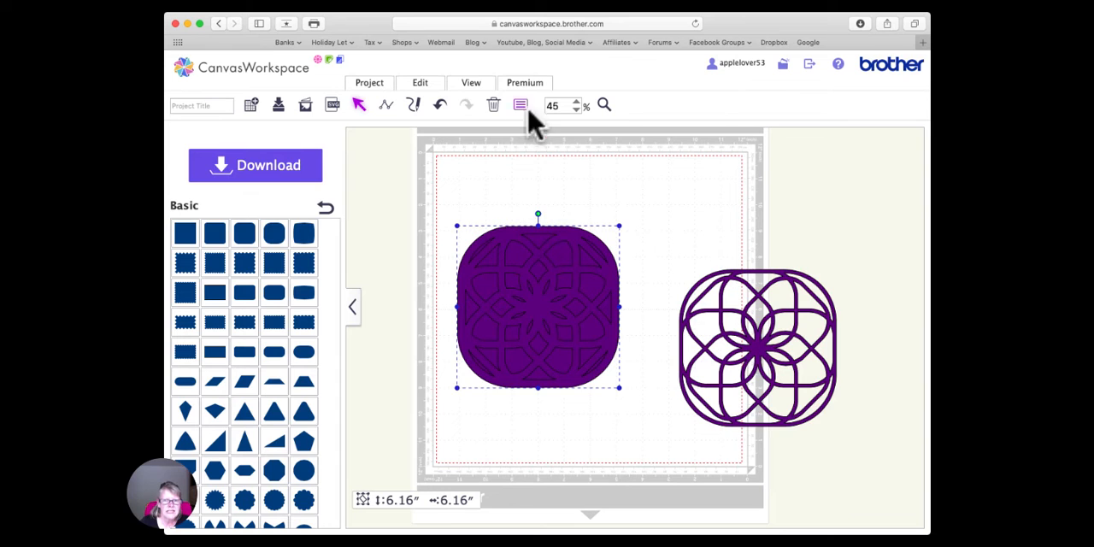
- Combine the offset design's outlines into one shape with open cut-outs and fill it with pale lavender
click(422, 83)
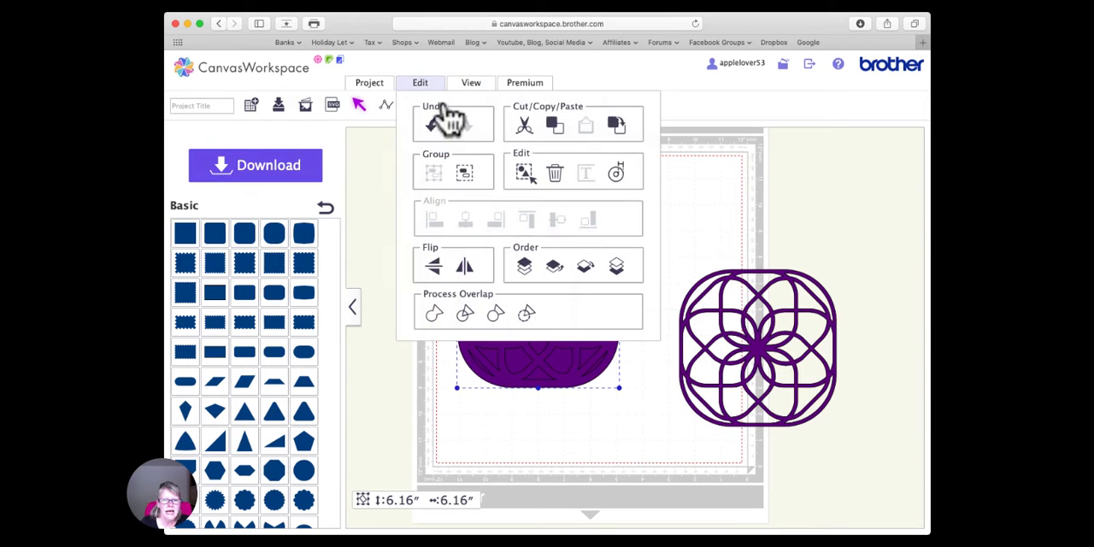
click(525, 315)
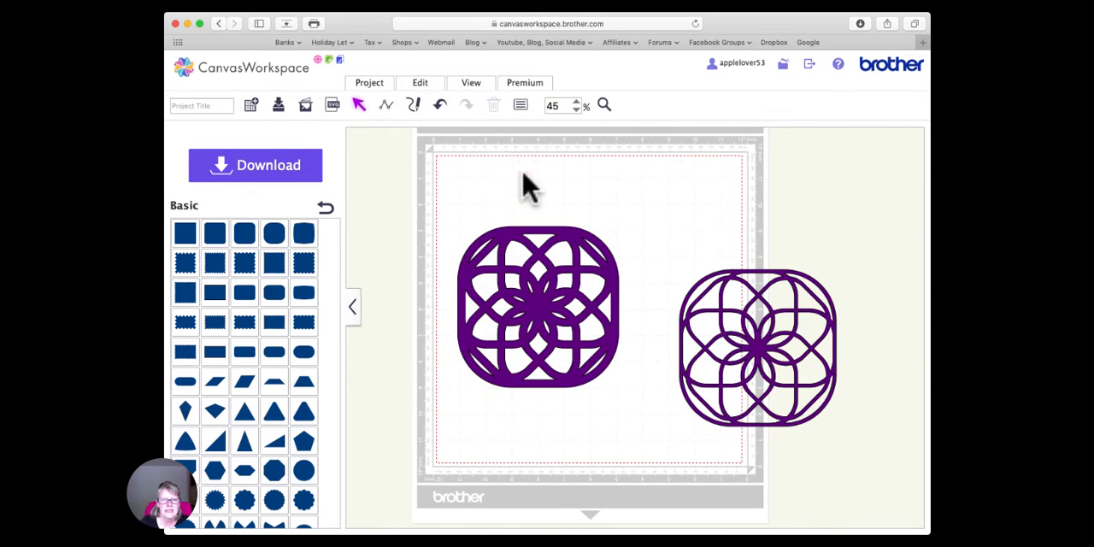
click(531, 249)
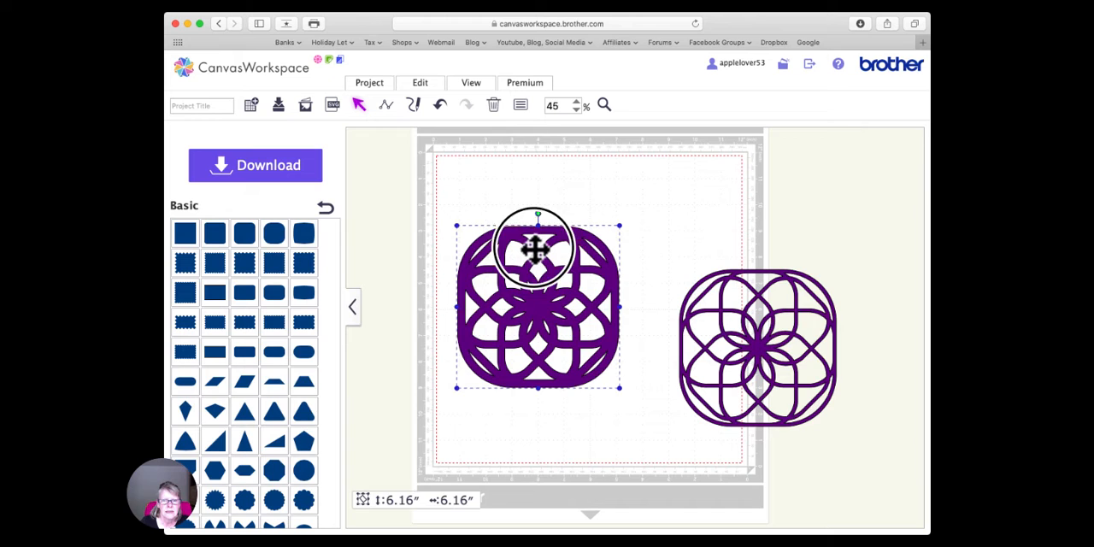
click(521, 106)
click(282, 266)
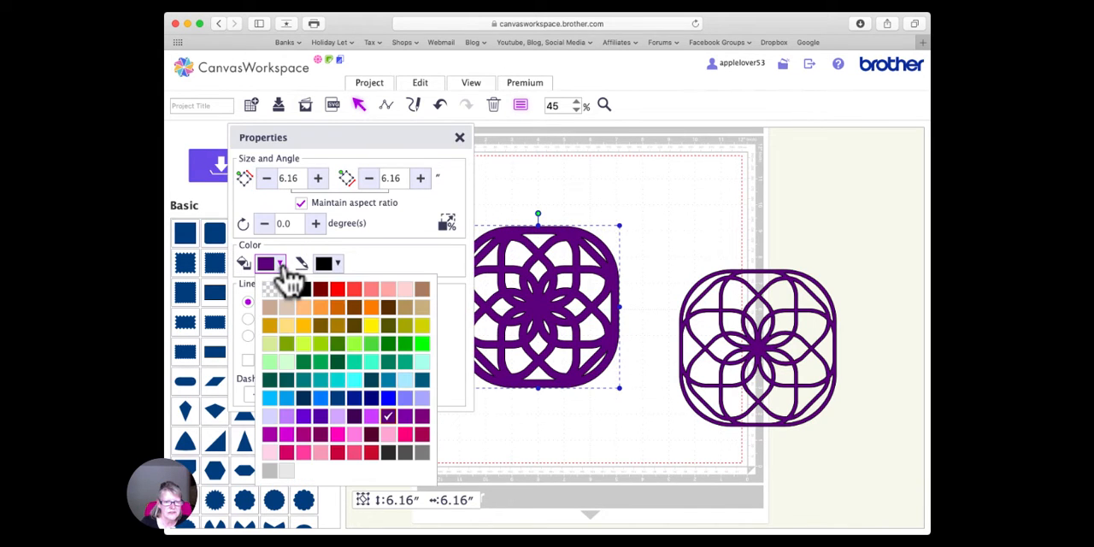
click(270, 417)
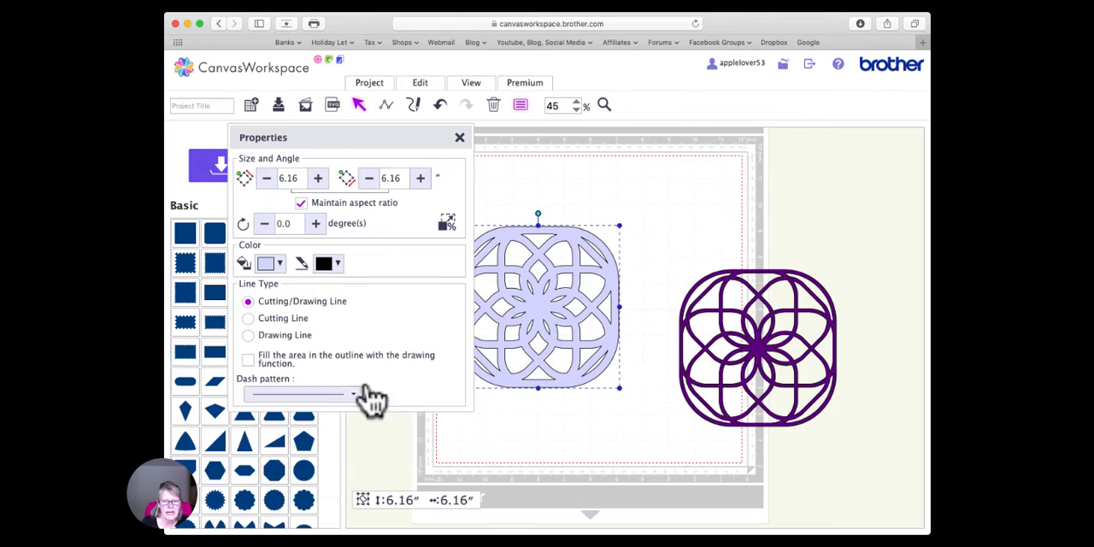
click(460, 139)
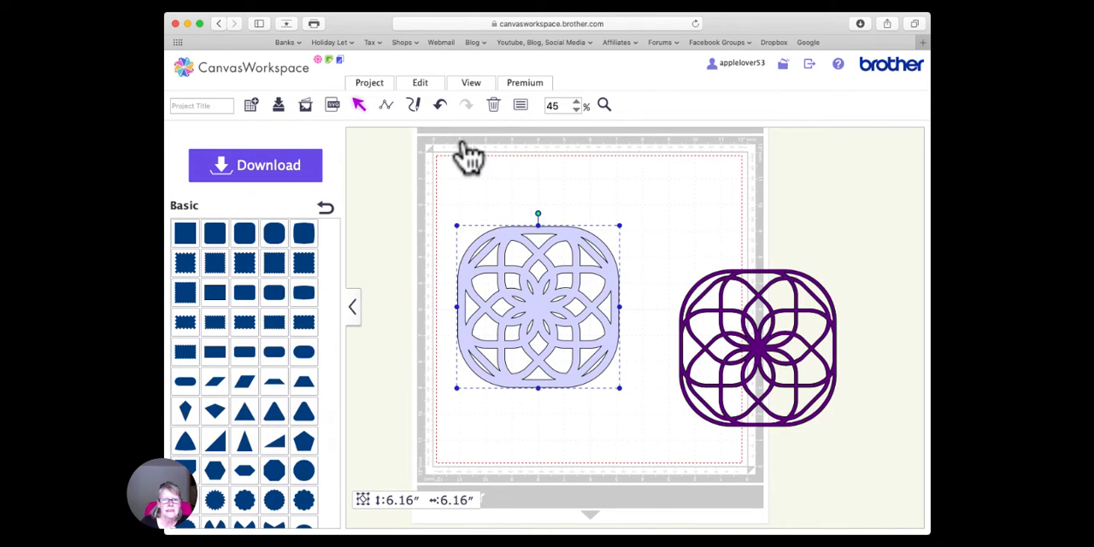
- Send the lavender design to the back and place the 6-inch dark purple design on top of it
click(432, 89)
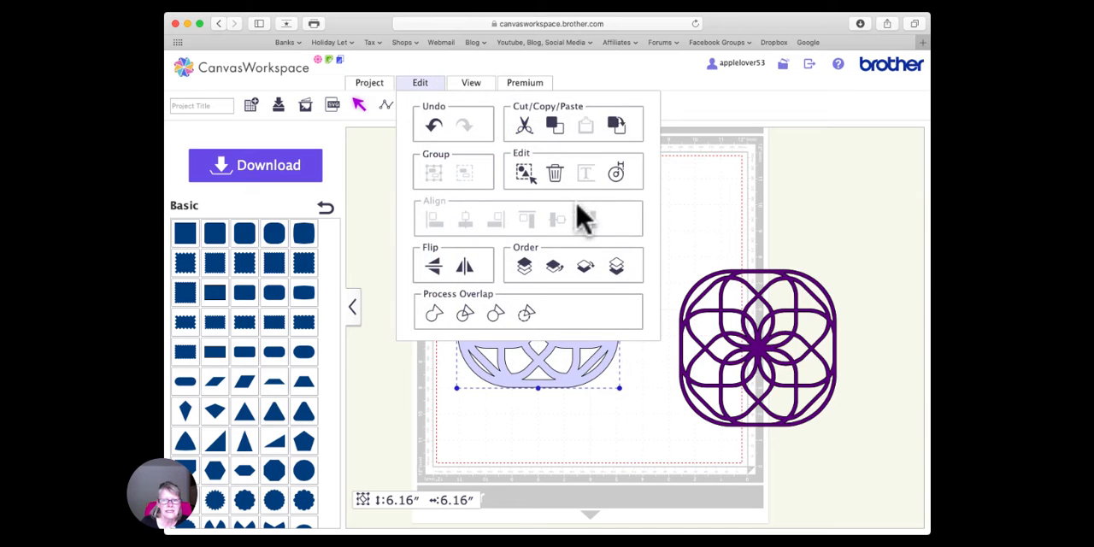
click(627, 278)
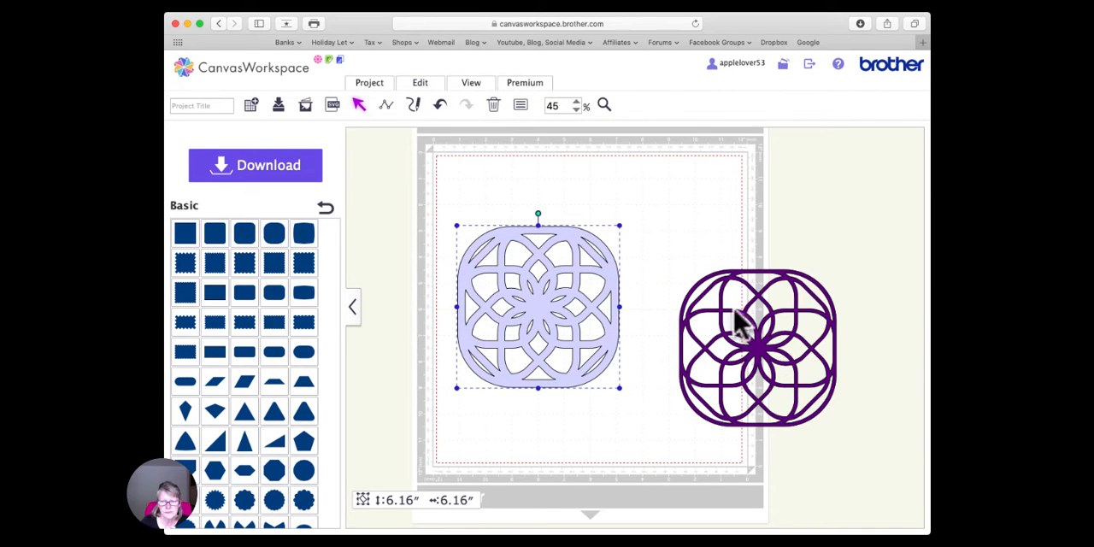
drag(757, 334, 542, 303)
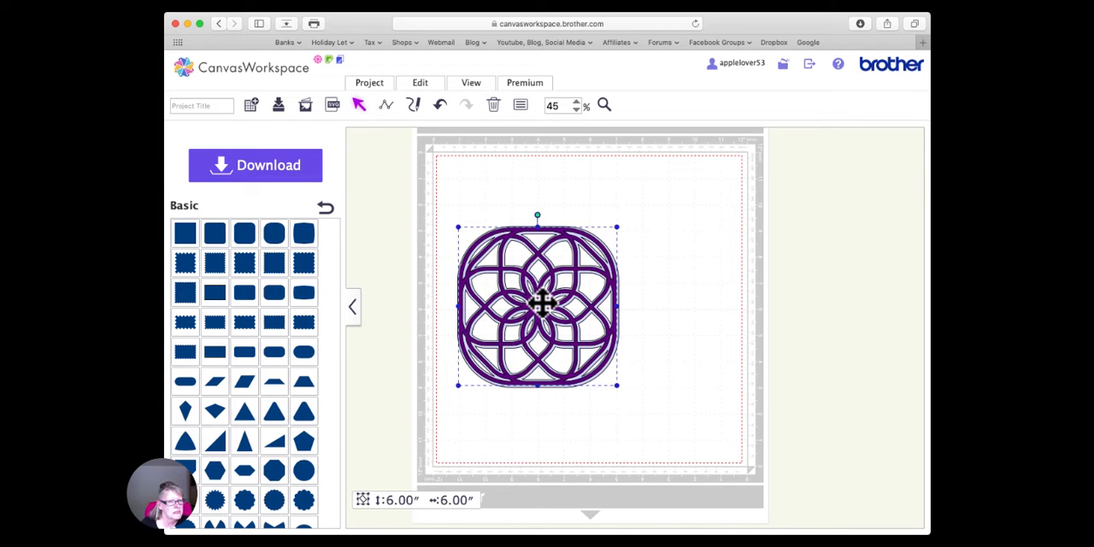
- Move the dark purple design past the mat's right edge and slide the lavender design partly underneath it
drag(539, 305, 815, 305)
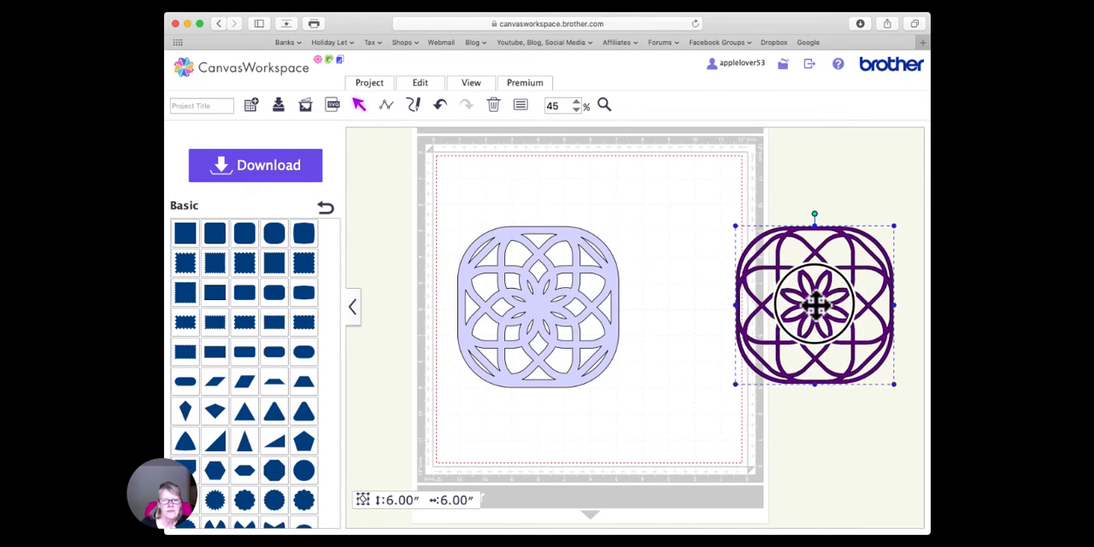
click(549, 314)
drag(549, 314, 733, 311)
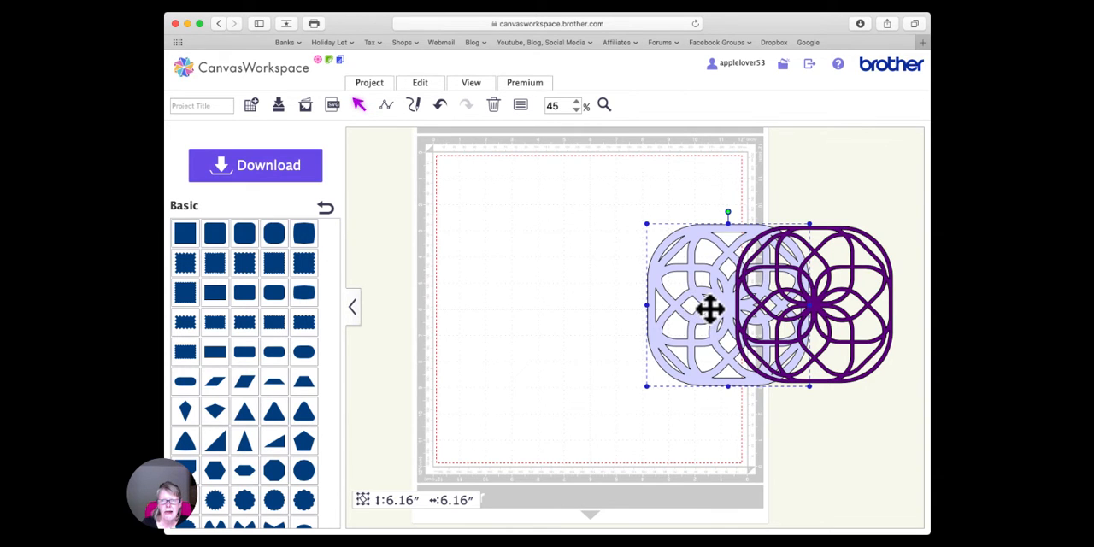
drag(709, 309, 710, 312)
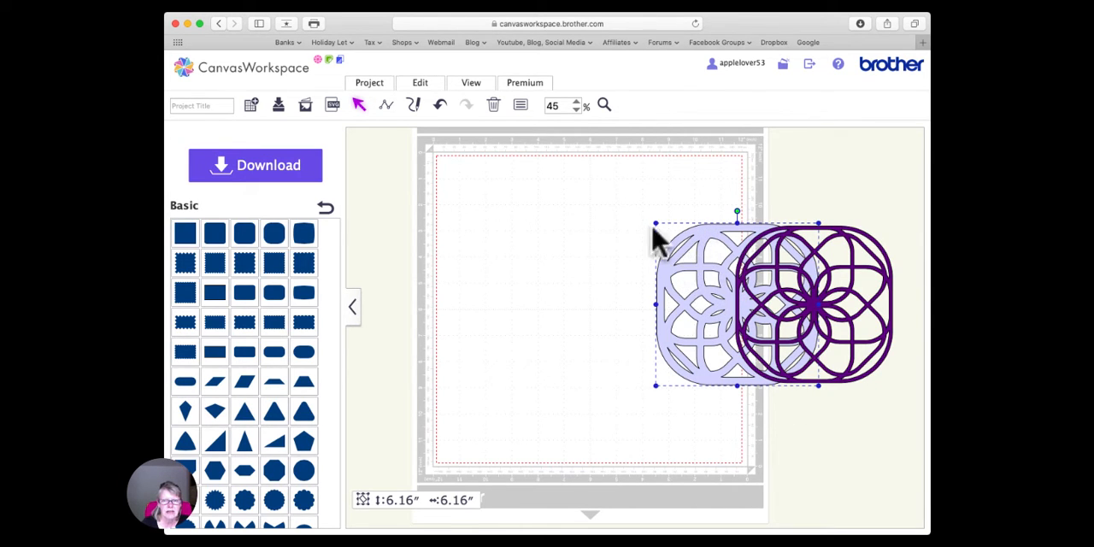
- Create a 0.08-inch outward offset of the lavender design with round corners and move the new shape onto the mat
click(421, 82)
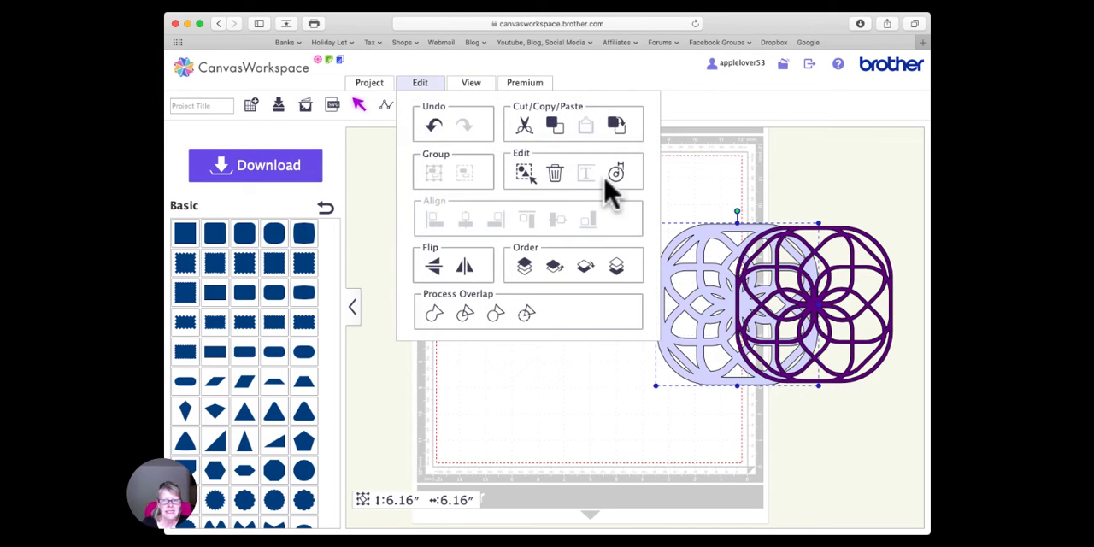
click(616, 174)
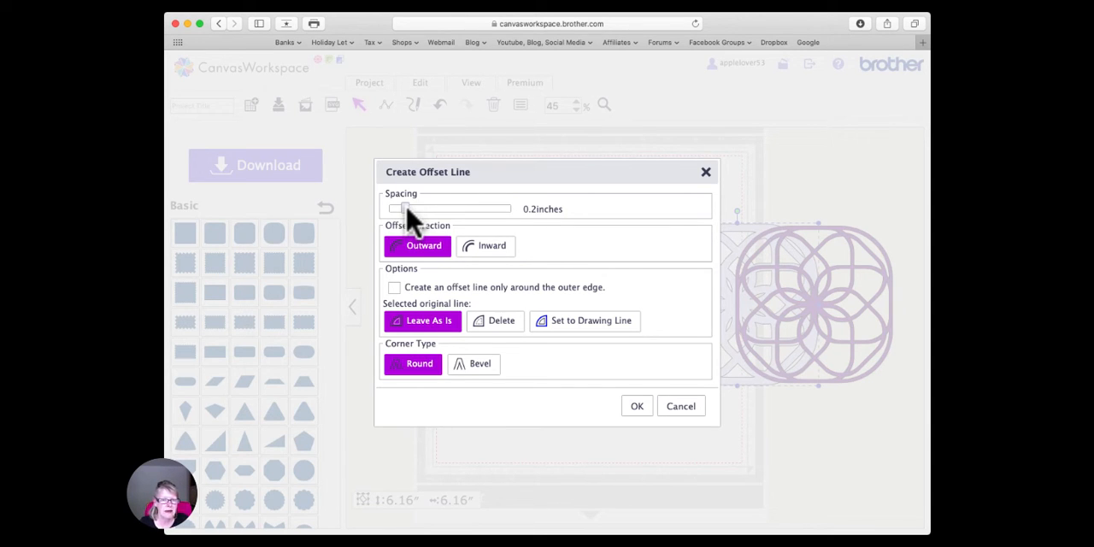
drag(405, 210, 392, 210)
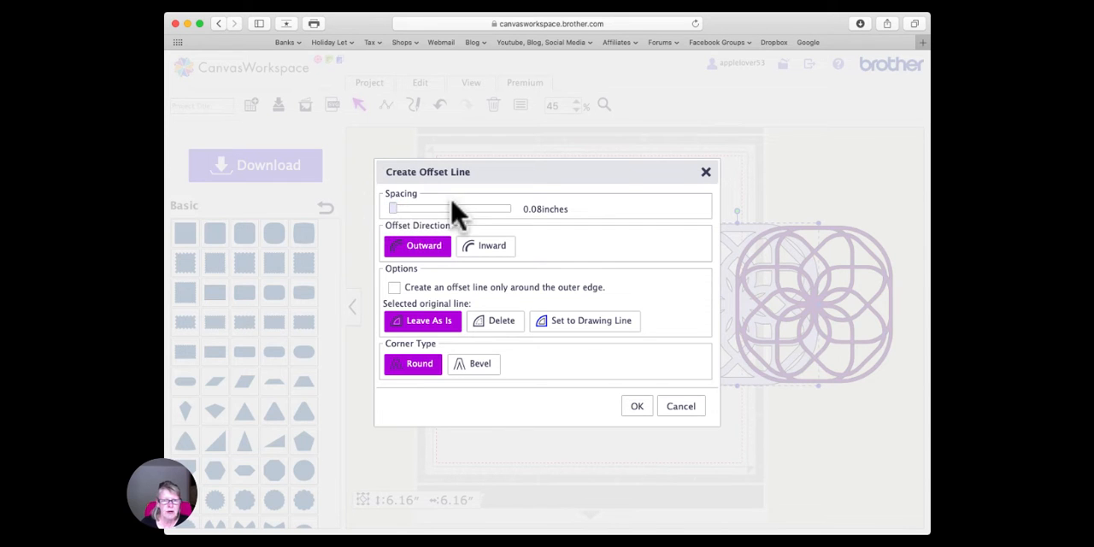
click(635, 407)
drag(715, 296, 502, 296)
- Fill the new offset shape with violet and combine its outlines into one design with open cut-outs
click(521, 105)
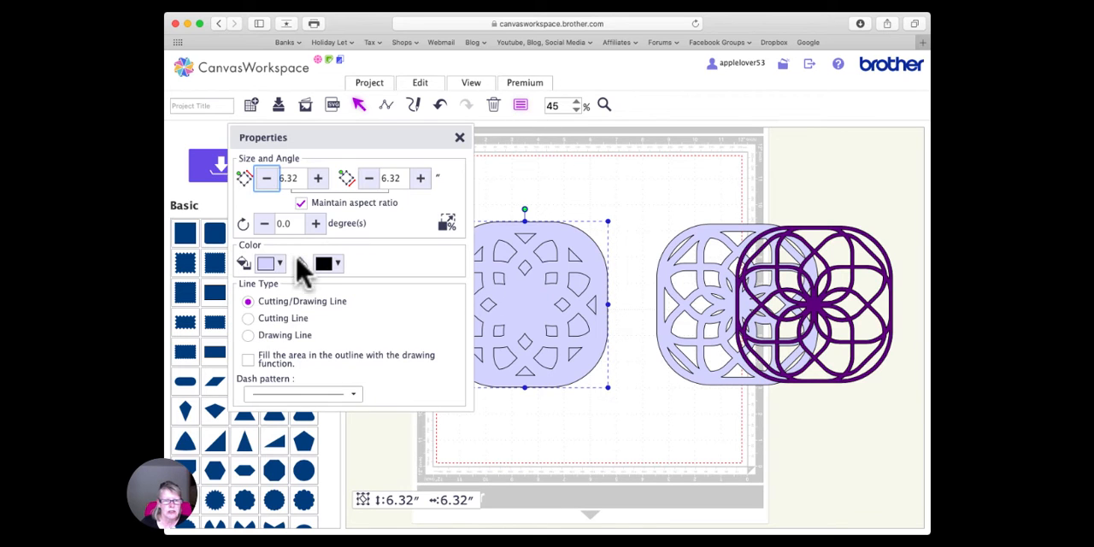
click(281, 264)
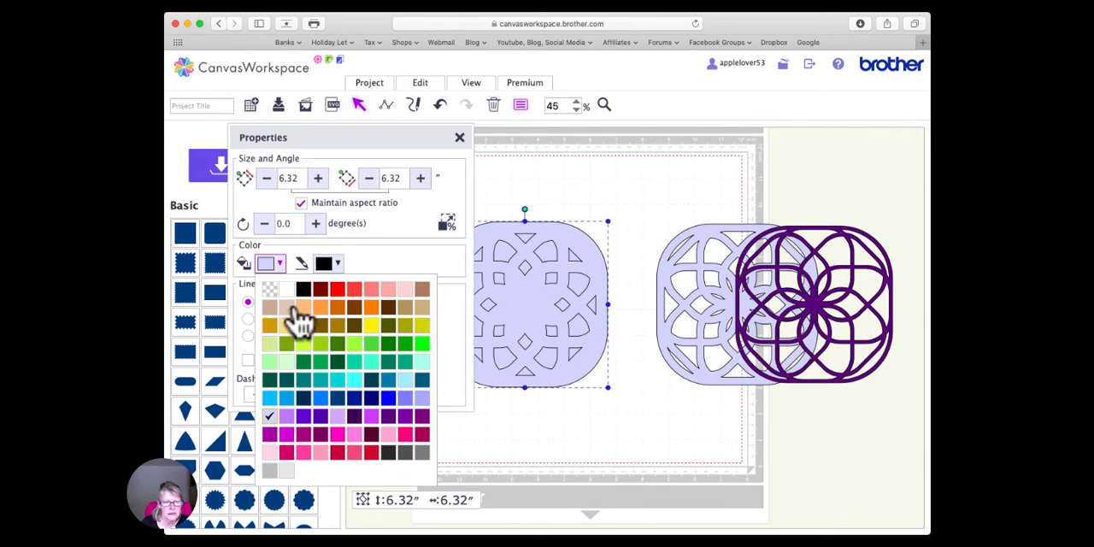
click(304, 419)
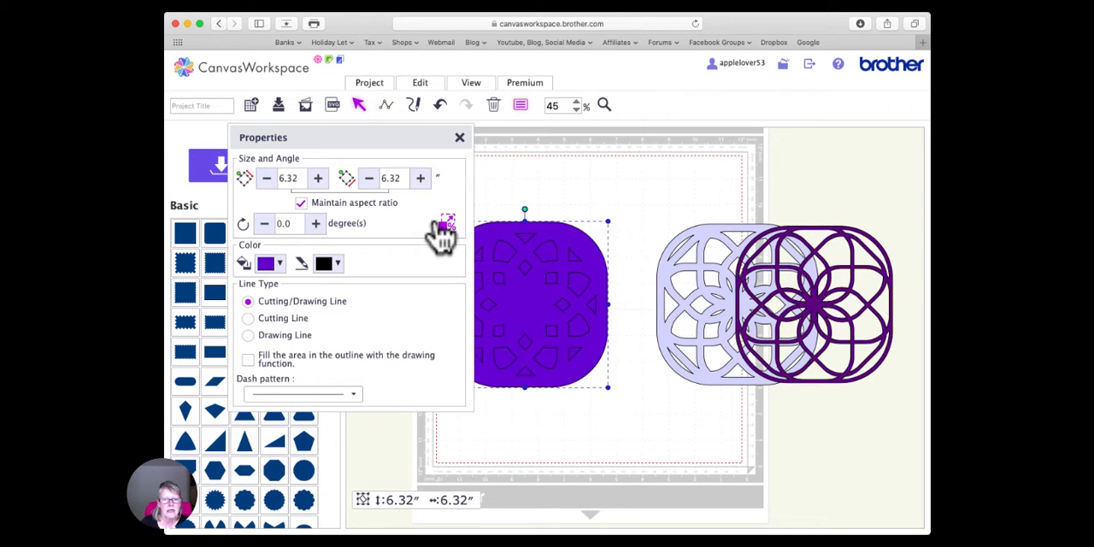
click(458, 139)
click(420, 83)
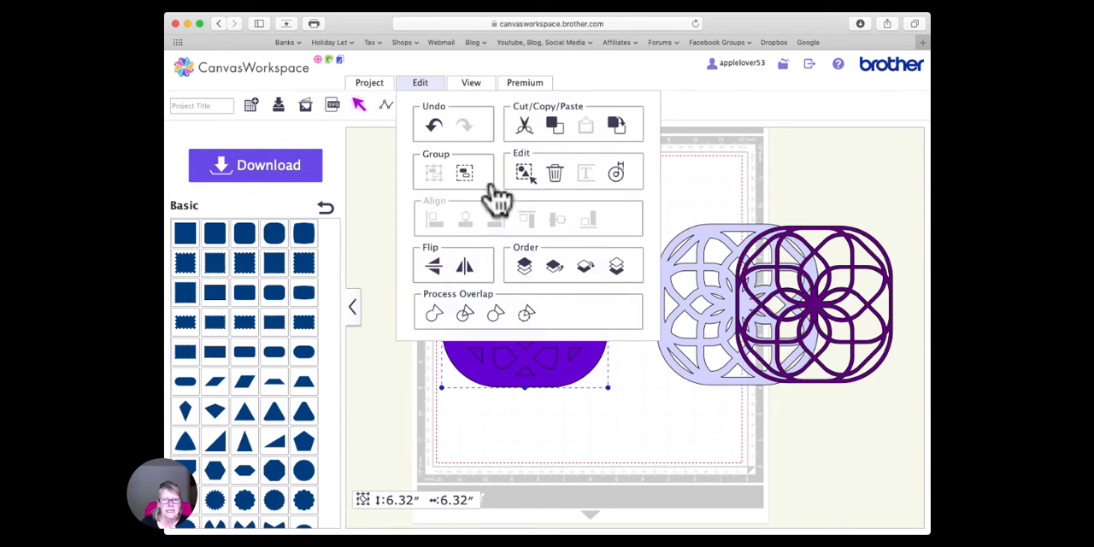
click(523, 314)
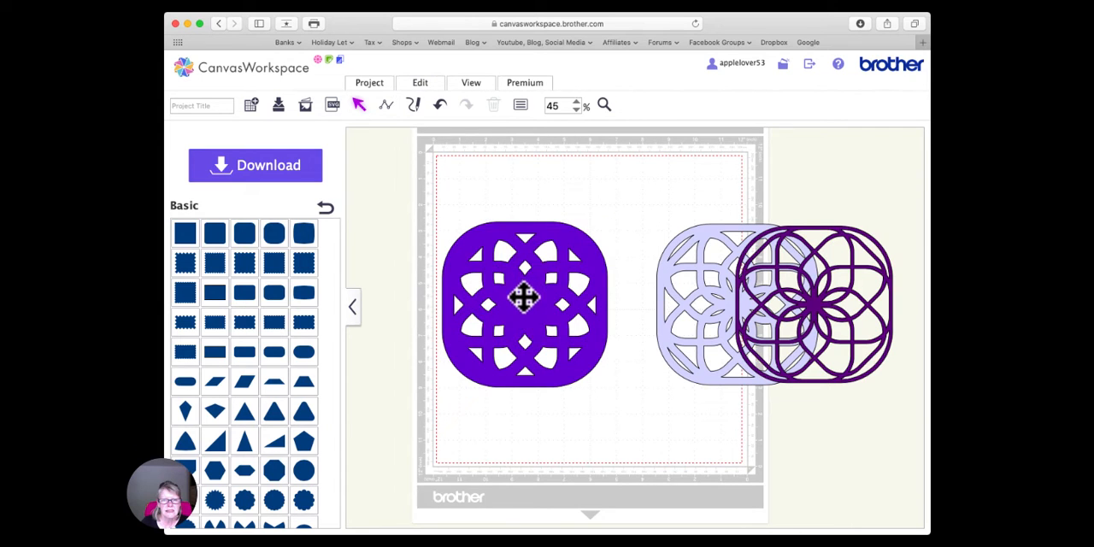
- Send the violet design to the back and slide it partly underneath the lavender design
click(419, 83)
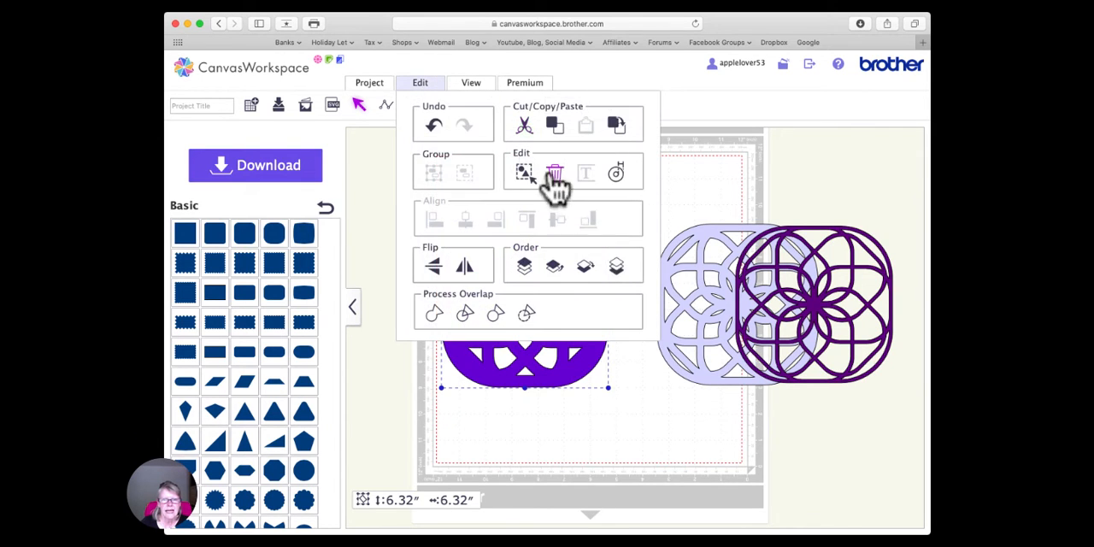
click(615, 265)
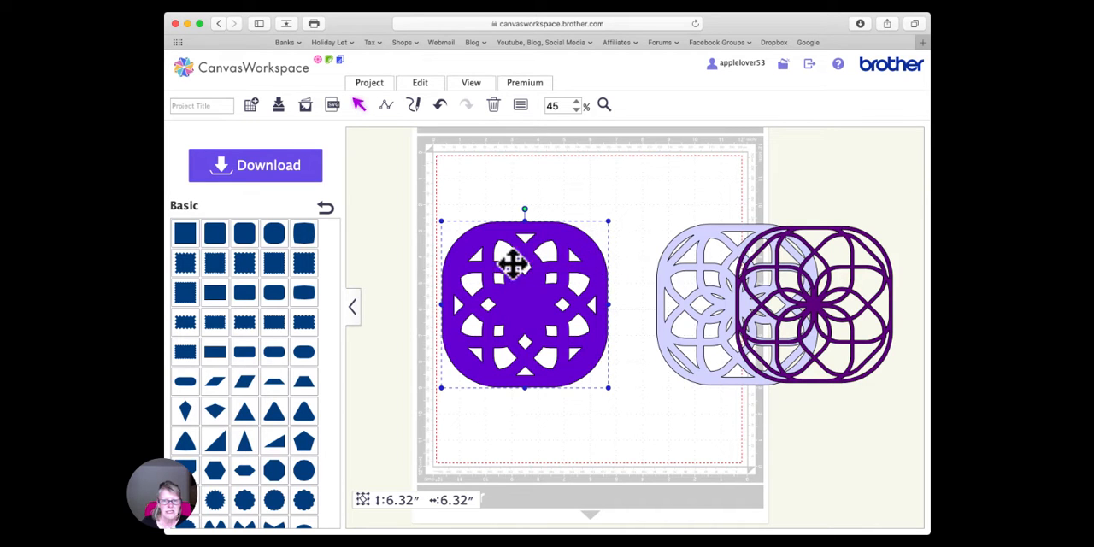
drag(584, 253, 761, 254)
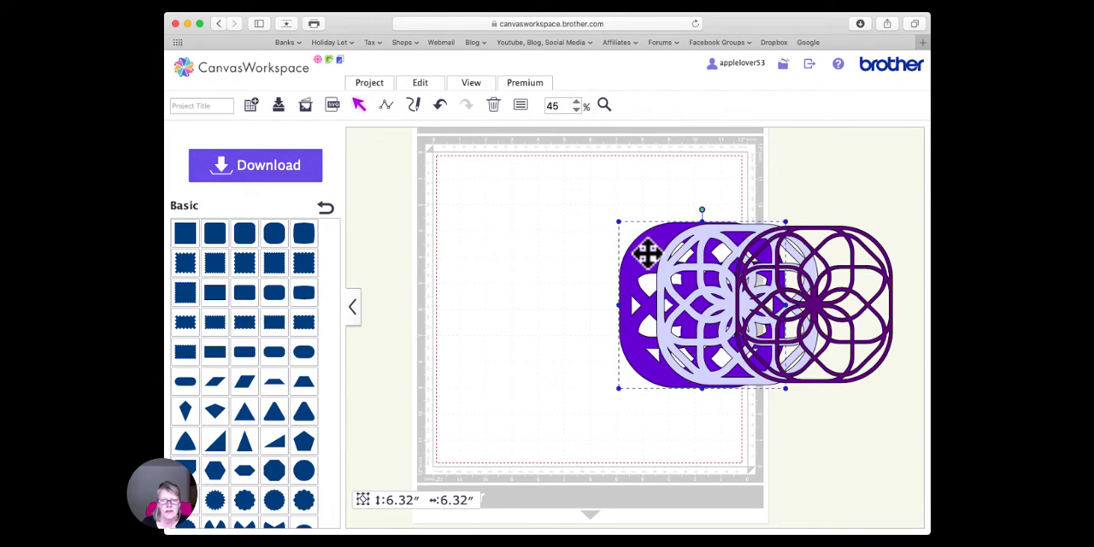
- Create a 0.08-inch outward offset of the violet design with round corners and move the new shape onto the mat's empty area
click(422, 82)
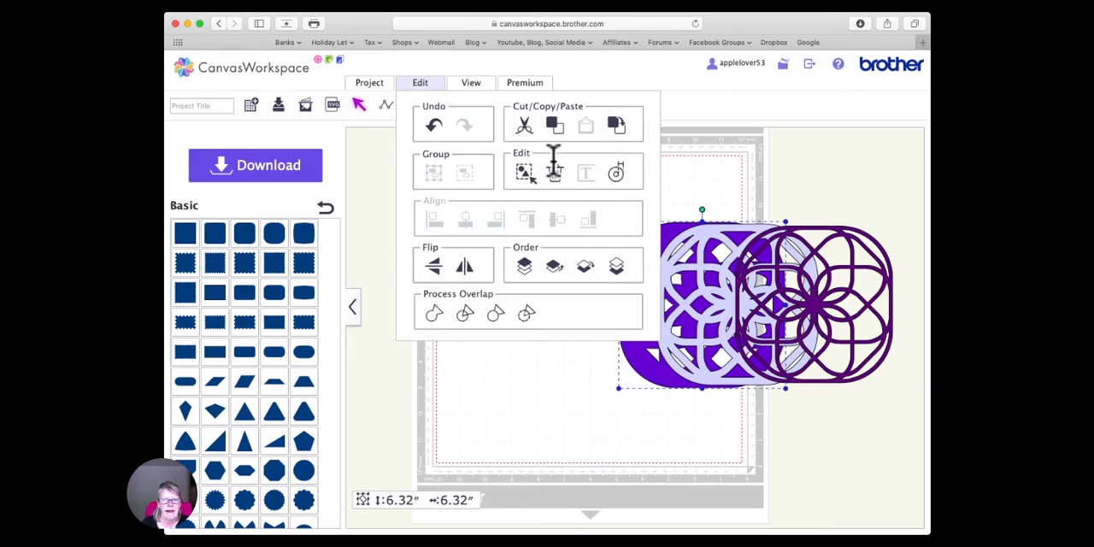
click(616, 171)
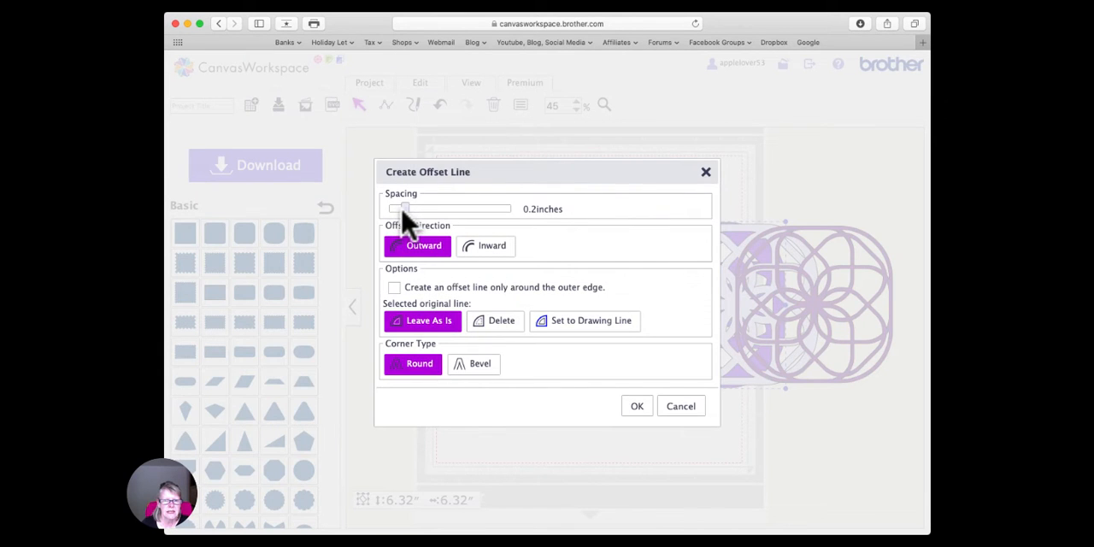
drag(402, 214, 394, 214)
click(636, 407)
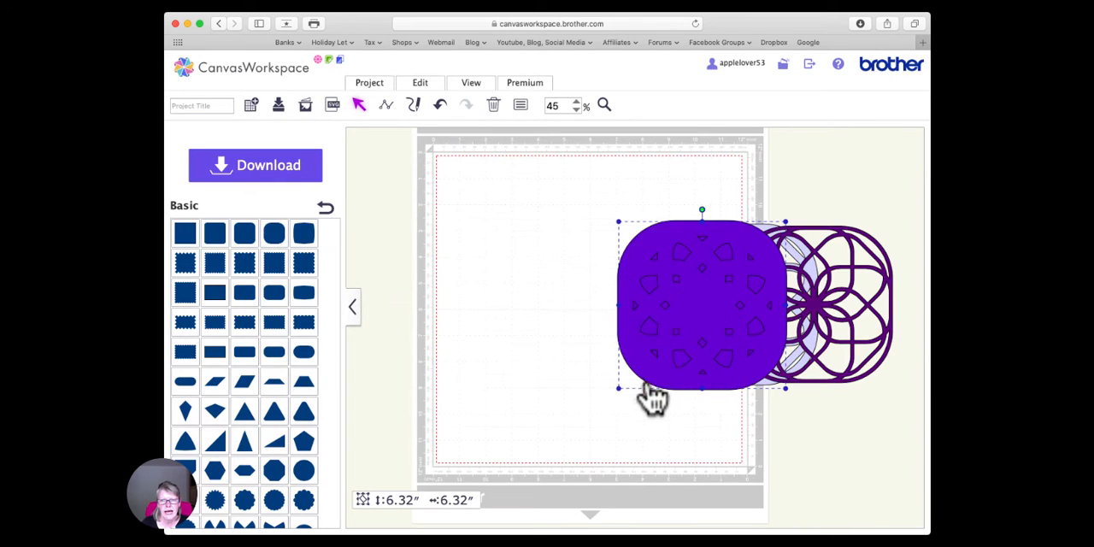
drag(669, 298, 489, 291)
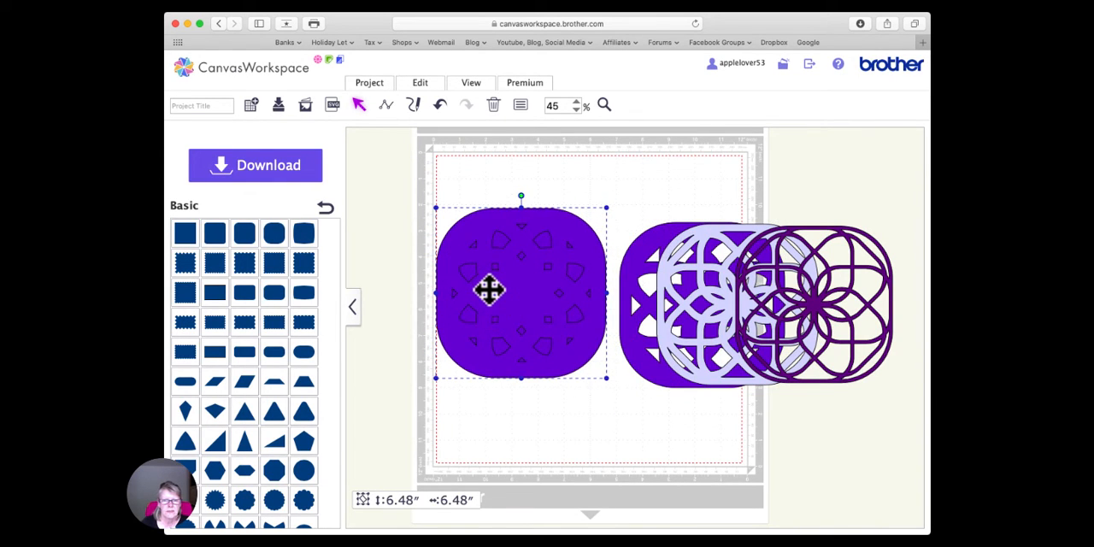
- Combine the newest offset shape's outlines into one design with open cut-outs and send it to the back
click(428, 83)
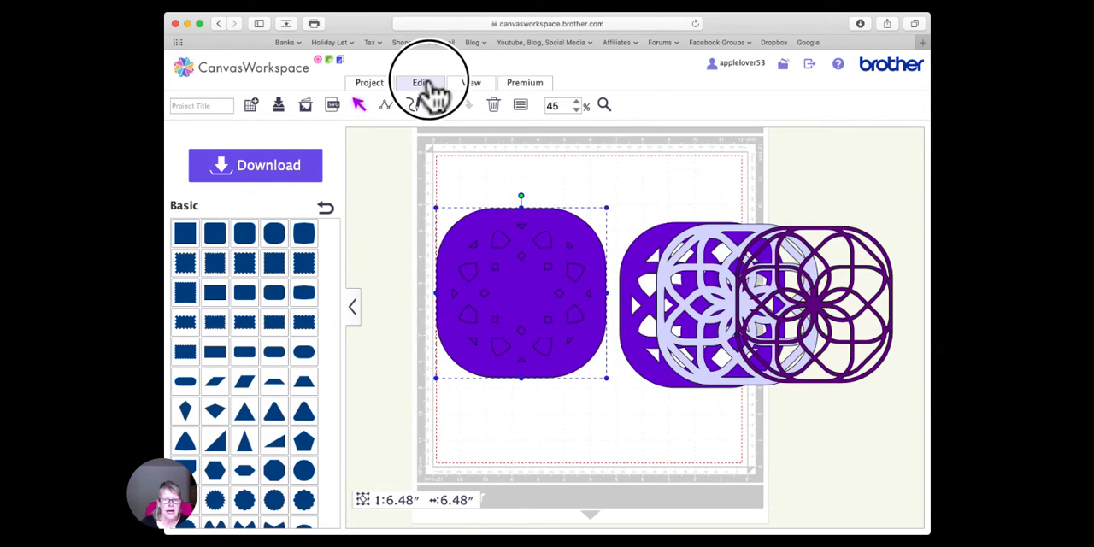
click(531, 318)
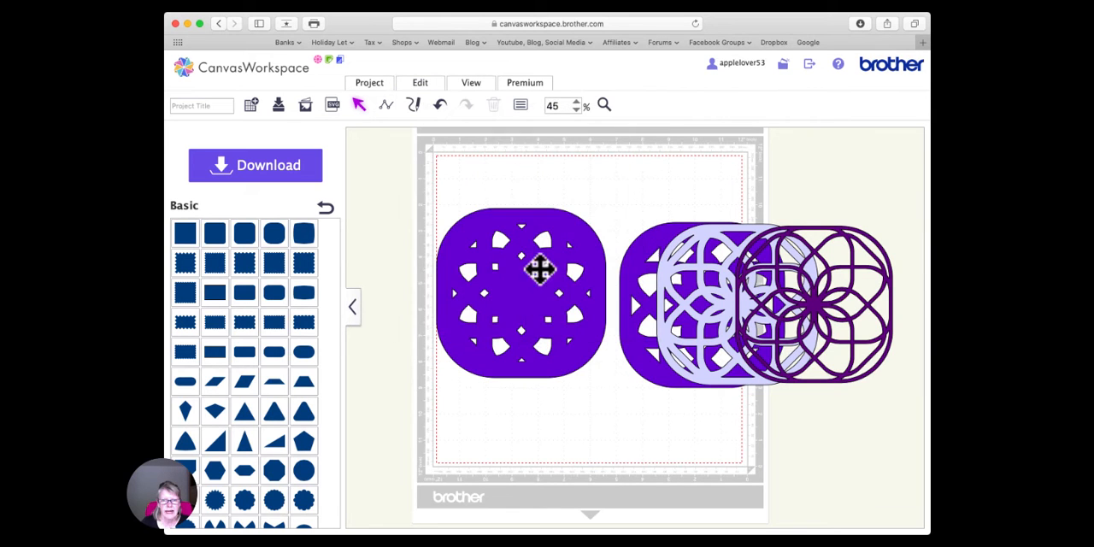
click(524, 287)
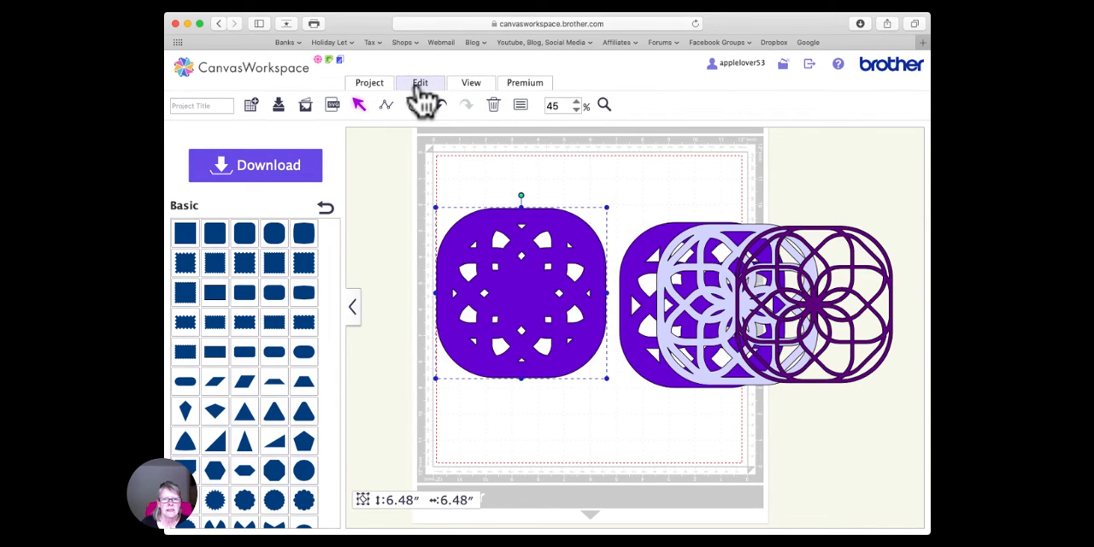
click(419, 86)
click(613, 266)
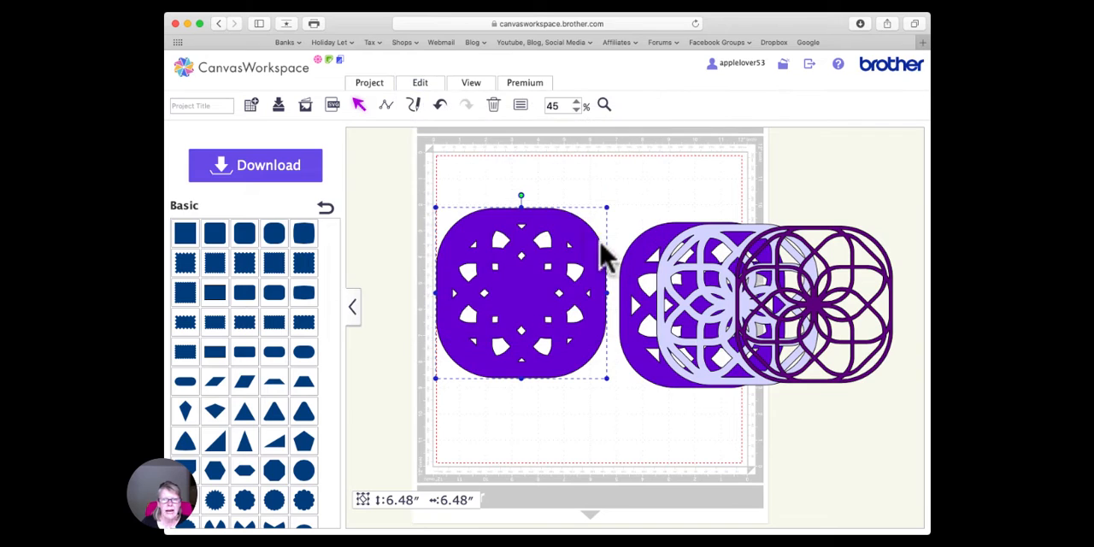
- Fill the newest offset design with bright magenta-purple and slide it partly underneath the violet design
click(520, 106)
click(285, 265)
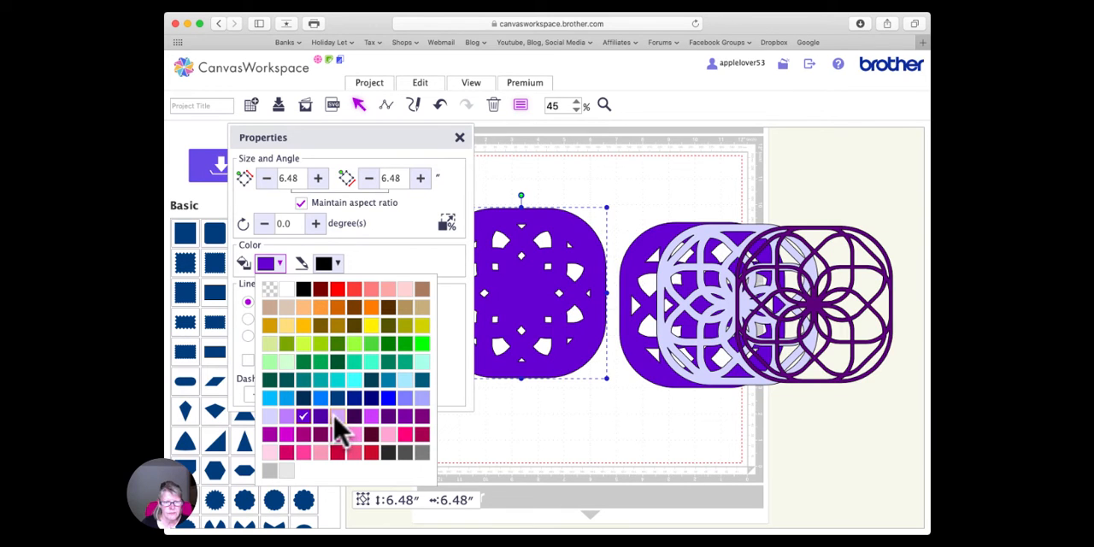
click(370, 417)
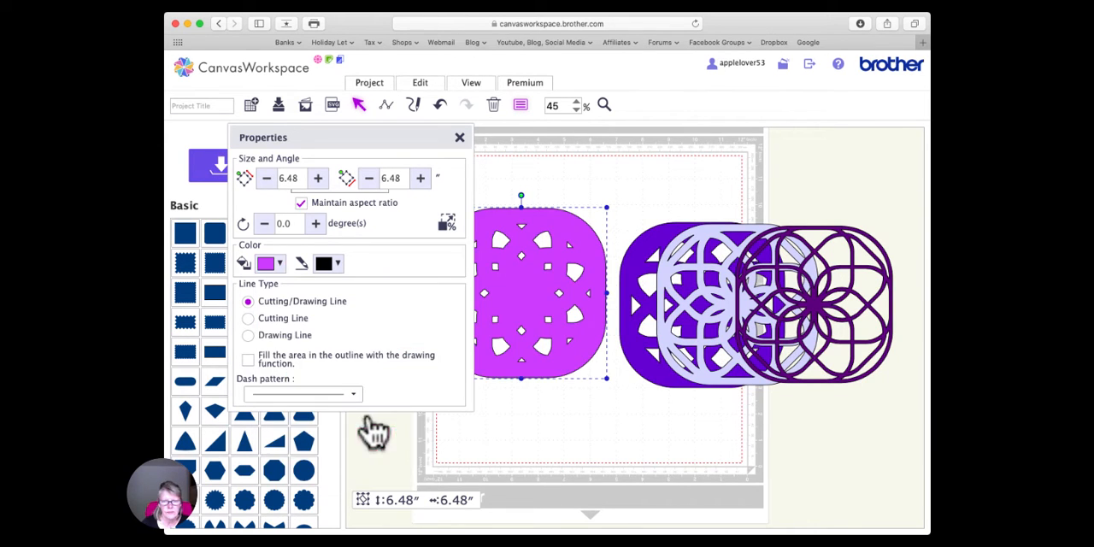
click(459, 138)
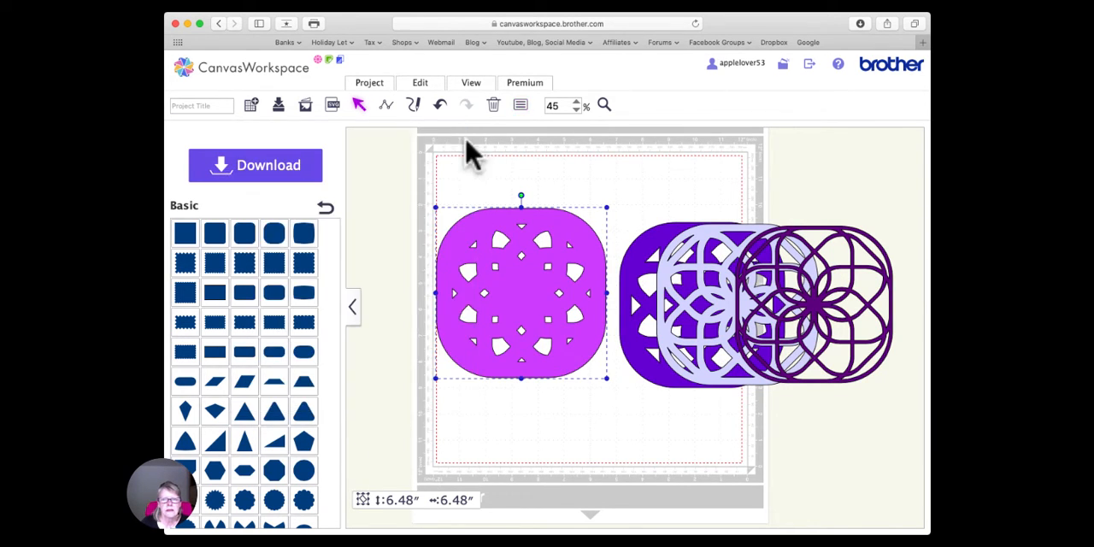
drag(549, 293, 589, 296)
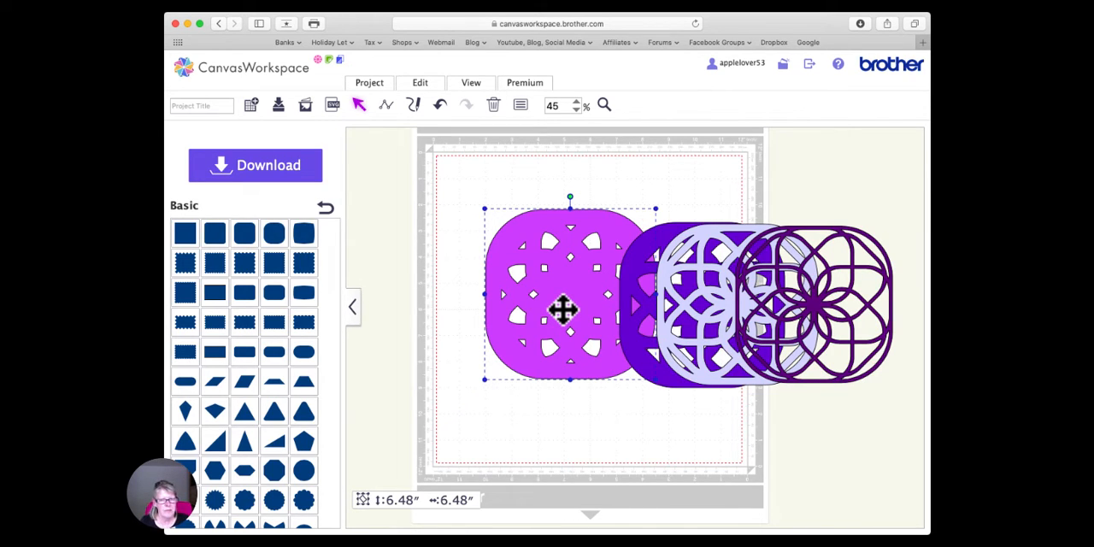
- Create a 0.08-inch outward offset of the magenta-purple design with round corners and place the new shape to the left of the stack
drag(552, 302, 609, 311)
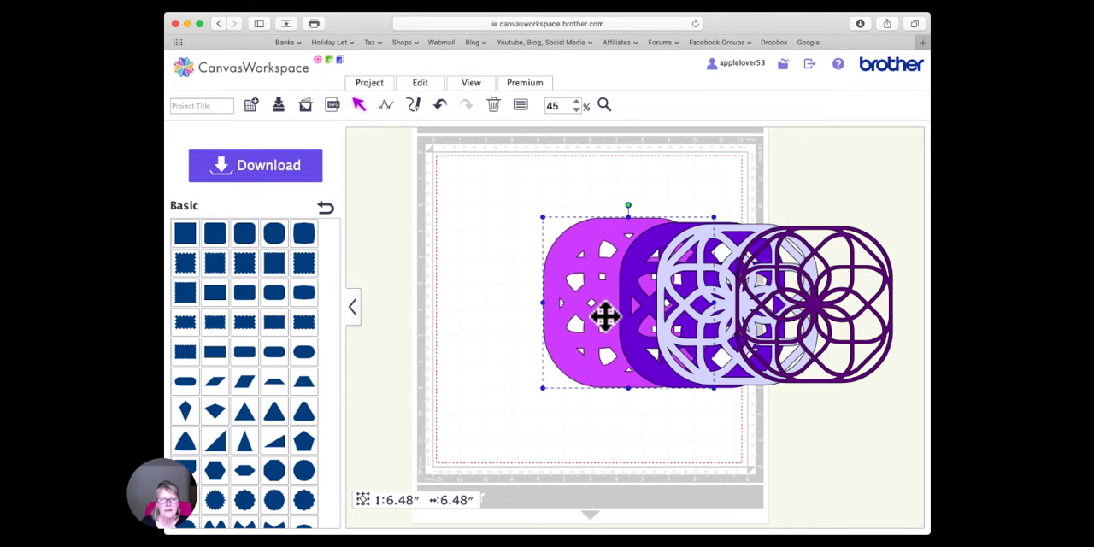
click(421, 84)
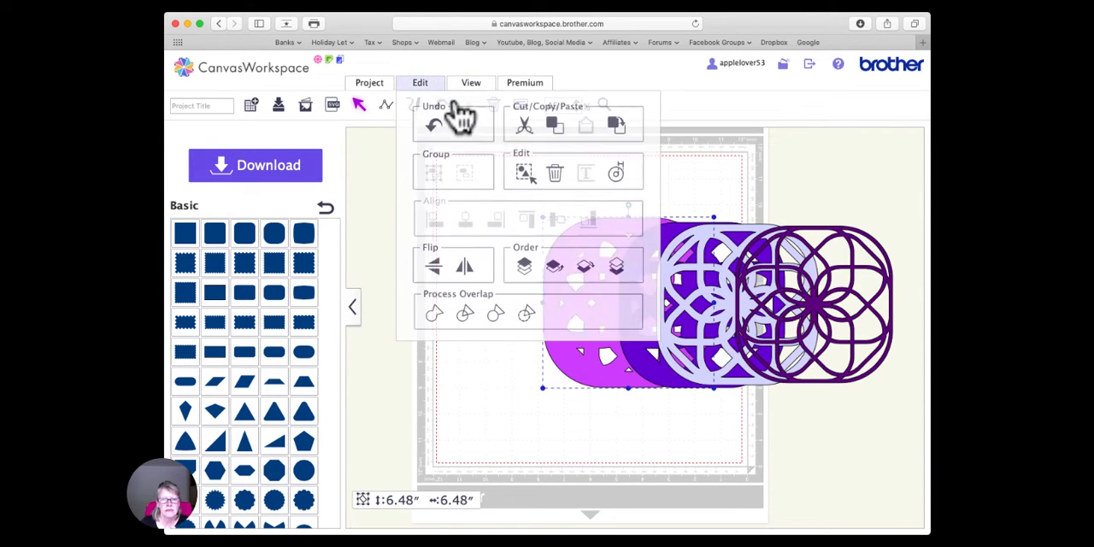
click(616, 175)
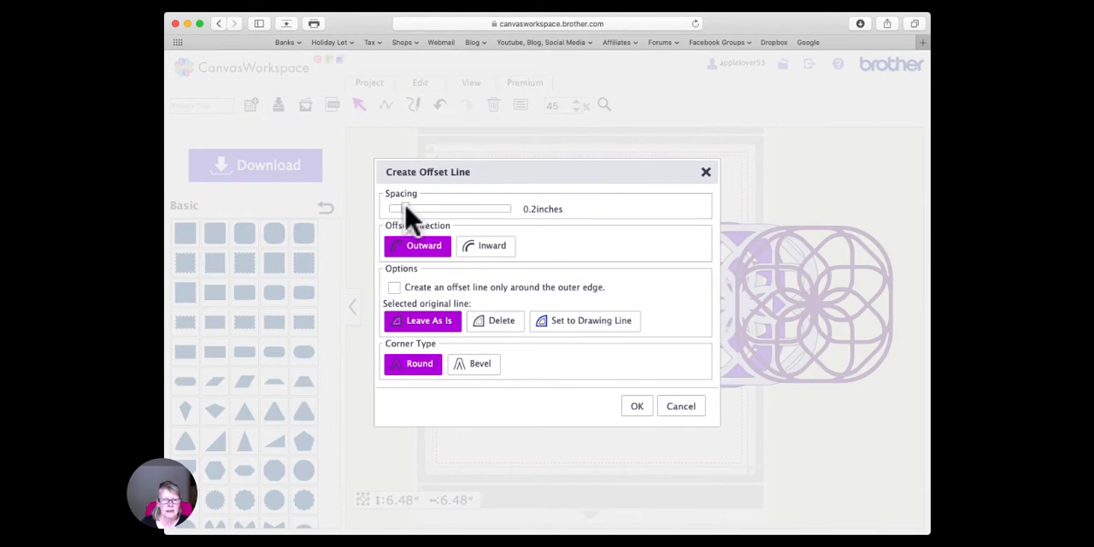
drag(405, 208, 392, 208)
click(638, 407)
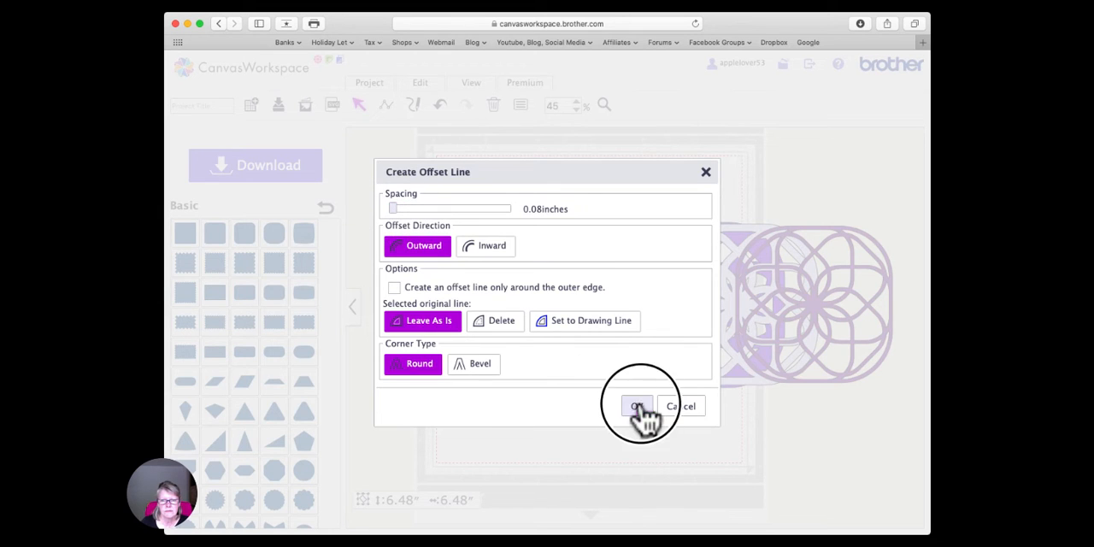
drag(632, 303, 479, 304)
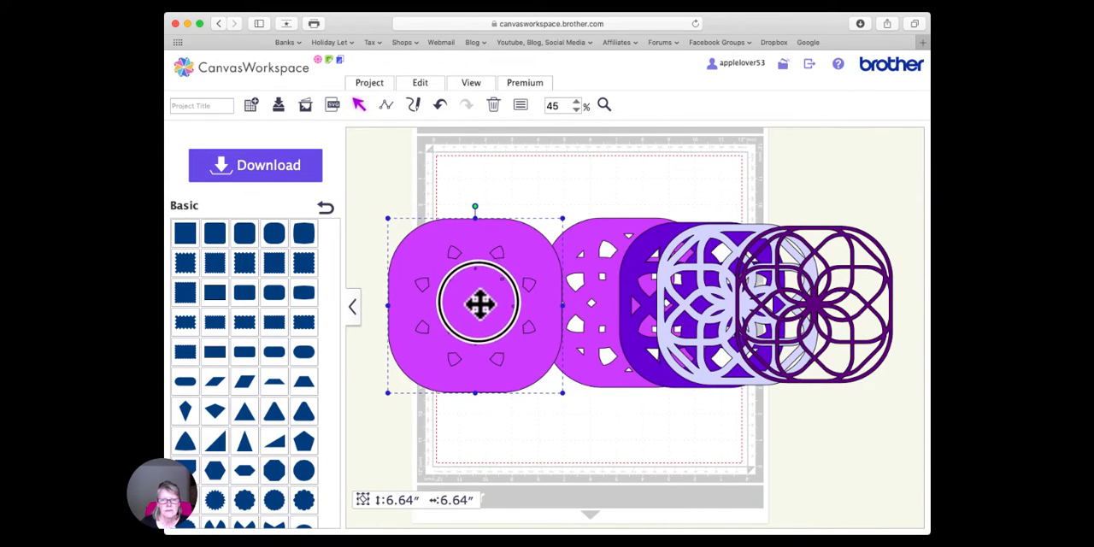
- Combine the outlines of the offset made from the magenta-purple design into one shape with open cut-outs and send it to the back
click(432, 88)
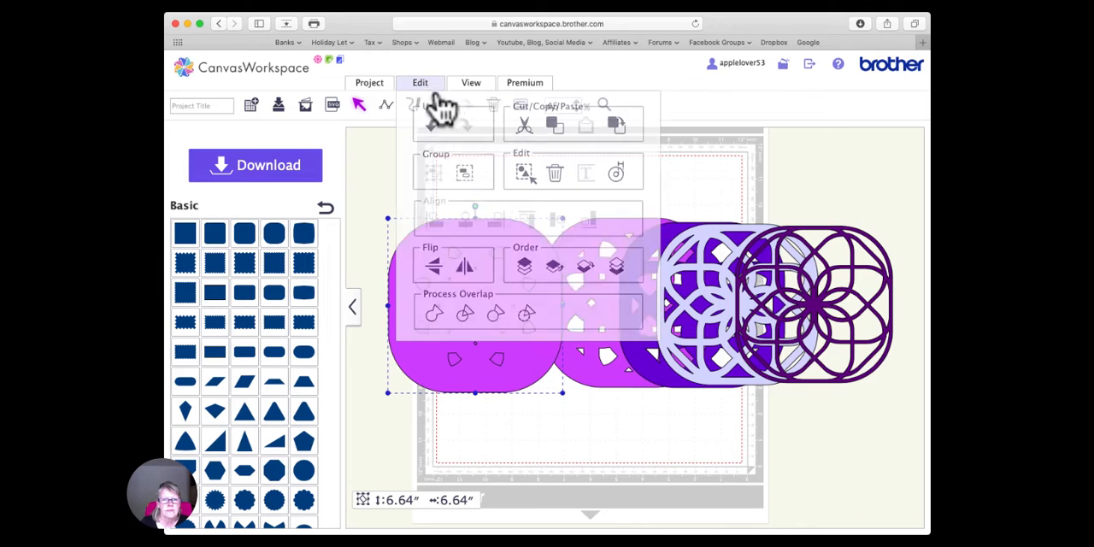
click(530, 317)
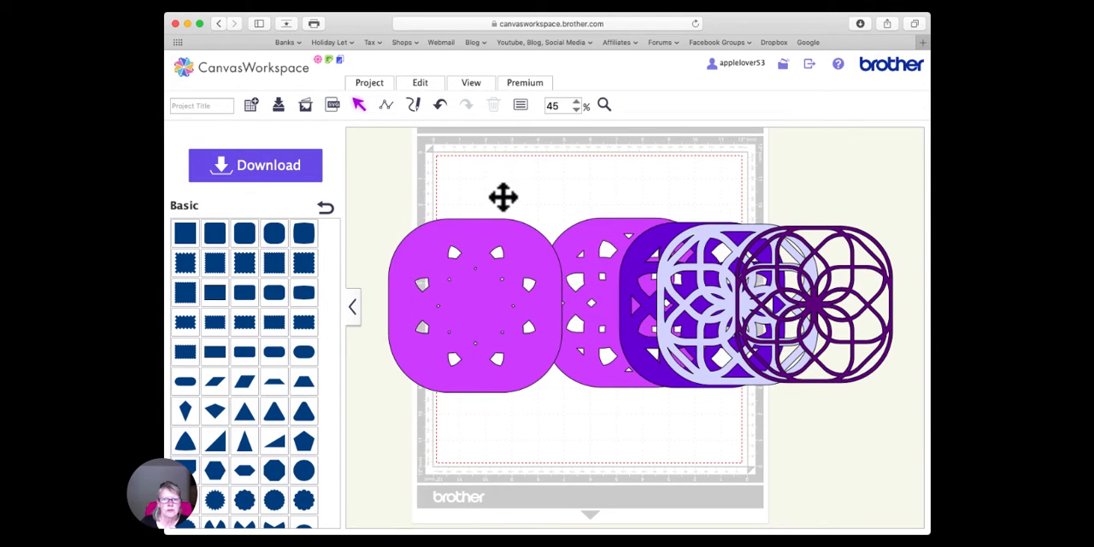
click(472, 300)
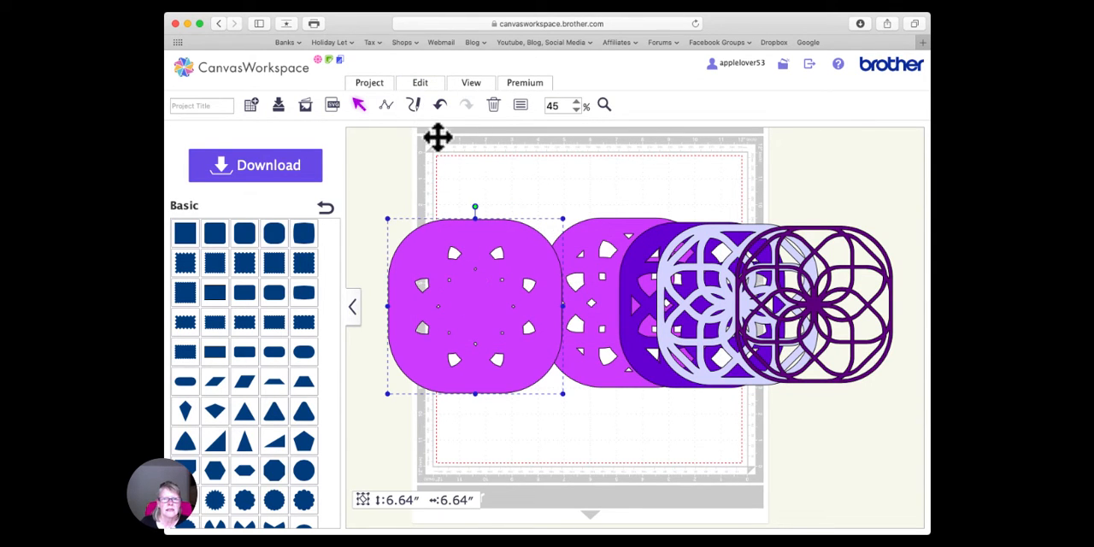
click(420, 85)
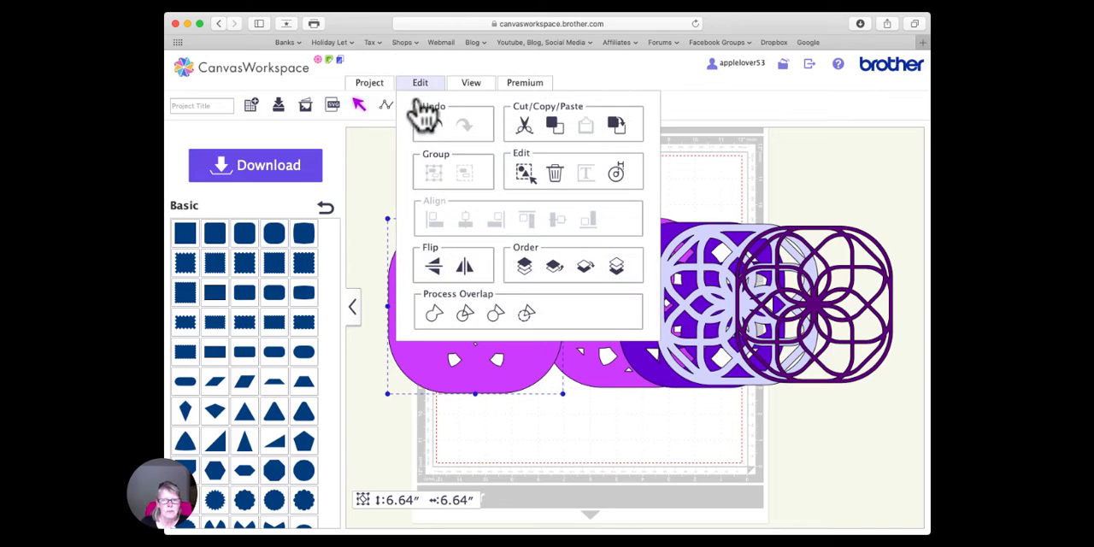
click(623, 275)
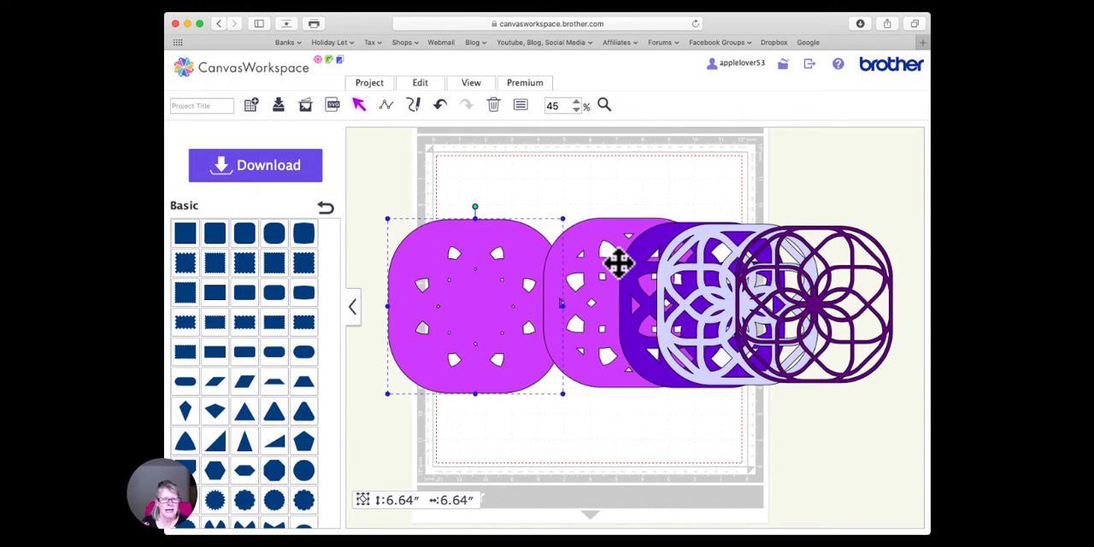
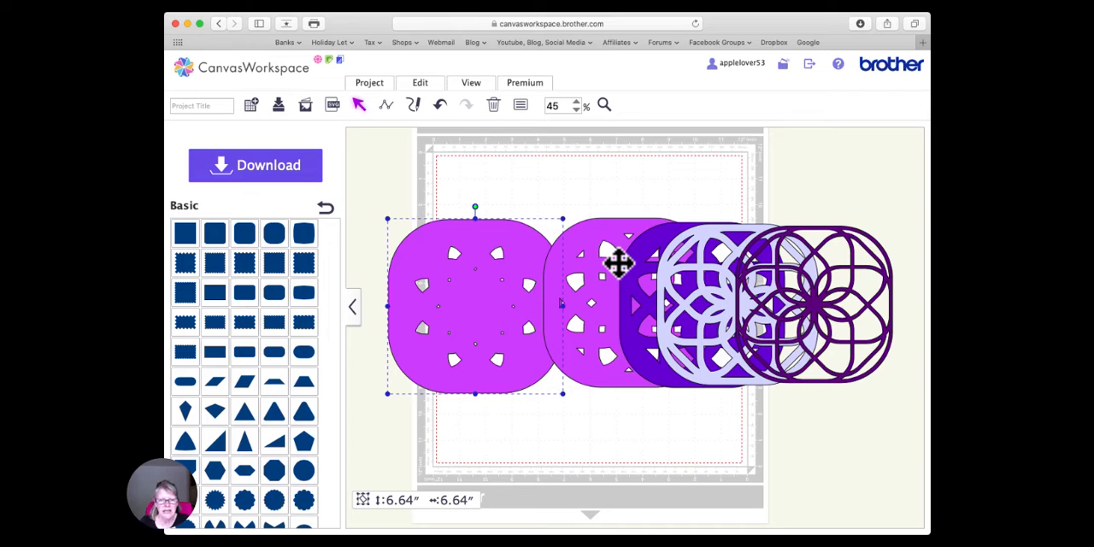
- Fill the newest offset design with light periwinkle blue and slide it partly underneath the magenta-purple design
click(520, 106)
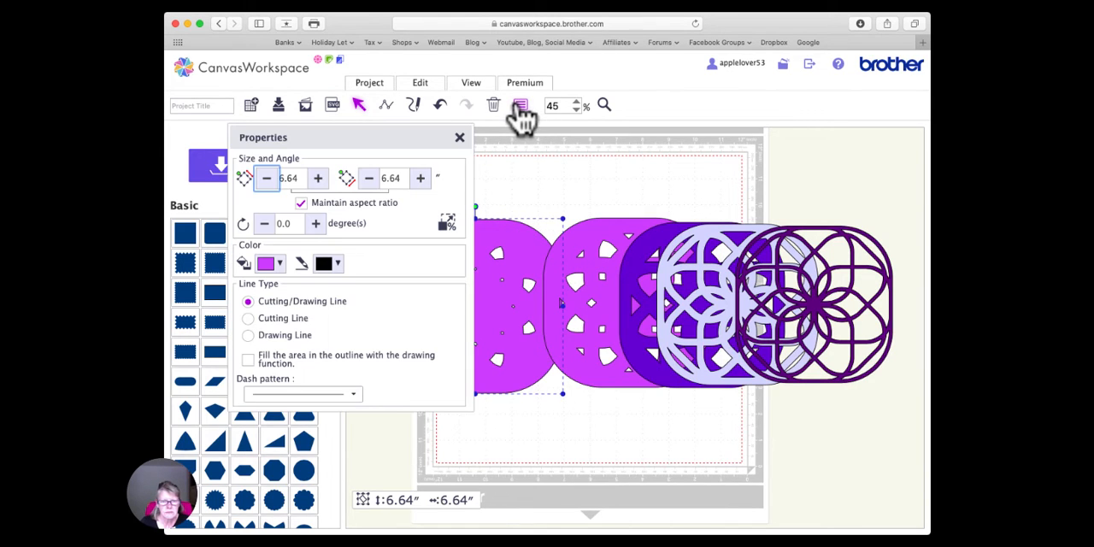
click(279, 264)
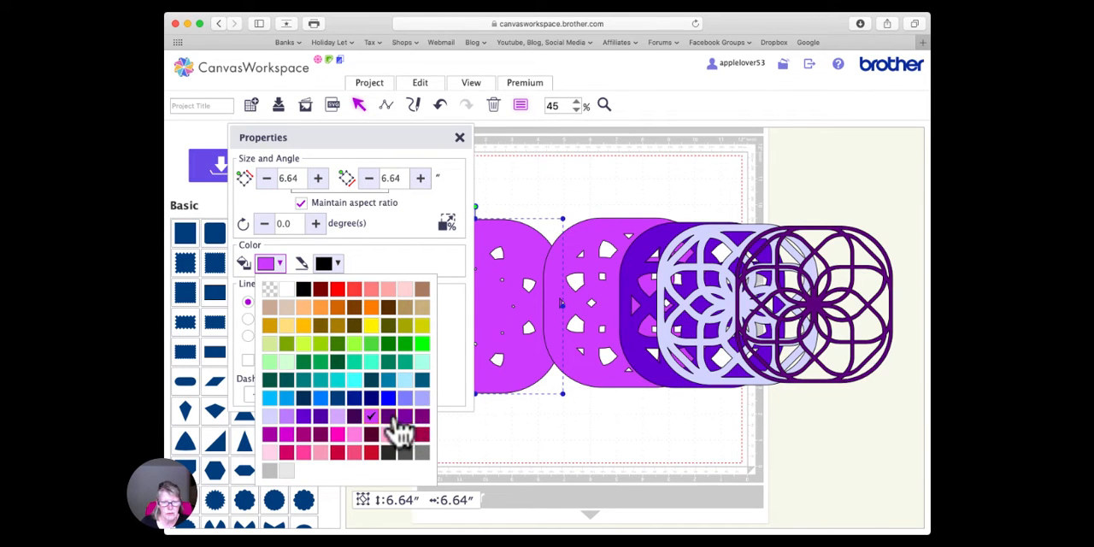
click(422, 399)
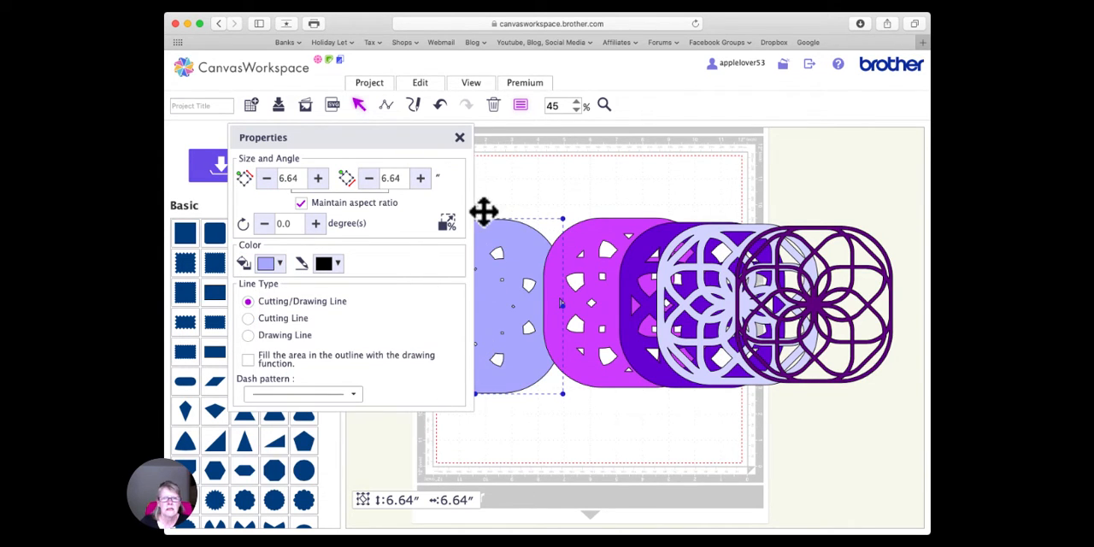
click(460, 136)
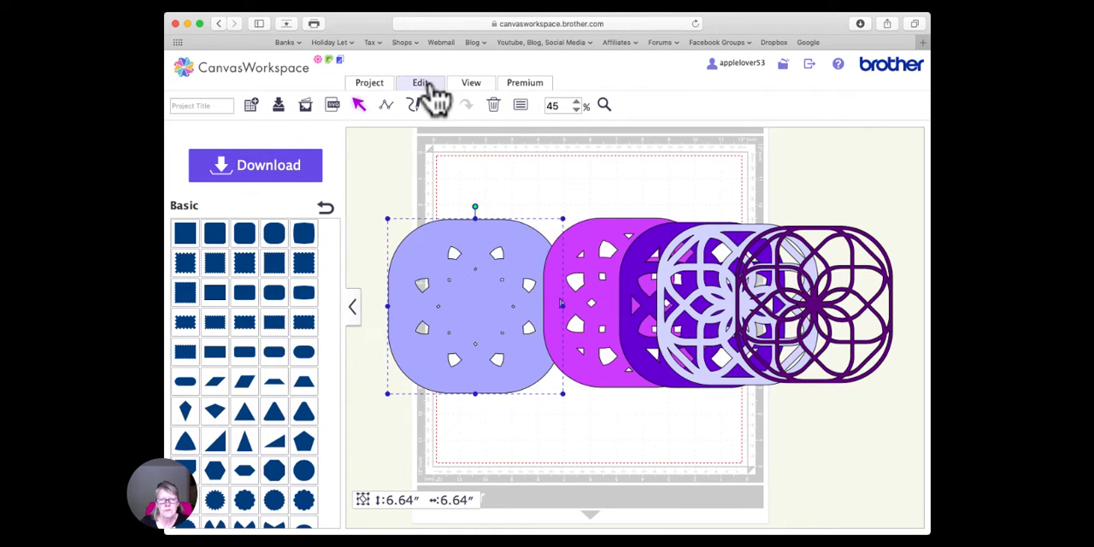
drag(485, 256, 598, 251)
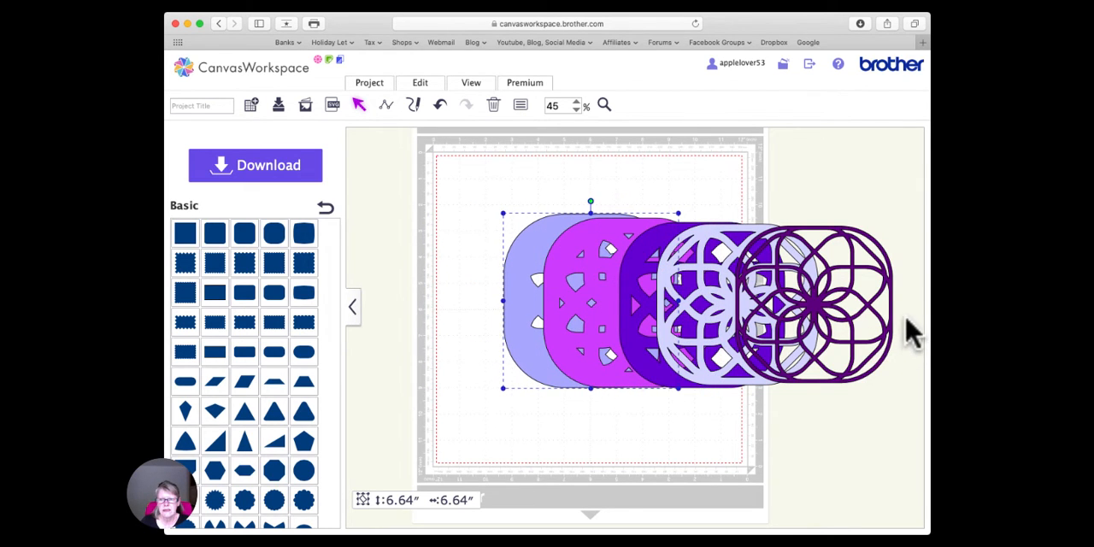
- Stack all the layers by aligning their centres horizontally and vertically, and move the stack to the mat's upper-left corner
drag(912, 333, 447, 334)
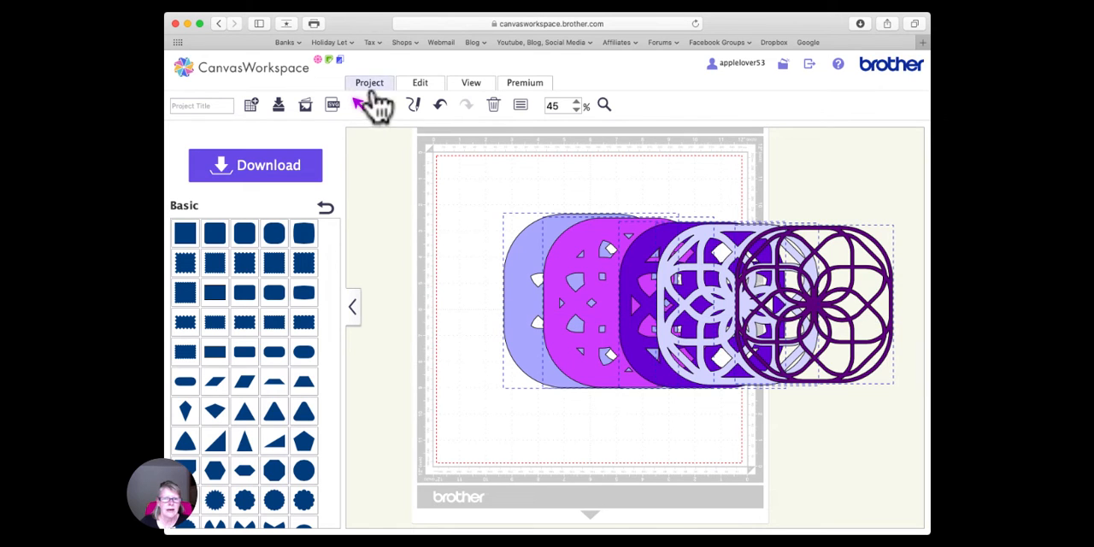
click(421, 86)
click(466, 224)
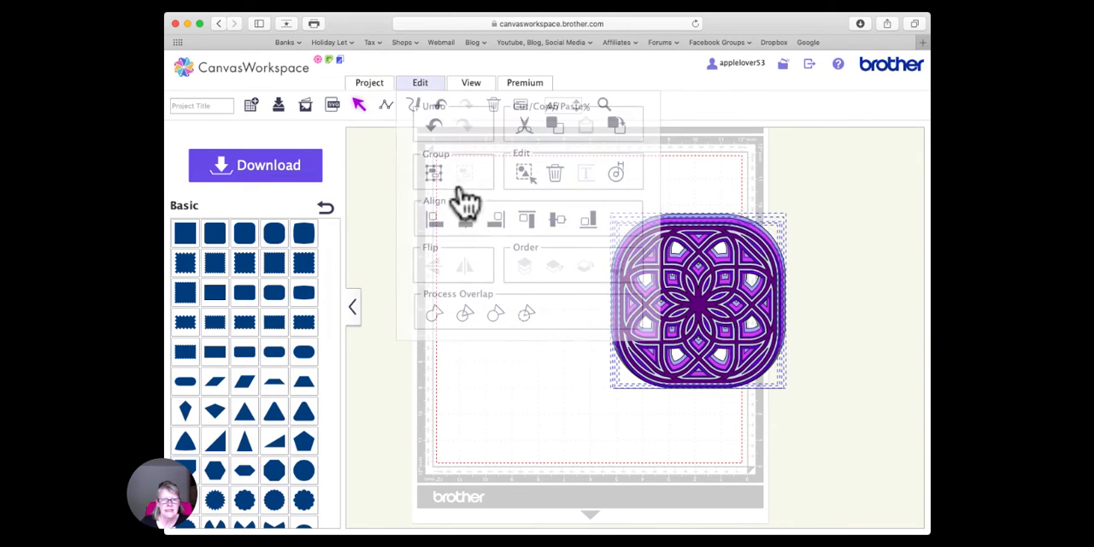
click(421, 85)
click(557, 222)
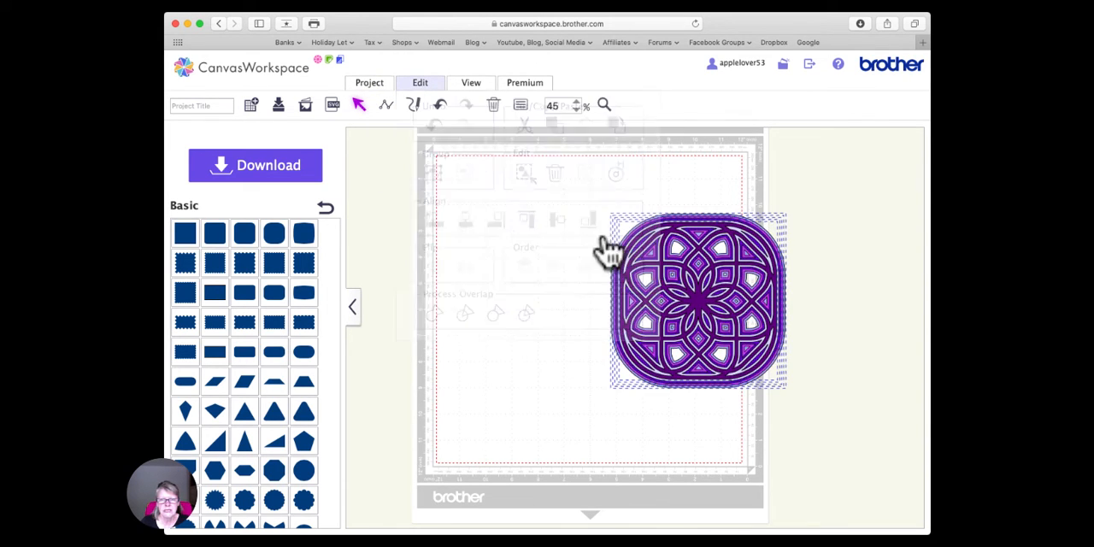
drag(692, 290, 527, 239)
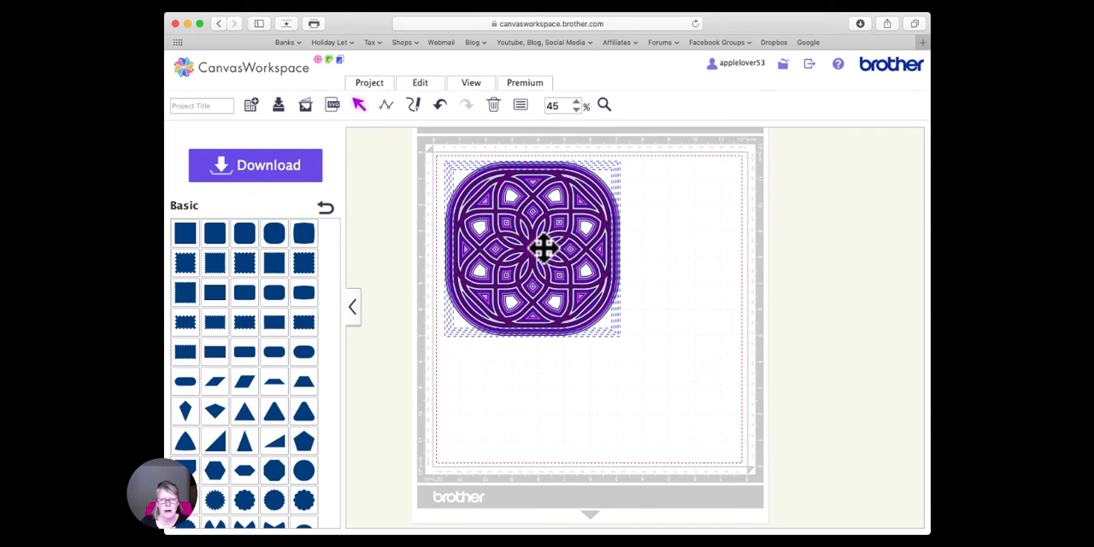
- Group the stacked layers and enlarge the group to about 11.43 inches square, nearly filling the cutting area
right_click(541, 205)
click(591, 304)
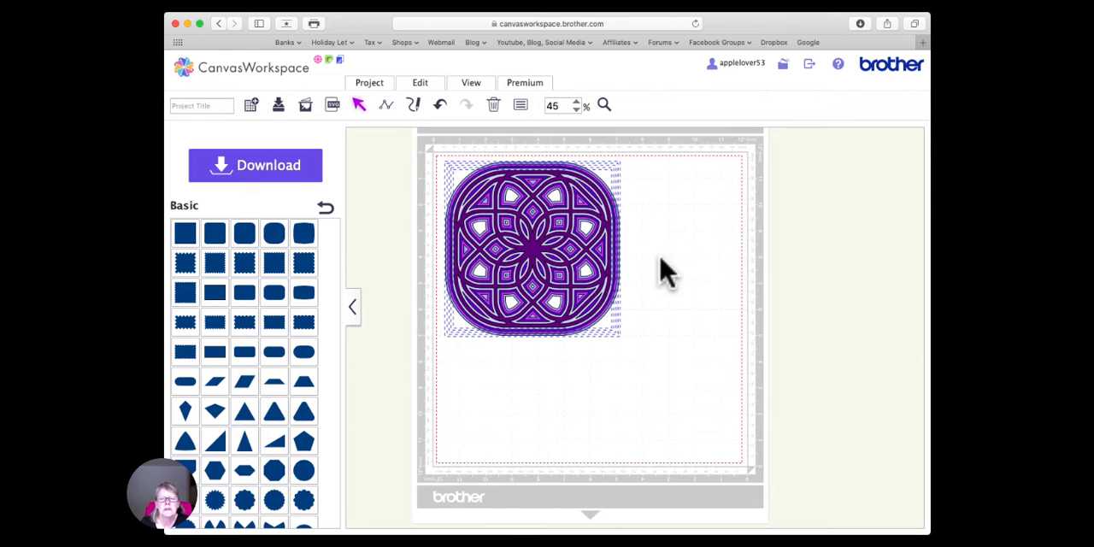
right_click(525, 247)
click(581, 306)
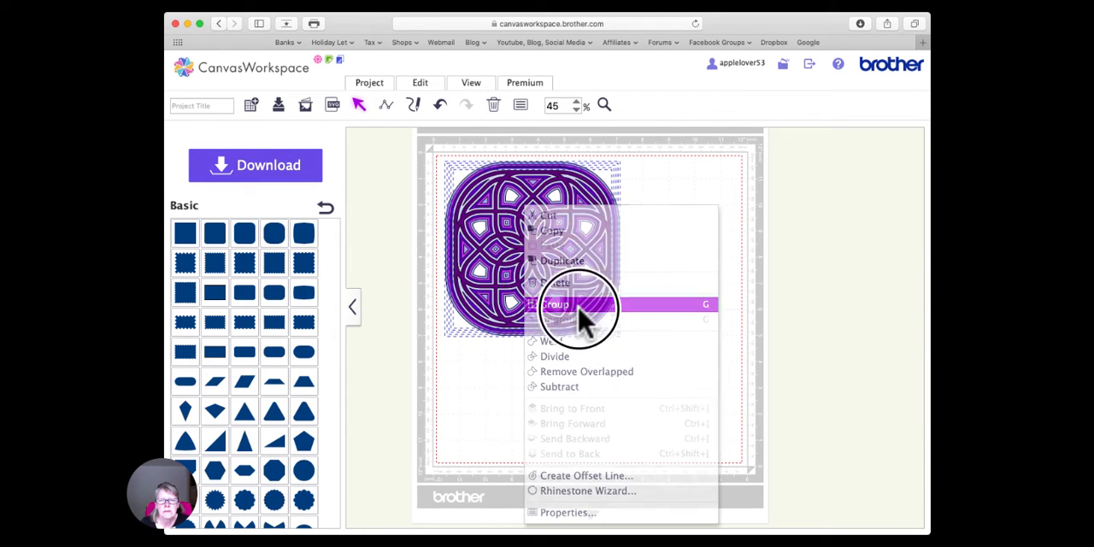
drag(621, 344, 744, 464)
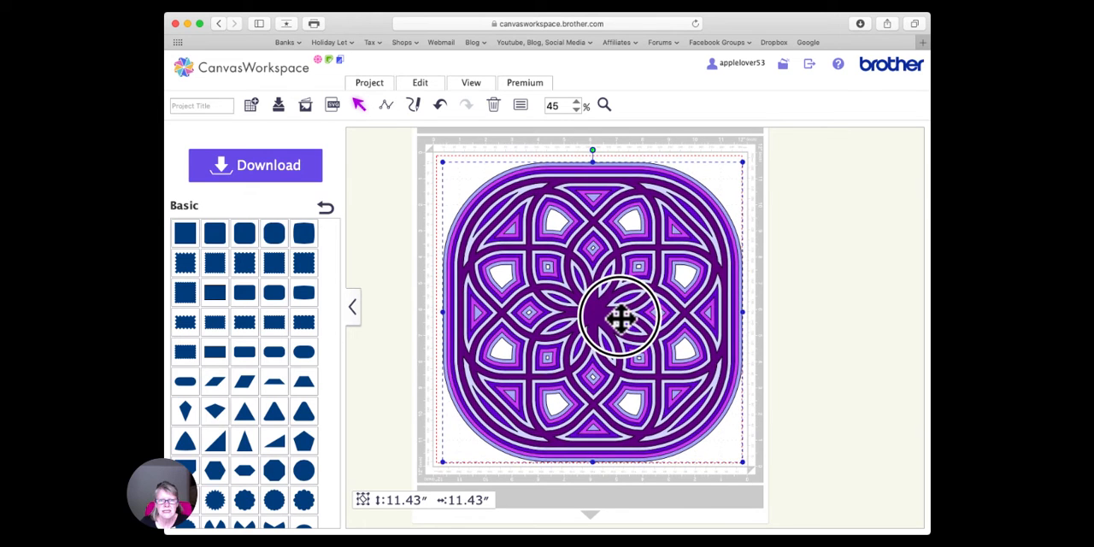
- Ungroup the enlarged design and slide the dark purple lattice layer off-centre to the left of the other layers
right_click(592, 304)
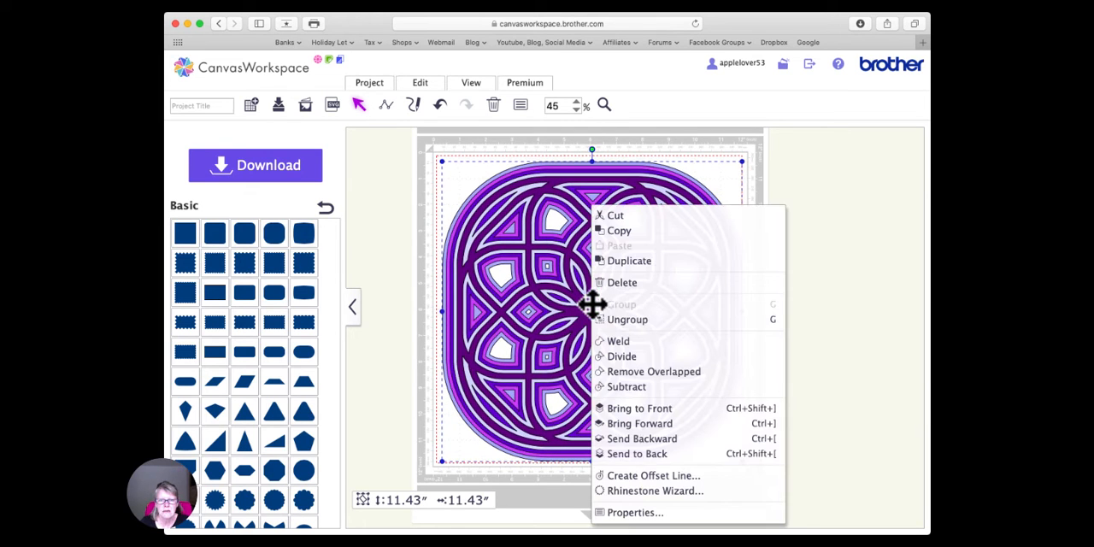
click(654, 320)
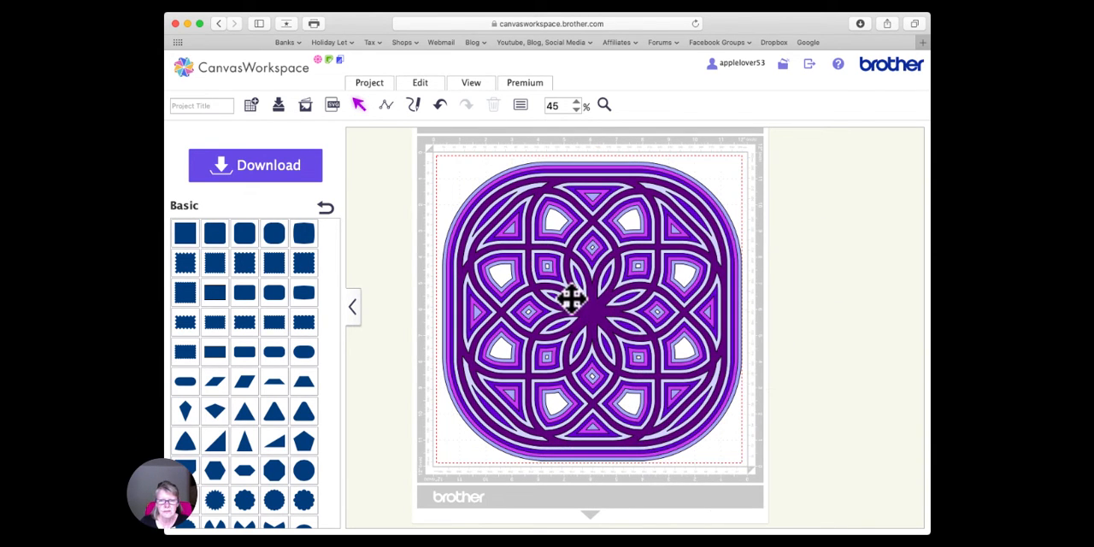
drag(571, 297, 544, 313)
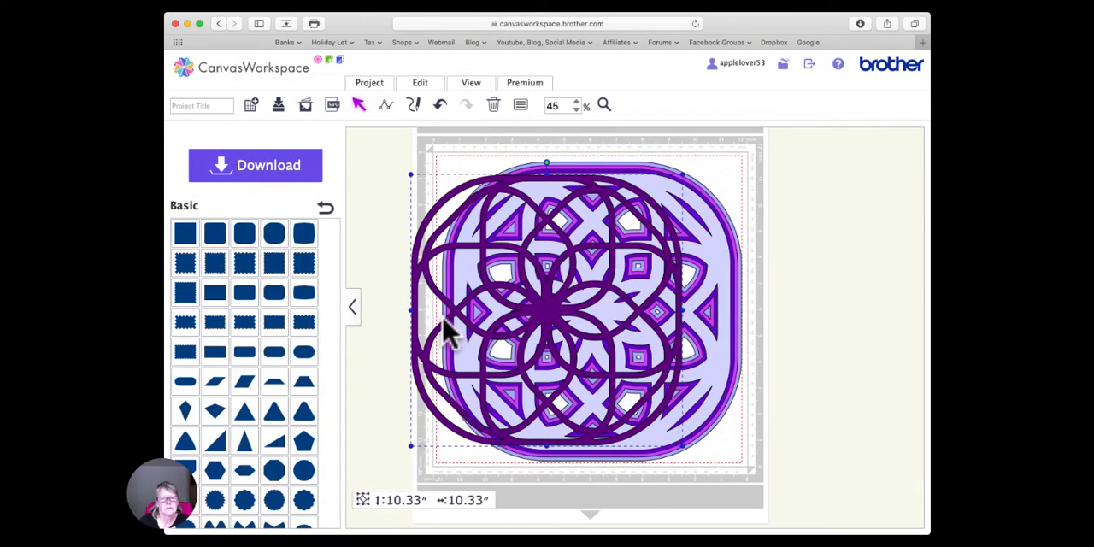
click(551, 222)
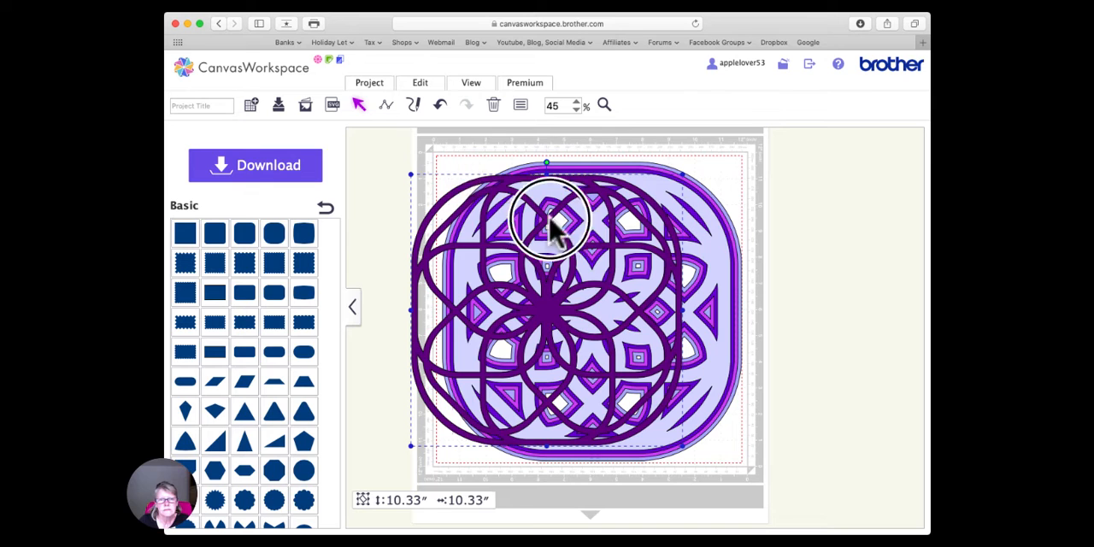
- Realign the centres of all layers horizontally and vertically, and move the stack back inside the cutting area
key(super+a)
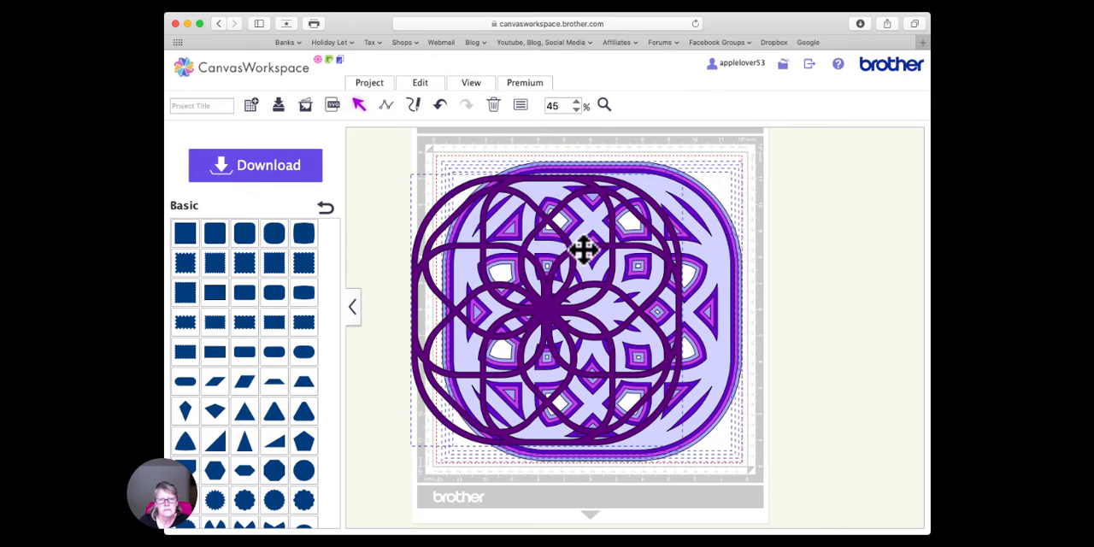
click(421, 84)
click(462, 216)
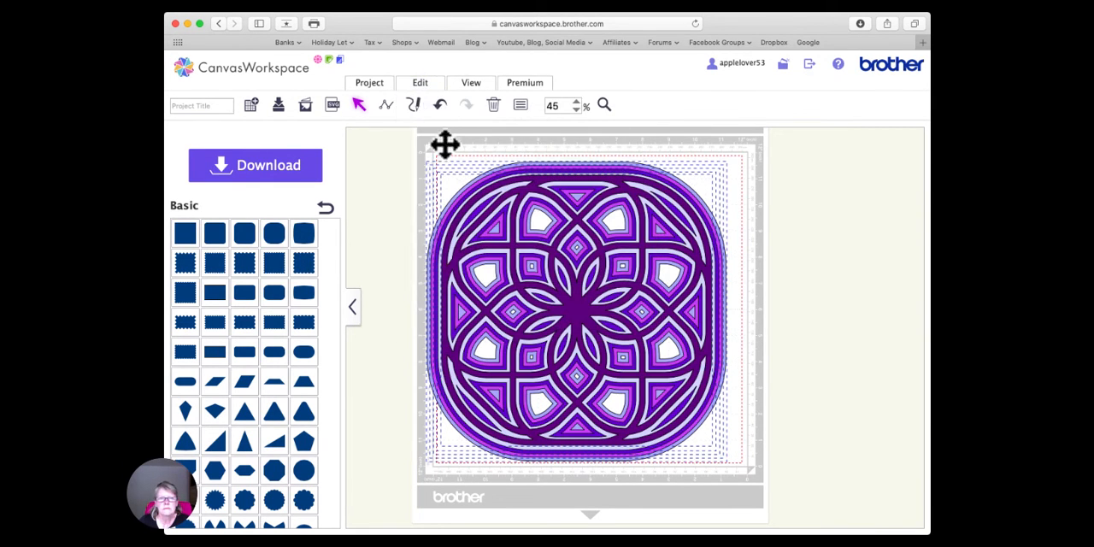
click(420, 83)
click(558, 221)
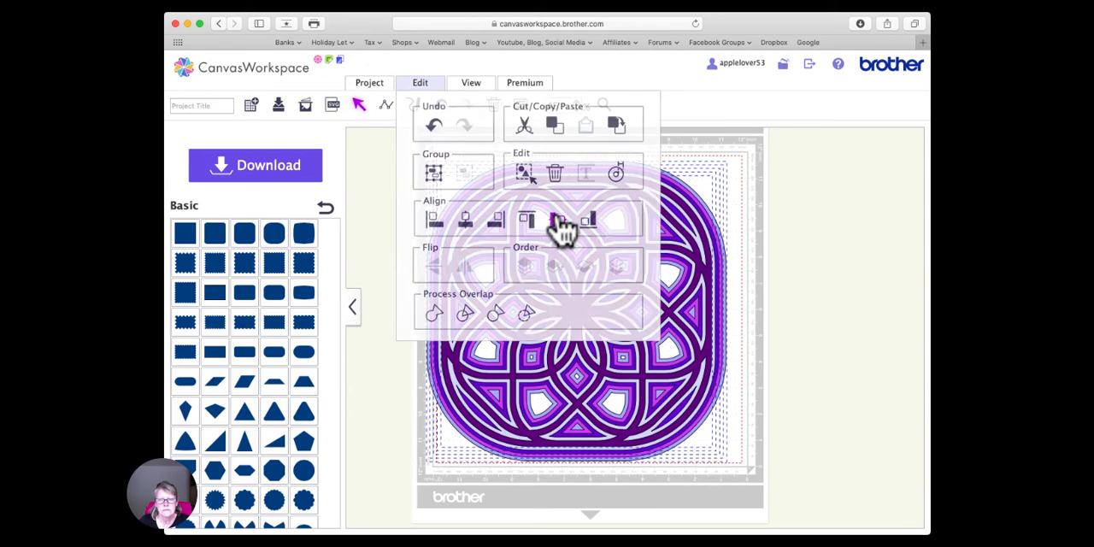
drag(586, 312, 602, 316)
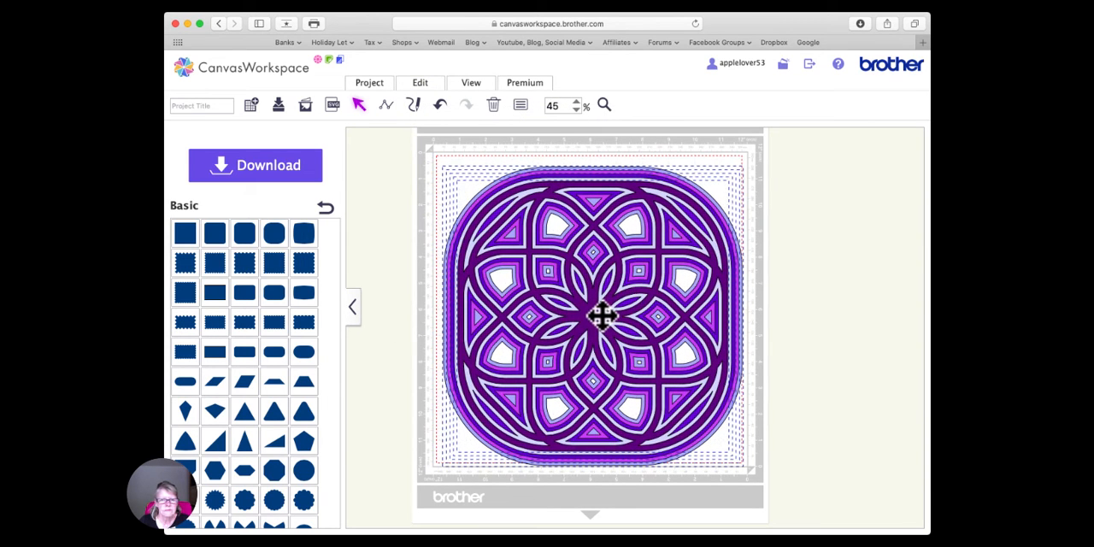
click(394, 224)
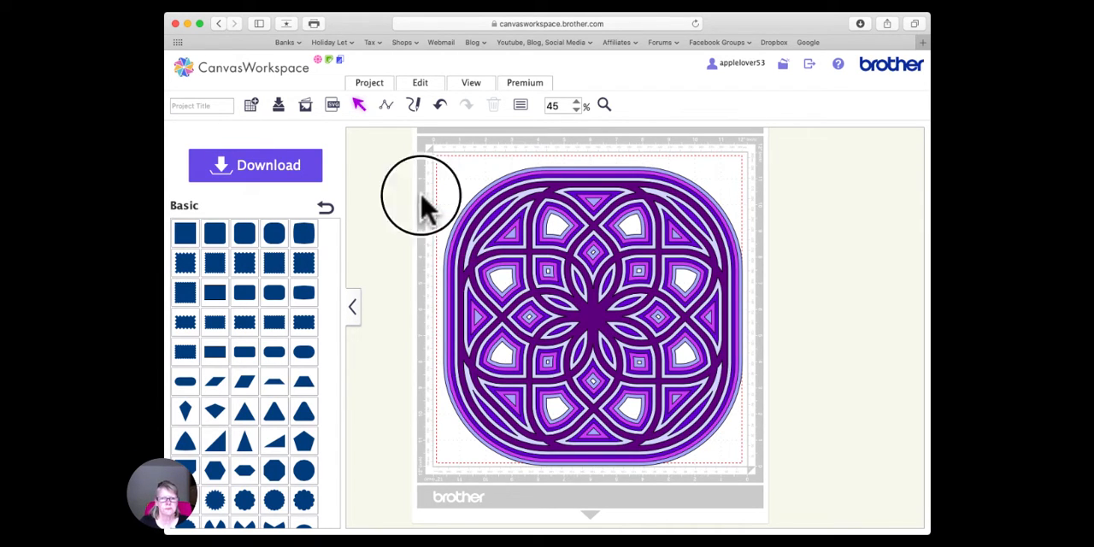
- Title the project "mandala" and save it
click(220, 104)
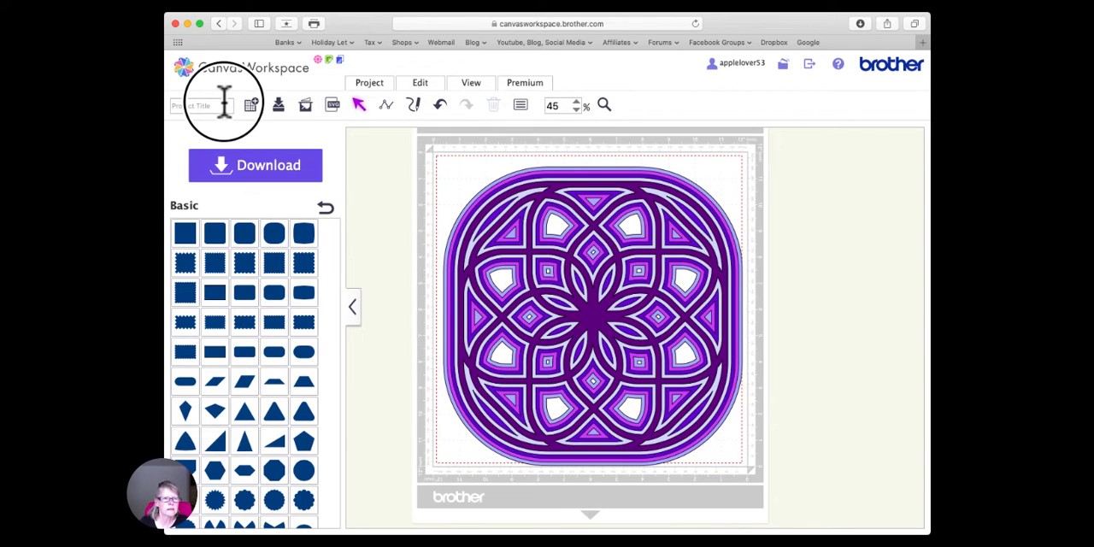
click(425, 207)
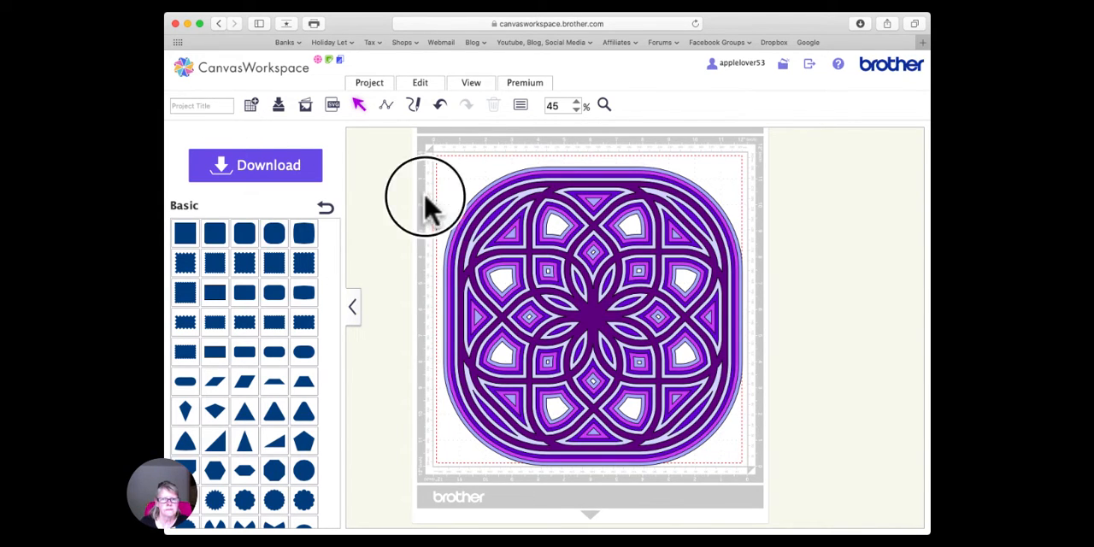
click(652, 4)
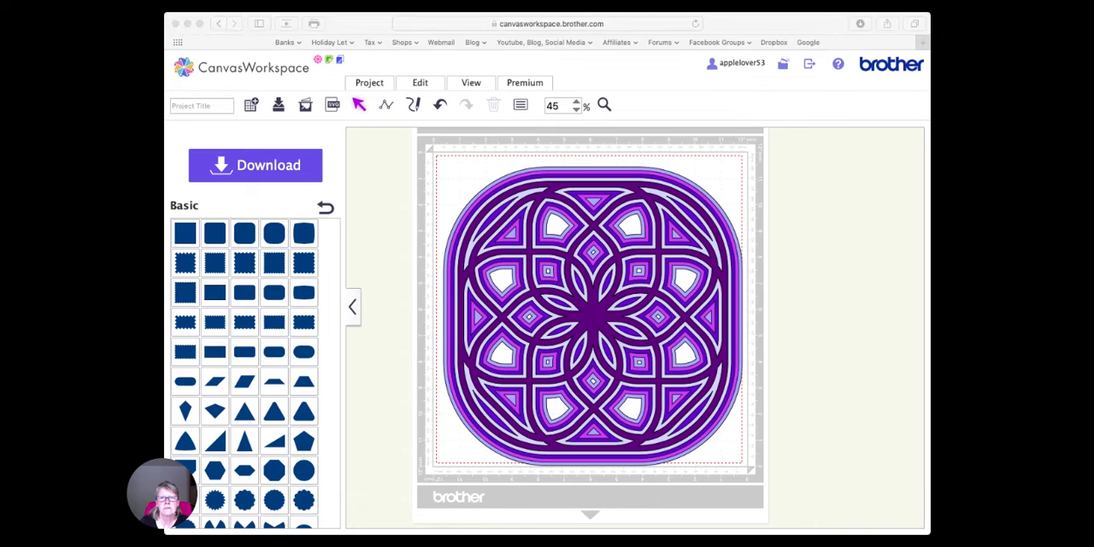
click(715, 439)
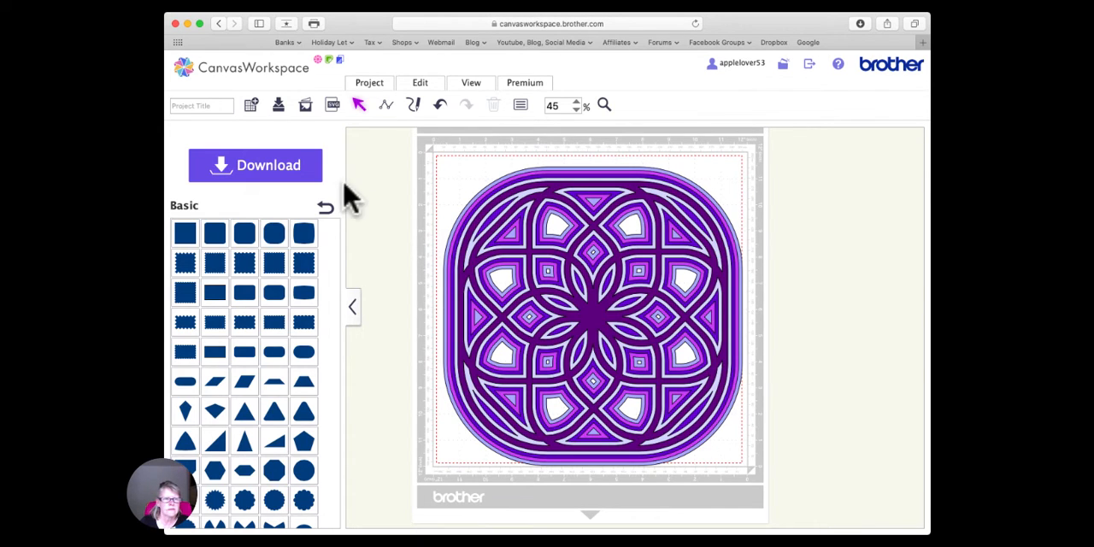
click(221, 104)
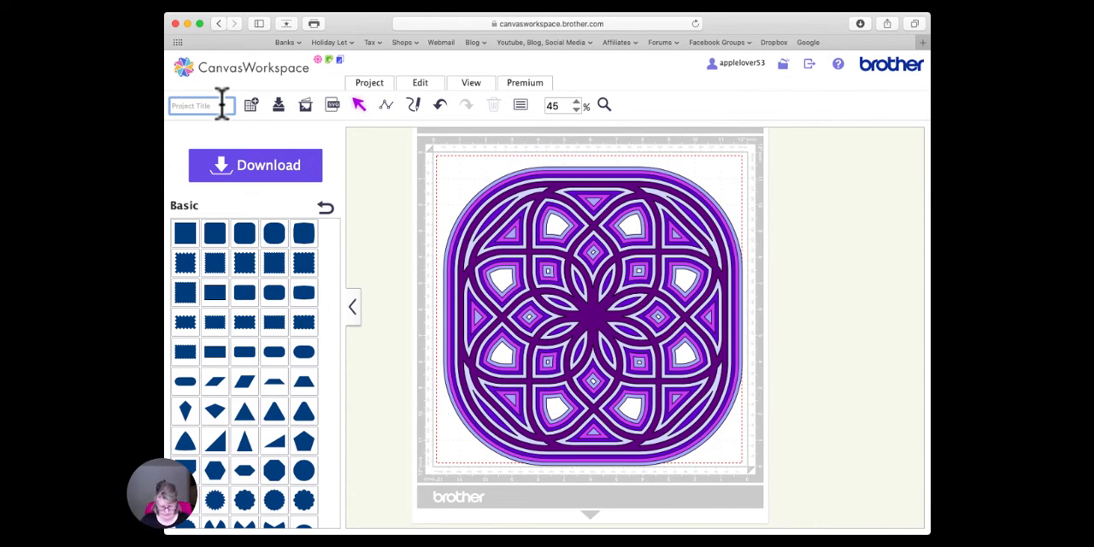
text(mandala)
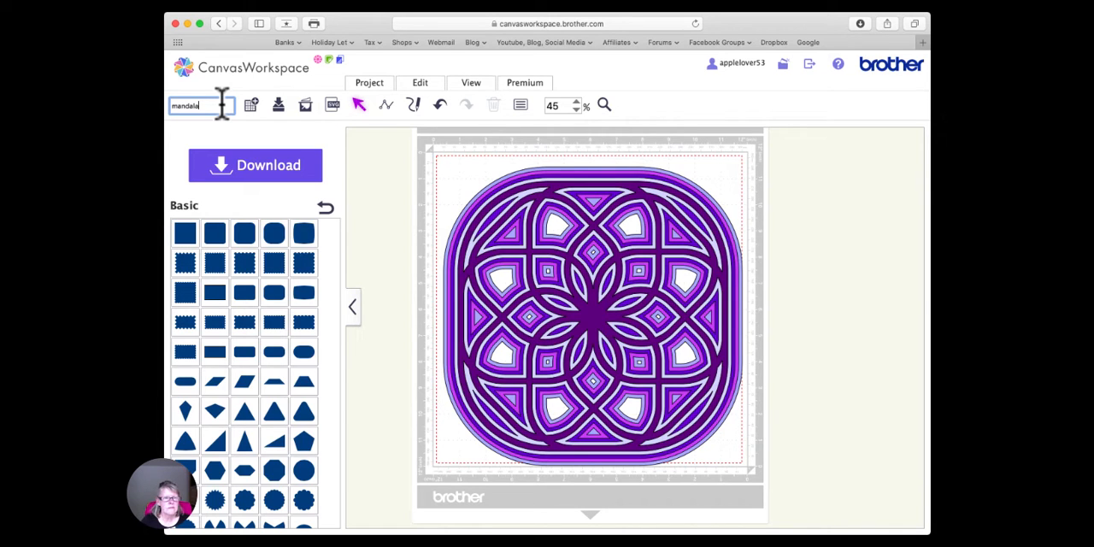
click(284, 106)
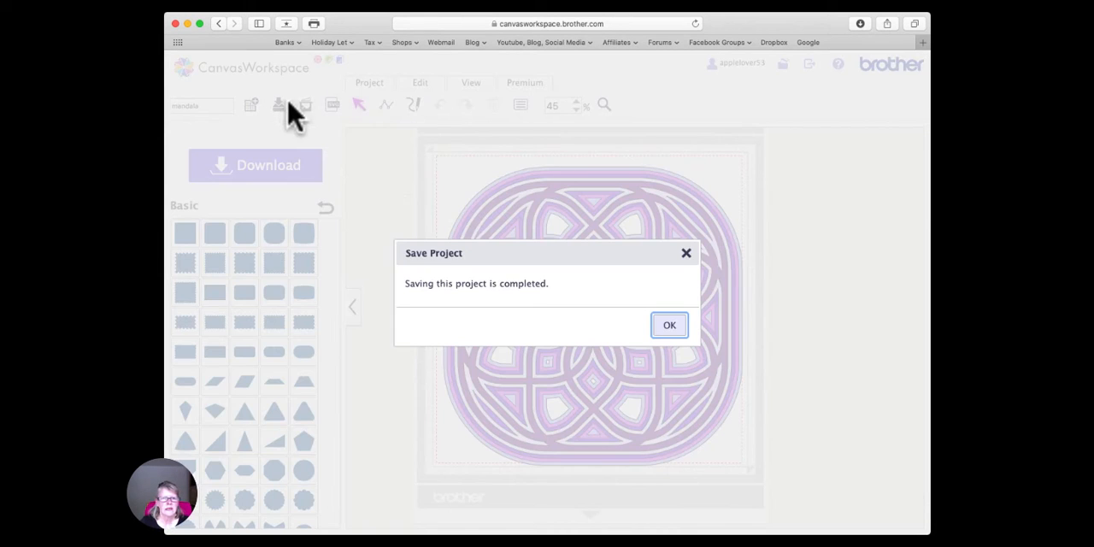
click(671, 326)
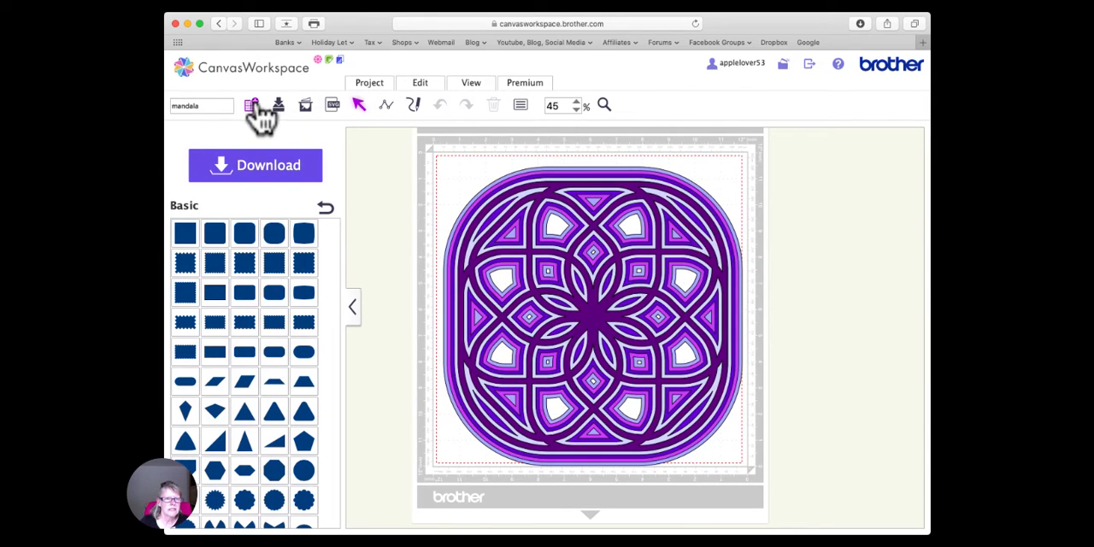
- Start a new project and place a circle from the basic shapes on the empty mat
click(253, 106)
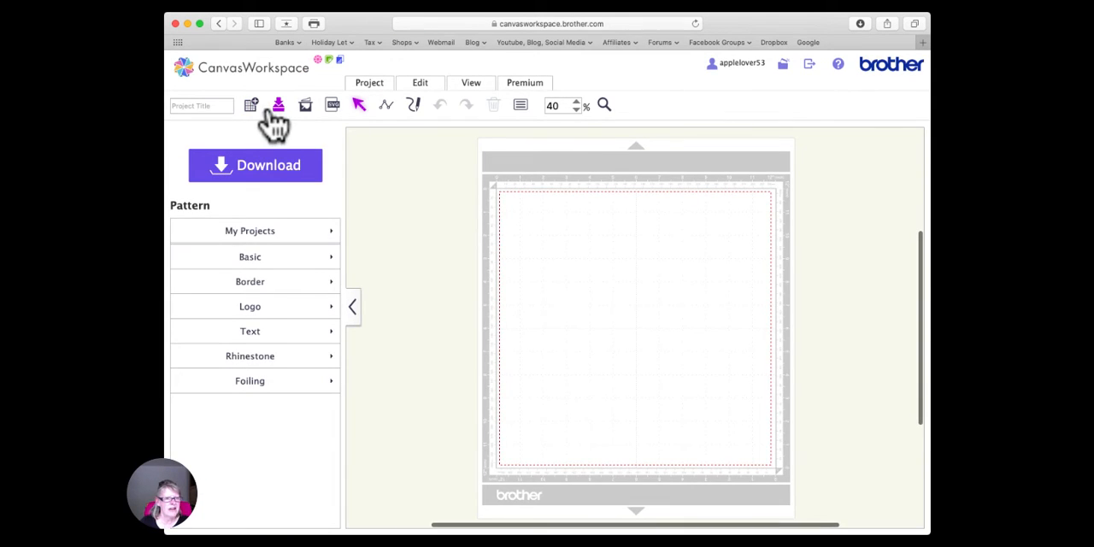
click(250, 258)
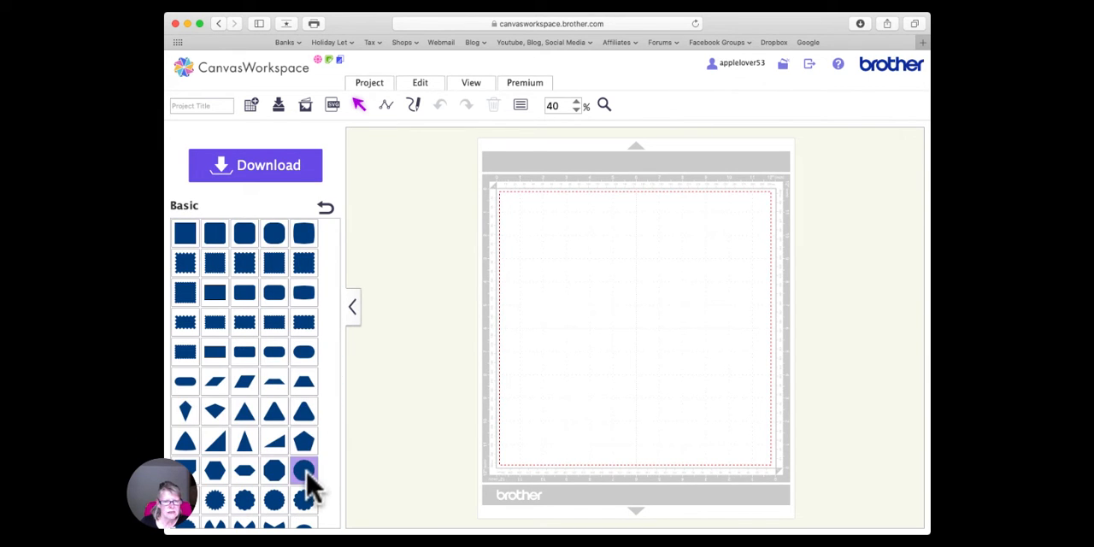
drag(305, 479, 565, 280)
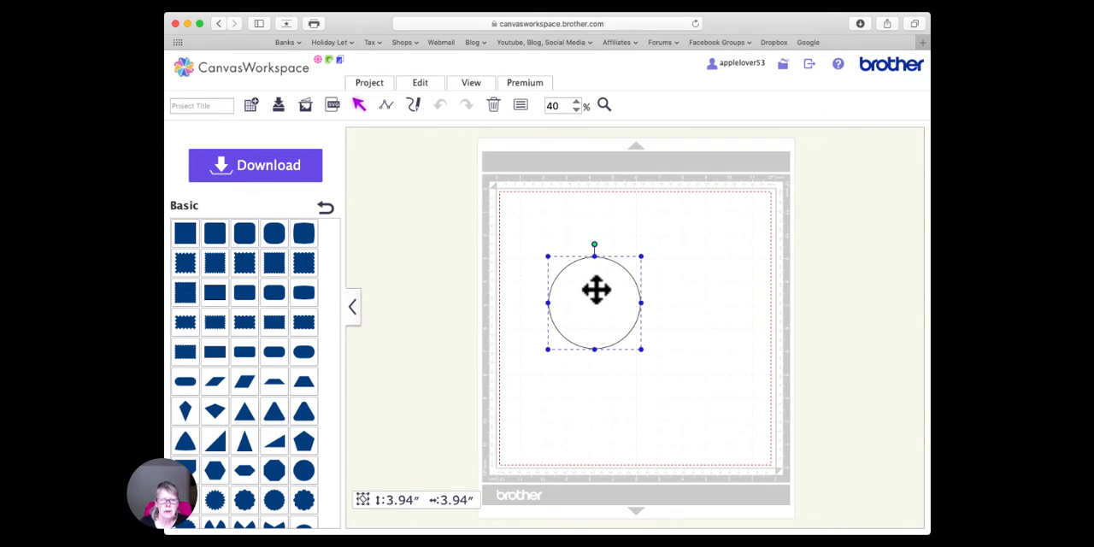
- Set the circle's size to 4 inches with its aspect ratio maintained
click(520, 104)
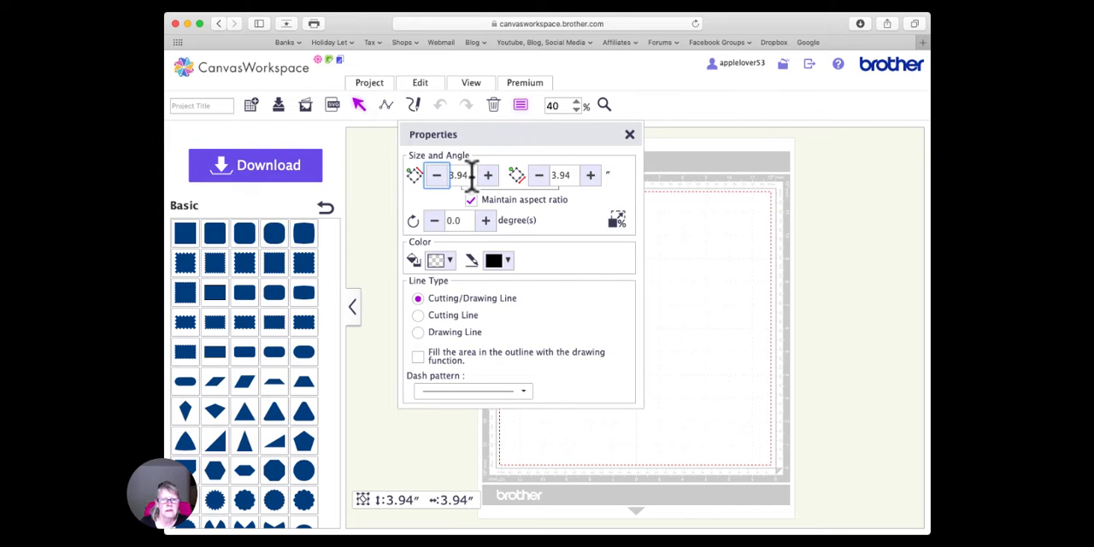
drag(472, 175, 427, 176)
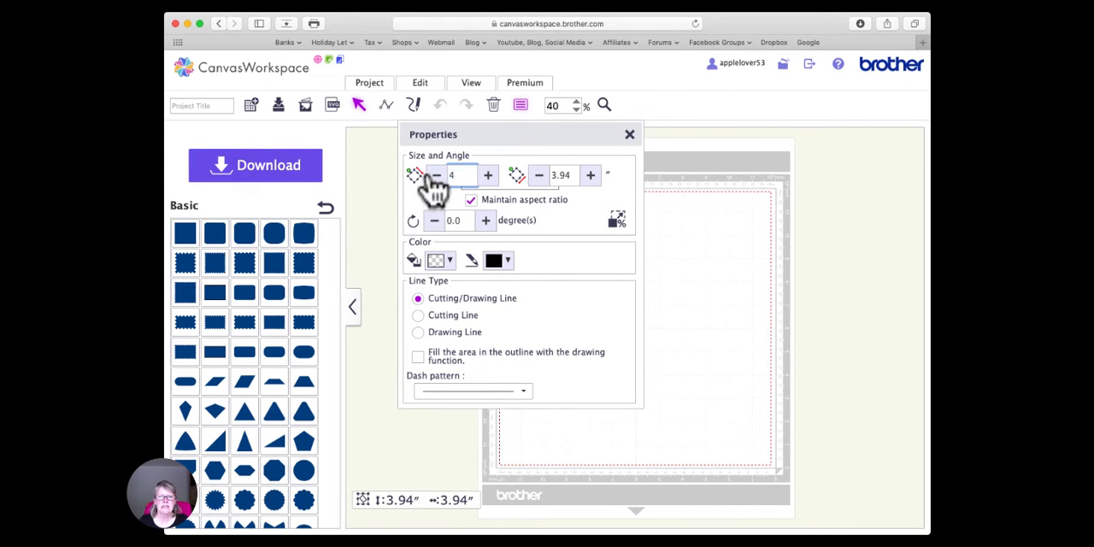
text(4)
key(Return)
click(628, 134)
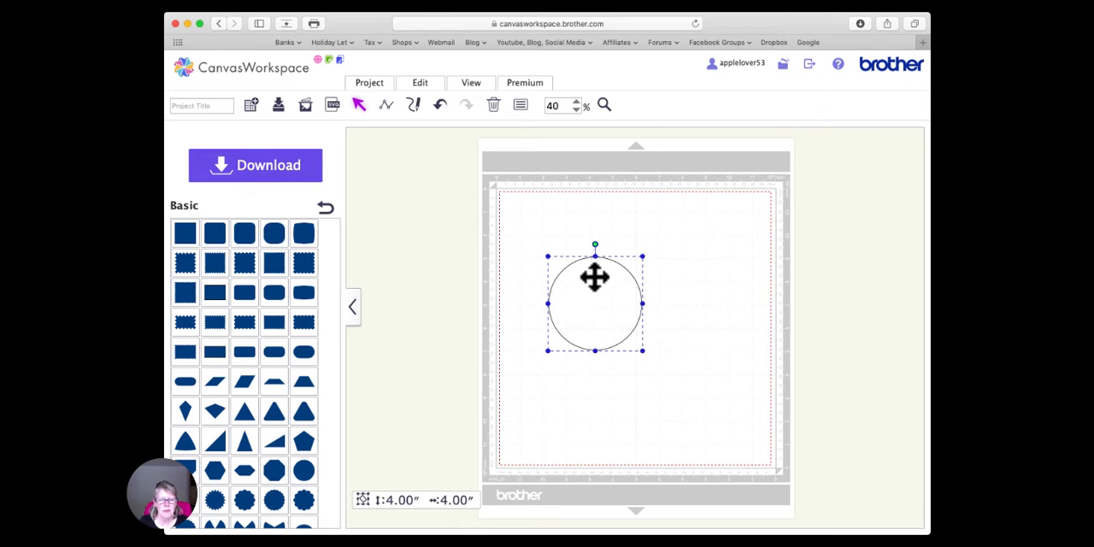
- Move the circle up on the mat, duplicate it, and place the copy directly below with the edges slightly overlapping
drag(599, 275, 609, 236)
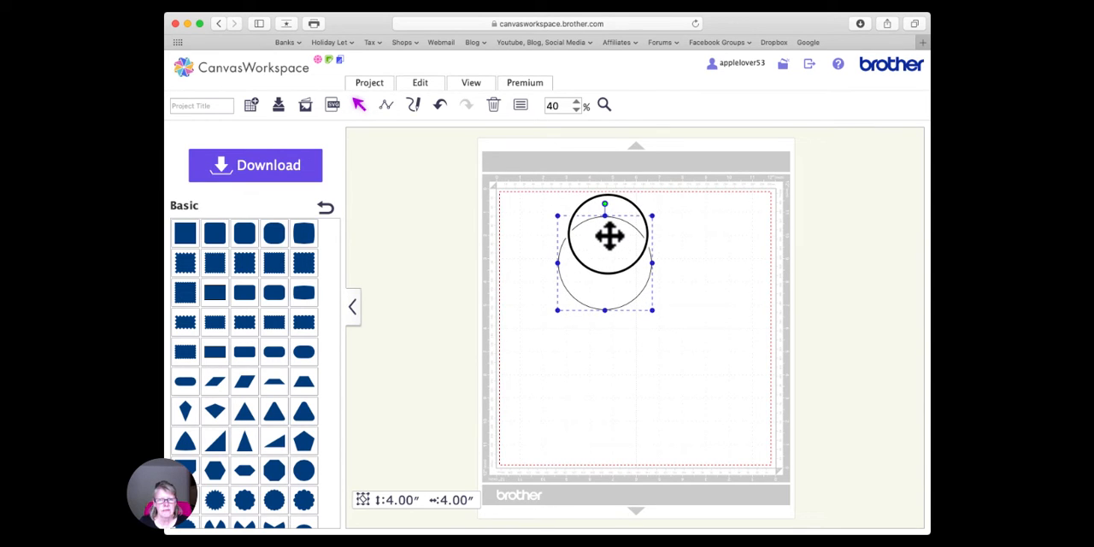
right_click(607, 235)
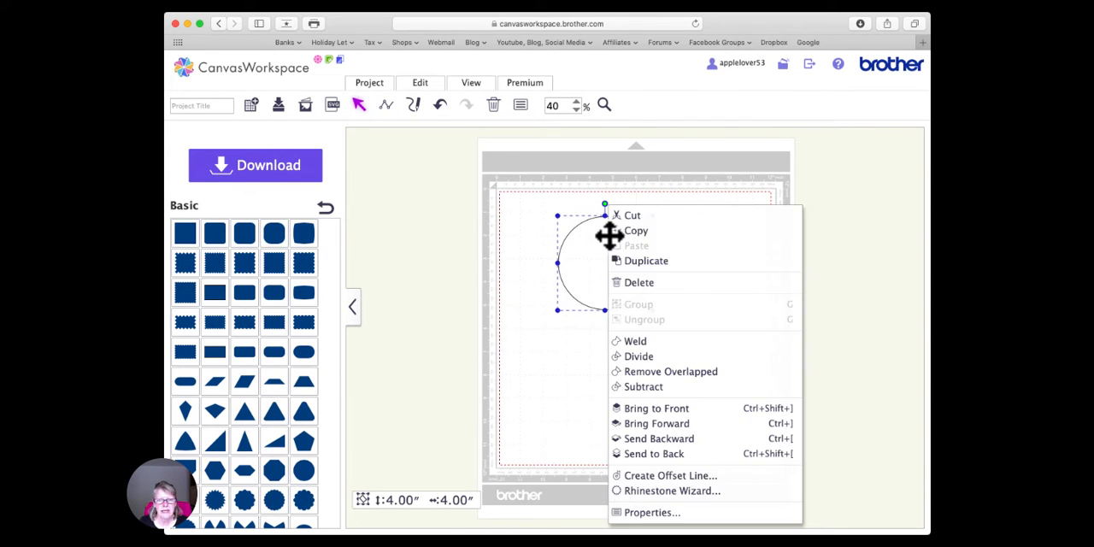
click(658, 261)
drag(610, 252, 601, 327)
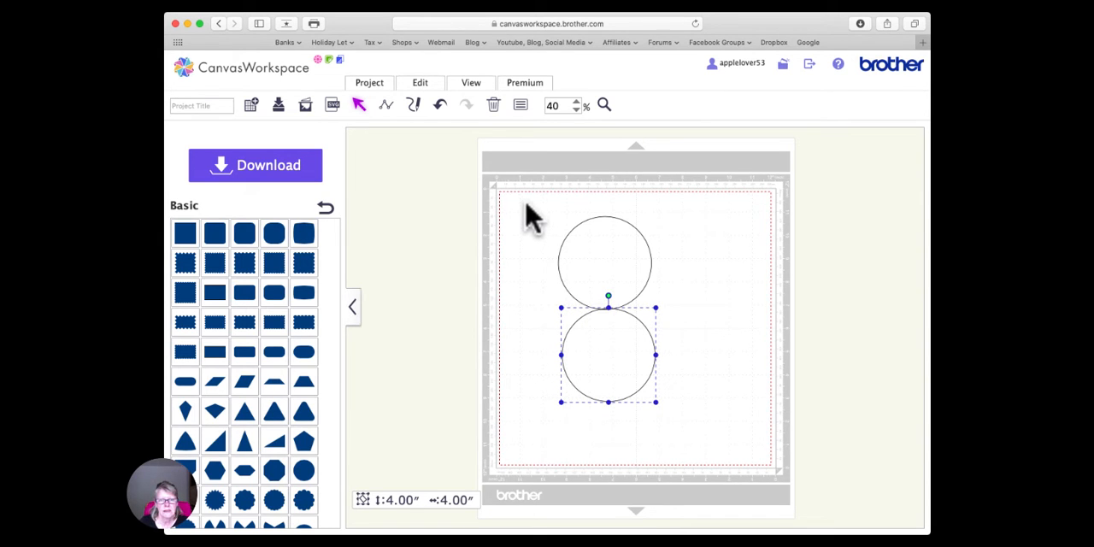
- Align the centres of both circles so they stack vertically, and weld them into one figure-eight shape
drag(525, 203, 714, 457)
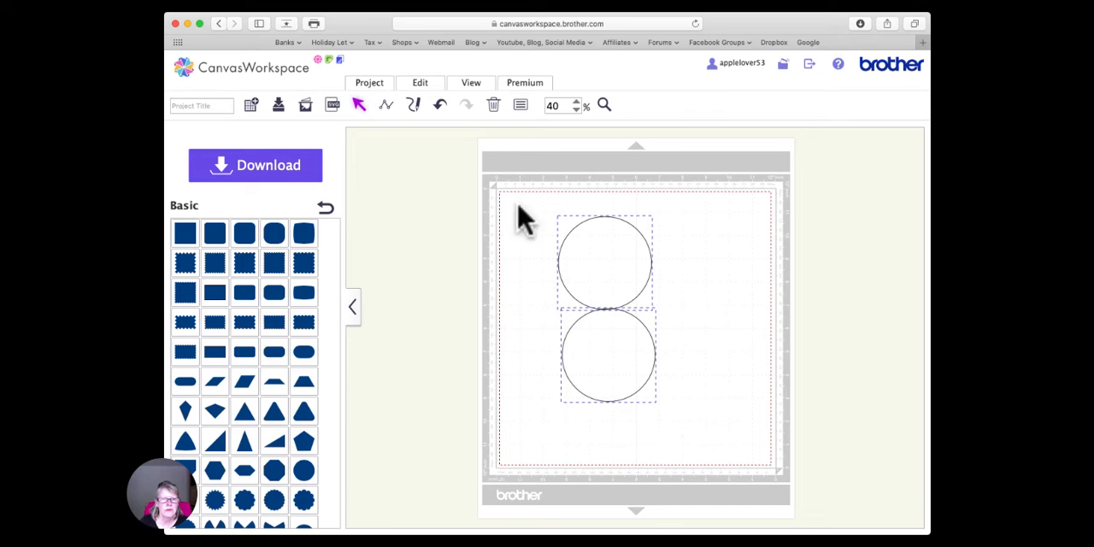
click(422, 86)
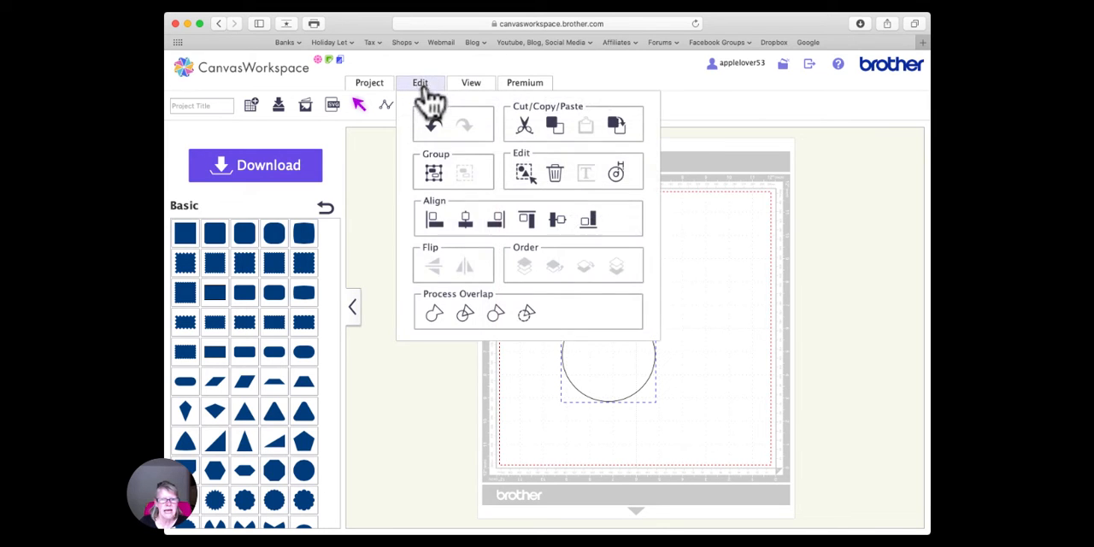
click(467, 222)
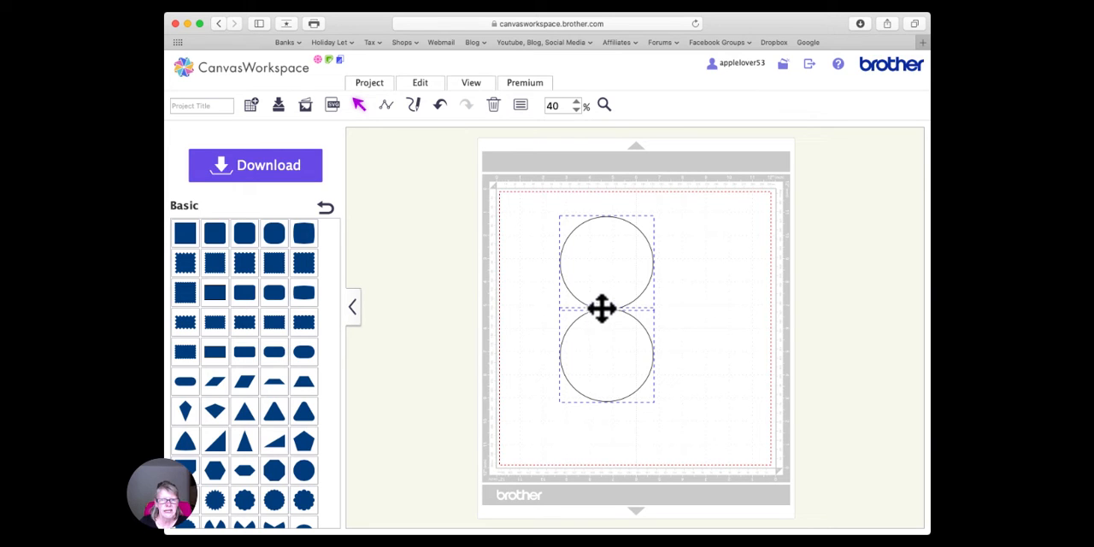
click(419, 85)
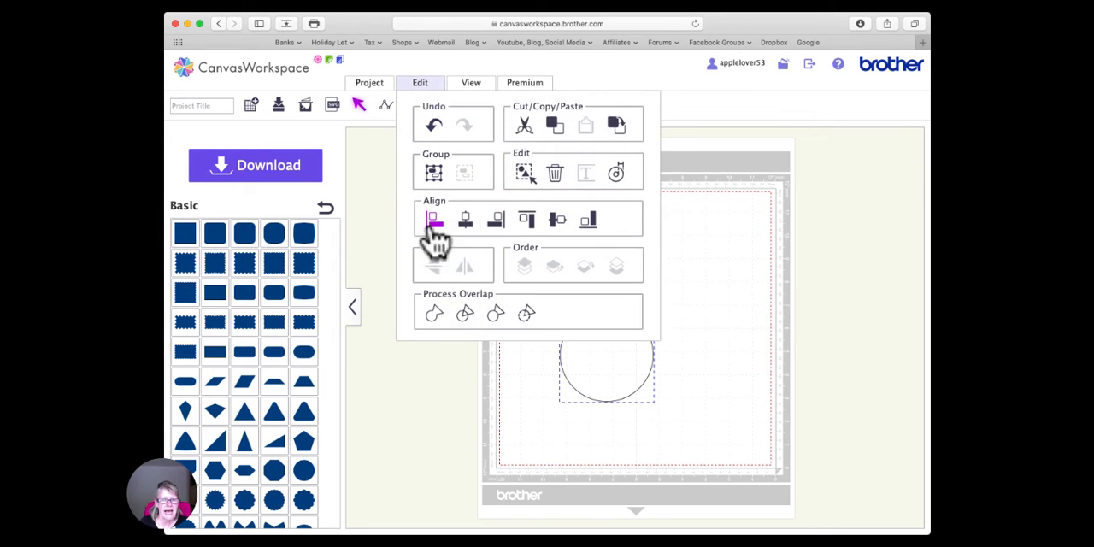
click(434, 316)
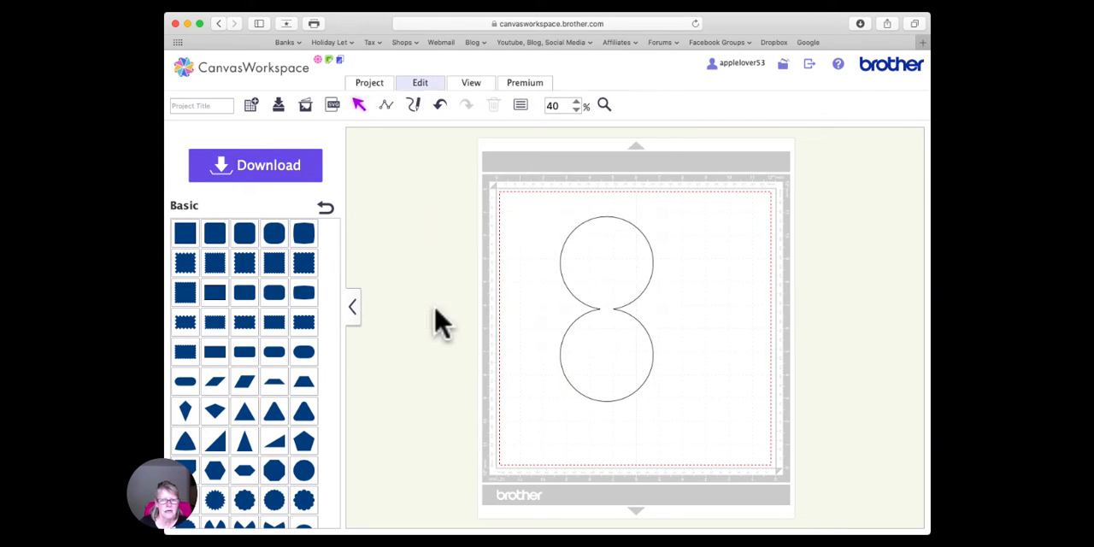
- Duplicate the figure-eight shape and align the centres of both copies horizontally and vertically so they coincide
click(608, 288)
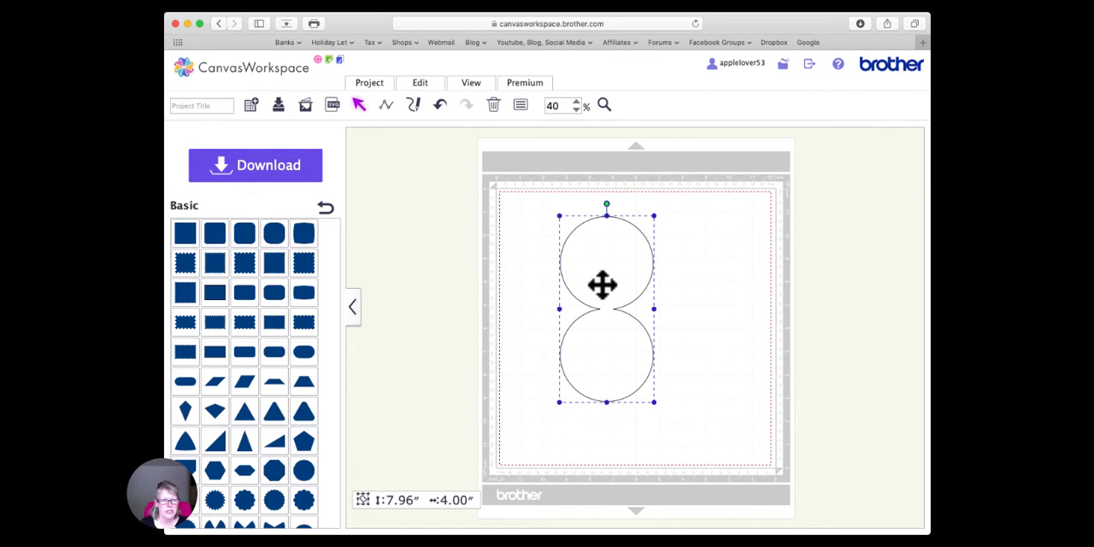
right_click(602, 284)
click(665, 274)
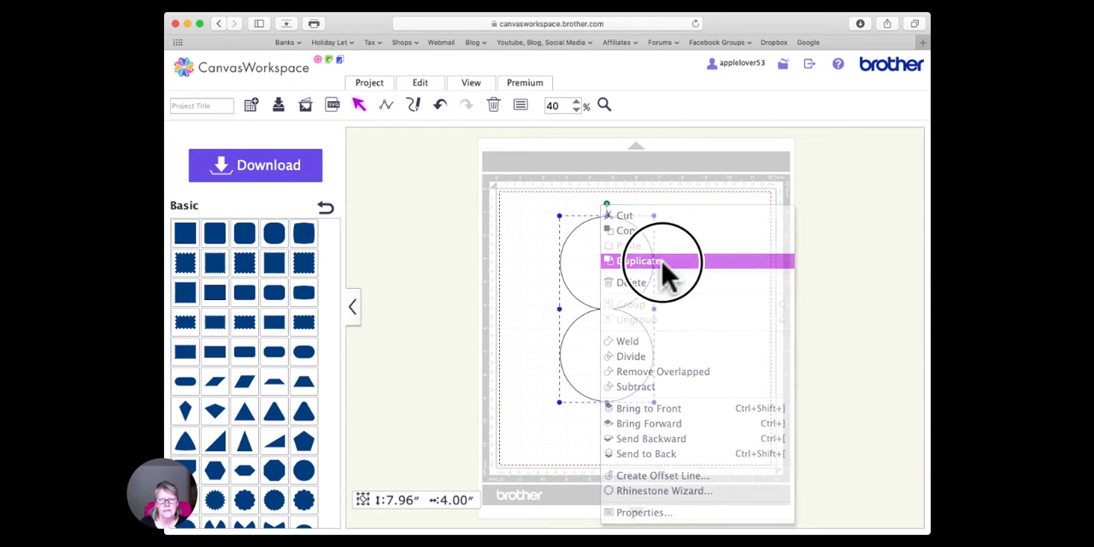
drag(536, 205, 689, 443)
click(430, 87)
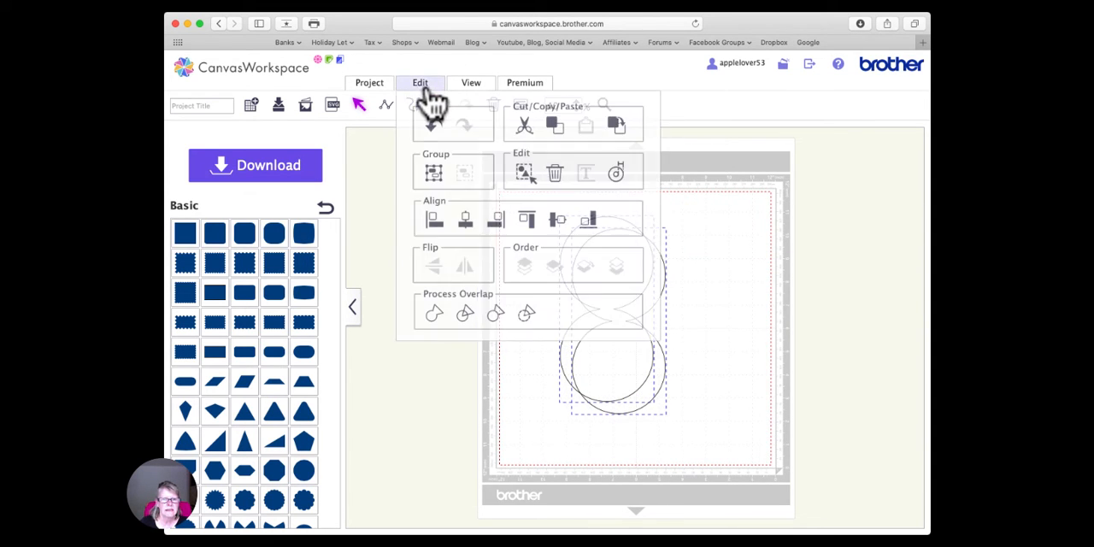
click(464, 220)
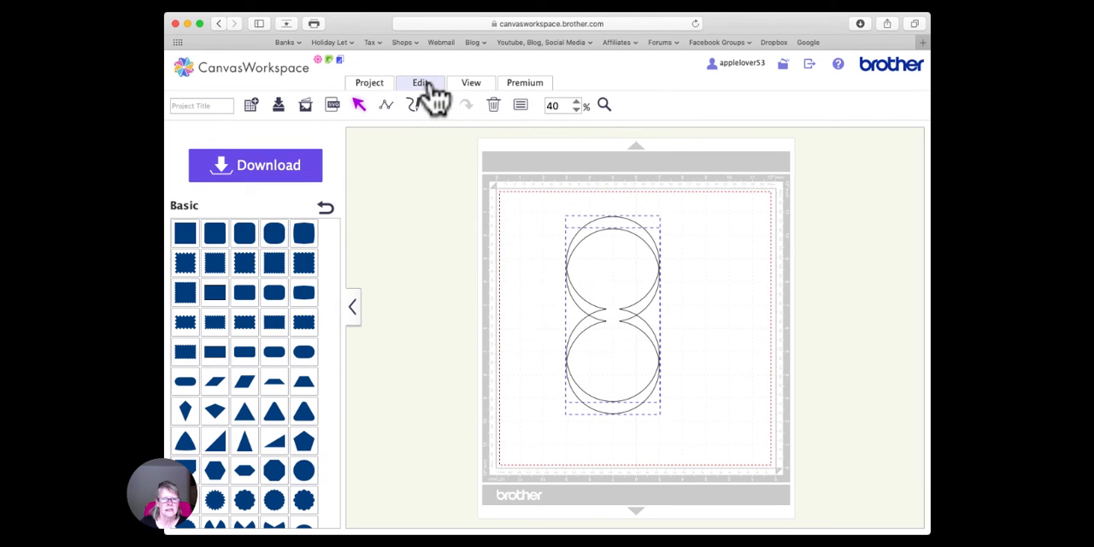
click(431, 87)
click(554, 215)
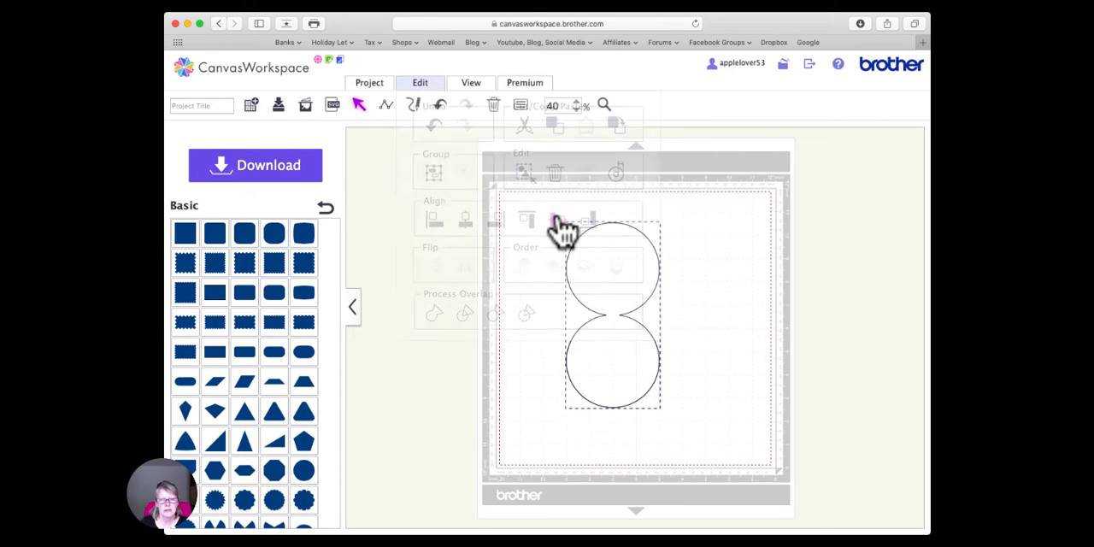
click(701, 322)
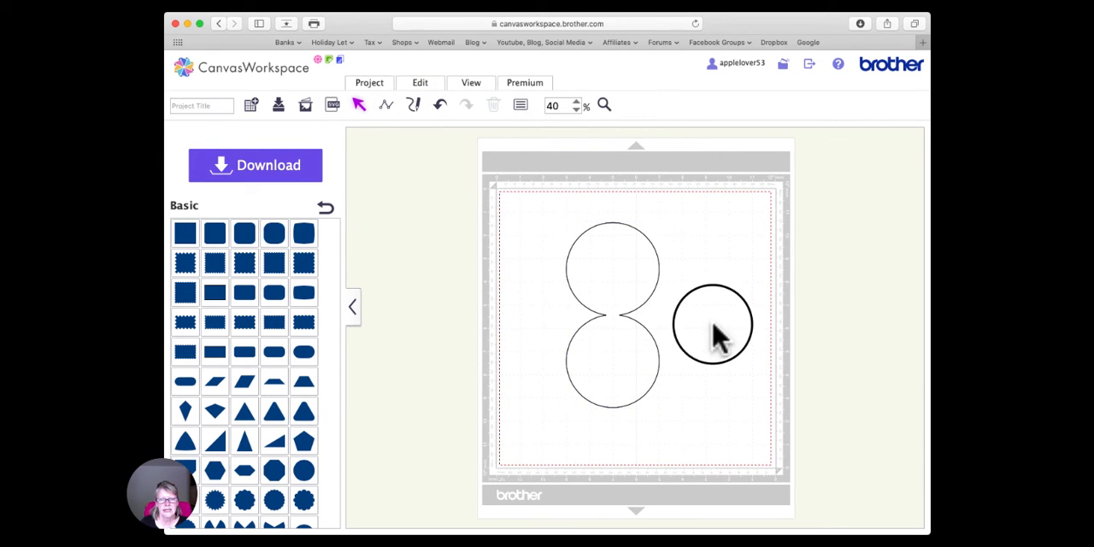
- Rotate one of the two stacked figure-eight shapes to 90 degrees
click(608, 309)
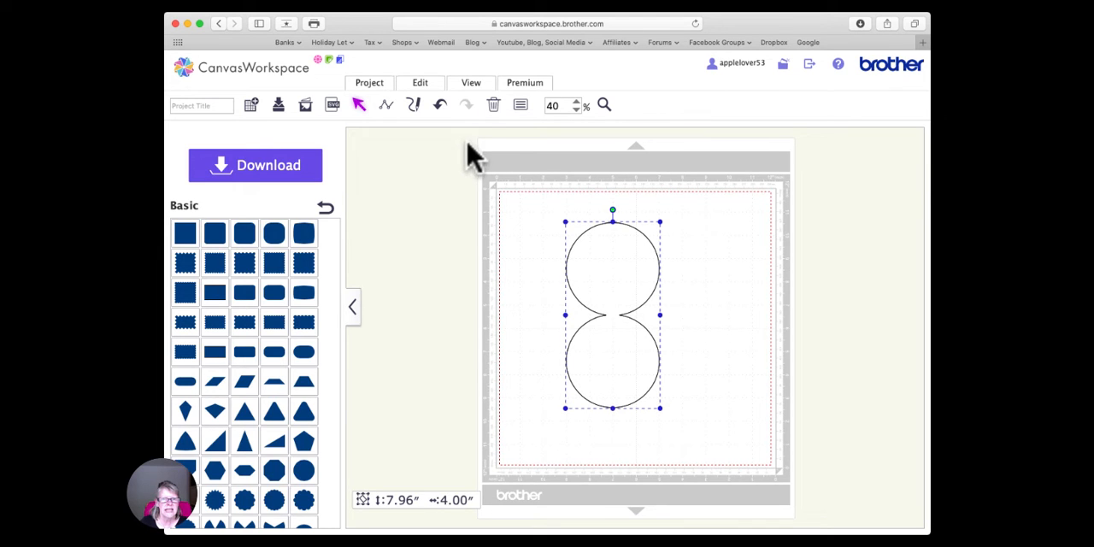
click(520, 106)
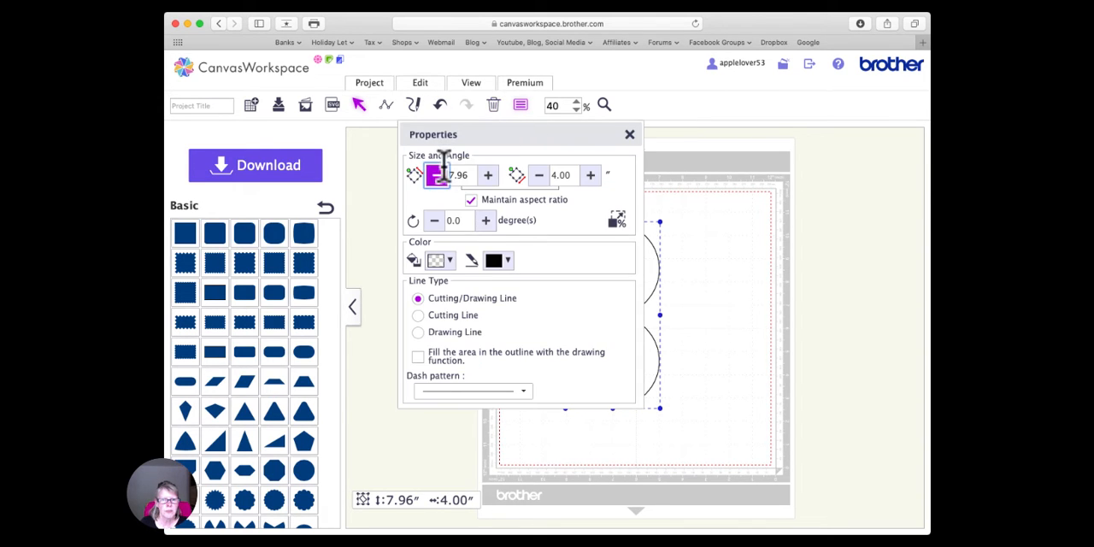
click(449, 220)
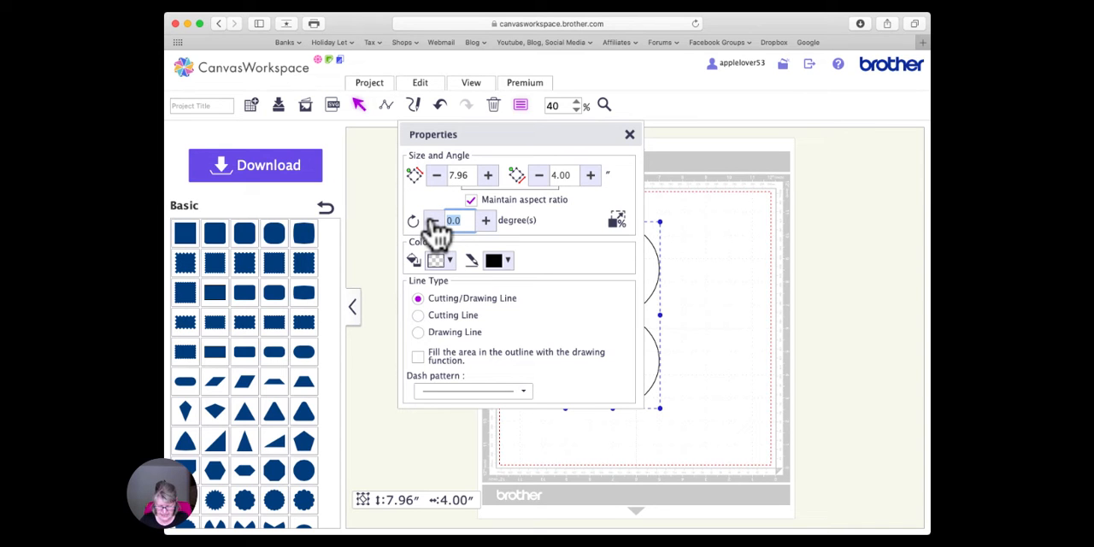
text(90)
key(Return)
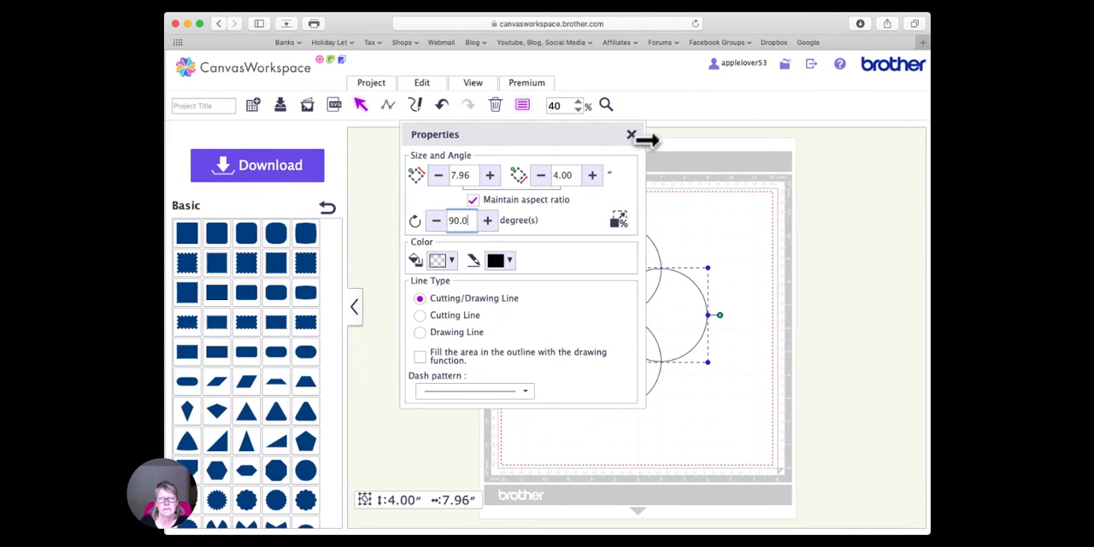
click(630, 135)
- Weld the two crossed figure-eight shapes into a single four-lobed outline
drag(488, 195, 745, 427)
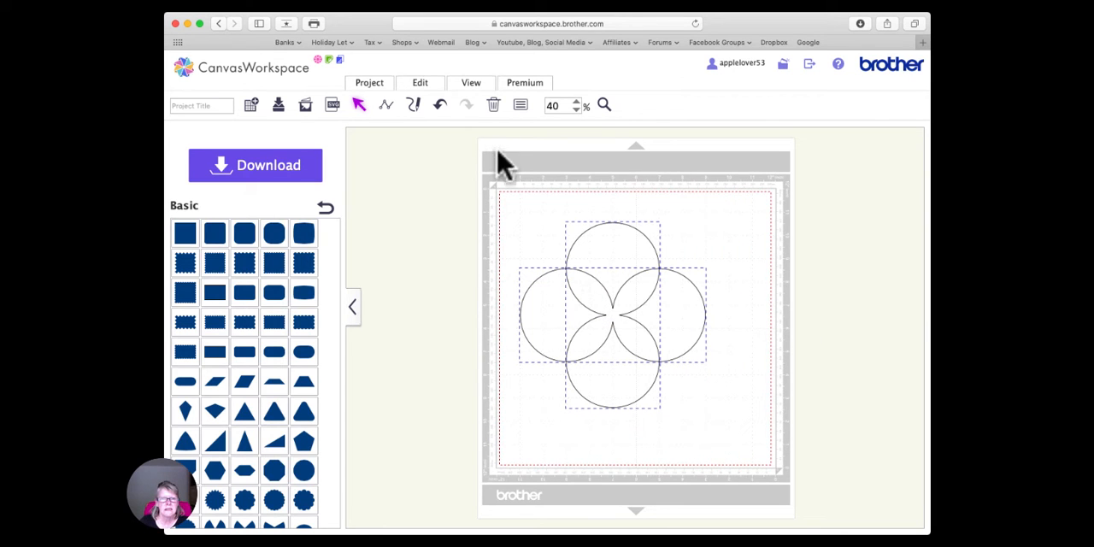
click(424, 89)
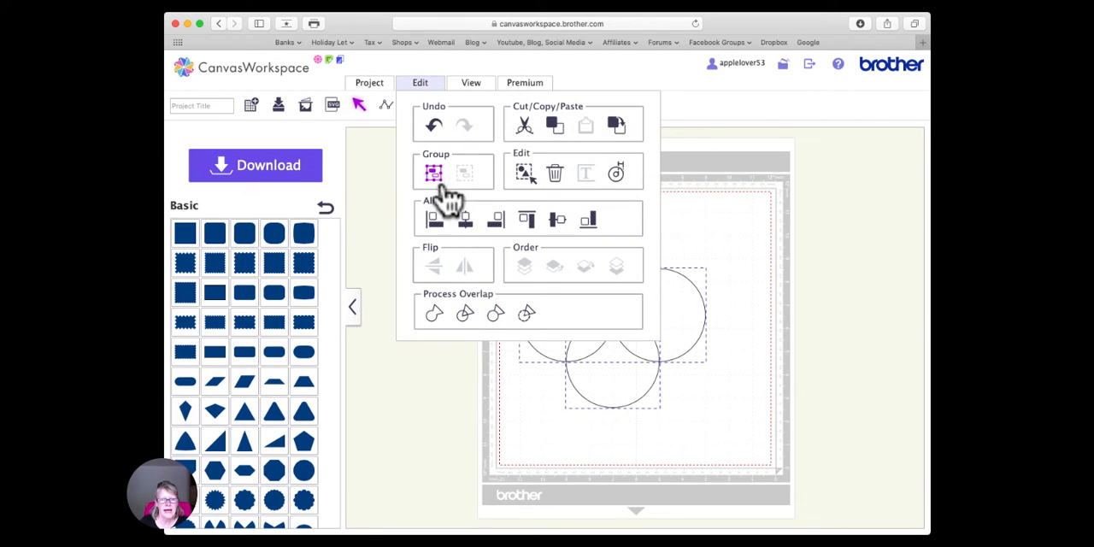
click(434, 313)
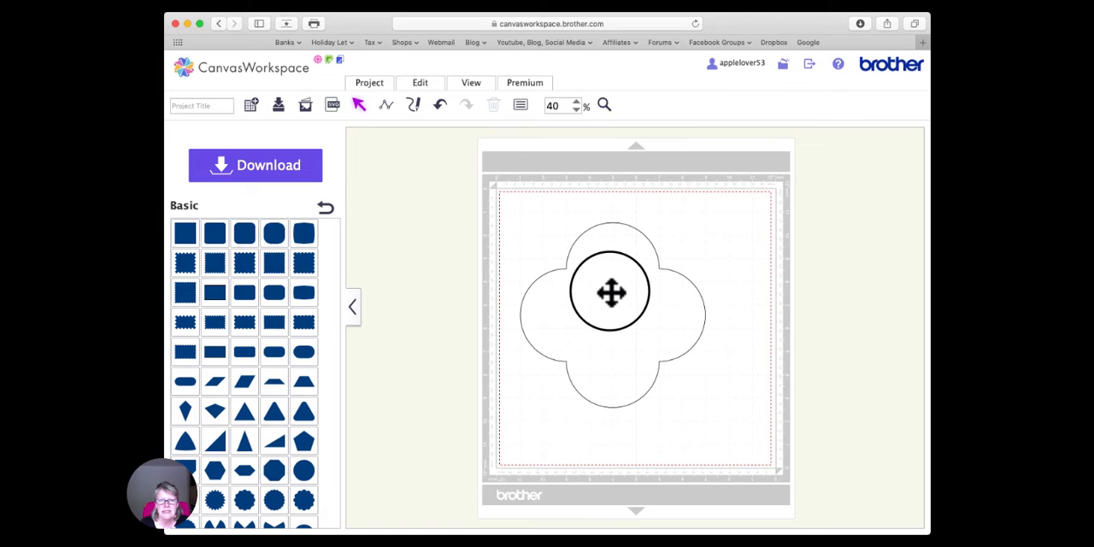
right_click(611, 292)
click(655, 262)
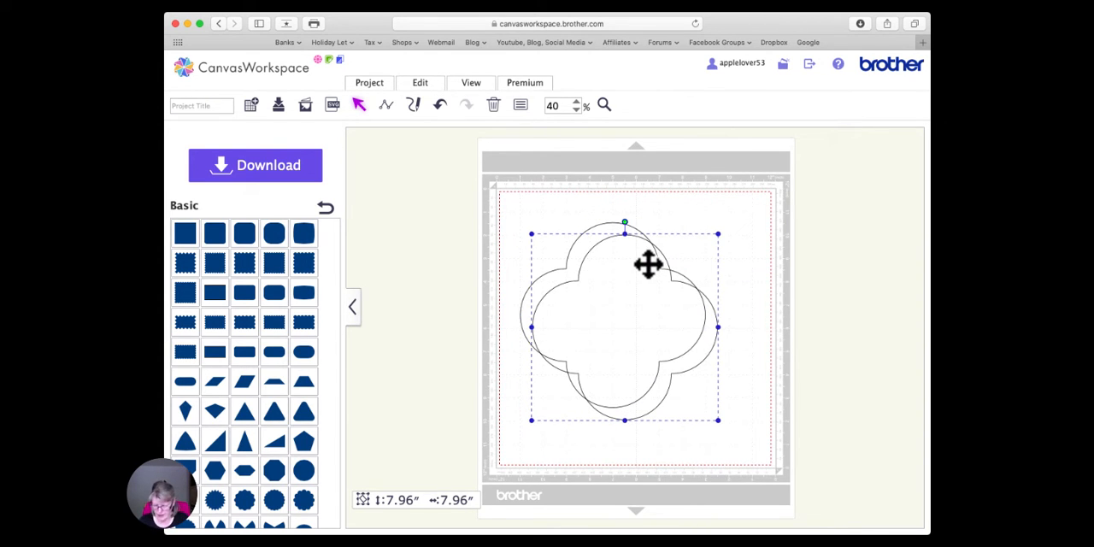
key(Delete)
- Create an inward offset line with 0.08 inches spacing for the four-lobed outline, leaving the original line as is
click(606, 275)
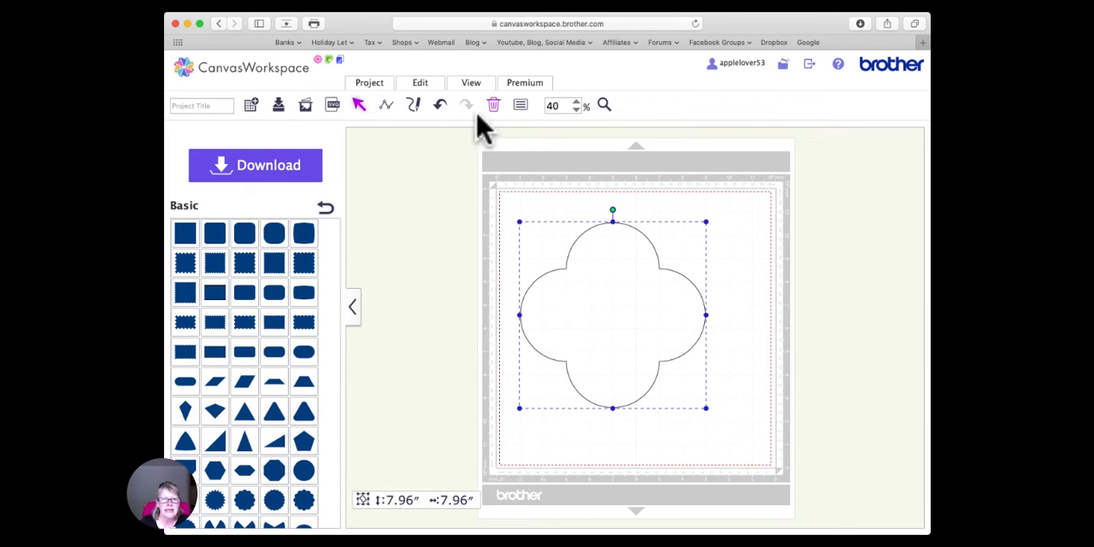
click(421, 85)
click(616, 173)
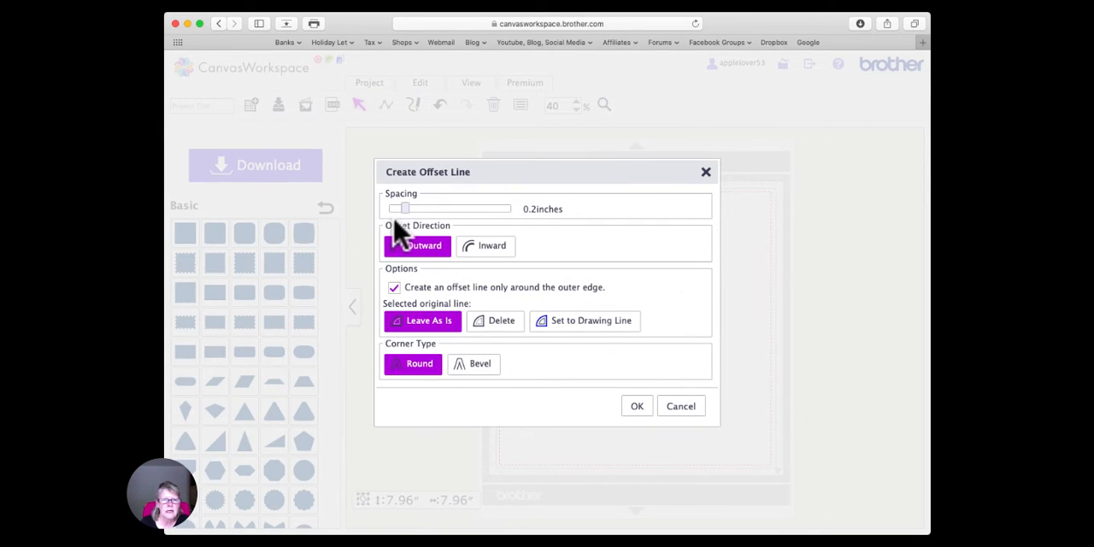
drag(407, 208, 394, 209)
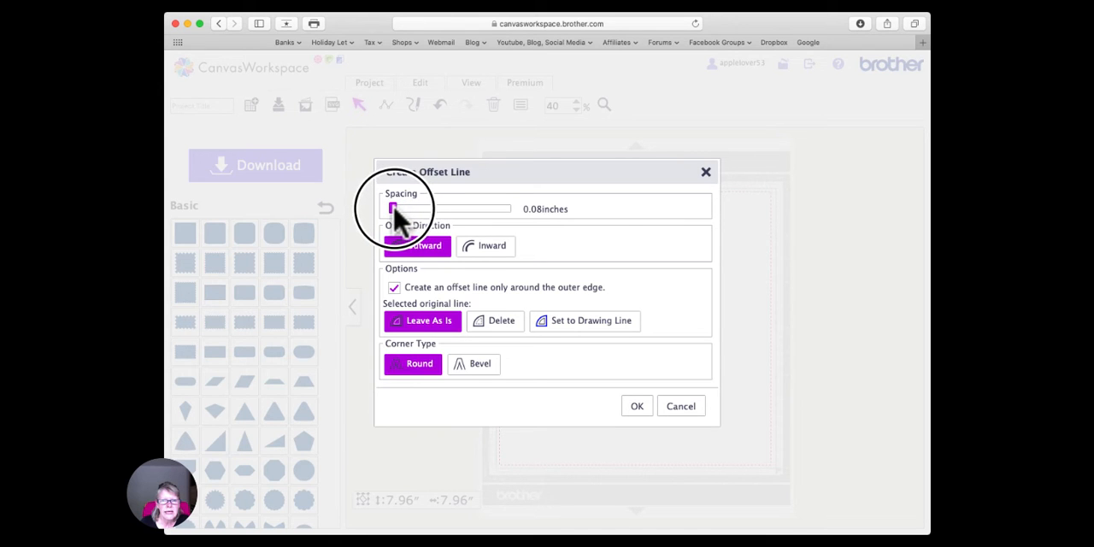
click(494, 247)
click(639, 407)
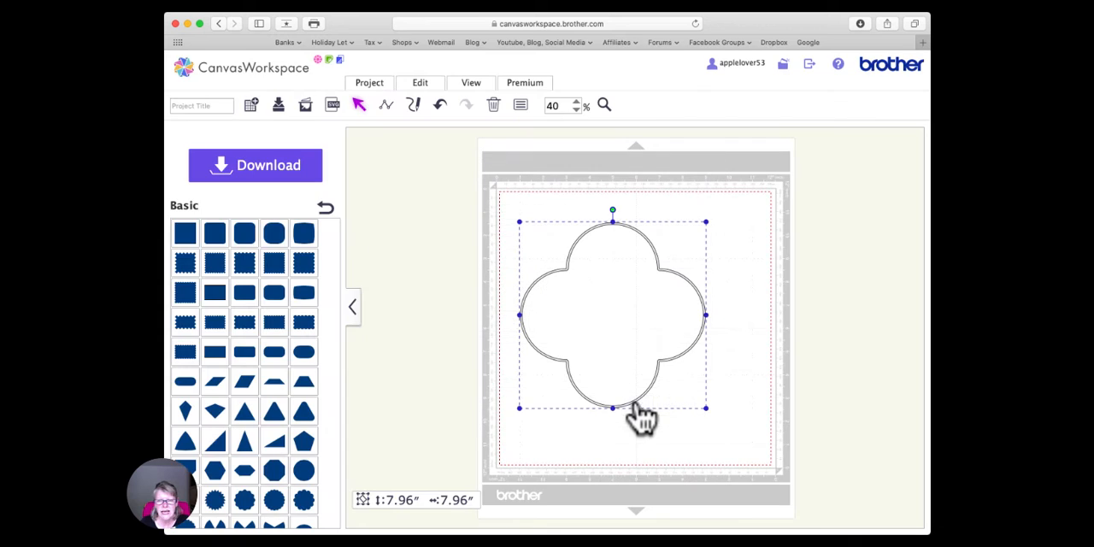
click(705, 257)
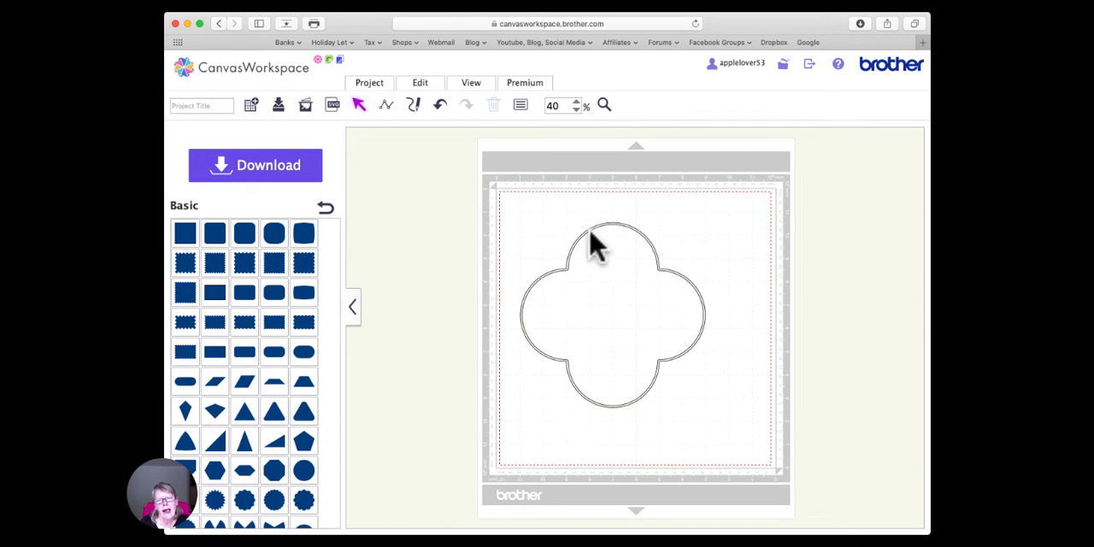
- Group the four-lobed outline with its inward offset line
drag(506, 181, 665, 330)
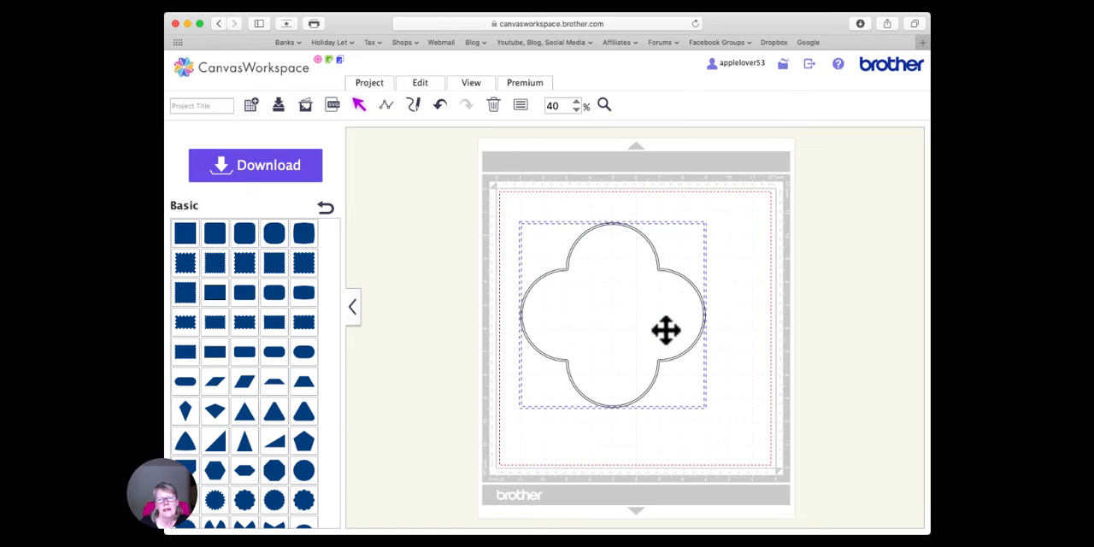
right_click(617, 250)
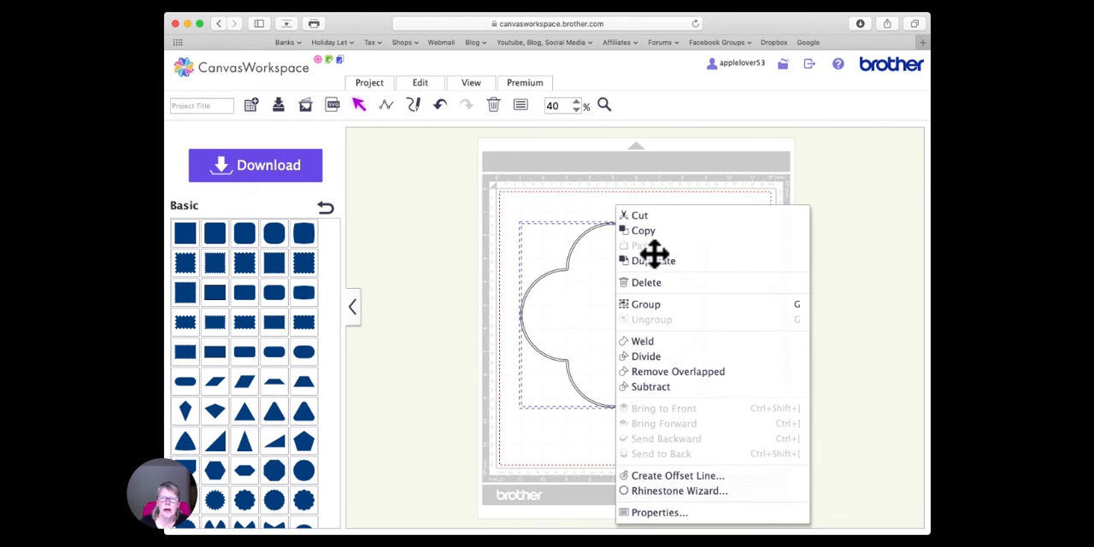
click(671, 305)
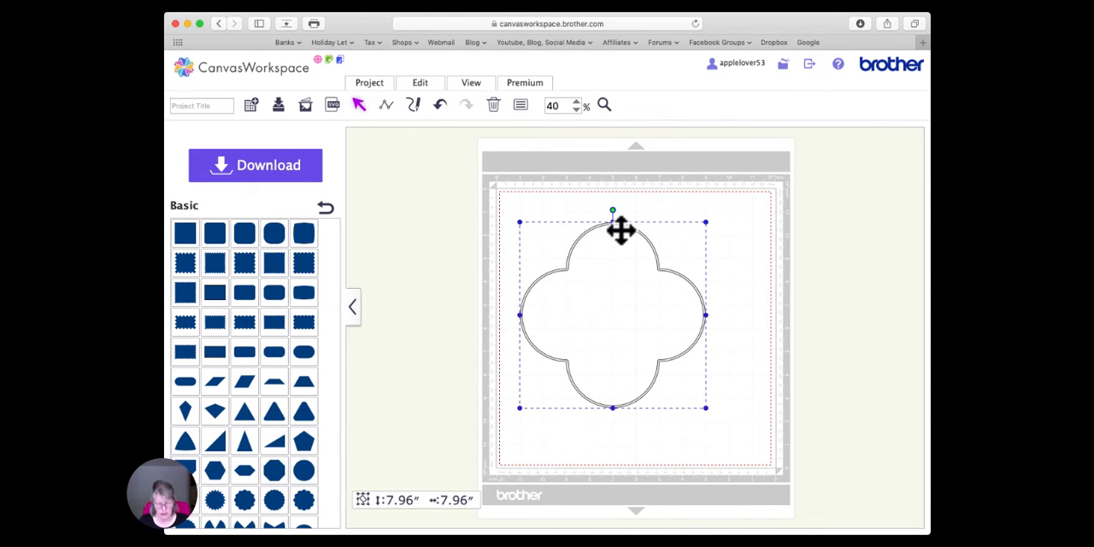
key(super+v)
drag(537, 200, 726, 382)
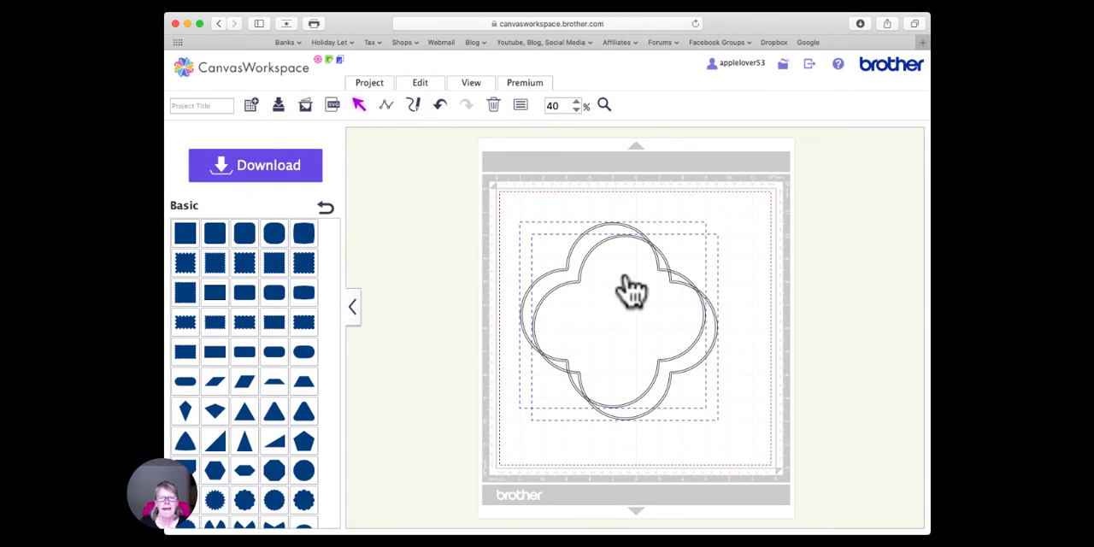
click(679, 293)
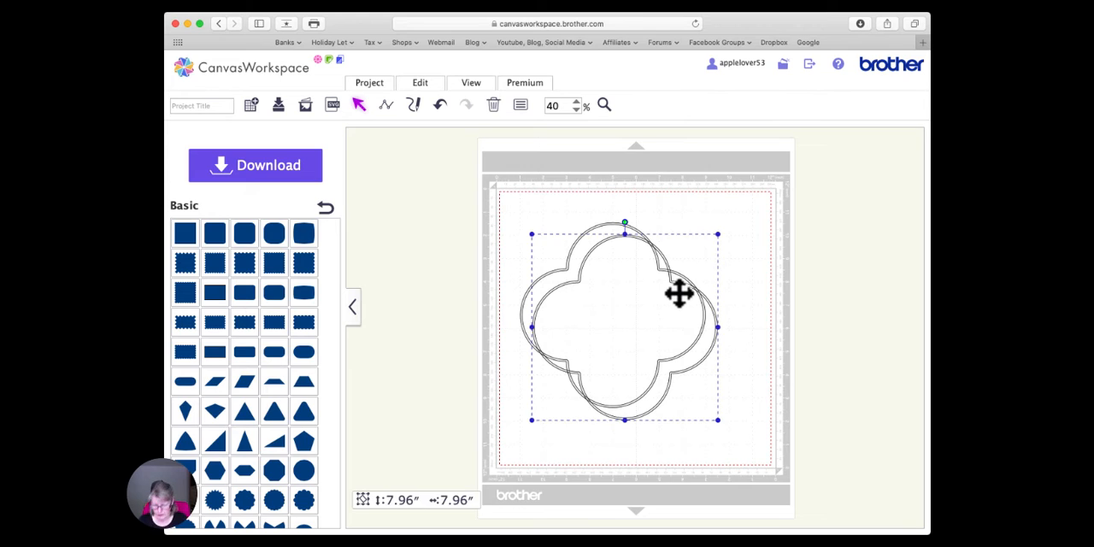
key(Delete)
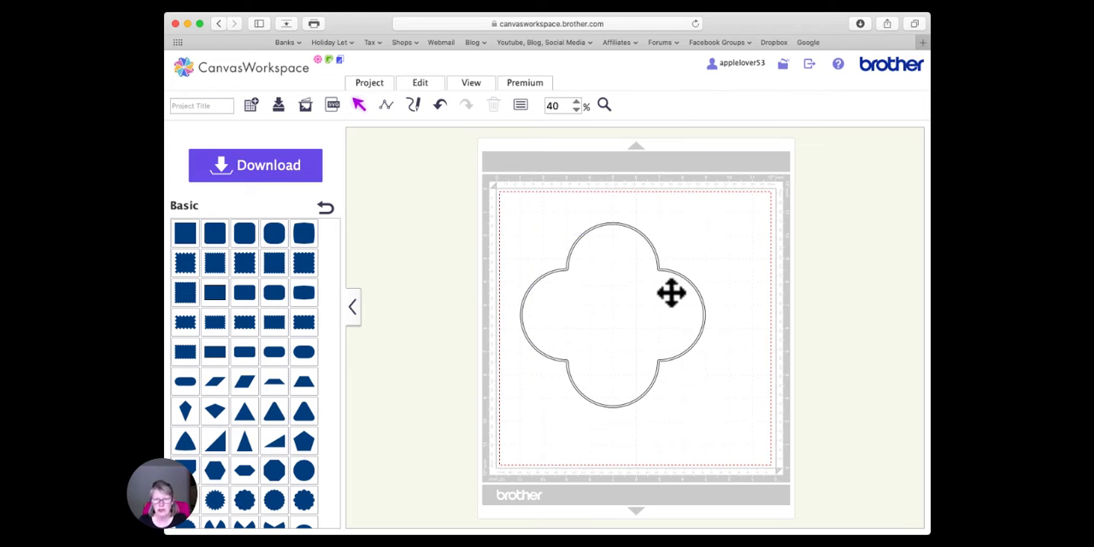
- Undo the grouping and the inward offset, and select the single four-lobed outline
click(443, 106)
click(442, 106)
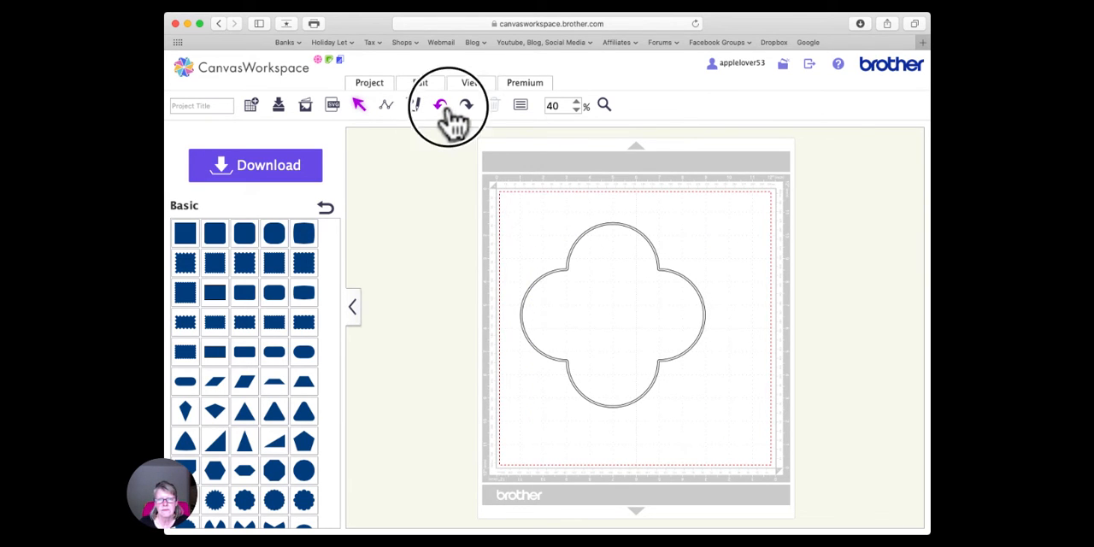
click(445, 108)
click(622, 272)
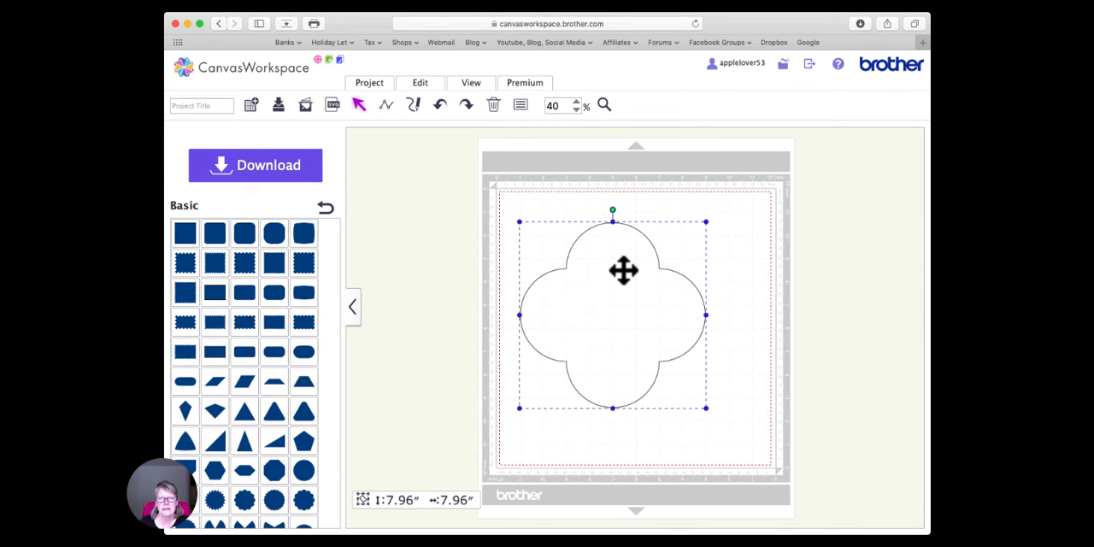
- Paste a copy of the four-lobed outline and centre both outlines on each other horizontally and vertically
mouse_move(611, 267)
mouse_down()
mouse_move(595, 266)
mouse_move(616, 263)
mouse_up()
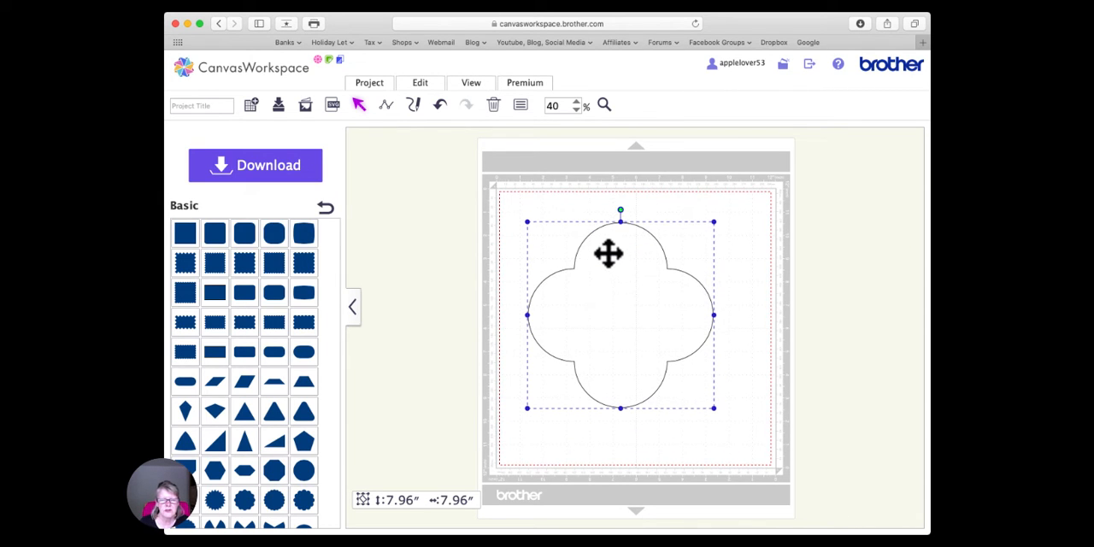
key(super+v)
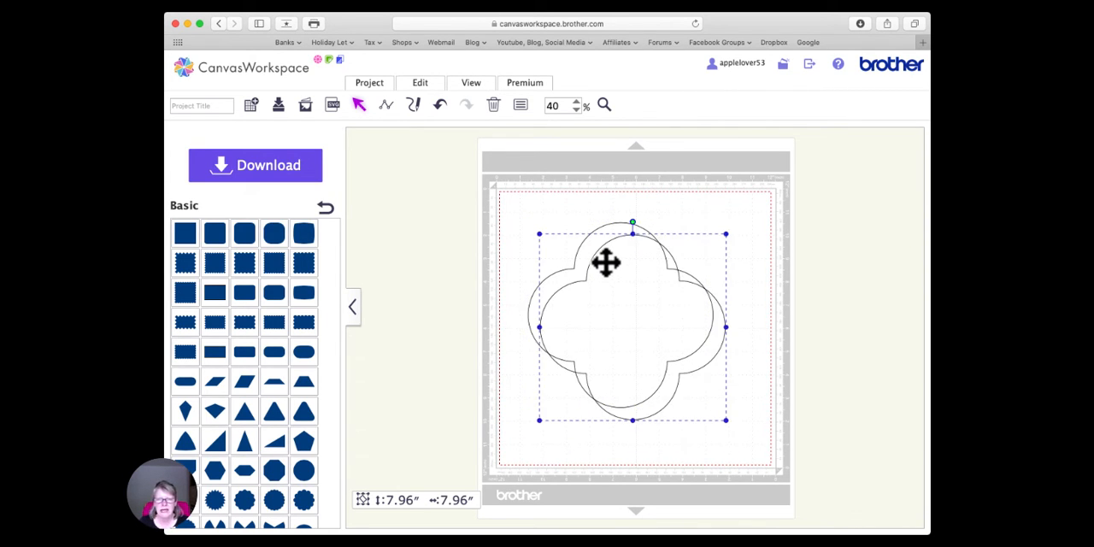
drag(557, 210, 654, 313)
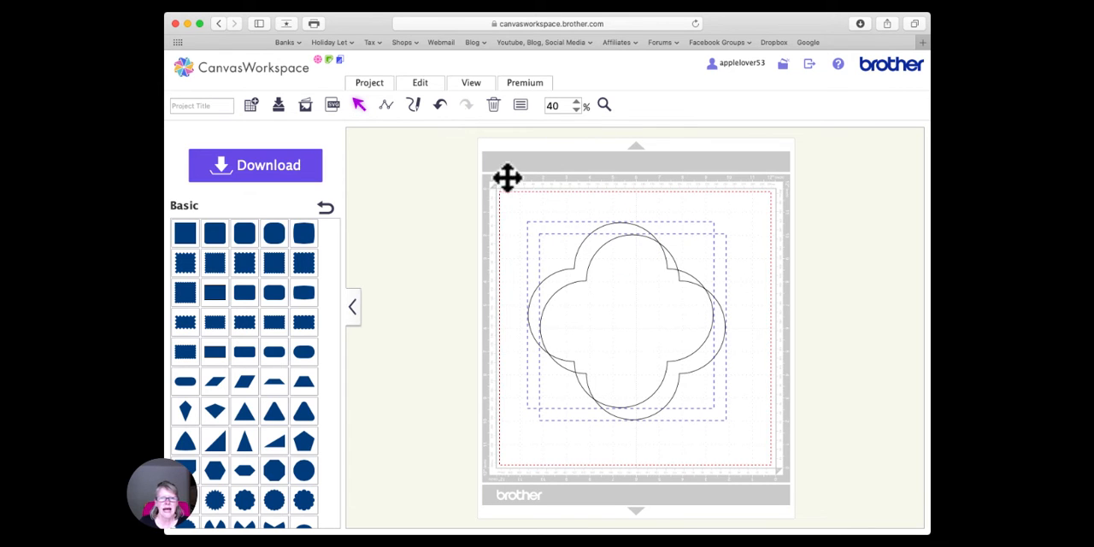
click(414, 85)
click(466, 224)
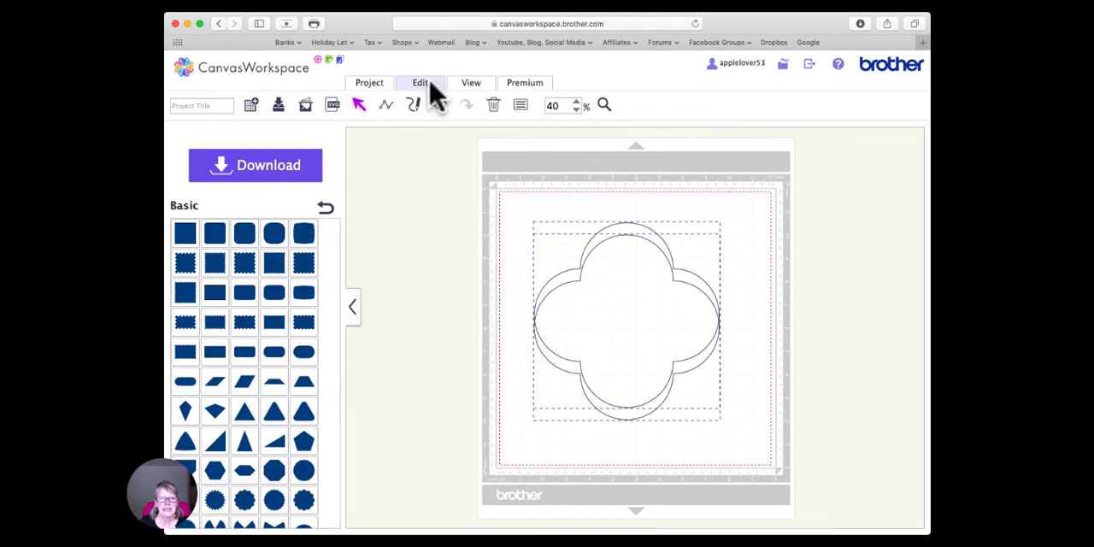
click(432, 89)
click(557, 224)
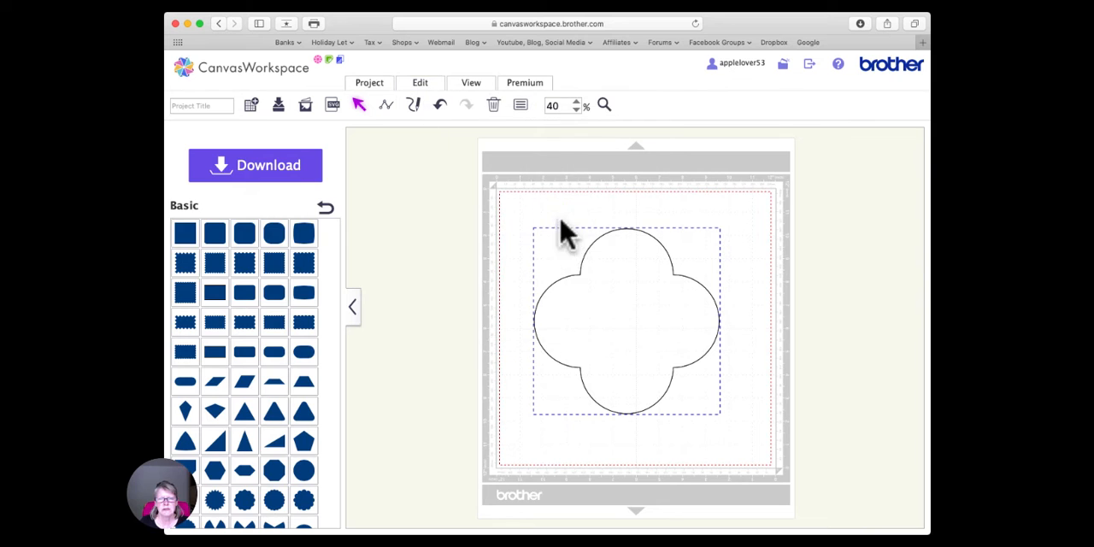
click(770, 294)
- Rotate the top copy of the four-lobed outline to 90 degrees
click(627, 310)
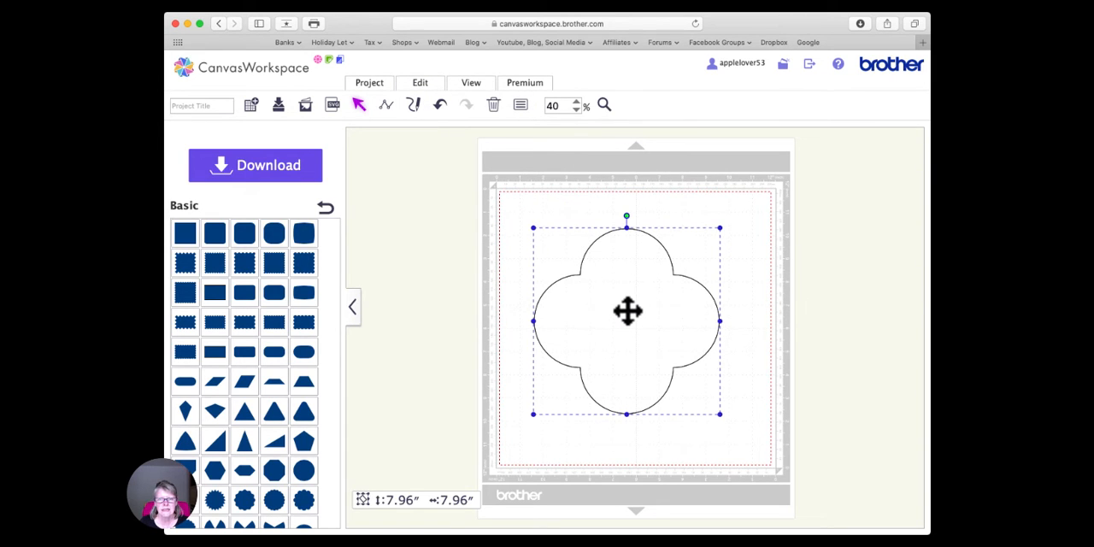
click(523, 105)
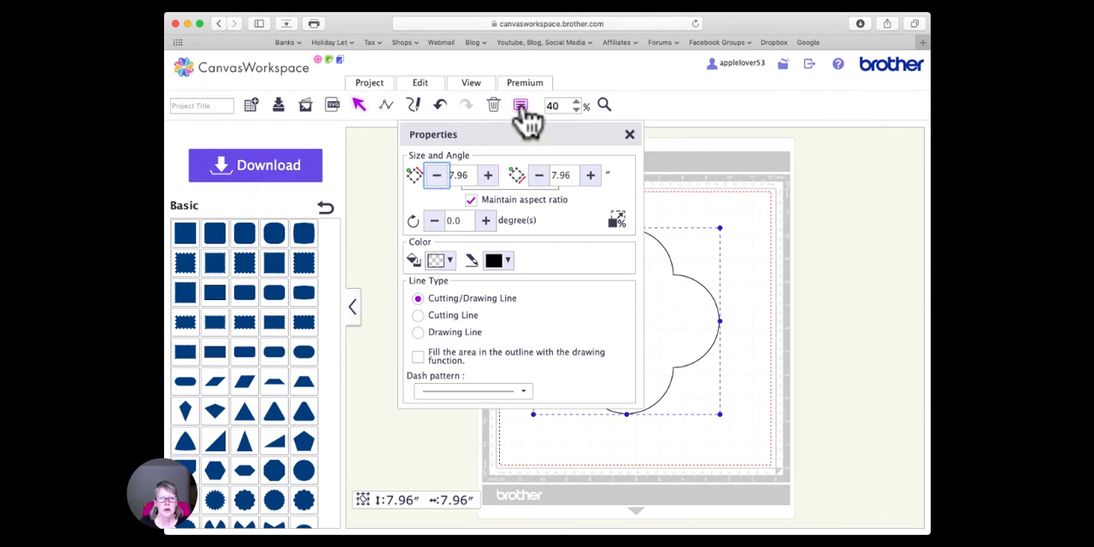
click(453, 219)
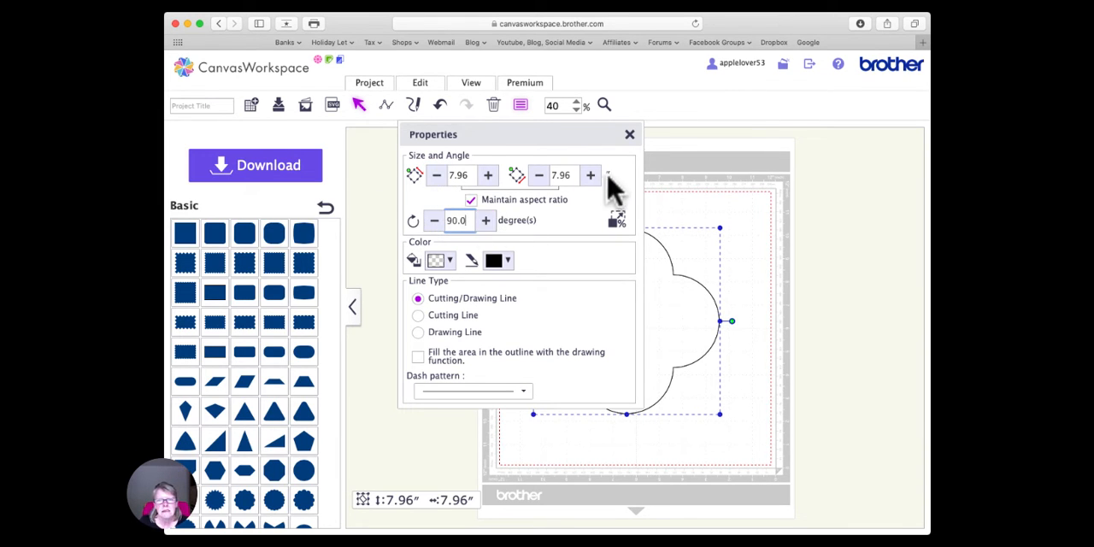
drag(593, 134, 507, 138)
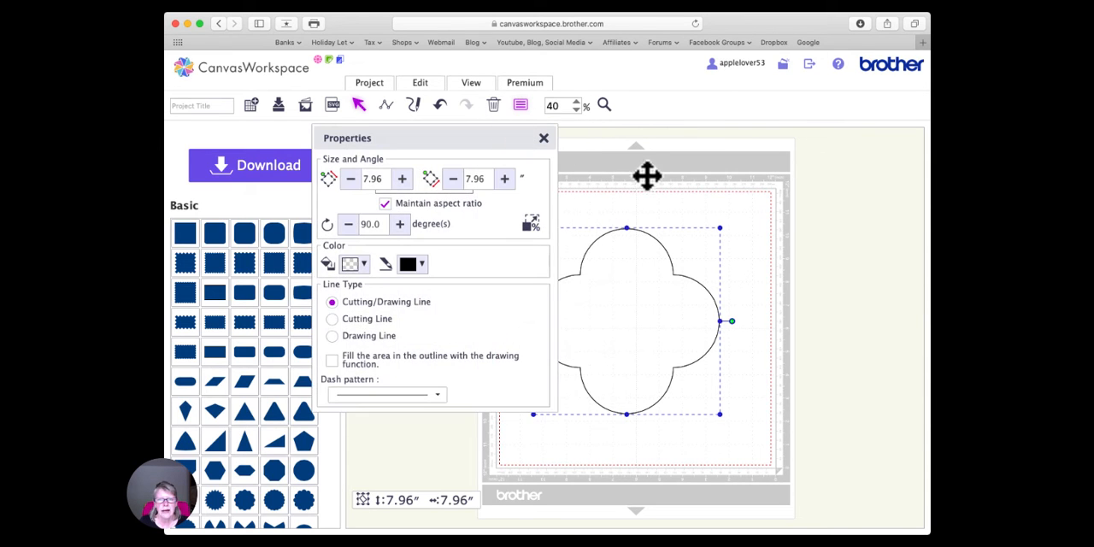
click(649, 175)
click(630, 285)
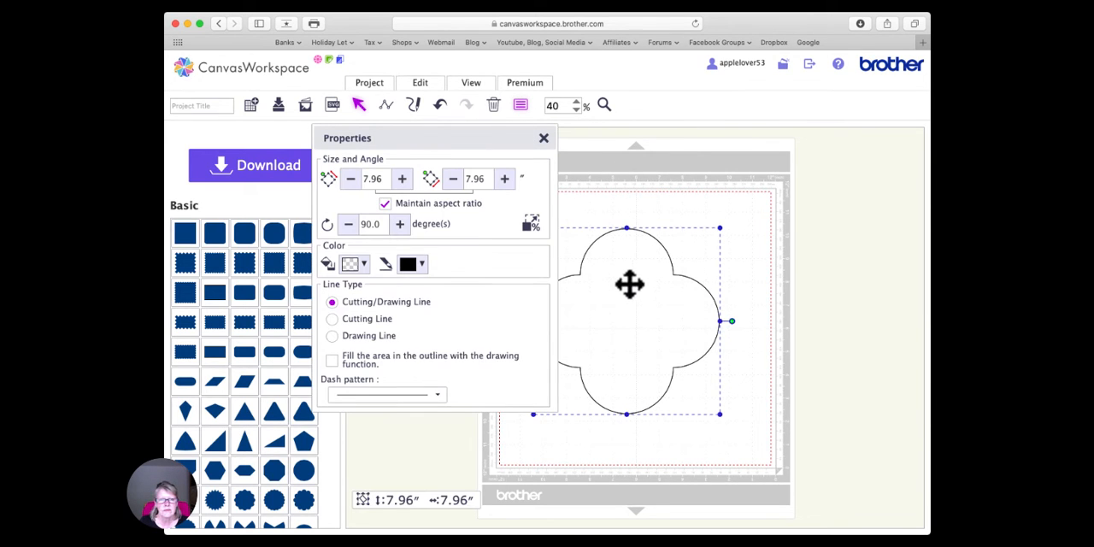
- Set the rotation of the top four-lobed outline to 45 degrees
double_click(379, 224)
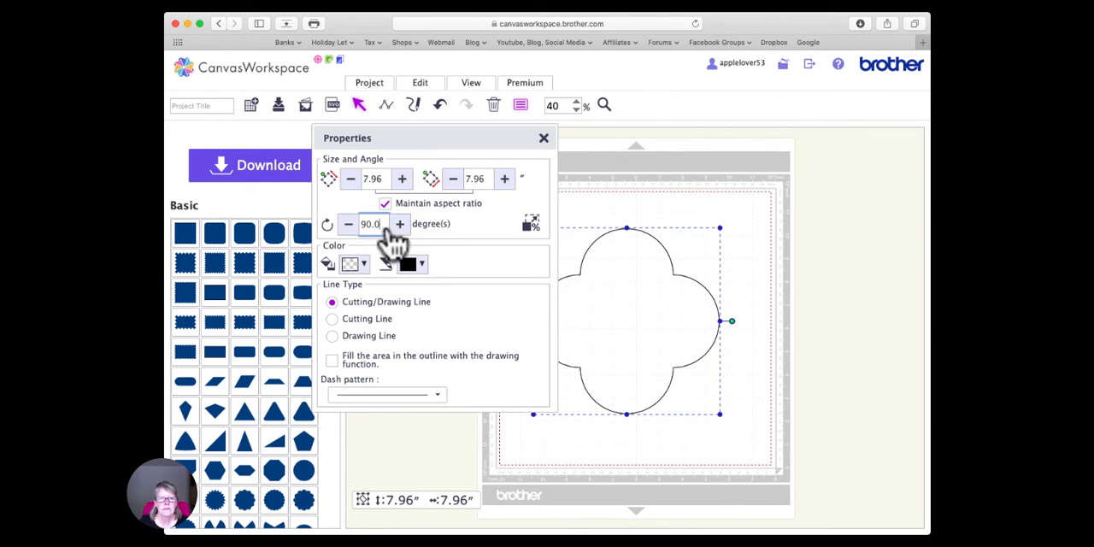
drag(381, 224, 344, 225)
text(45)
key(Return)
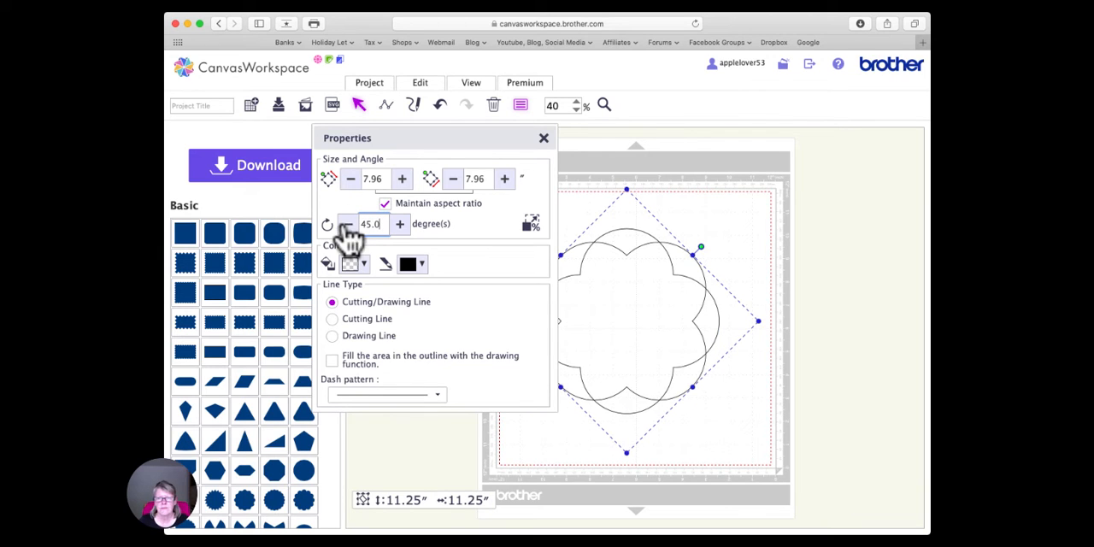
click(543, 138)
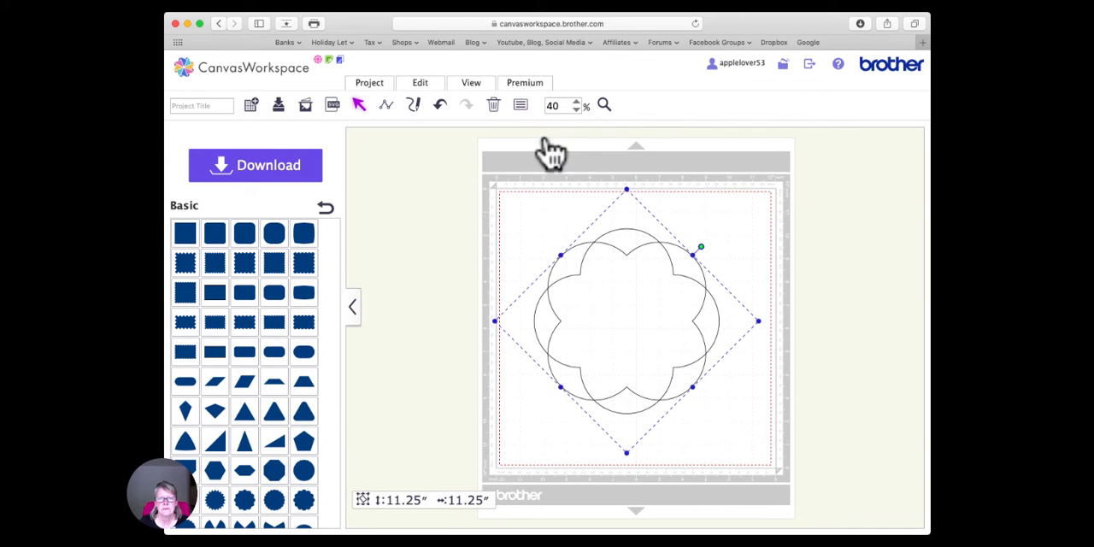
click(721, 211)
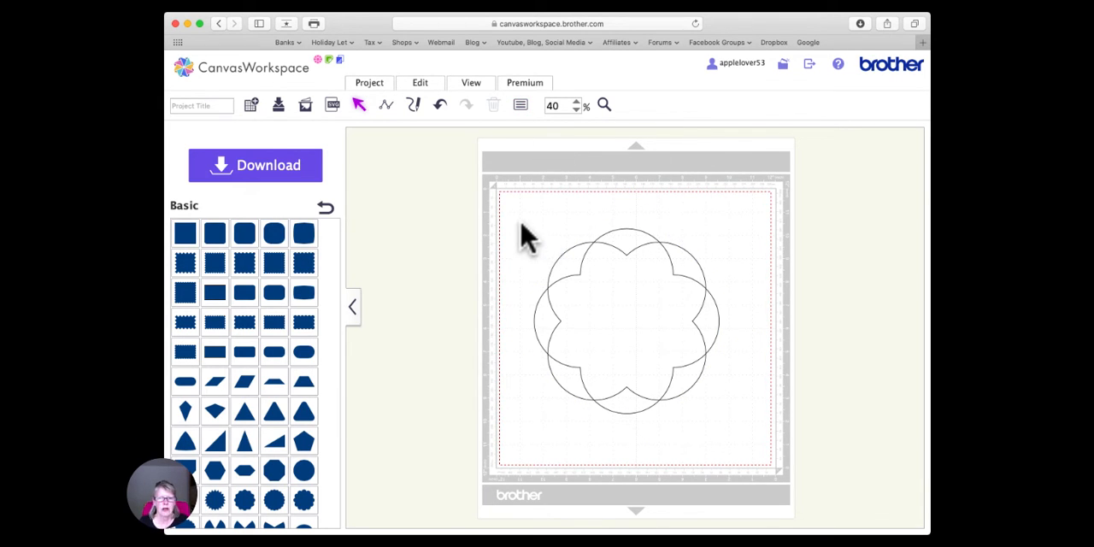
- Group the two crossed four-lobed outlines into one eight-lobed shape
drag(490, 205, 767, 453)
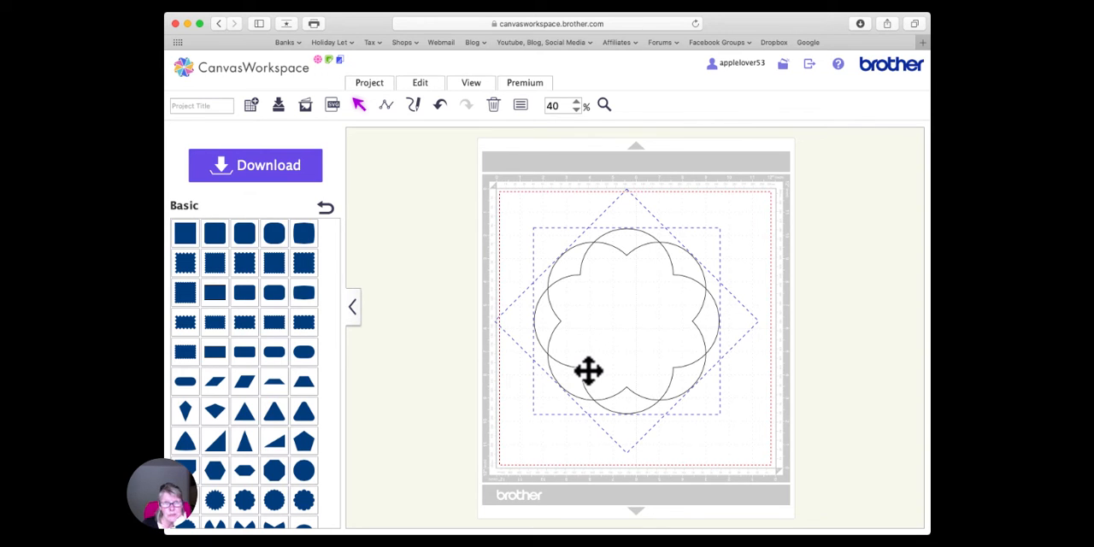
click(723, 386)
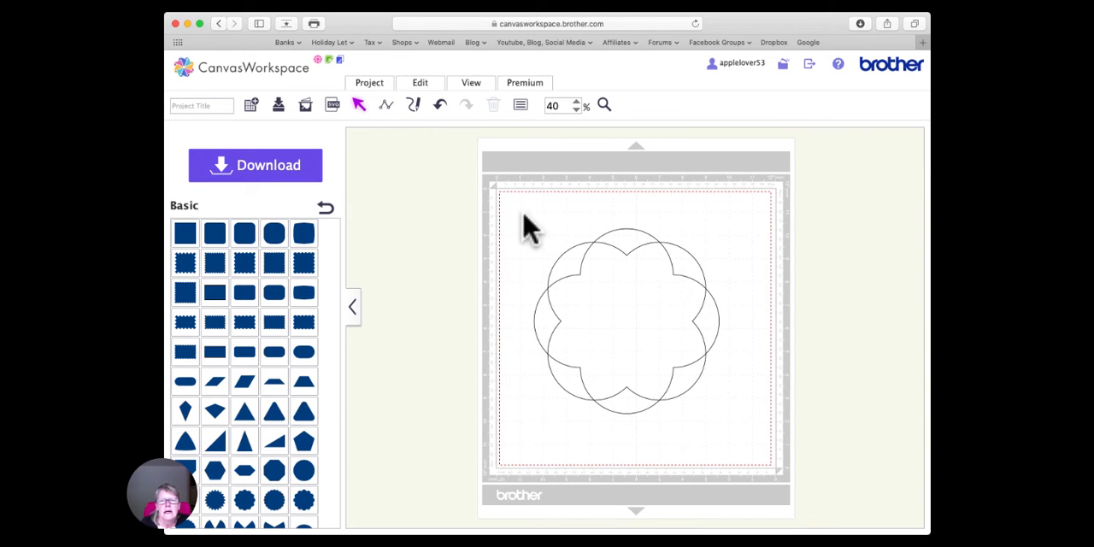
drag(521, 210, 735, 374)
right_click(634, 291)
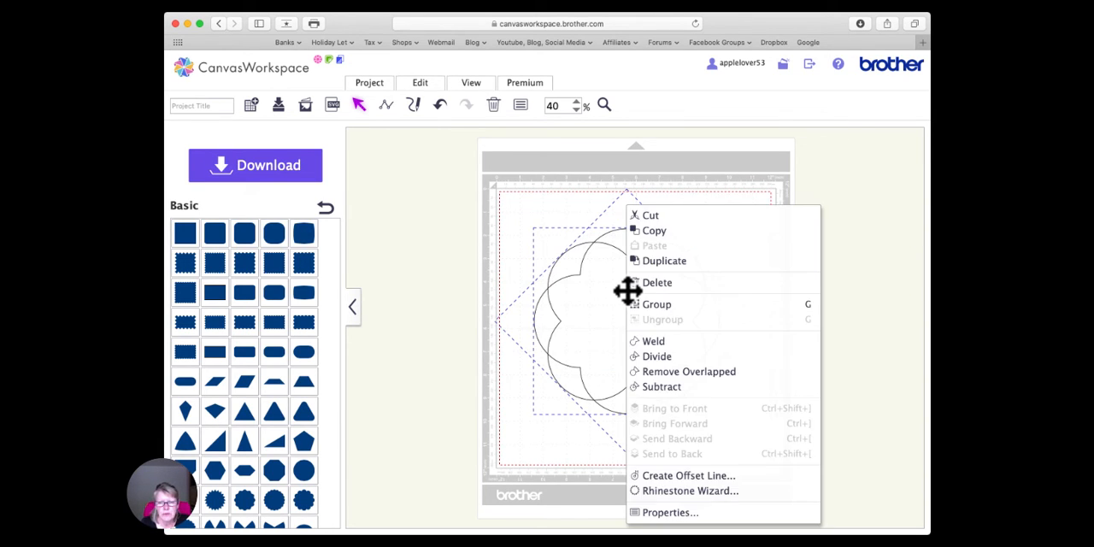
click(664, 305)
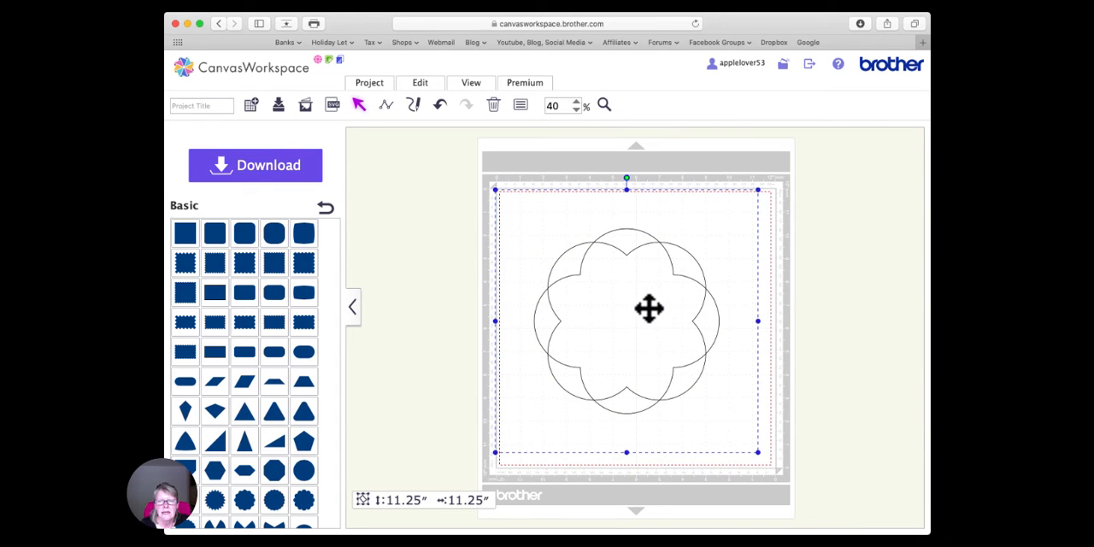
- Copy the grouped eight-lobed shape, place the copy beside the original, and resize it to 7.60 inches
key(super+c)
key(super+v)
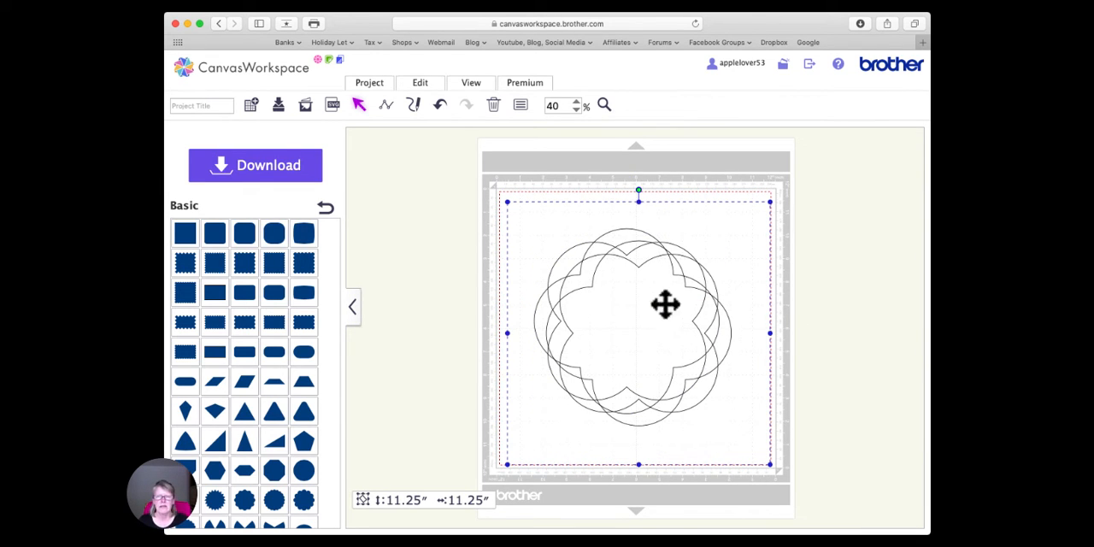
drag(662, 299, 541, 307)
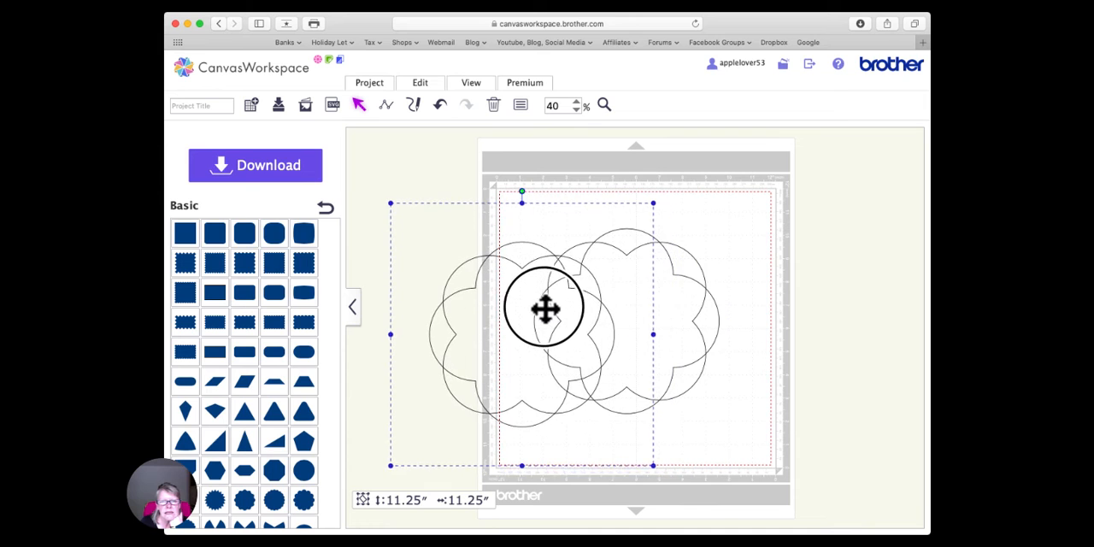
click(520, 105)
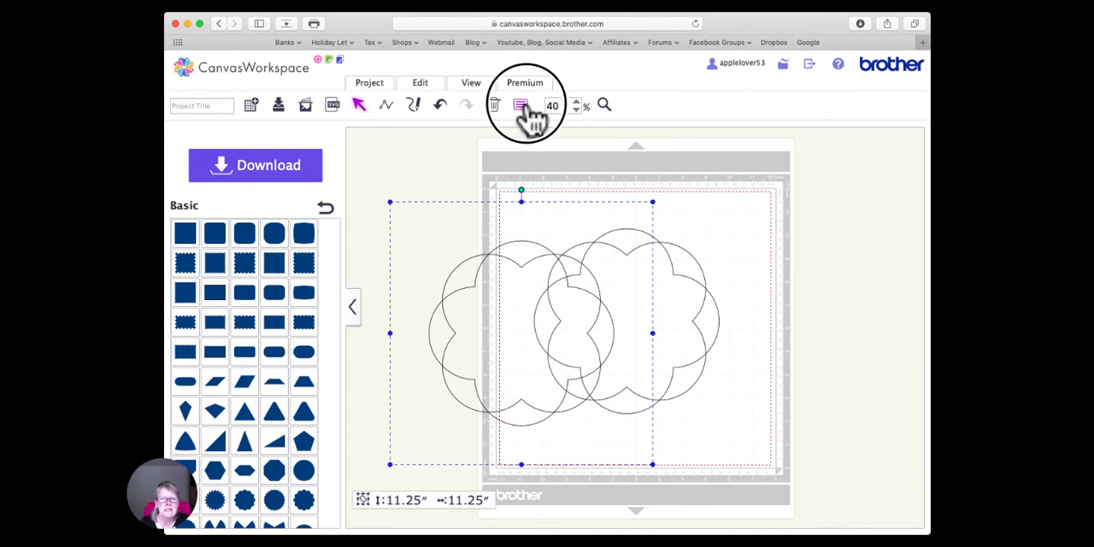
double_click(388, 180)
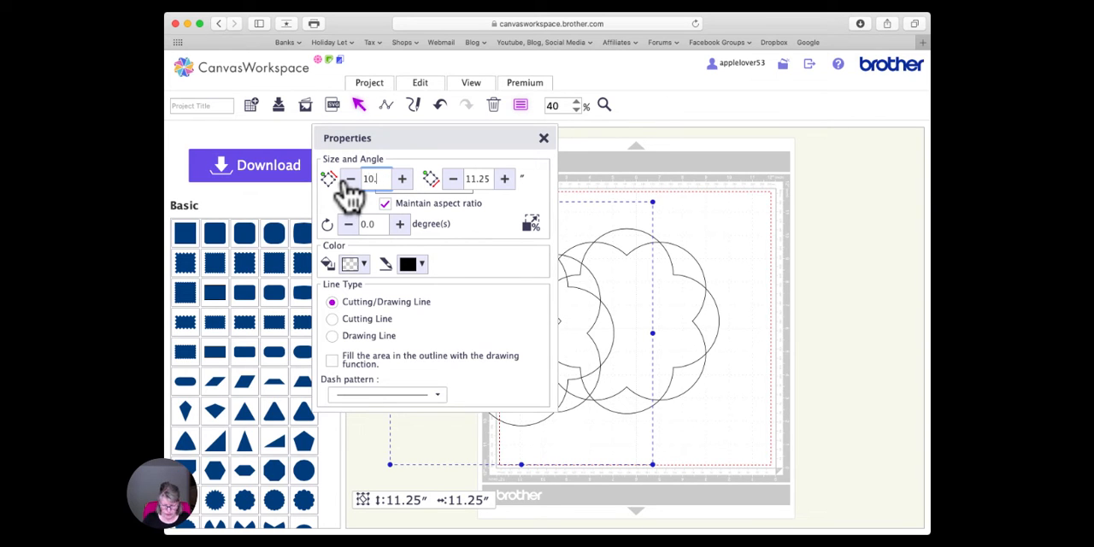
click(350, 183)
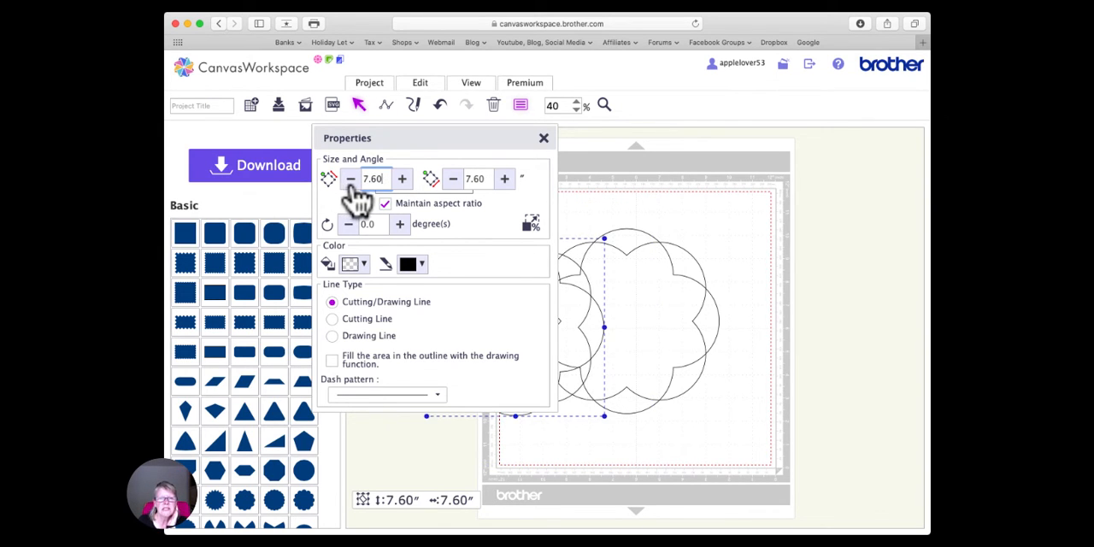
click(543, 137)
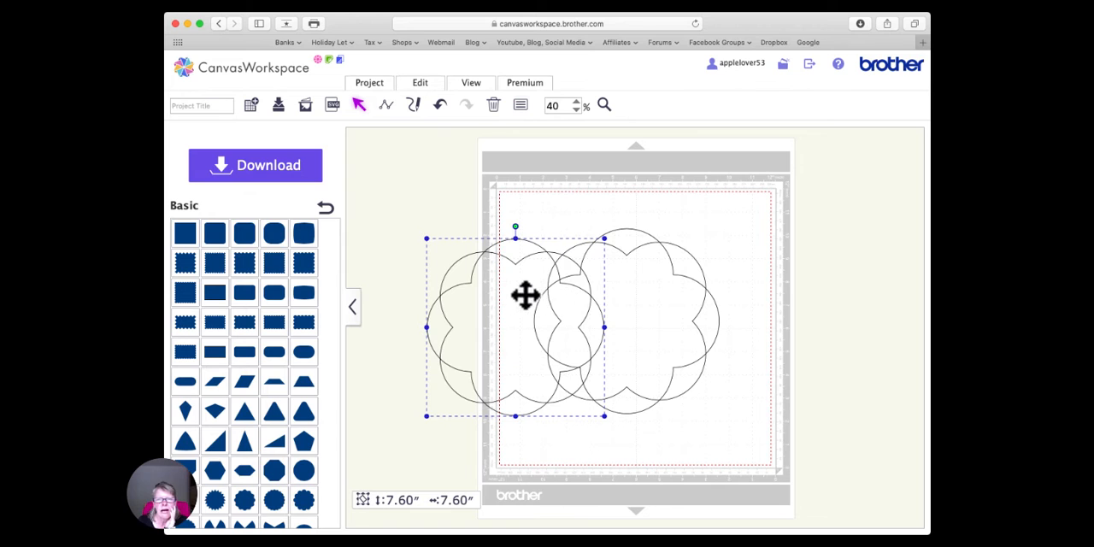
- Move the 7.60-inch copy onto the larger eight-lobed shape and centre the two horizontally and vertically
drag(528, 293, 648, 294)
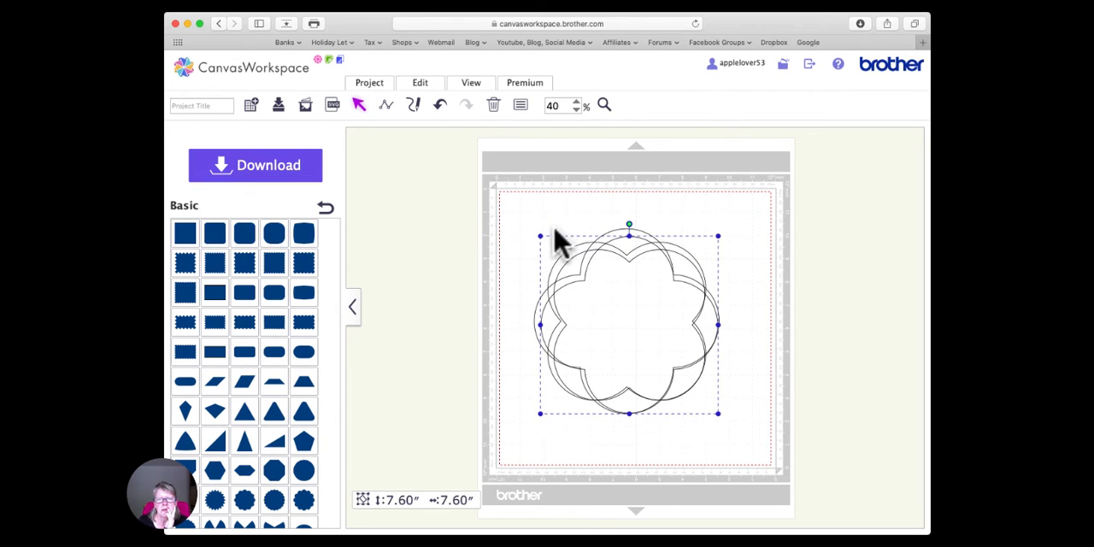
drag(540, 223, 703, 373)
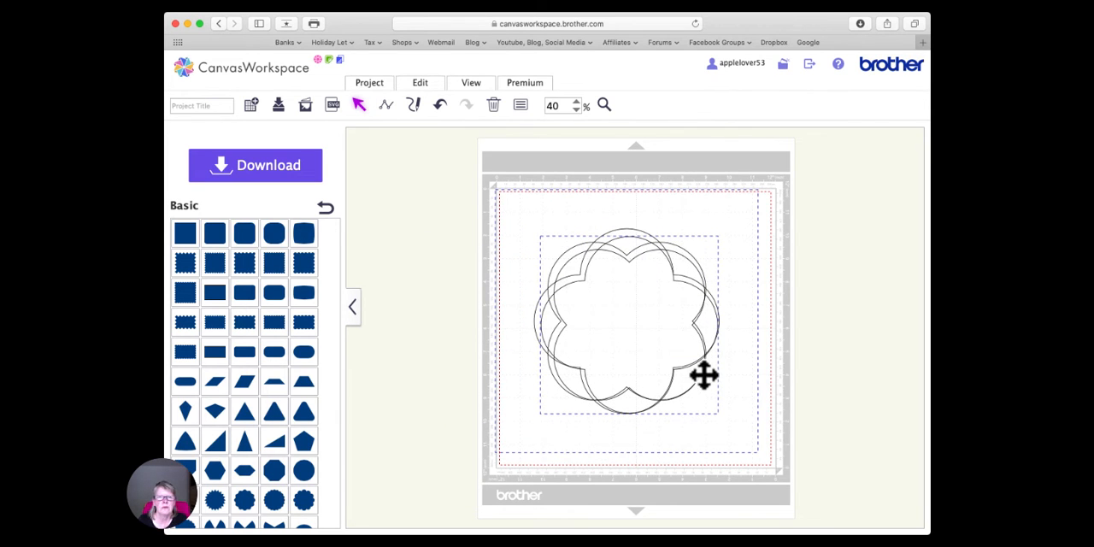
click(420, 89)
click(464, 224)
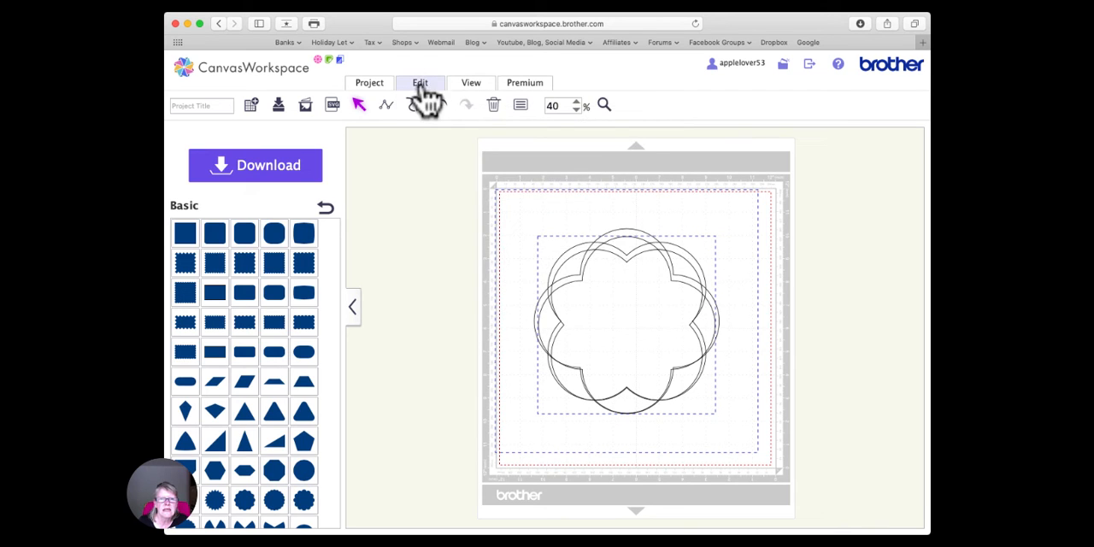
click(420, 86)
click(560, 222)
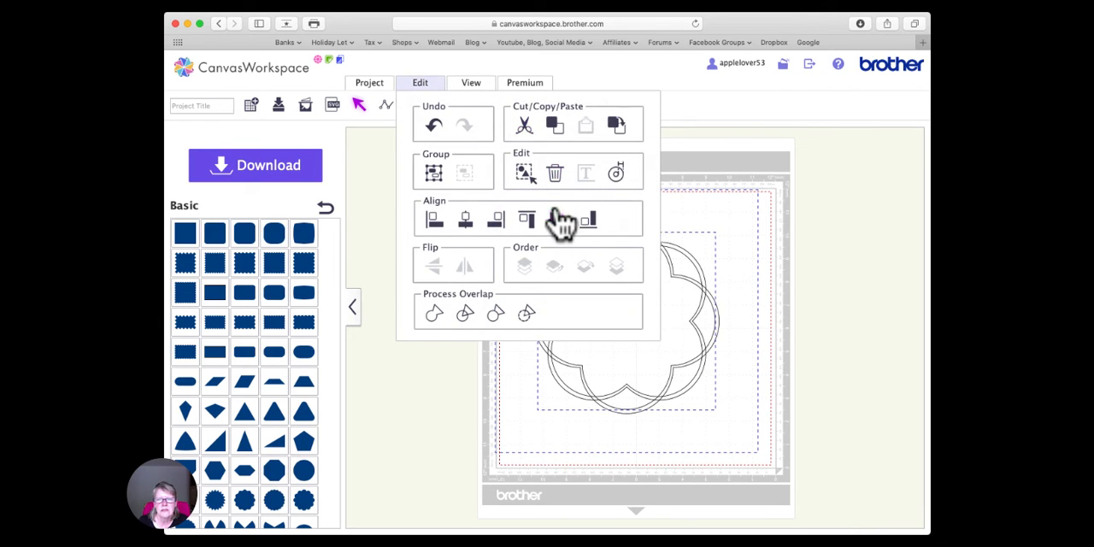
click(732, 248)
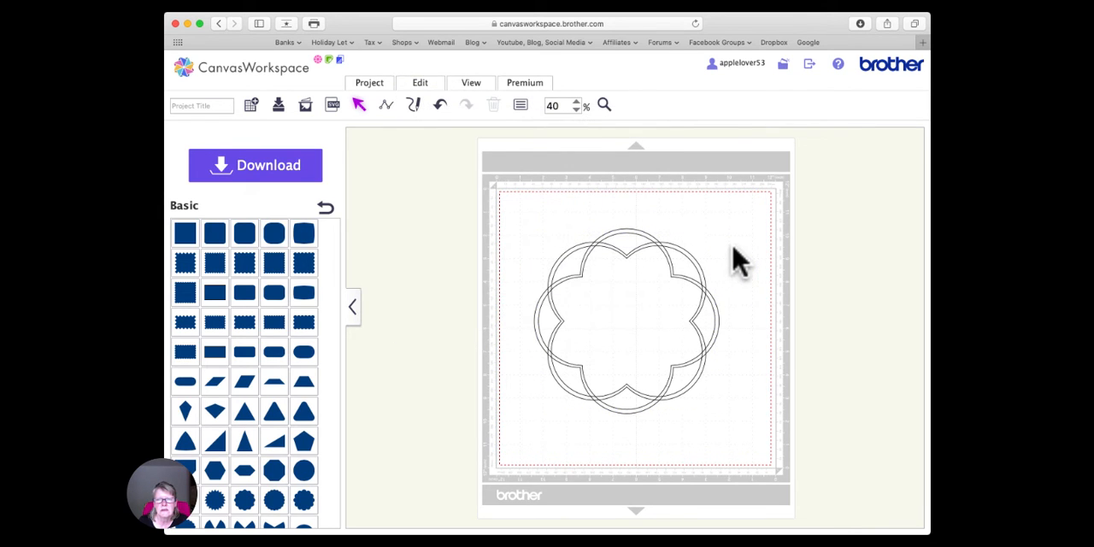
- Copy the 7.60-inch eight-lobed shape, place the copy beside the nested pair, and resize it to 7 inches
click(626, 313)
mouse_move(626, 312)
mouse_down()
mouse_move(652, 313)
mouse_move(626, 313)
mouse_up()
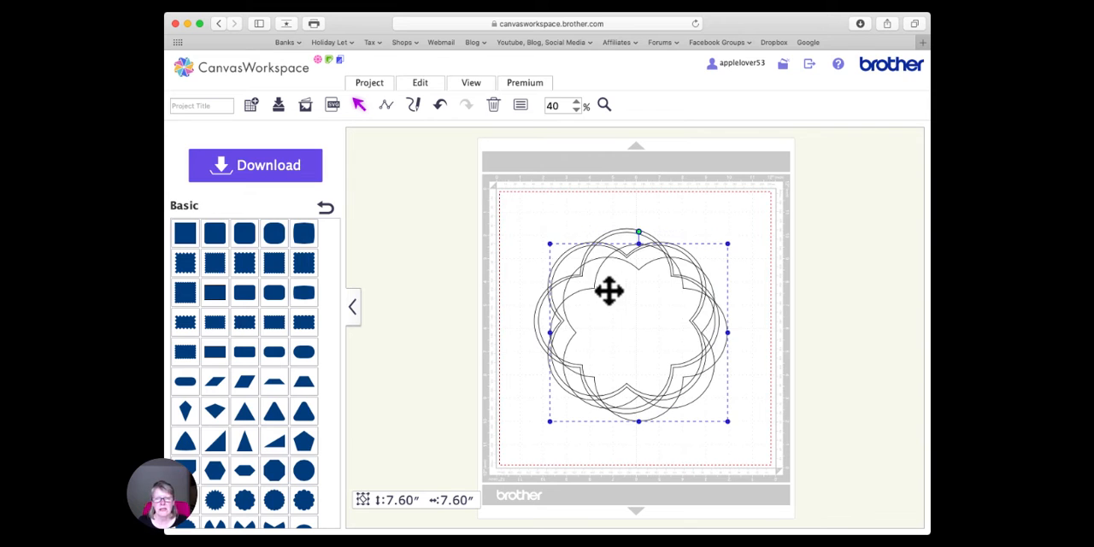
drag(608, 290, 446, 288)
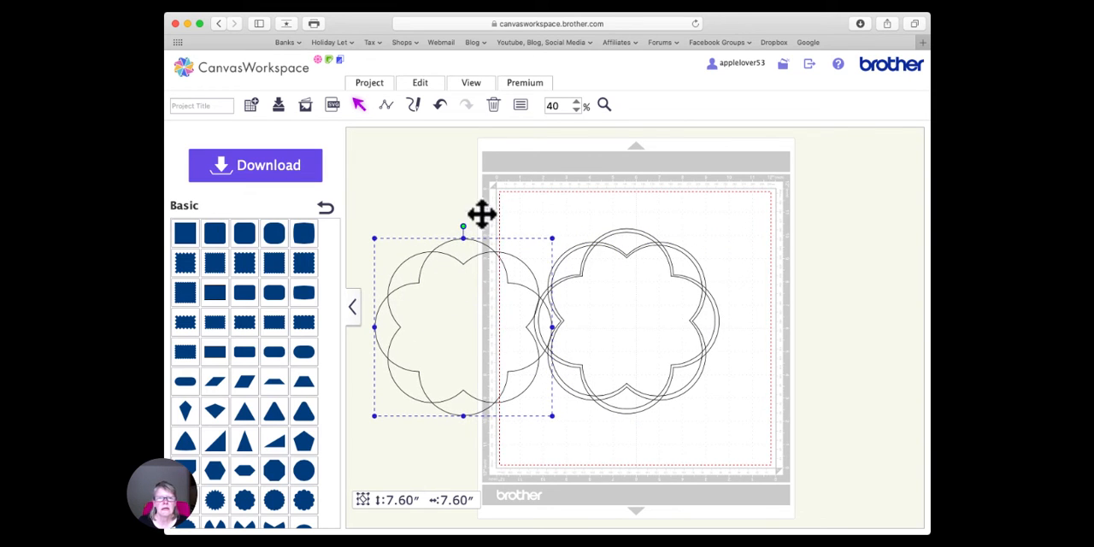
click(520, 105)
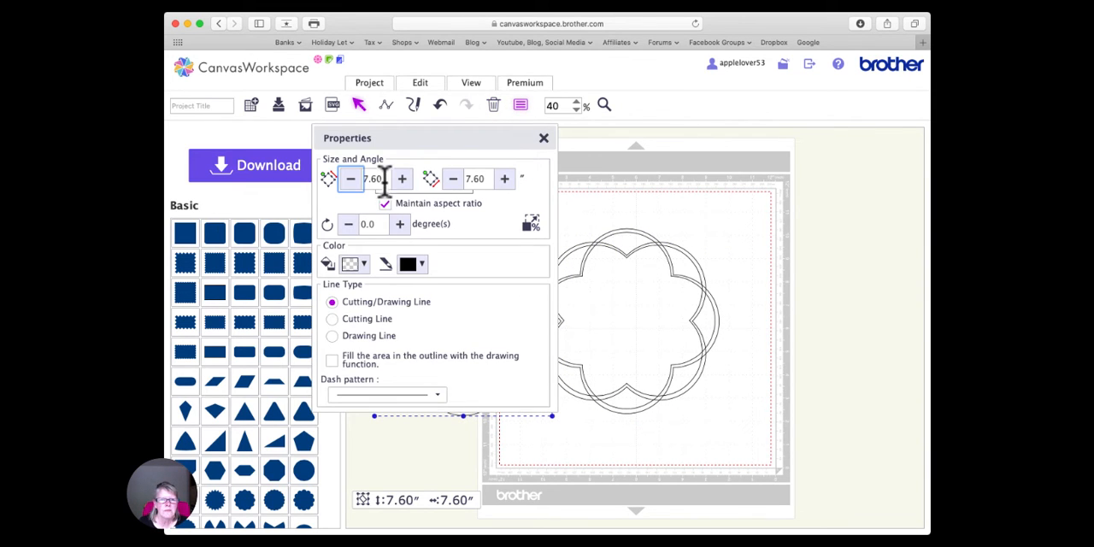
click(363, 180)
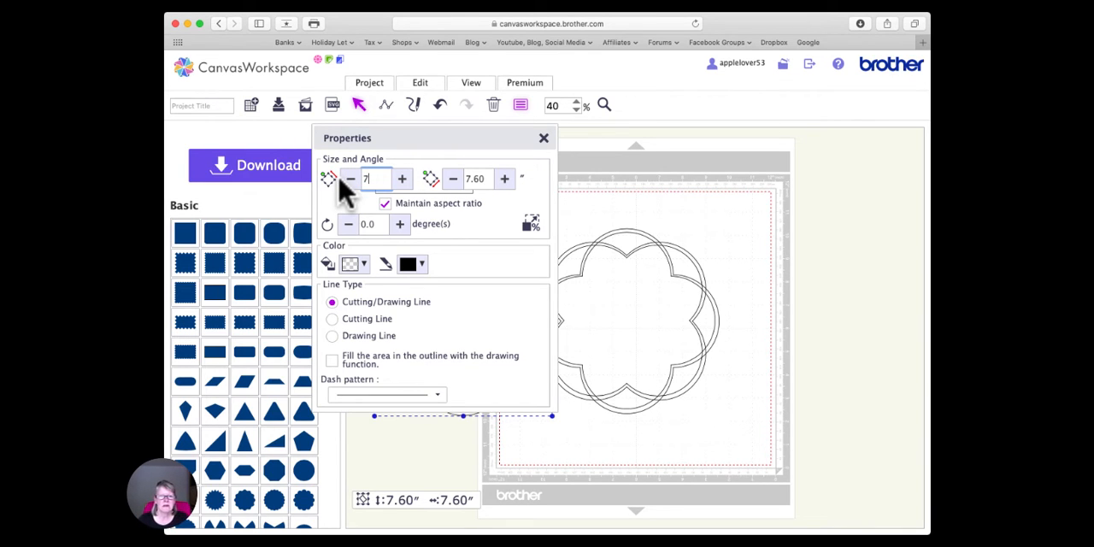
text(7)
key(Return)
click(543, 138)
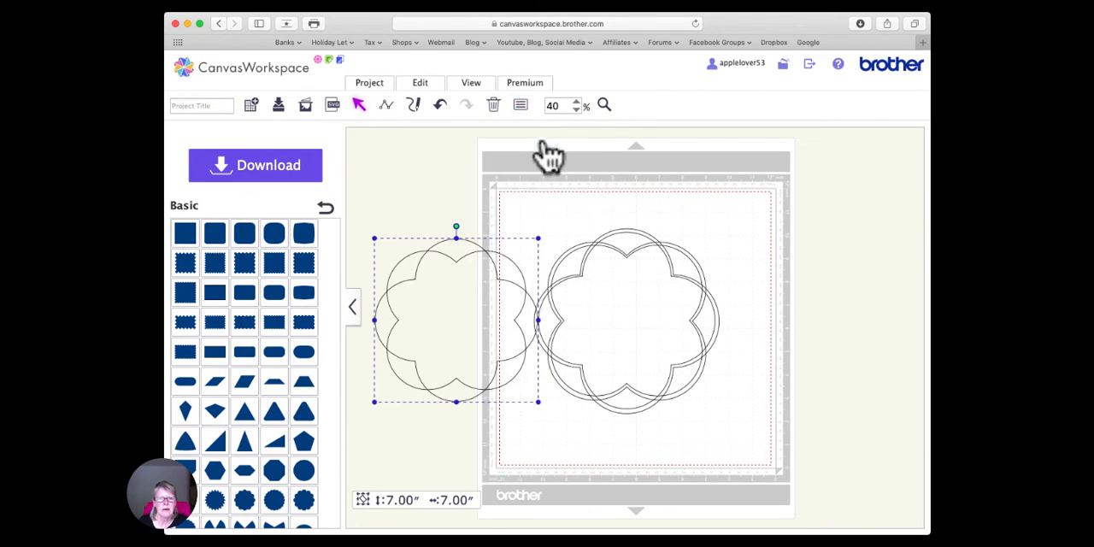
- Centre the 7-inch copy horizontally and vertically inside the nested eight-lobed pair, and move the whole nested design off the cutting mat
drag(461, 283, 634, 288)
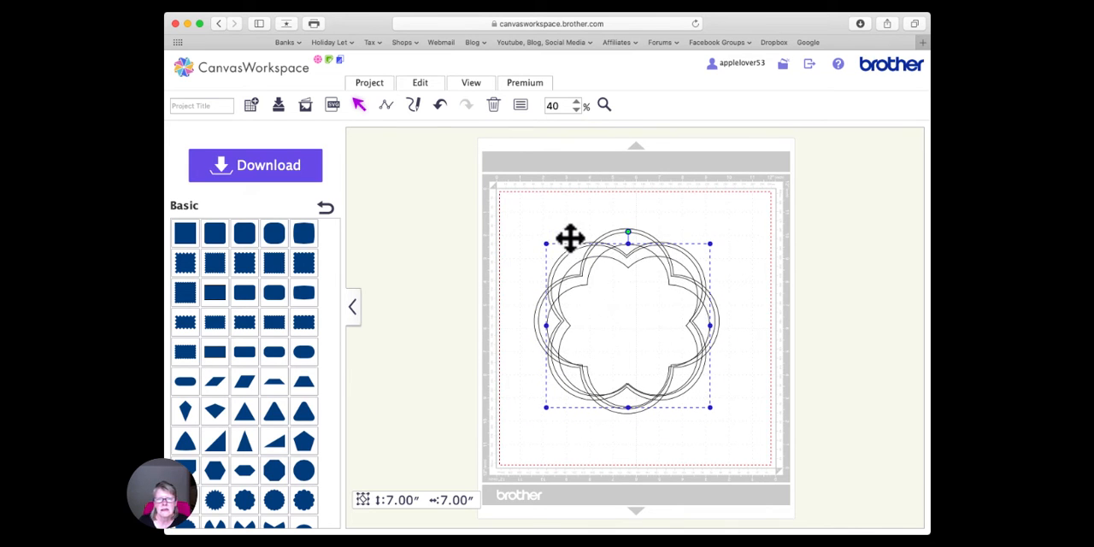
click(632, 293)
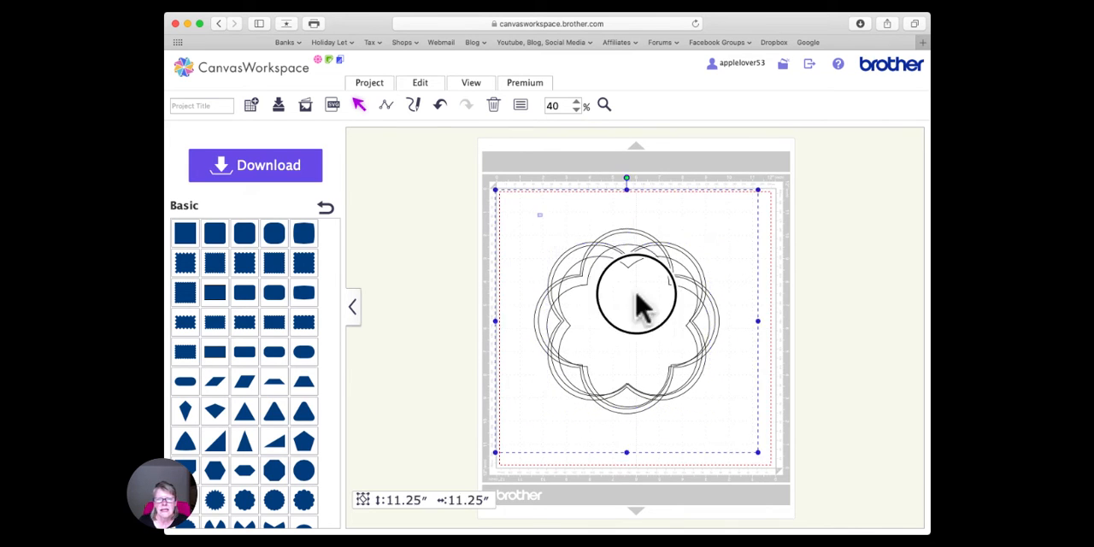
click(421, 84)
click(464, 220)
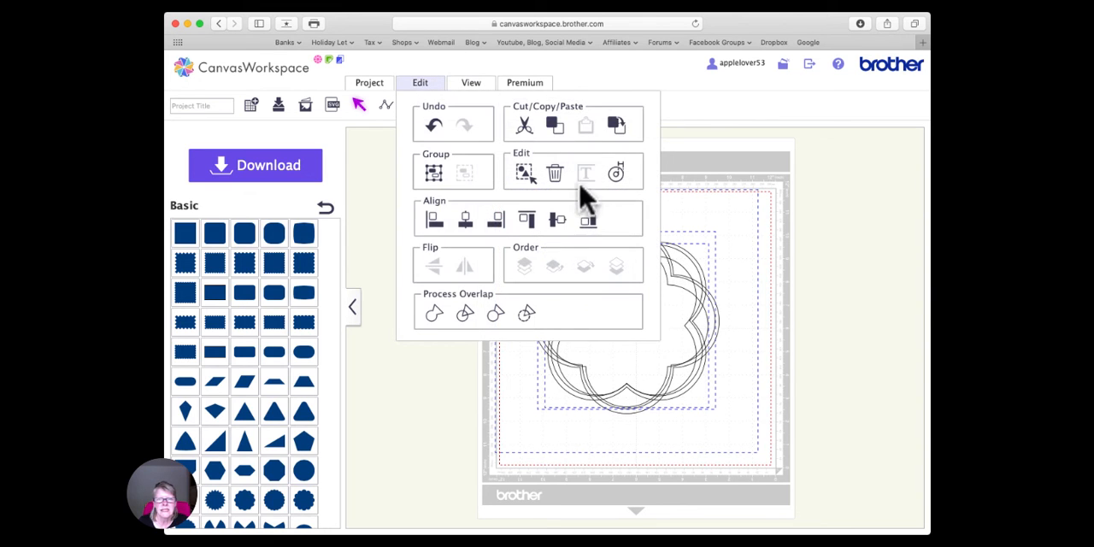
click(557, 220)
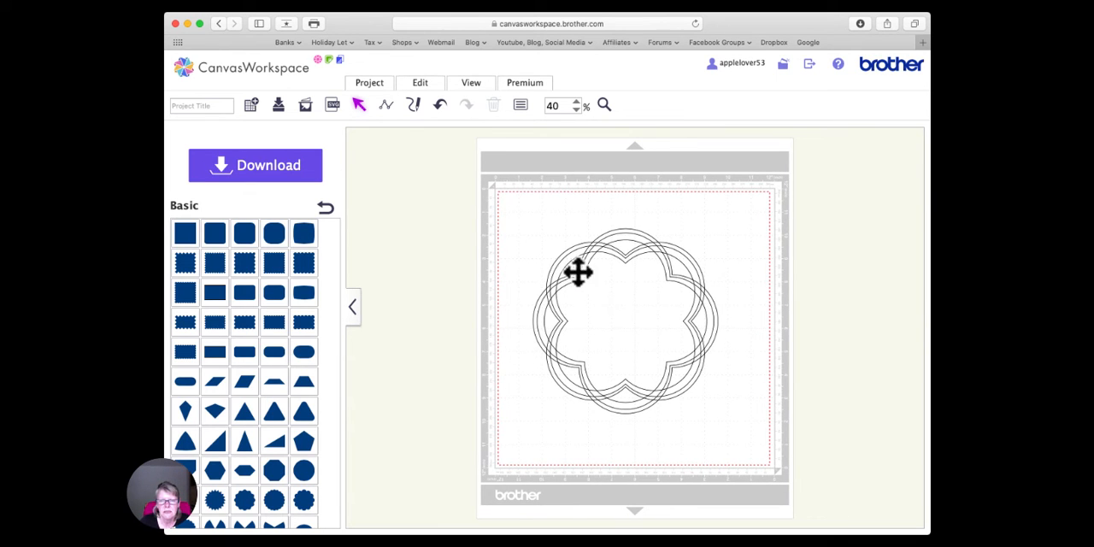
drag(543, 213, 501, 267)
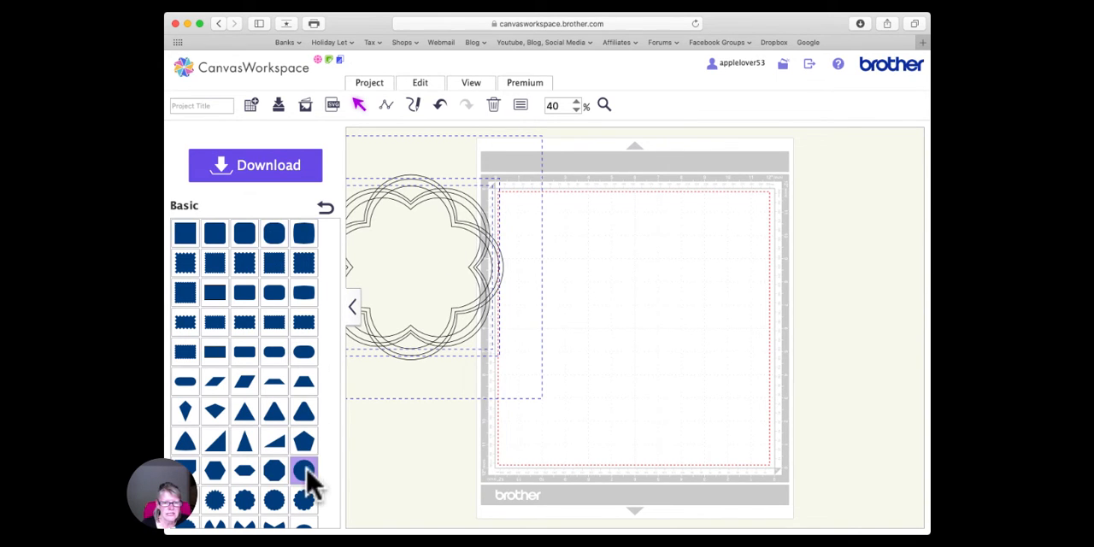
- Add a basic circle to the empty mat and resize it to 4 inches
drag(305, 475, 628, 272)
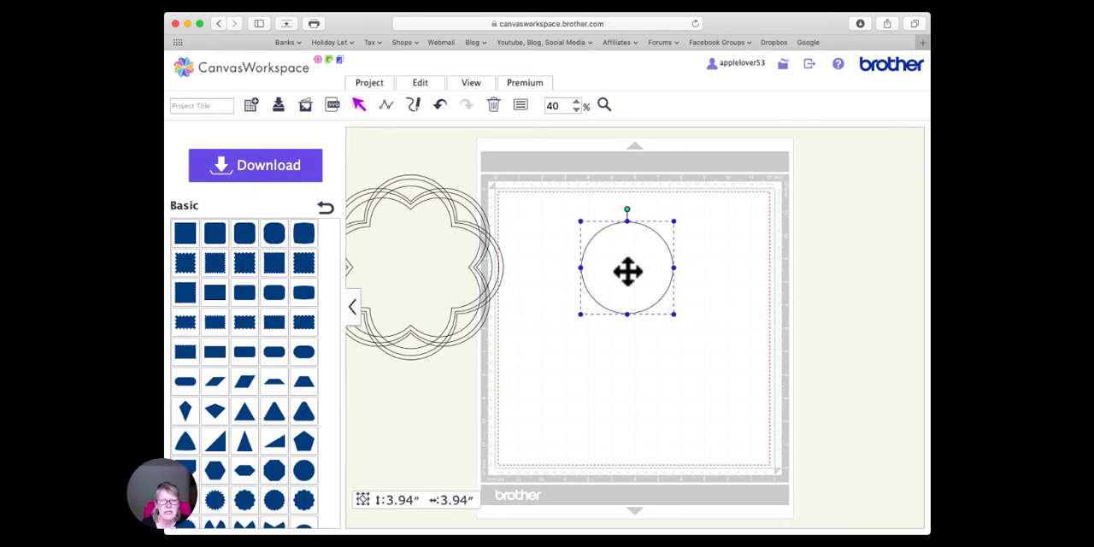
click(520, 106)
double_click(369, 177)
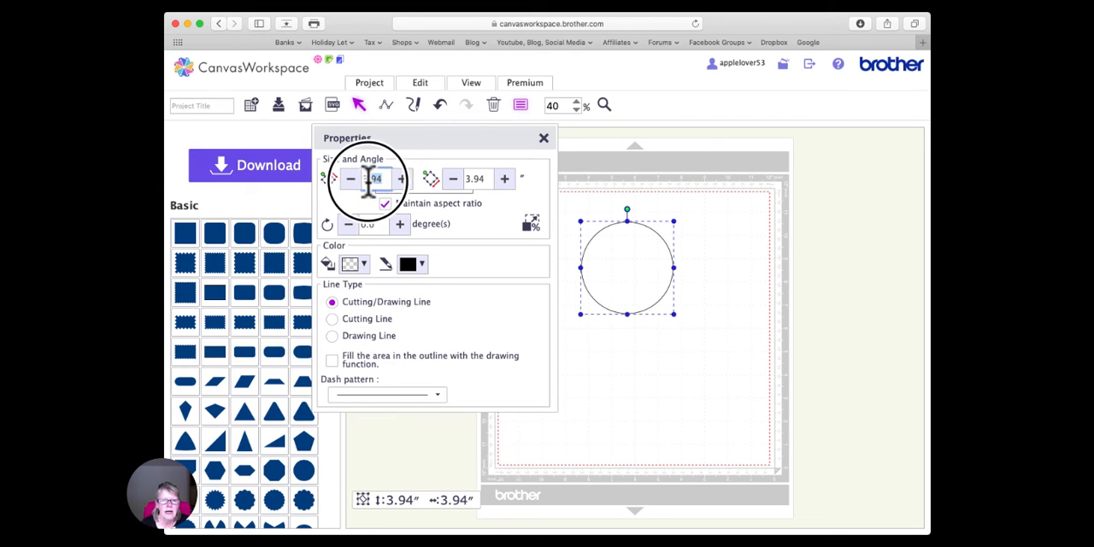
key(Return)
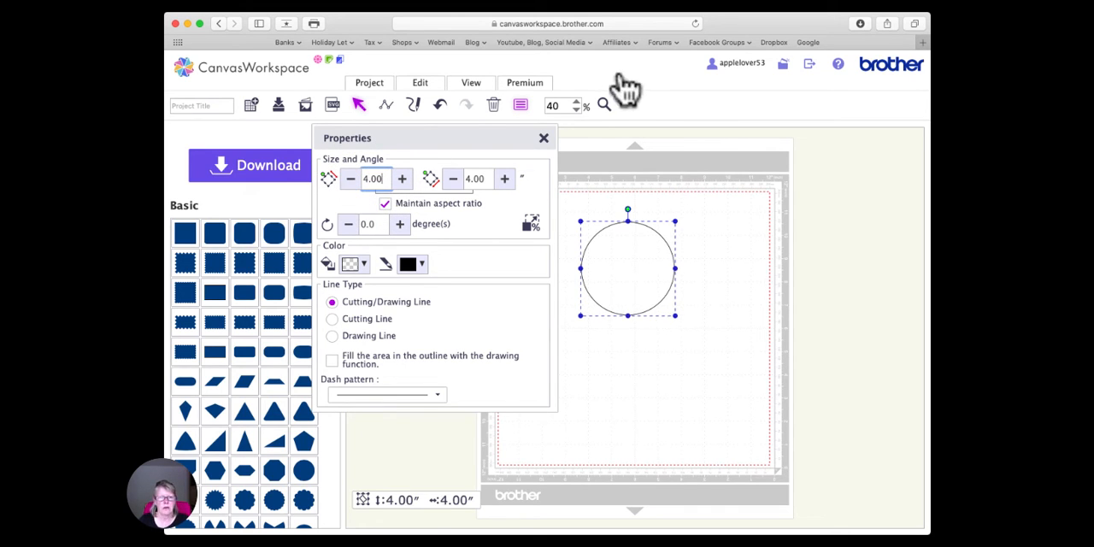
click(543, 138)
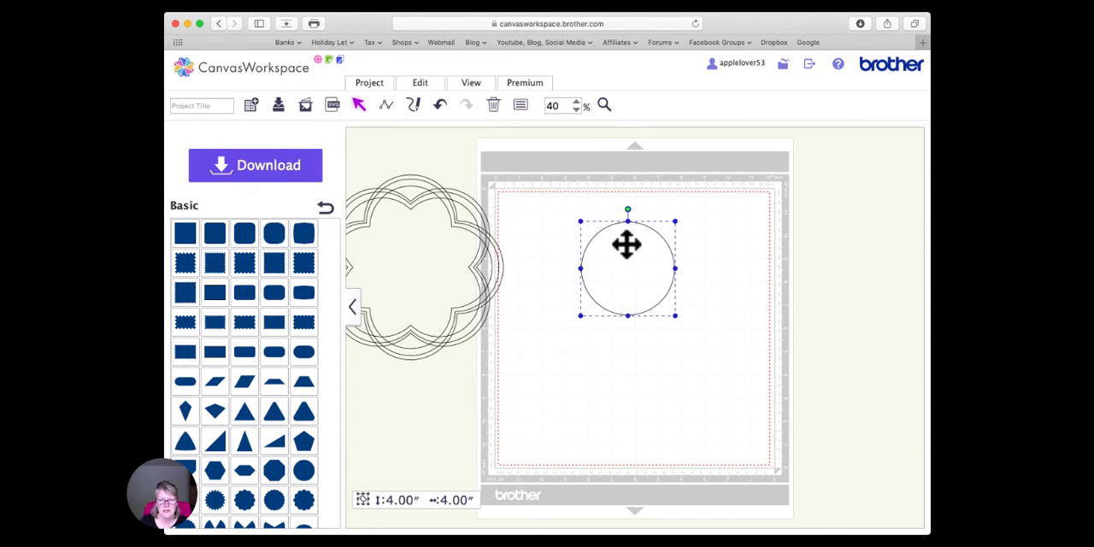
- Copy the 4-inch circle, place the copy directly below so the two touch, and centre both circles horizontally
key(super+v)
mouse_move(632, 272)
mouse_down()
mouse_move(628, 361)
mouse_move(622, 350)
mouse_up()
drag(722, 386, 616, 244)
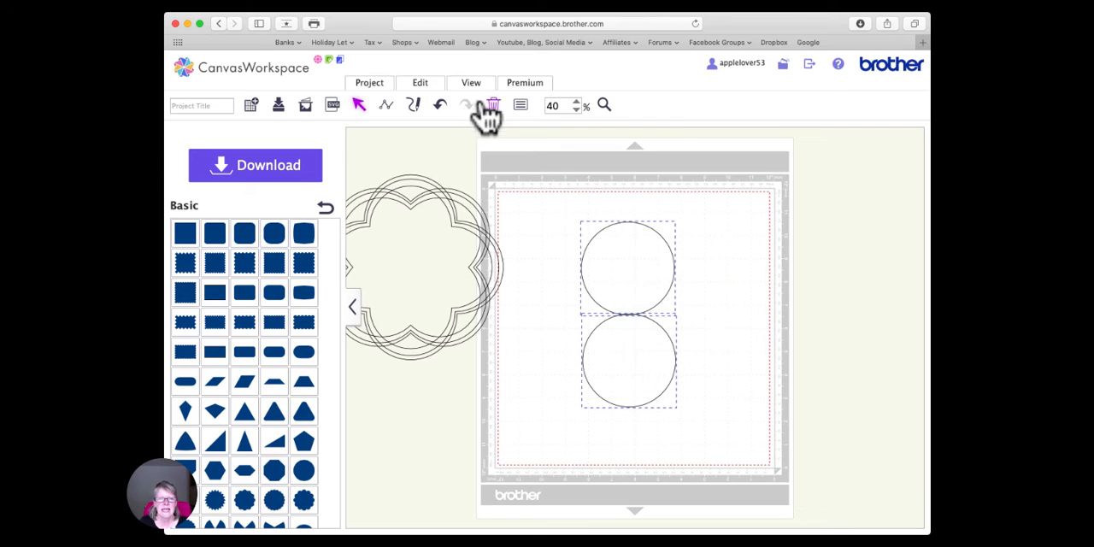
click(420, 83)
click(466, 223)
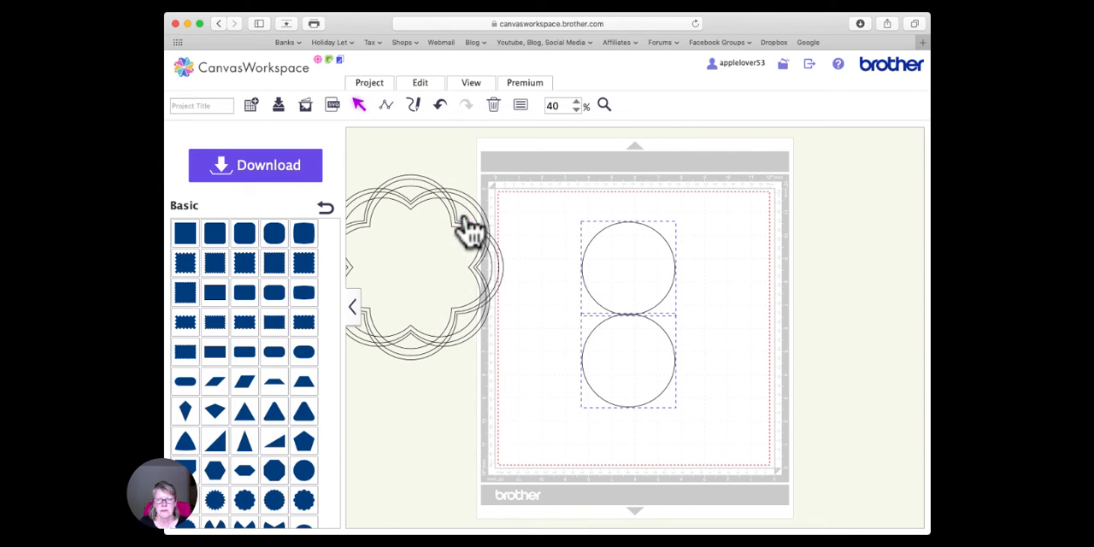
- Group the two stacked circles into one object
right_click(611, 299)
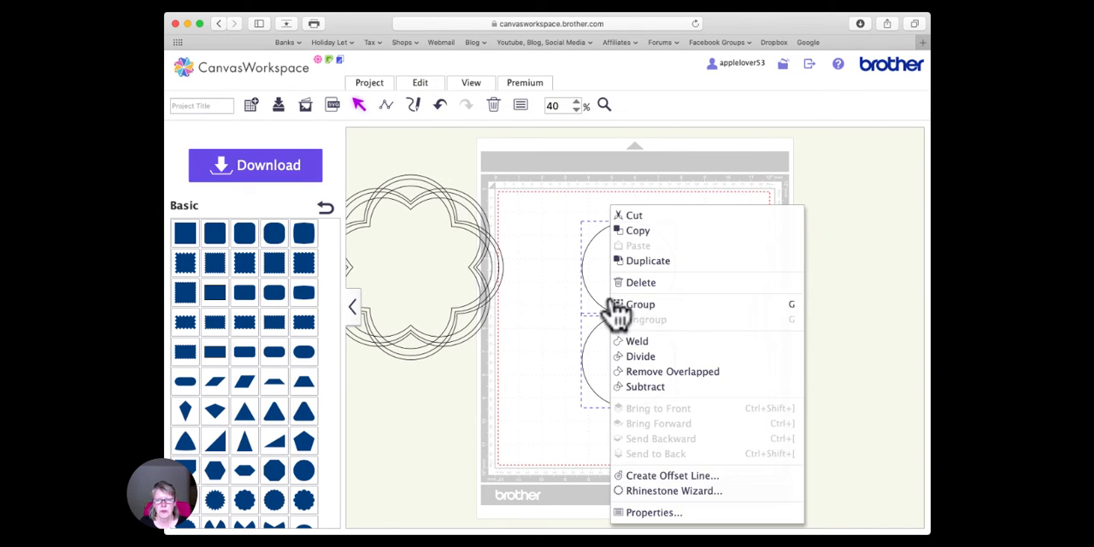
click(660, 313)
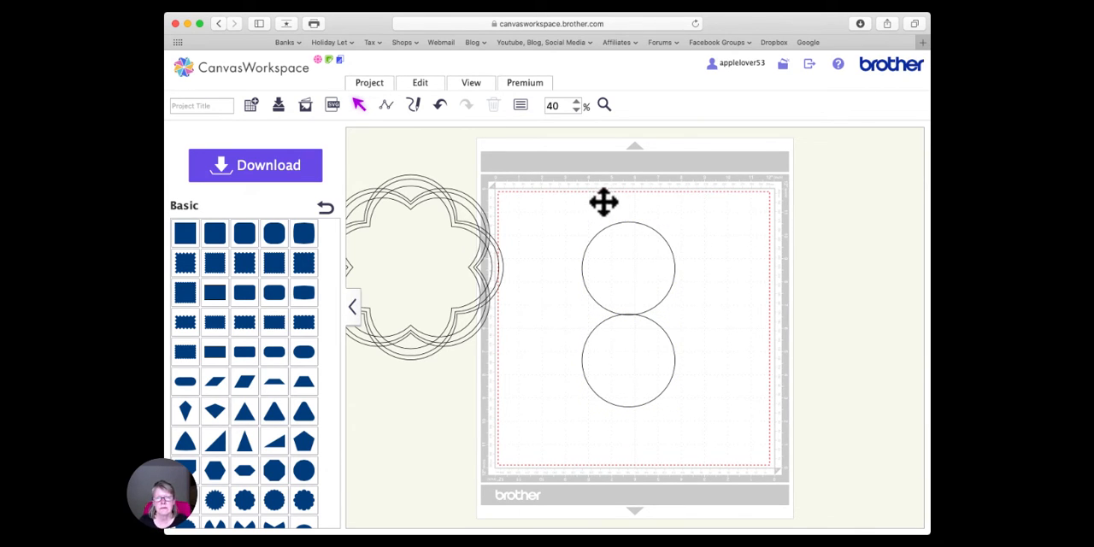
drag(555, 202, 710, 447)
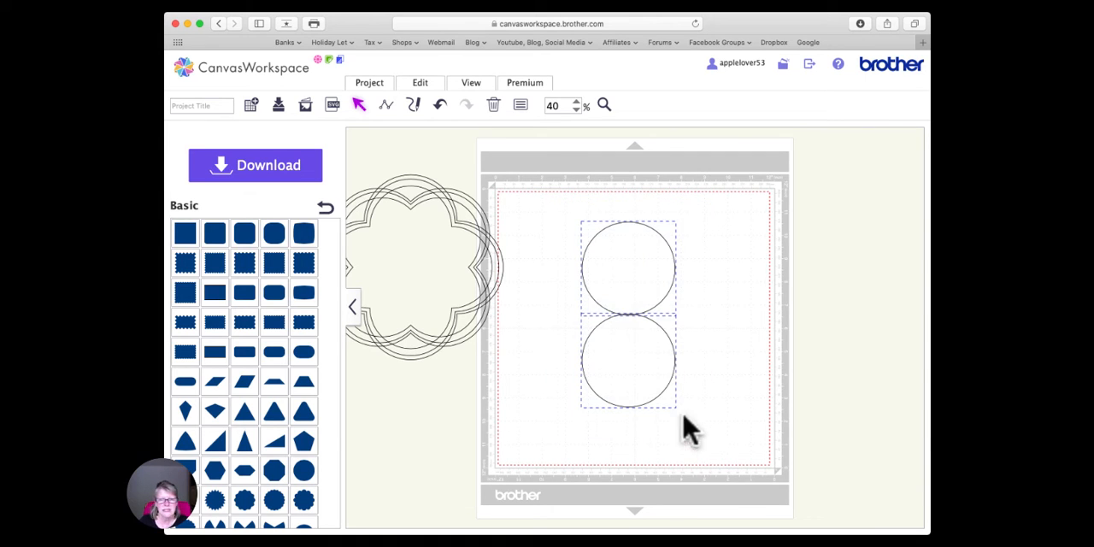
right_click(621, 300)
click(654, 306)
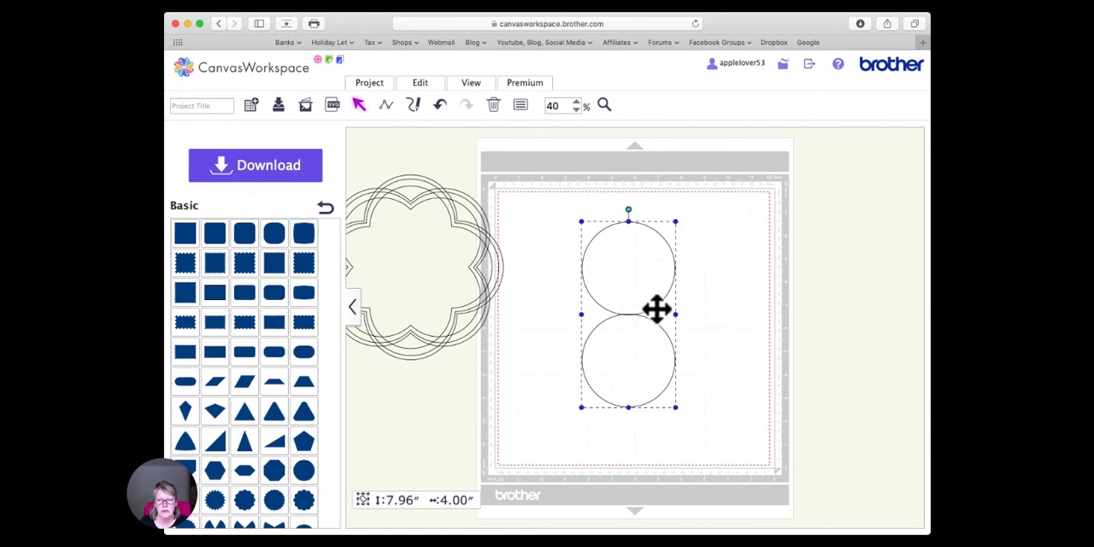
- Copy the grouped circle pair and align the copy with the original by centring both horizontally and vertically
key(super+v)
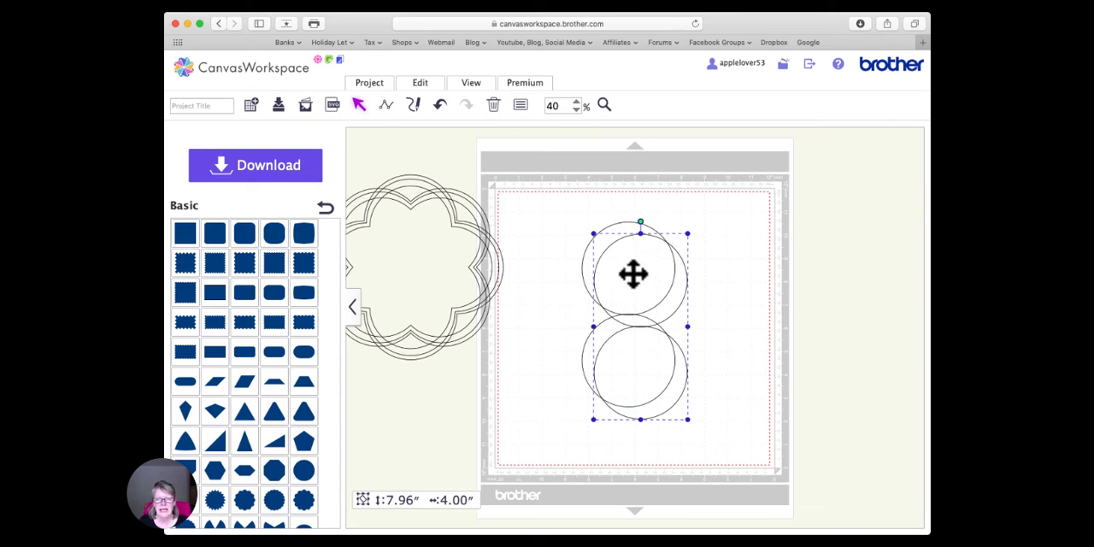
click(669, 258)
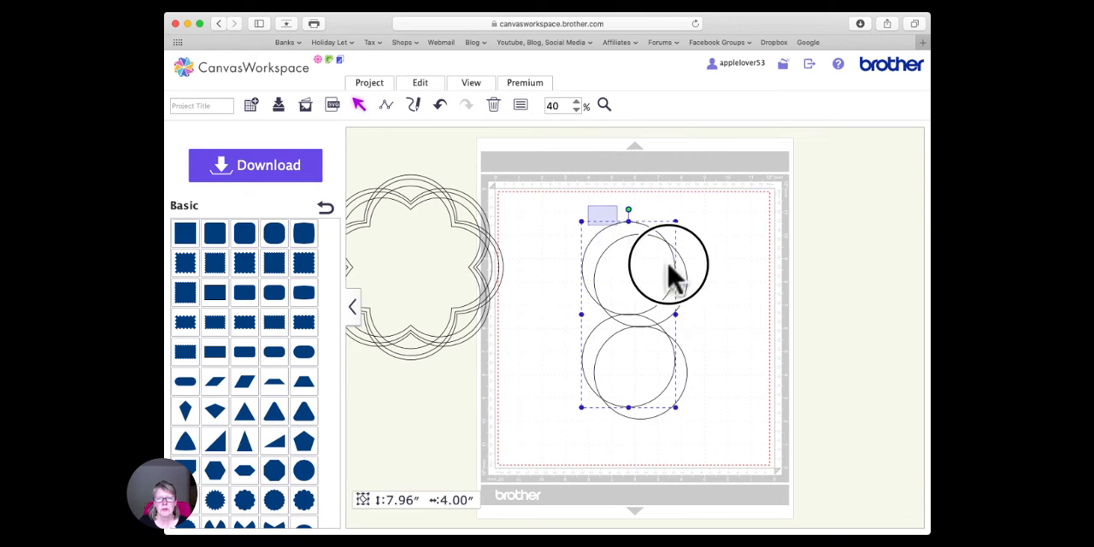
click(421, 86)
click(470, 219)
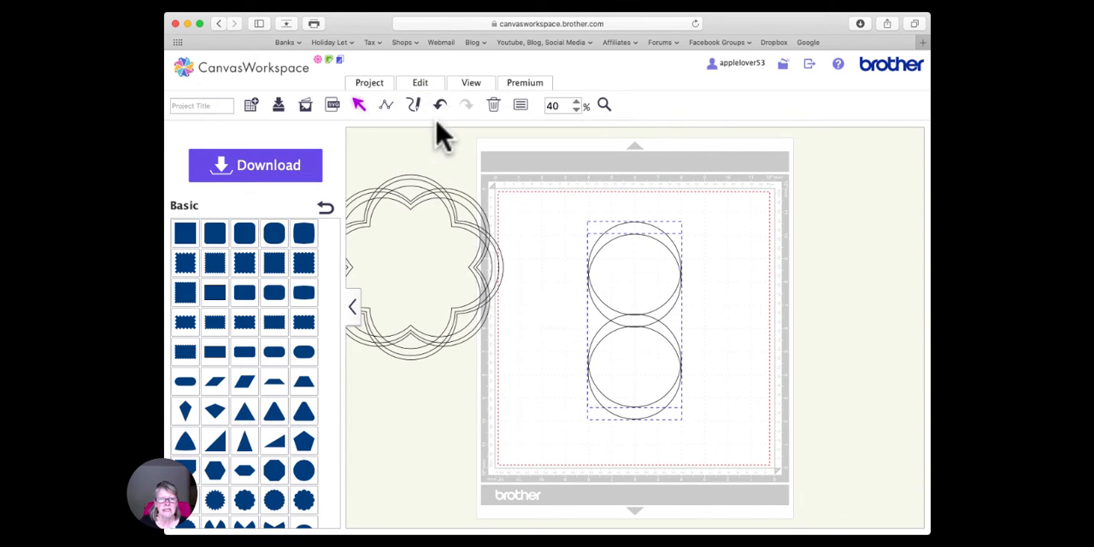
click(423, 85)
click(557, 223)
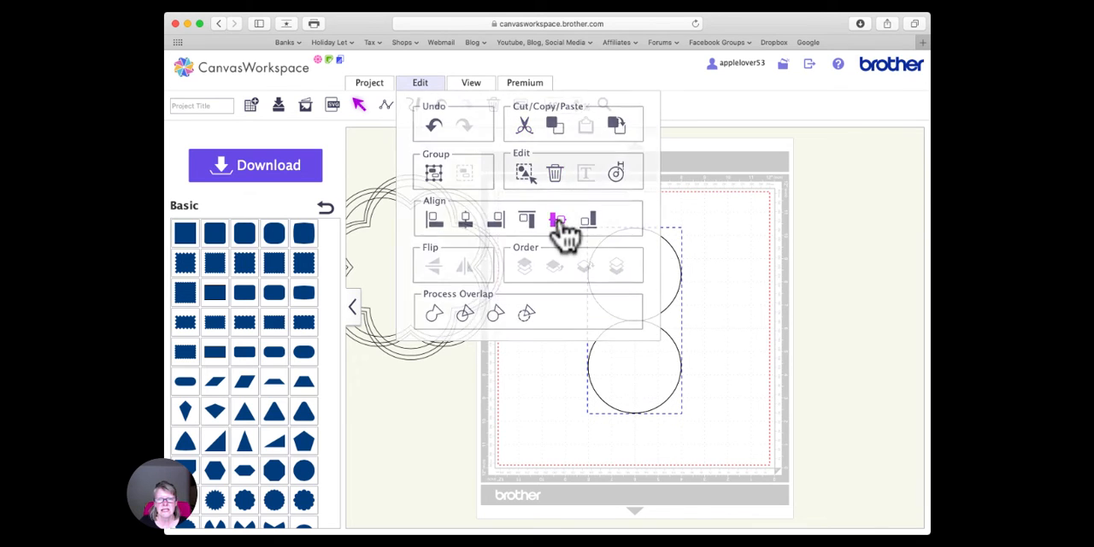
- Try rotating the top circle pair 45 degrees, and undo the rotation
click(635, 302)
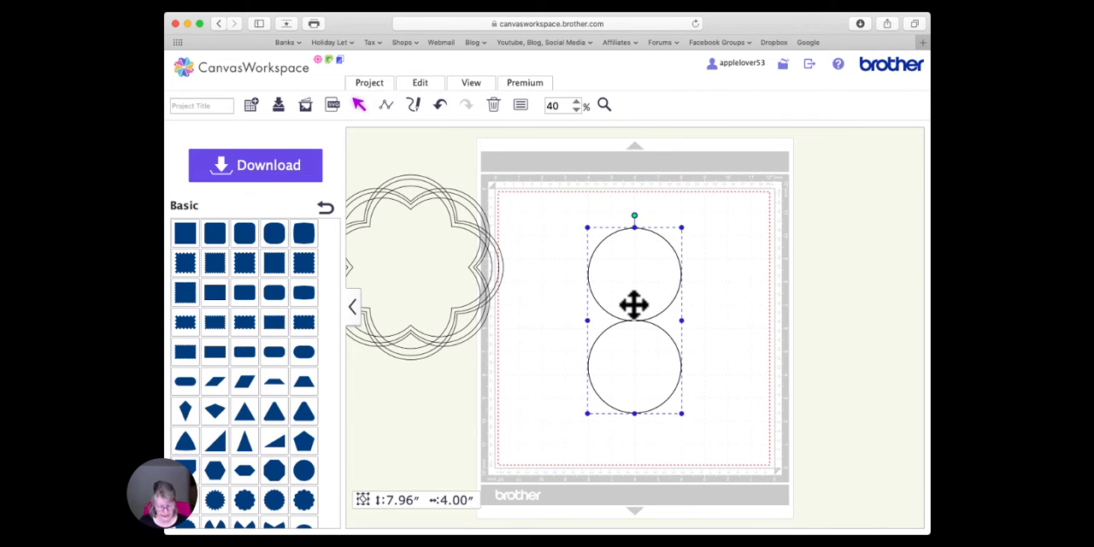
click(521, 107)
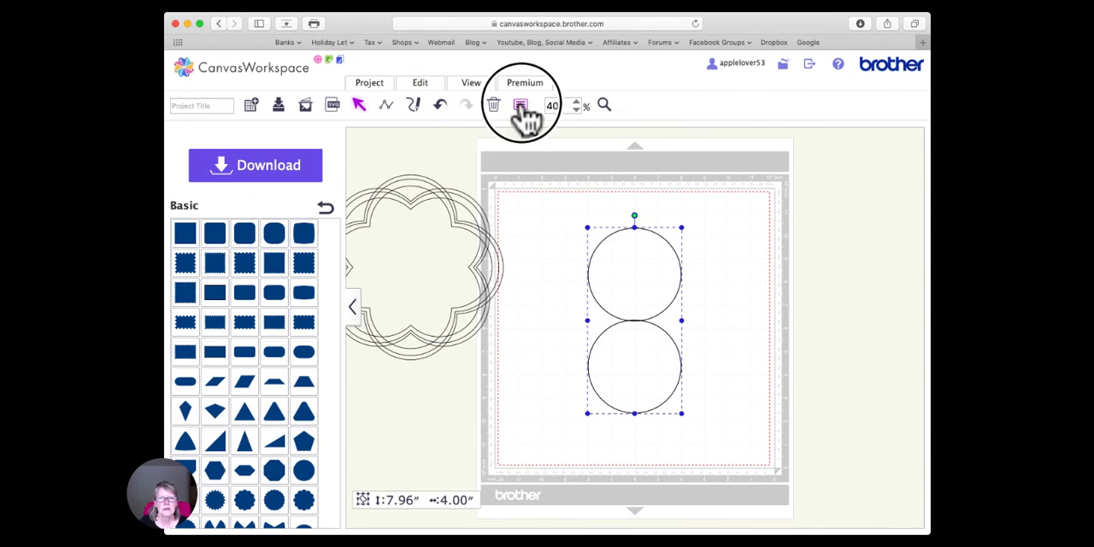
click(374, 225)
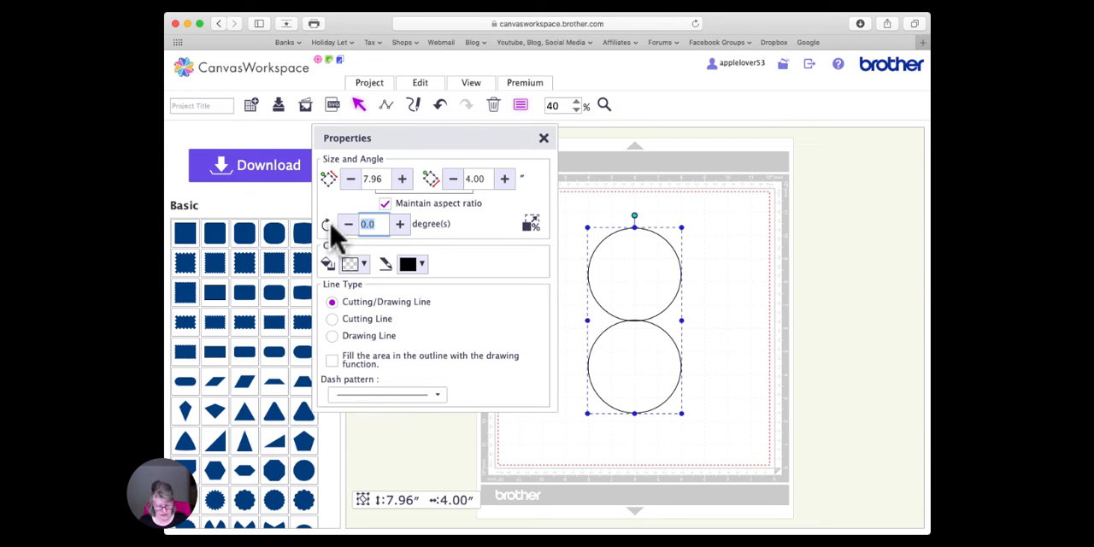
key(Return)
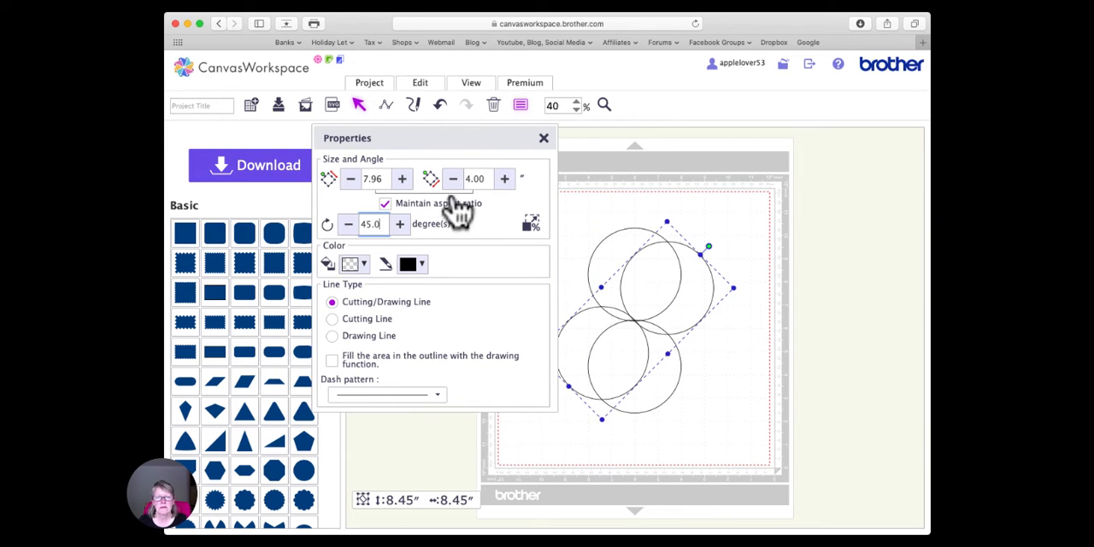
click(439, 105)
- Rotate the top circle pair 90 degrees so the two pairs form a four-circle cross
click(645, 314)
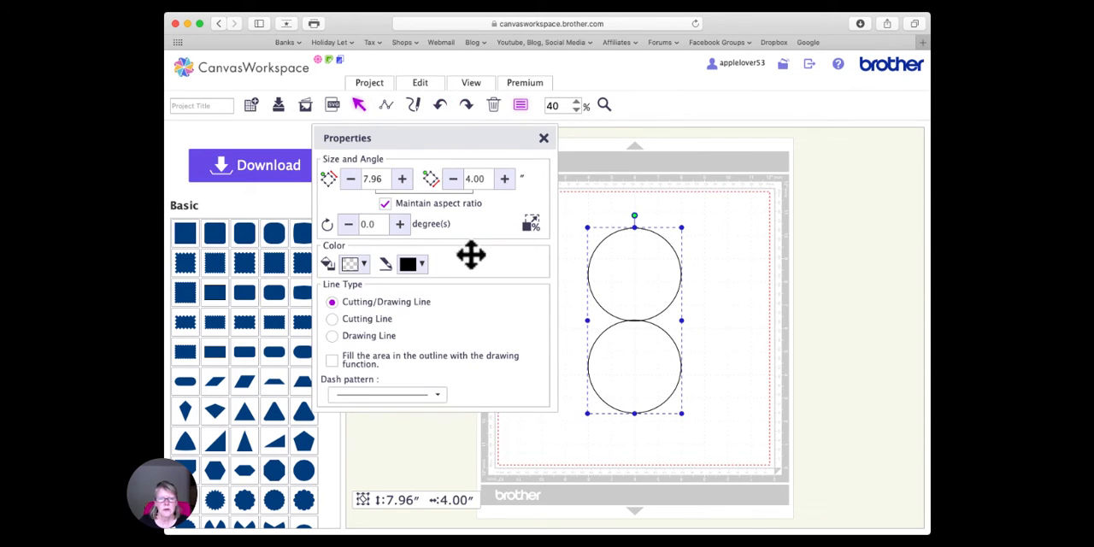
click(381, 225)
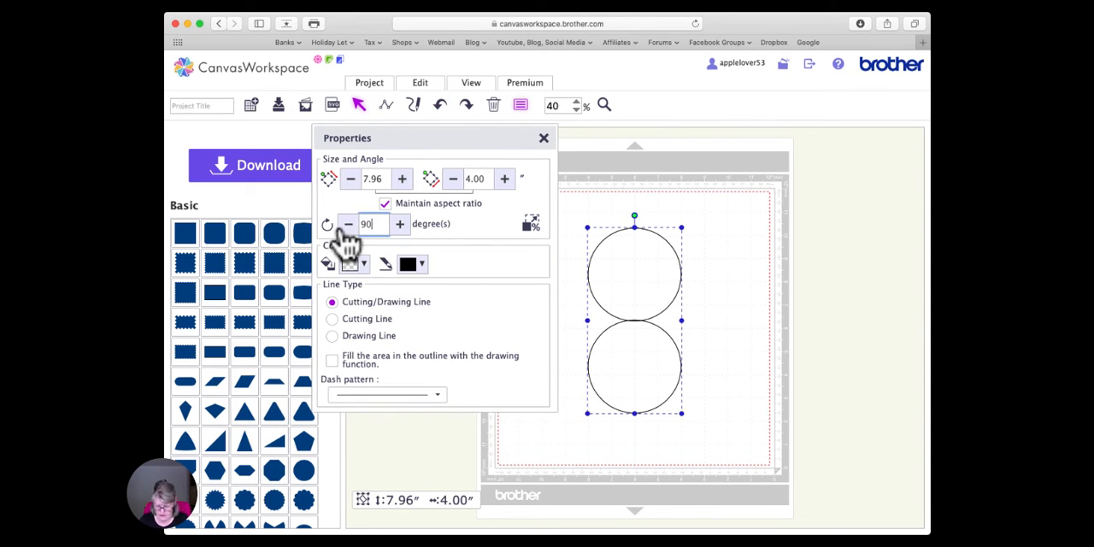
text(90)
key(Return)
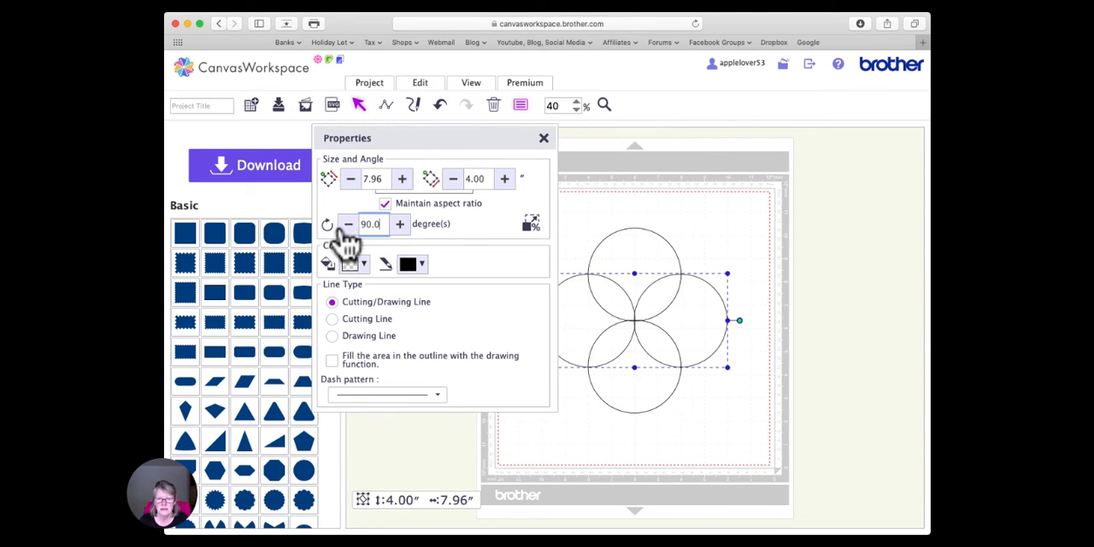
click(544, 139)
- Group the two crossed circle pairs into one four-circle shape
drag(560, 205, 668, 363)
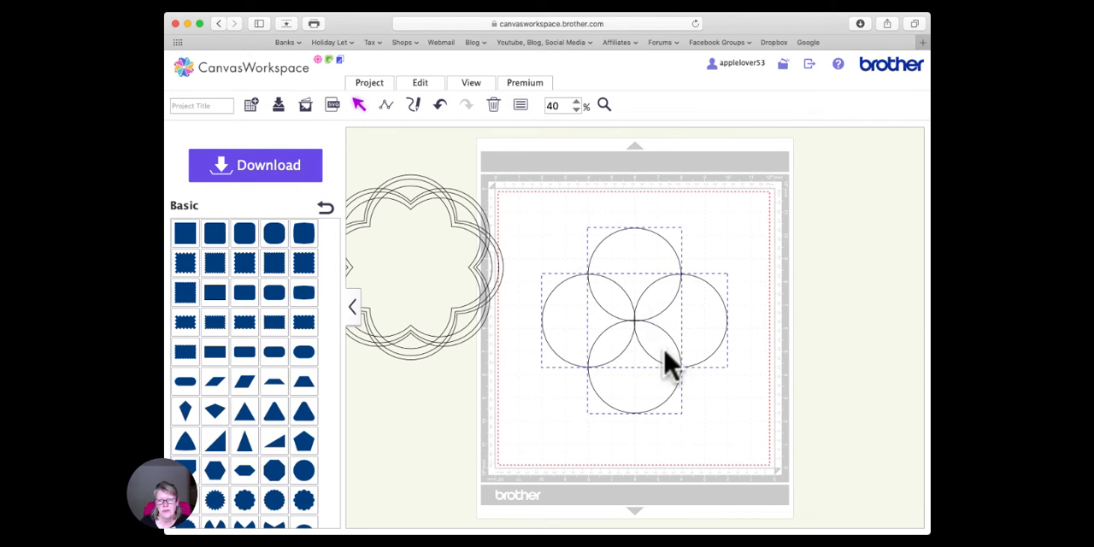
right_click(637, 317)
click(682, 305)
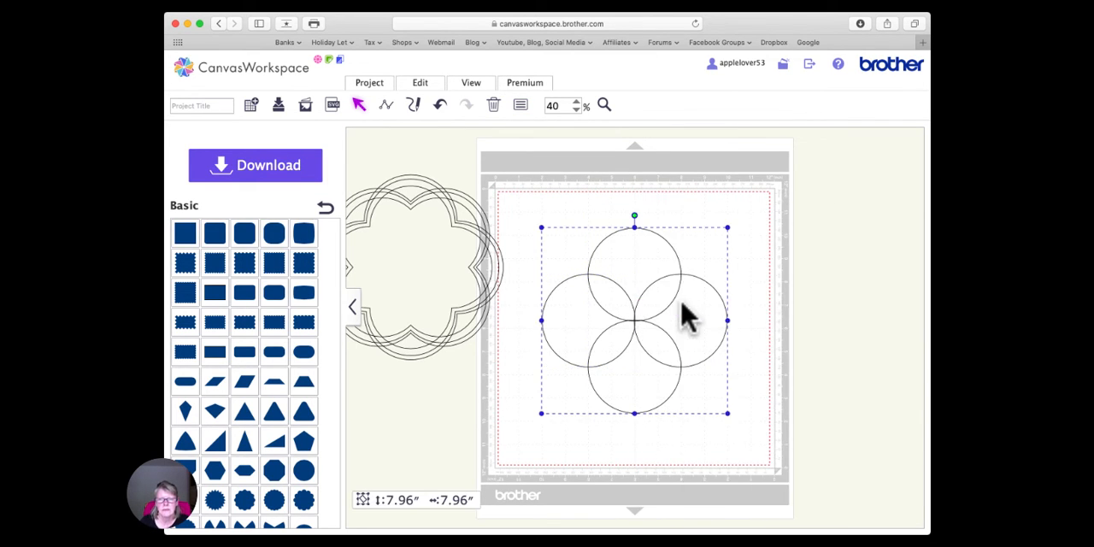
- Copy the four-circle group and centre the copy on the original horizontally and vertically
key(super+v)
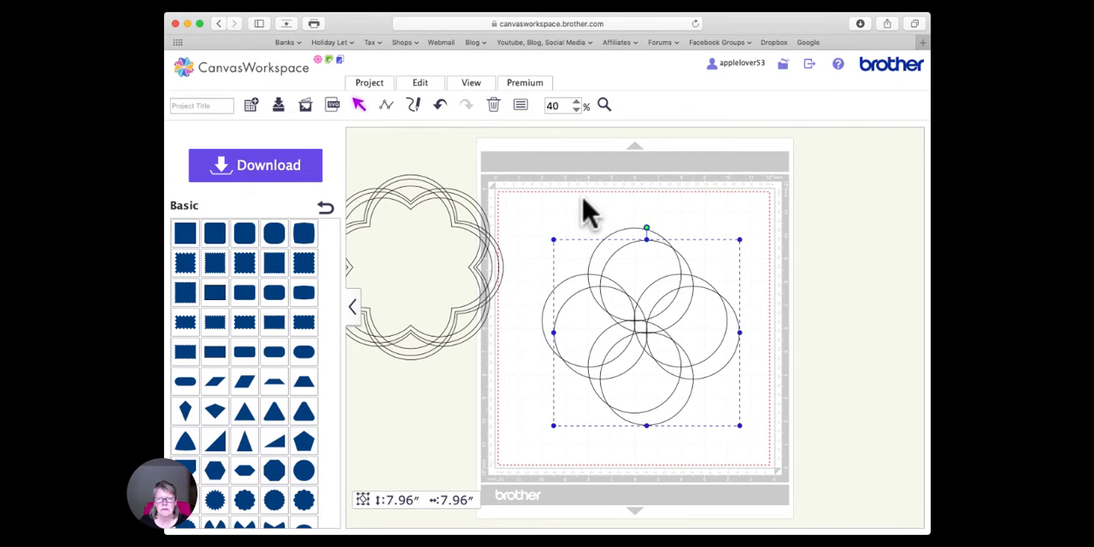
drag(583, 199, 696, 358)
click(430, 84)
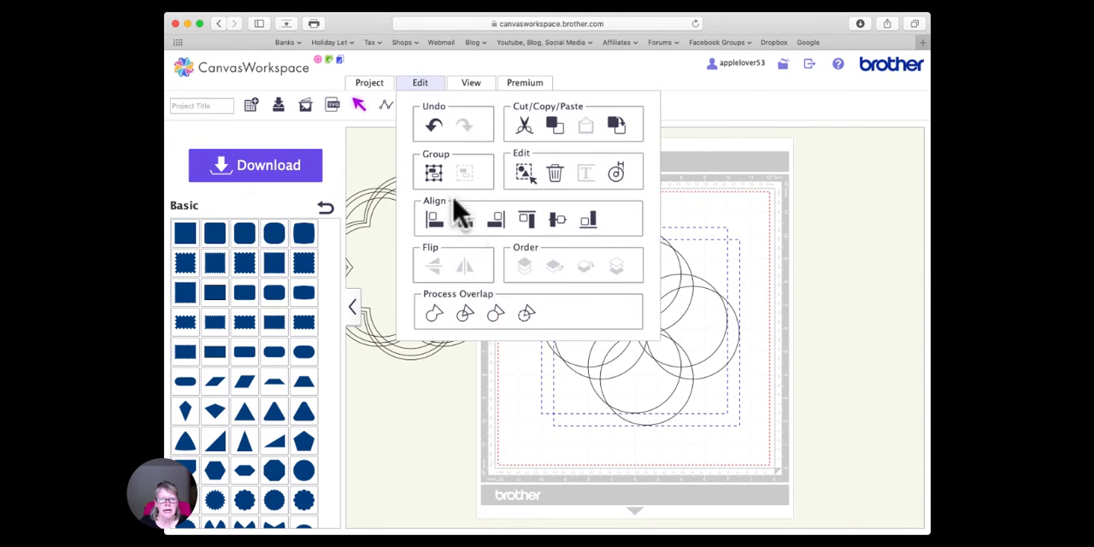
click(465, 219)
click(421, 82)
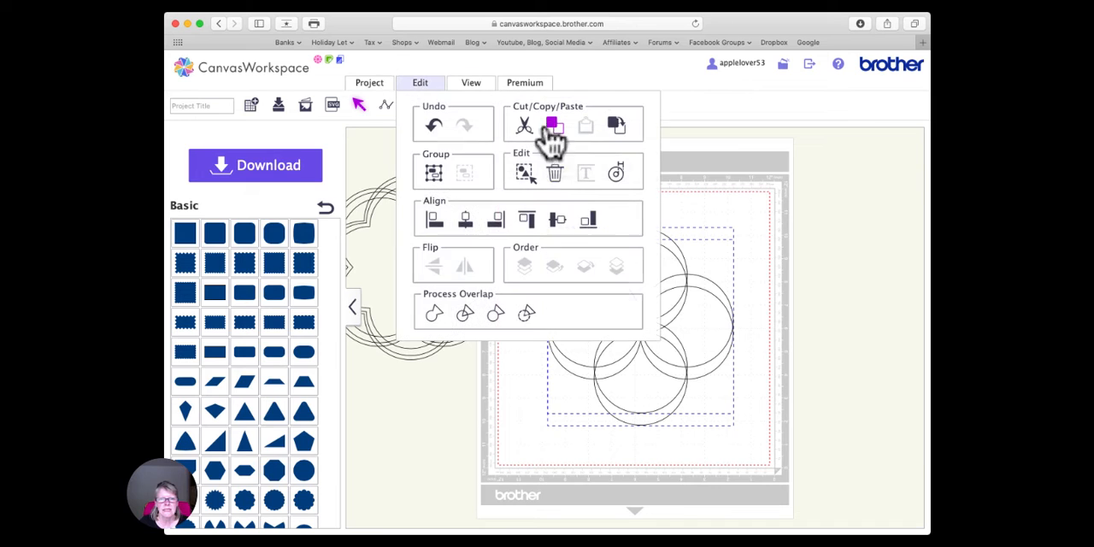
click(554, 221)
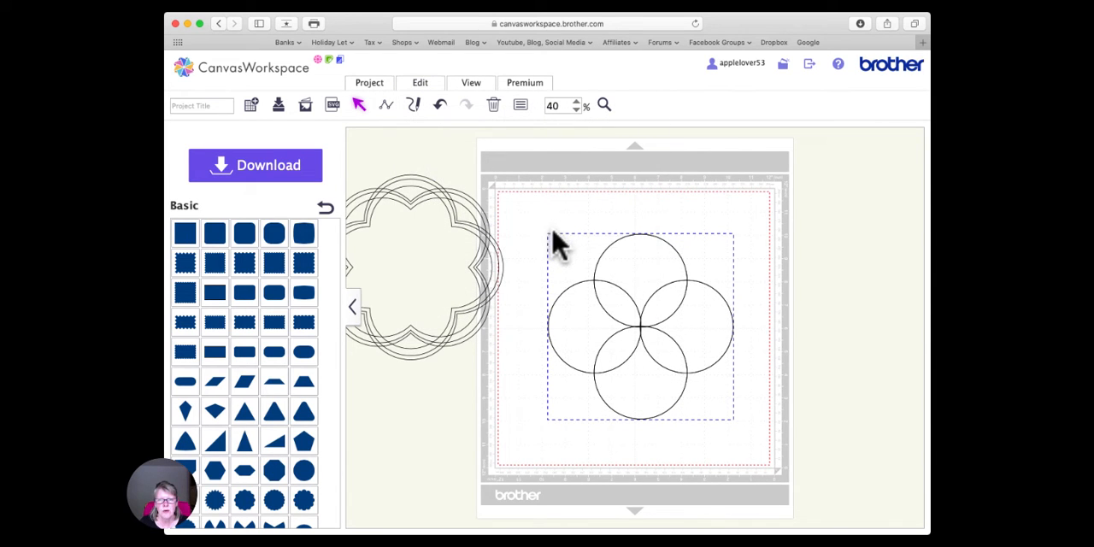
- Rotate the top four-circle group 45 degrees to form an eight-circle rosette
click(681, 205)
click(640, 321)
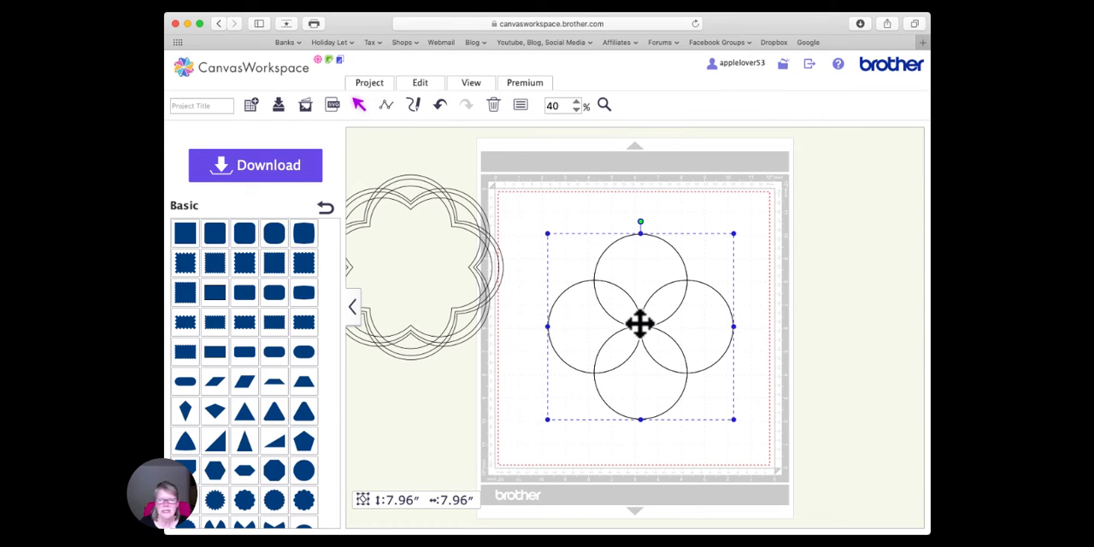
click(521, 104)
click(367, 224)
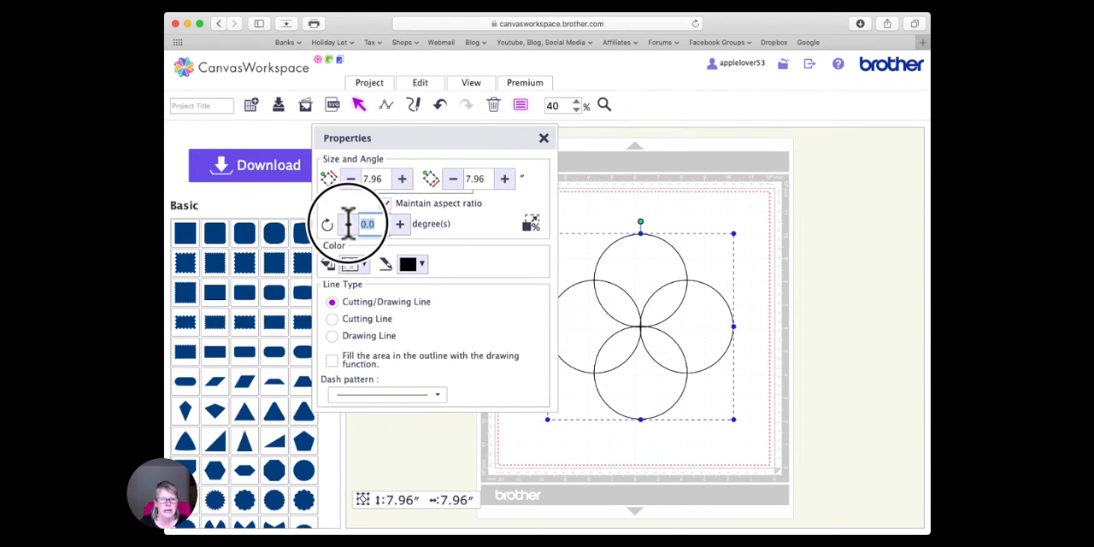
text(45)
key(Return)
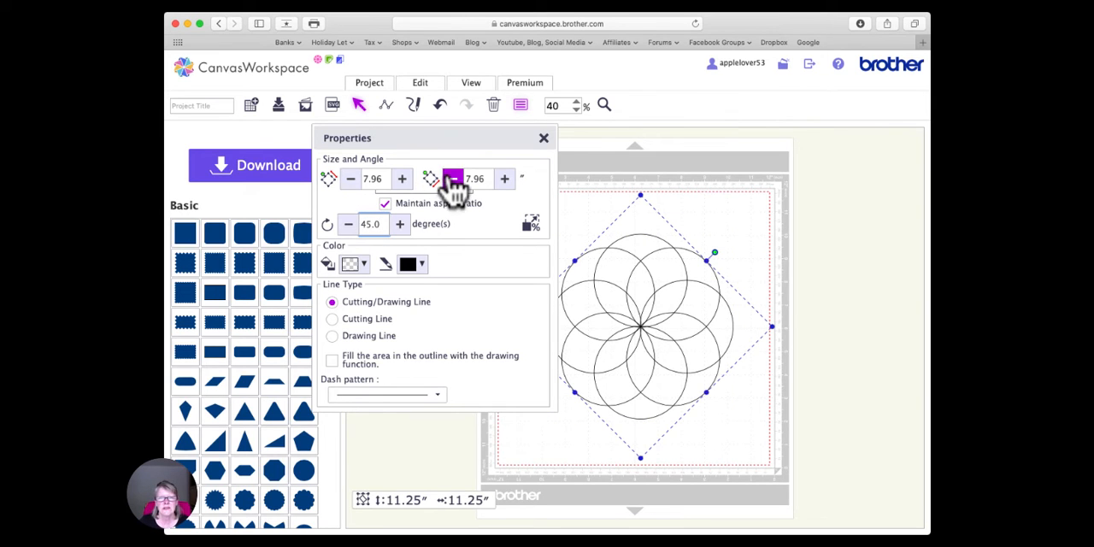
- Delete the nested eight-lobed design beside the mat
click(542, 142)
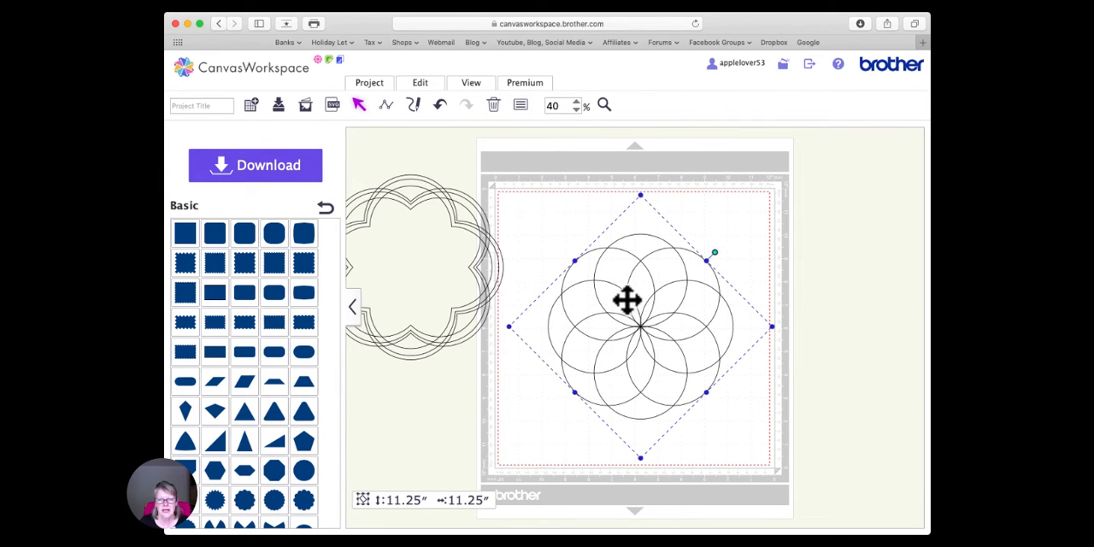
click(483, 247)
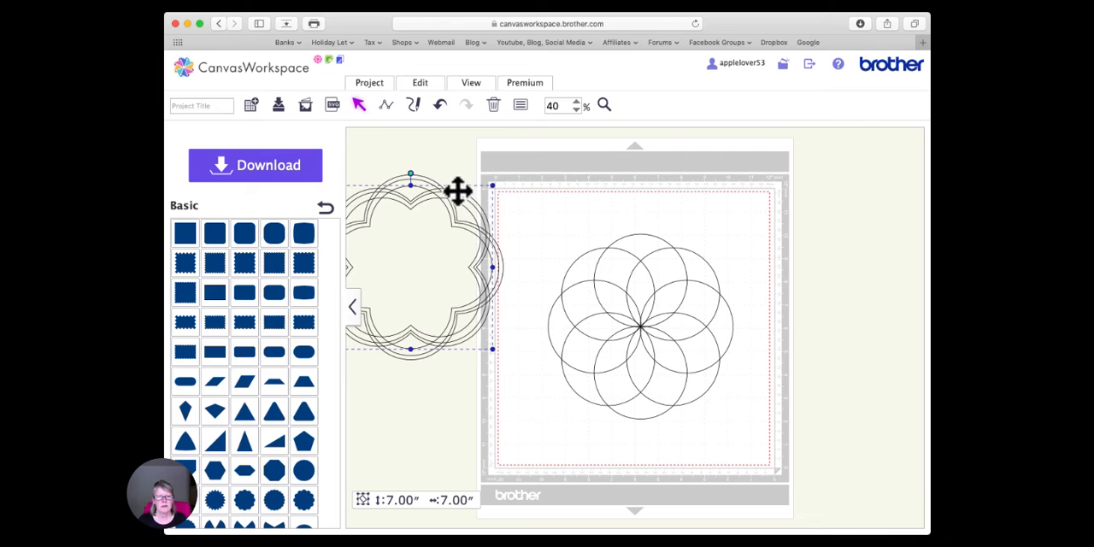
drag(468, 161, 522, 227)
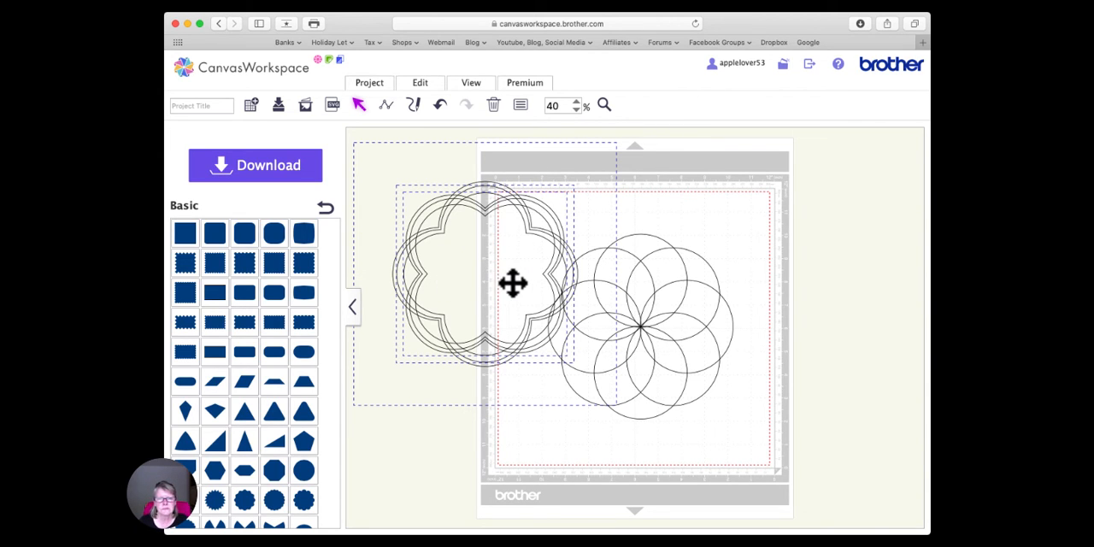
key(Delete)
- Group all circles of the rosette and shift the group slightly up and left on the mat
click(641, 326)
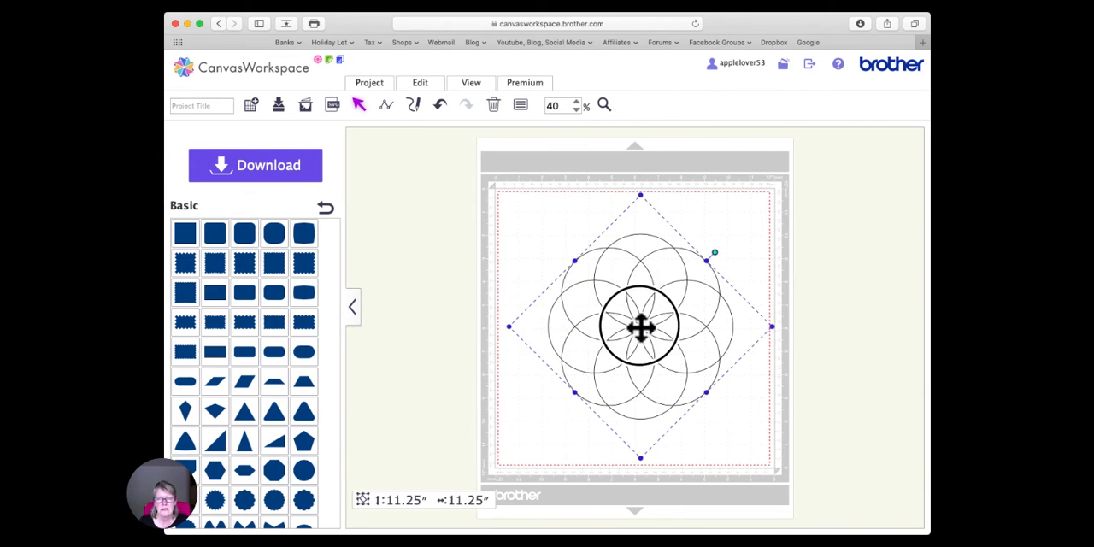
click(441, 106)
drag(506, 194, 778, 463)
right_click(644, 327)
click(677, 305)
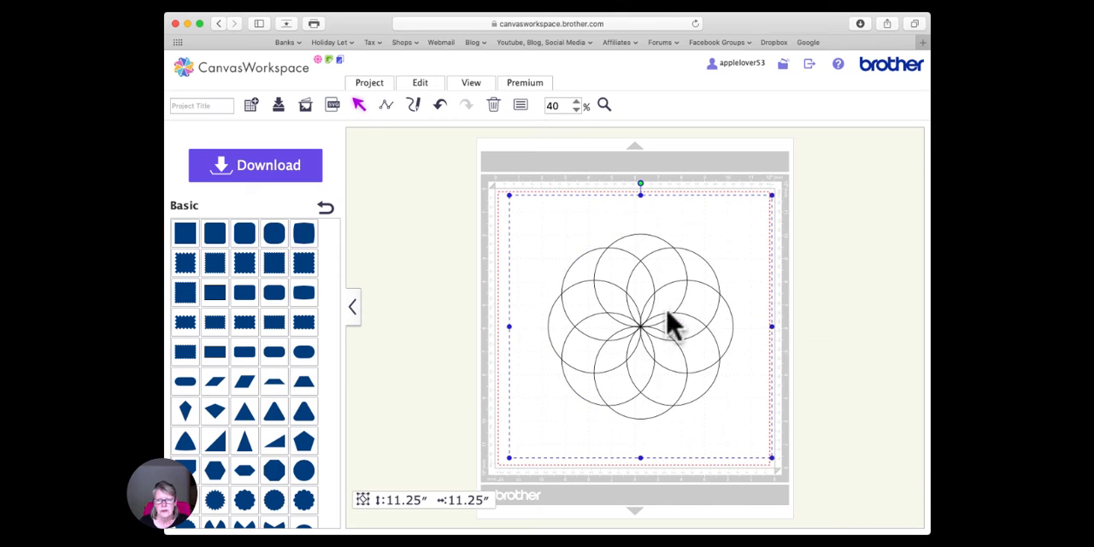
drag(640, 330, 630, 327)
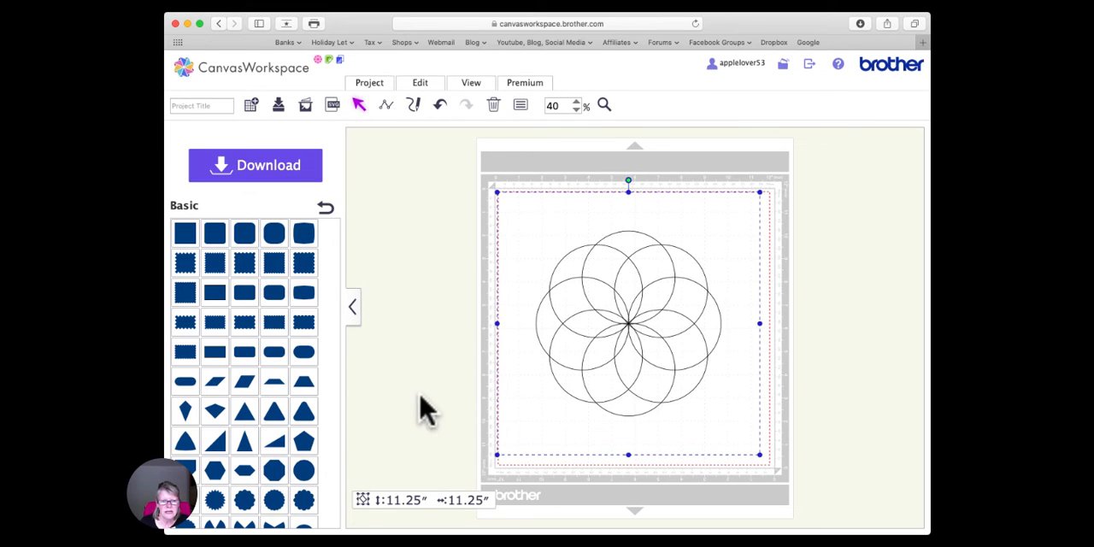
- Add a basic circle, shrink it to about 2.24 inches, and place it just above the rosette's top petal
drag(305, 471, 440, 346)
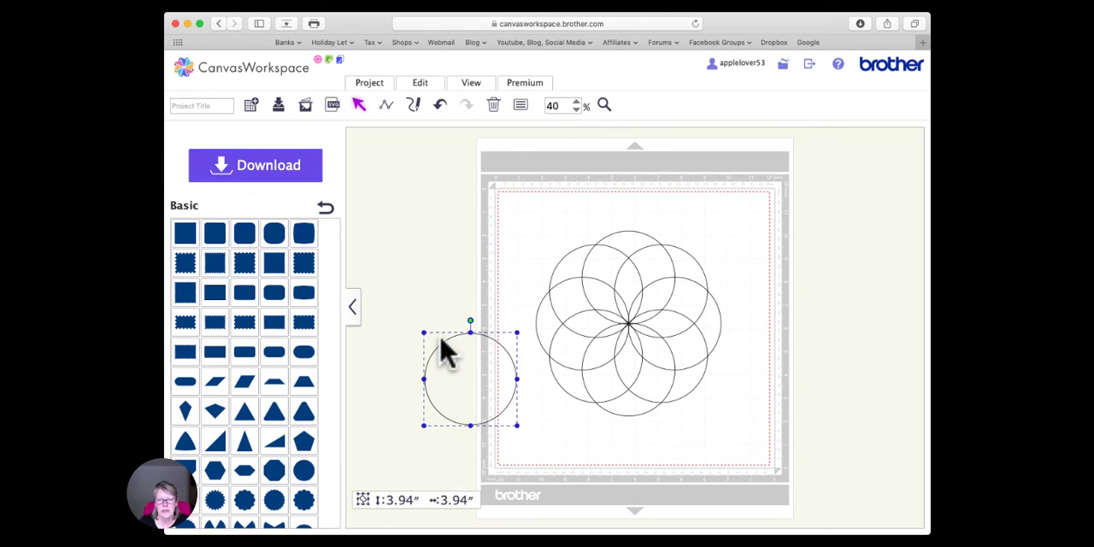
drag(517, 333, 476, 373)
drag(636, 252, 633, 201)
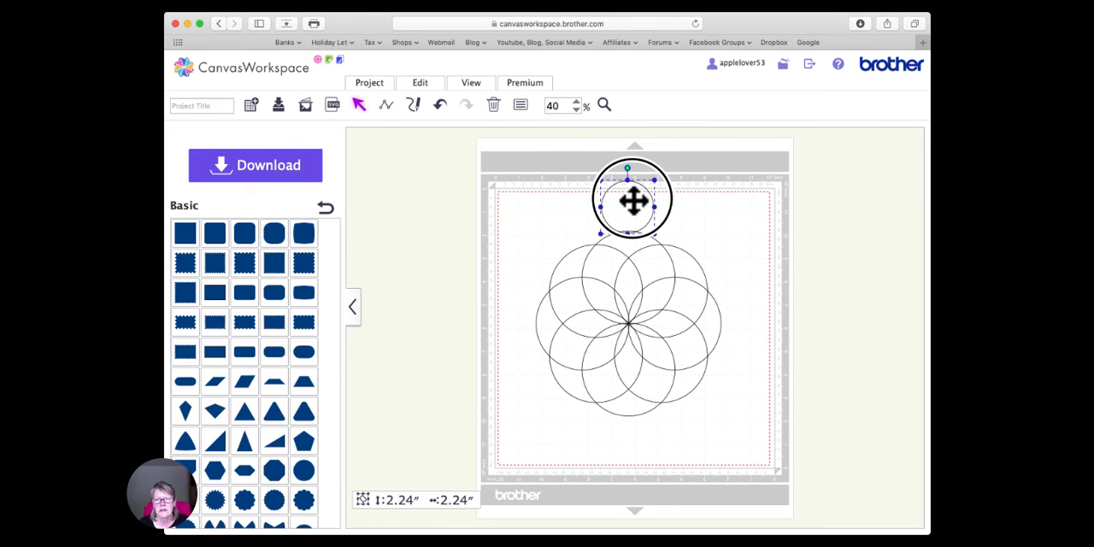
- Duplicate the small circle and place the copy just below the rosette's bottom petal
right_click(632, 205)
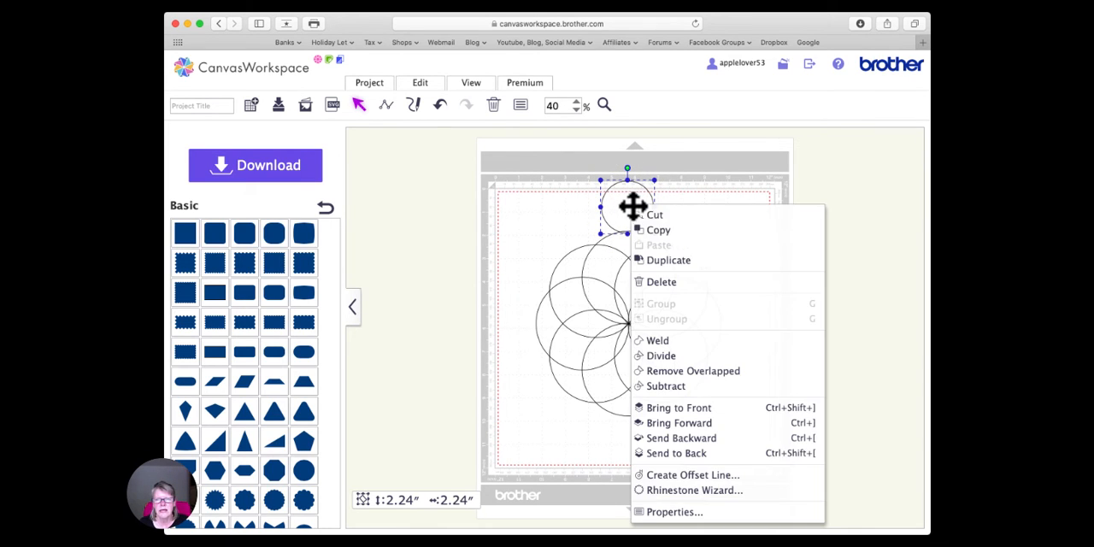
click(683, 260)
drag(647, 227, 638, 442)
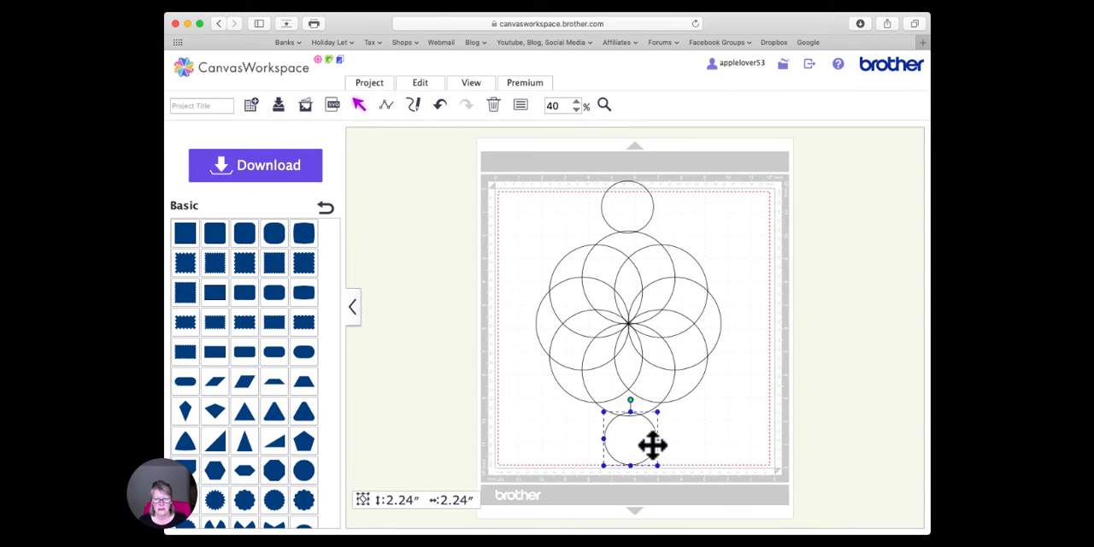
- Align the two small circles on a common vertical centre line and group them as a pair
click(633, 207)
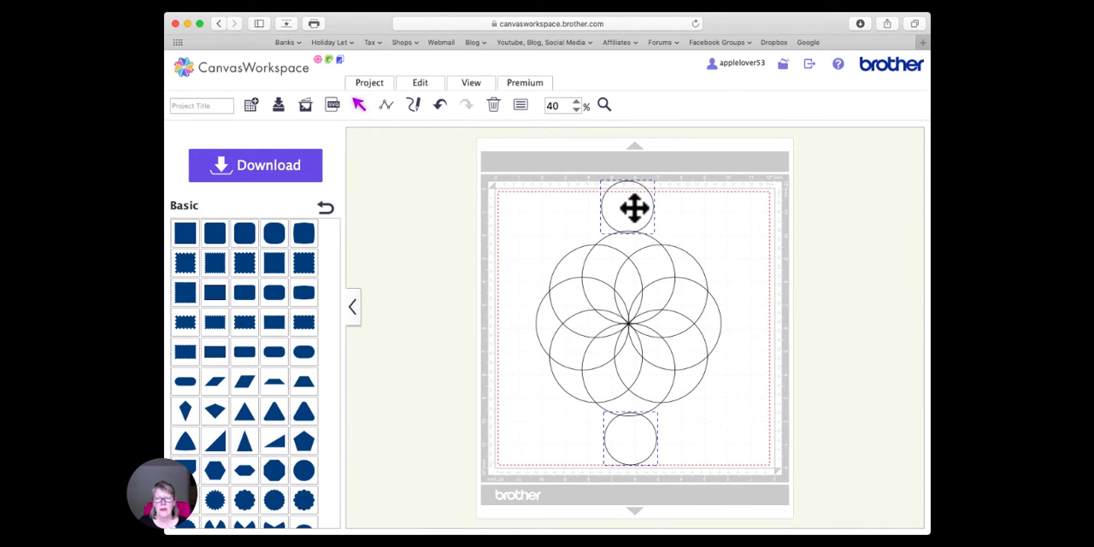
click(426, 87)
click(464, 219)
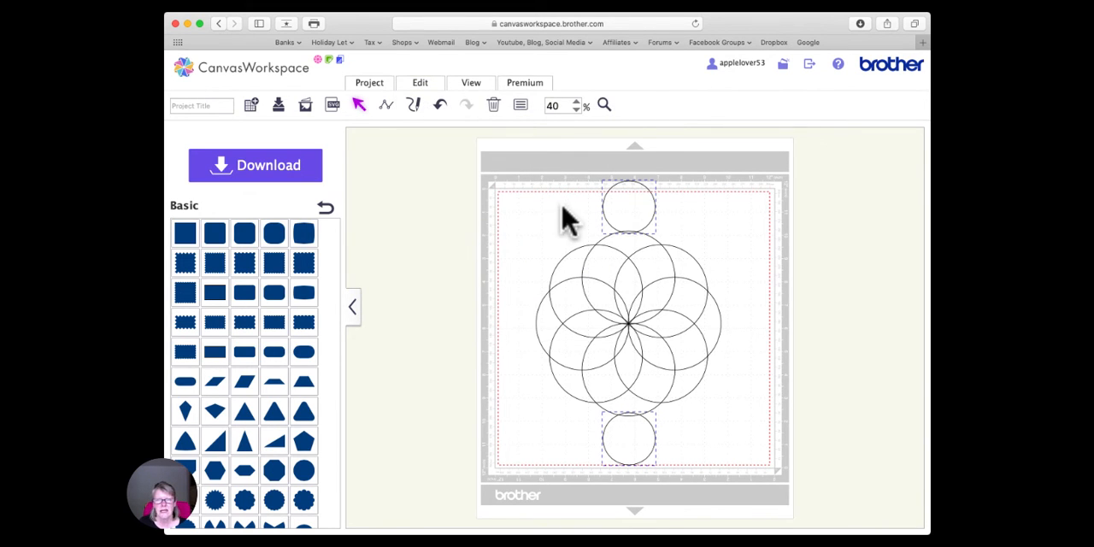
right_click(638, 204)
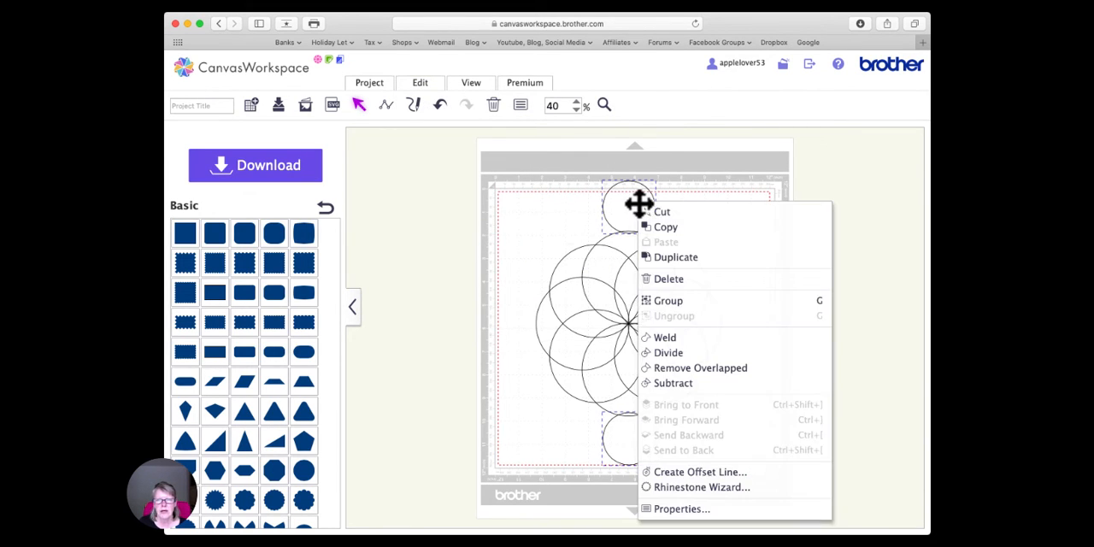
click(687, 301)
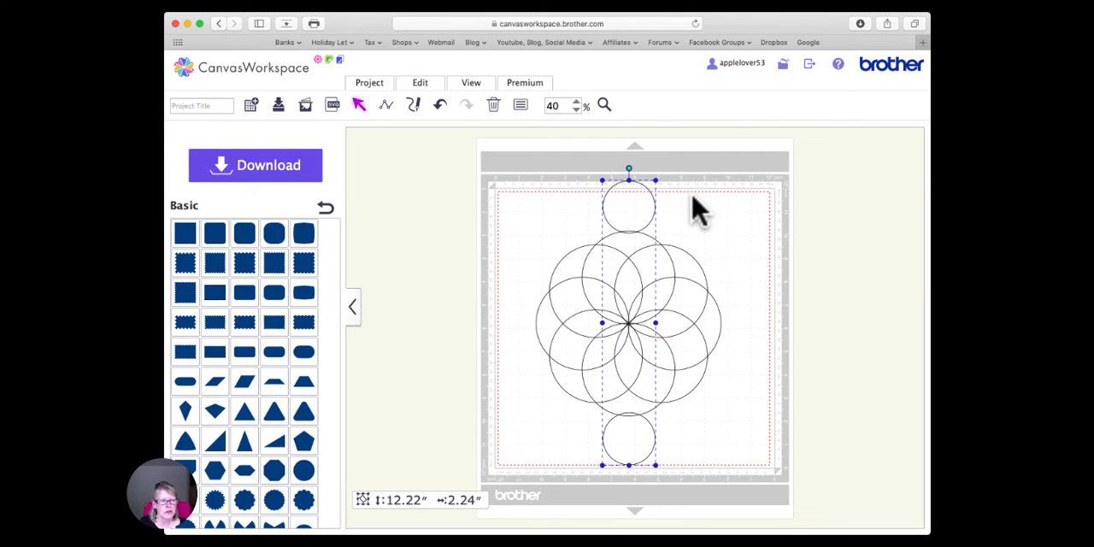
- Copy and rotate the small-circle pair repeatedly around the rosette to form an outer ring of circles
drag(630, 168, 728, 242)
click(748, 236)
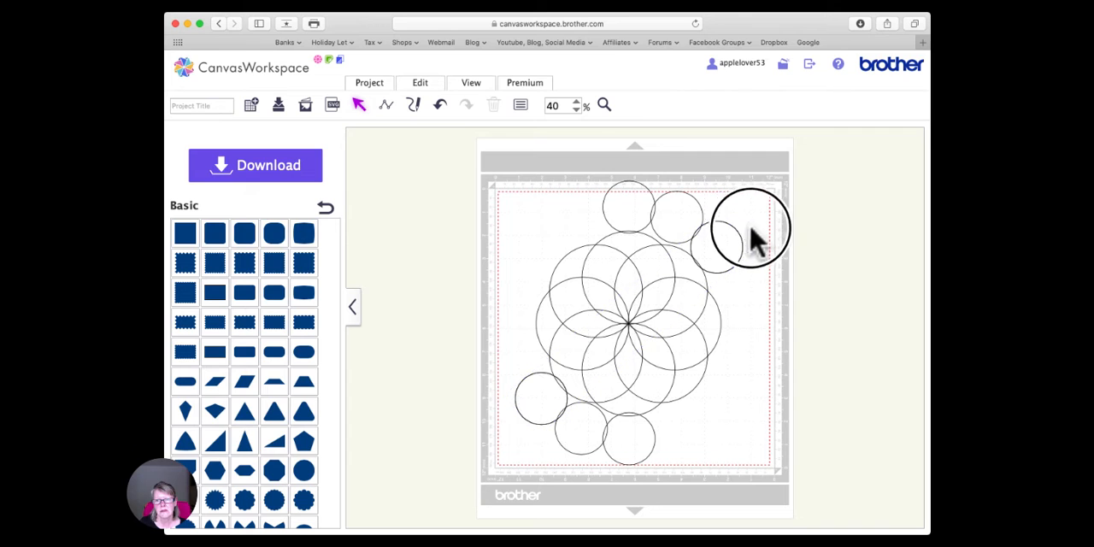
click(732, 247)
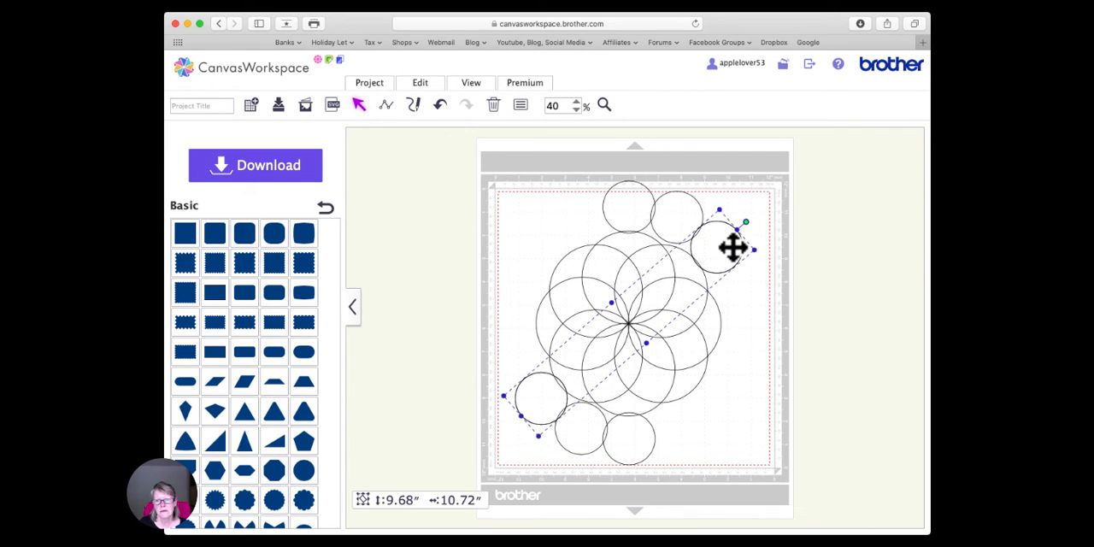
drag(746, 224, 674, 481)
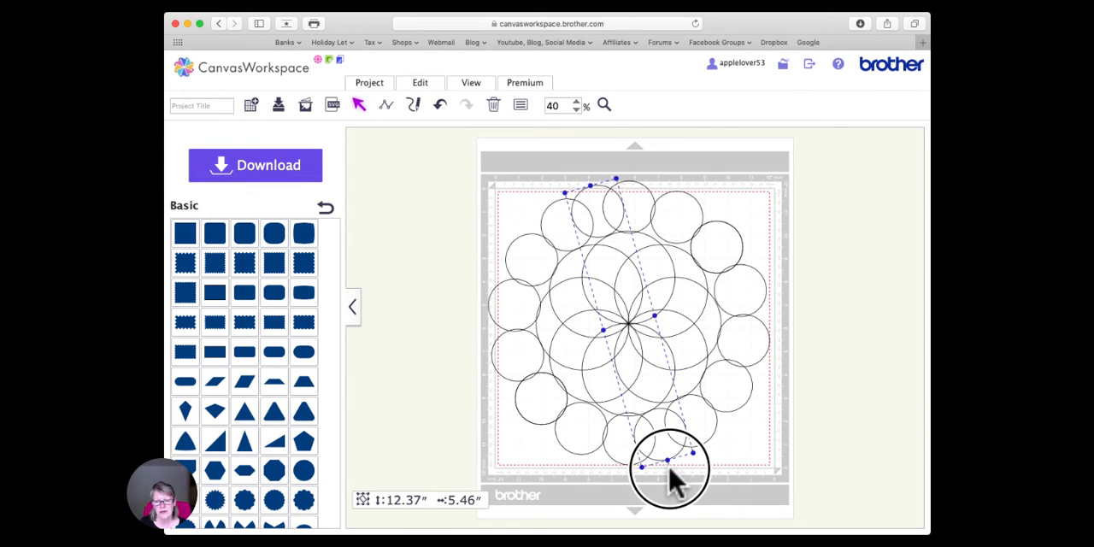
click(781, 459)
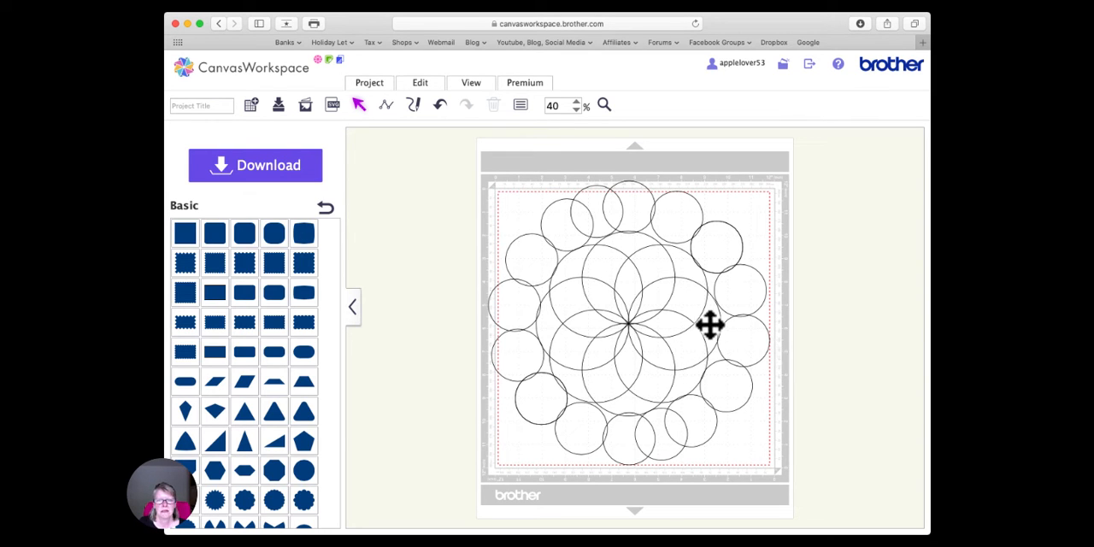
- Group the rosette with its outer ring, shrink the group to about 8.5 inches, and place it near the mat's centre
drag(439, 156, 861, 529)
drag(633, 318, 640, 330)
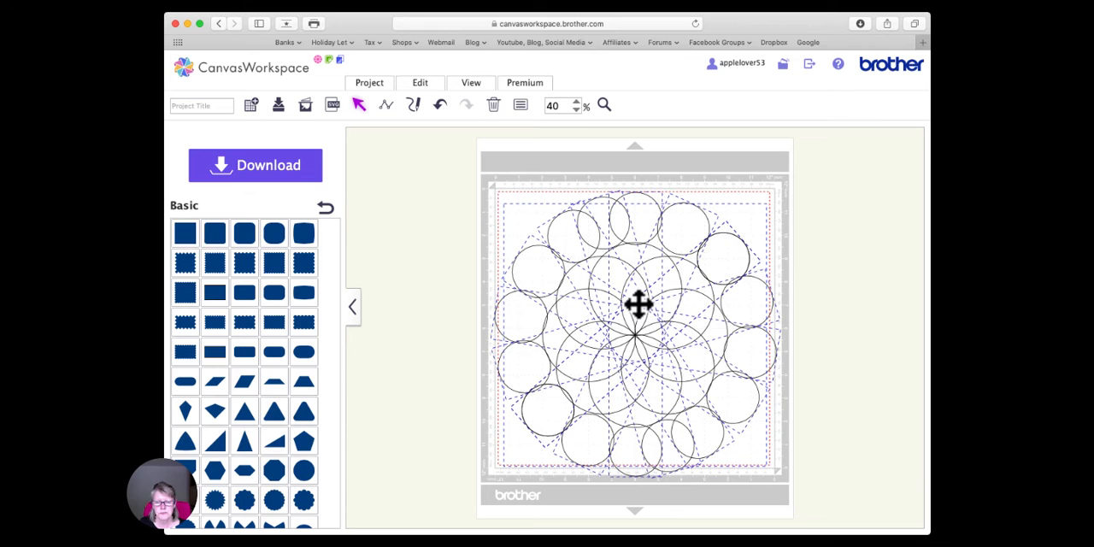
right_click(639, 303)
click(688, 305)
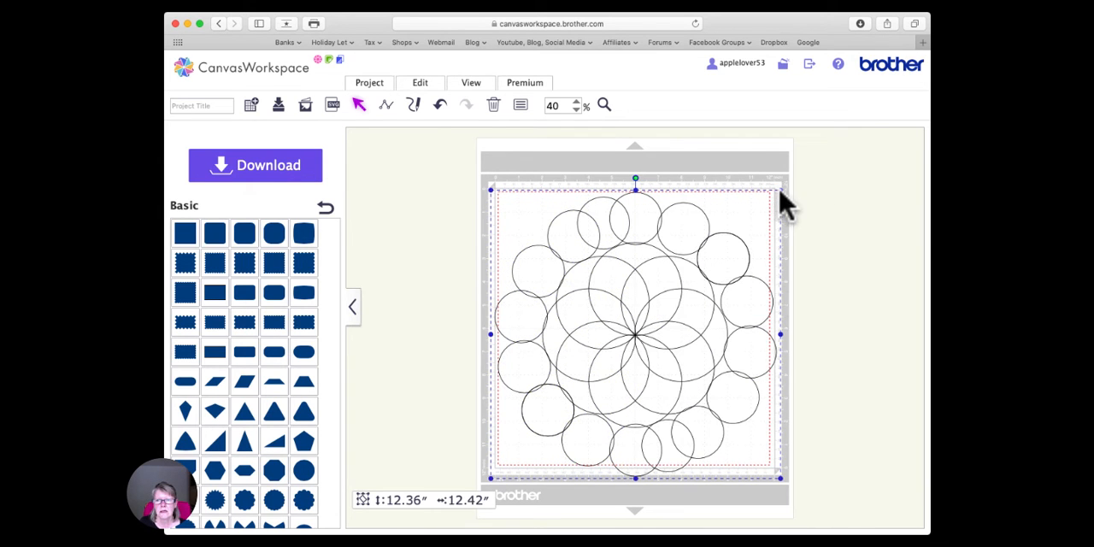
drag(779, 192, 694, 286)
drag(600, 384, 646, 324)
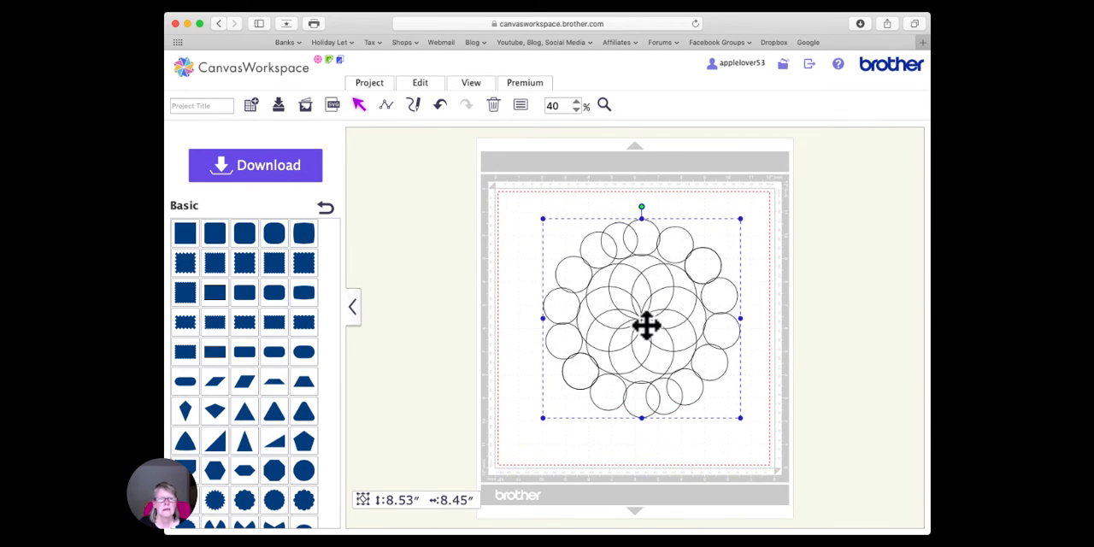
- Delete the grouped ringed rosette from the mat and remain on the editing page
key(Delete)
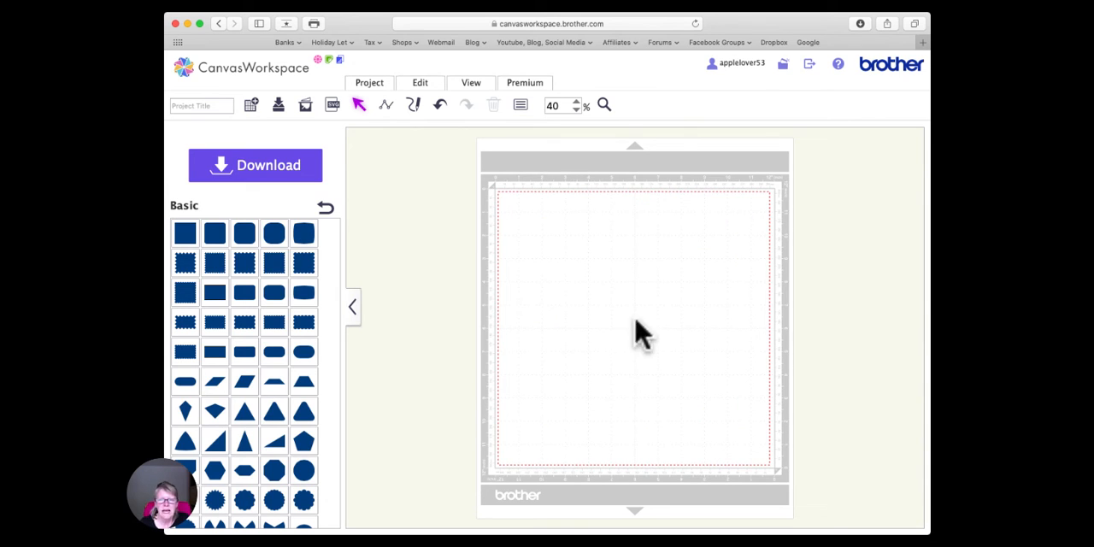
click(251, 75)
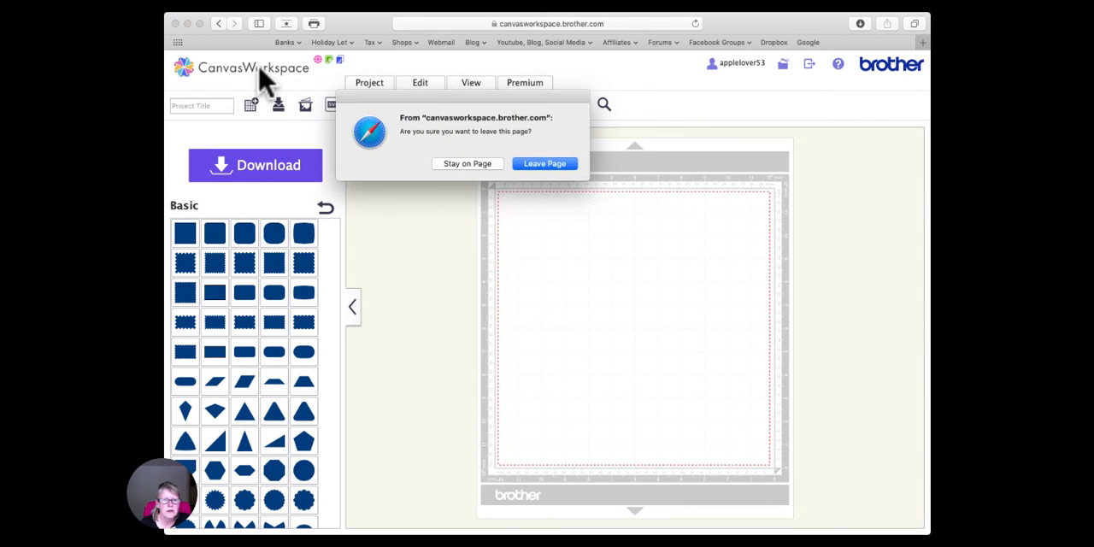
click(481, 167)
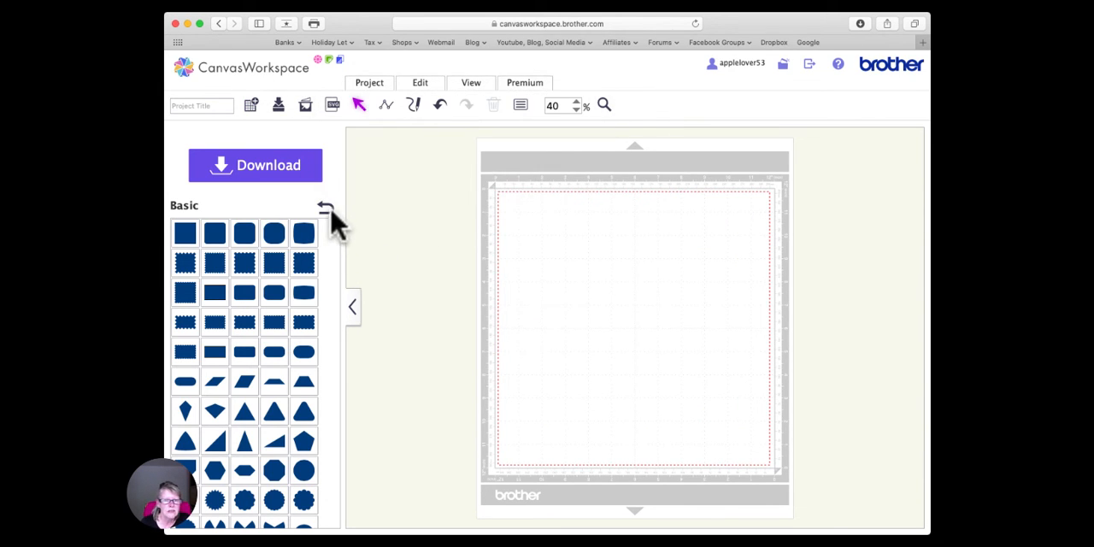
- Add the saved project with the blue and brown mandalas and the saved purple rounded-square mandala to the mat from My Projects
click(325, 210)
click(243, 230)
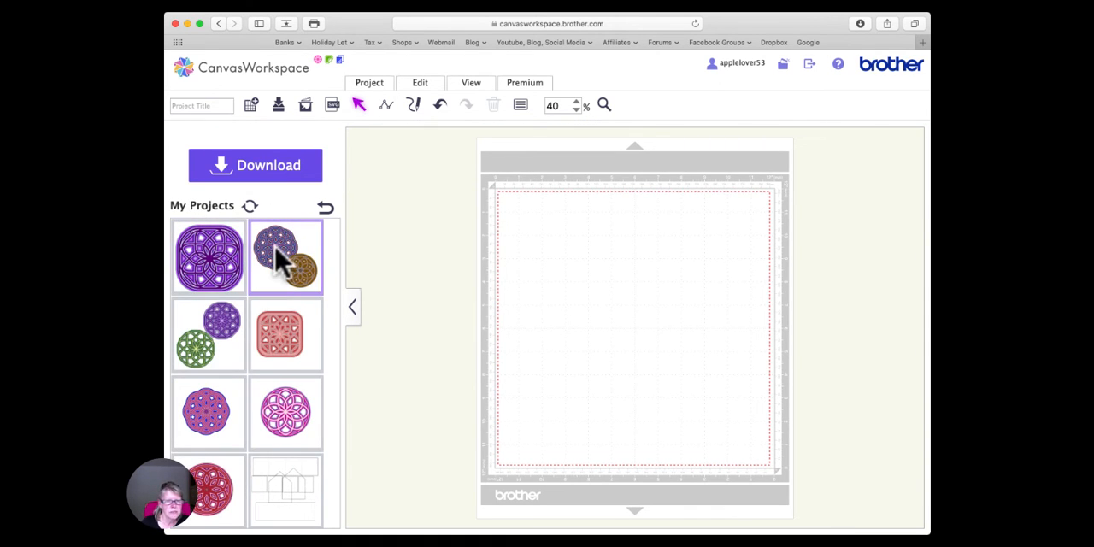
drag(279, 257, 651, 280)
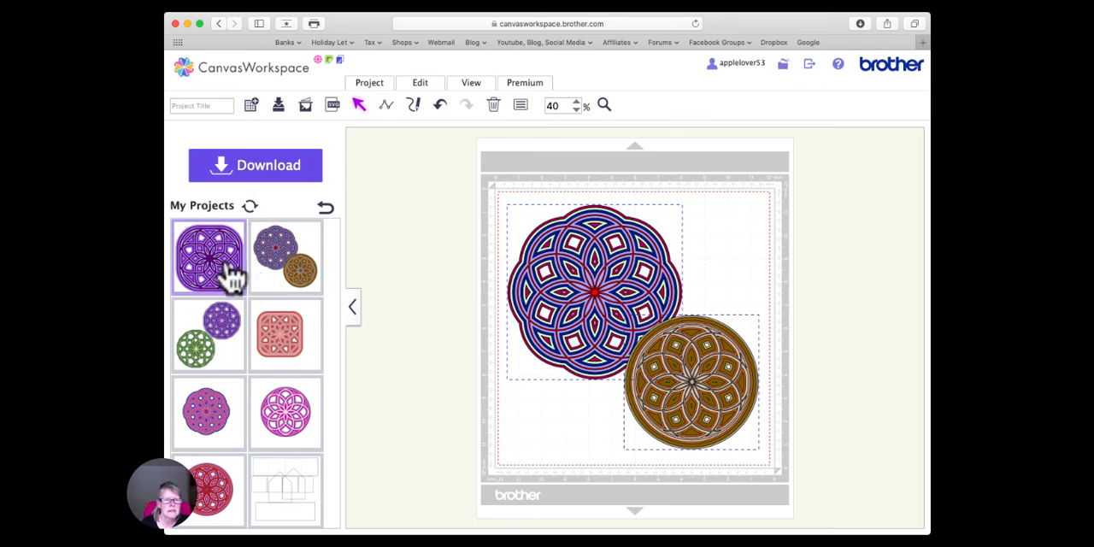
drag(232, 276, 478, 408)
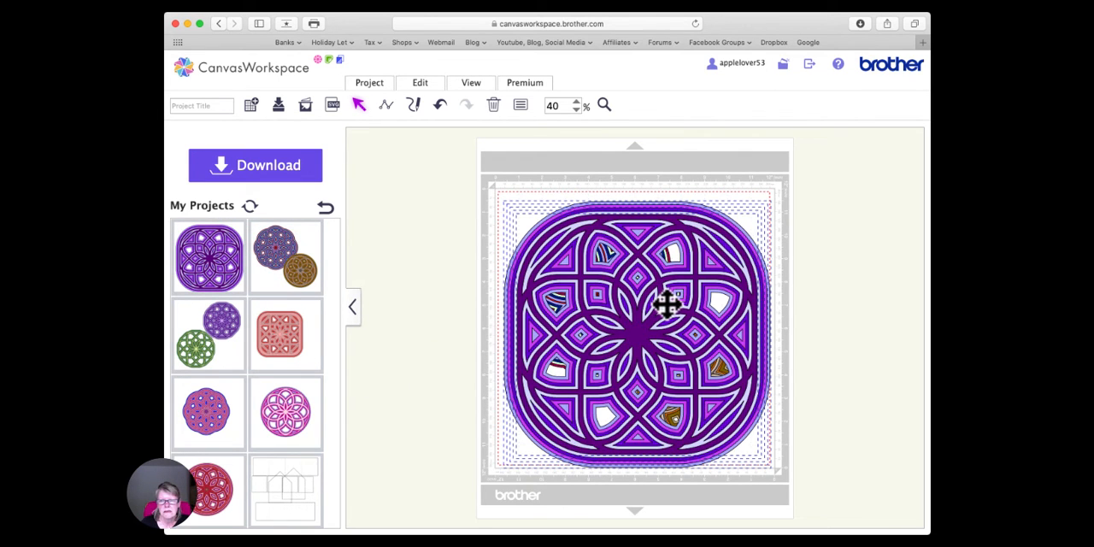
- Move the purple mandala's layers off to the left, group them, and shrink the group to about 8 inches
drag(614, 354, 413, 354)
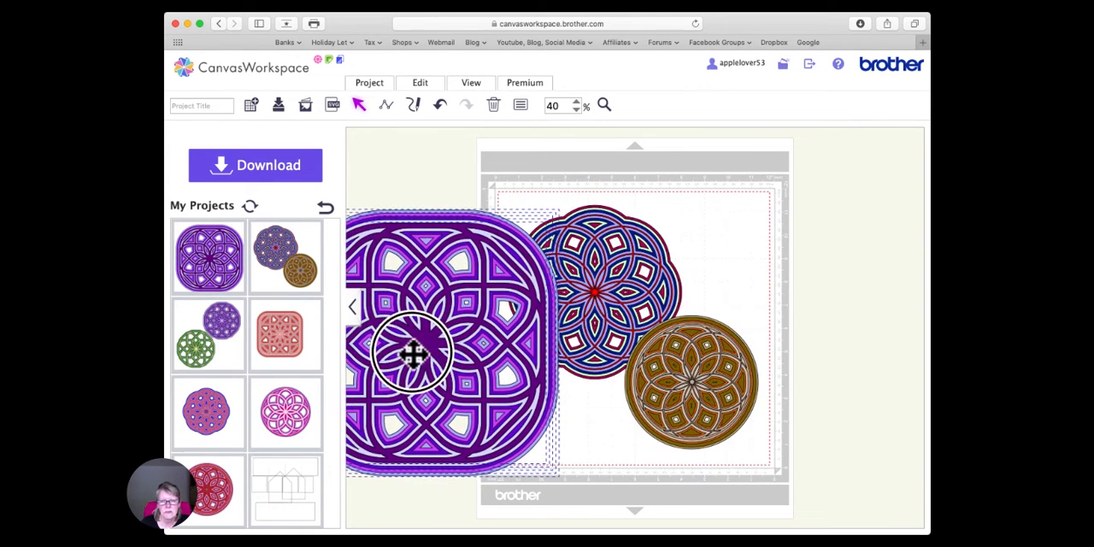
right_click(448, 261)
click(494, 305)
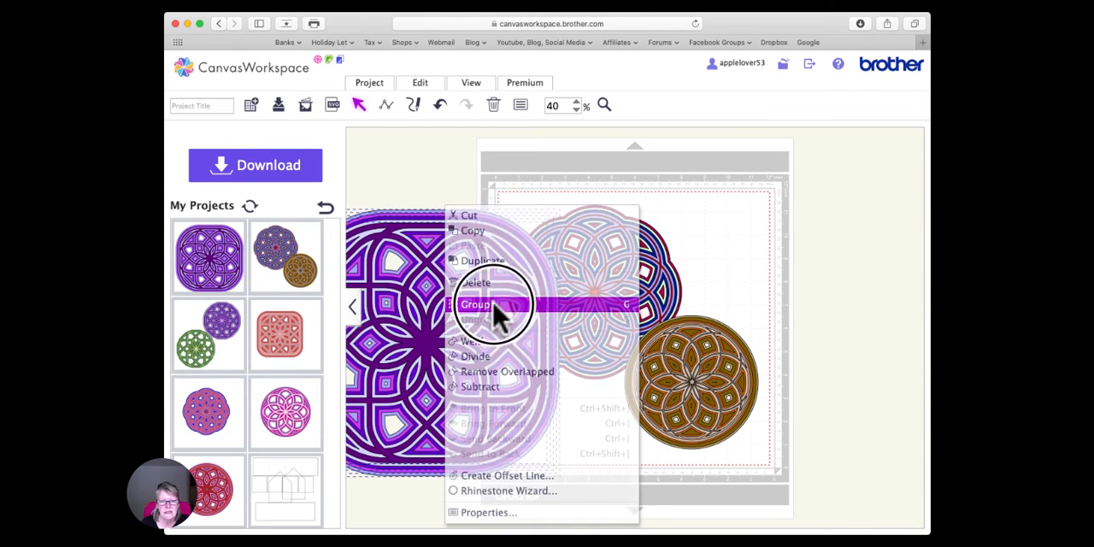
drag(558, 209, 479, 299)
- Arrange the blue mandala at the mat's upper left, the brown one at the upper right, and the purple one below them
drag(594, 289, 559, 232)
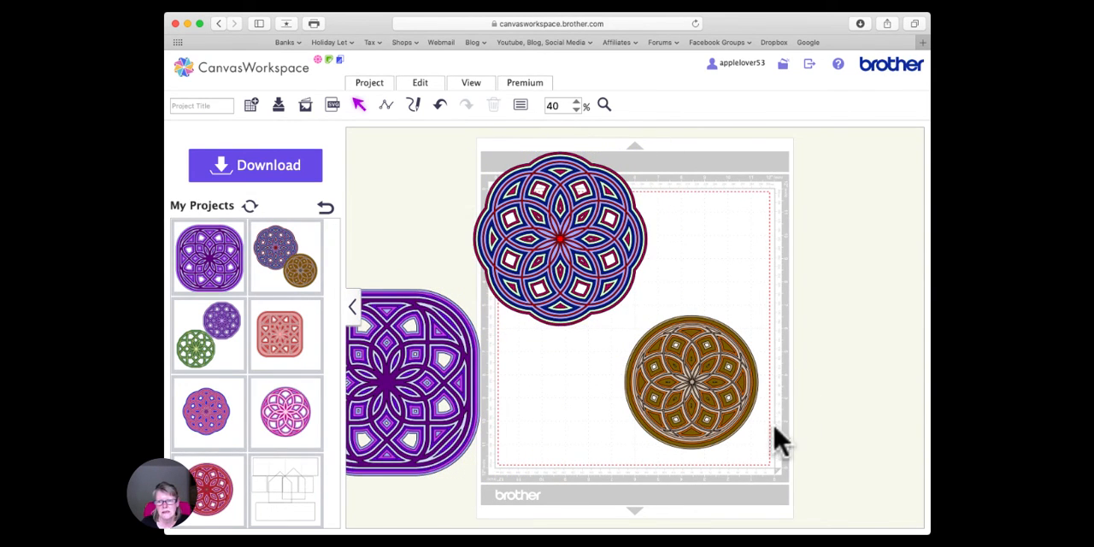
drag(686, 402, 712, 268)
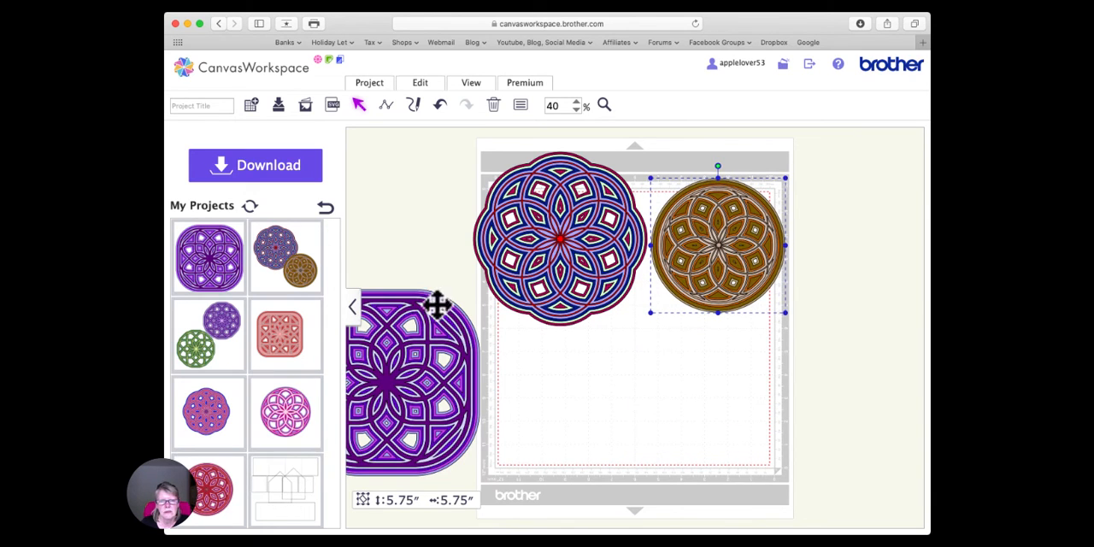
click(416, 288)
click(387, 376)
drag(387, 376, 631, 386)
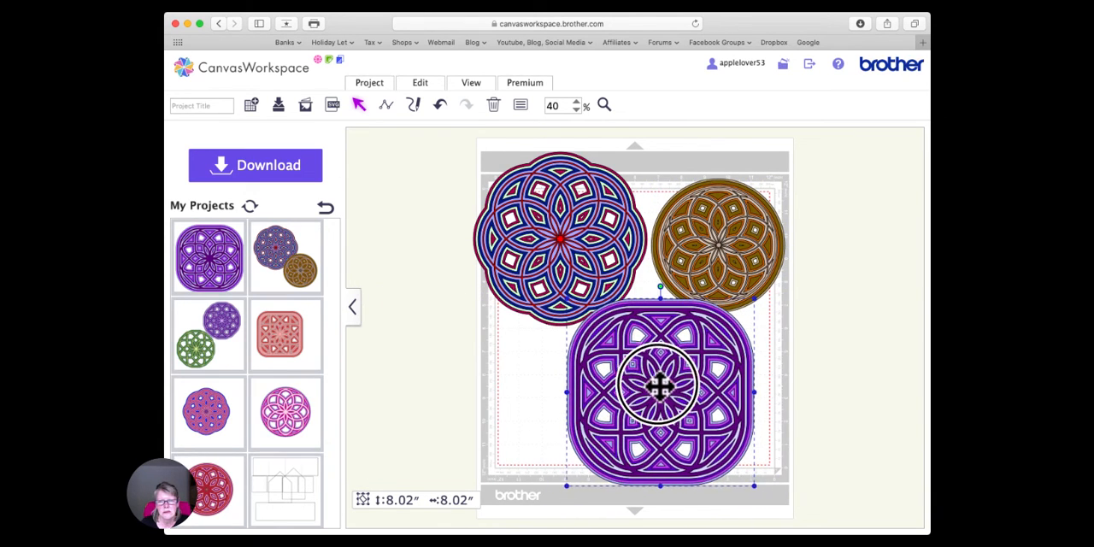
click(500, 390)
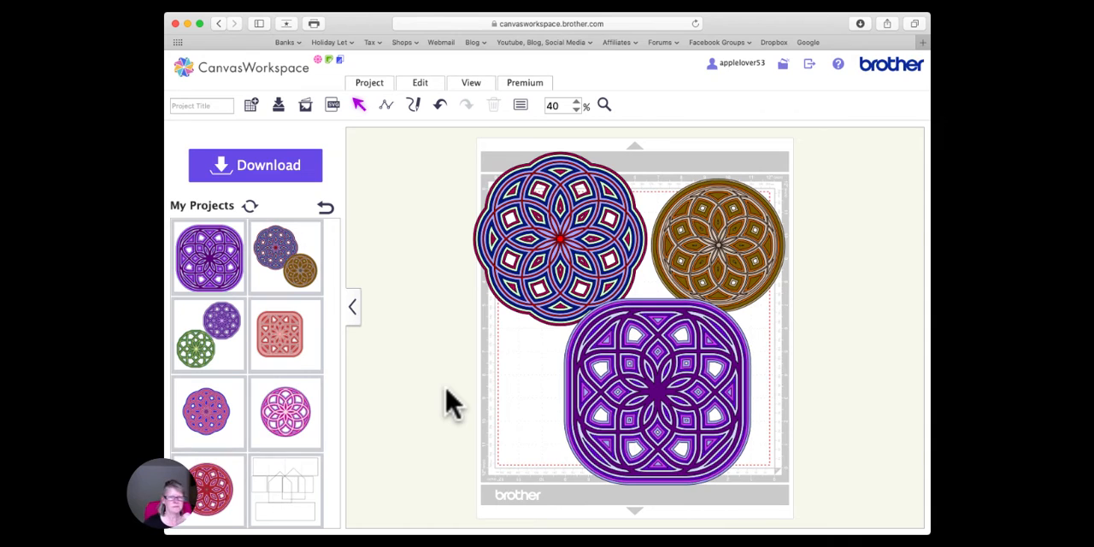
scroll(437, 359, up, 5)
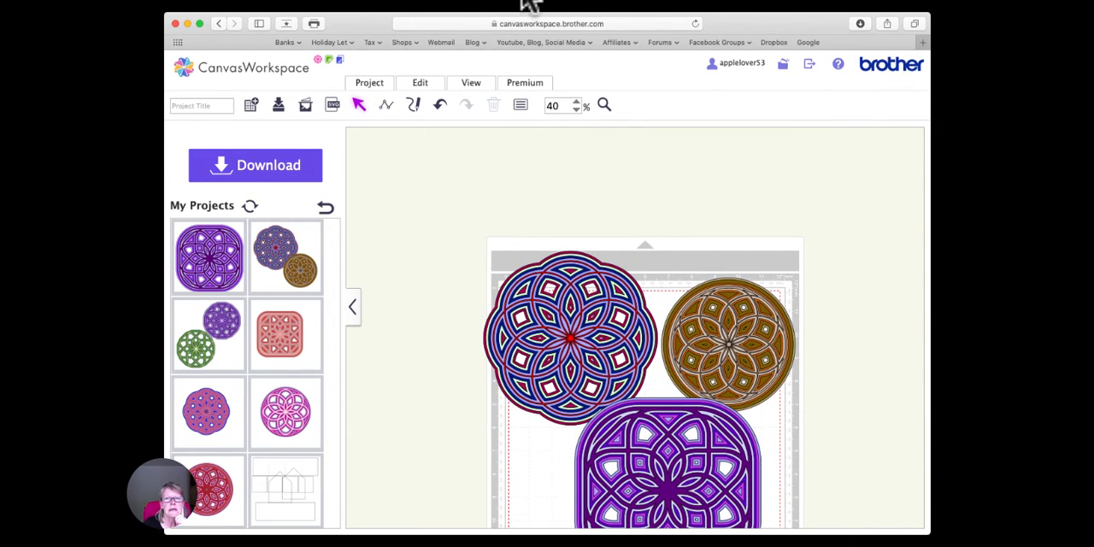
scroll(523, 267, down, 5)
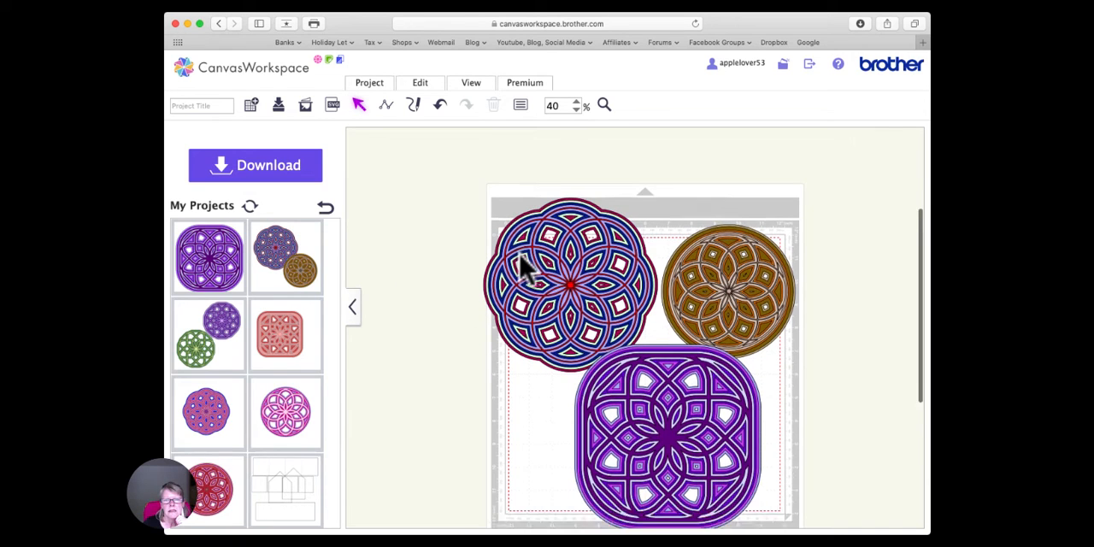
- Nudge the blue mandala slightly up and to the right, closer to the brown mandala, and clear the selection
scroll(523, 266, down, 3)
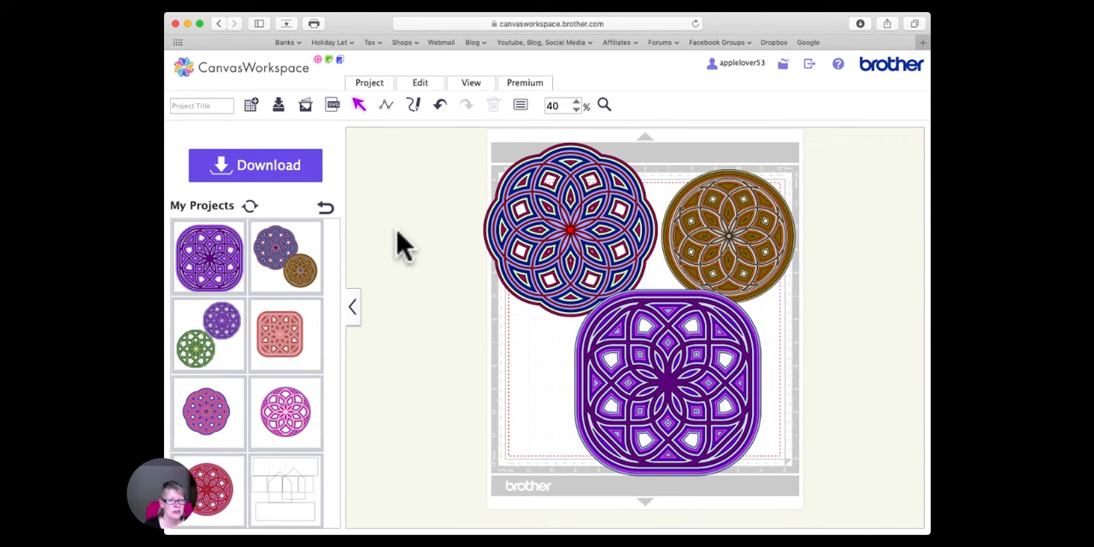
click(669, 382)
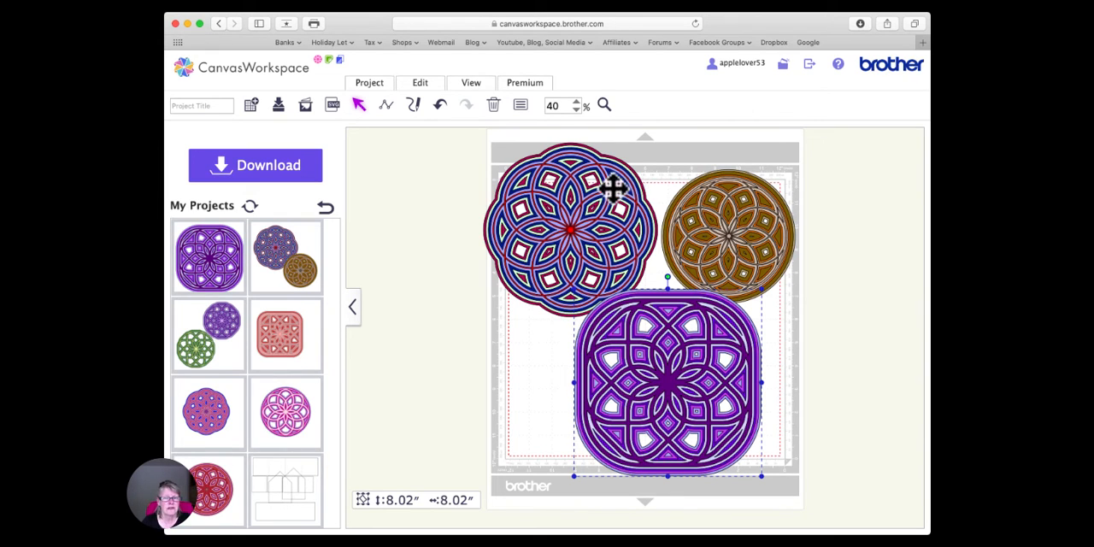
mouse_move(584, 227)
mouse_down()
mouse_move(471, 254)
mouse_move(491, 237)
mouse_move(589, 217)
mouse_move(591, 229)
mouse_up()
click(781, 254)
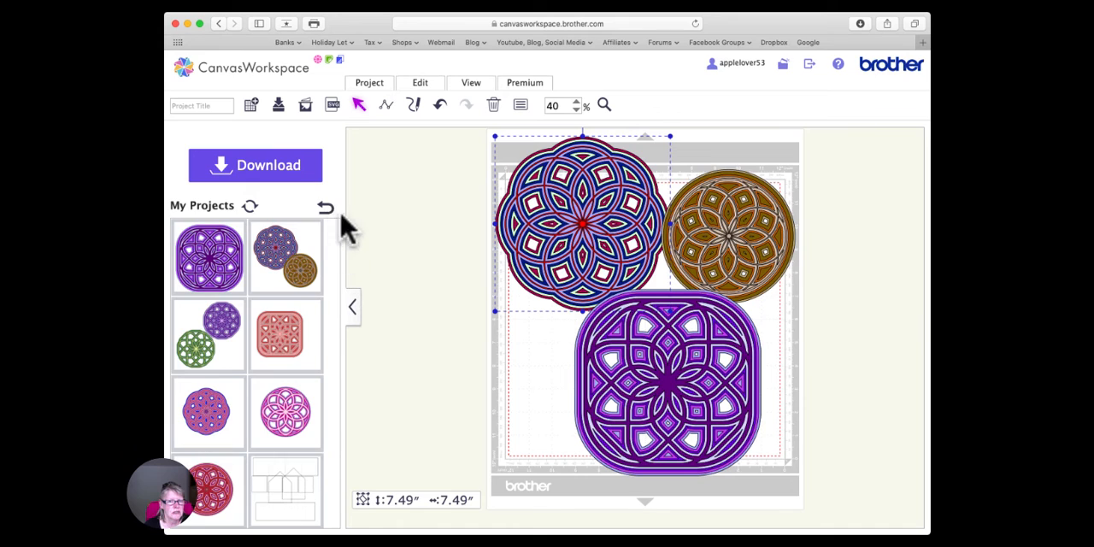
click(399, 174)
- Add a plain circle from the Basic patterns to the empty area off the mat, beside the blue mandala
click(324, 207)
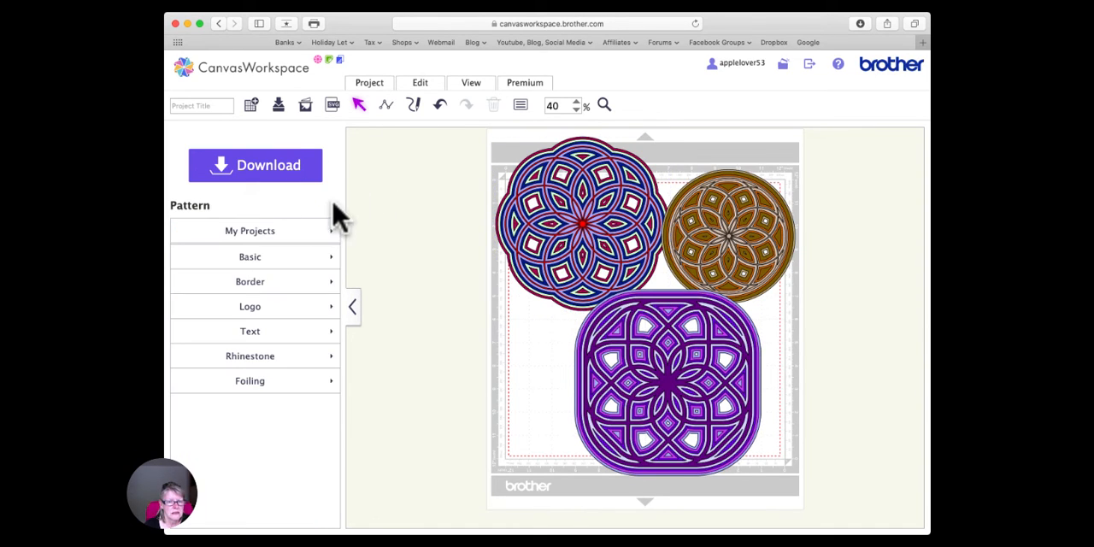
click(263, 258)
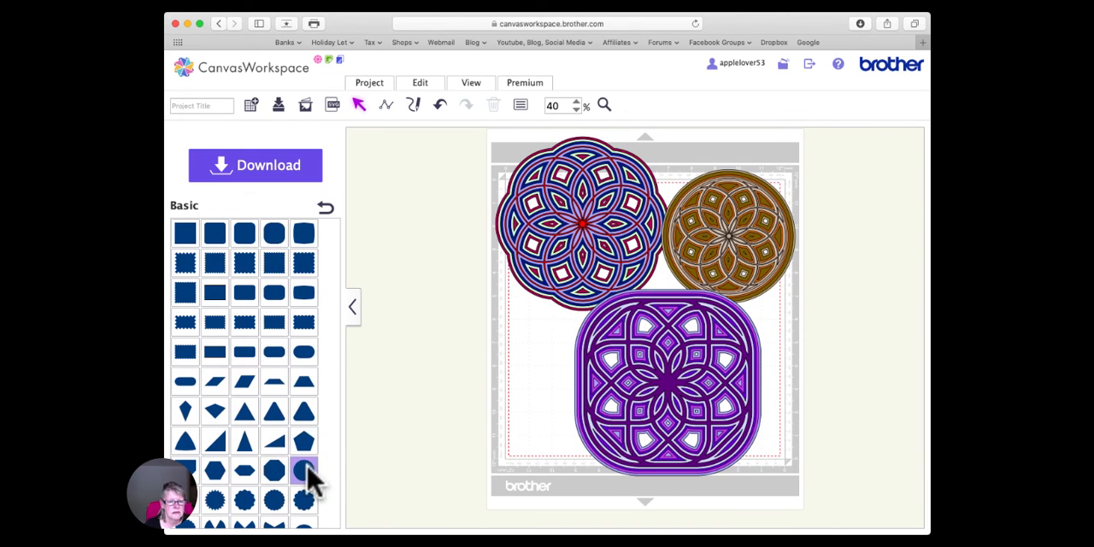
drag(305, 474, 379, 208)
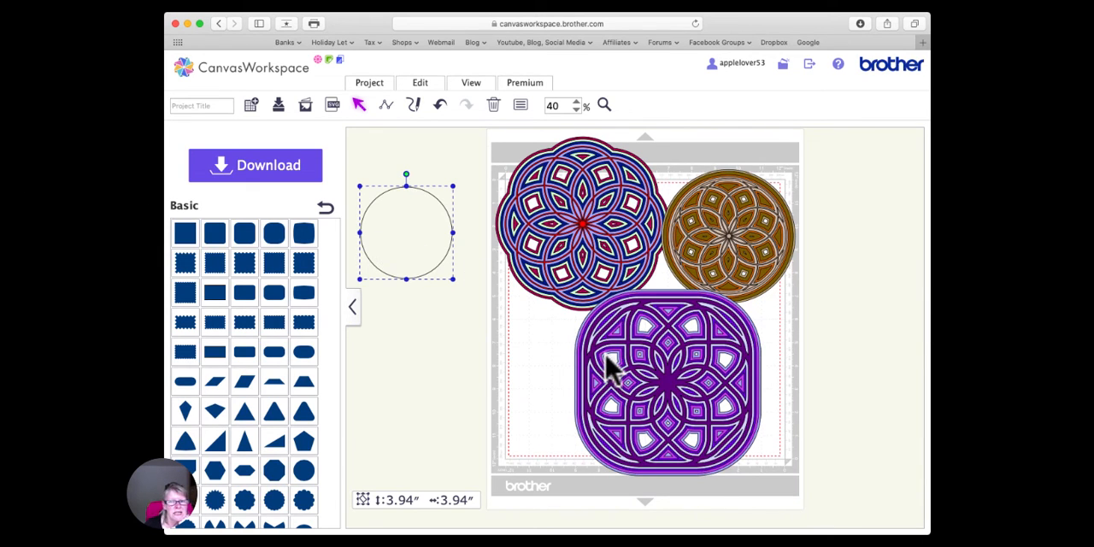
- Ungroup the purple mandala and spread its five layers apart in a row across the lower part of the mat
click(658, 375)
right_click(659, 374)
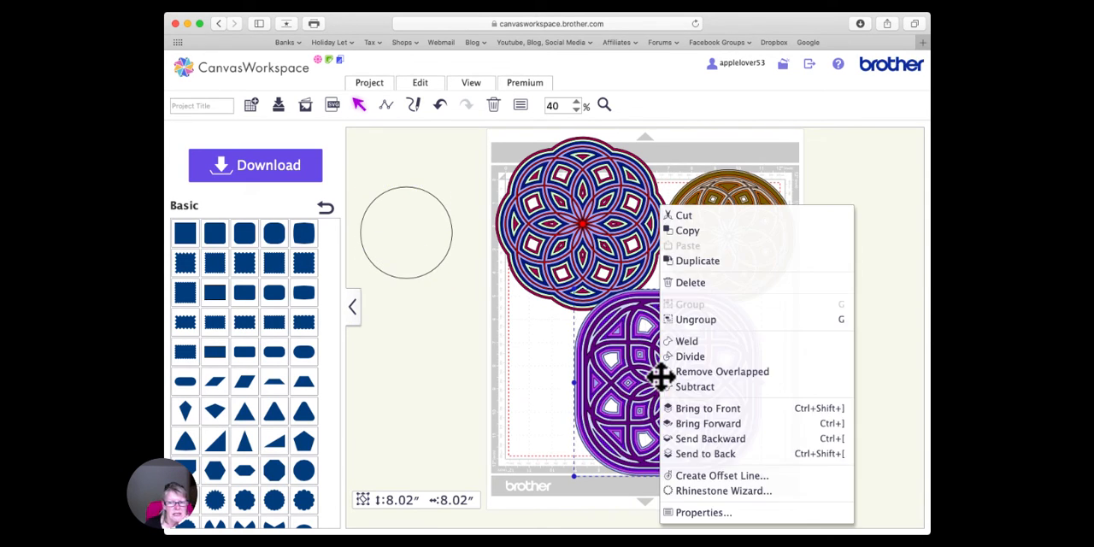
click(715, 320)
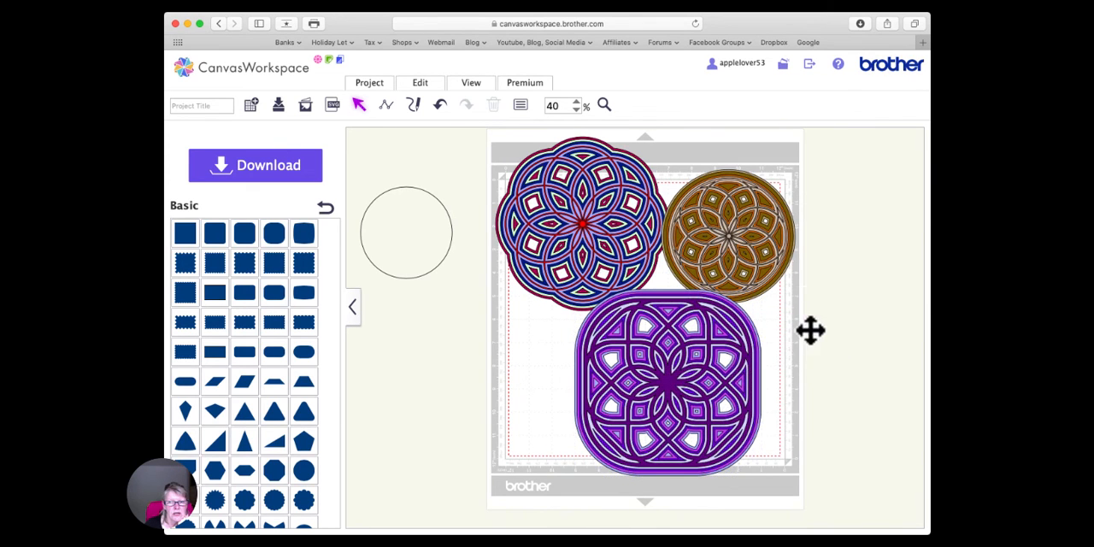
drag(673, 376, 559, 384)
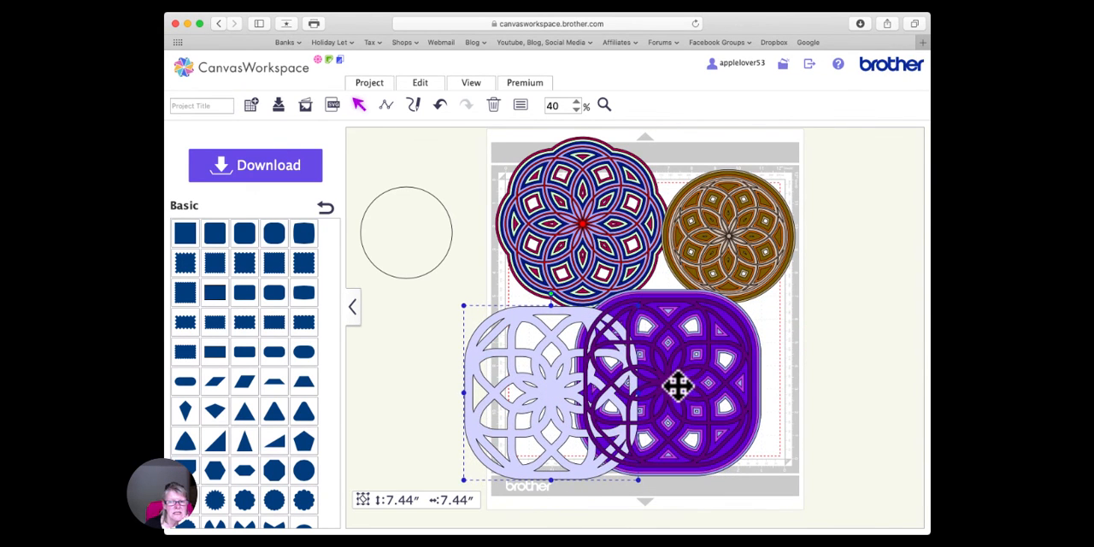
drag(676, 383, 482, 392)
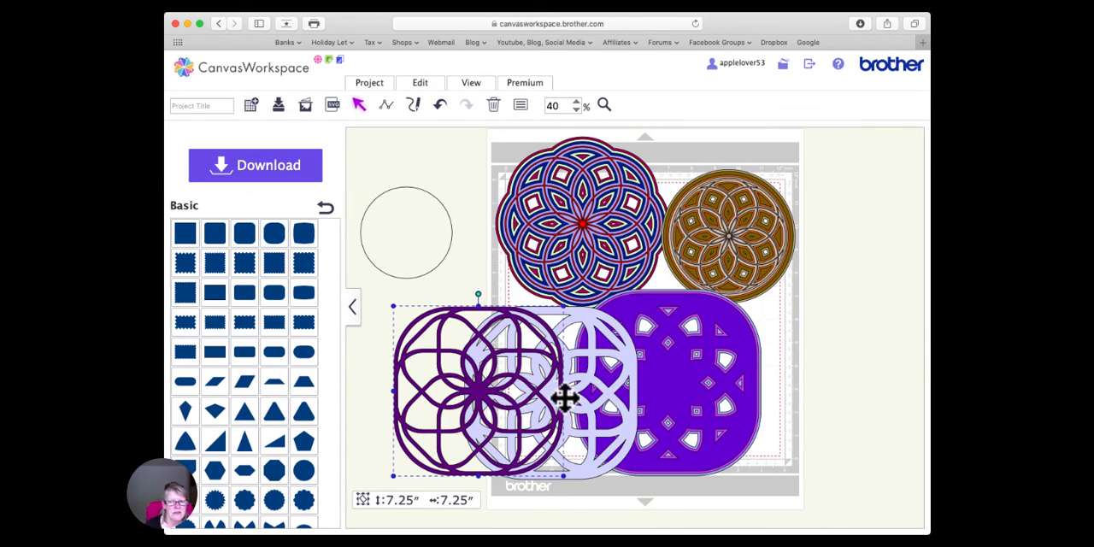
drag(690, 382, 621, 383)
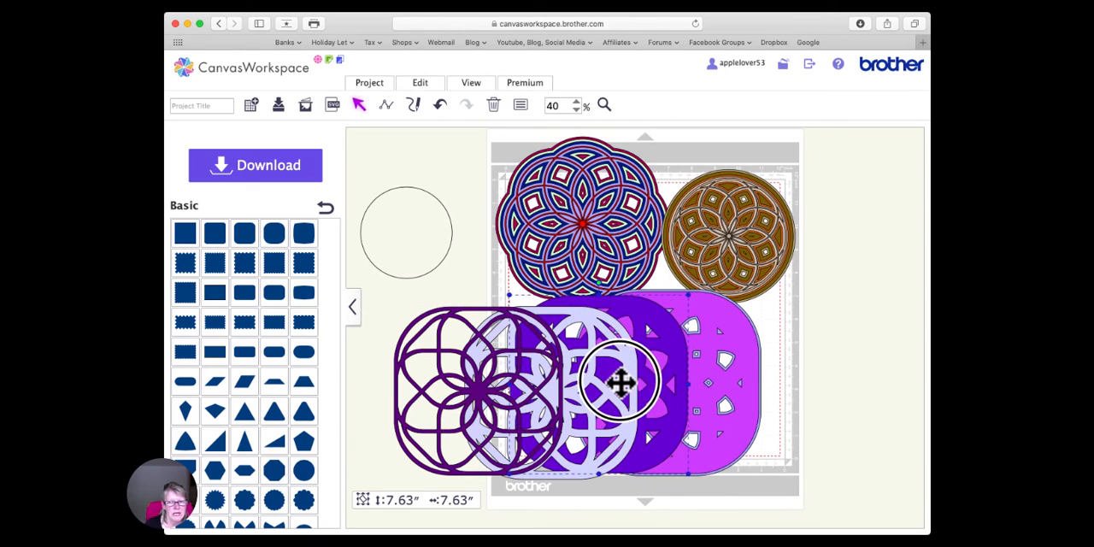
drag(718, 384, 686, 384)
drag(752, 387, 835, 383)
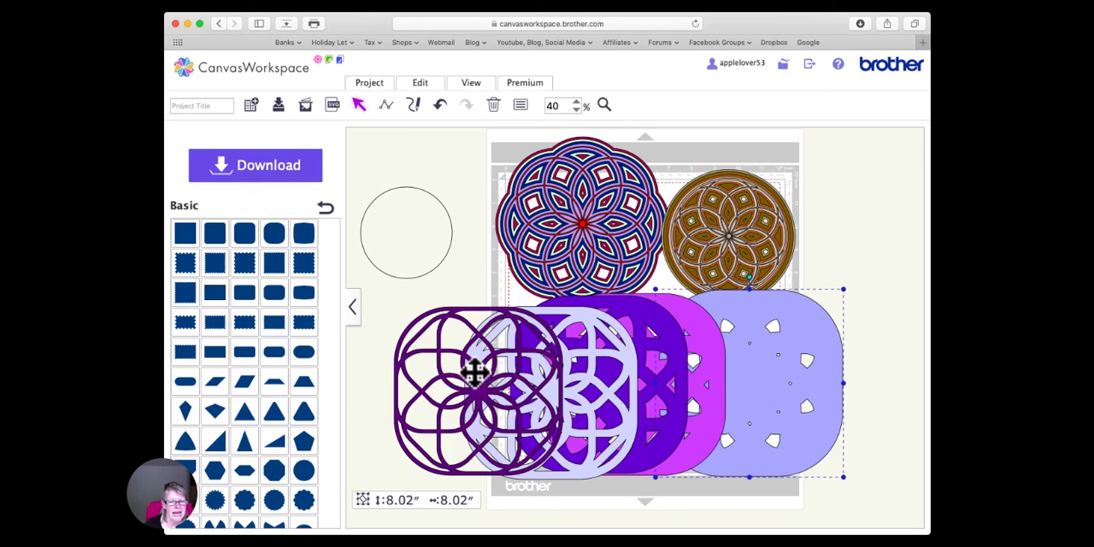
click(595, 350)
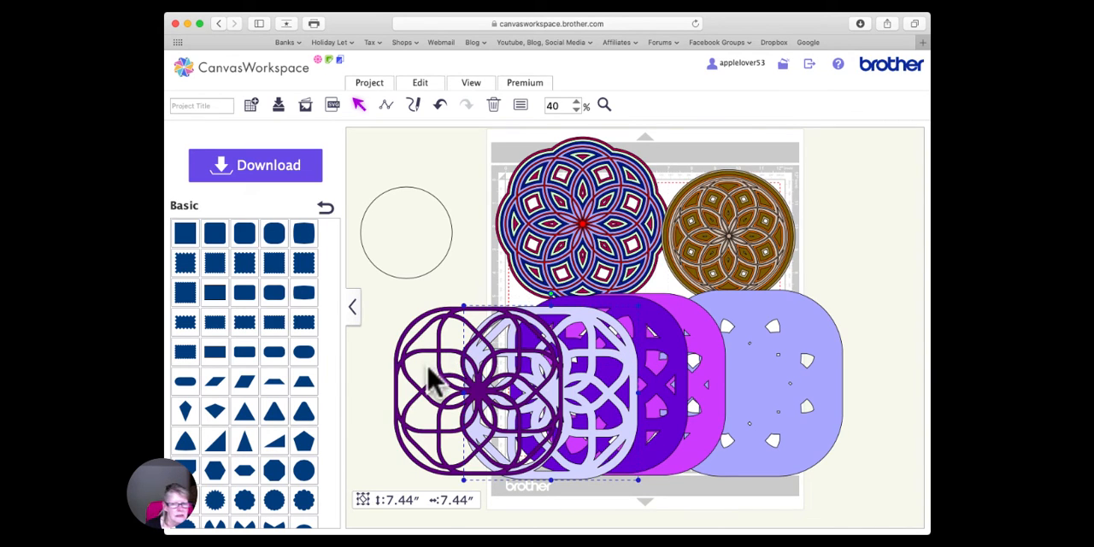
- Select all five purple mandala layers and align their centres horizontally and vertically to restack them
drag(368, 344, 846, 366)
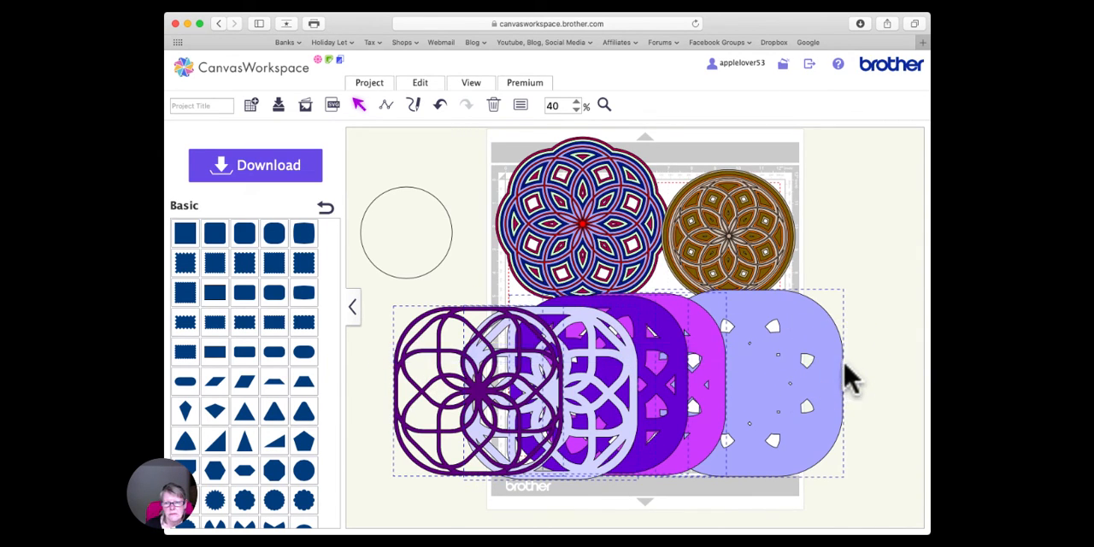
right_click(617, 356)
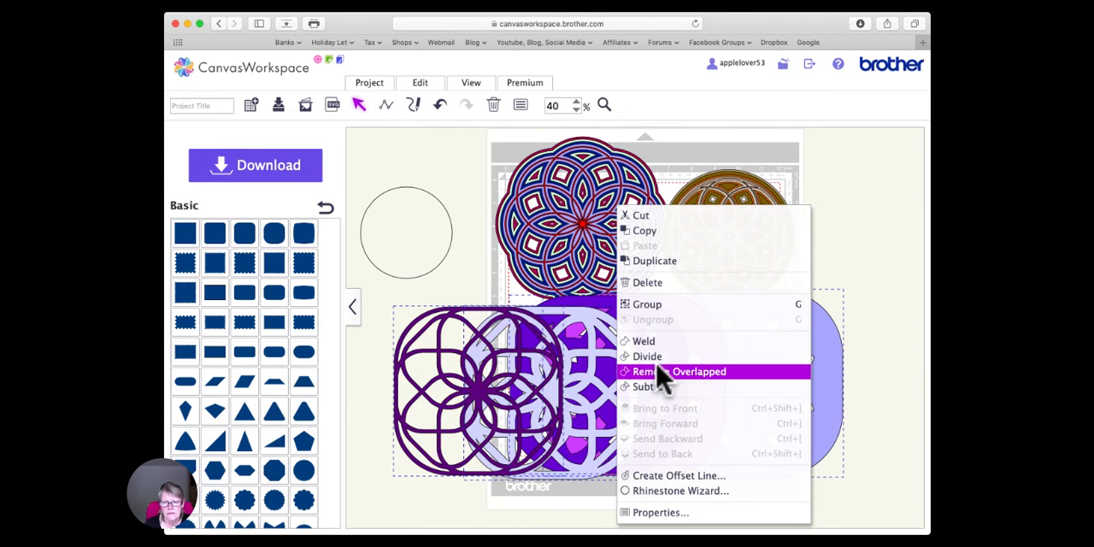
click(432, 86)
click(470, 215)
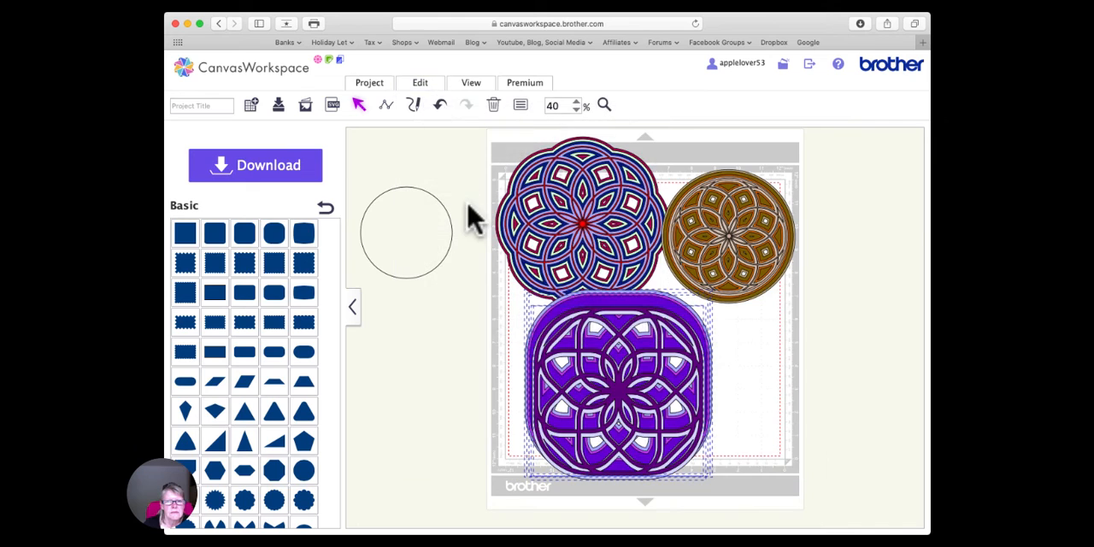
click(422, 84)
click(612, 255)
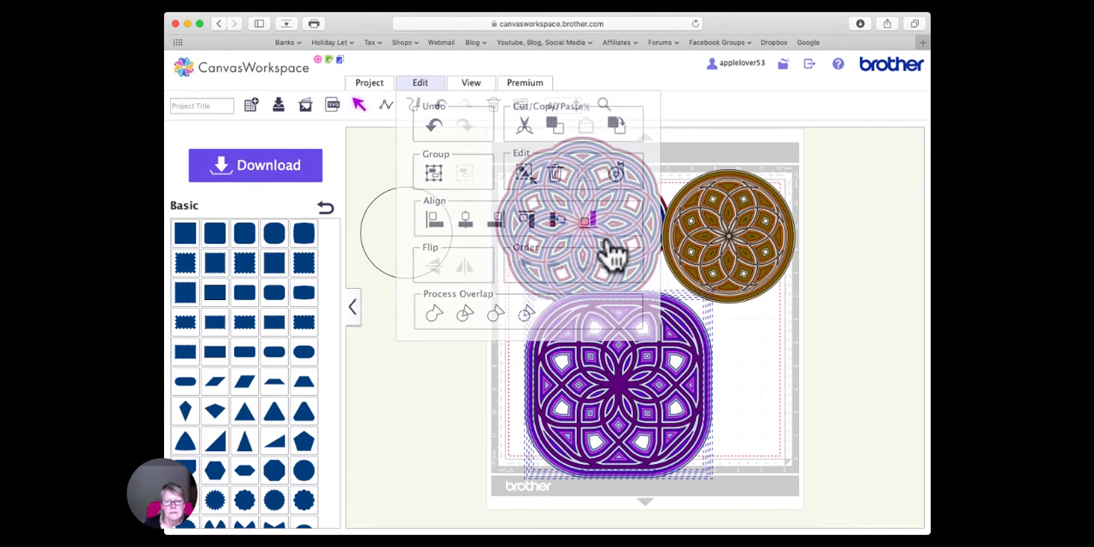
- Delete the plain circle beside the mat
click(439, 227)
key(Delete)
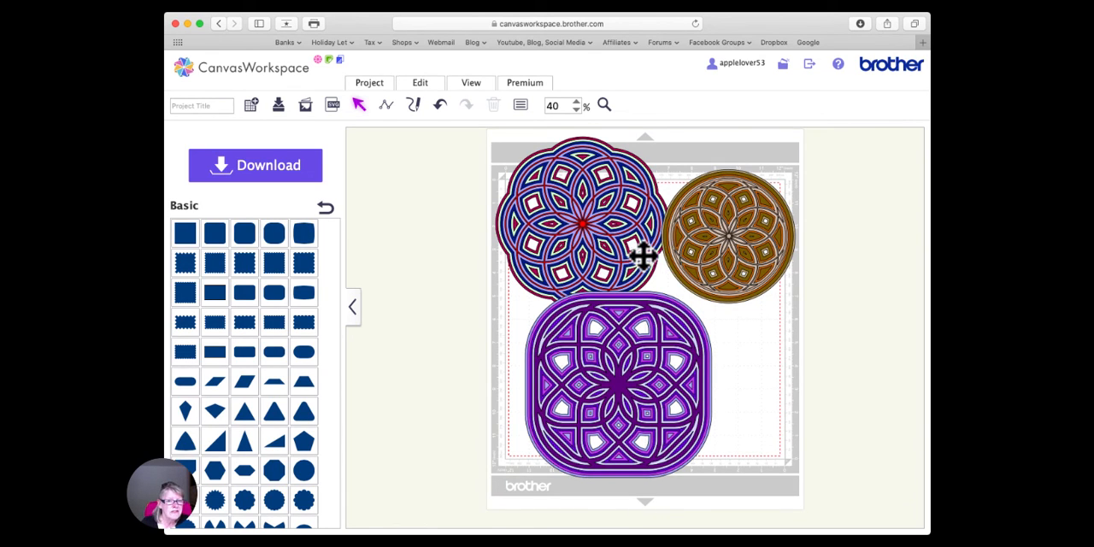
- Gather the blue, brown and purple mandalas into an overlapping cluster inside the mat's cutting area, with the purple one in front
scroll(727, 237, up, 1)
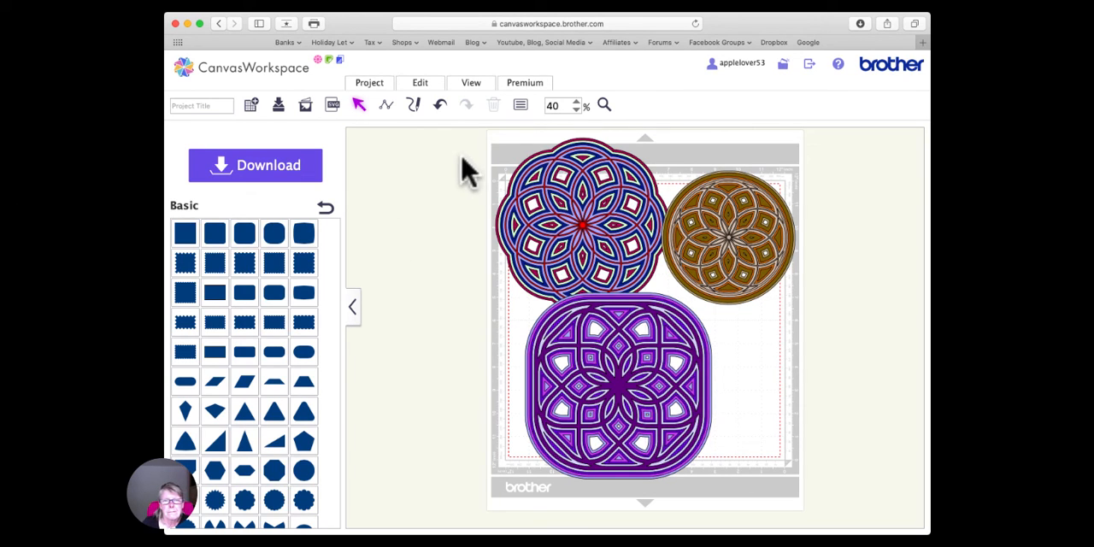
click(535, 175)
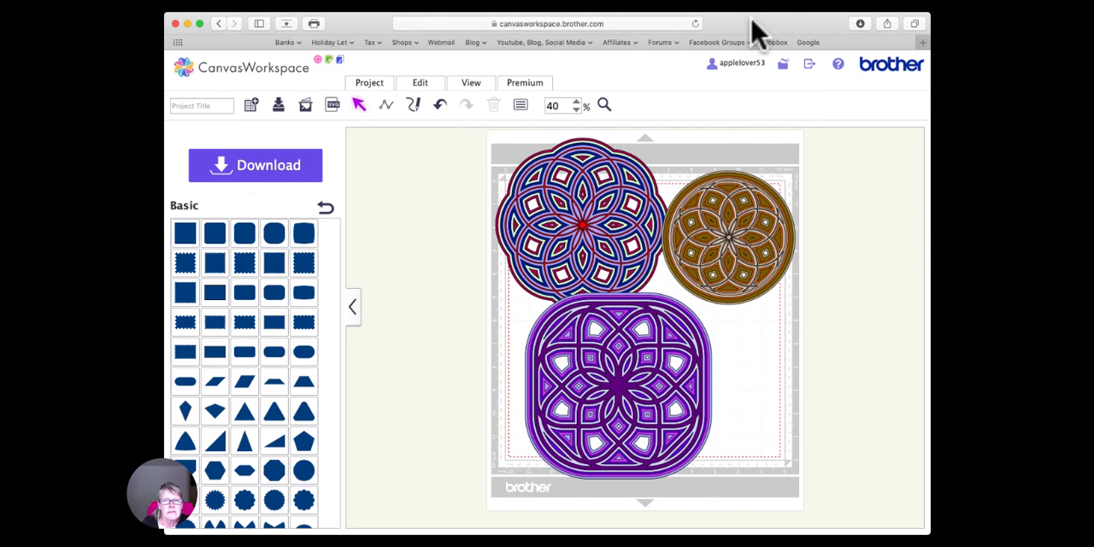
click(581, 227)
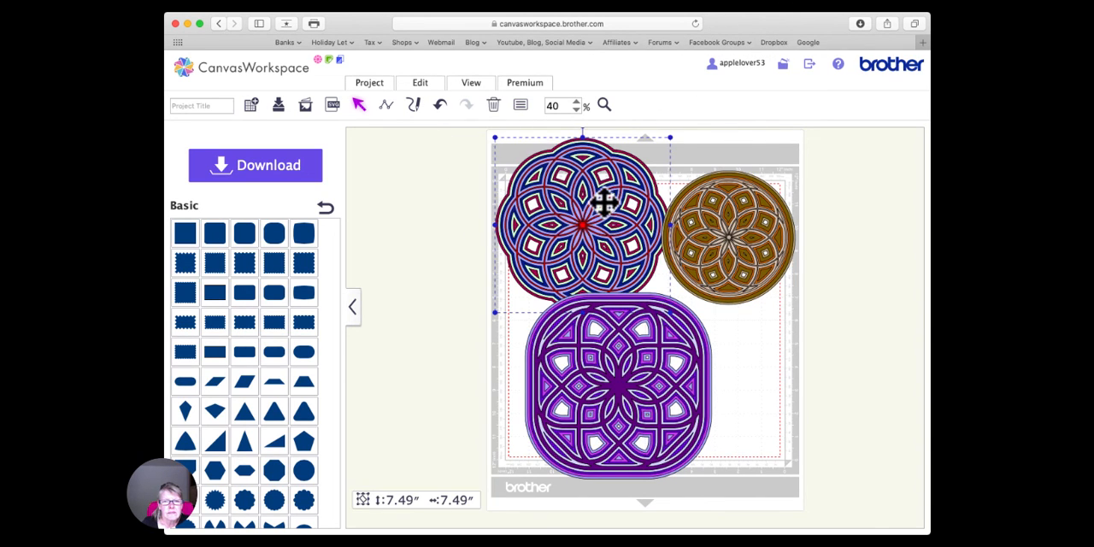
drag(603, 201, 624, 248)
click(740, 227)
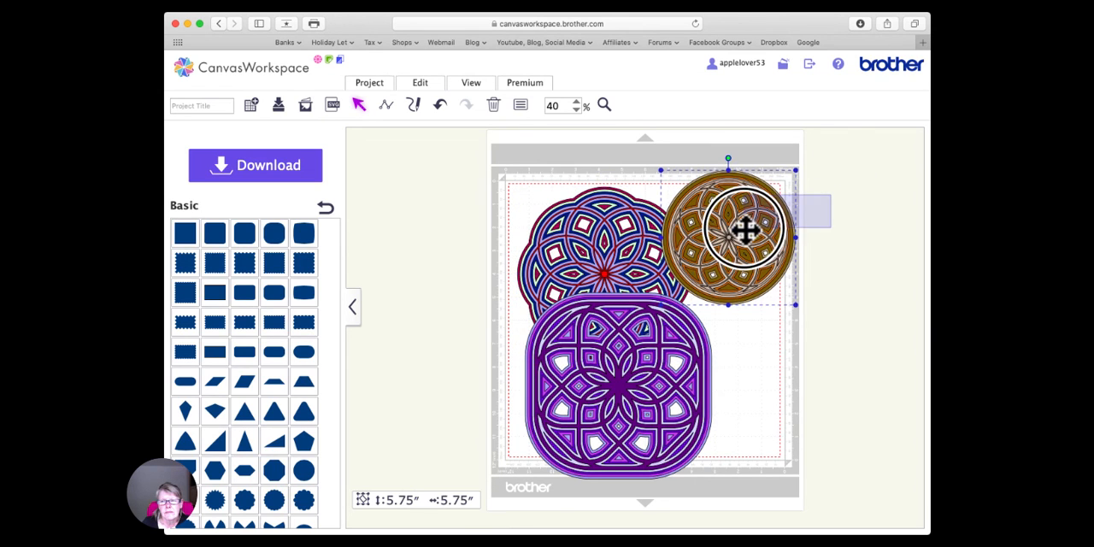
drag(752, 227, 710, 261)
drag(738, 415, 710, 377)
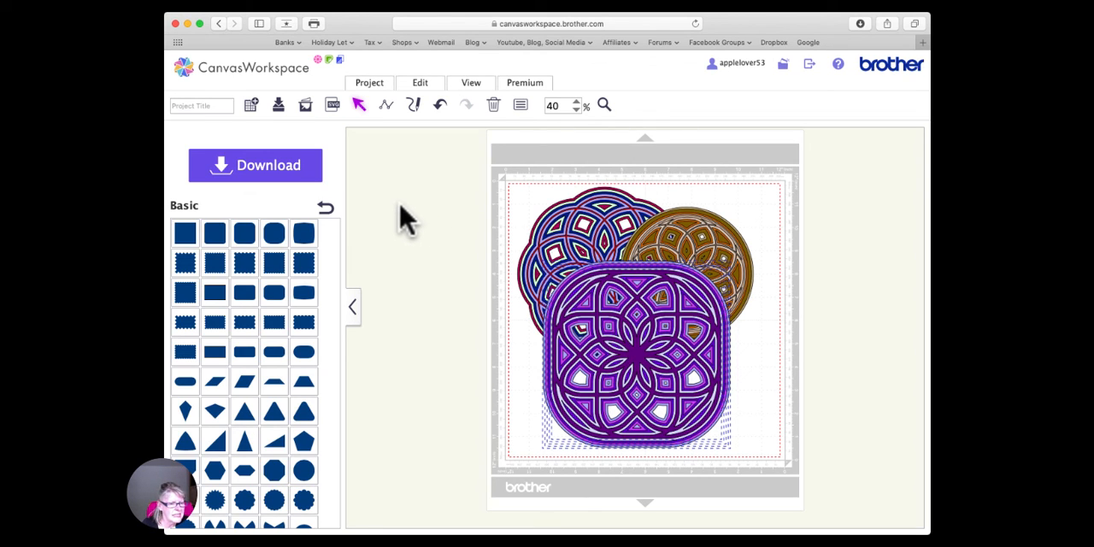
click(757, 3)
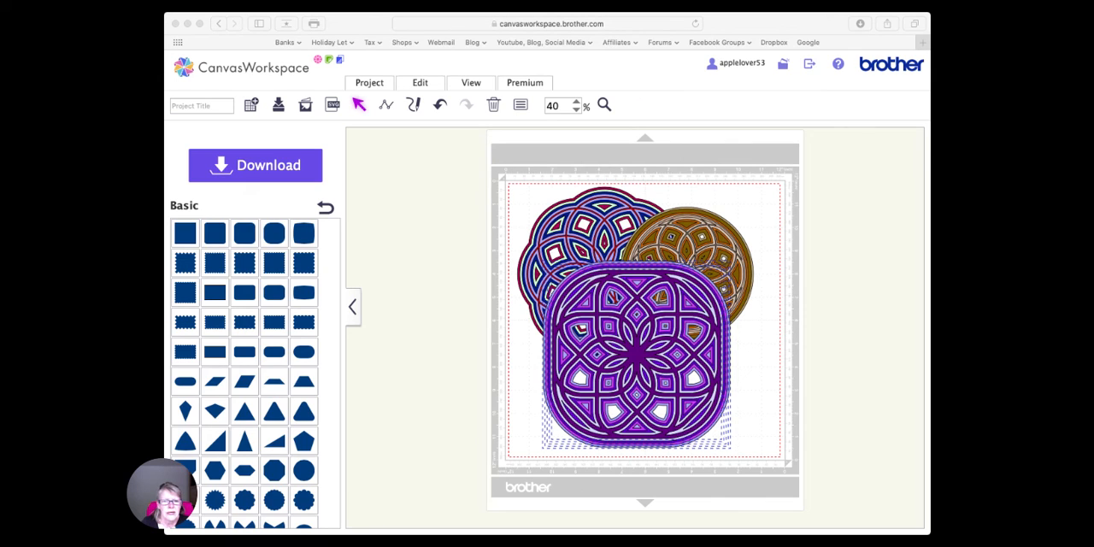